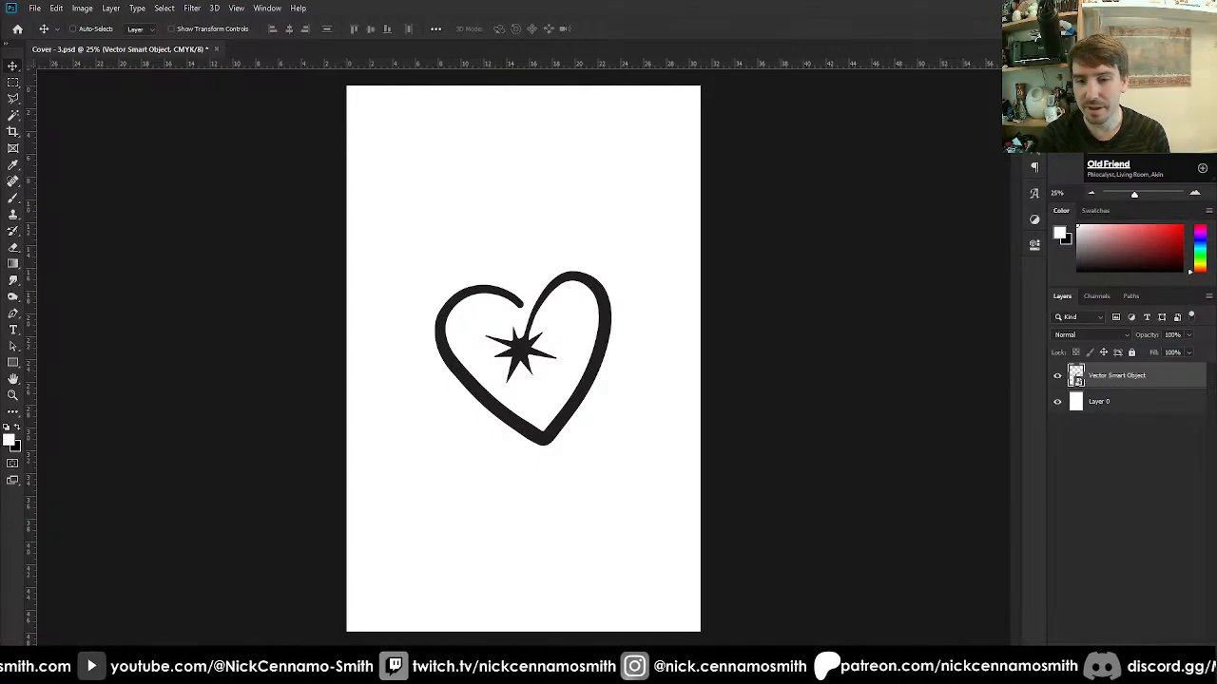
# Enlarge the heart artwork proportionally about its center with Free Transform.
pyautogui.moveTo(385, 669)
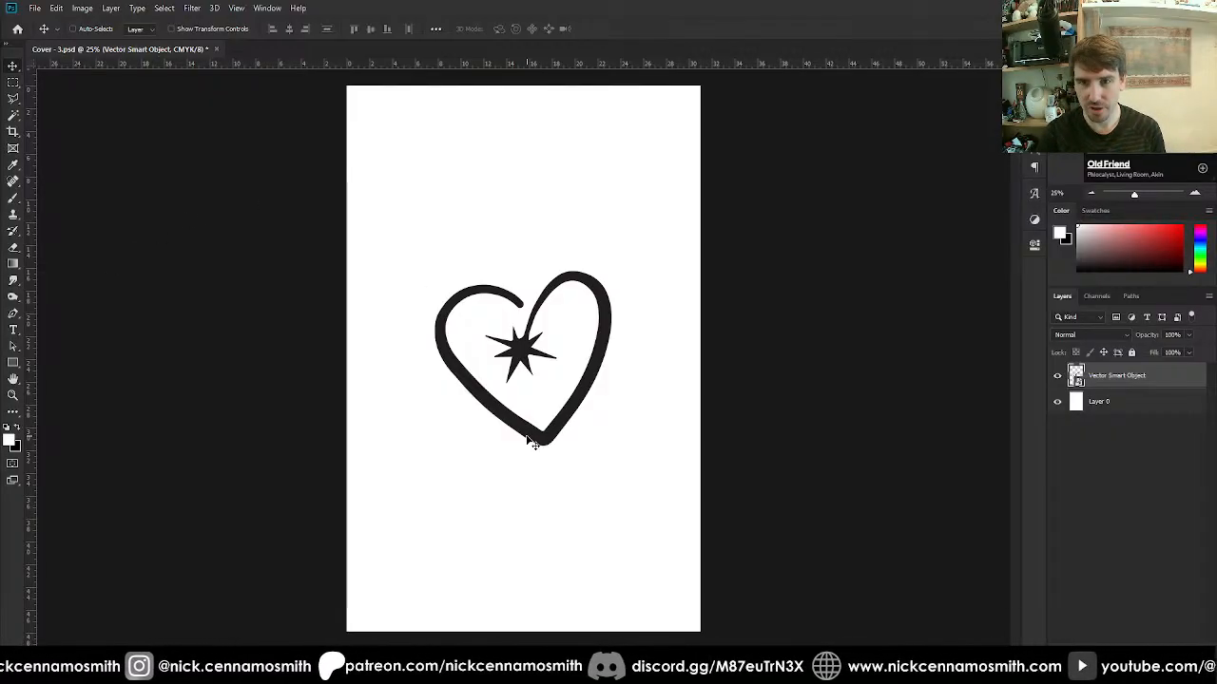
pyautogui.hotkey('ctrl', 't')
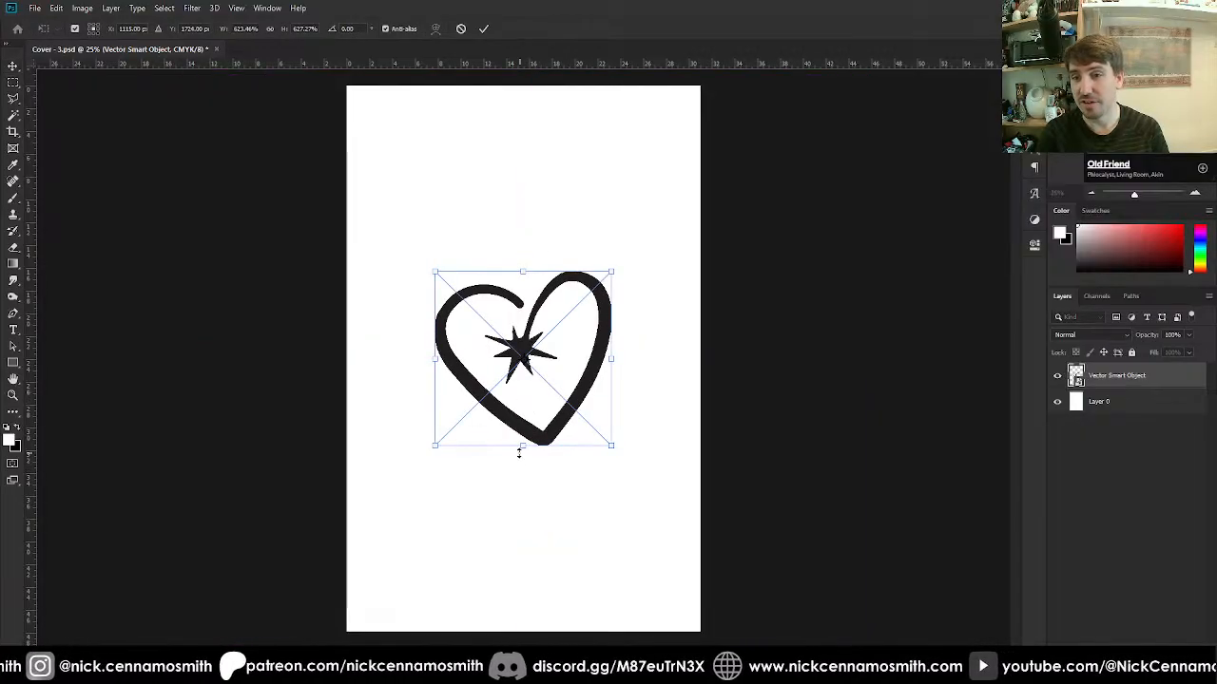
pyautogui.moveTo(523, 449); pyautogui.dragTo(537, 477)
pyautogui.press('Return')
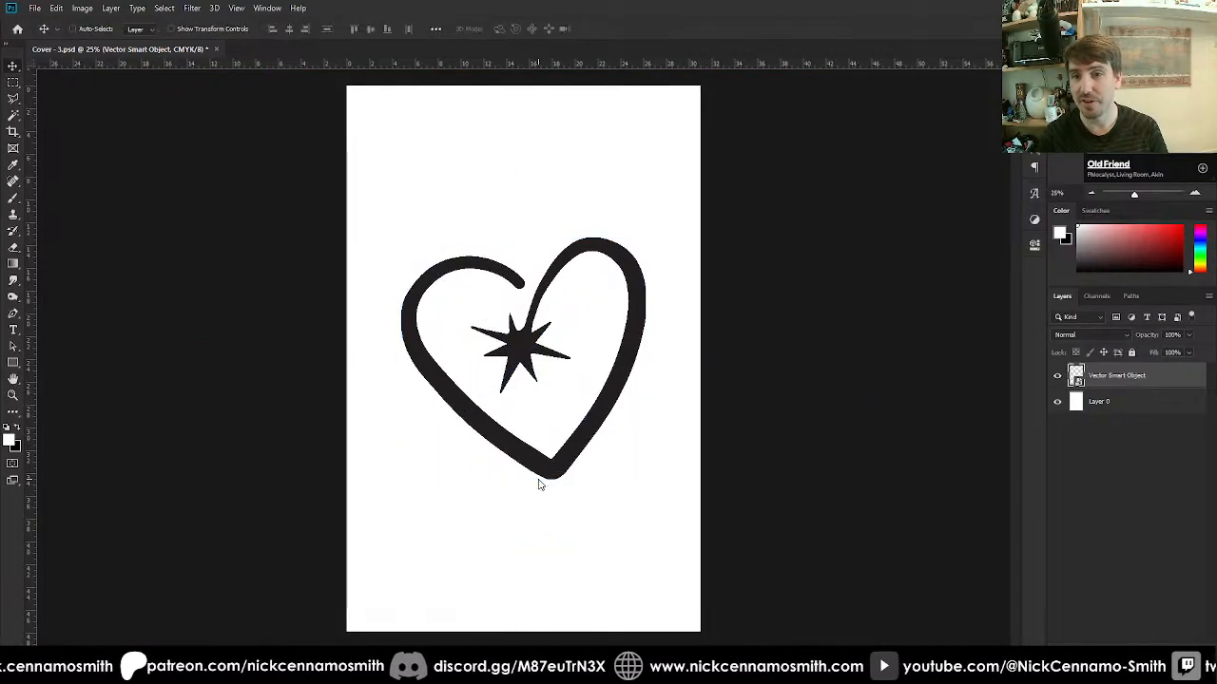
# Try inverting the heart artwork's colors, and undo the inversion.
pyautogui.hotkey('ctrl', 'i')
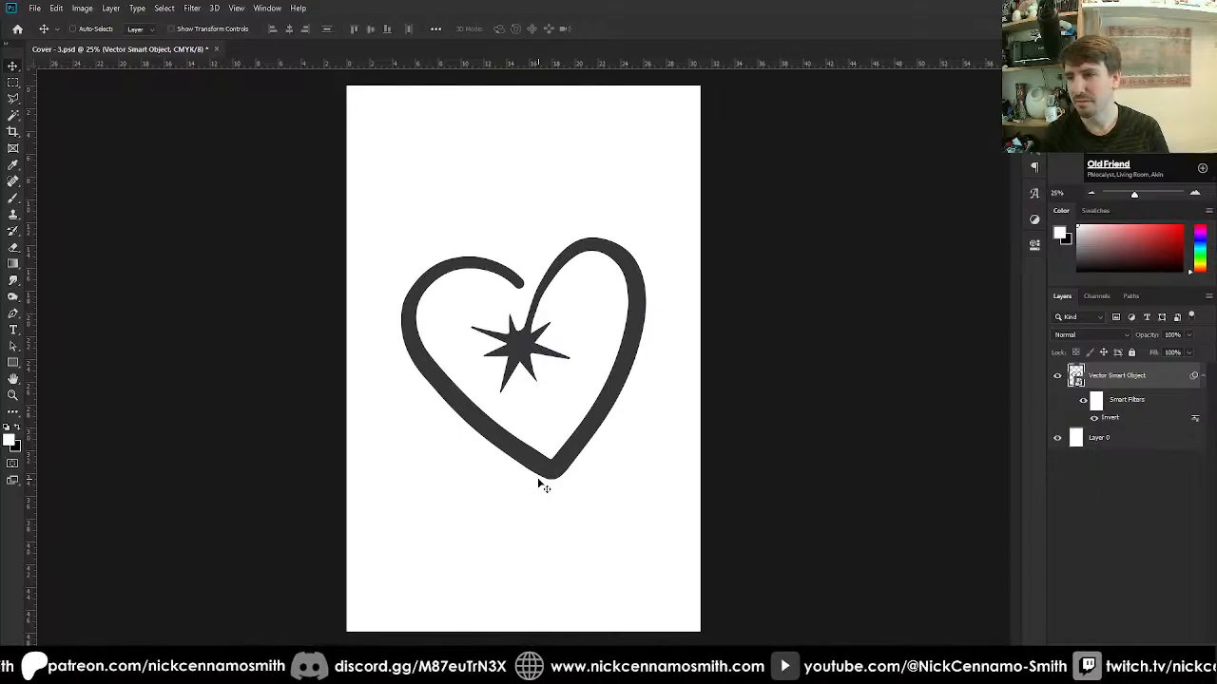
pyautogui.hotkey('ctrl', 'z')
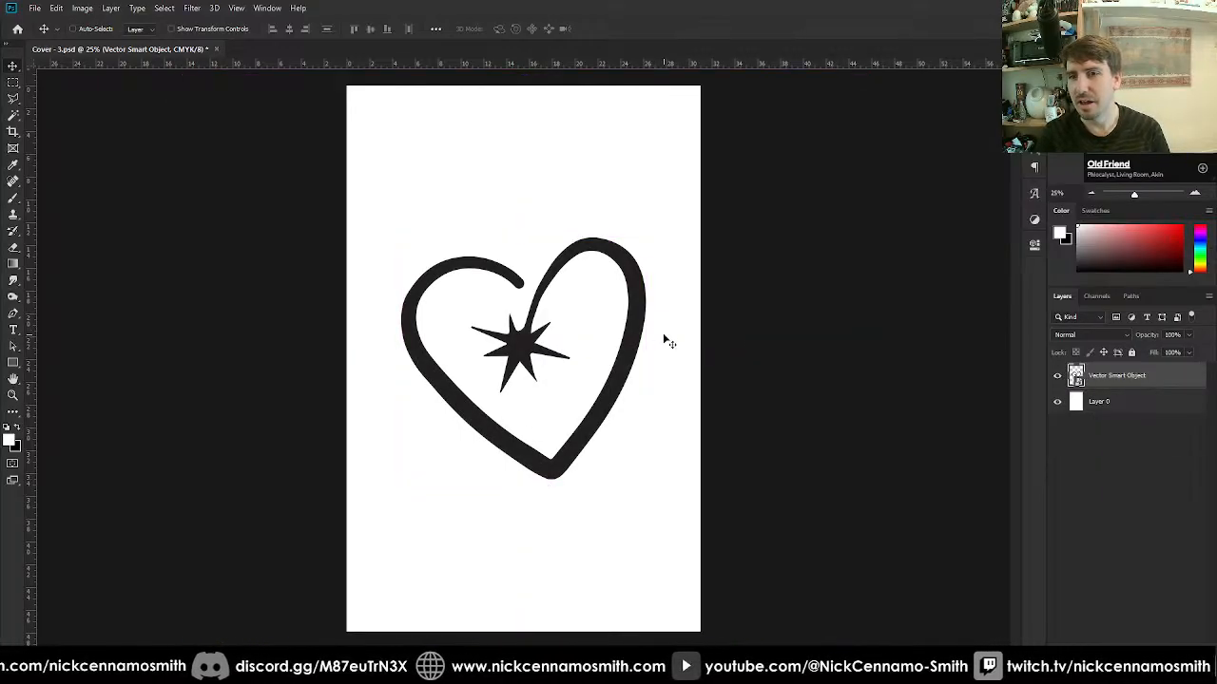
pyautogui.rightClick(1102, 376)
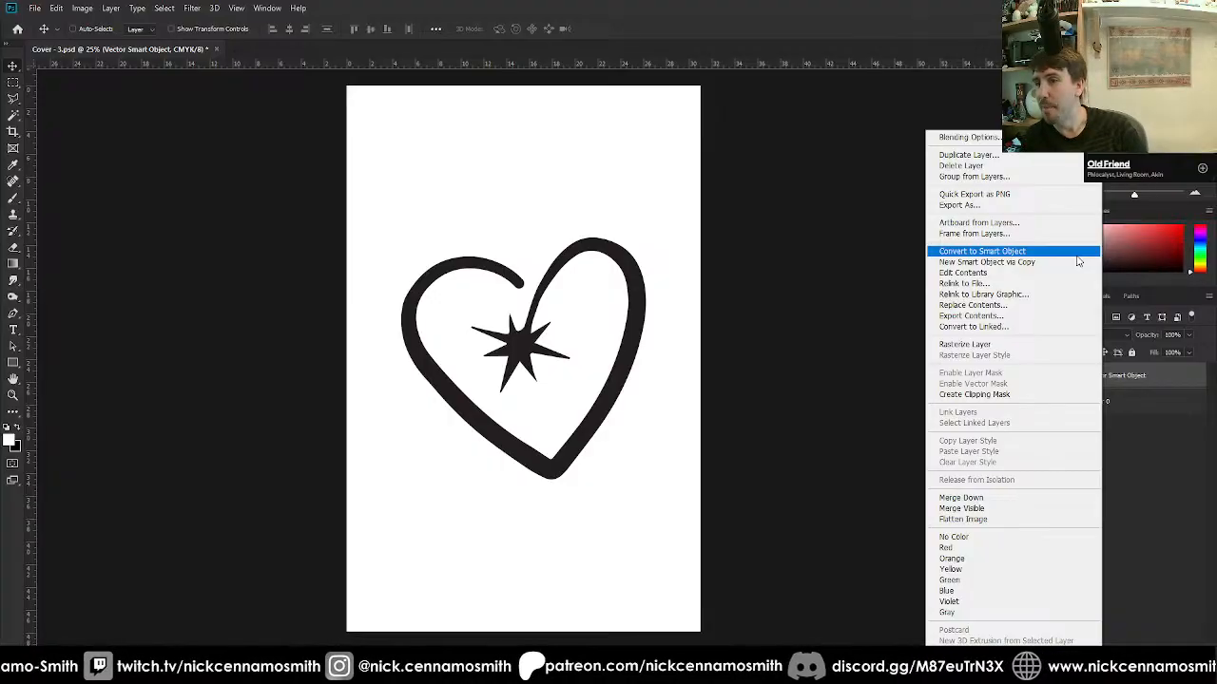
pyautogui.click(1160, 463)
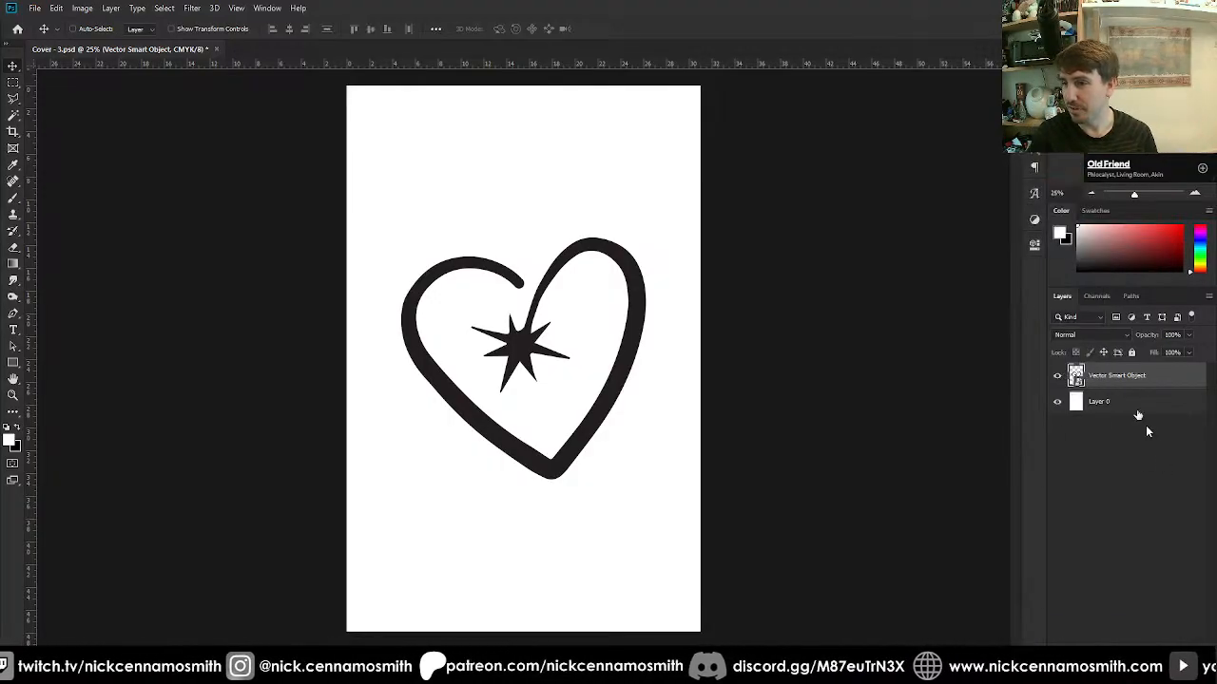
# Rasterize the heart layer and convert the document to RGB Color without merging the layers.
pyautogui.rightClick(1120, 376)
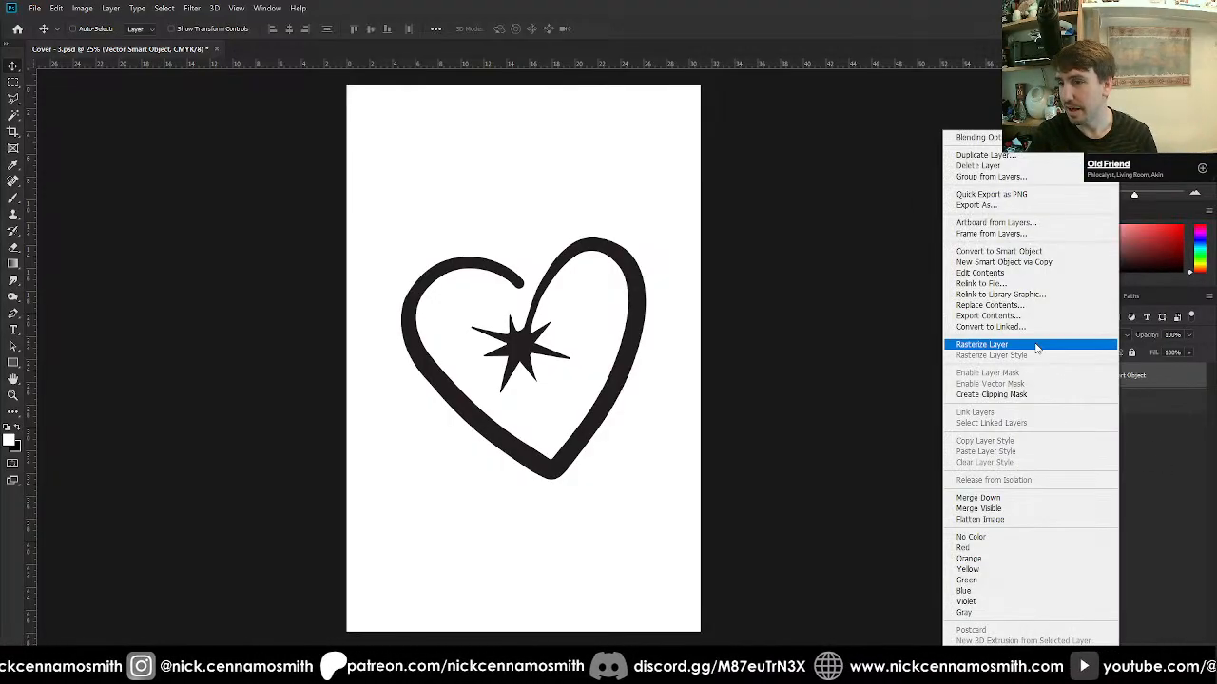
pyautogui.click(1041, 344)
pyautogui.click(82, 8)
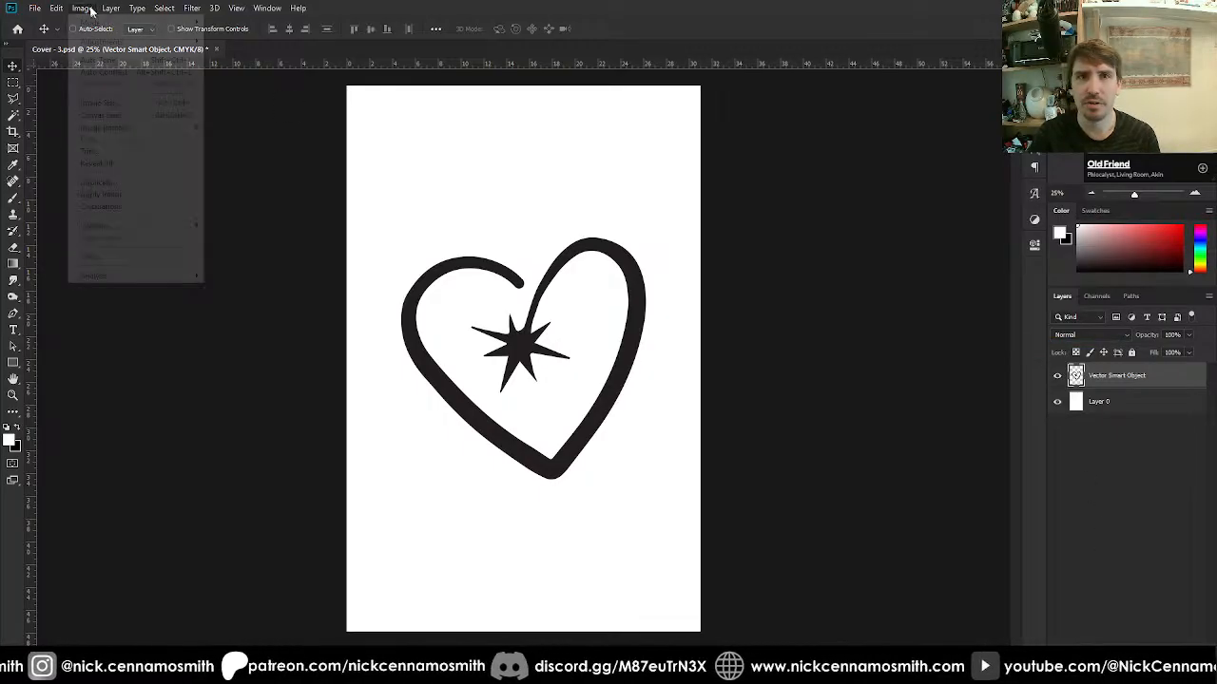
pyautogui.moveTo(95, 22)
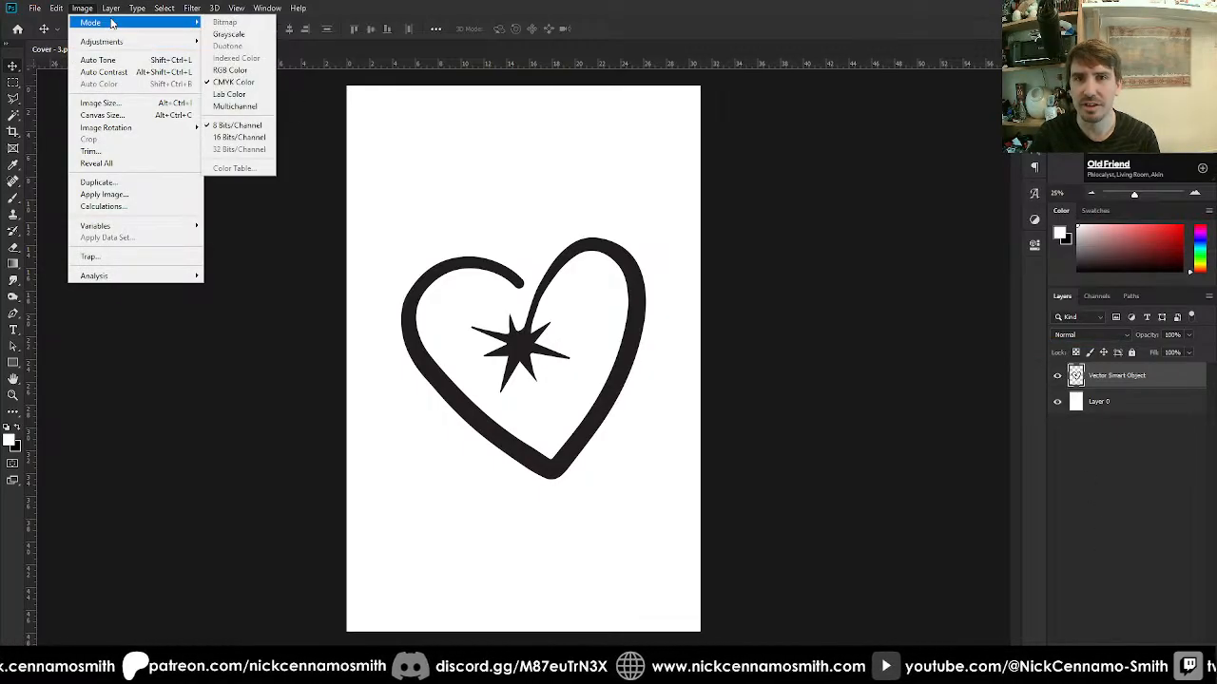
pyautogui.click(233, 72)
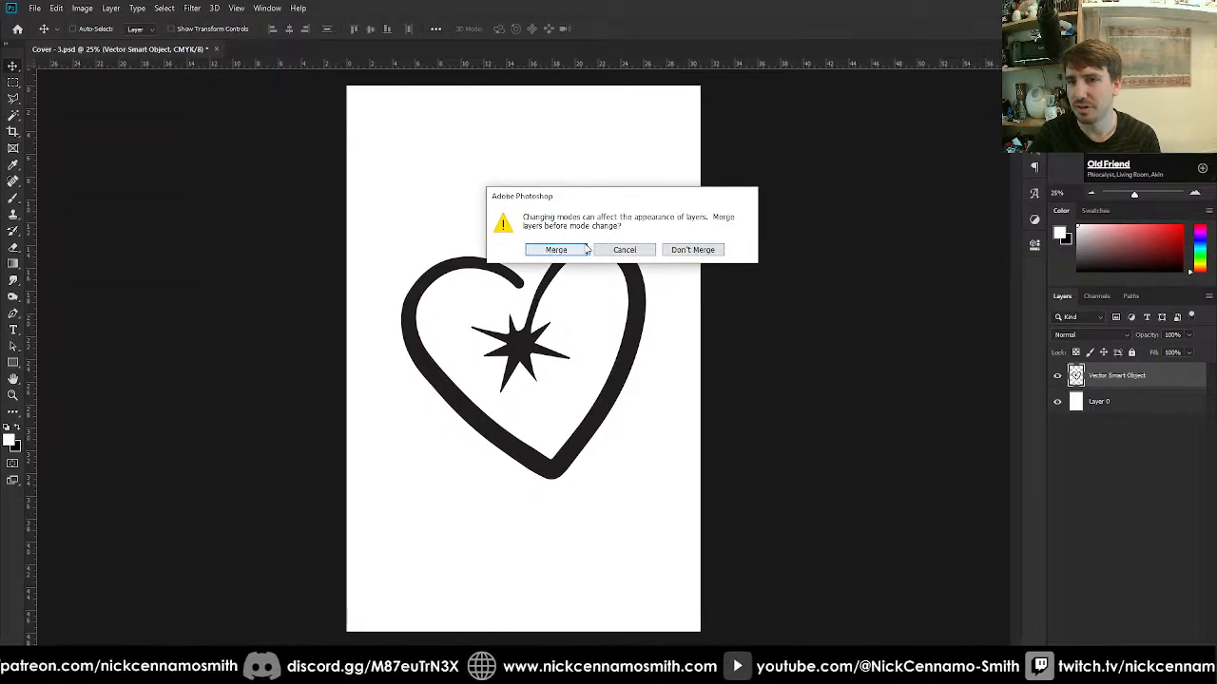
pyautogui.click(681, 250)
# Darken the heart to pure black with Levels using a black input of 61, and convert its layer to a smart object.
pyautogui.hotkey('ctrl', 'l')
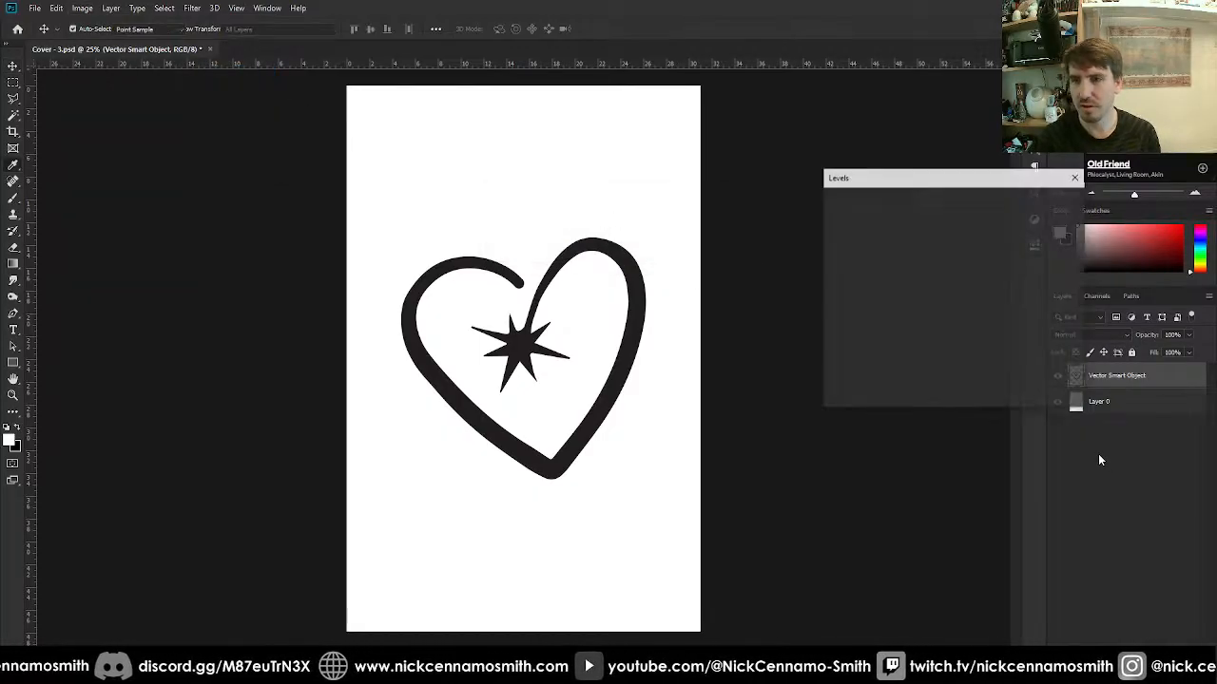
pyautogui.moveTo(839, 321); pyautogui.dragTo(884, 321)
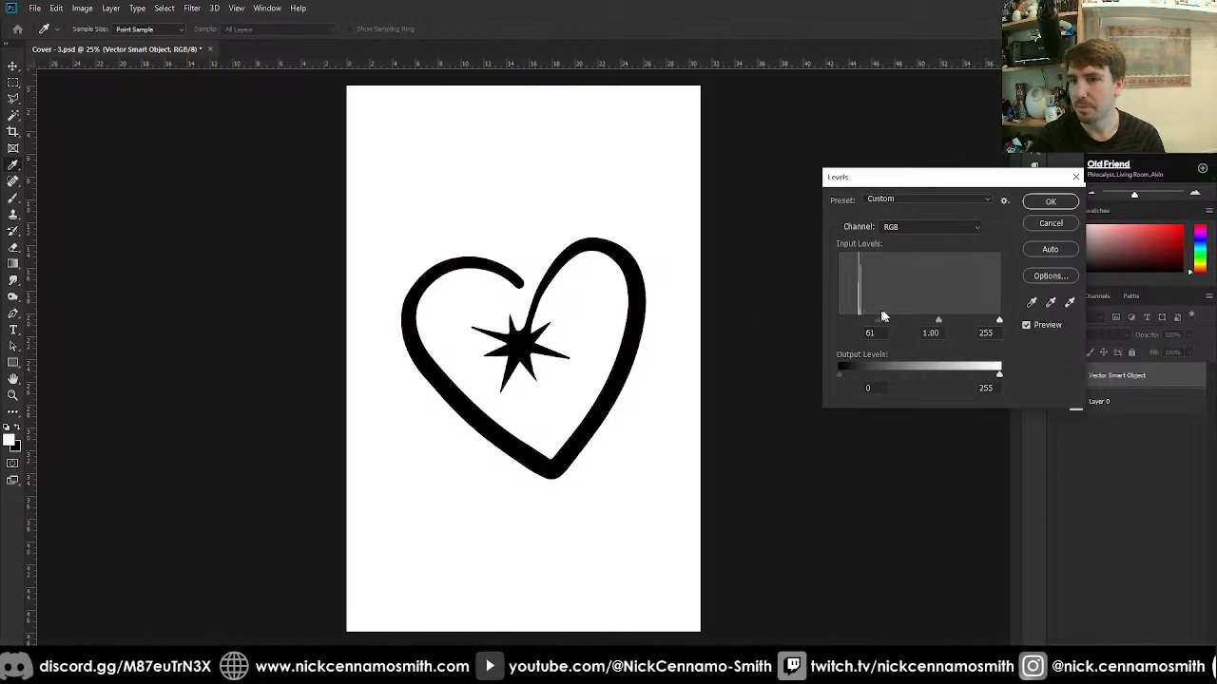
pyautogui.click(1050, 202)
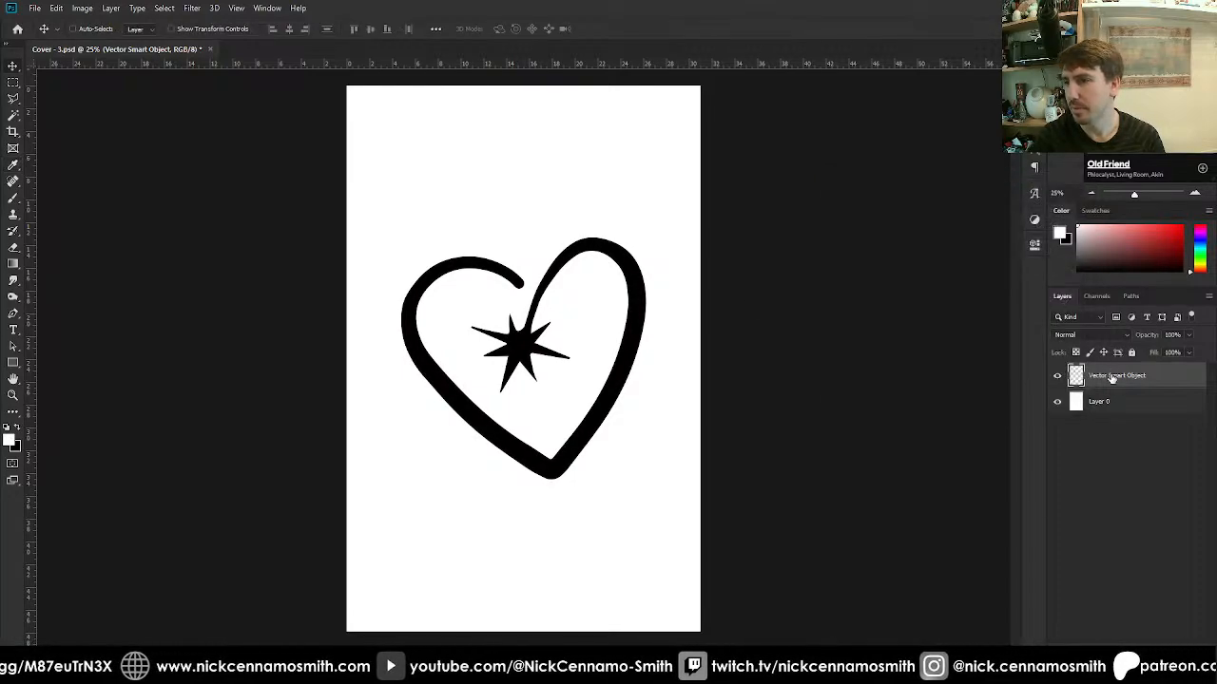
pyautogui.rightClick(1112, 375)
pyautogui.click(1012, 300)
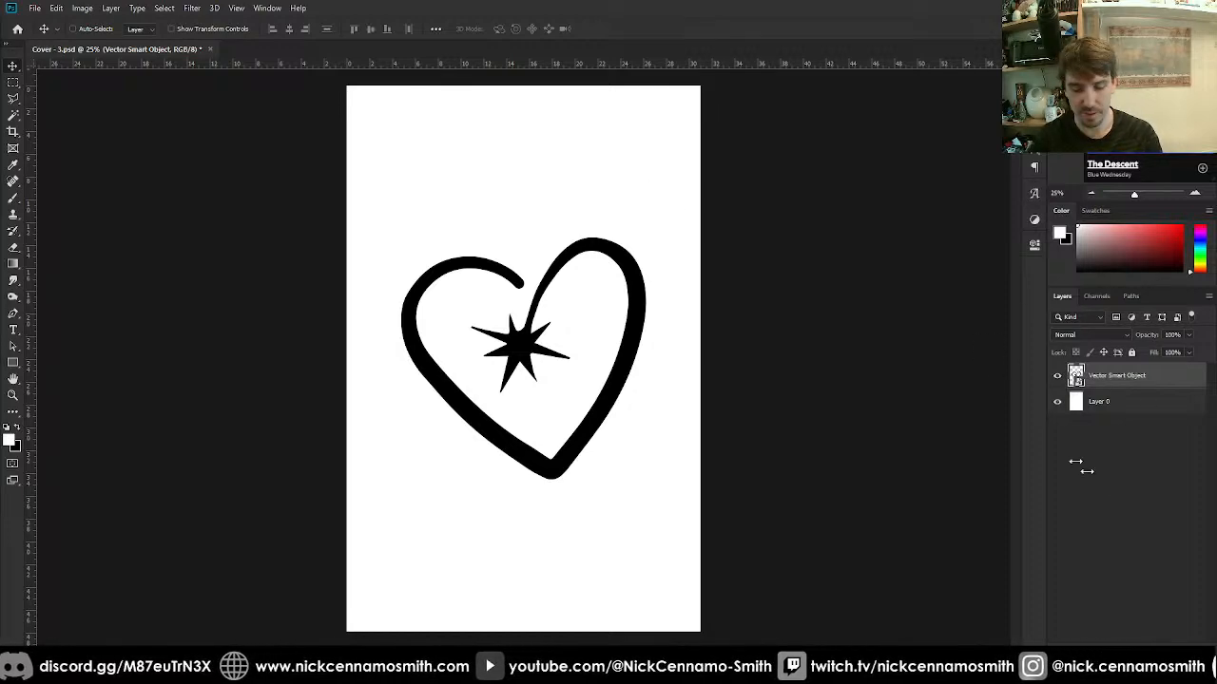
# Browse the fonts for the Type tool and set the font to Mea Culpa.
pyautogui.press('t')
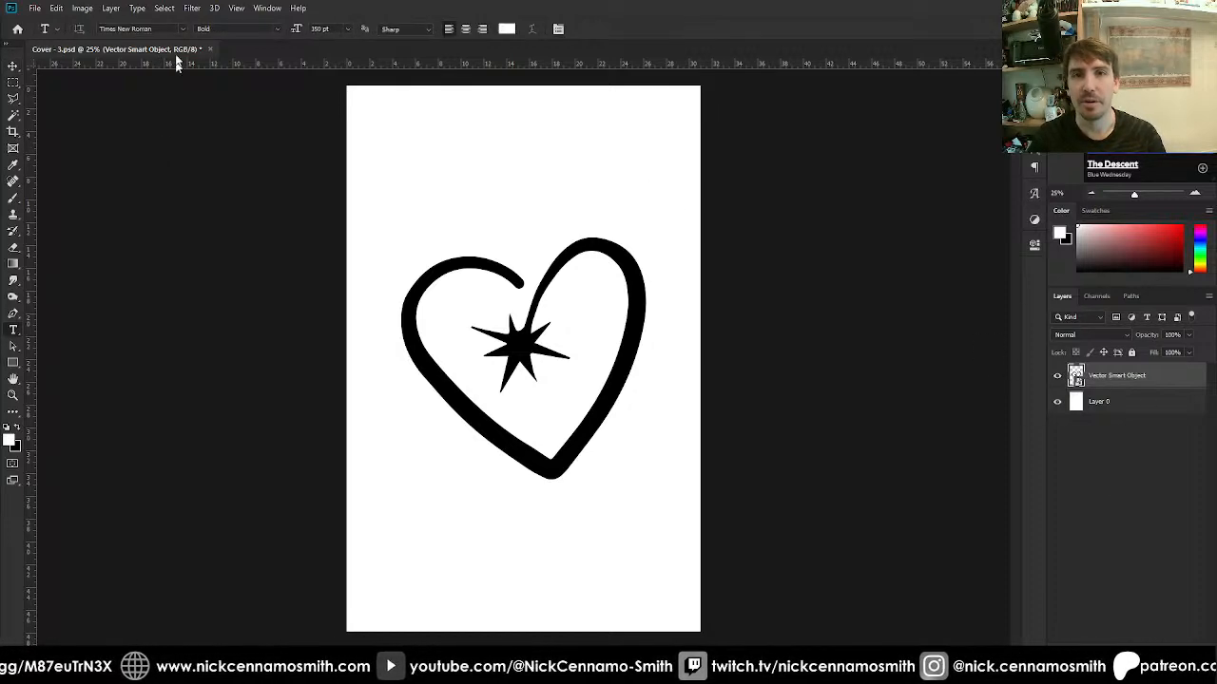
pyautogui.click(182, 33)
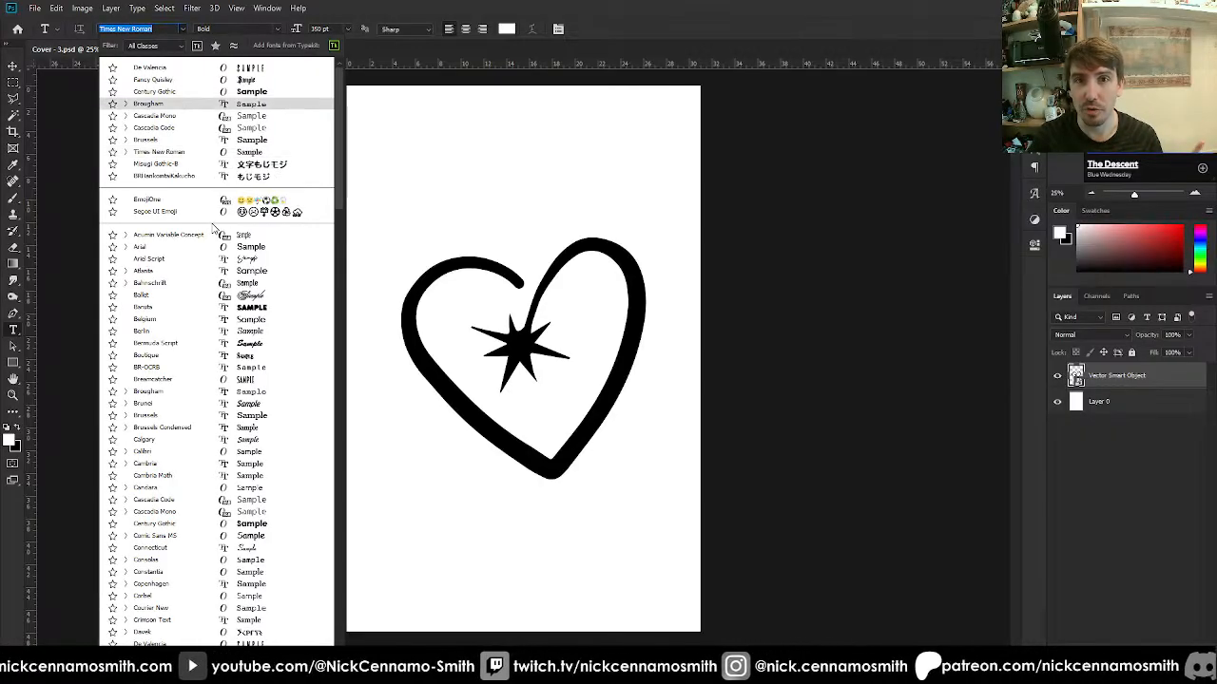
pyautogui.scroll(-1, 213, 226)
pyautogui.scroll(1, 213, 228)
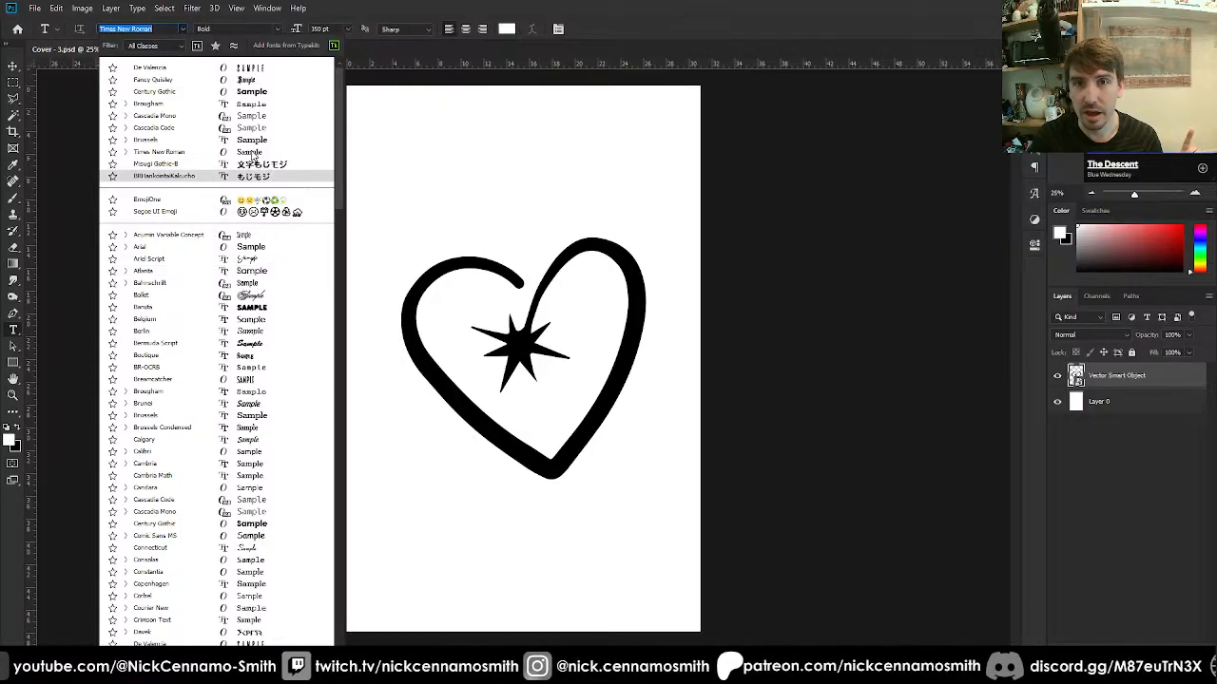
pyautogui.scroll(-1, 259, 189)
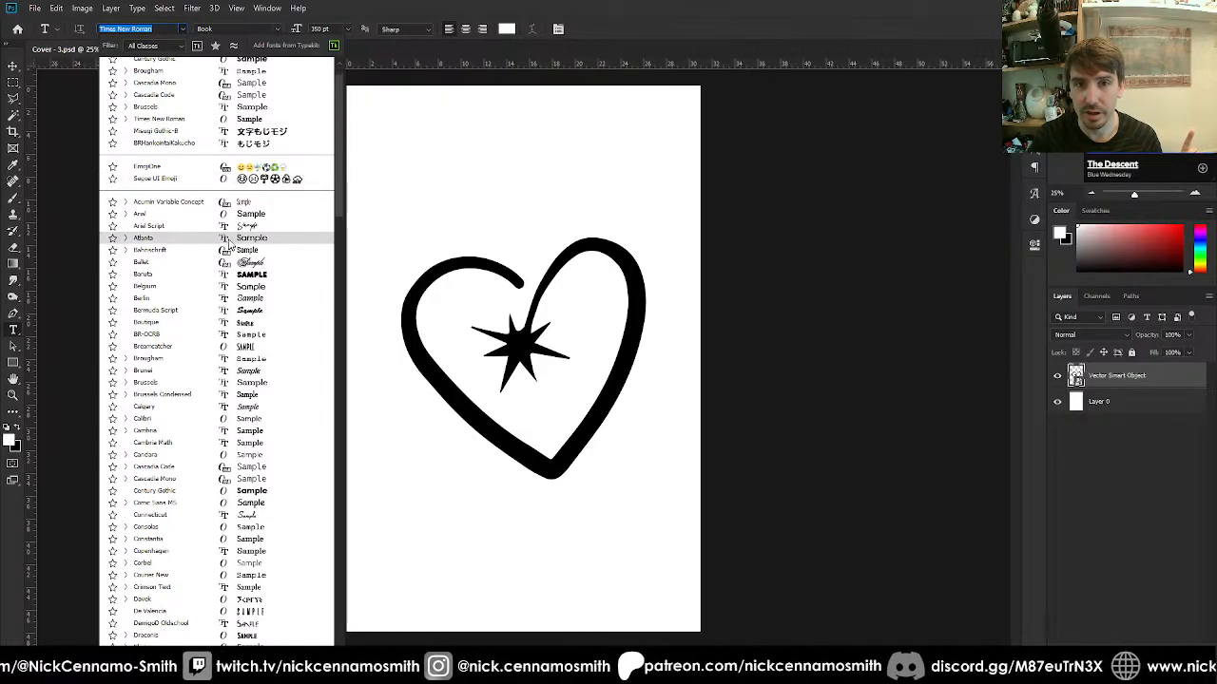
pyautogui.scroll(-3, 230, 243)
pyautogui.scroll(-7, 225, 248)
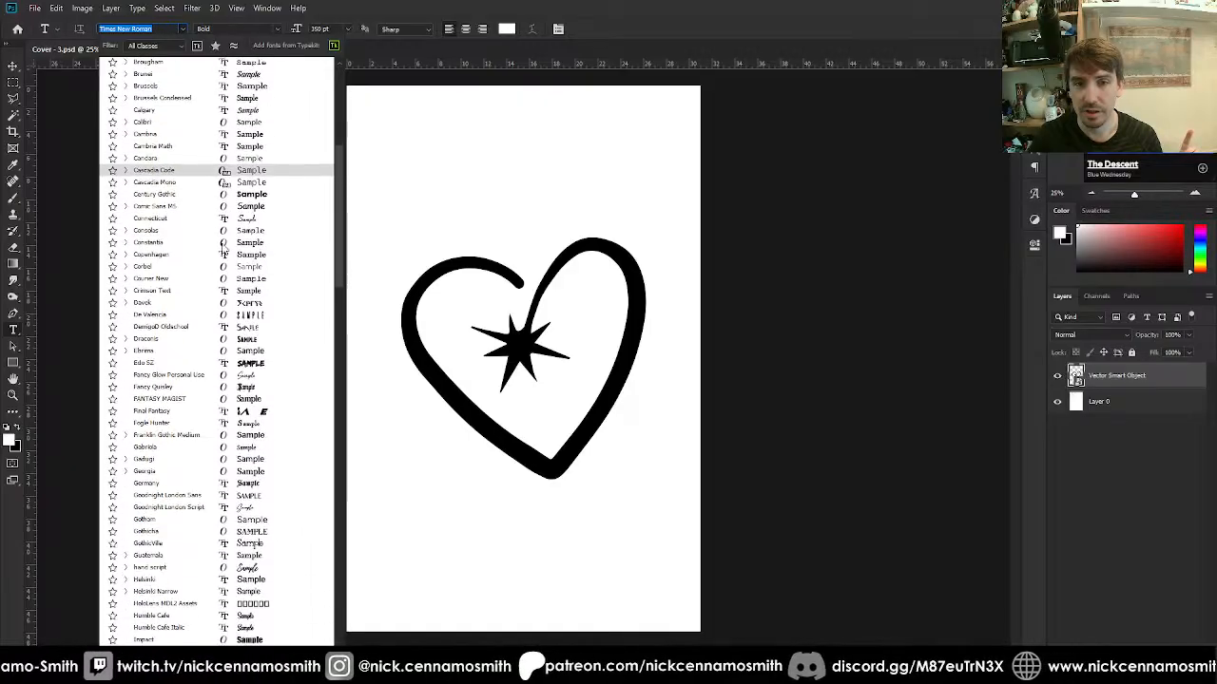
pyautogui.scroll(-8, 220, 249)
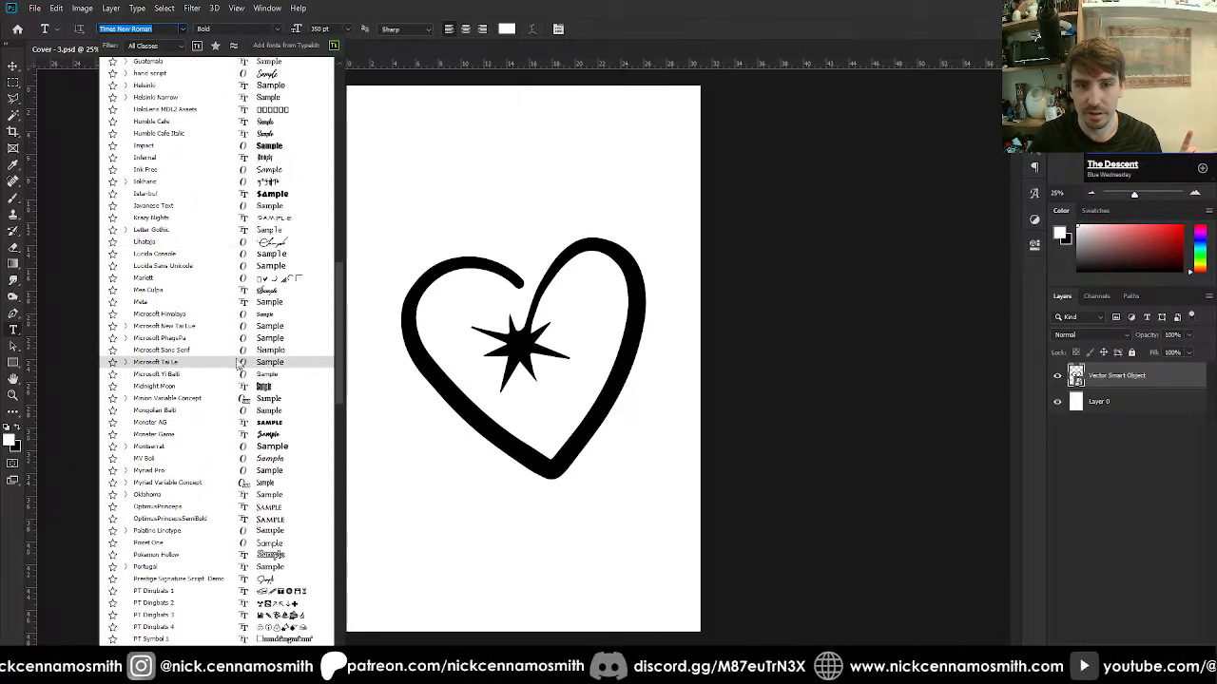
pyautogui.press('Escape')
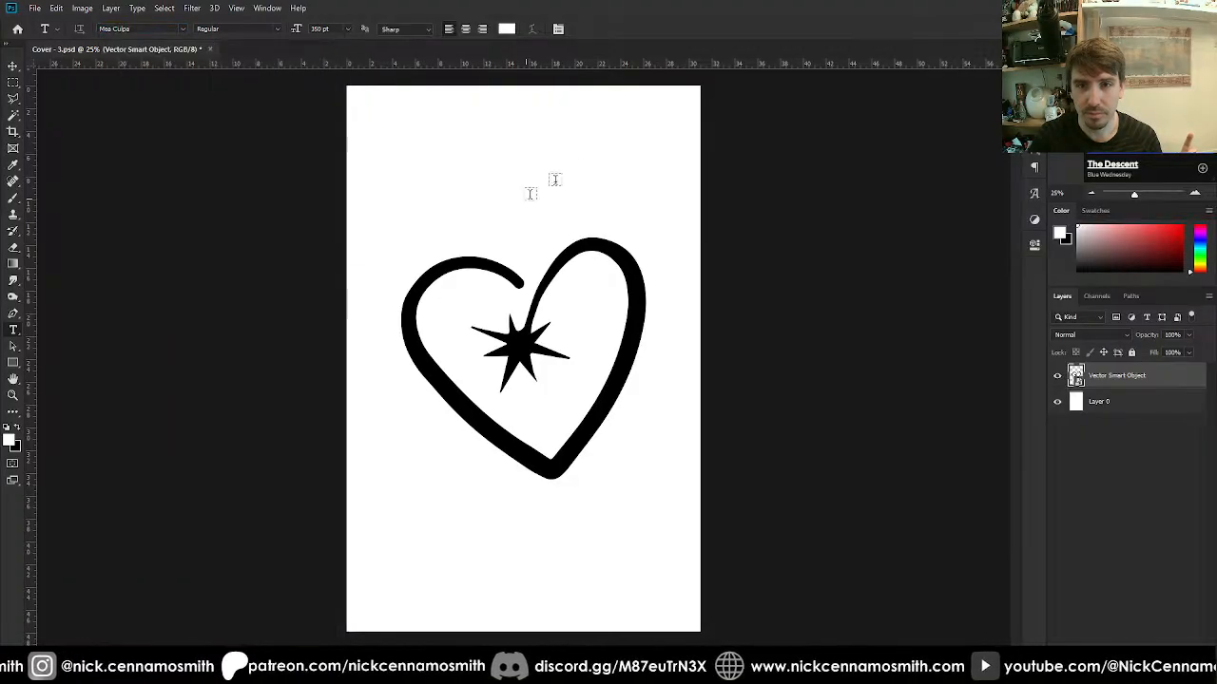
# Add a center-aligned placeholder text line above the heart, colored black (000000).
pyautogui.click(506, 174)
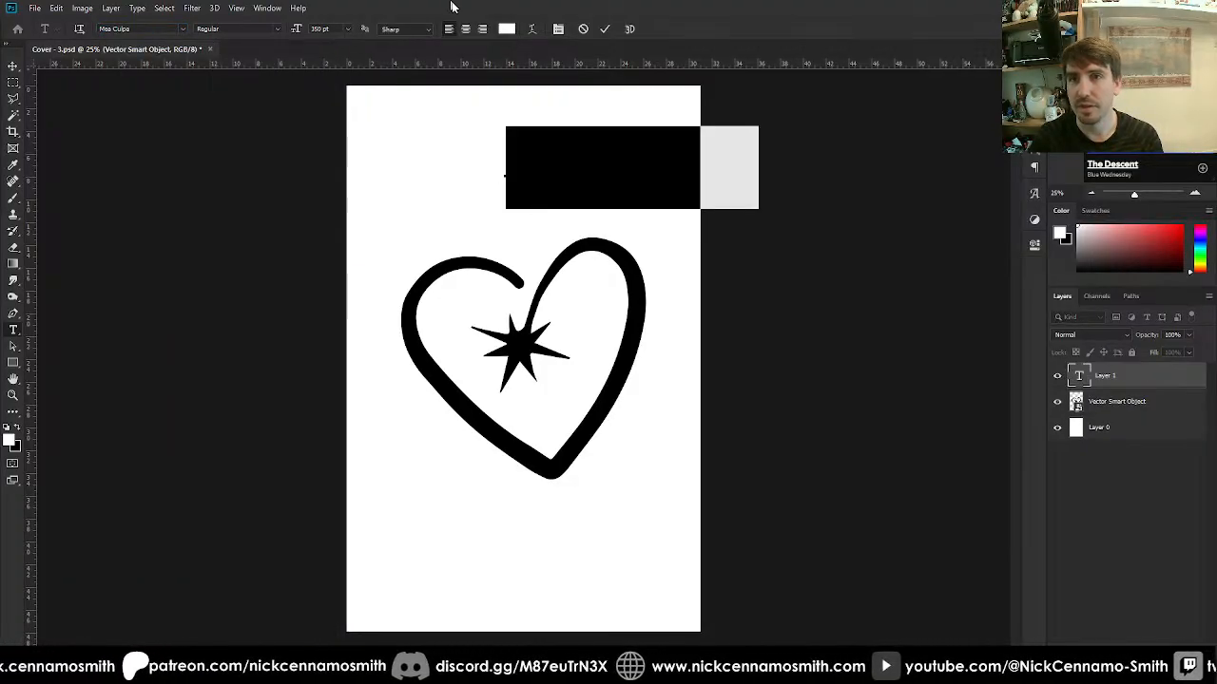
pyautogui.click(465, 30)
pyautogui.click(506, 29)
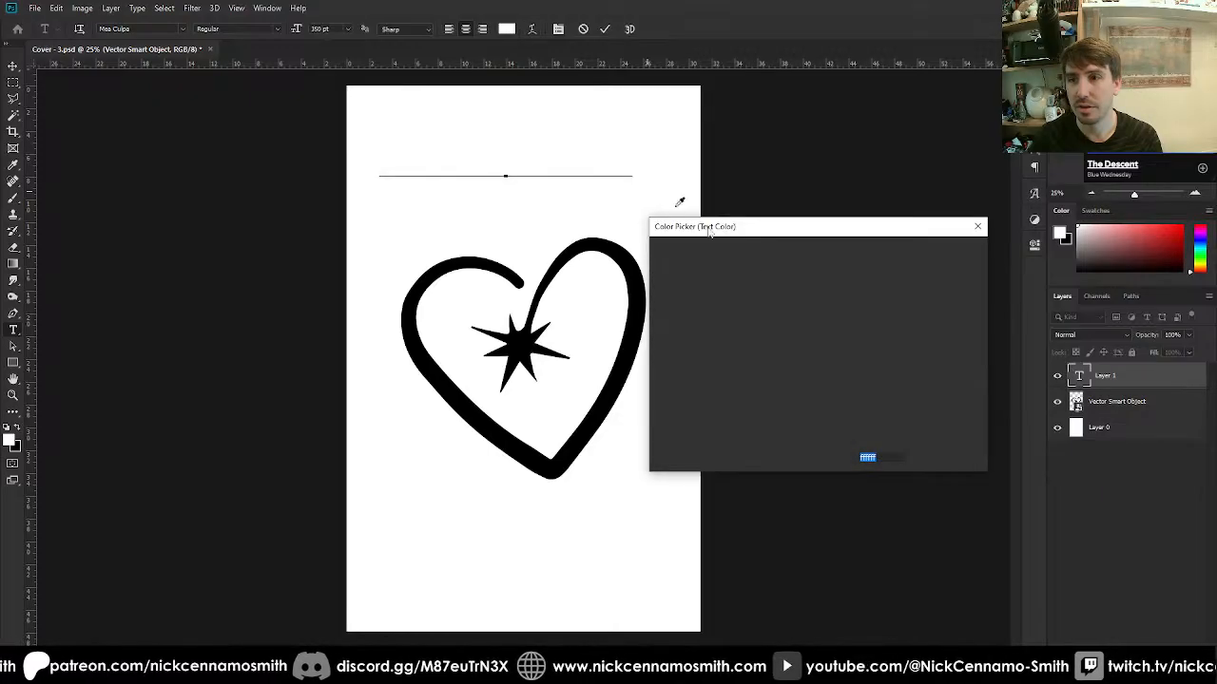
pyautogui.moveTo(751, 331); pyautogui.dragTo(633, 483)
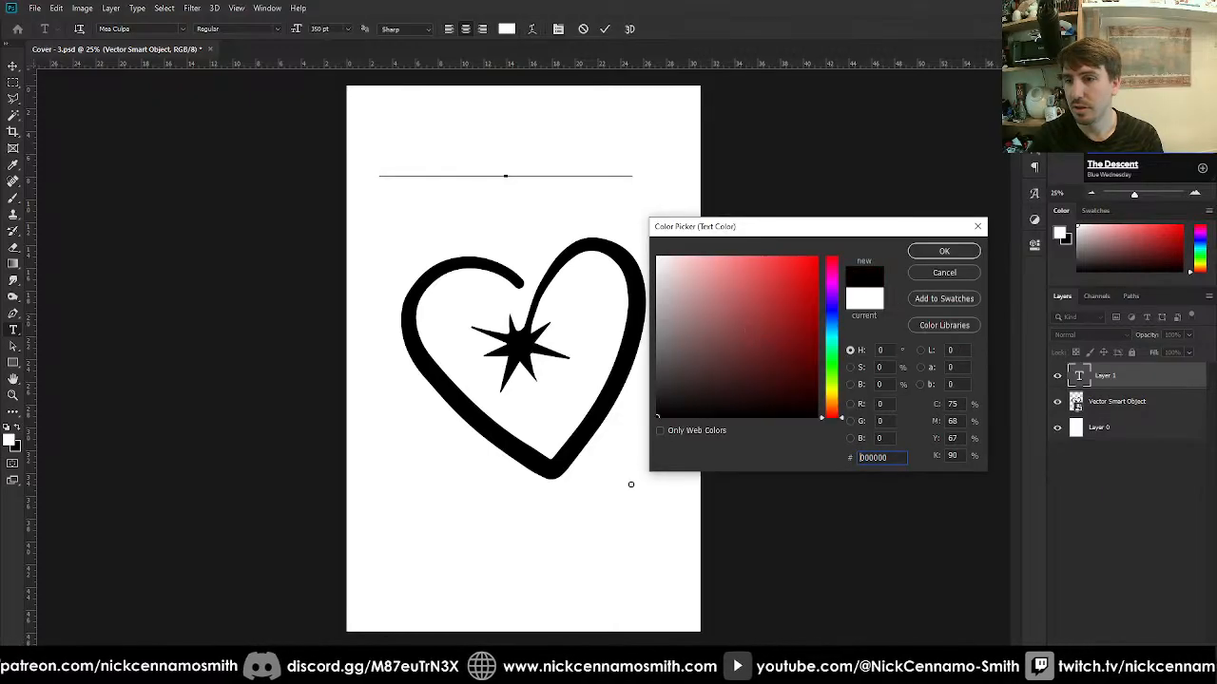
pyautogui.click(943, 251)
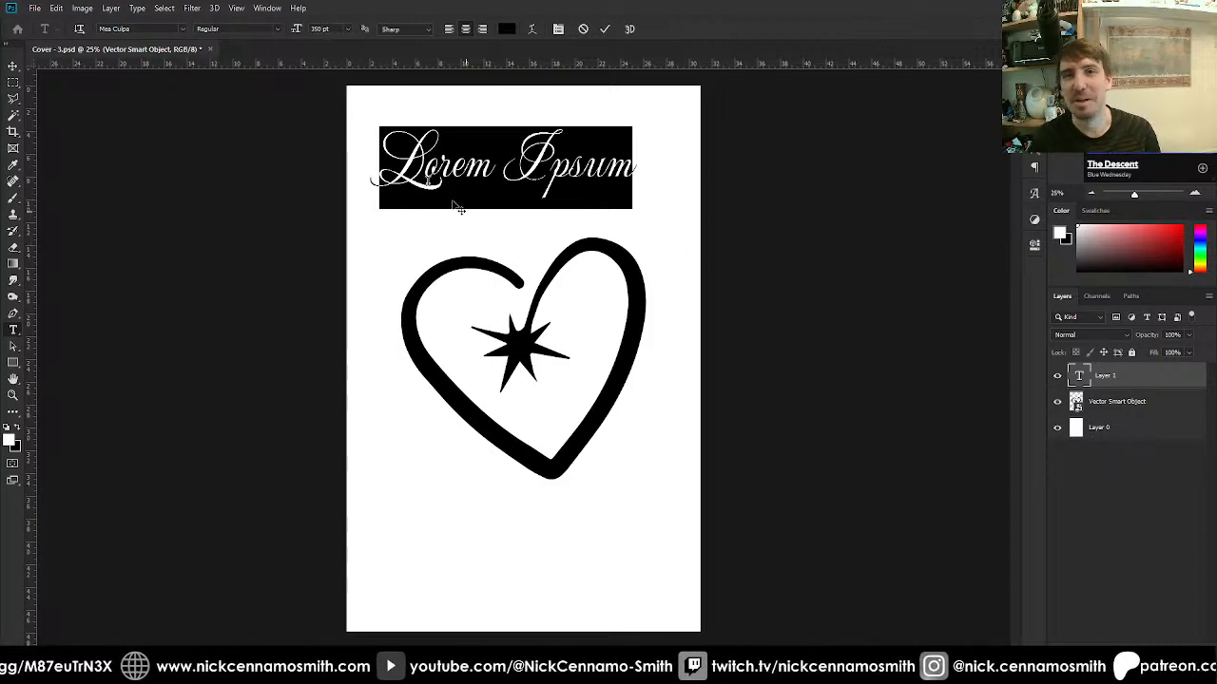
pyautogui.click(11, 67)
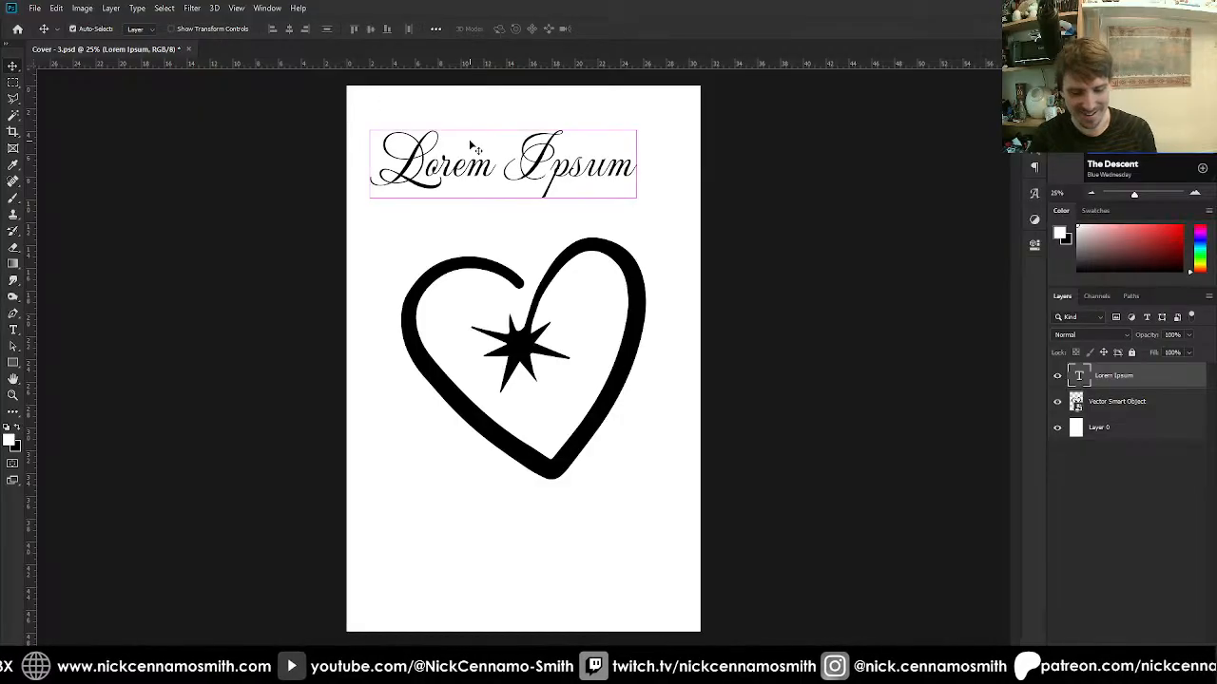
# Center the placeholder text layer horizontally on the canvas.
pyautogui.hotkey('ctrl', 'a')
pyautogui.click(289, 28)
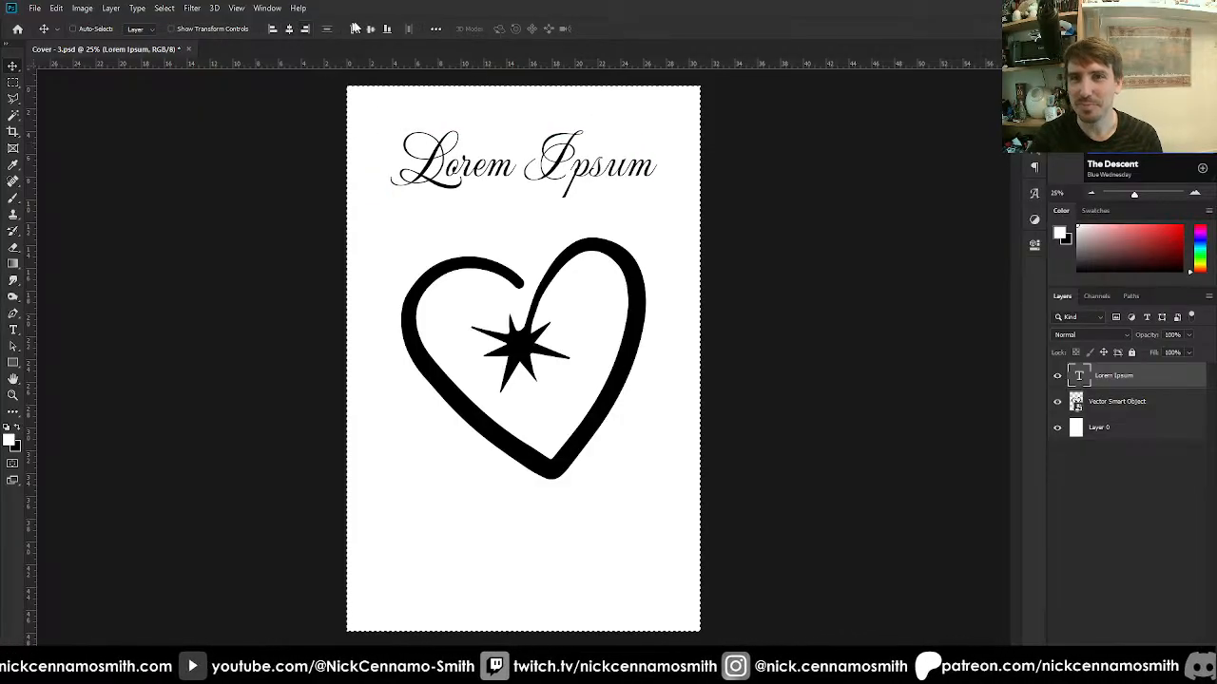
pyautogui.hotkey('ctrl', 'd')
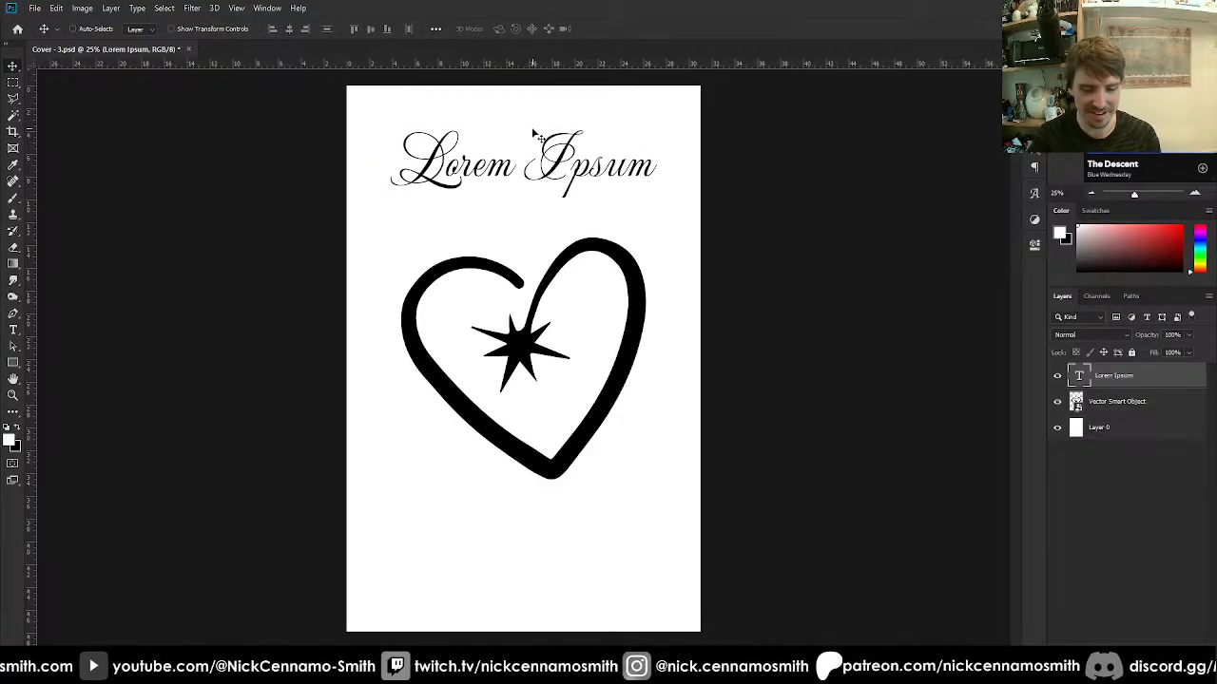
# Replace the placeholder text above the heart with "Dating App".
pyautogui.press('t')
pyautogui.click(505, 170)
pyautogui.hotkey('ctrl', 'a')
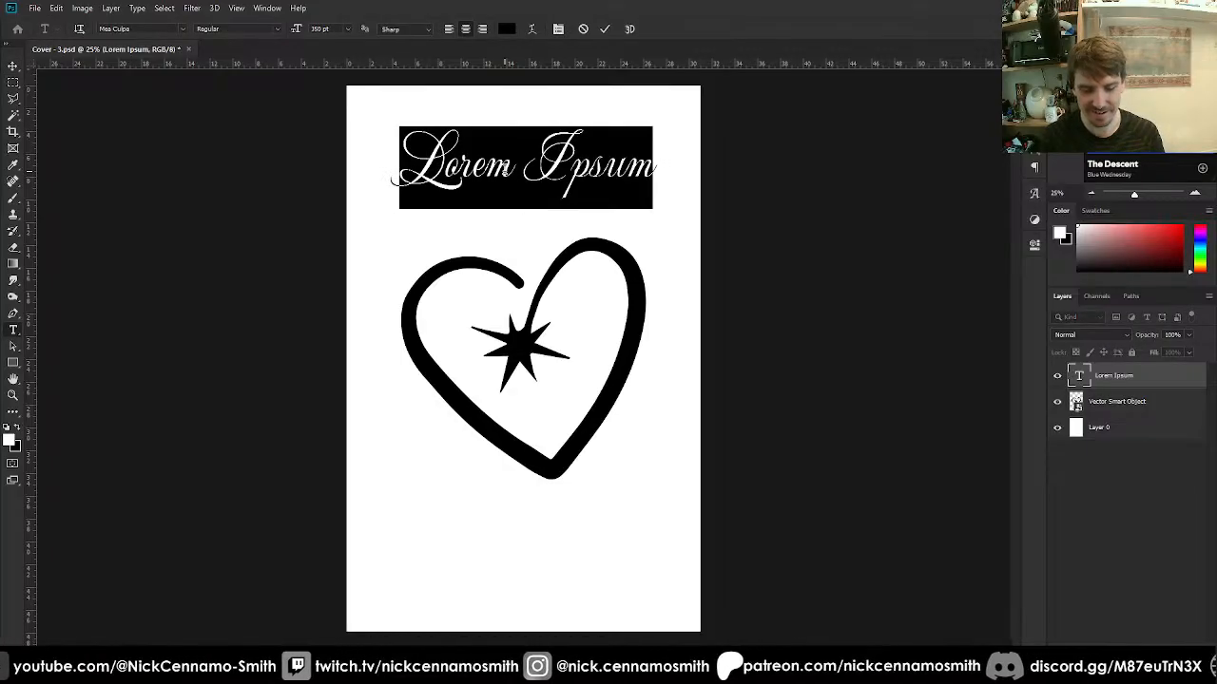
pyautogui.write('Dating')
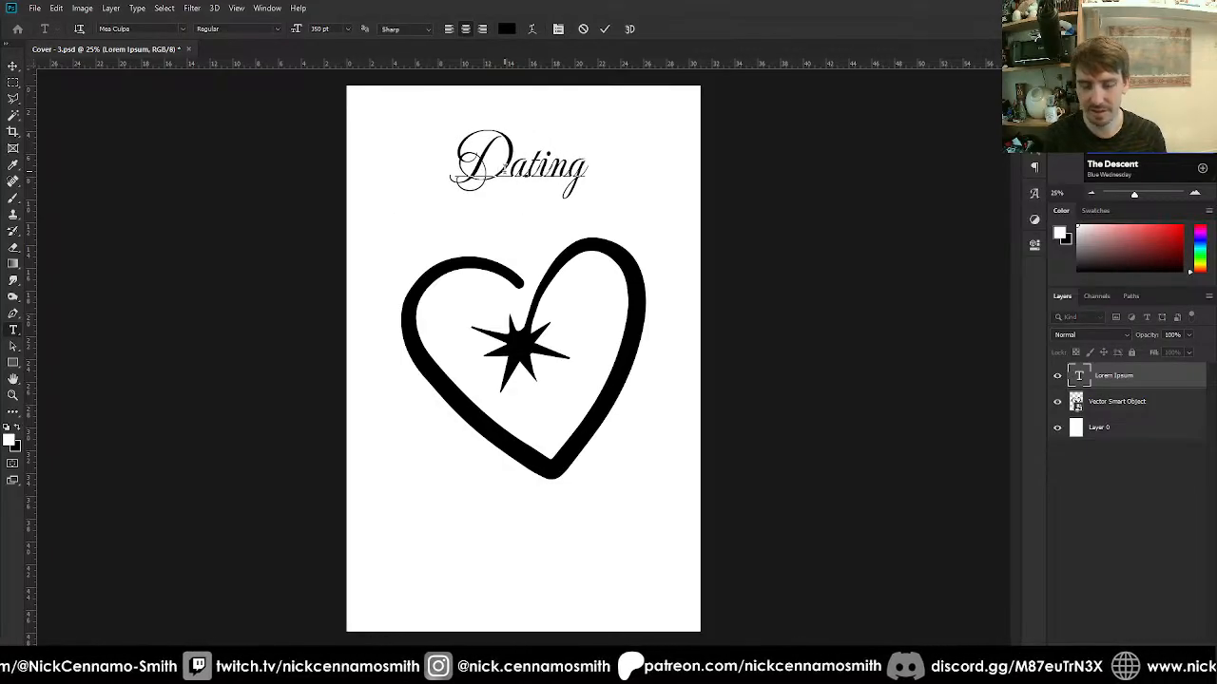
pyautogui.write(' App')
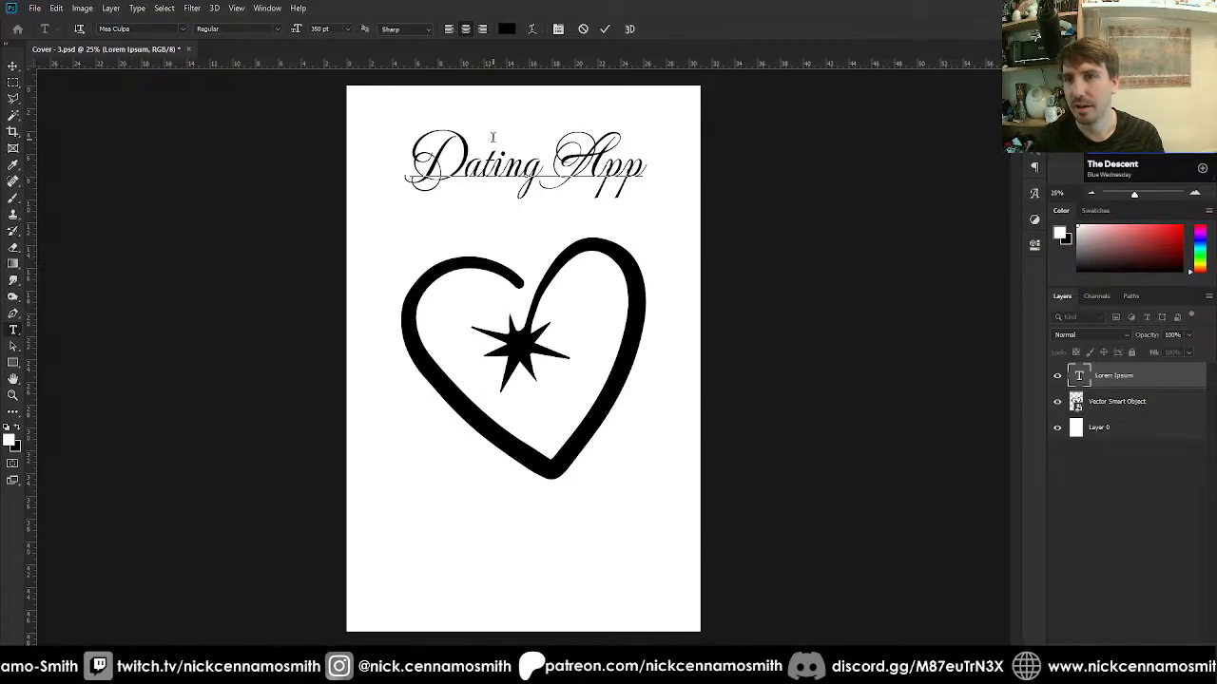
# Browse the fonts for the "Dating App" title and set it to Prestige Signature Script Demo.
pyautogui.moveTo(435, 143); pyautogui.dragTo(701, 199)
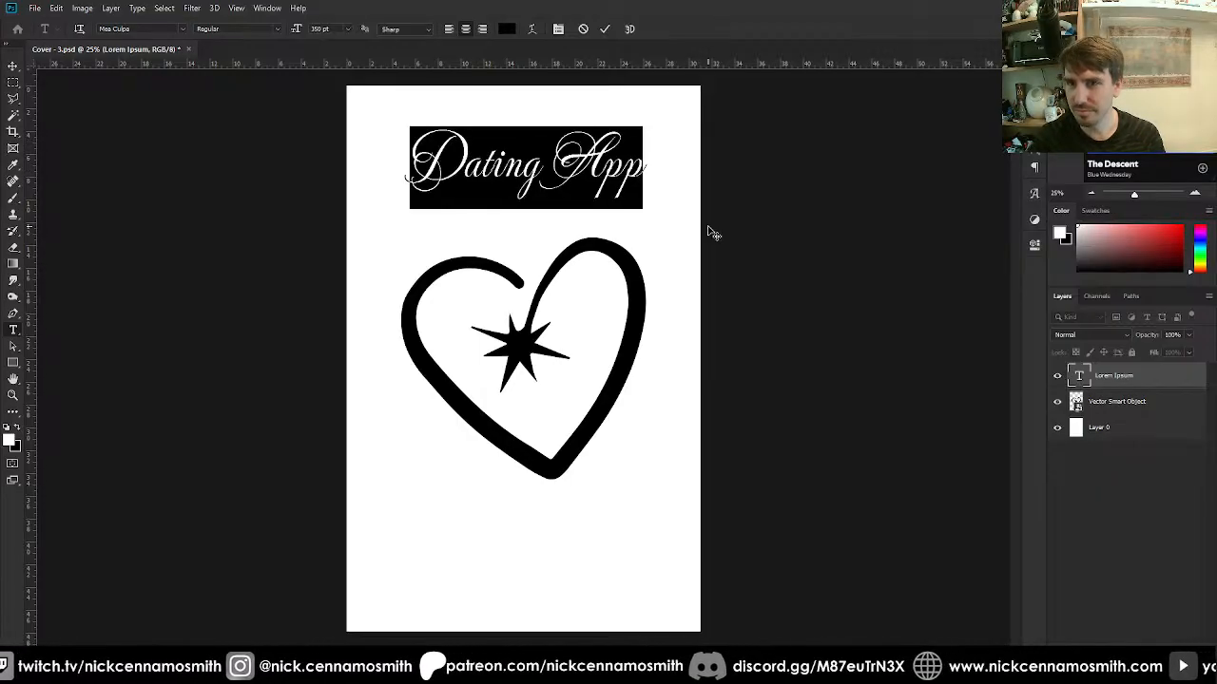
pyautogui.click(186, 29)
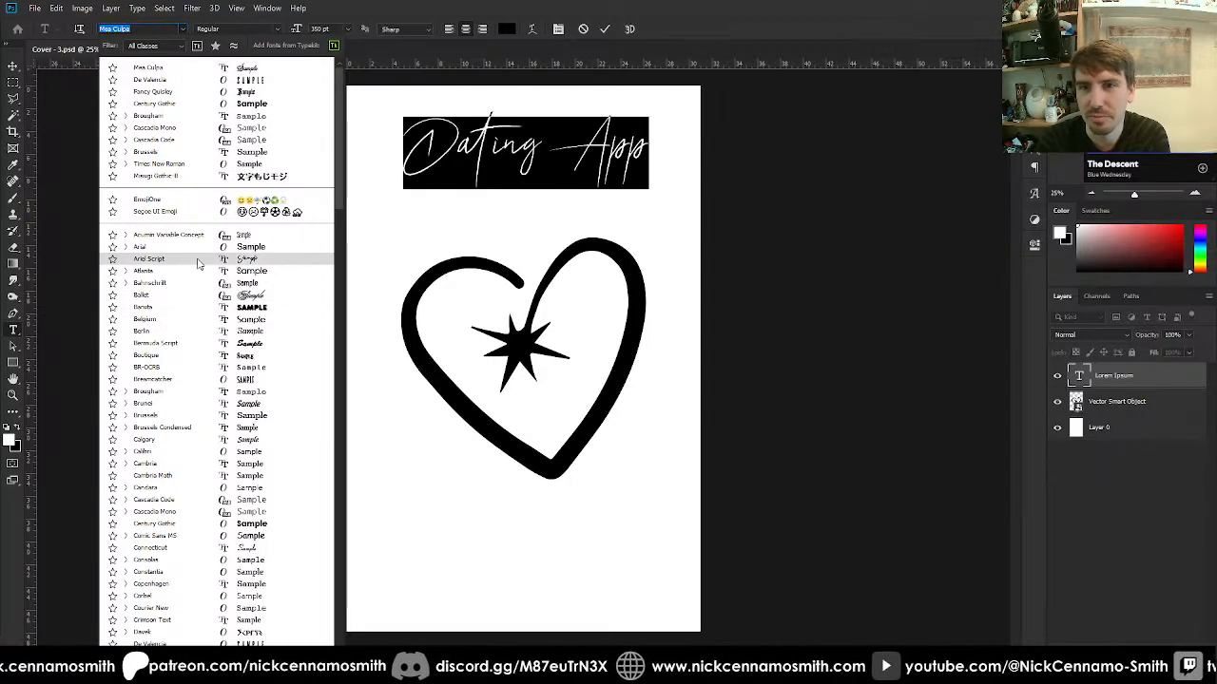
pyautogui.scroll(-5, 197, 265)
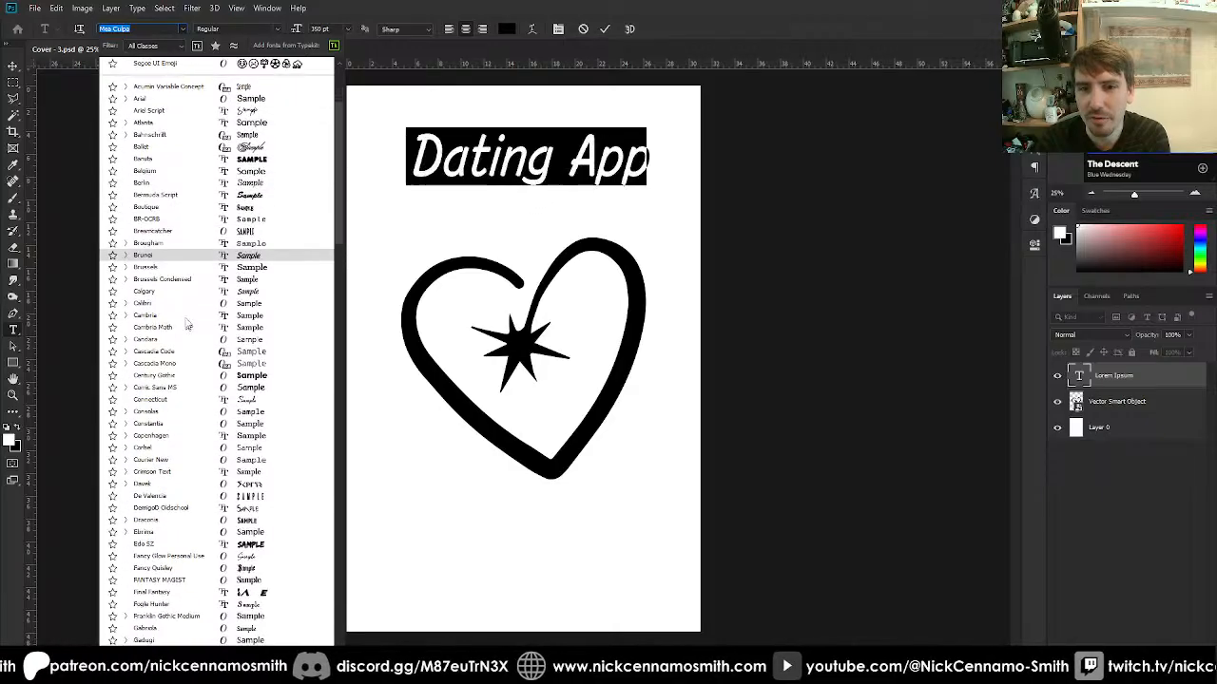
pyautogui.scroll(-5, 186, 298)
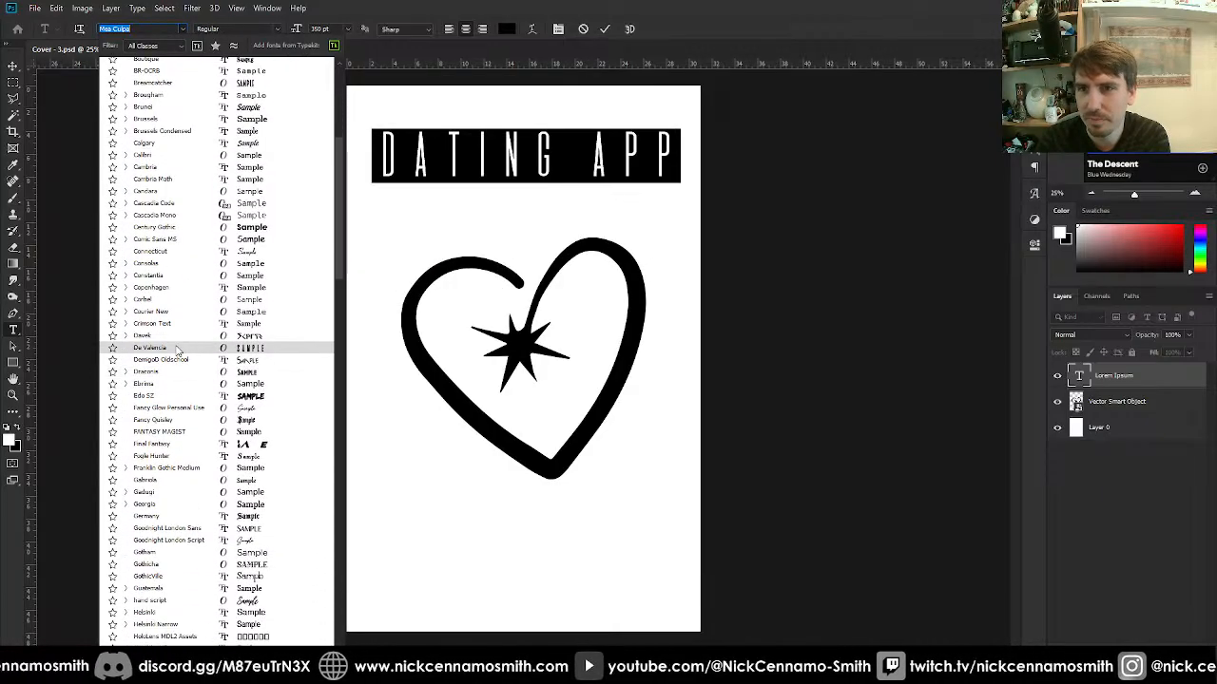
pyautogui.scroll(-2, 177, 350)
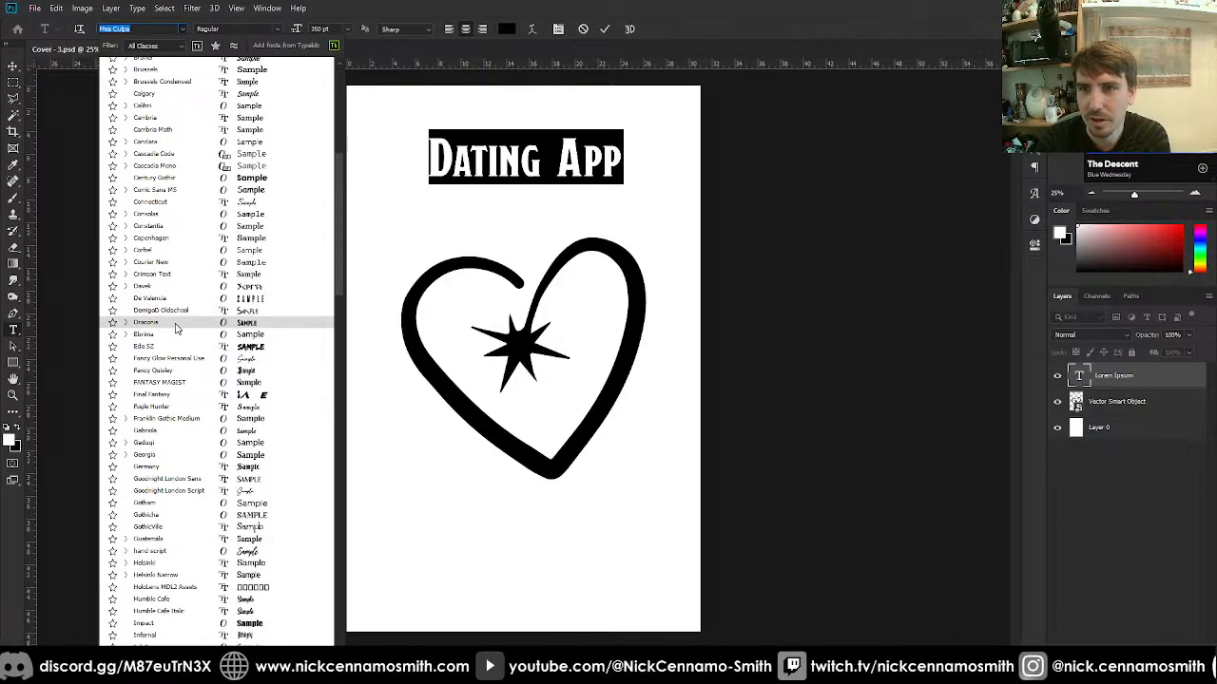
pyautogui.scroll(-3, 175, 328)
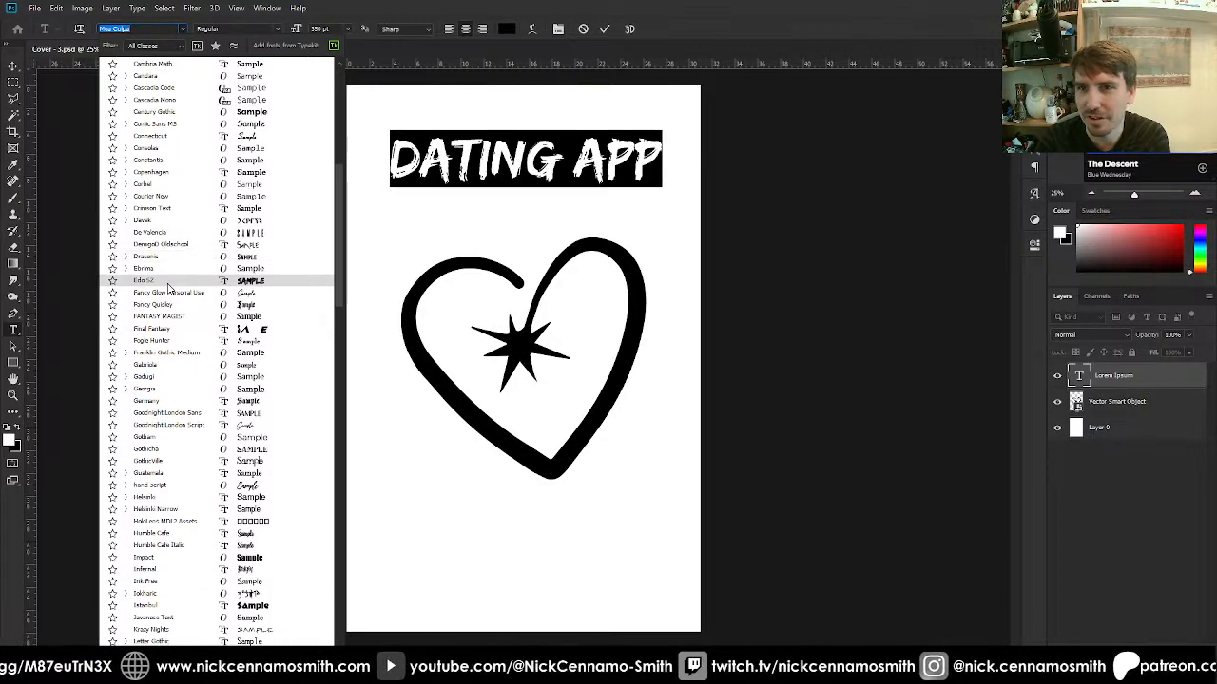
pyautogui.scroll(-3, 169, 287)
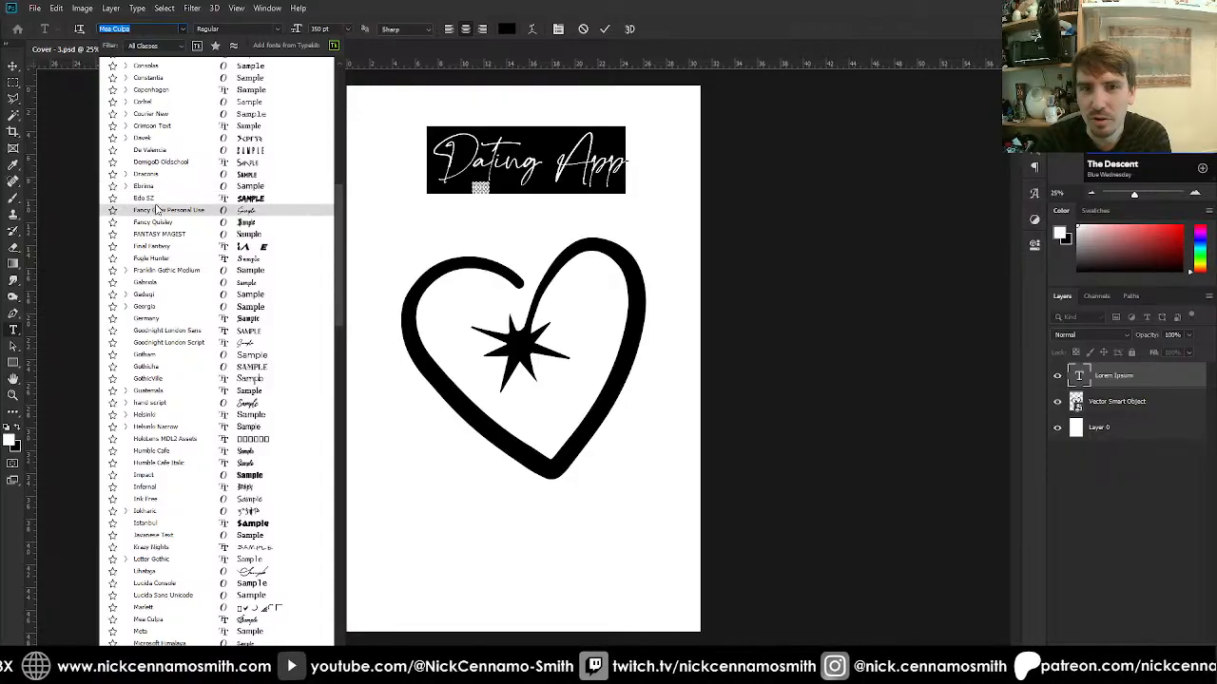
pyautogui.scroll(-1, 156, 201)
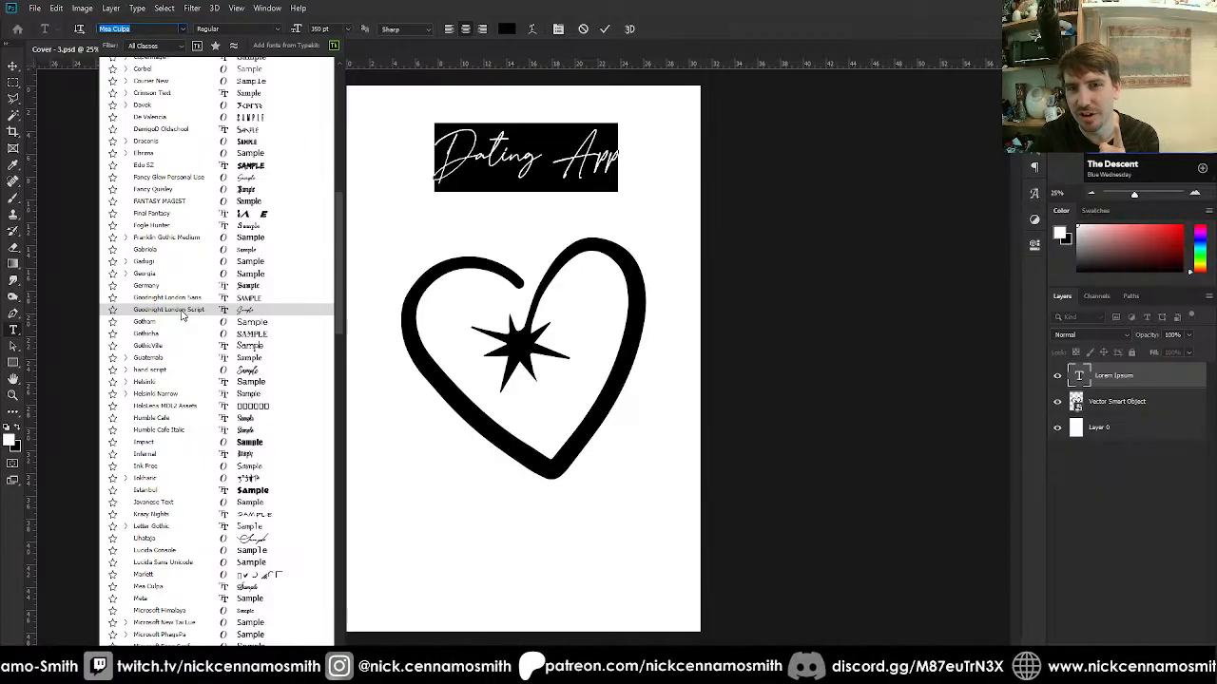
pyautogui.scroll(-4, 181, 315)
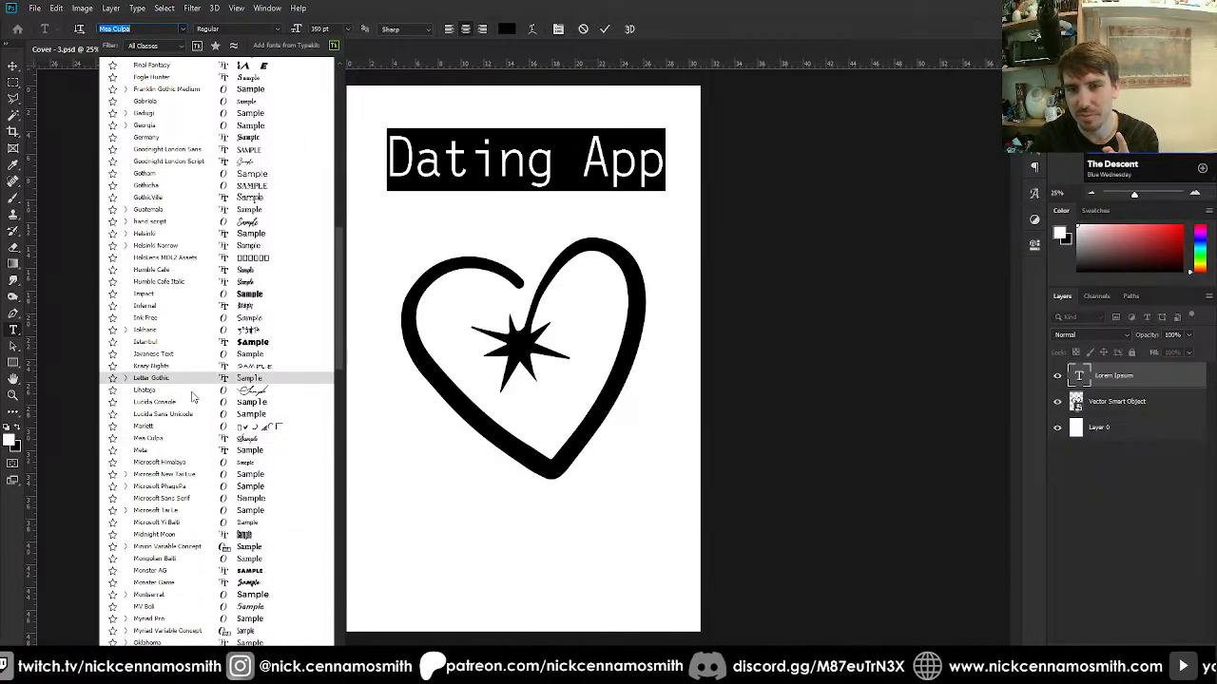
pyautogui.scroll(-1, 192, 398)
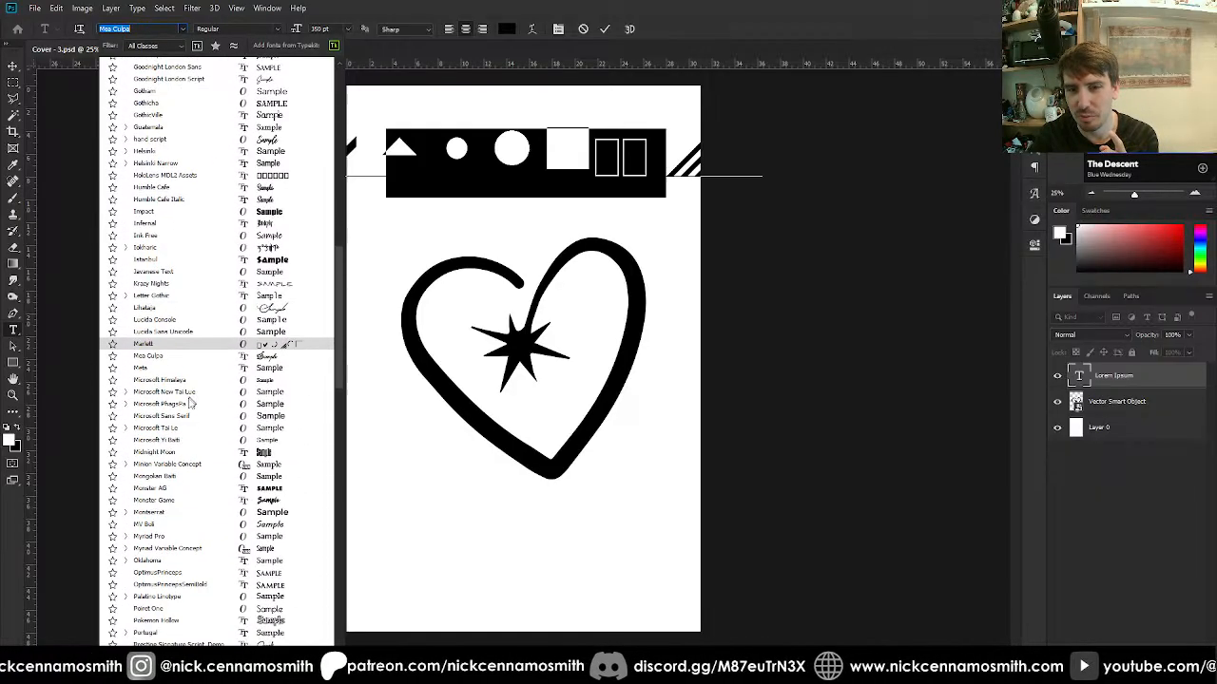
pyautogui.scroll(-3, 196, 470)
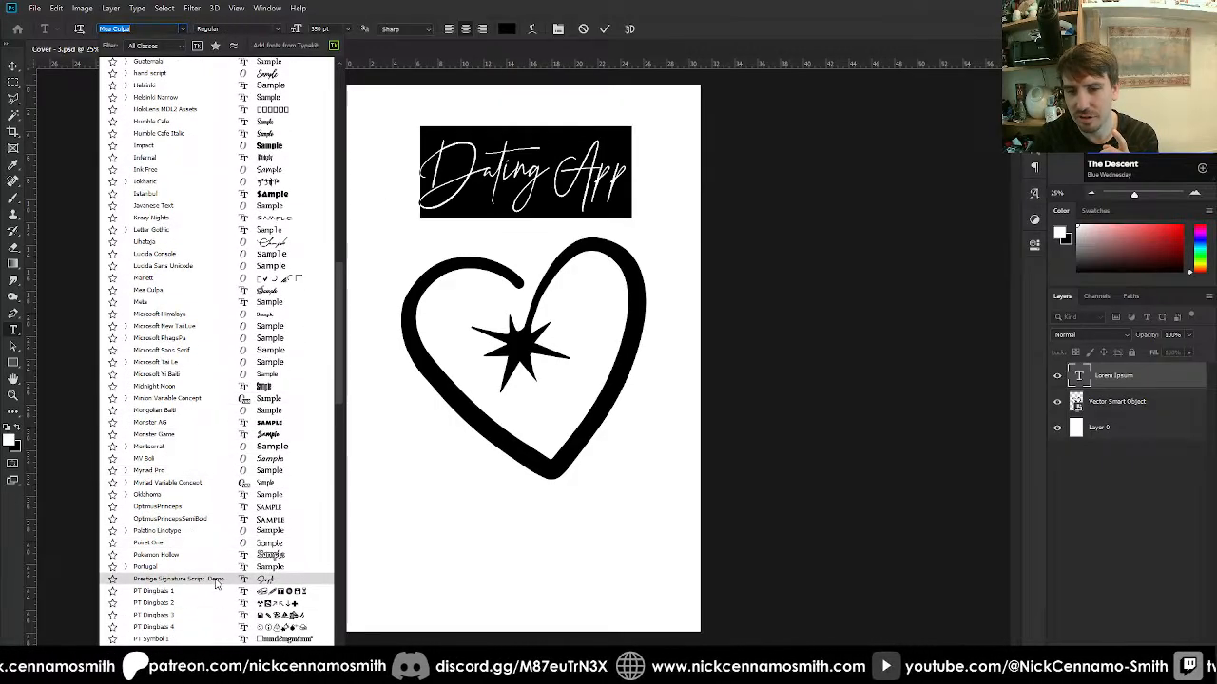
pyautogui.scroll(-4, 217, 582)
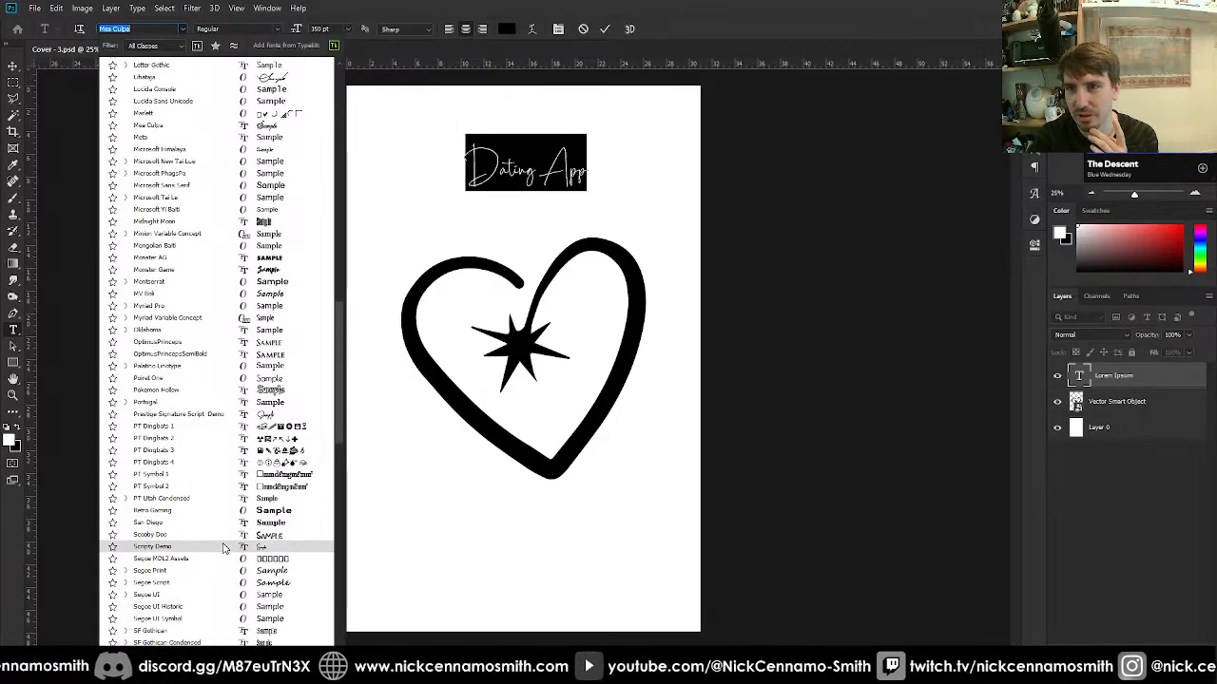
pyautogui.scroll(-3, 223, 549)
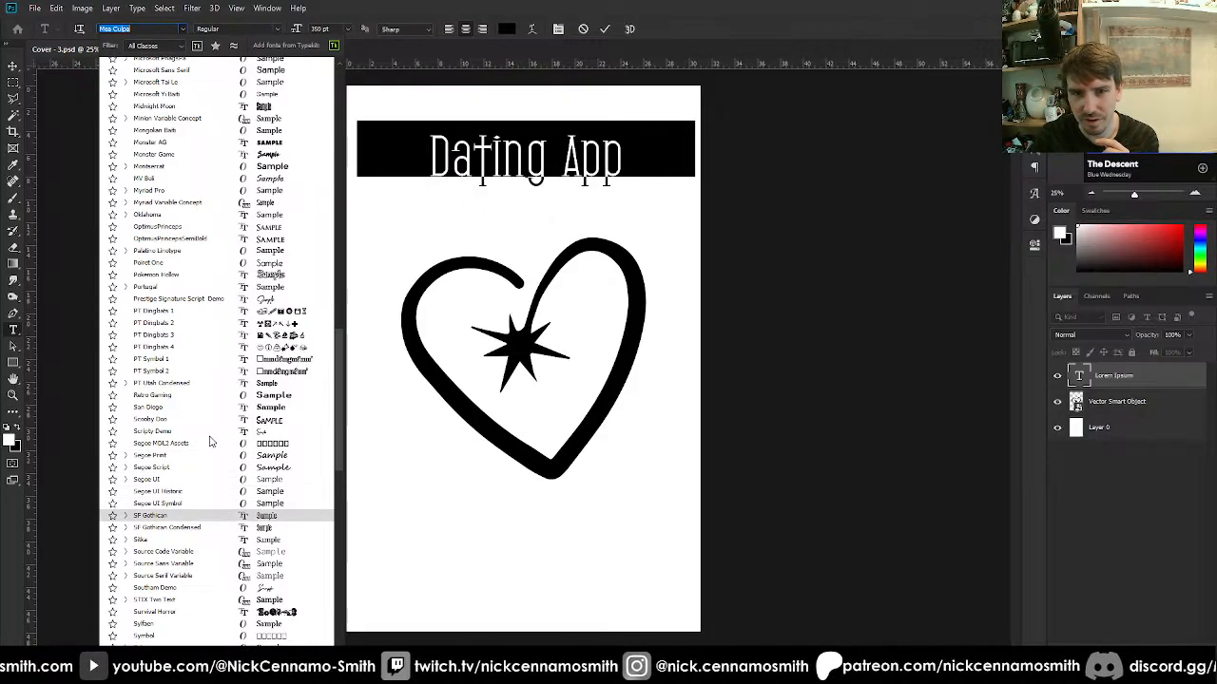
pyautogui.scroll(-3, 207, 425)
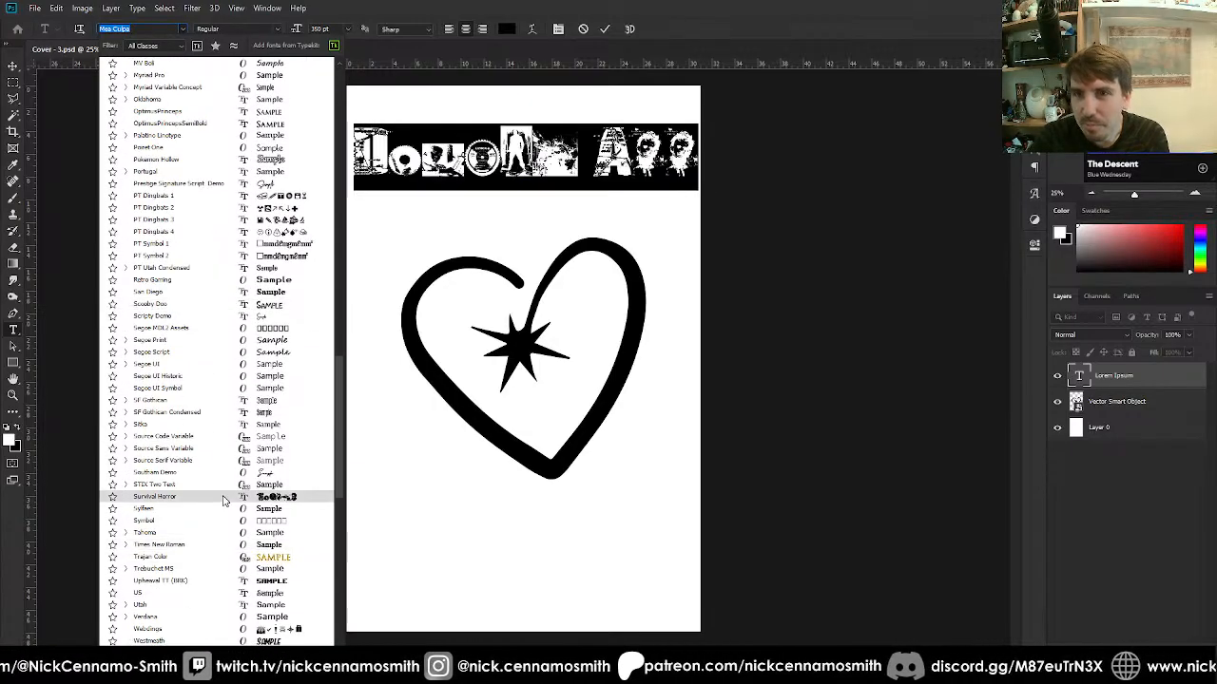
pyautogui.scroll(-1, 224, 501)
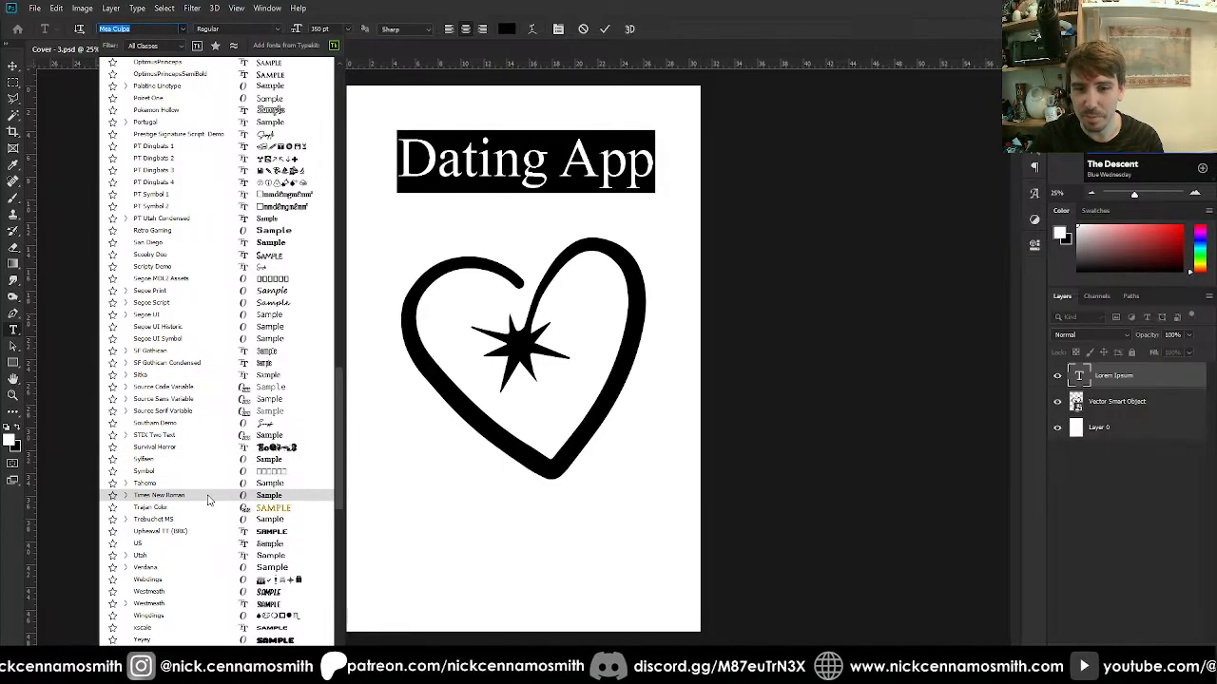
pyautogui.scroll(-1, 208, 501)
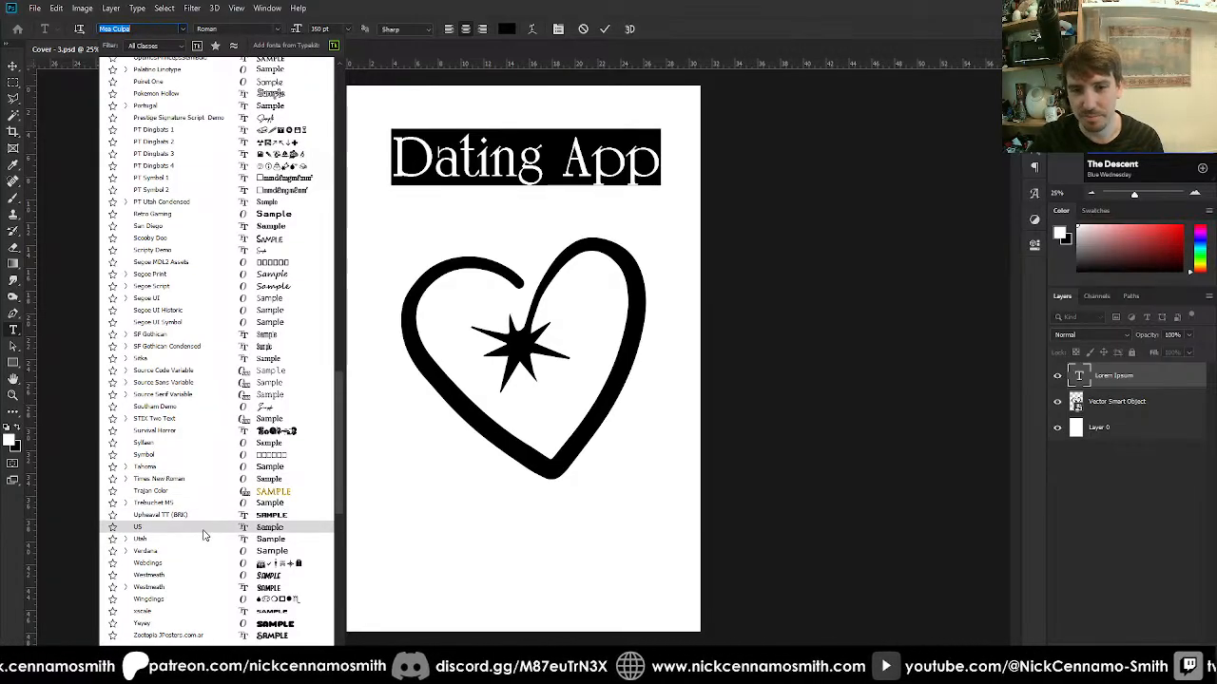
pyautogui.scroll(-2, 202, 536)
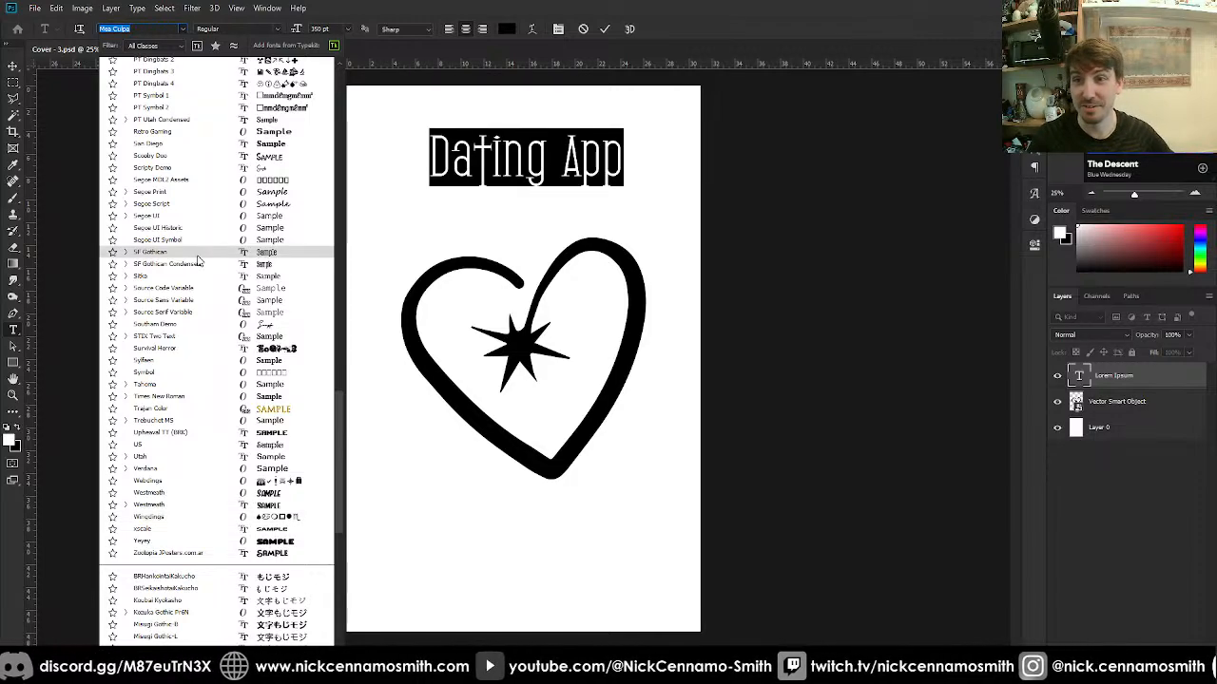
pyautogui.scroll(8, 198, 260)
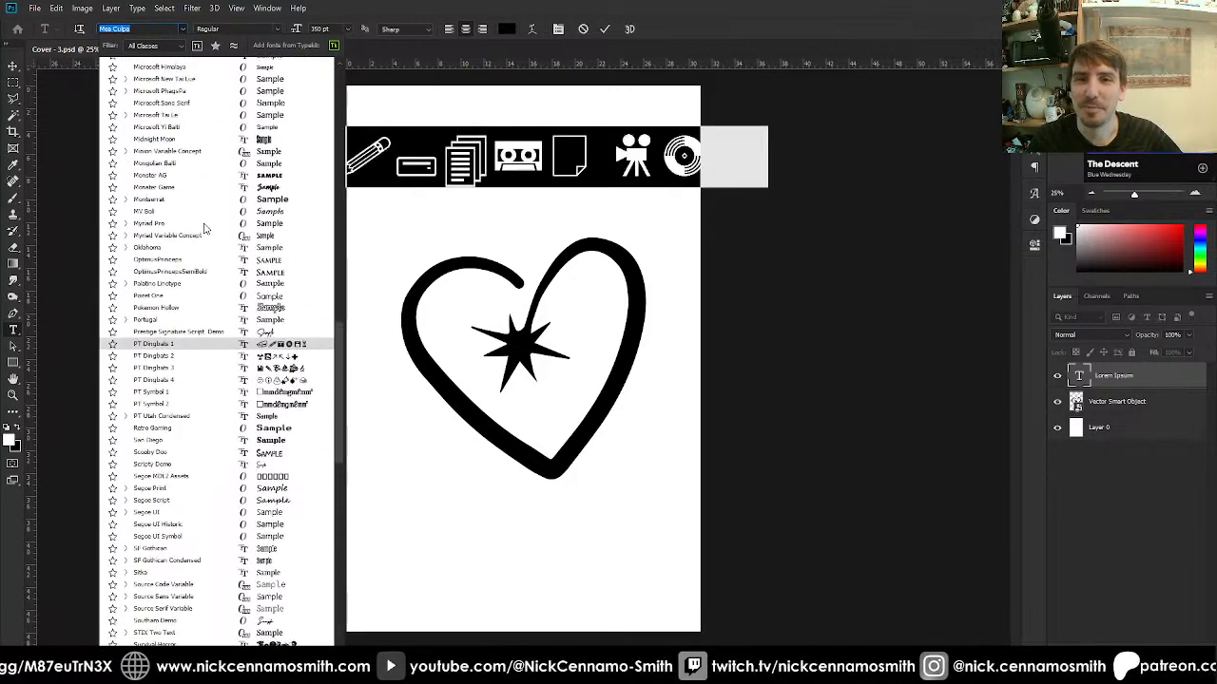
pyautogui.scroll(4, 203, 230)
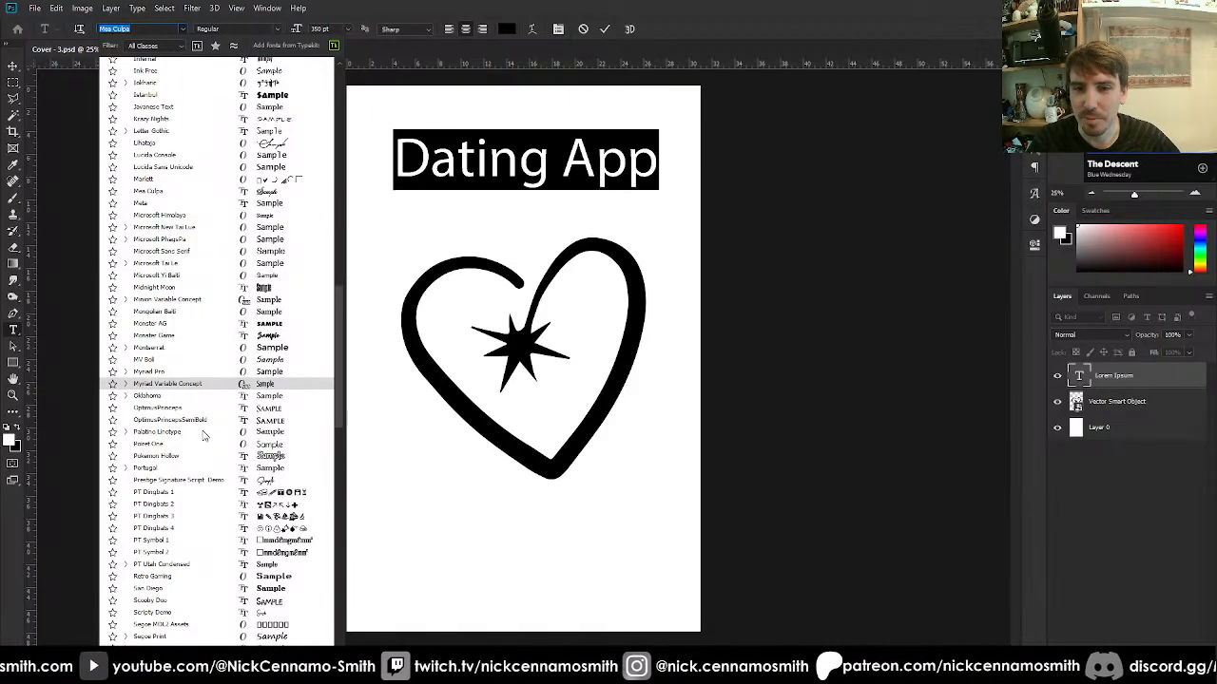
pyautogui.scroll(2, 203, 434)
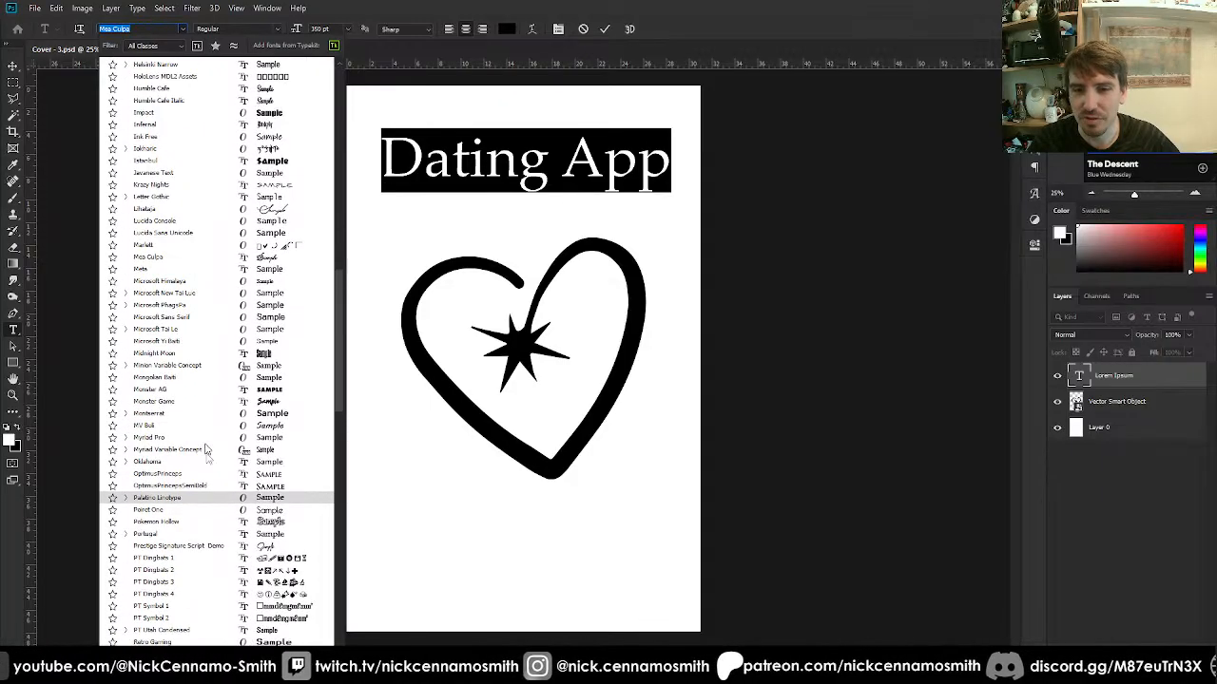
pyautogui.click(190, 546)
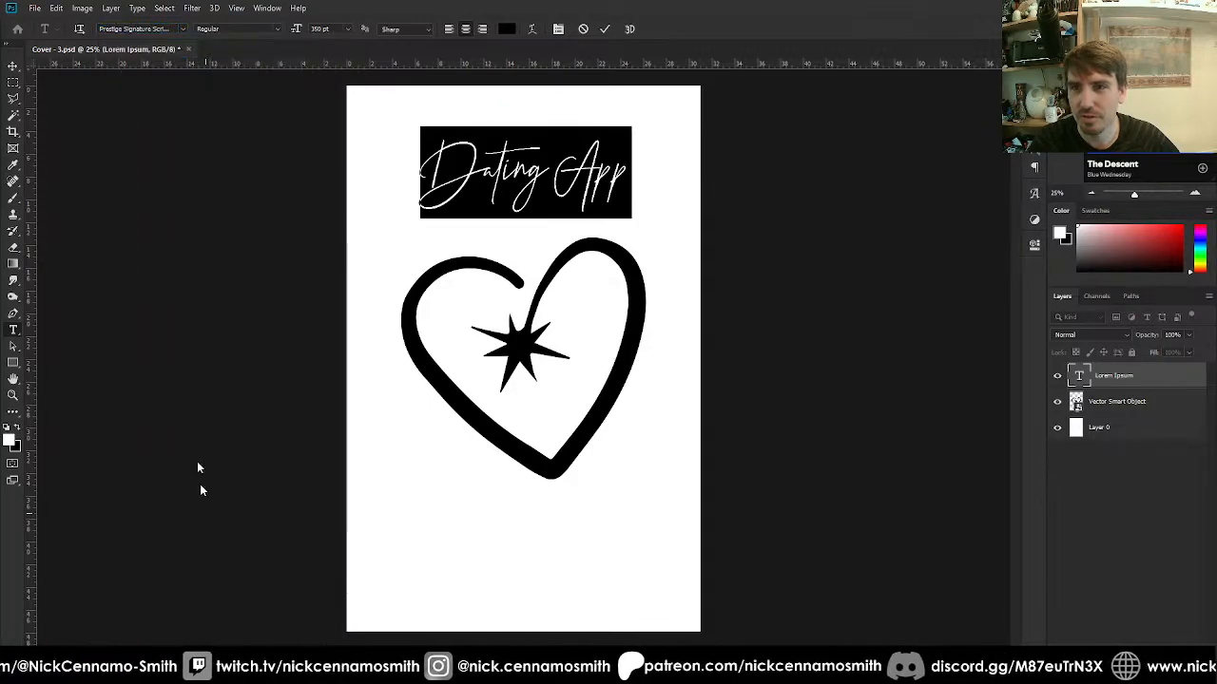
# Scale the "Dating App" title up to about 131% and position it just above the heart.
pyautogui.click(13, 64)
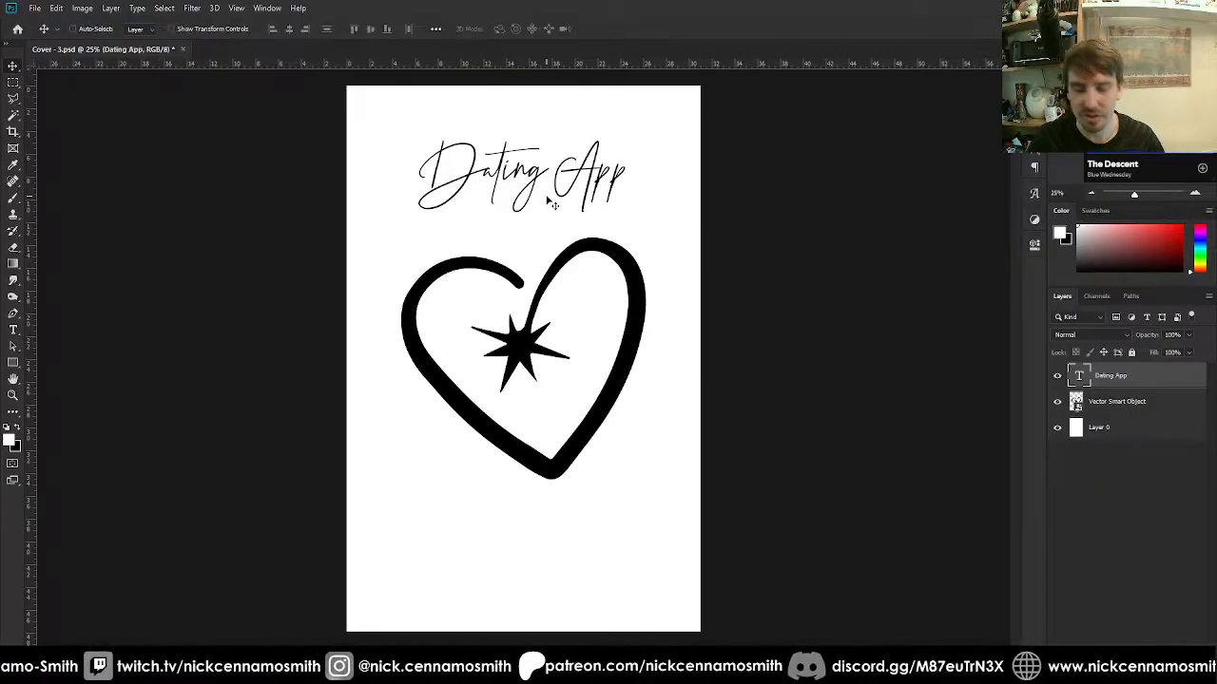
pyautogui.hotkey('ctrl', 't')
pyautogui.moveTo(633, 216); pyautogui.dragTo(663, 231)
pyautogui.moveTo(535, 218)
pyautogui.mouseDown()
pyautogui.moveTo(545, 231)
pyautogui.moveTo(539, 216)
pyautogui.mouseUp()
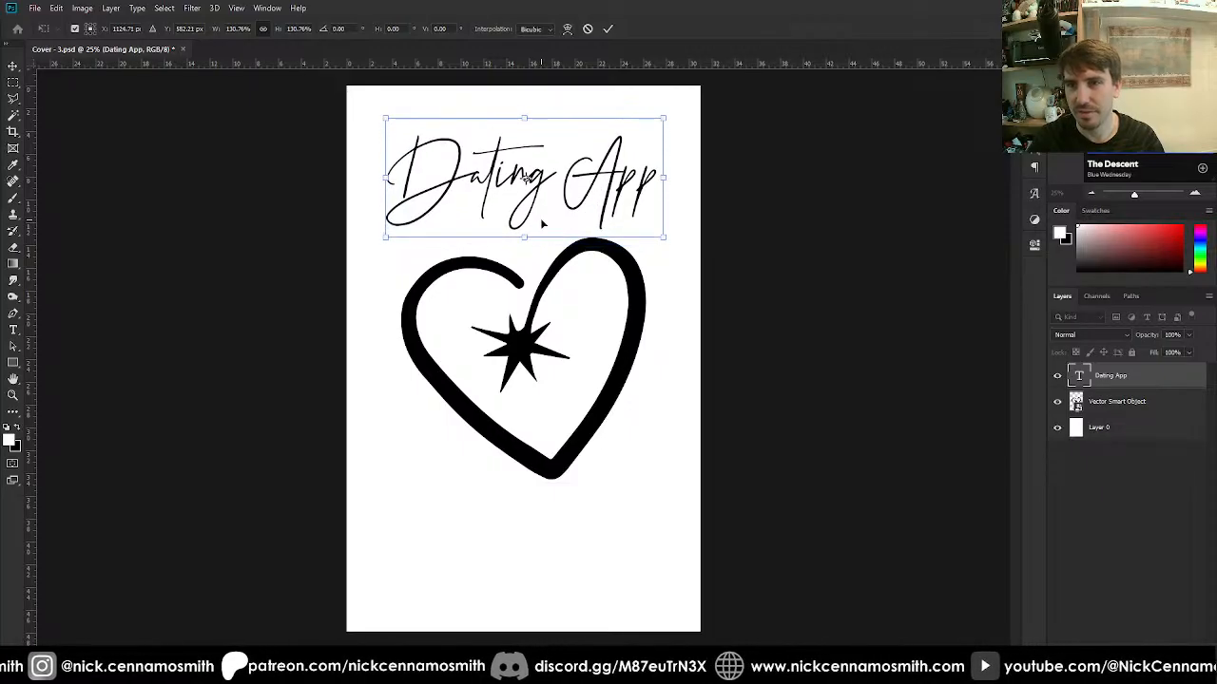
pyautogui.press('Return')
pyautogui.click(413, 126)
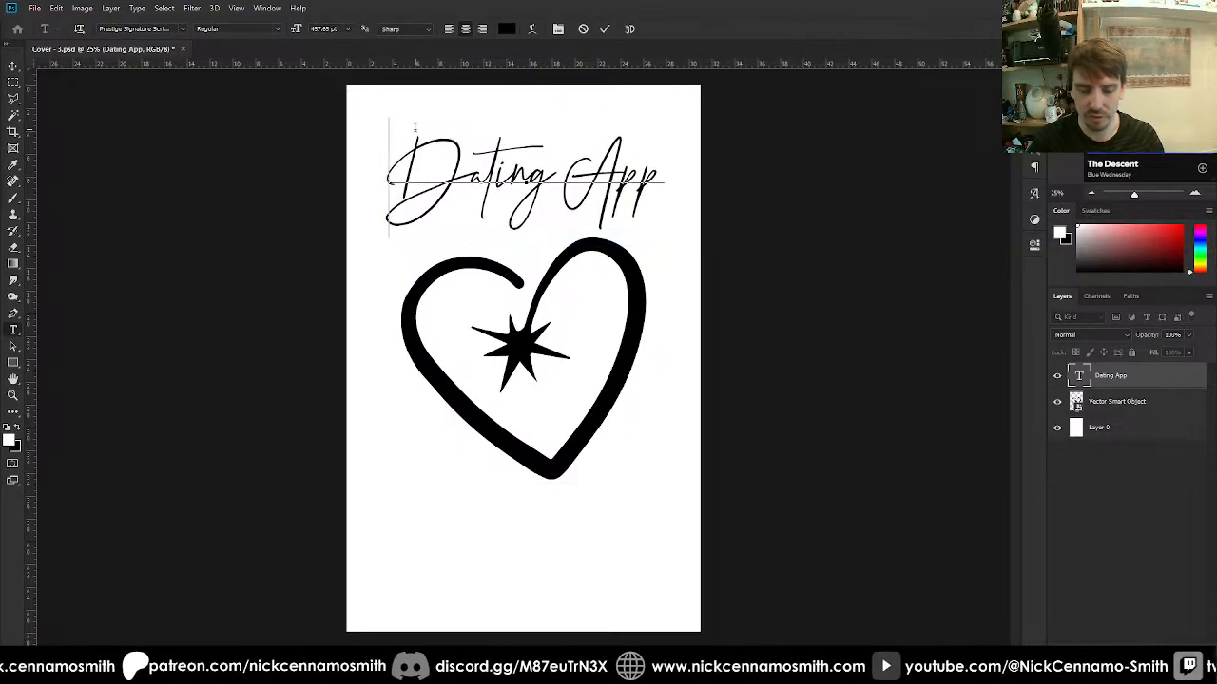
pyautogui.write('The')
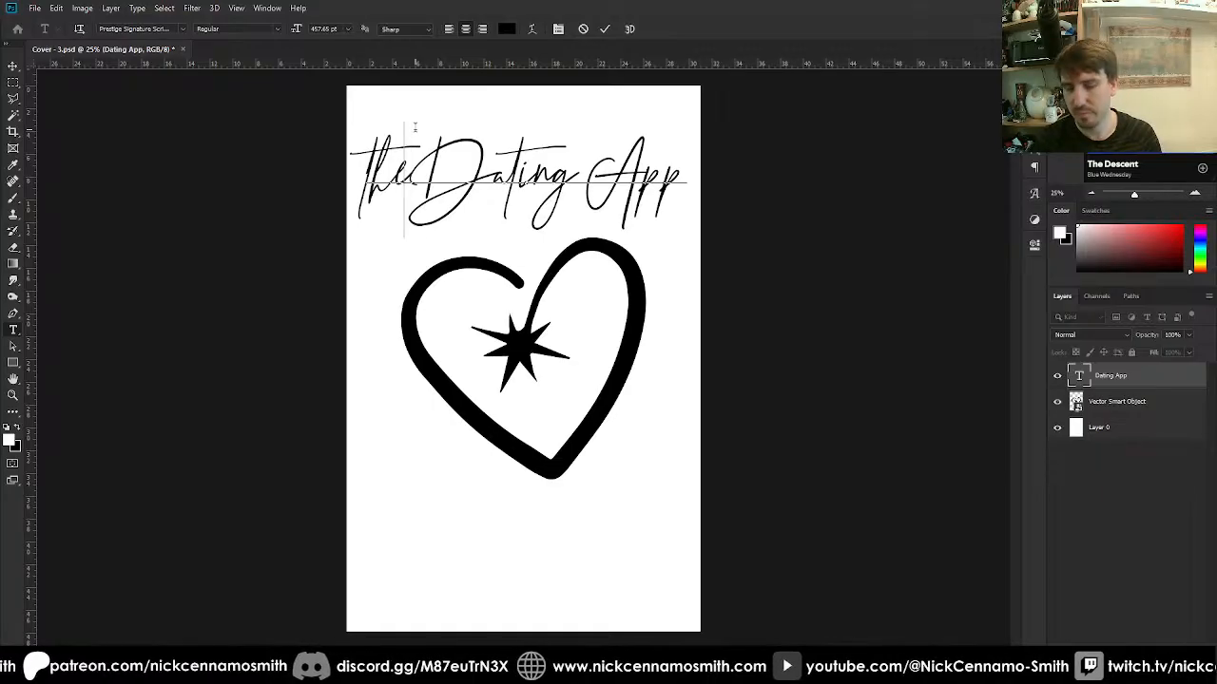
pyautogui.press('BackSpace')
pyautogui.press('BackSpace')
pyautogui.press('BackSpace')
pyautogui.hotkey('ctrl', 'Return')
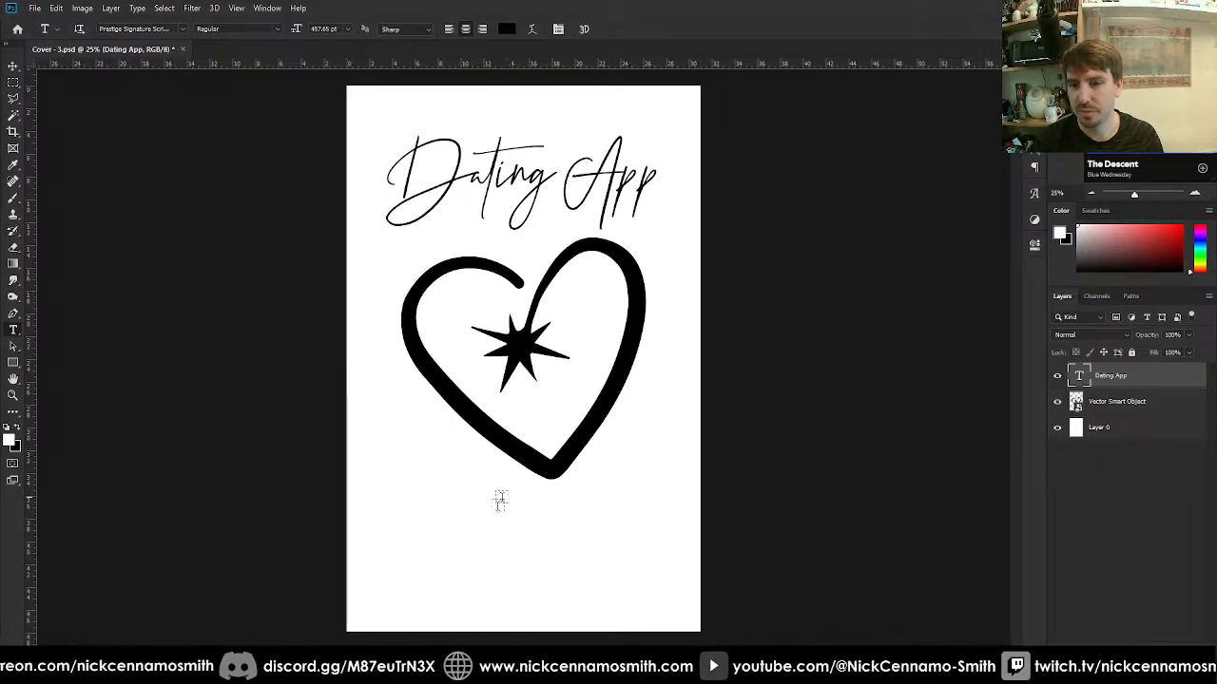
# Add a separate text layer reading "the" in the empty area below the heart.
pyautogui.click(492, 567)
pyautogui.write('Ther')
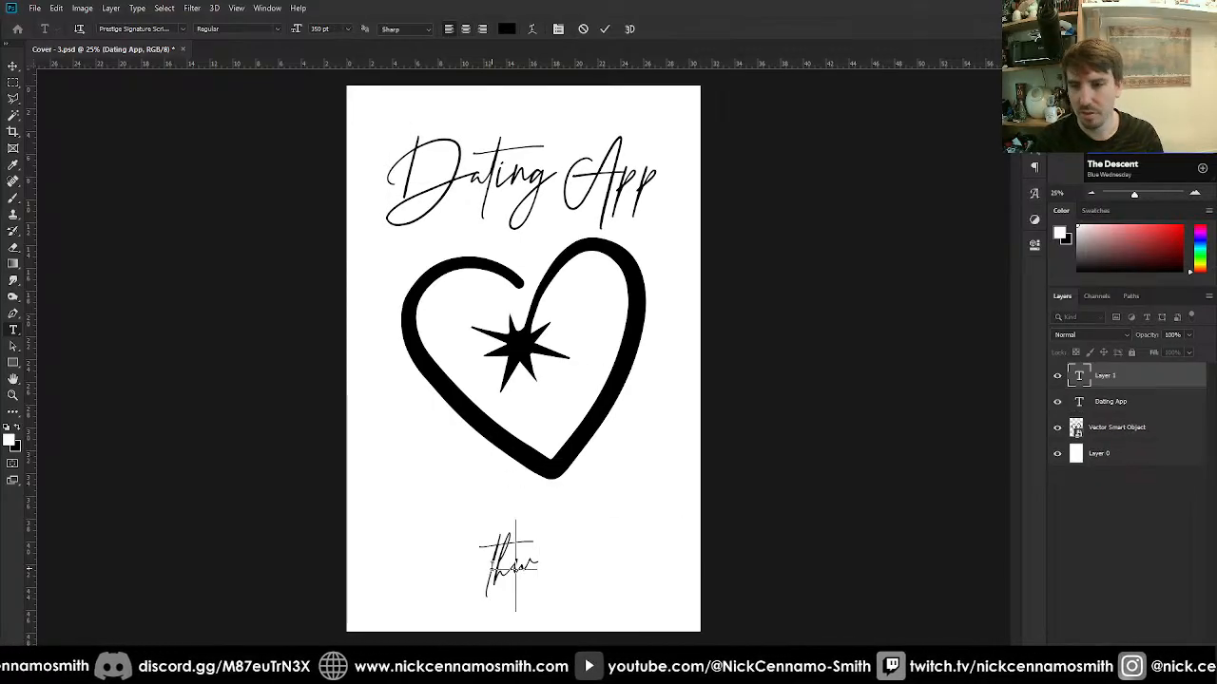
pyautogui.press('BackSpace')
pyautogui.hotkey('ctrl', 'Return')
# Move the word "the" above the D of "Dating App" and scale it down slightly.
pyautogui.click(13, 66)
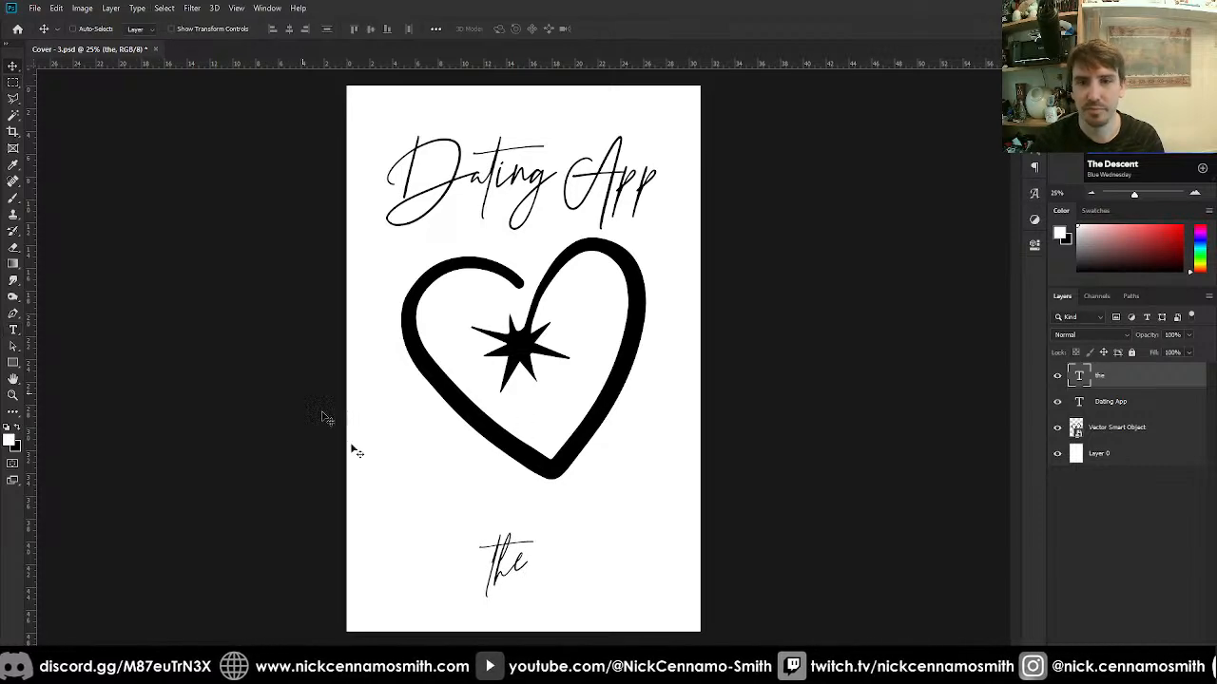
pyautogui.moveTo(518, 556); pyautogui.dragTo(414, 122)
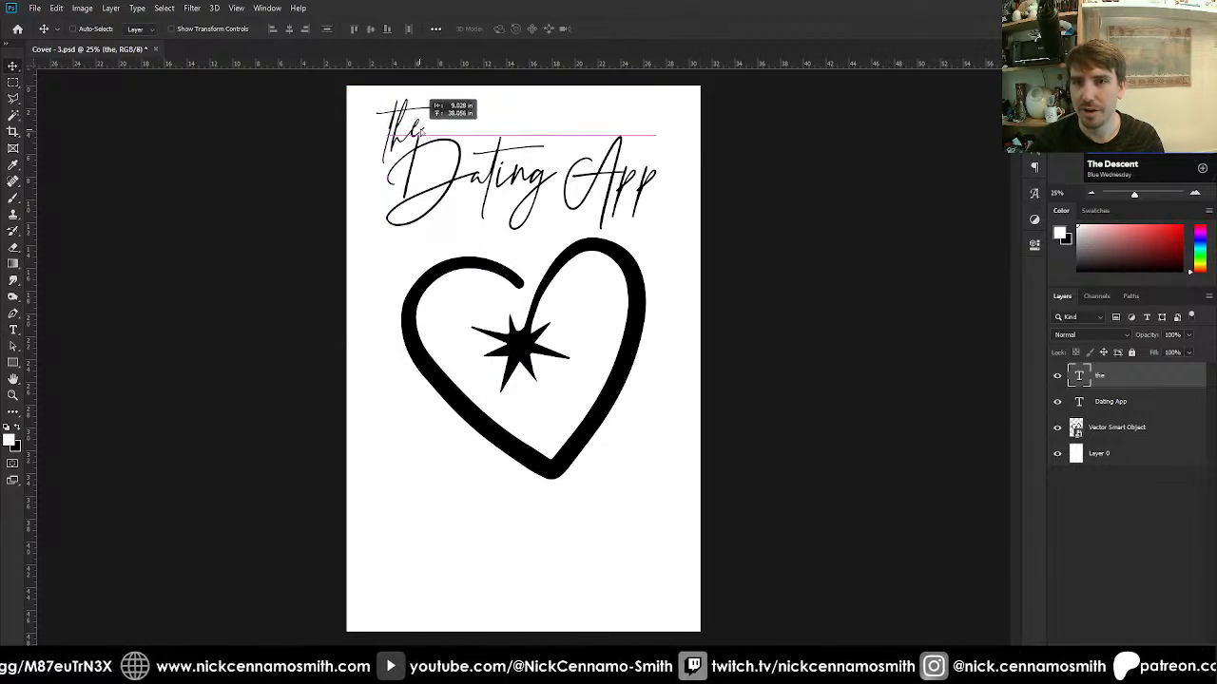
pyautogui.hotkey('ctrl', 't')
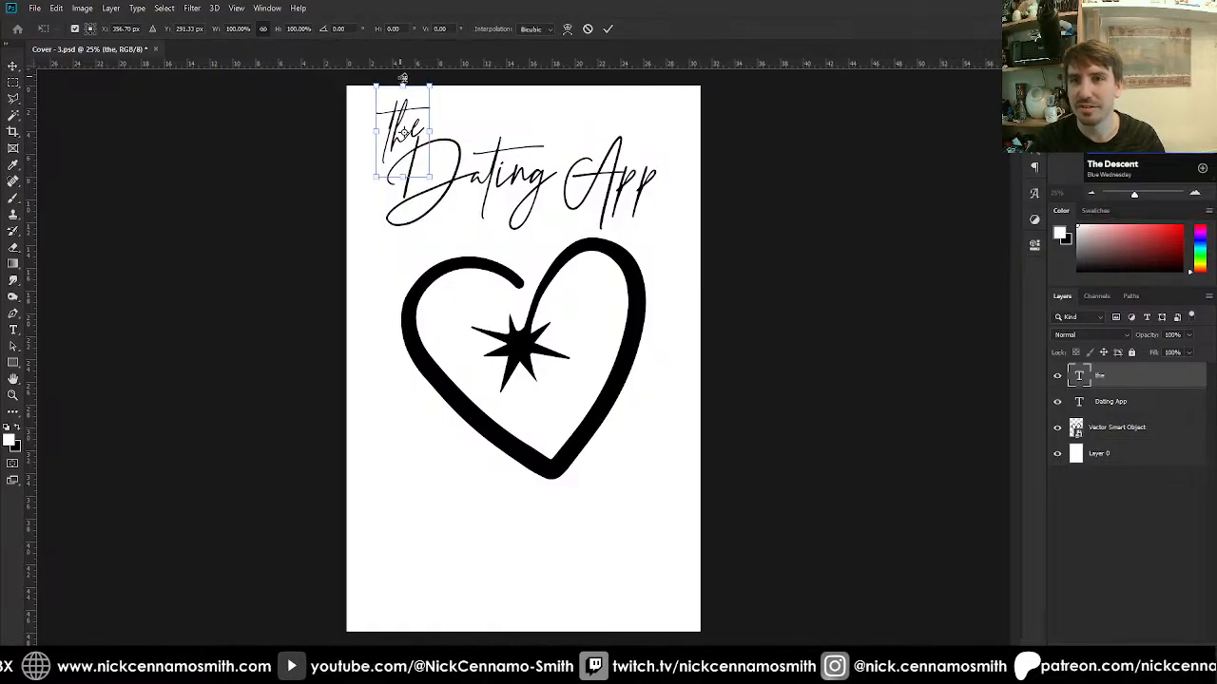
pyautogui.moveTo(406, 86)
pyautogui.mouseDown()
pyautogui.moveTo(405, 109)
pyautogui.moveTo(405, 96)
pyautogui.mouseUp()
pyautogui.press('Return')
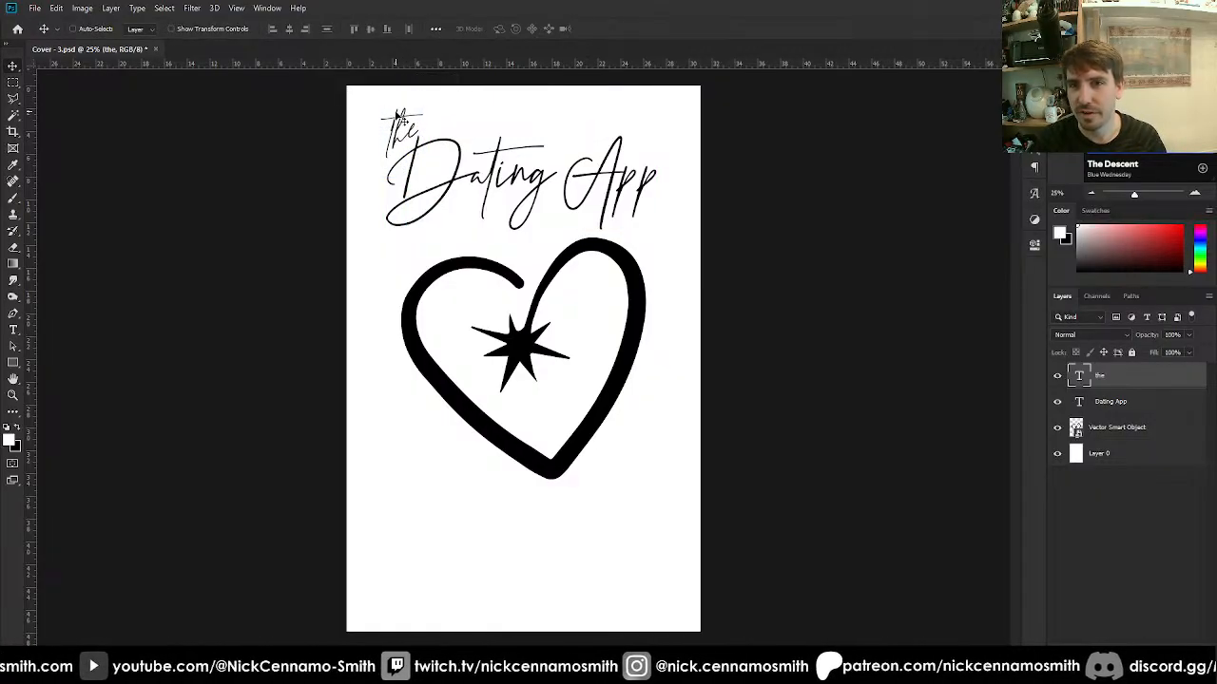
# Nudge the word "the" down and slightly left so it tucks in beside the top of the D.
pyautogui.hotkey('shift', 'Down')
pyautogui.hotkey('shift', 'Down')
pyautogui.hotkey('shift', 'Down')
pyautogui.hotkey('shift', 'Left')
pyautogui.hotkey('shift', 'Left')
pyautogui.hotkey('shift', 'Down')
pyautogui.hotkey('shift', 'Down')
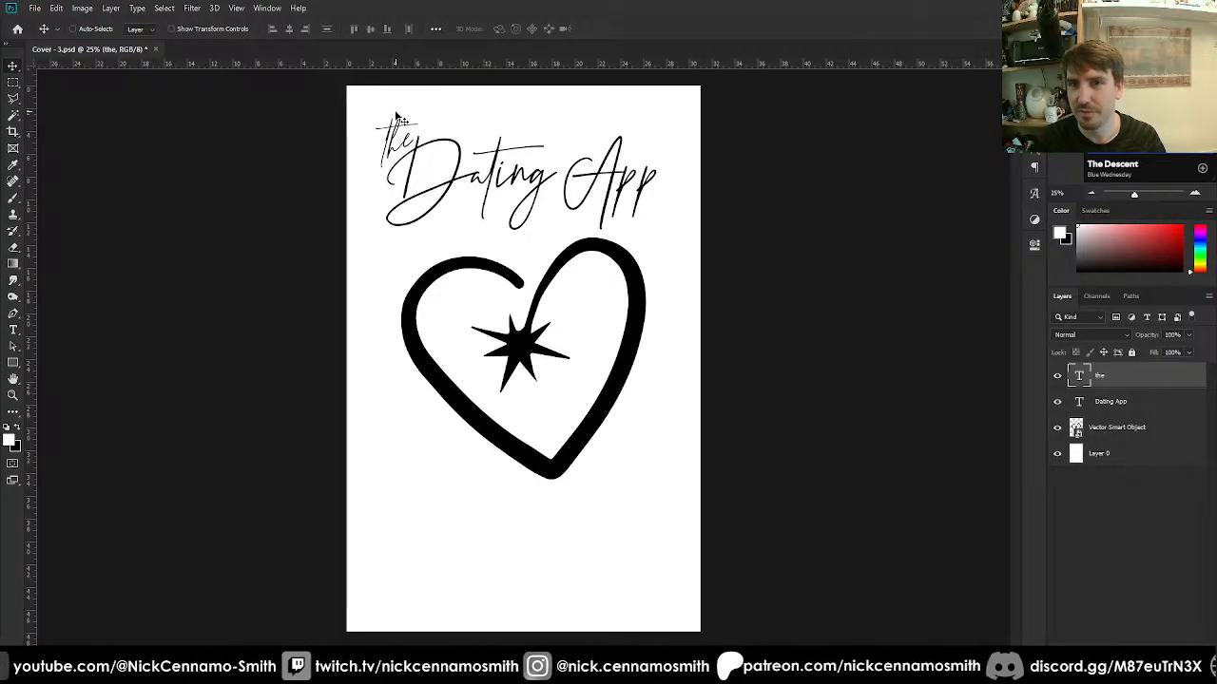
# Group the "the" and "Dating App" text layers, name the group "Title", and deselect all layers.
pyautogui.keyDown('shift'); pyautogui.click(1122, 401); pyautogui.keyUp('shift')
pyautogui.moveTo(1122, 401); pyautogui.dragTo(1158, 637)
pyautogui.doubleClick(1103, 370)
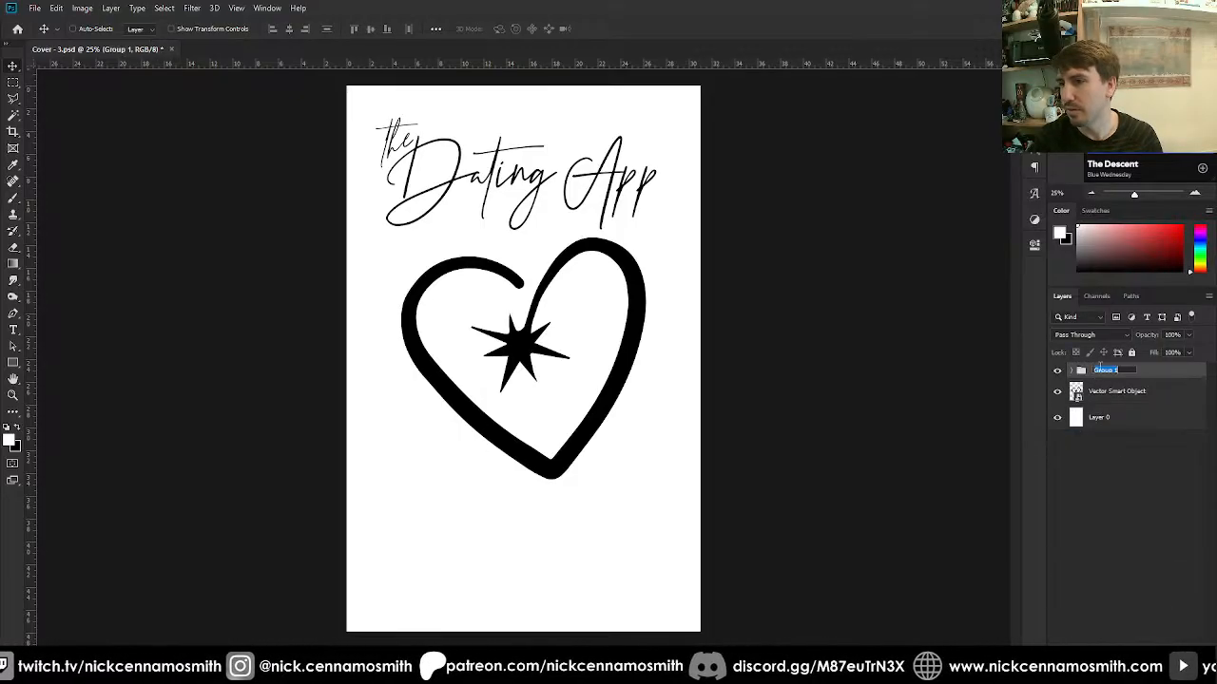
pyautogui.write('Title')
pyautogui.press('Return')
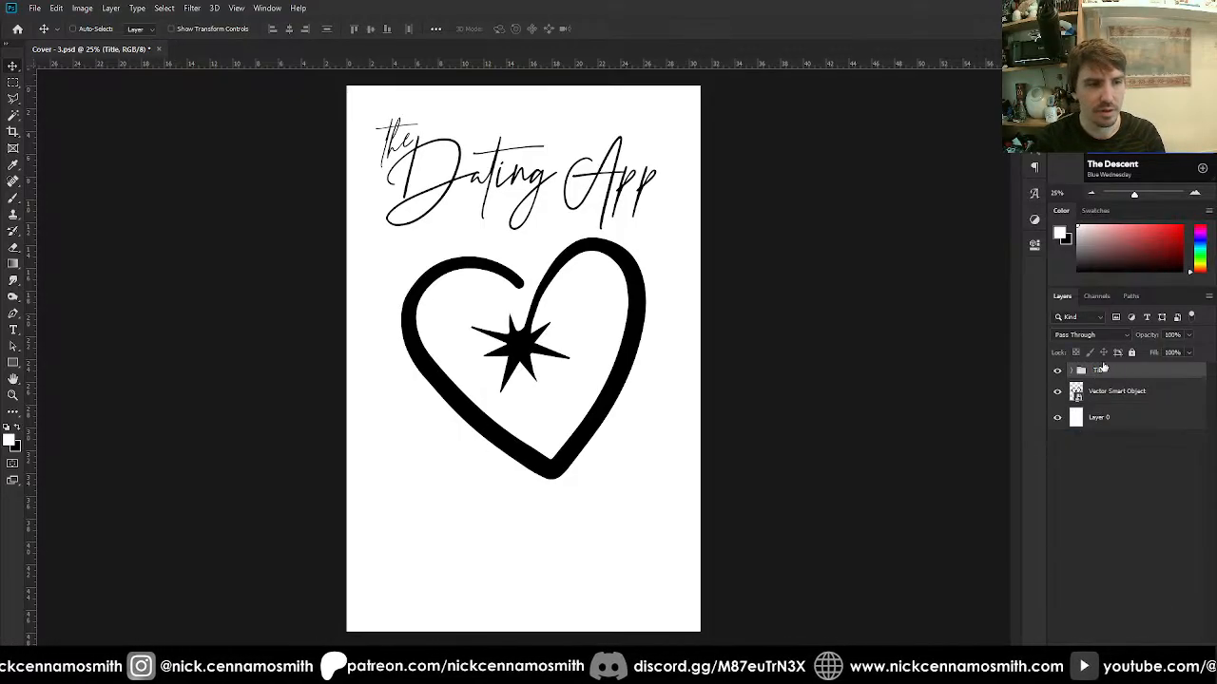
pyautogui.click(1190, 514)
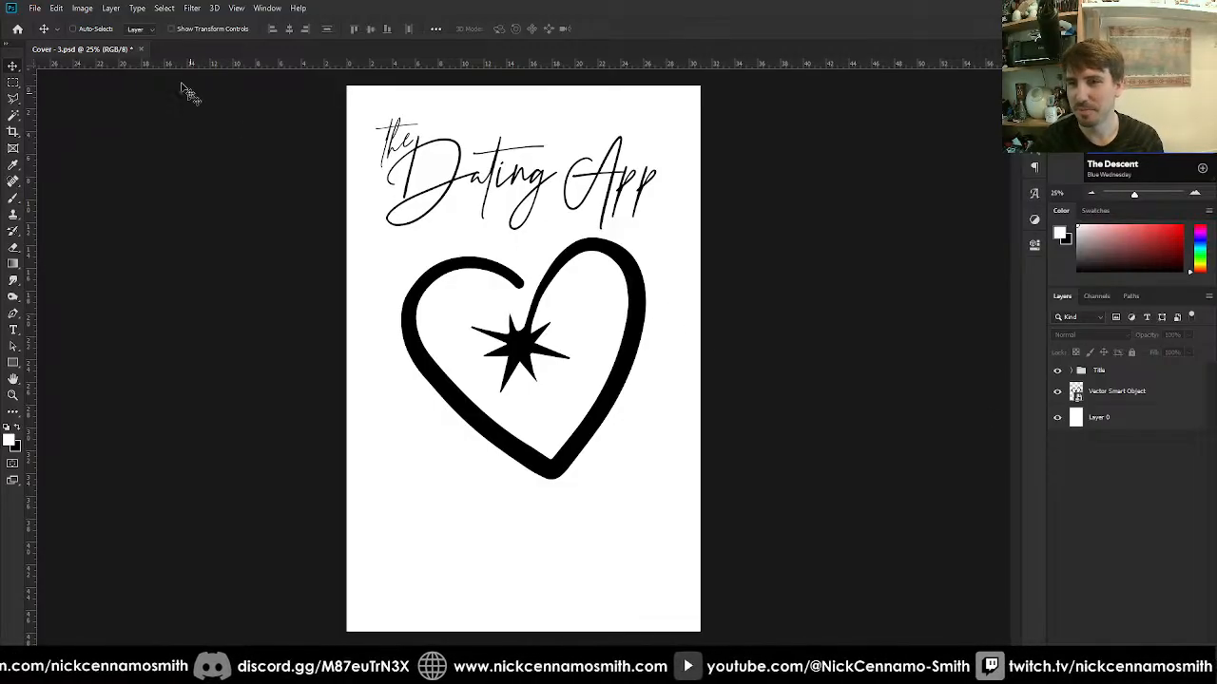
# Add a centre-aligned placeholder text layer below the heart and set its font to Cascadia Mono.
pyautogui.press('t')
pyautogui.click(525, 544)
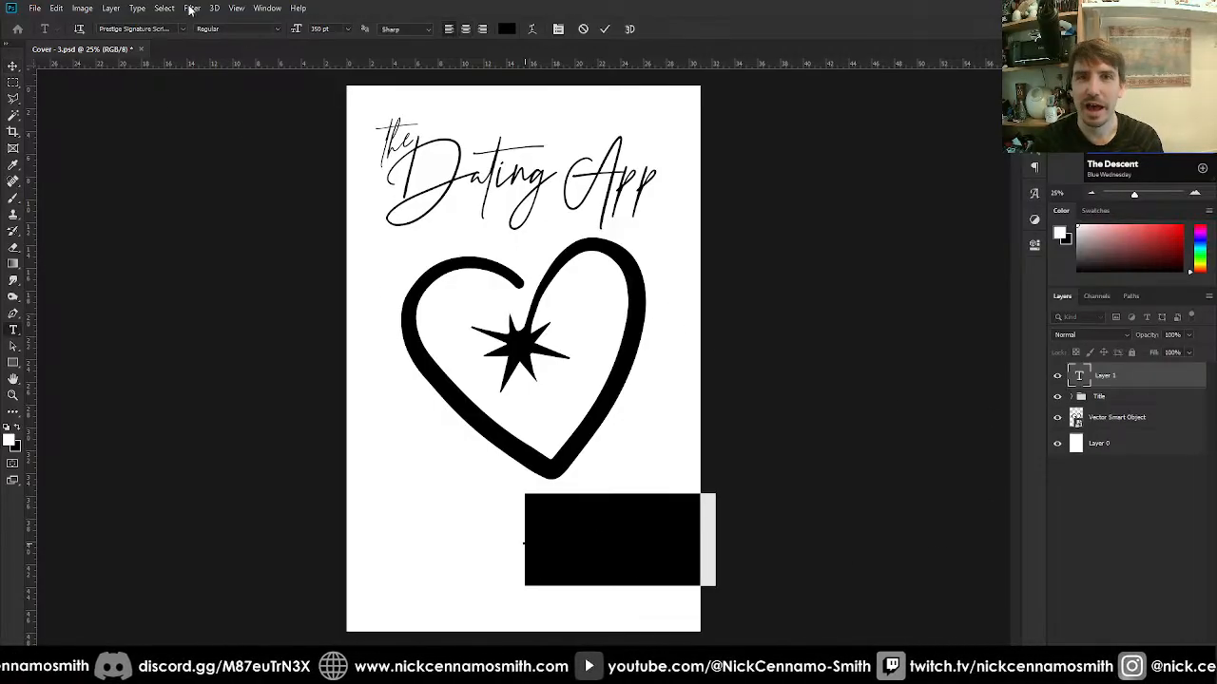
pyautogui.click(465, 29)
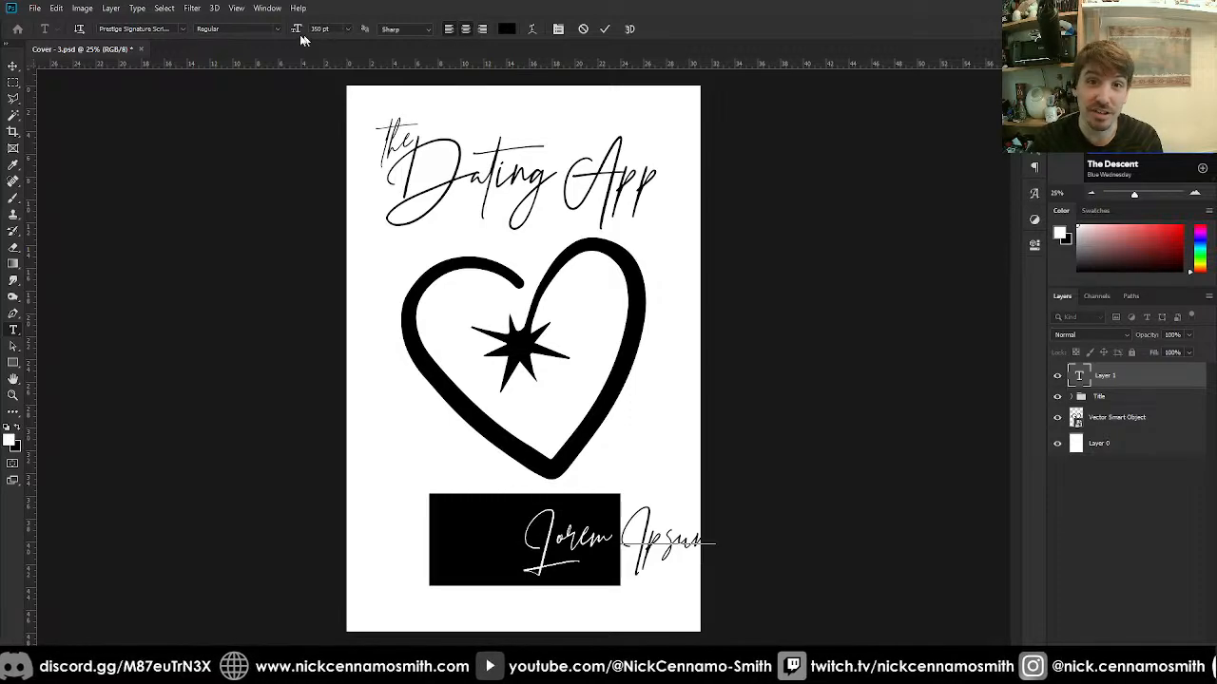
pyautogui.click(183, 29)
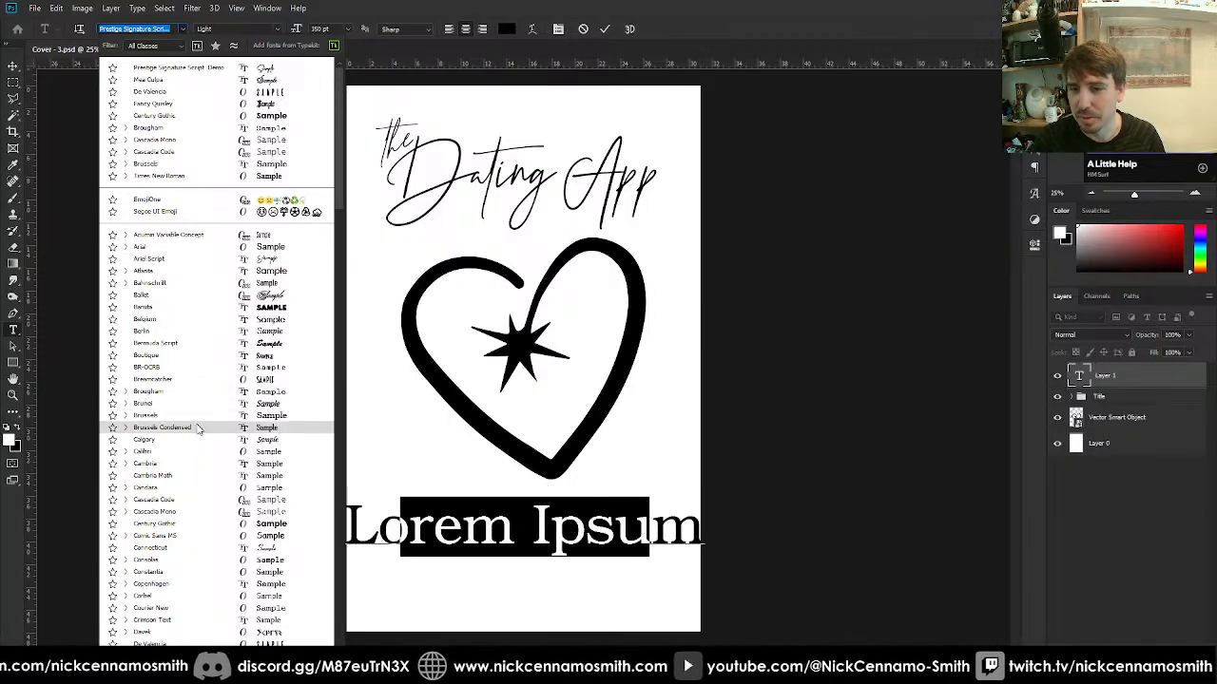
pyautogui.scroll(-1, 202, 433)
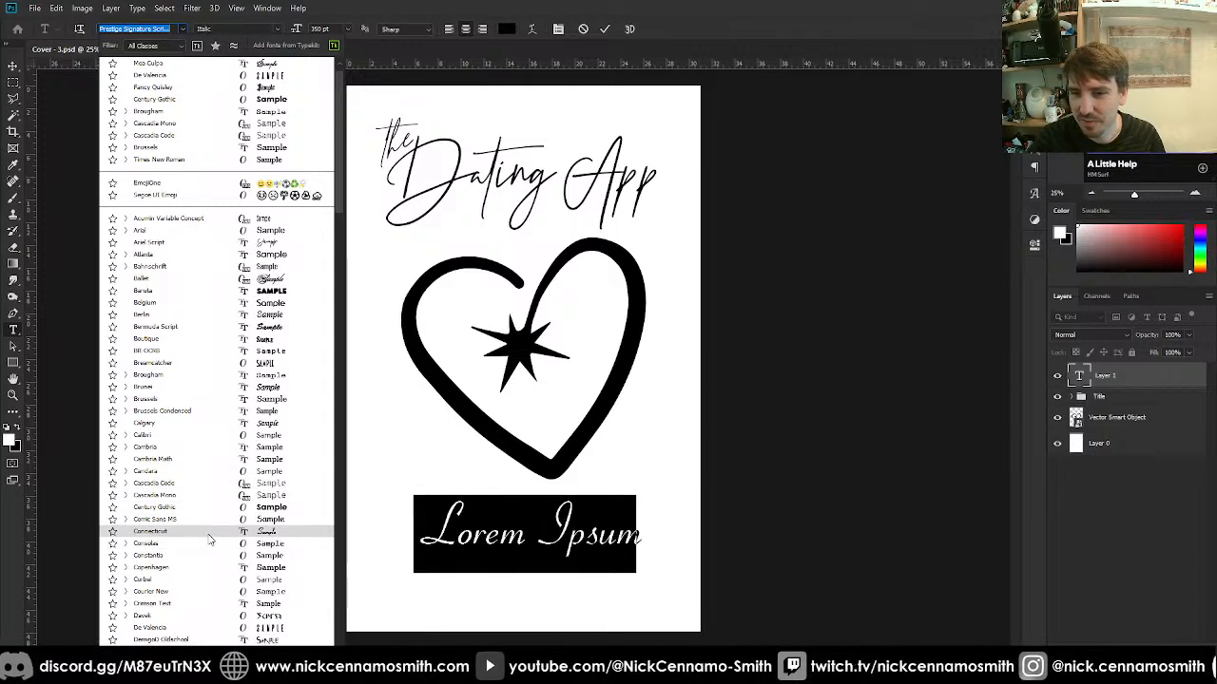
pyautogui.scroll(-1, 210, 540)
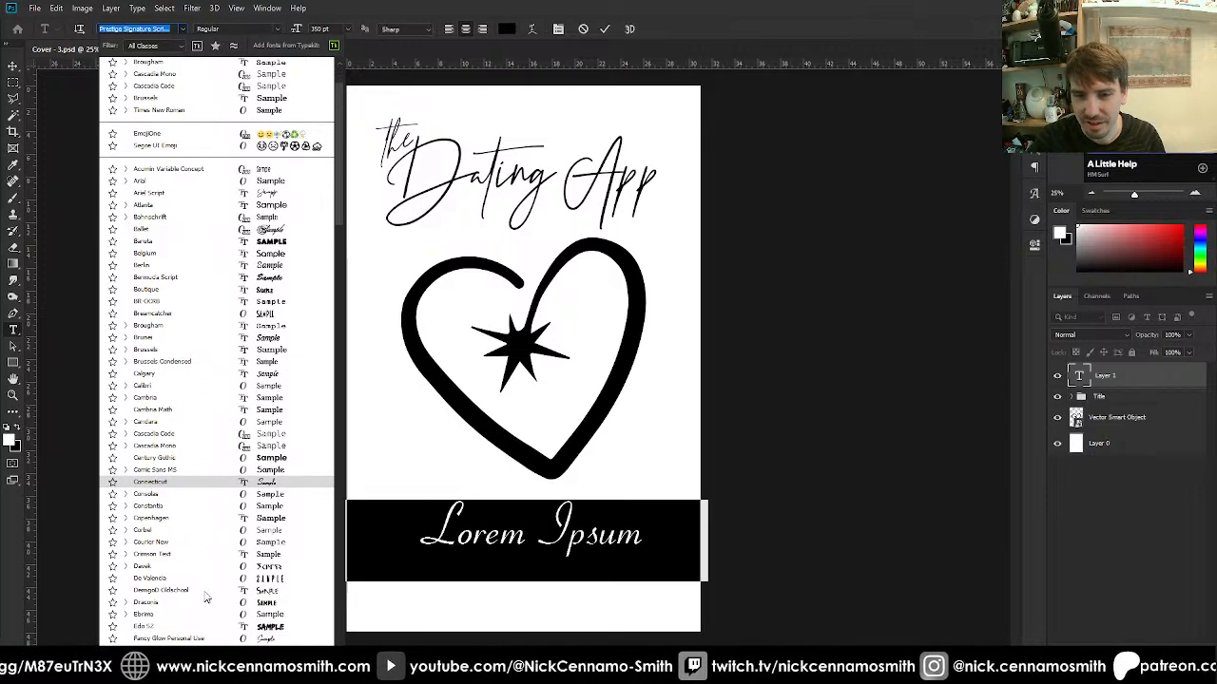
pyautogui.click(200, 446)
pyautogui.hotkey('ctrl', 'Return')
# Replace the placeholder text below the heart with the initials "J.S.P".
pyautogui.click(583, 528)
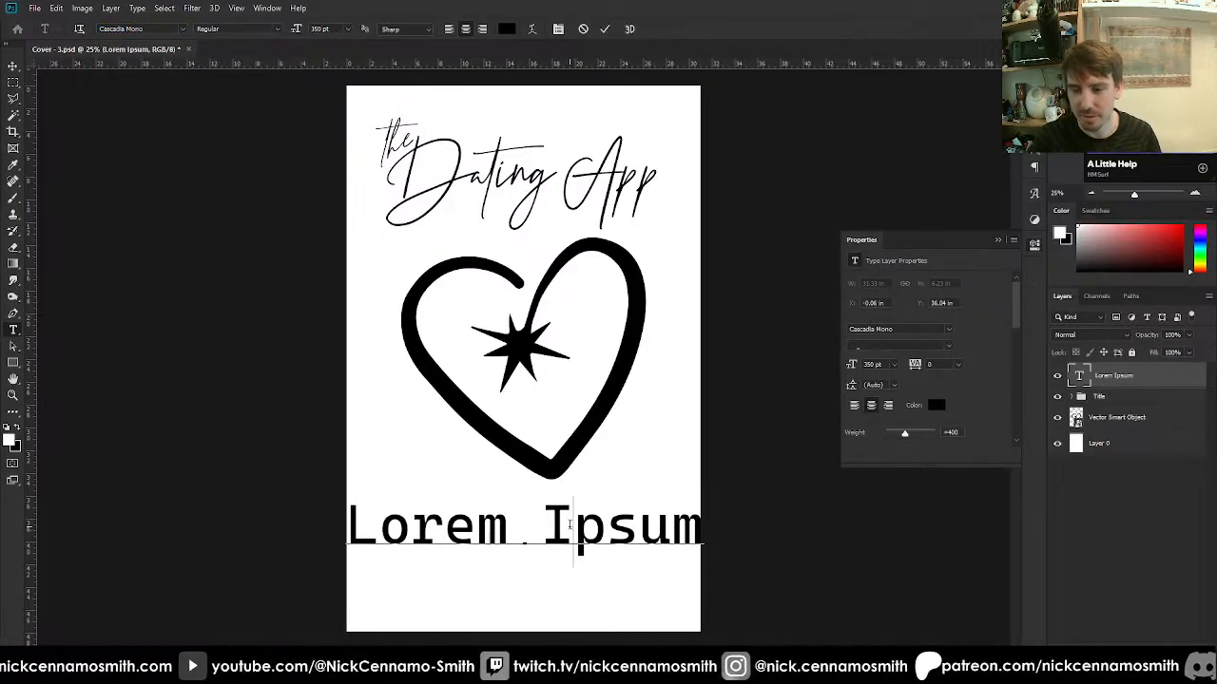
pyautogui.hotkey('ctrl', 'a')
pyautogui.write('J.S>')
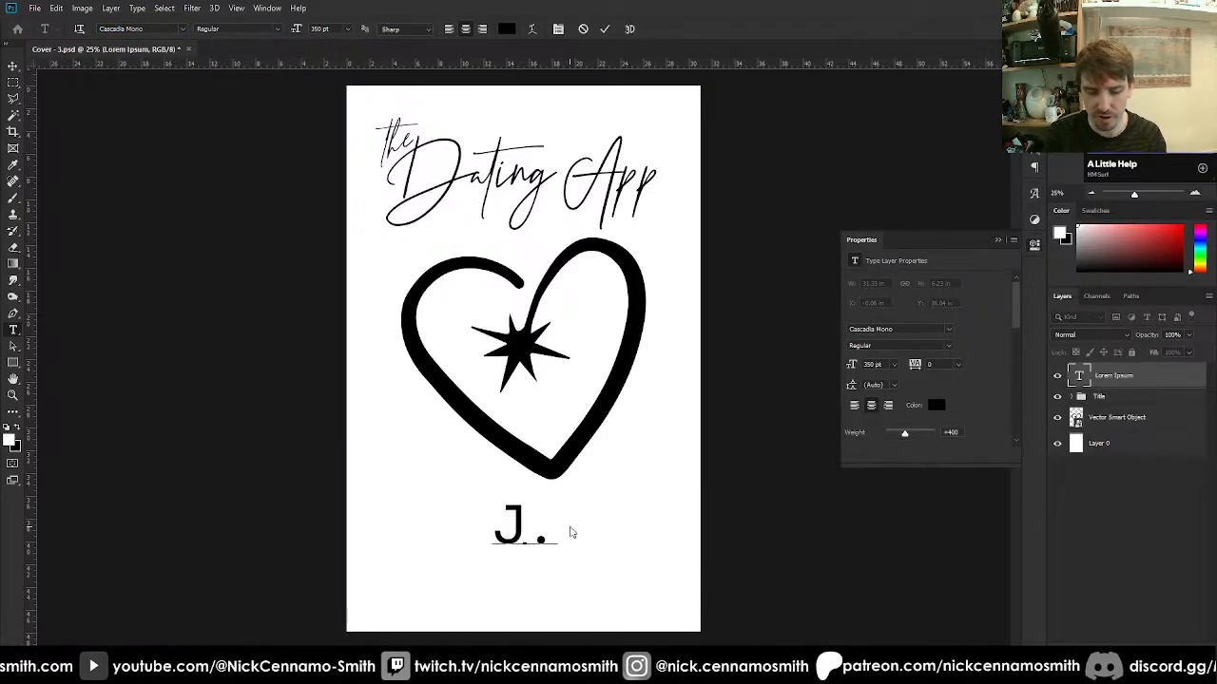
pyautogui.press('BackSpace')
pyautogui.press('BackSpace')
pyautogui.press('BackSpace')
pyautogui.press('BackSpace')
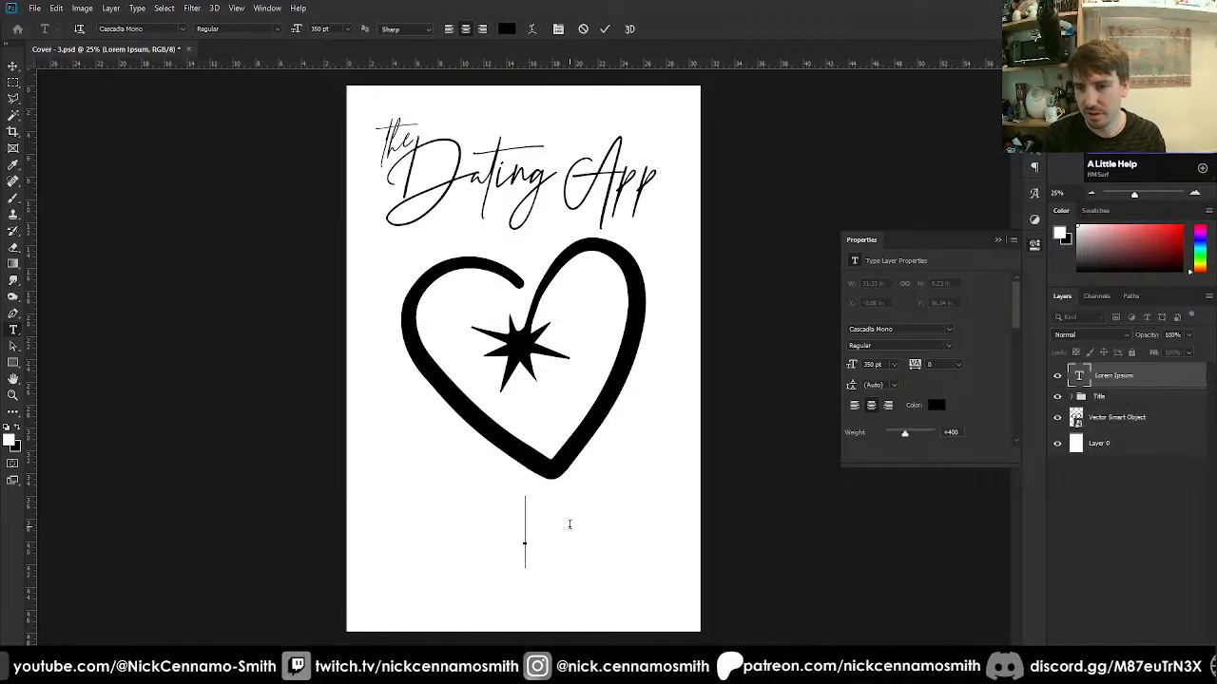
pyautogui.write('J.S.')
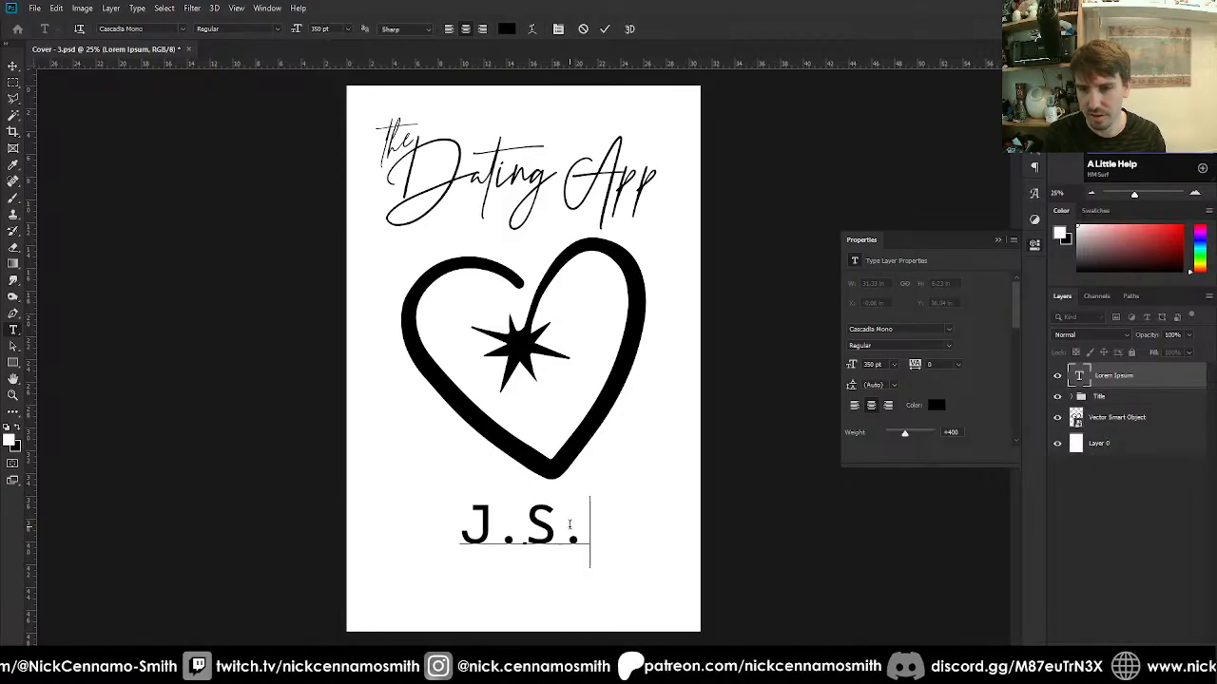
pyautogui.write('P.')
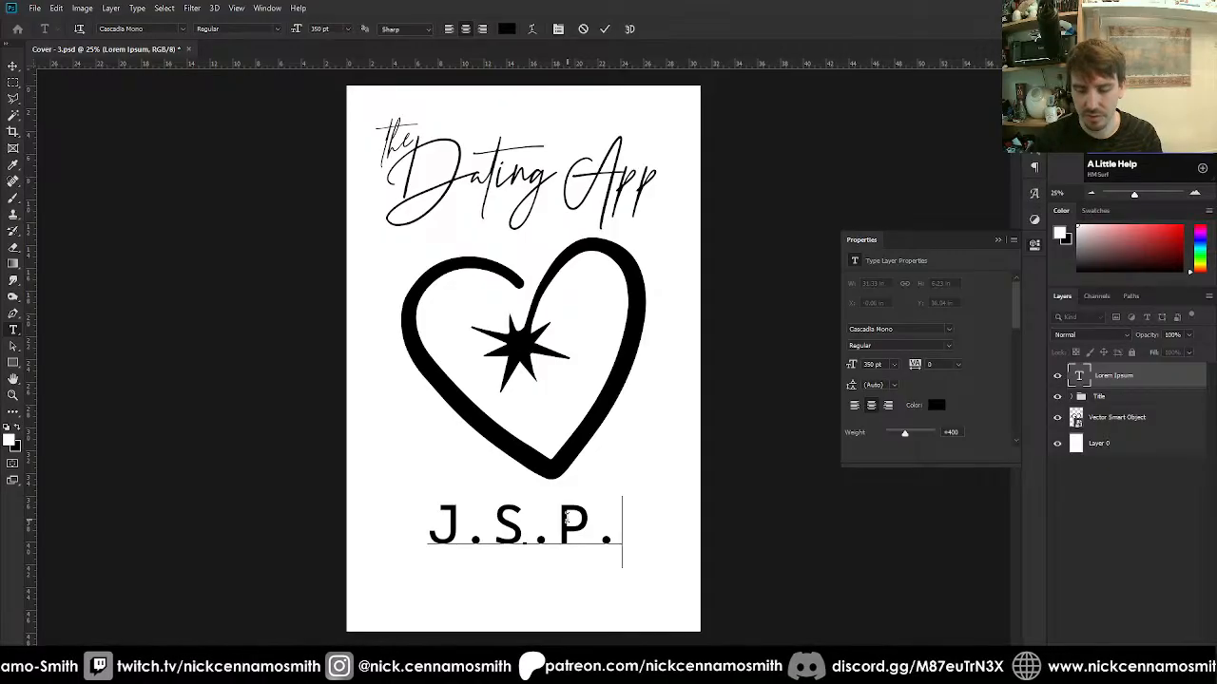
pyautogui.press('BackSpace')
# Change the font of the "J.S.P" text to Times New Roman and commit the text edit.
pyautogui.hotkey('ctrl', 'a')
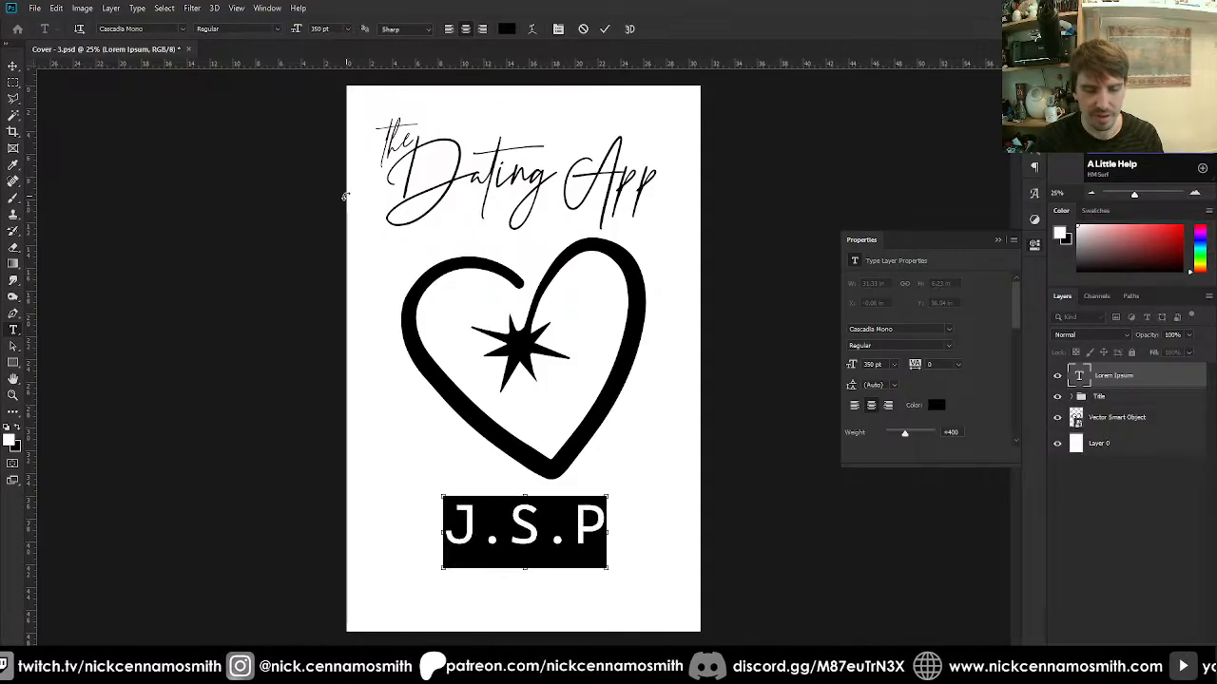
pyautogui.click(188, 32)
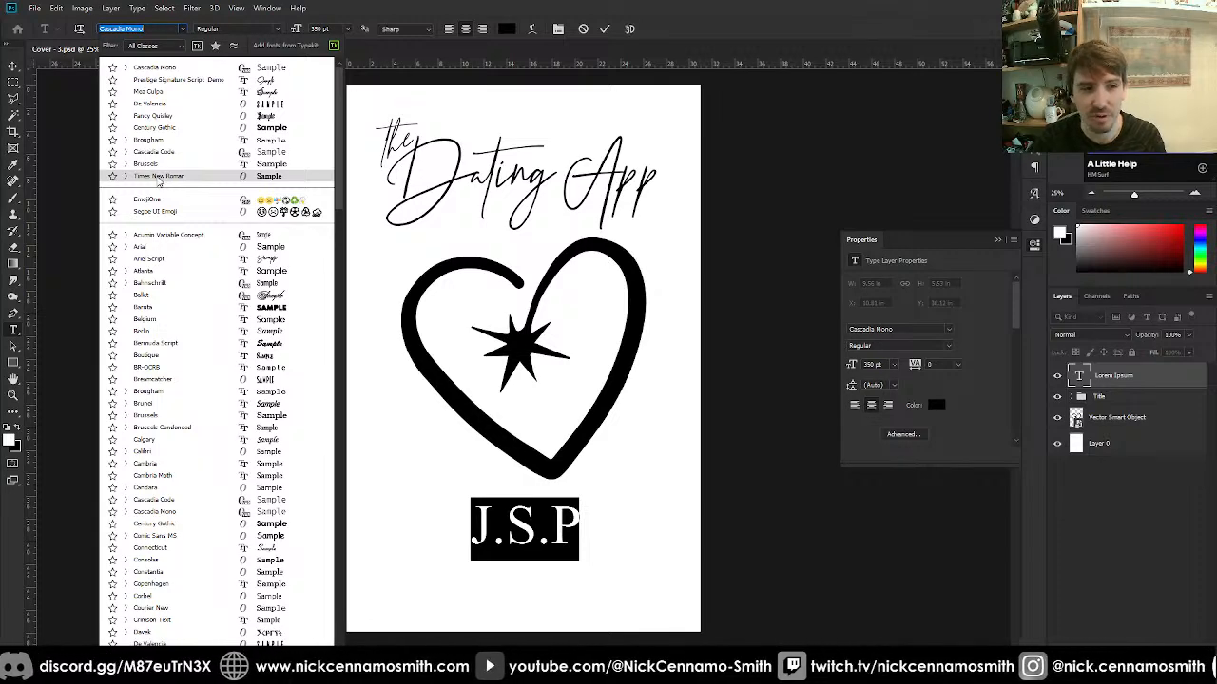
pyautogui.press('Escape')
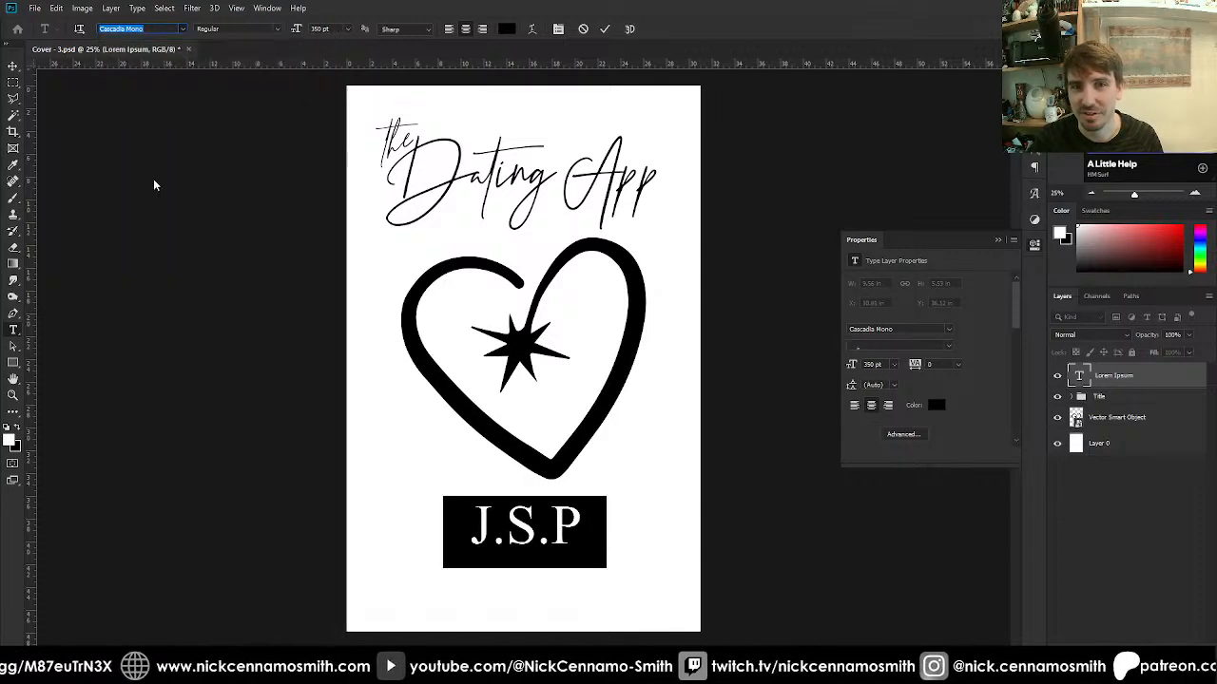
pyautogui.click(14, 66)
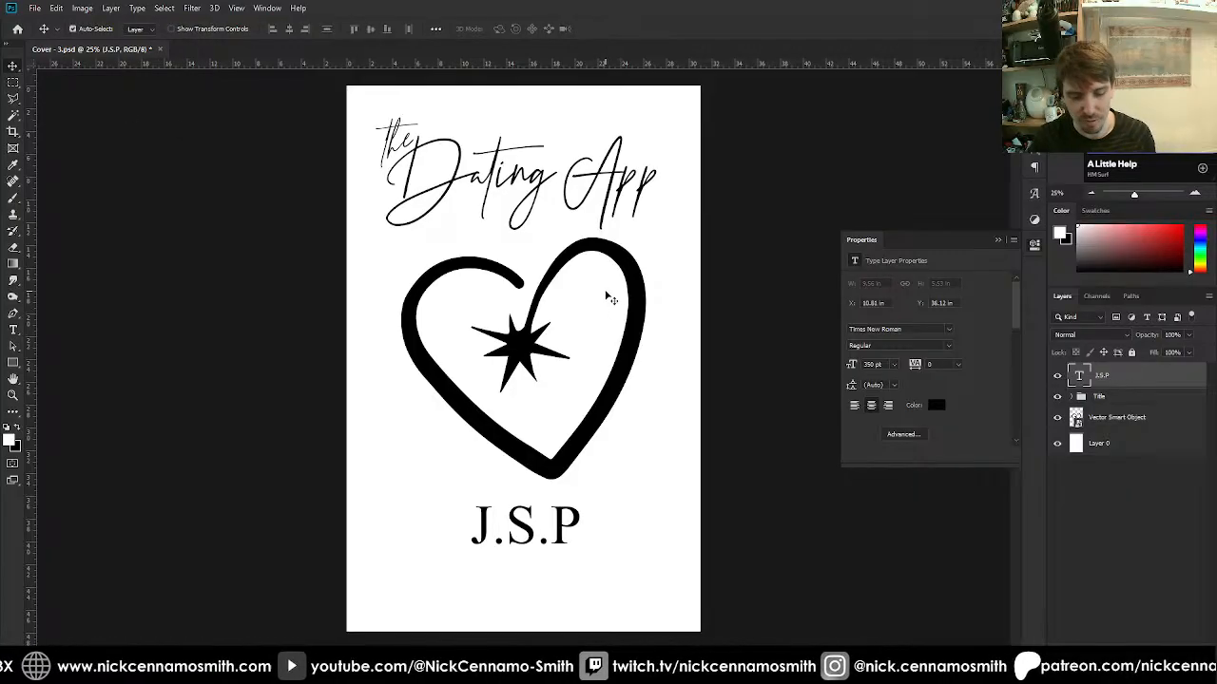
# Centre the "J.S.P" text horizontally on the whole canvas, then clear the selection.
pyautogui.hotkey('ctrl', 'a')
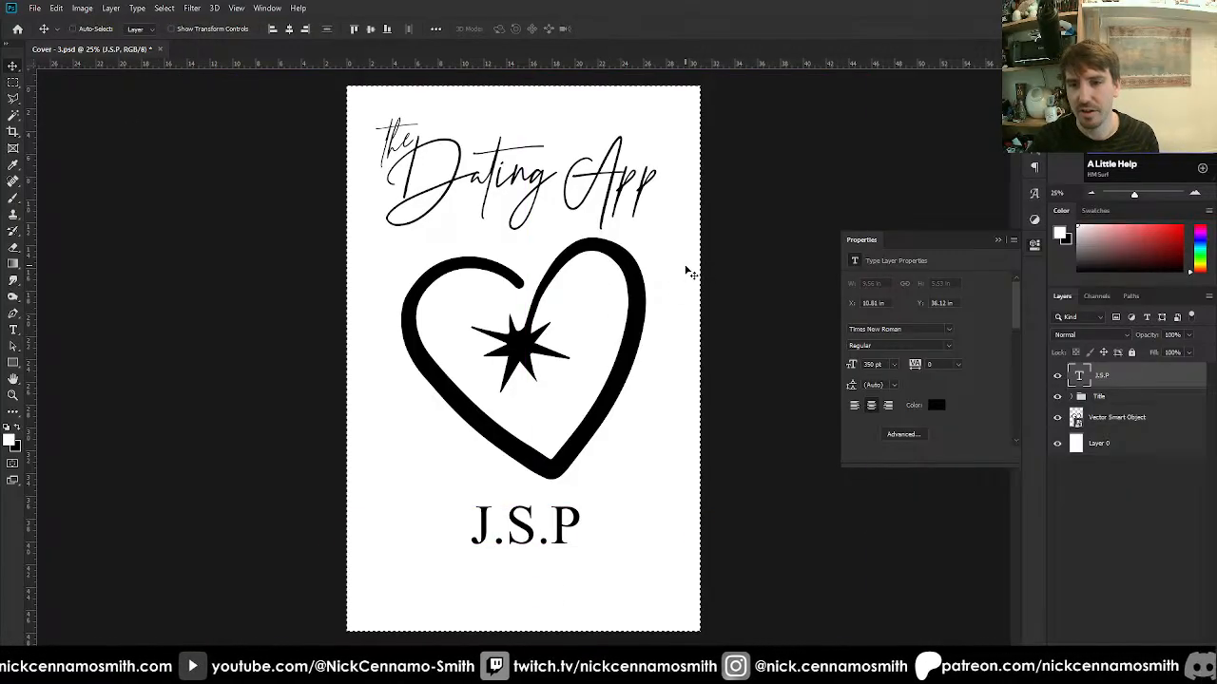
pyautogui.click(289, 30)
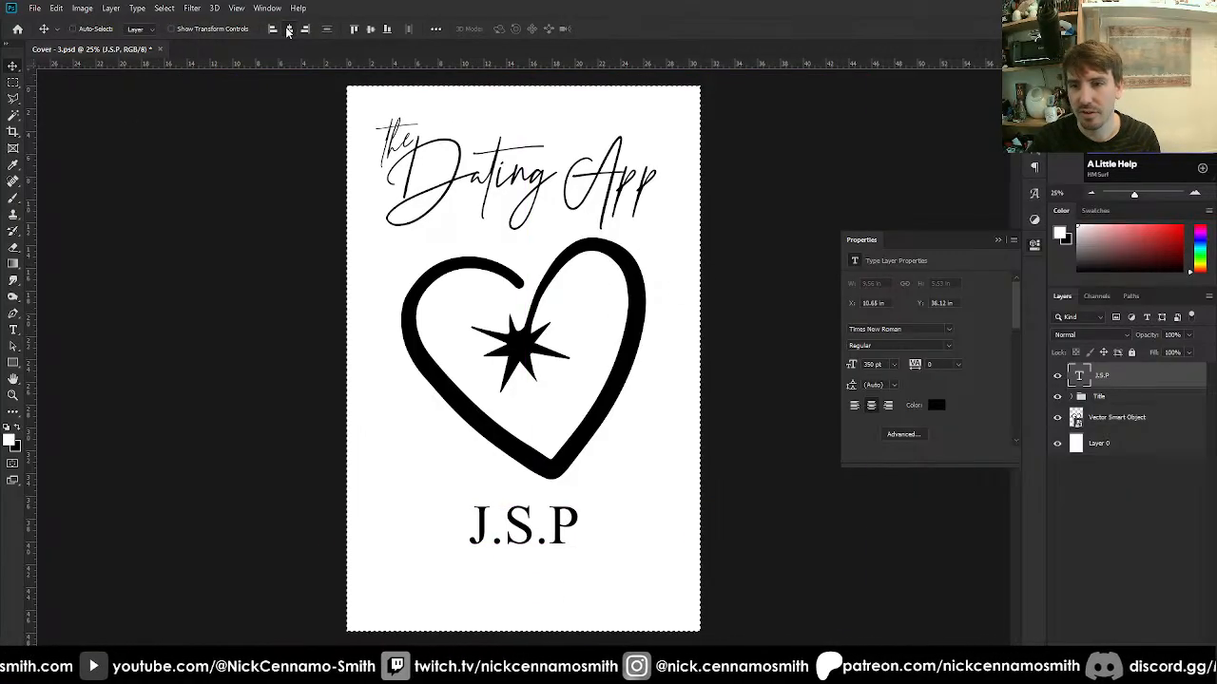
pyautogui.hotkey('ctrl', 'd')
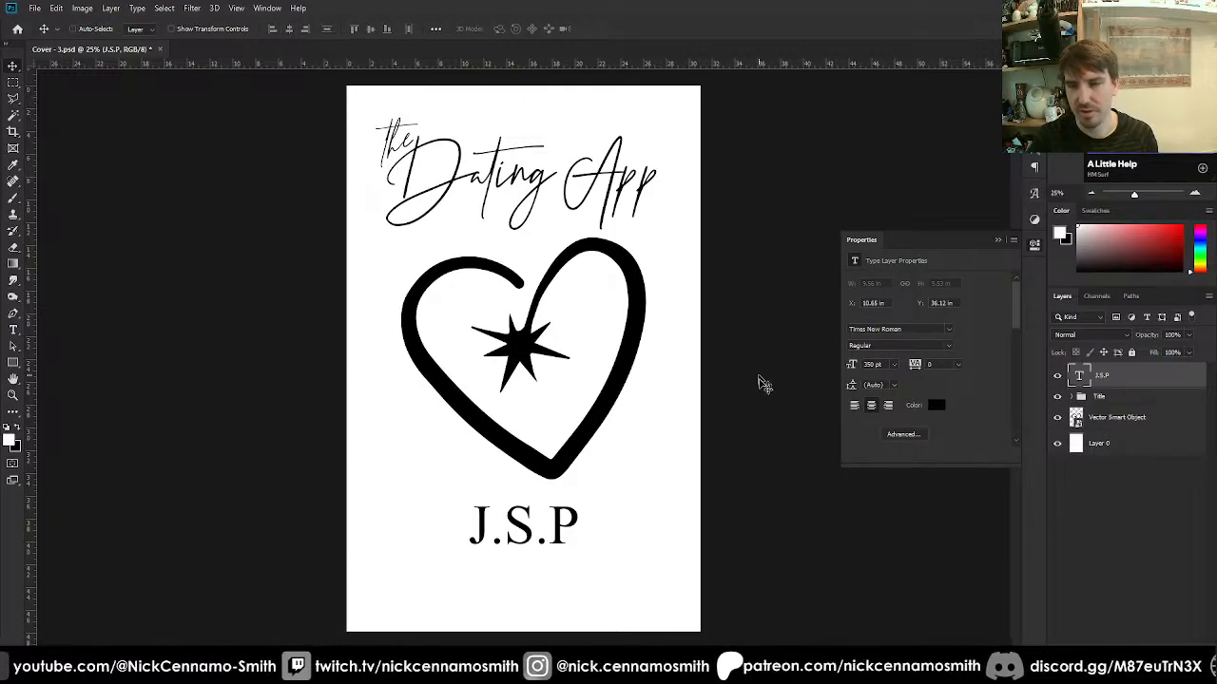
# Move the "J.S.P" text down toward the cover's bottom edge and enlarge it to about 519 pt.
pyautogui.moveTo(570, 542); pyautogui.dragTo(610, 619)
pyautogui.hotkey('ctrl', 't')
pyautogui.press('Return')
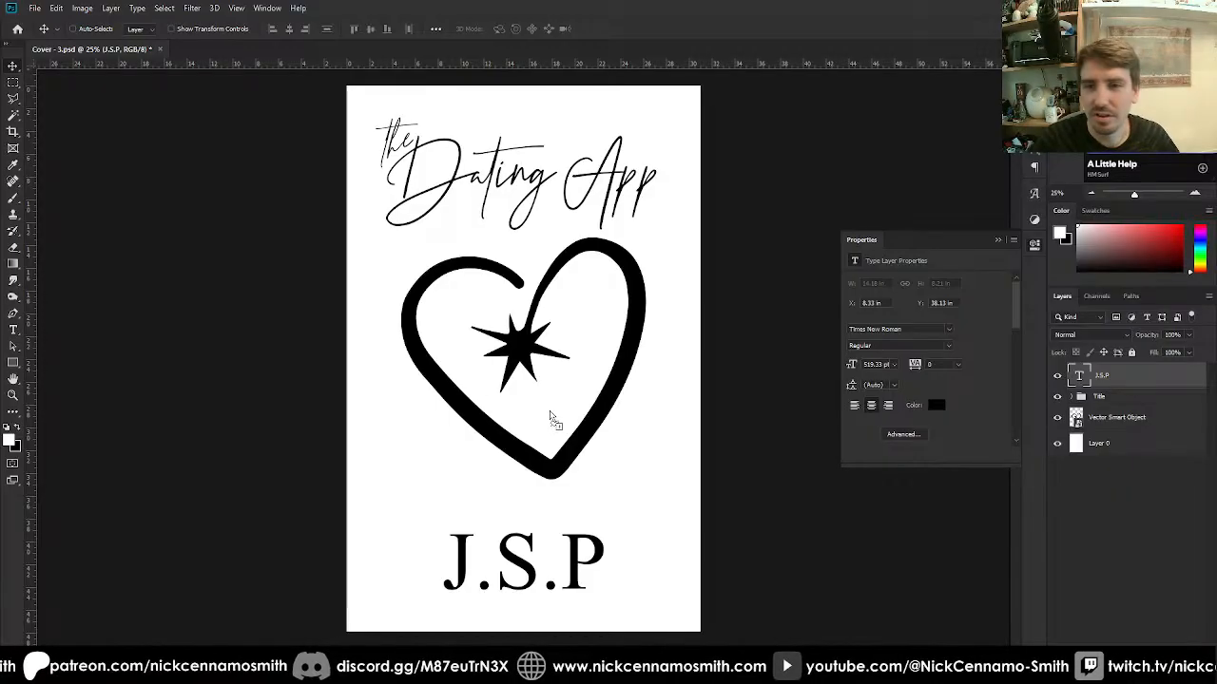
# Place the Splat4 image on the cover and scale it up to about 3000% so it covers the heart.
pyautogui.moveTo(593, 438); pyautogui.dragTo(592, 438)
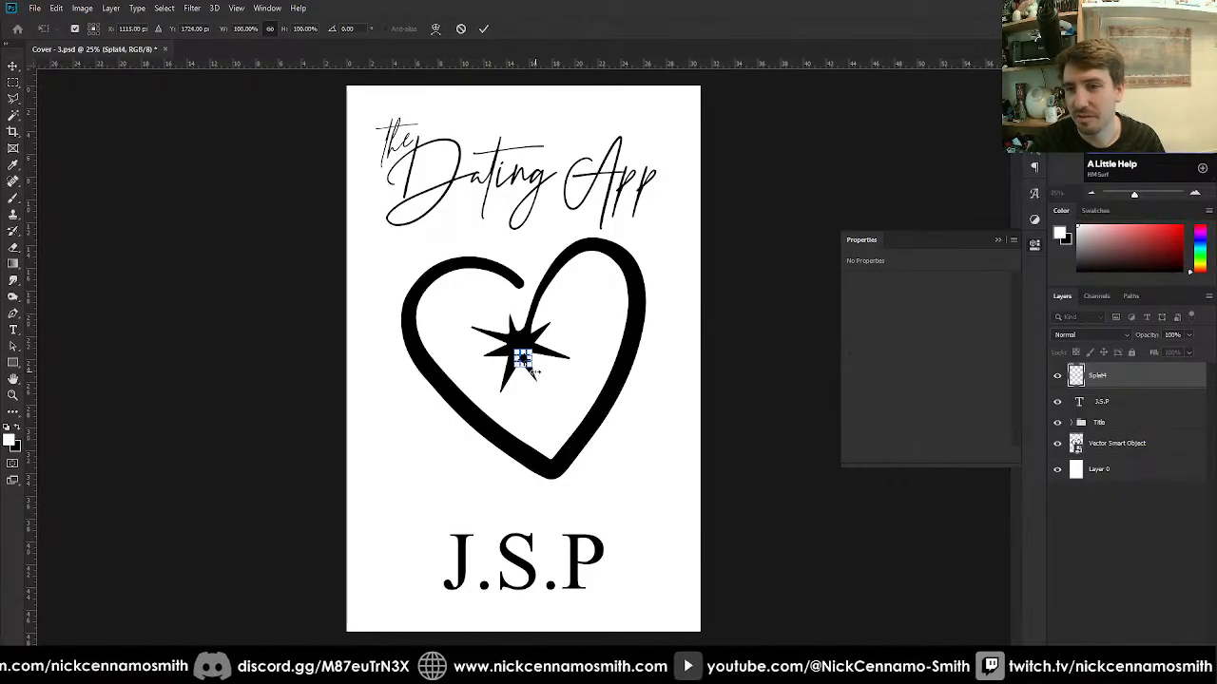
pyautogui.moveTo(530, 367); pyautogui.dragTo(740, 545)
pyautogui.press('Return')
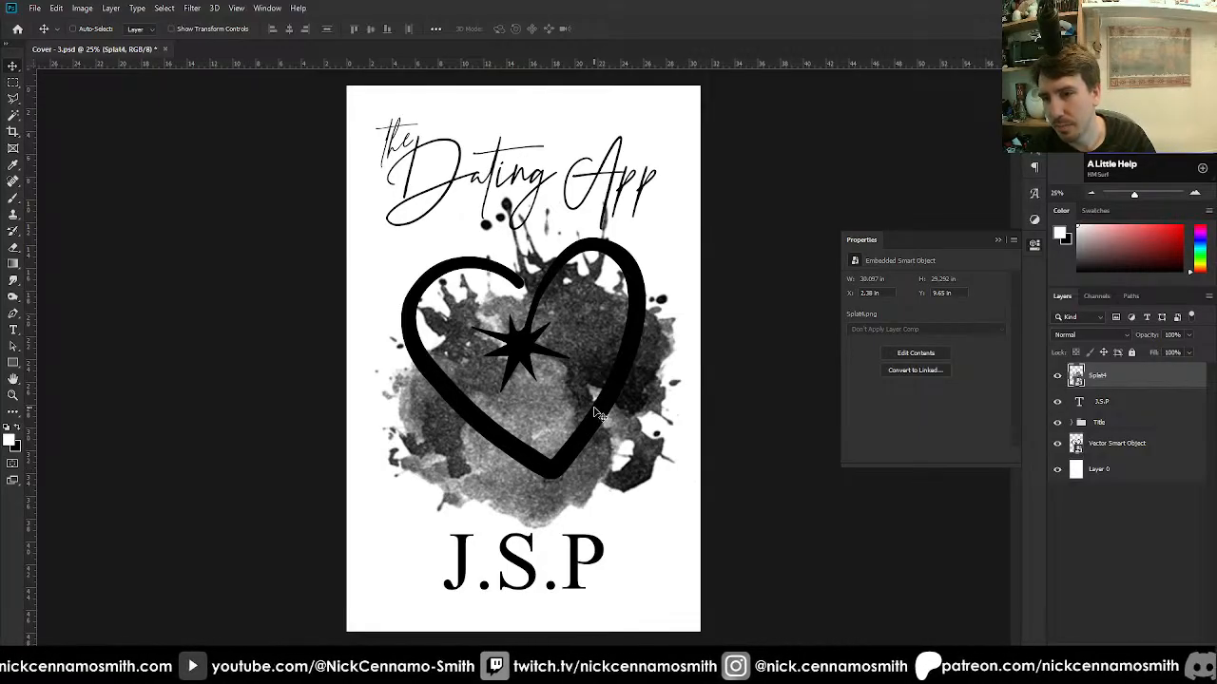
# Rotate the splat image 180 degrees and position it over the heart with its drips reaching the "J.S.P" text.
pyautogui.moveTo(558, 406); pyautogui.dragTo(544, 380)
pyautogui.hotkey('ctrl', 't')
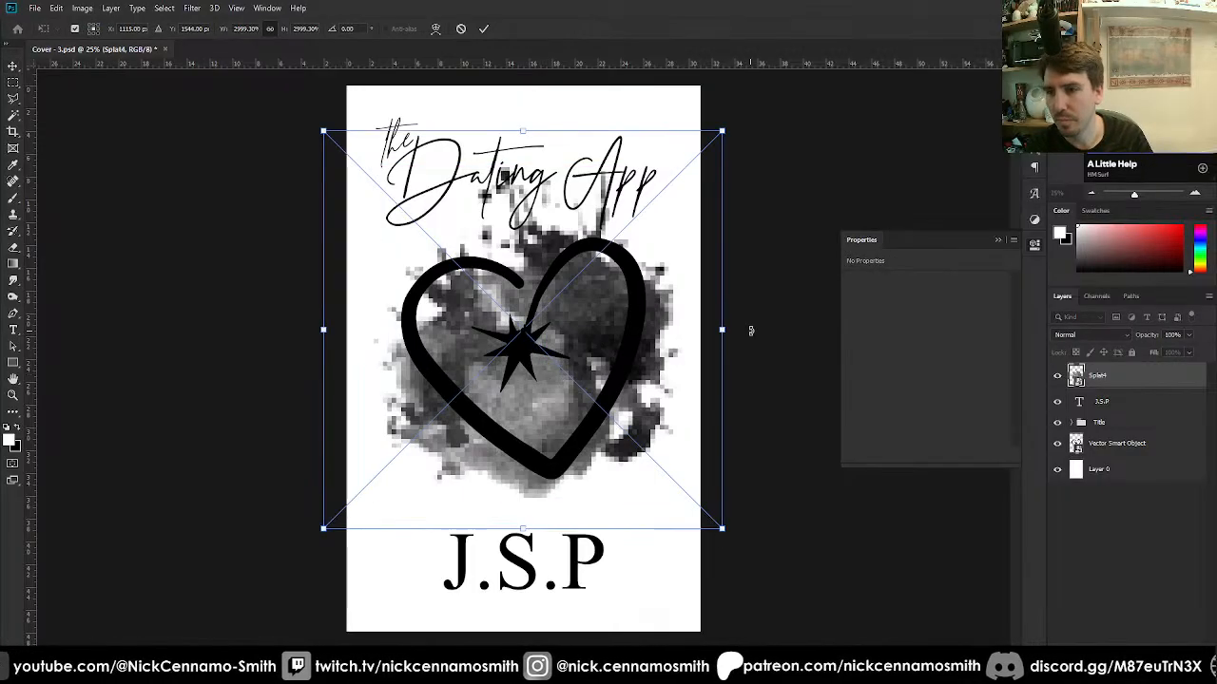
pyautogui.moveTo(751, 327); pyautogui.dragTo(95, 299)
pyautogui.moveTo(507, 303); pyautogui.dragTo(502, 354)
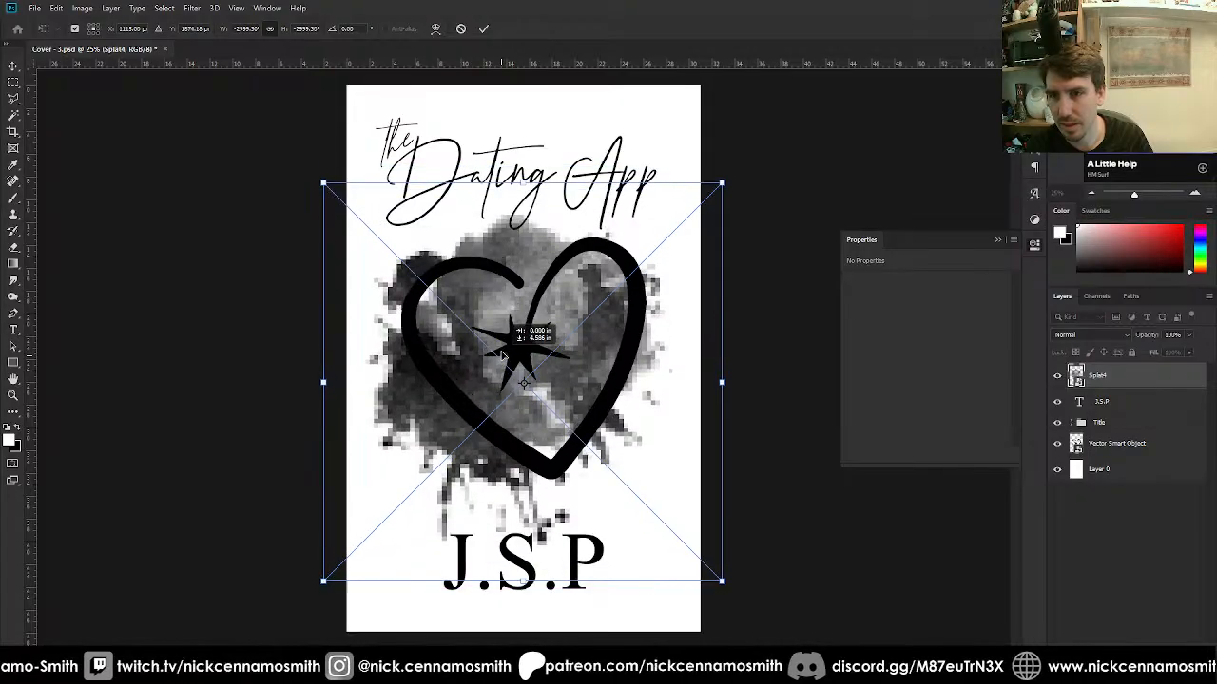
pyautogui.press('Return')
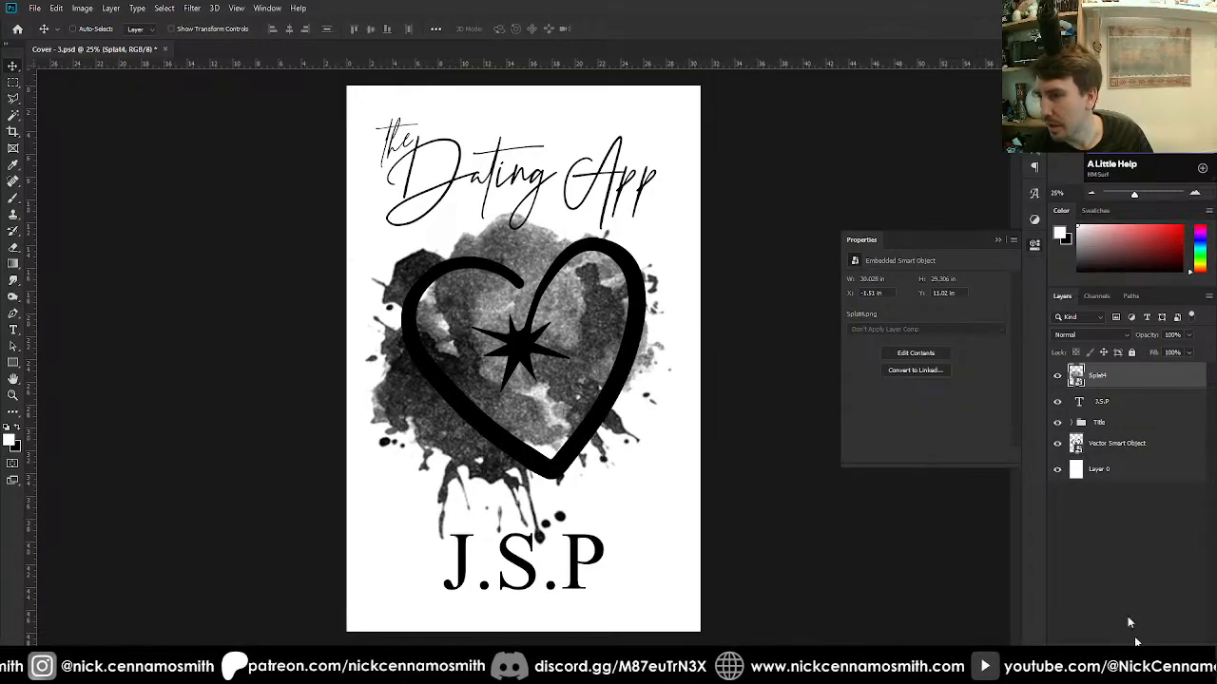
# Add a new layer above the splat and fill it with a diagonal Spectrum gradient running from lower left to upper right.
pyautogui.click(1179, 644)
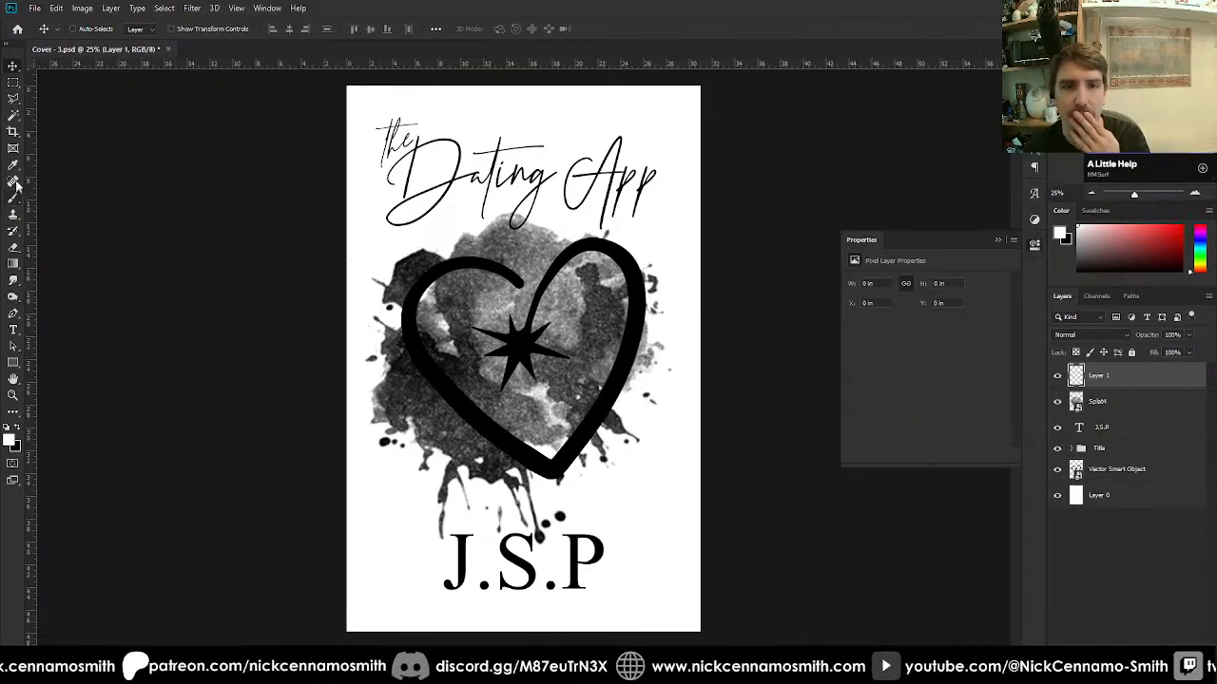
pyautogui.press('g')
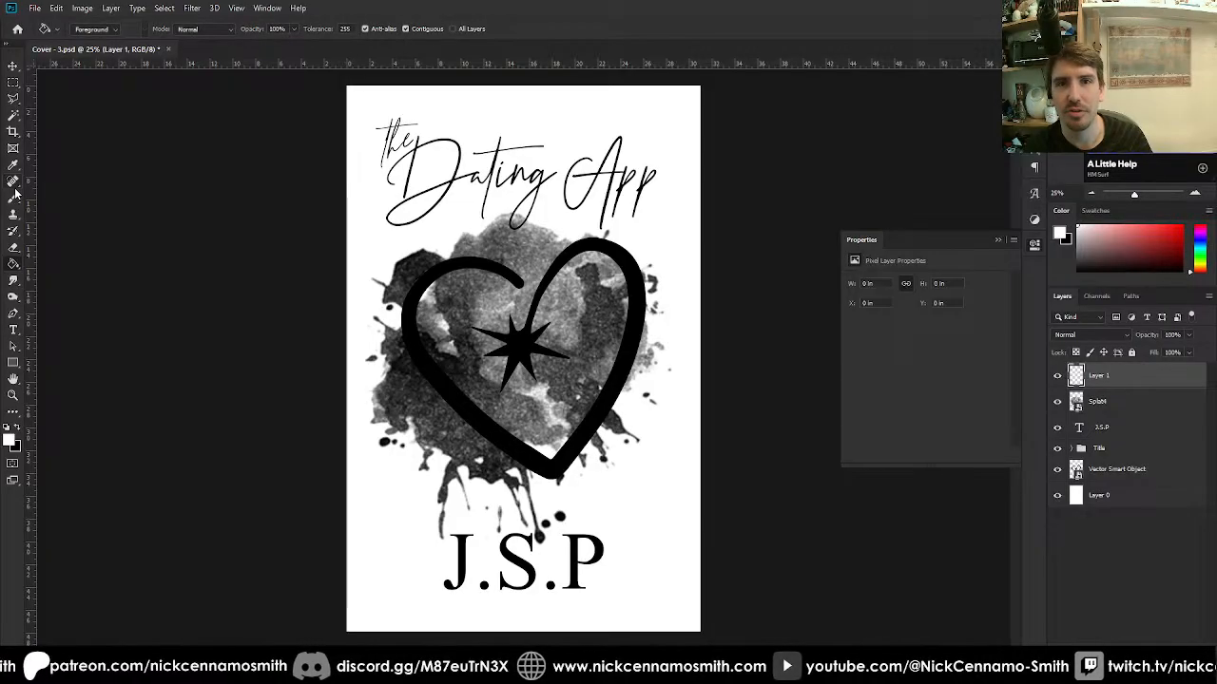
pyautogui.click(107, 30)
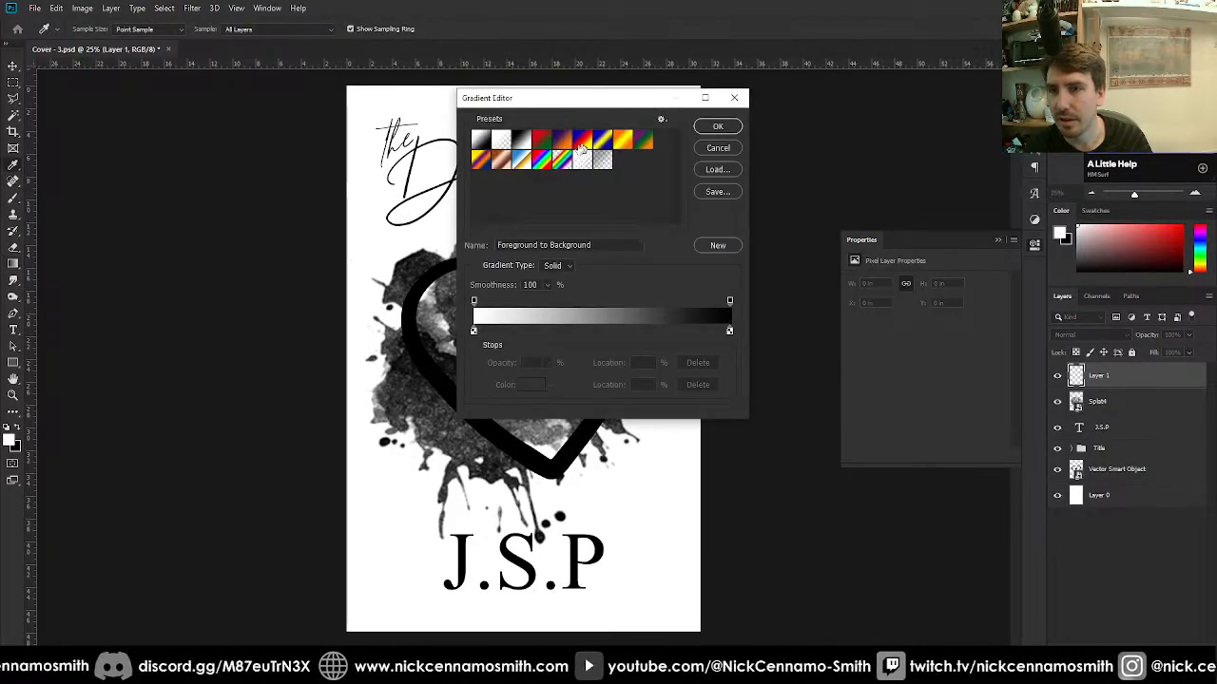
pyautogui.click(542, 161)
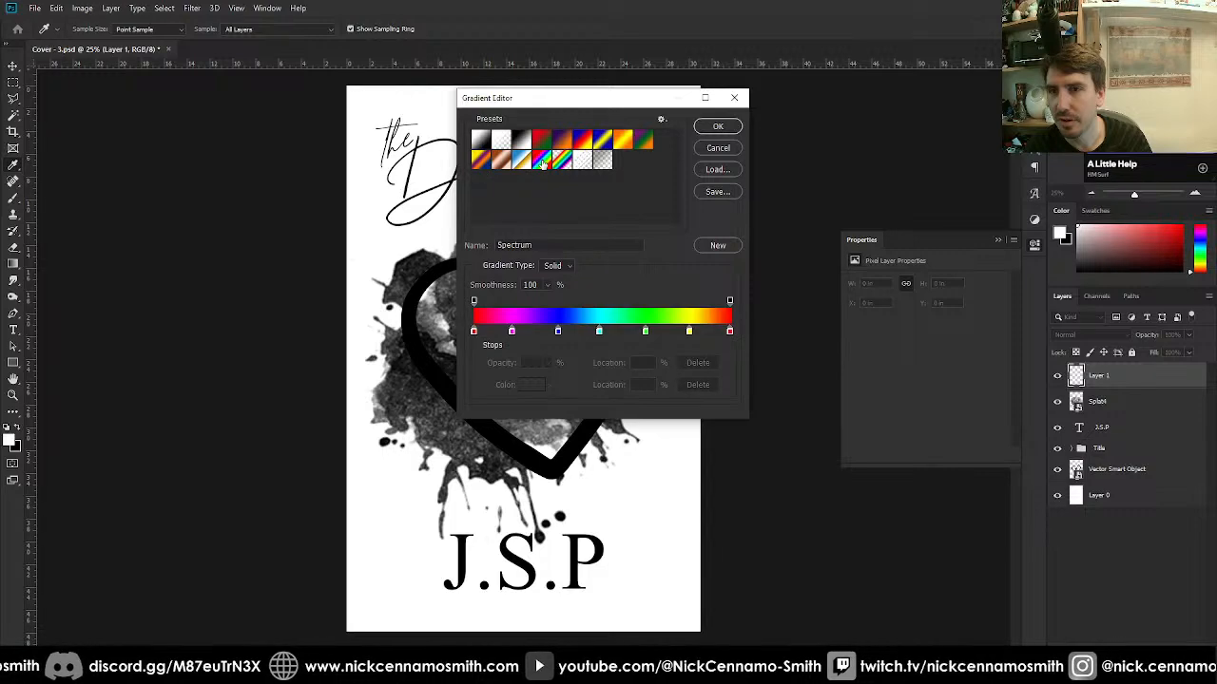
pyautogui.click(718, 127)
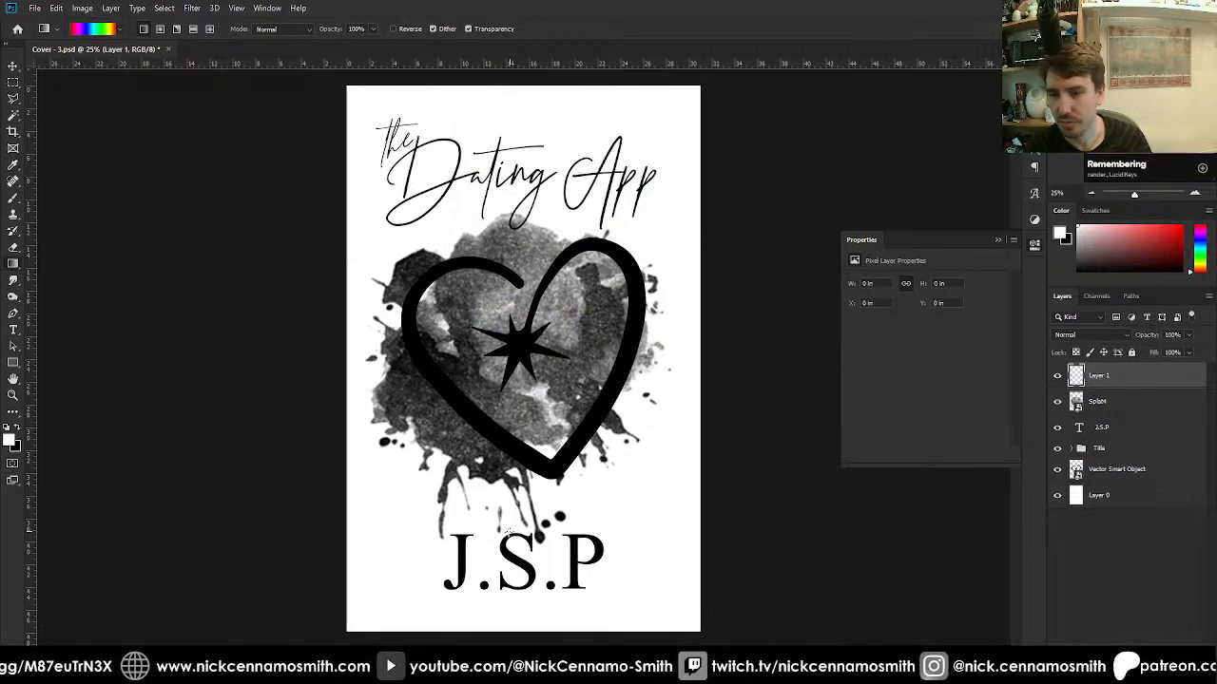
pyautogui.moveTo(381, 544); pyautogui.dragTo(662, 171)
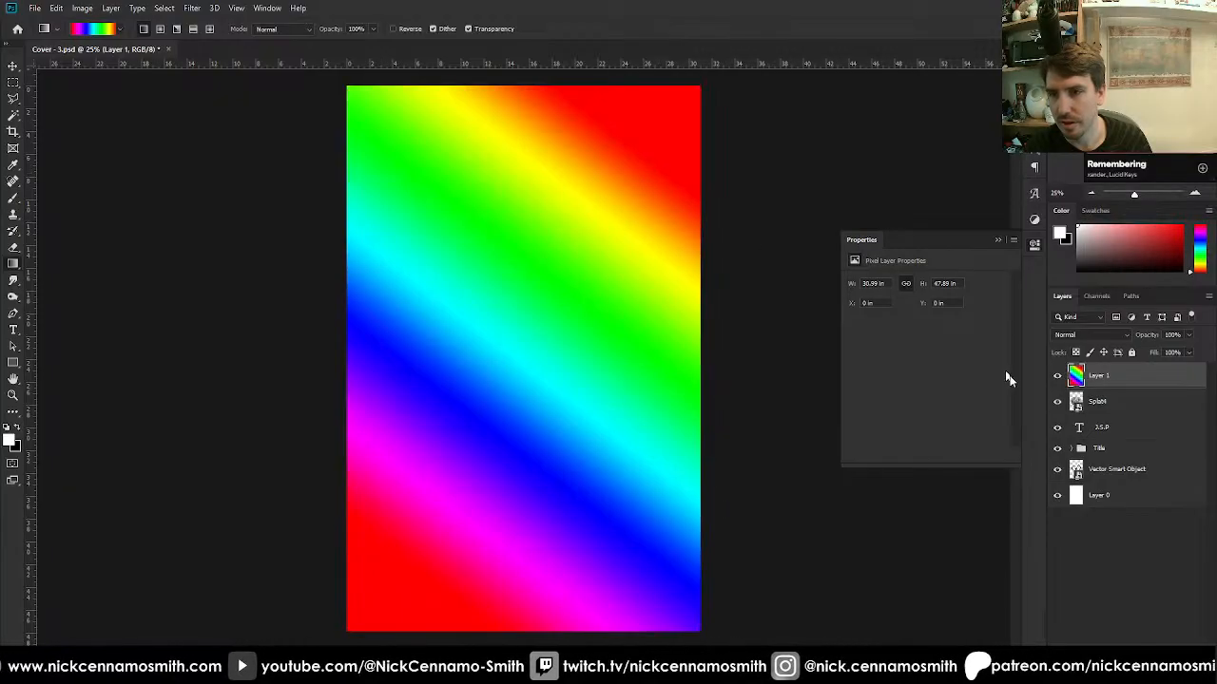
# Clip the gradient layer to the splat layer and move the heart's Vector Smart Object to the top of the layer stack.
pyautogui.keyDown('alt'); pyautogui.click(1103, 389); pyautogui.keyUp('alt')
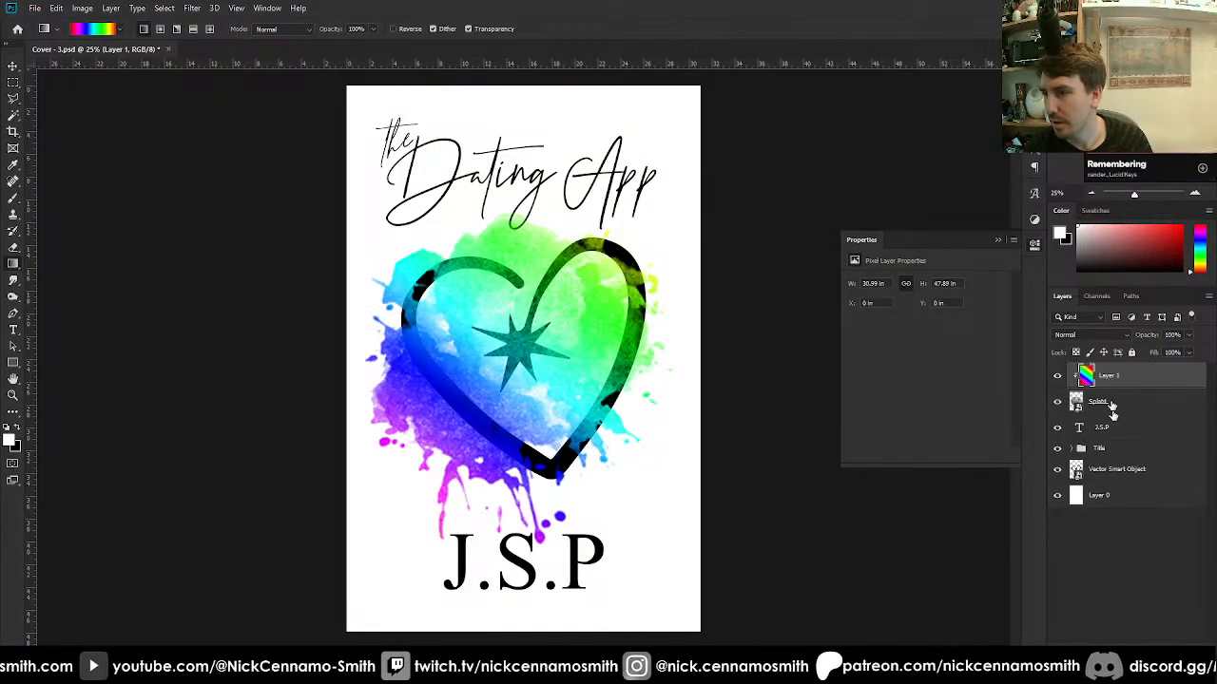
pyautogui.moveTo(1115, 470); pyautogui.dragTo(1120, 374)
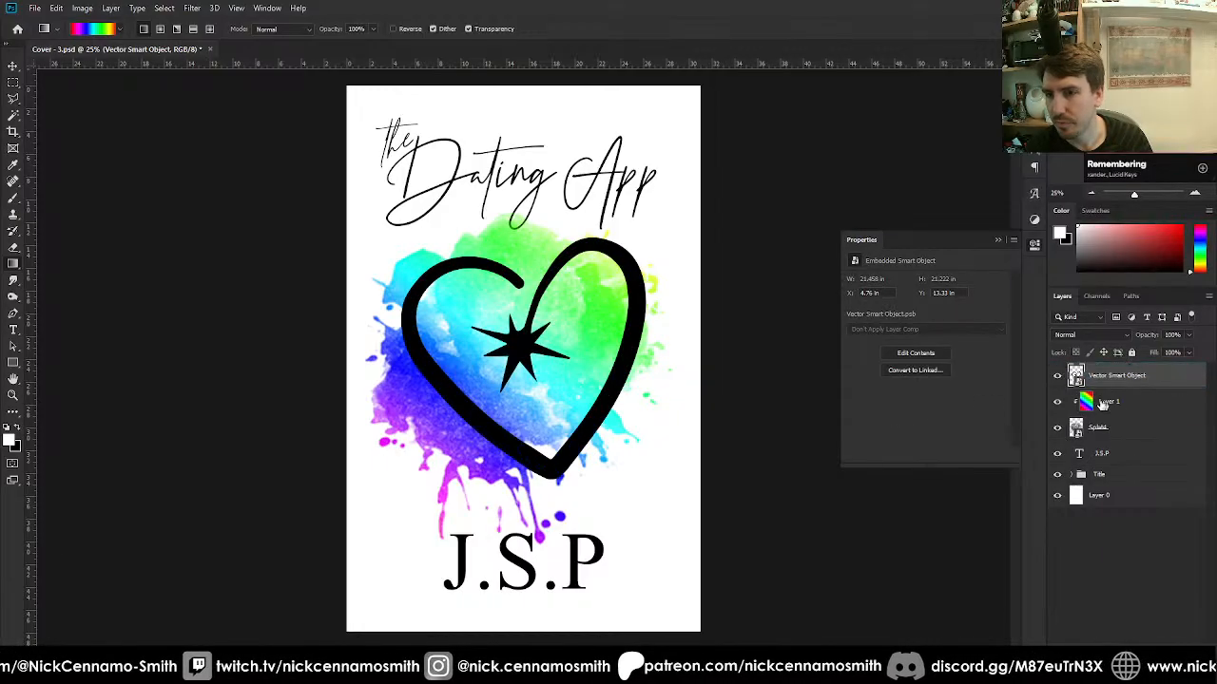
pyautogui.click(1117, 430)
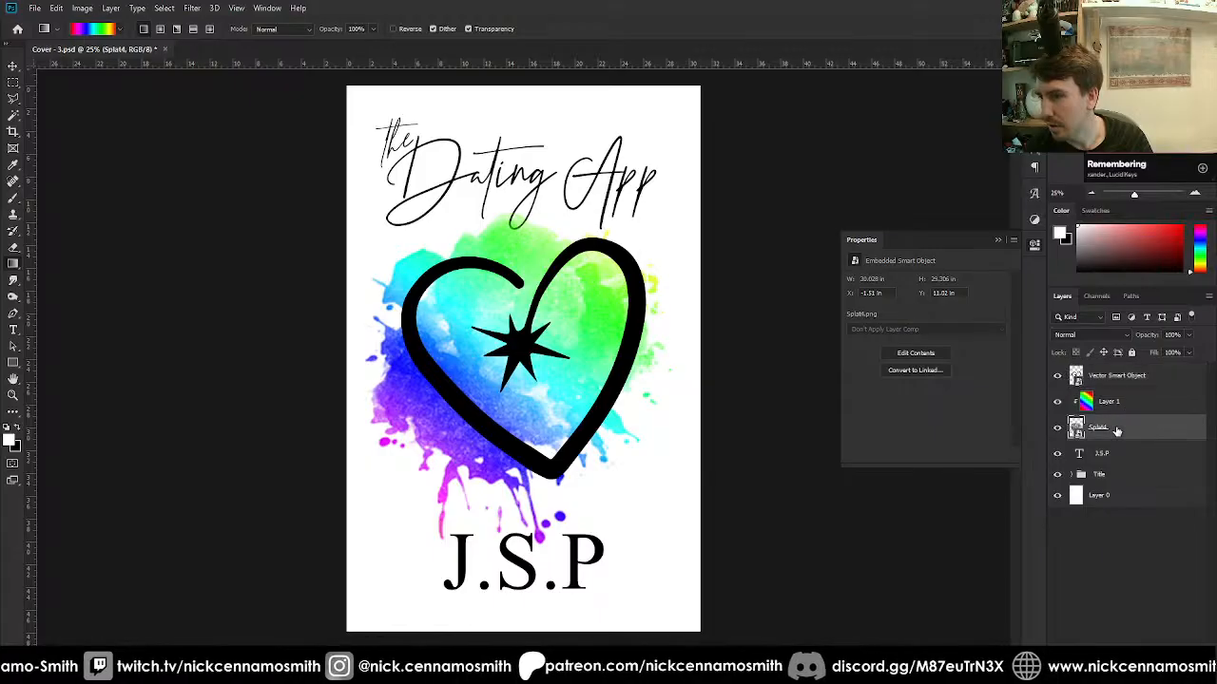
pyautogui.hotkey('ctrl', 'l')
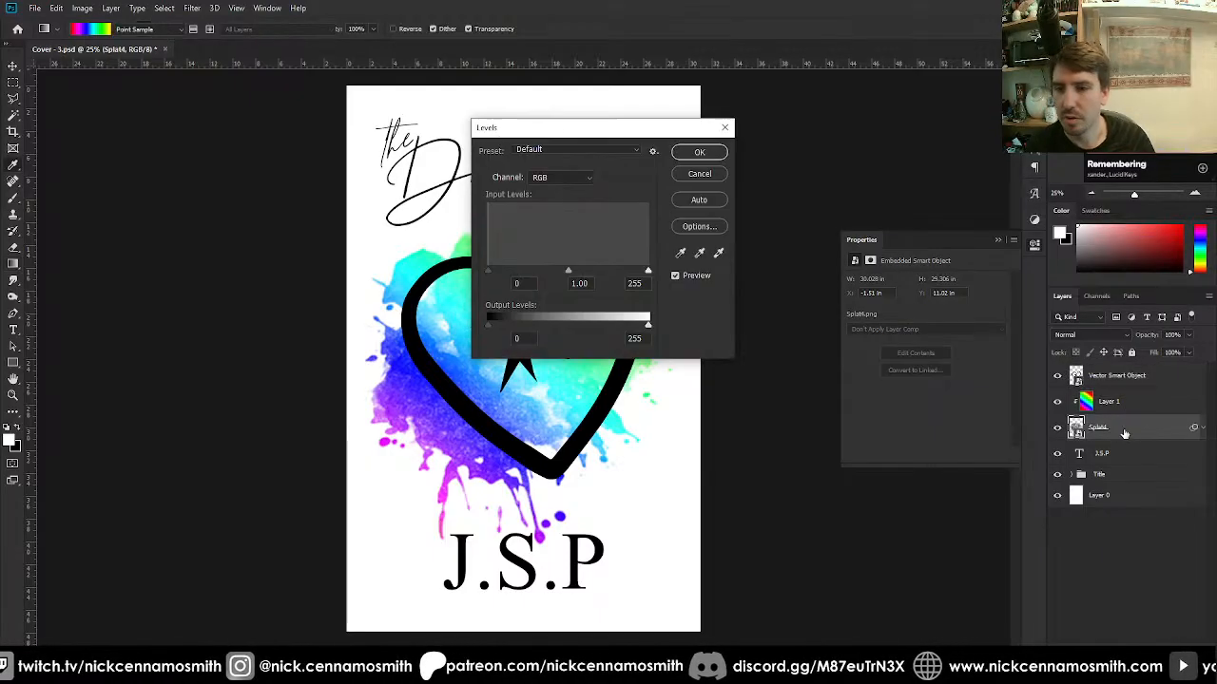
pyautogui.moveTo(639, 274); pyautogui.dragTo(544, 276)
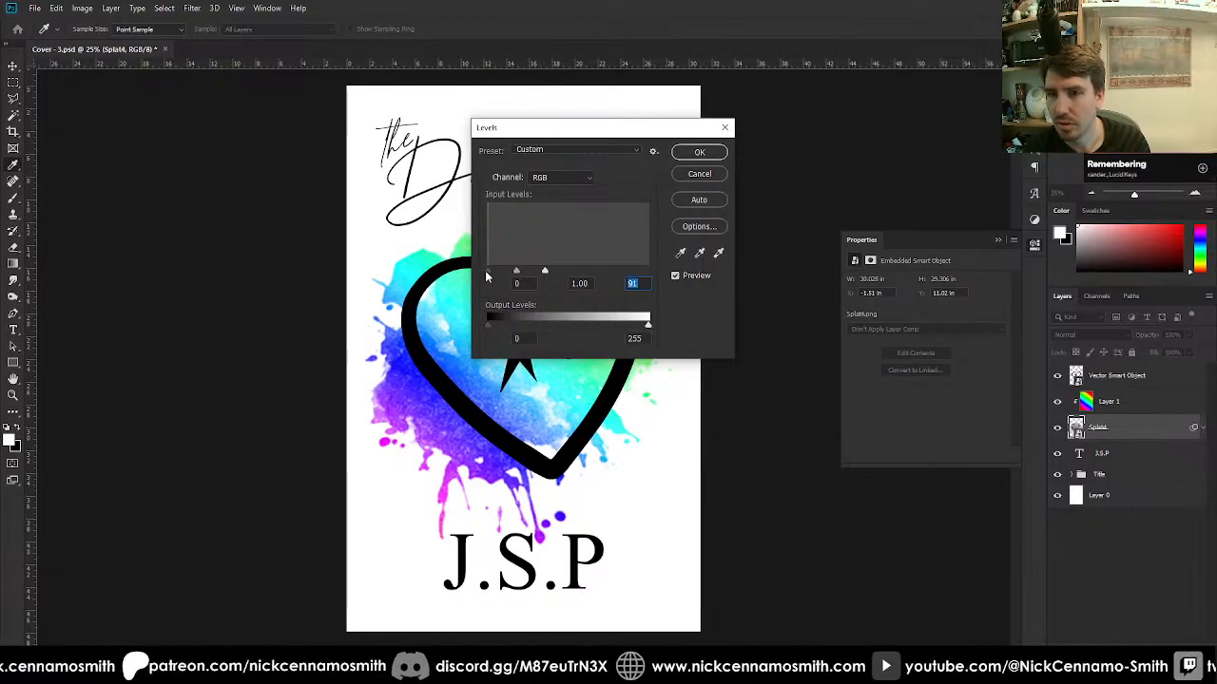
pyautogui.click(699, 173)
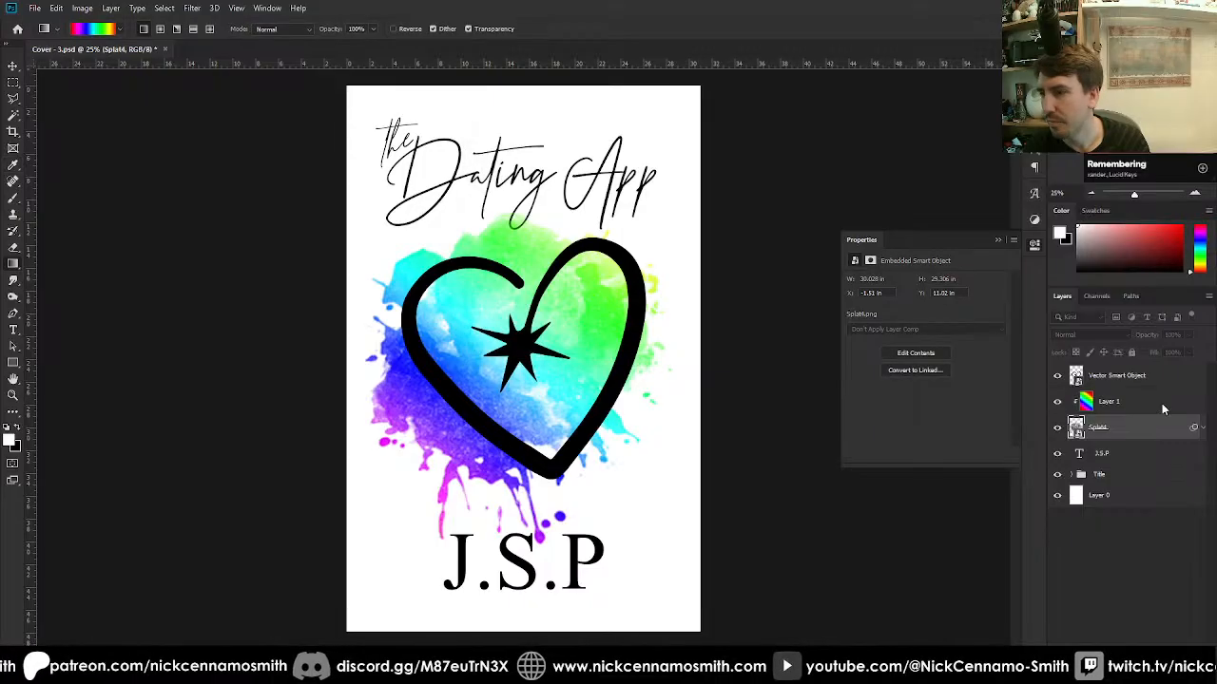
# Duplicate the Splat4 layer beneath the gradient layer, leaving the copy unclipped from the original.
pyautogui.hotkey('ctrl', 'j')
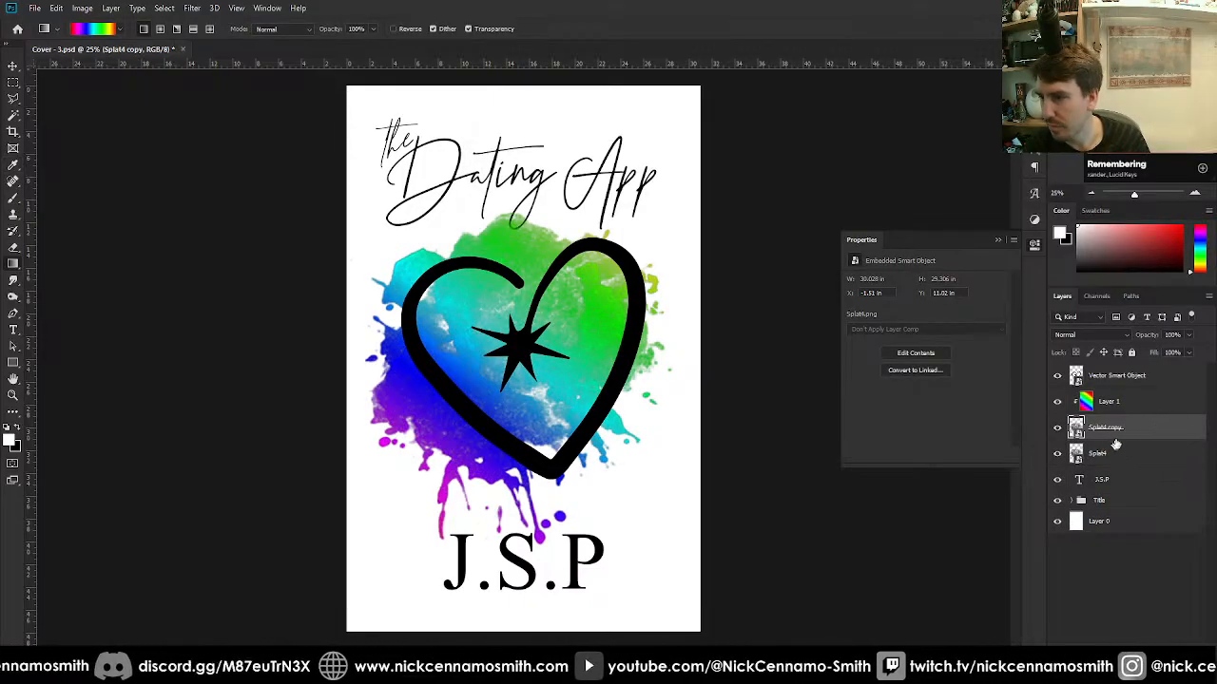
pyautogui.keyDown('alt'); pyautogui.click(1128, 441); pyautogui.keyUp('alt')
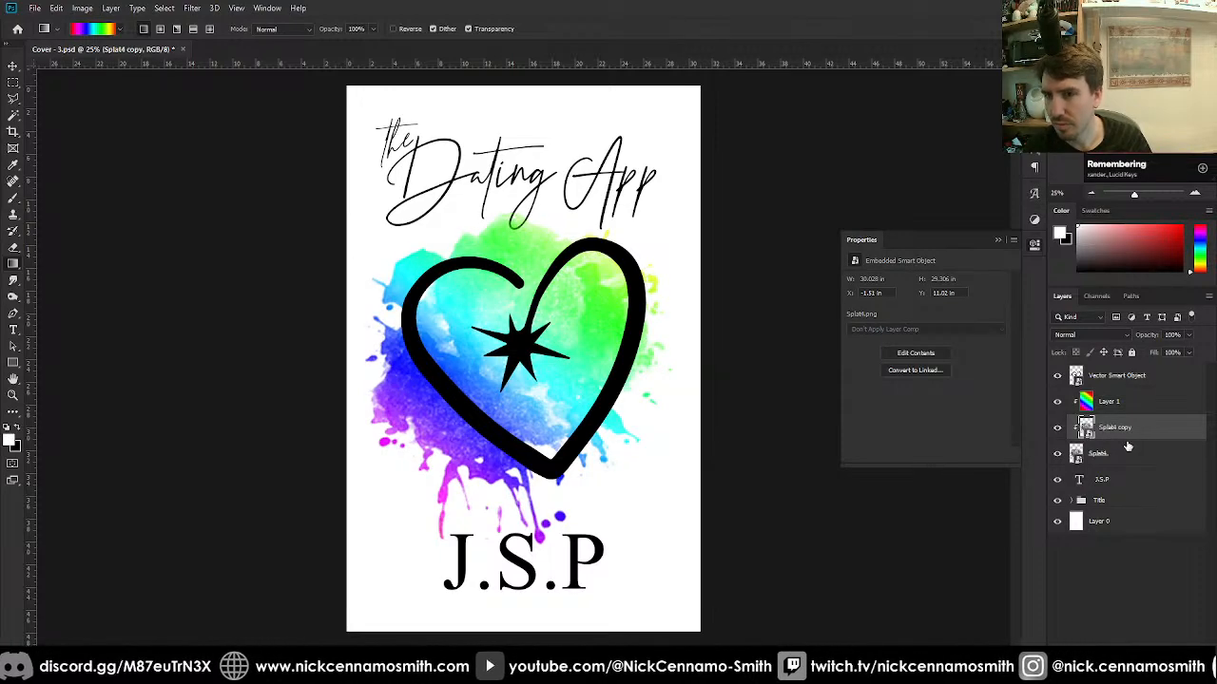
pyautogui.keyDown('alt'); pyautogui.click(1129, 443); pyautogui.keyUp('alt')
# Lower the original Splat4 layer's opacity to 30%, compare the artwork with and without it, and hide that layer.
pyautogui.click(1133, 455)
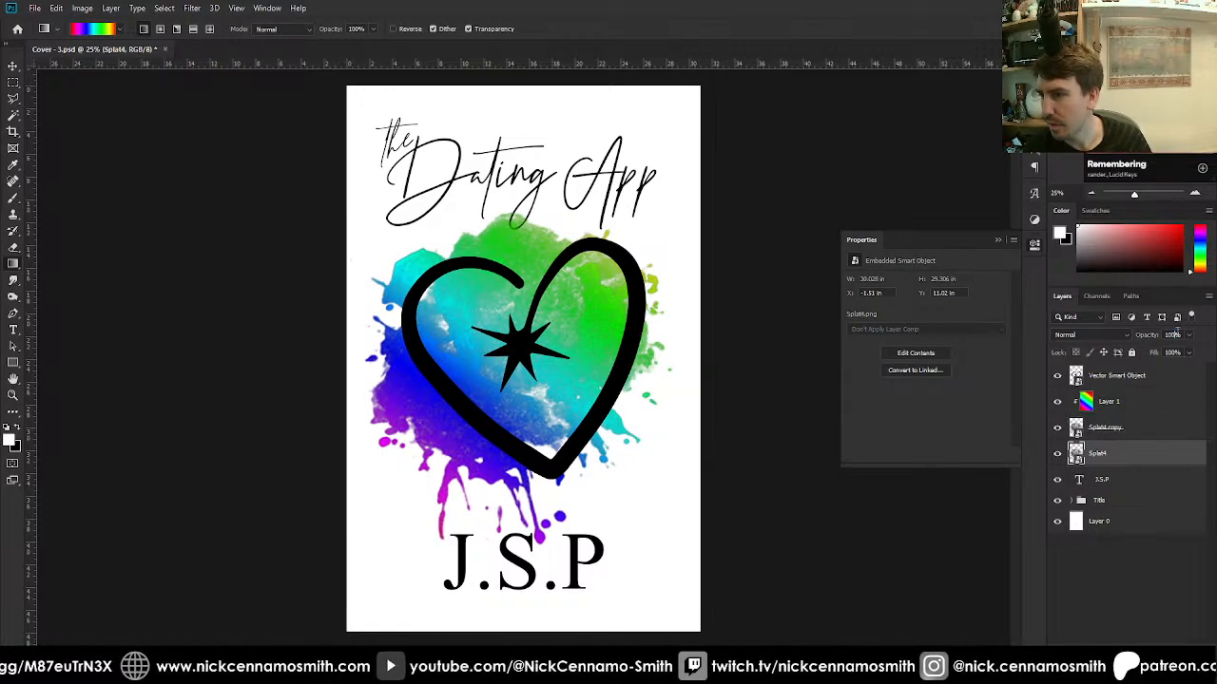
pyautogui.hotkey('shift', 'Down')
pyautogui.hotkey('shift', 'Down')
pyautogui.hotkey('shift', 'Down')
pyautogui.hotkey('shift', 'Down')
pyautogui.hotkey('shift', 'Down')
pyautogui.hotkey('shift', 'Down')
pyautogui.hotkey('shift', 'Down')
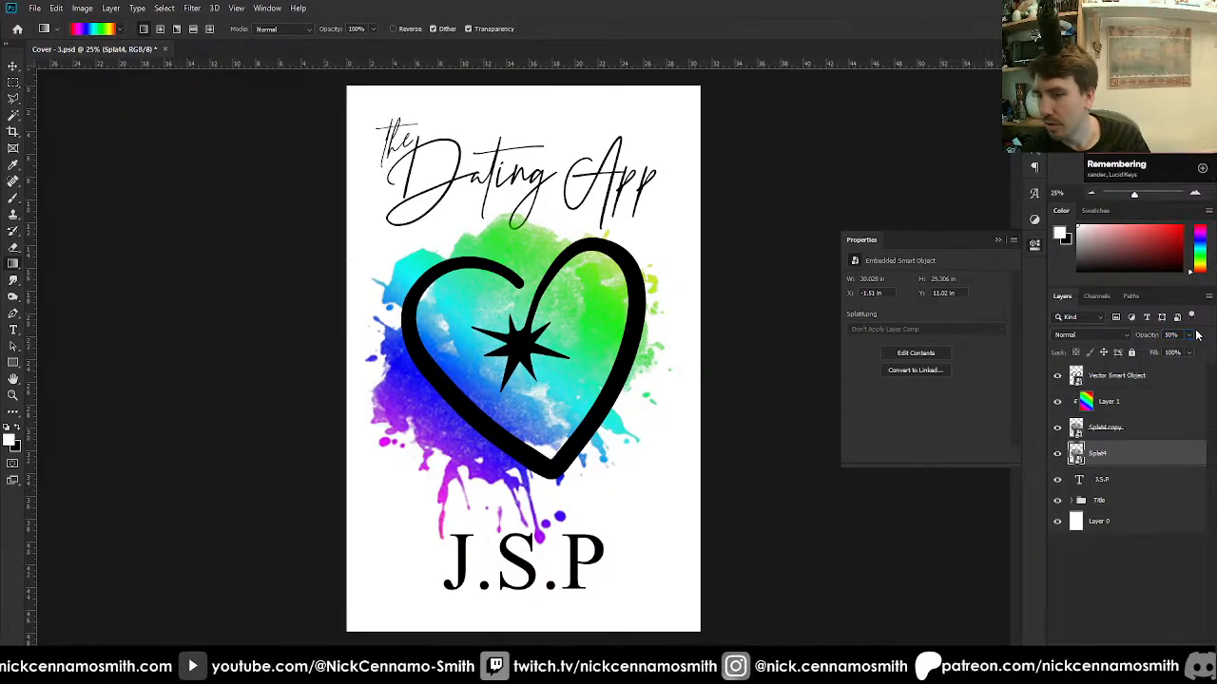
pyautogui.click(1059, 457)
pyautogui.click(1059, 456)
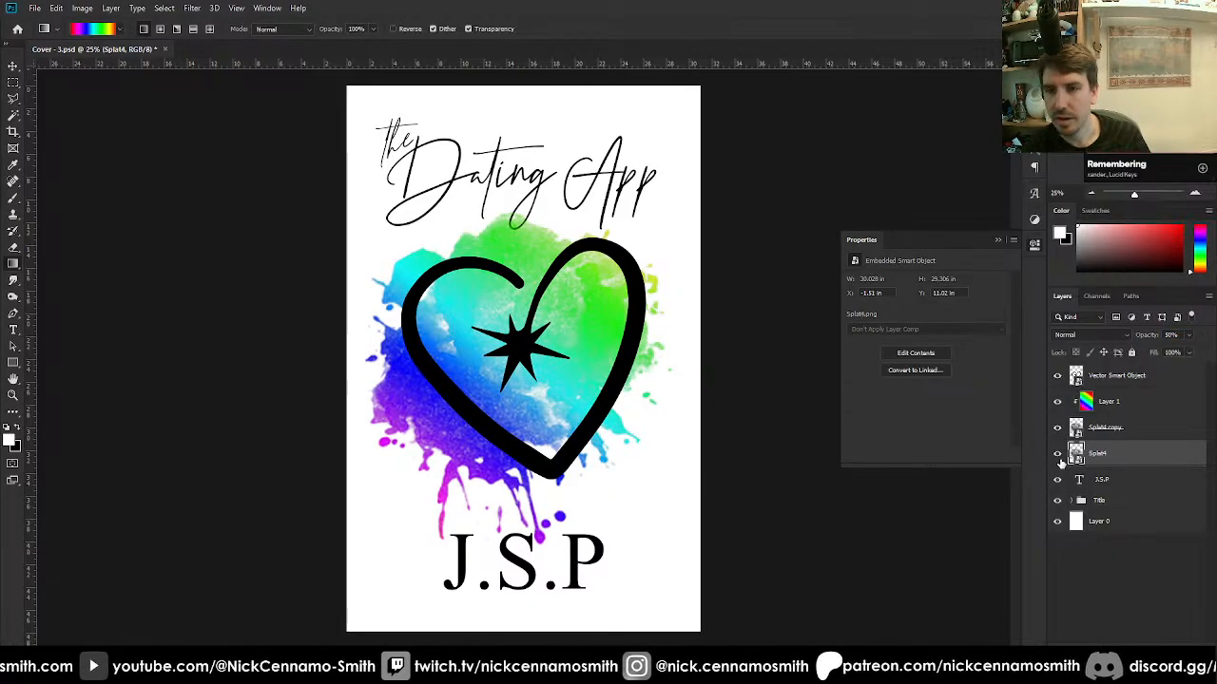
pyautogui.click(1059, 456)
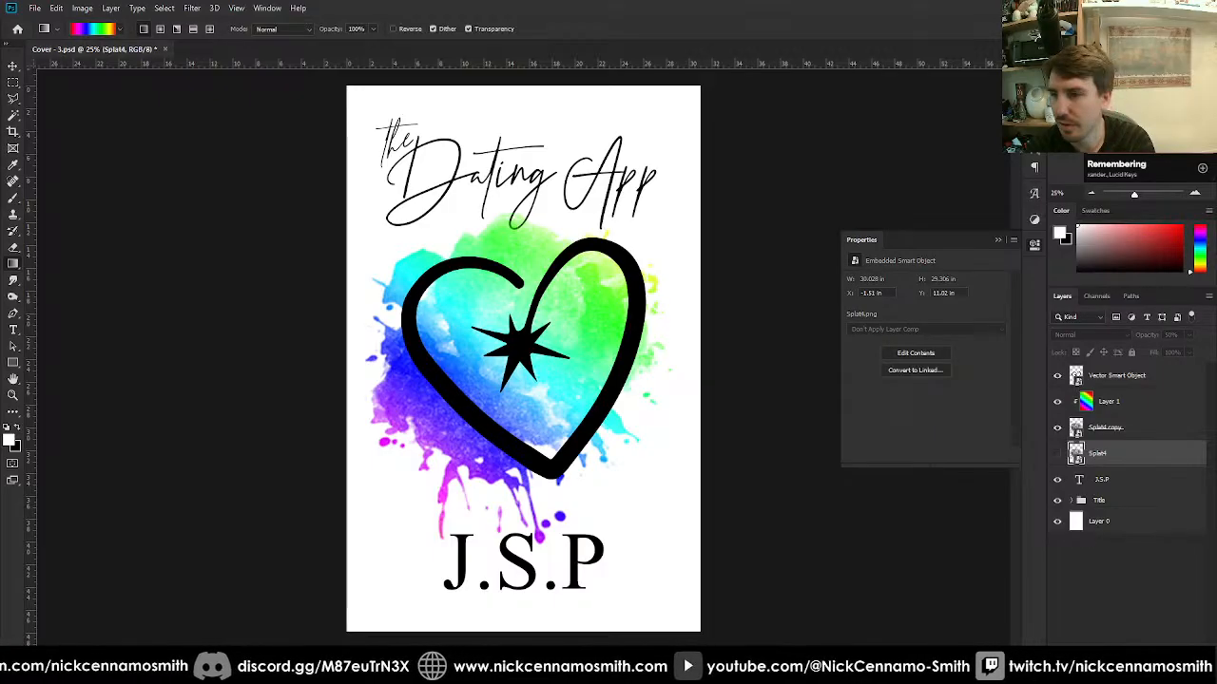
# Place the Splat1 image on the cover and scale it up to about 3261% around the heart.
pyautogui.moveTo(2, 337); pyautogui.dragTo(488, 407)
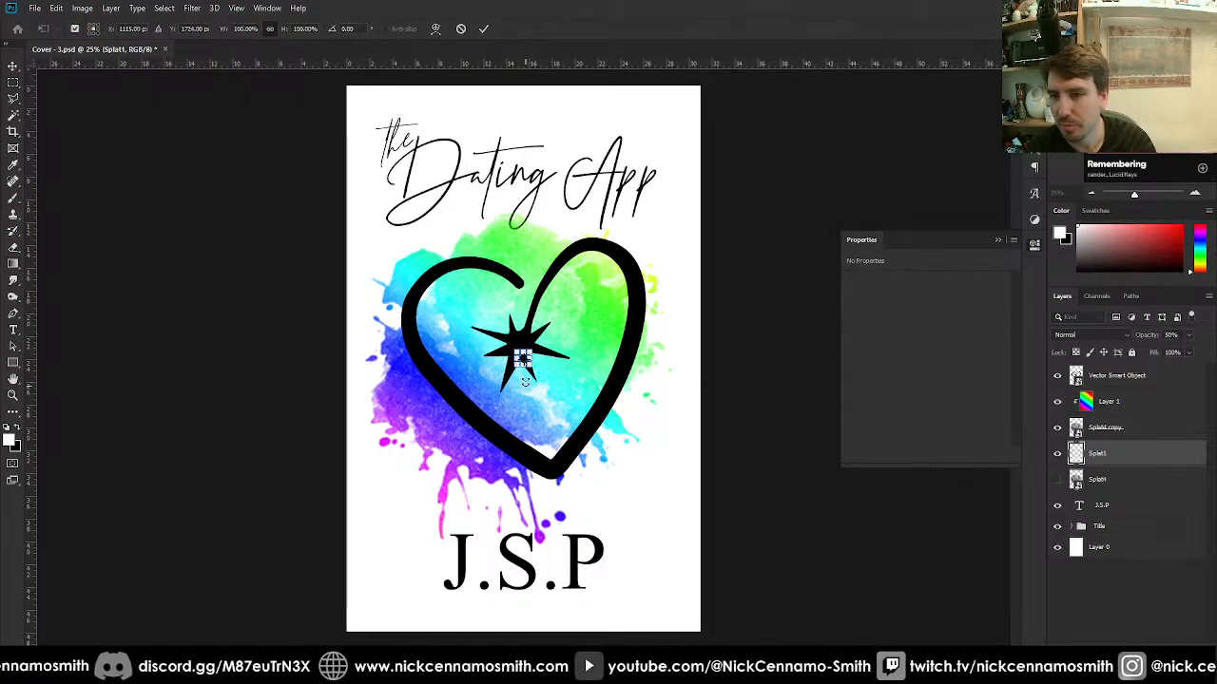
pyautogui.moveTo(528, 370); pyautogui.dragTo(765, 559)
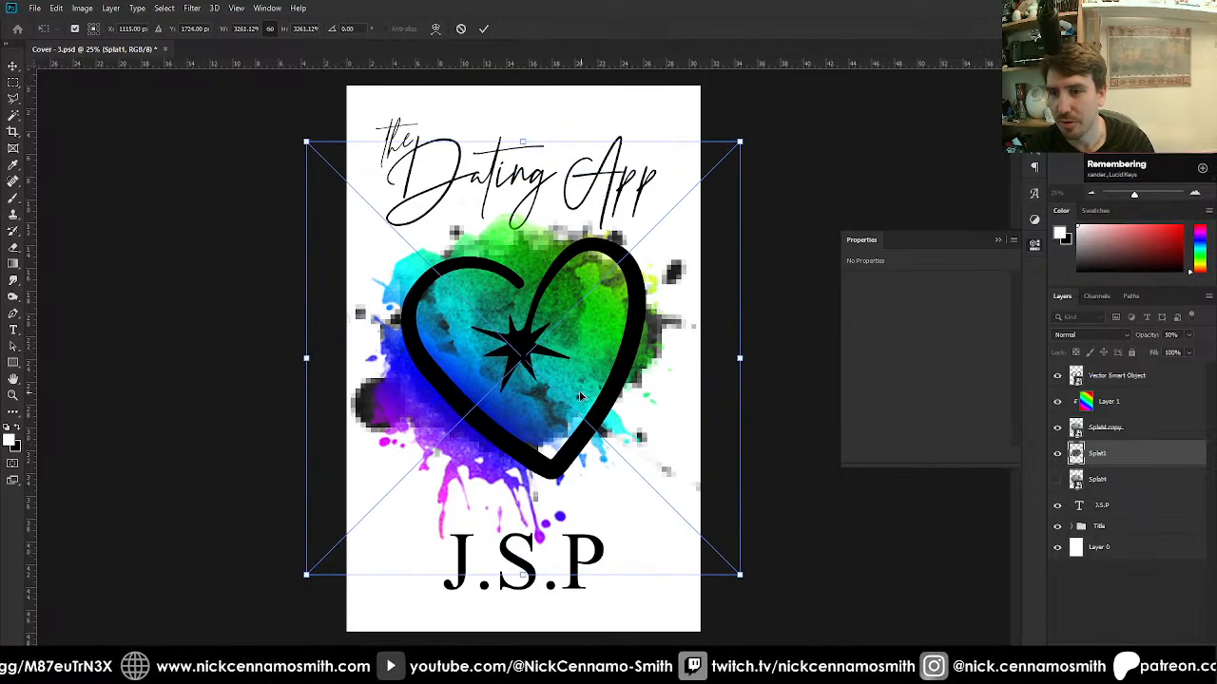
pyautogui.press('Return')
# Hide the Splat4 copy and clip the rainbow gradient layer to Splat1, stacking both just below the heart.
pyautogui.moveTo(1117, 457); pyautogui.dragTo(1141, 388)
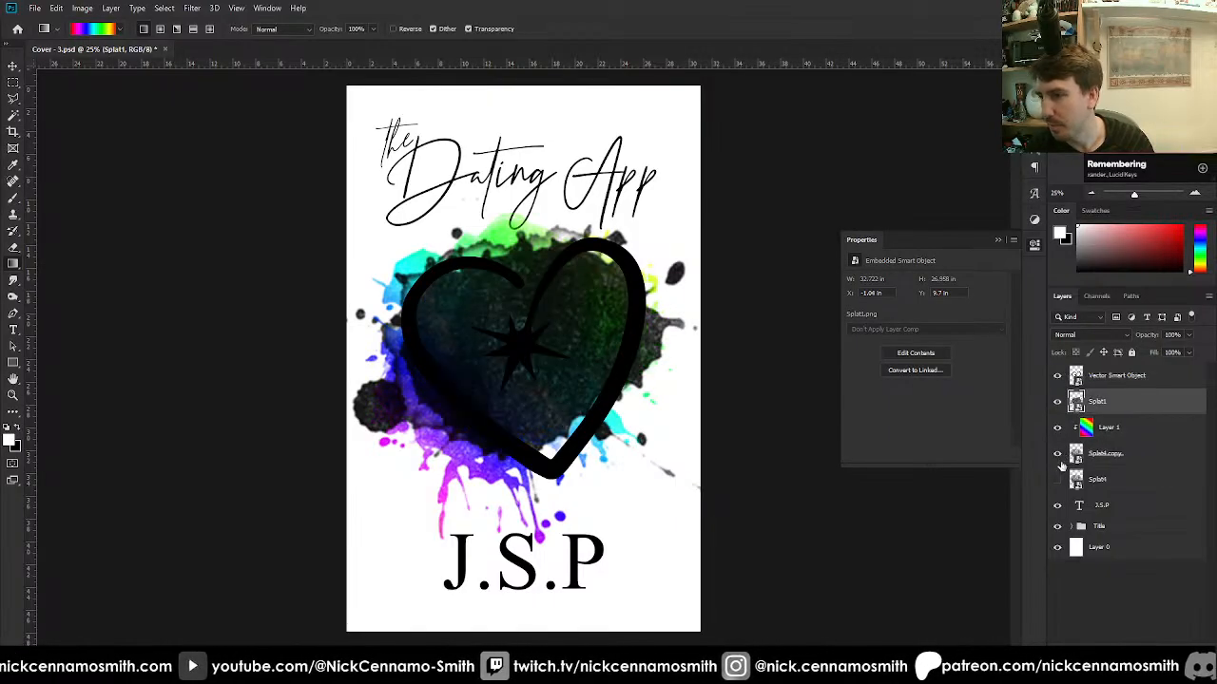
pyautogui.click(1057, 455)
pyautogui.moveTo(1121, 431)
pyautogui.mouseDown()
pyautogui.moveTo(1108, 396)
pyautogui.moveTo(1116, 407)
pyautogui.mouseUp()
pyautogui.keyDown('alt'); pyautogui.click(1116, 411); pyautogui.keyUp('alt')
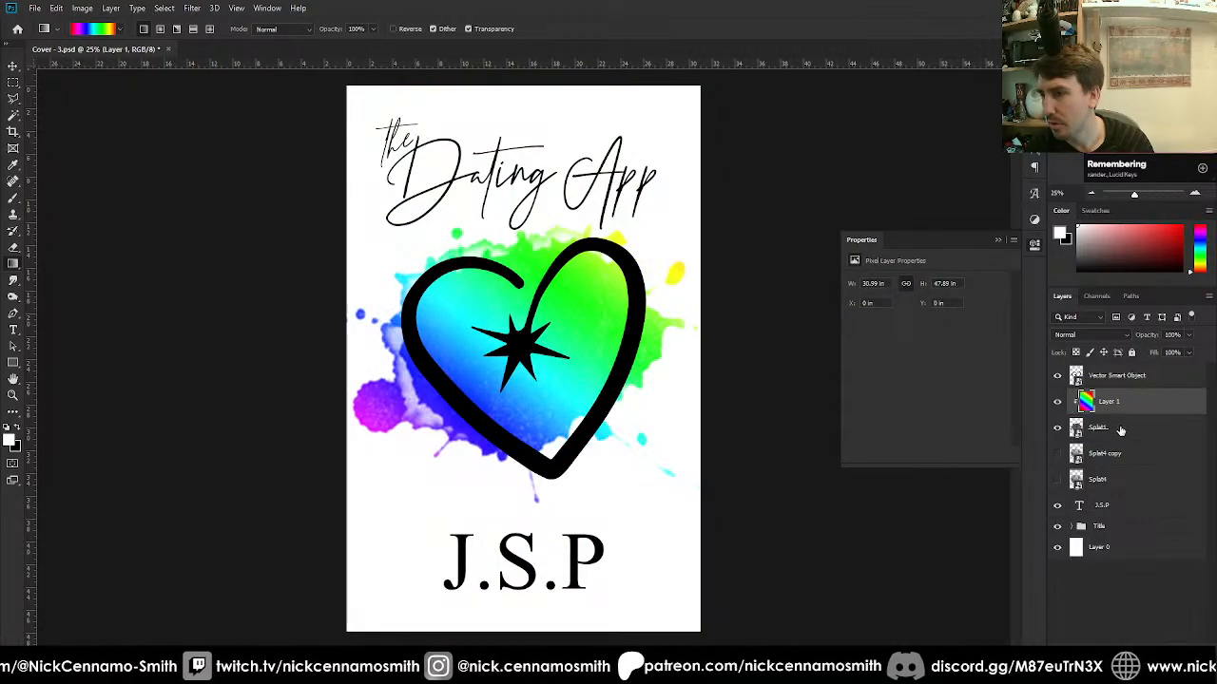
# Rotate the Splat1 layer -30 degrees, shift it slightly right, and enlarge it until its splatters reach the title.
pyautogui.click(1121, 431)
pyautogui.hotkey('ctrl', 't')
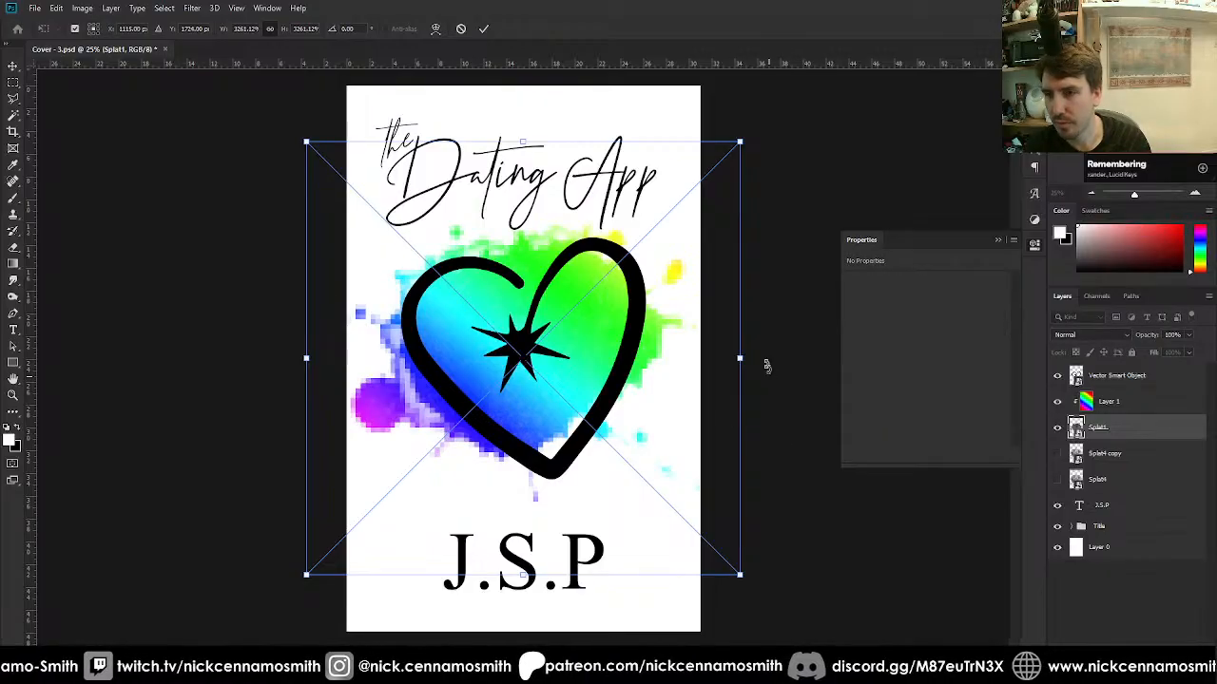
pyautogui.moveTo(768, 366); pyautogui.dragTo(703, 266)
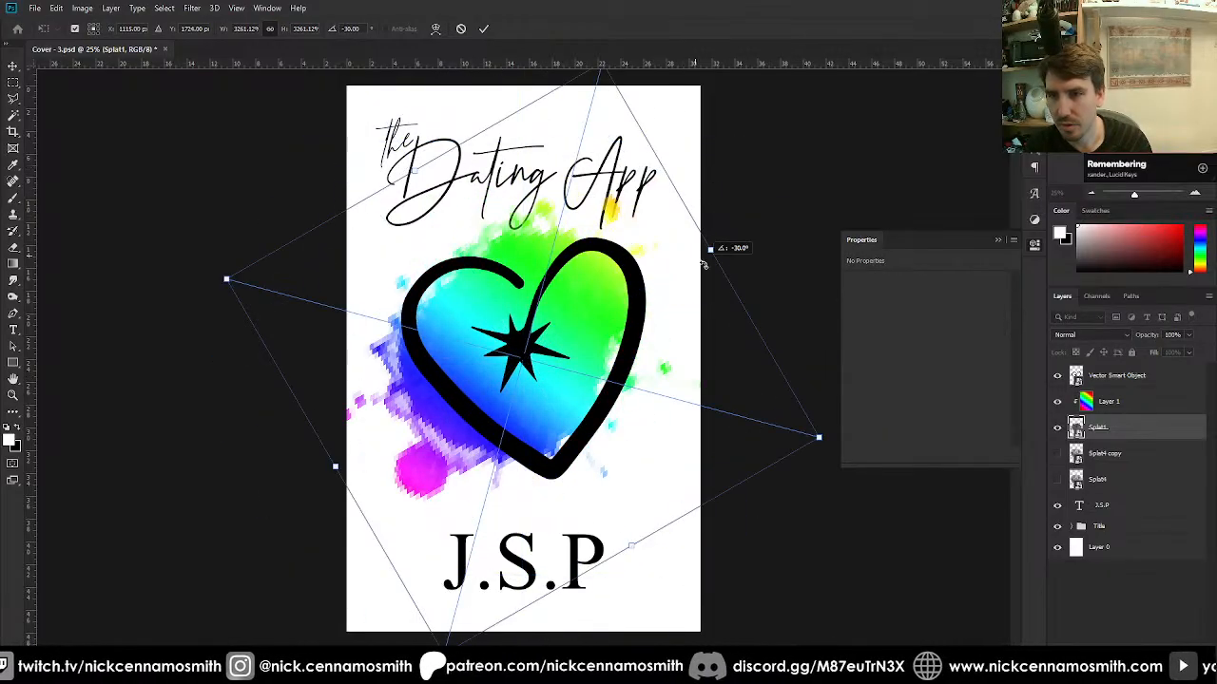
pyautogui.moveTo(574, 344); pyautogui.dragTo(597, 345)
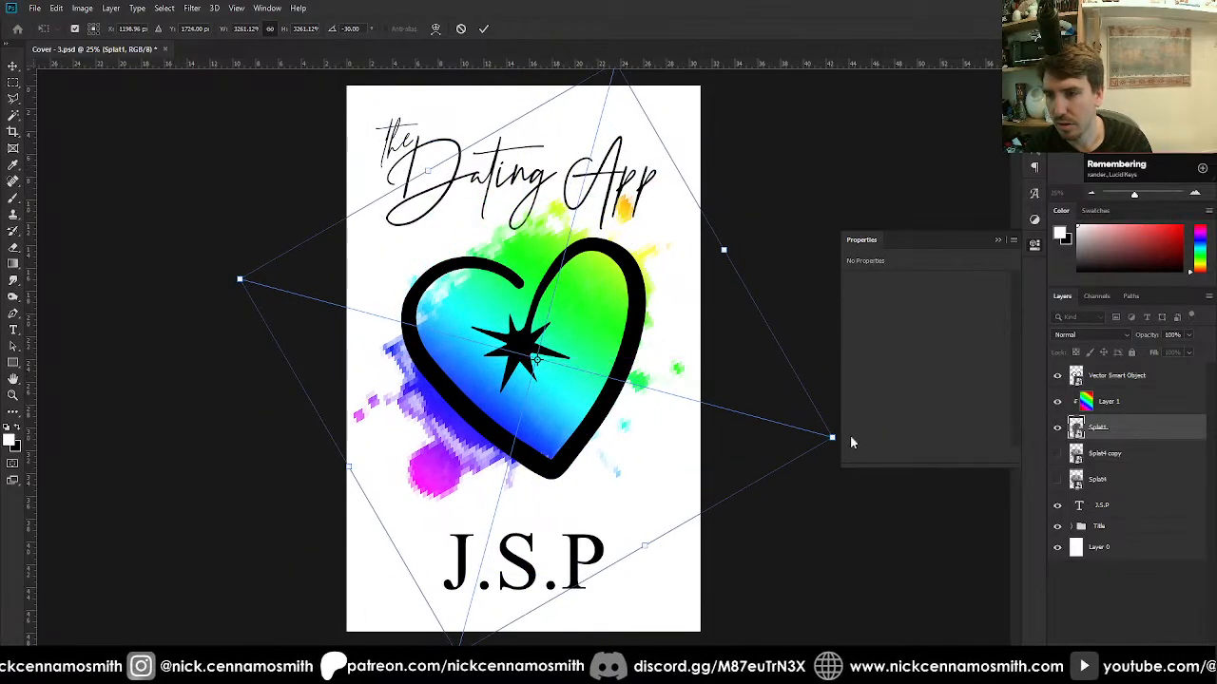
pyautogui.moveTo(838, 438); pyautogui.dragTo(888, 437)
pyautogui.press('Return')
pyautogui.press('g')
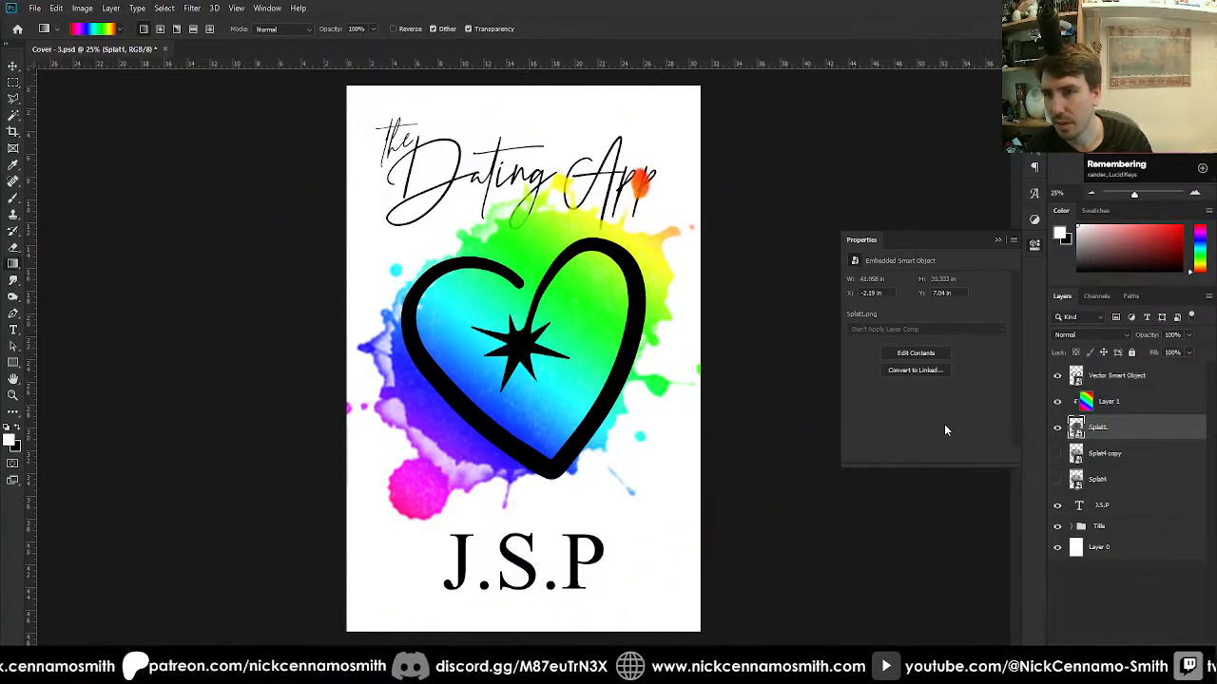
# Scale the heart graphic down to about 63%, nudge it upward within the splat, and invert it to white.
pyautogui.click(1112, 381)
pyautogui.hotkey('ctrl', 't')
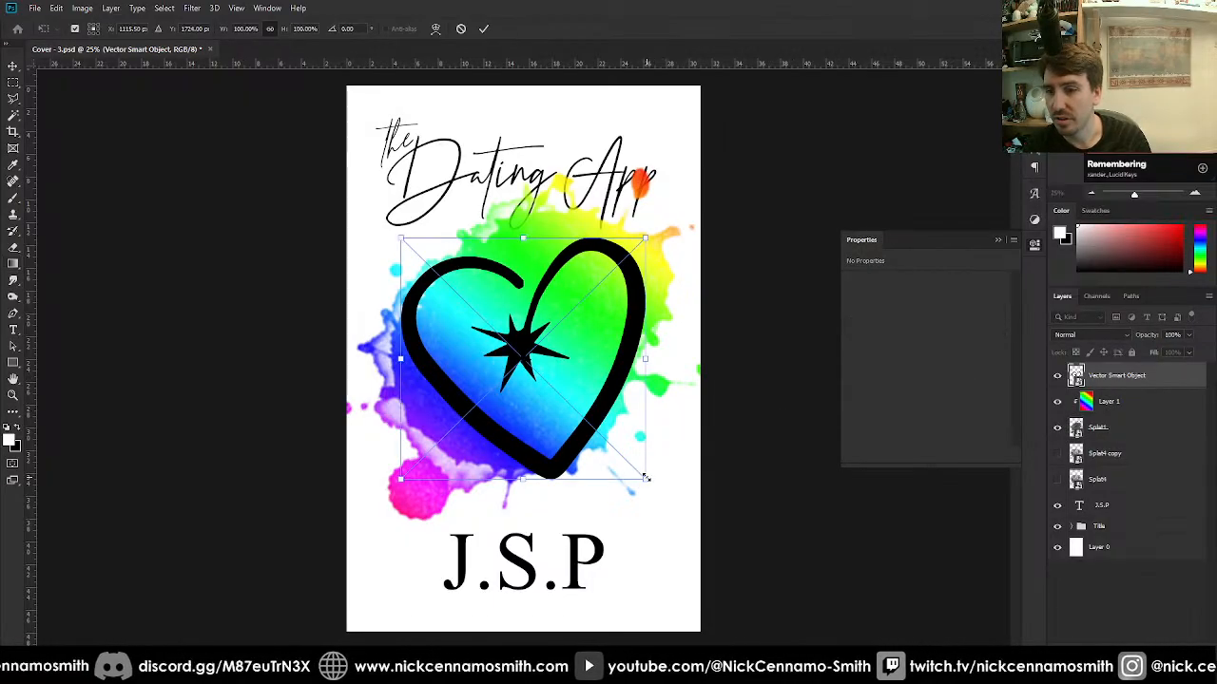
pyautogui.moveTo(646, 478); pyautogui.dragTo(600, 434)
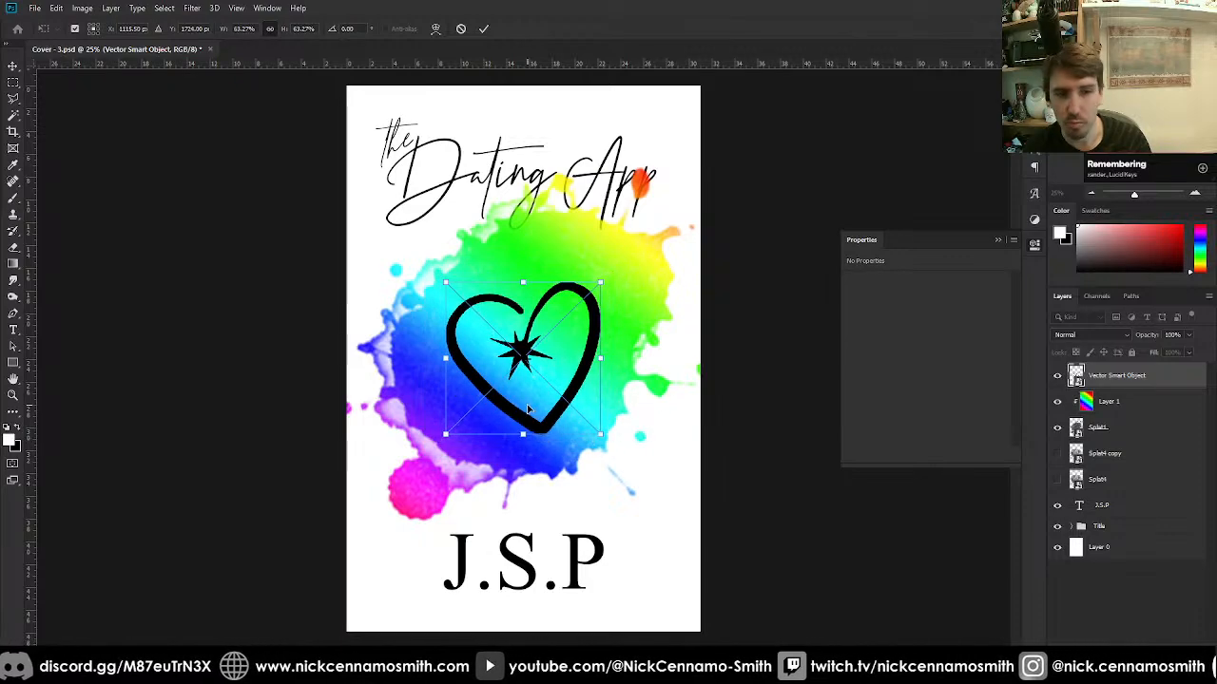
pyautogui.moveTo(525, 406); pyautogui.dragTo(521, 392)
pyautogui.press('Return')
pyautogui.press('g')
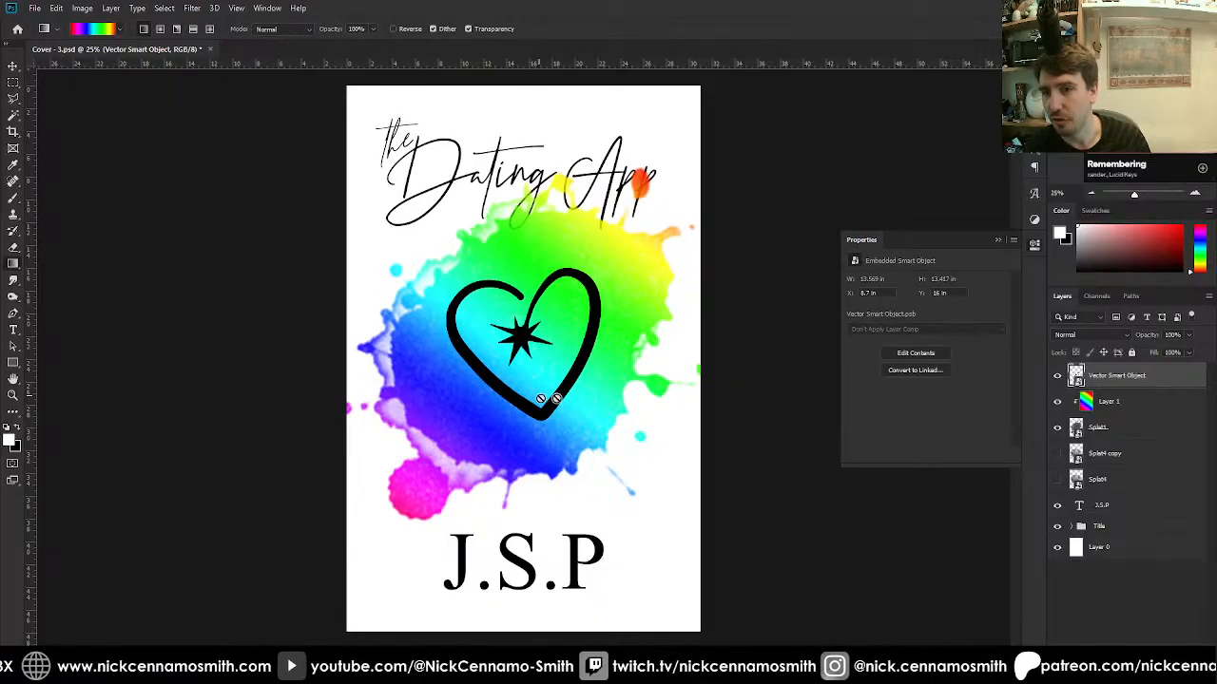
pyautogui.hotkey('ctrl', 'i')
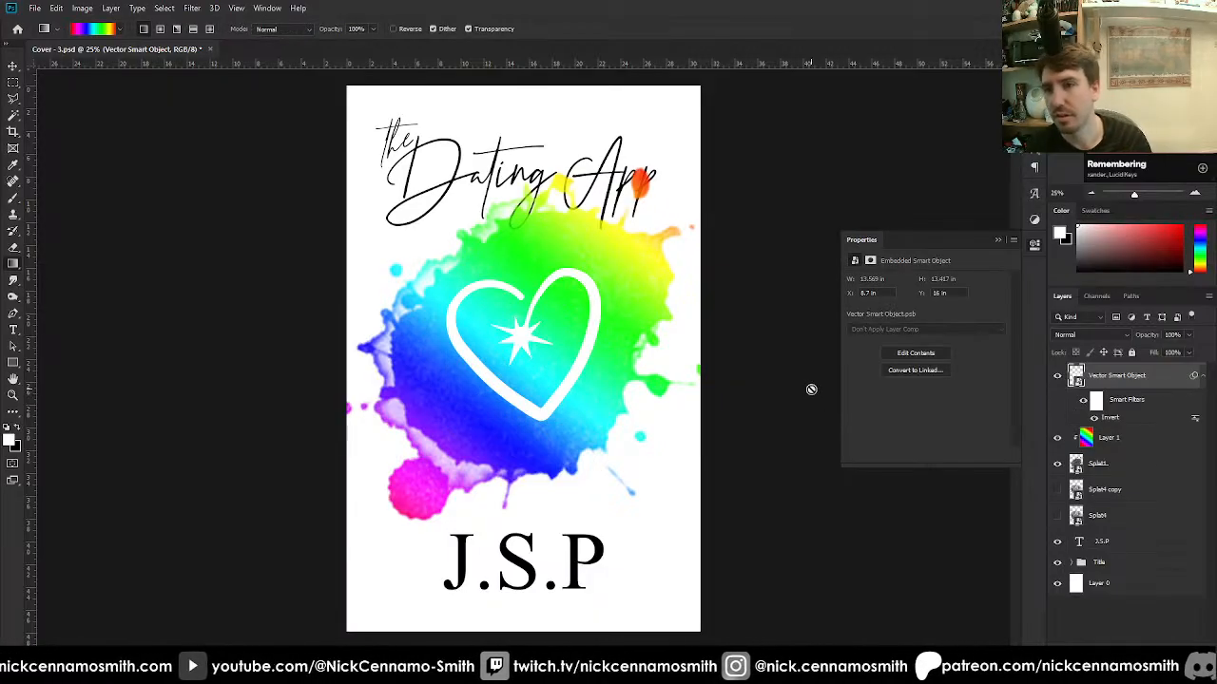
# Move the J.S.P text layer and the Title group together to the top of the layer stack, and deselect them.
pyautogui.click(1121, 549)
pyautogui.keyDown('shift'); pyautogui.click(1125, 563); pyautogui.keyUp('shift')
pyautogui.moveTo(1123, 563); pyautogui.dragTo(1128, 373)
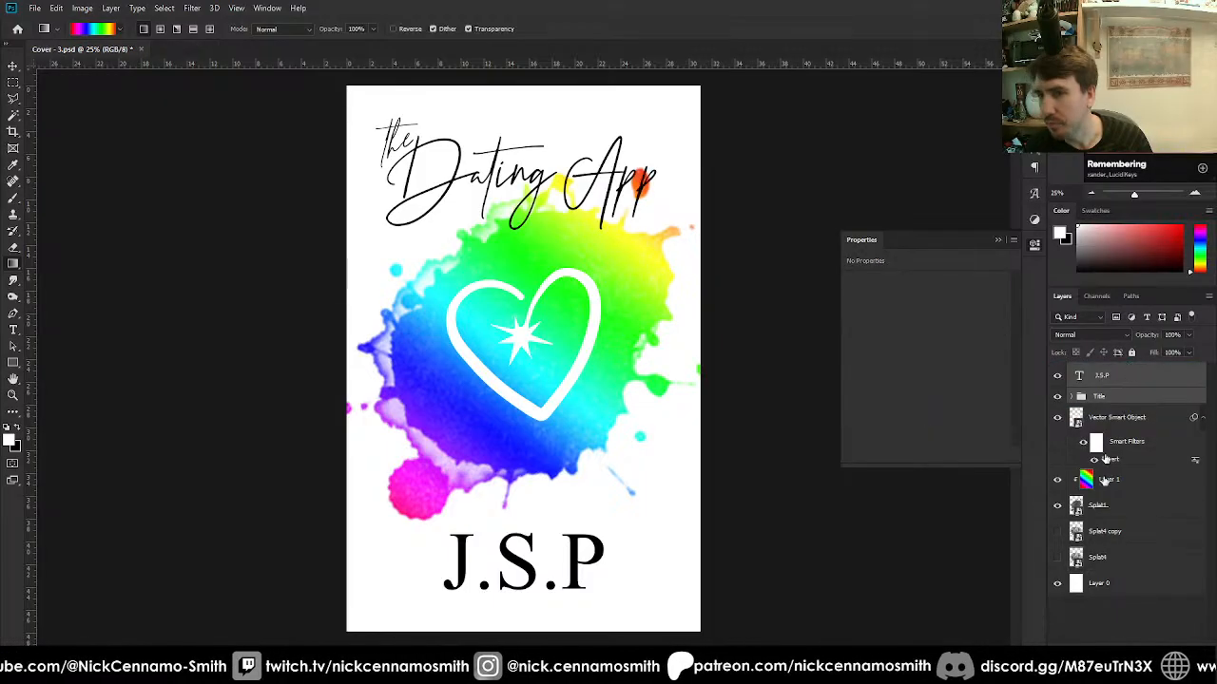
pyautogui.click(1128, 597)
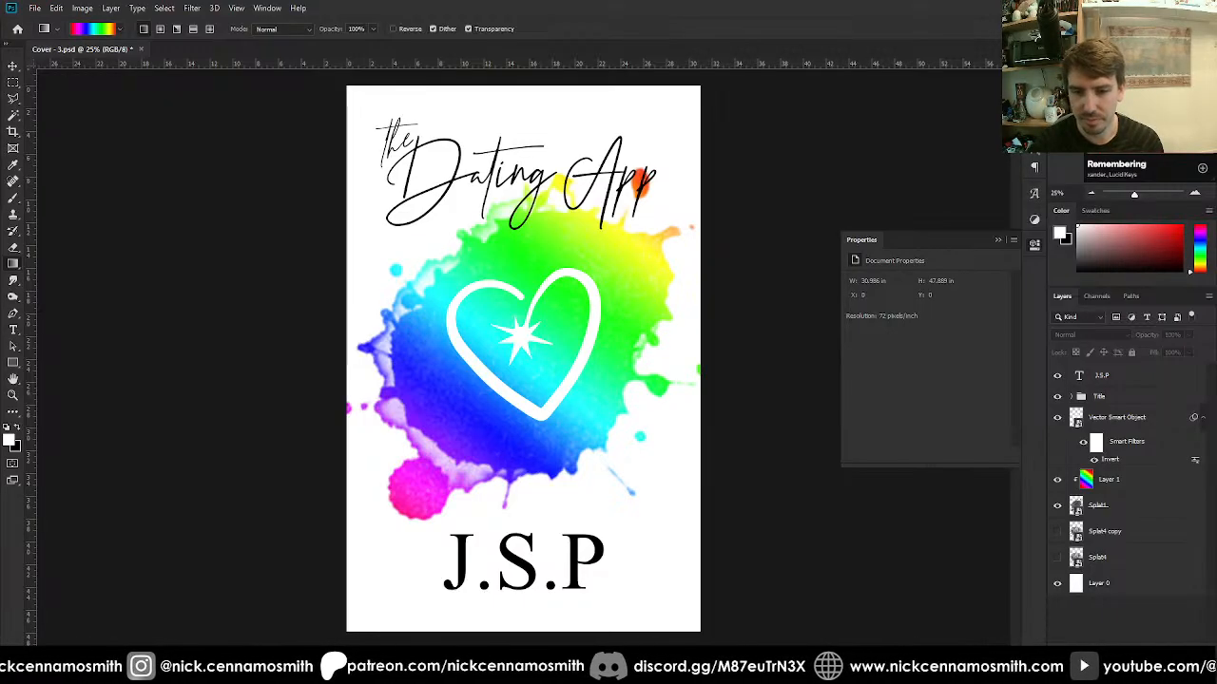
# Bring up the Messenger browser window to review the hand-drawn cover layout sketch, and return to the Photoshop document.
pyautogui.moveTo(260, 672)
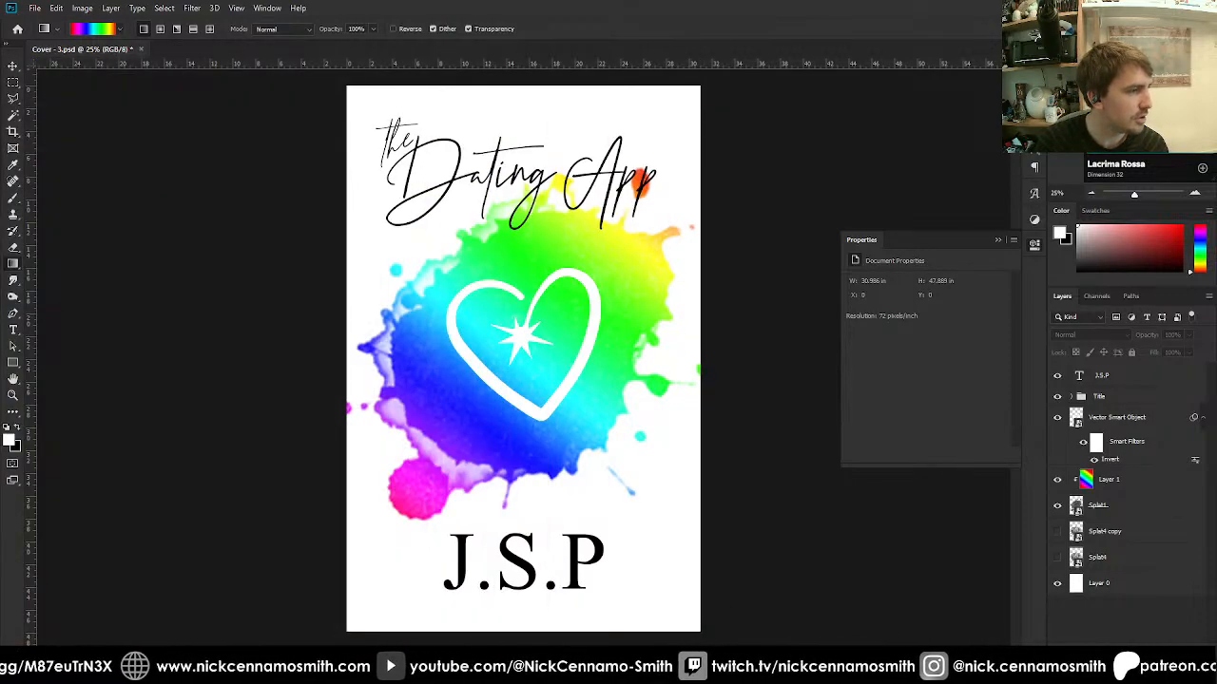
pyautogui.moveTo(307, 0); pyautogui.dragTo(513, 46)
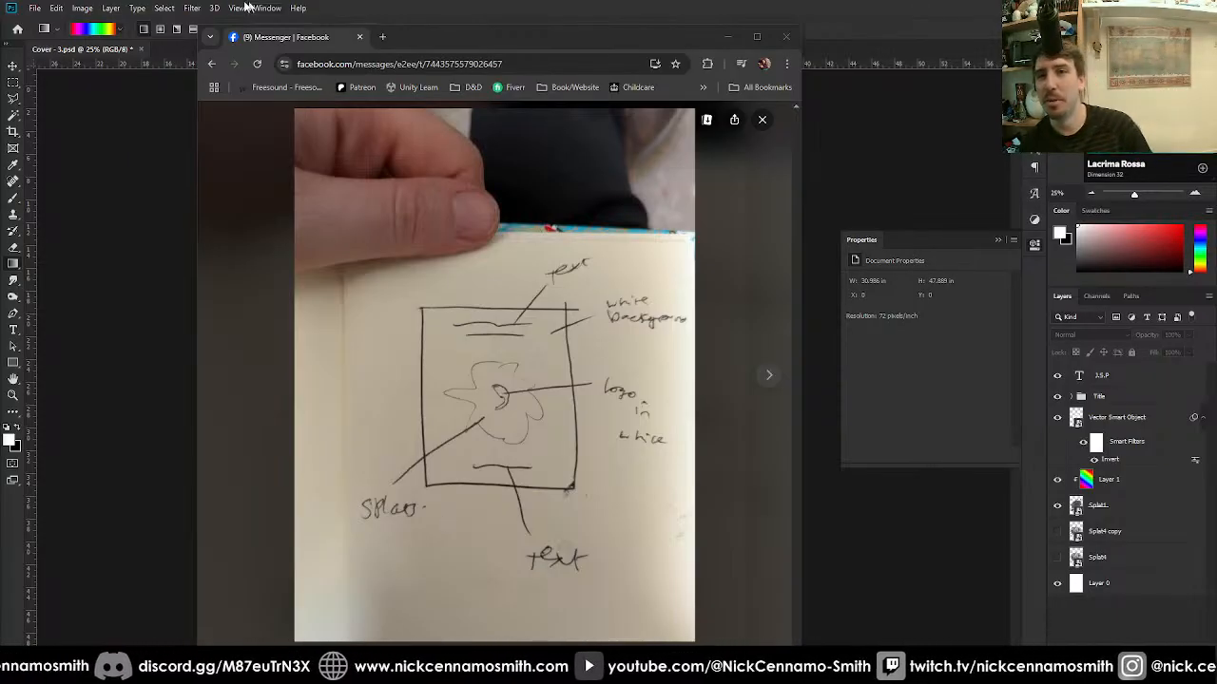
pyautogui.click(727, 38)
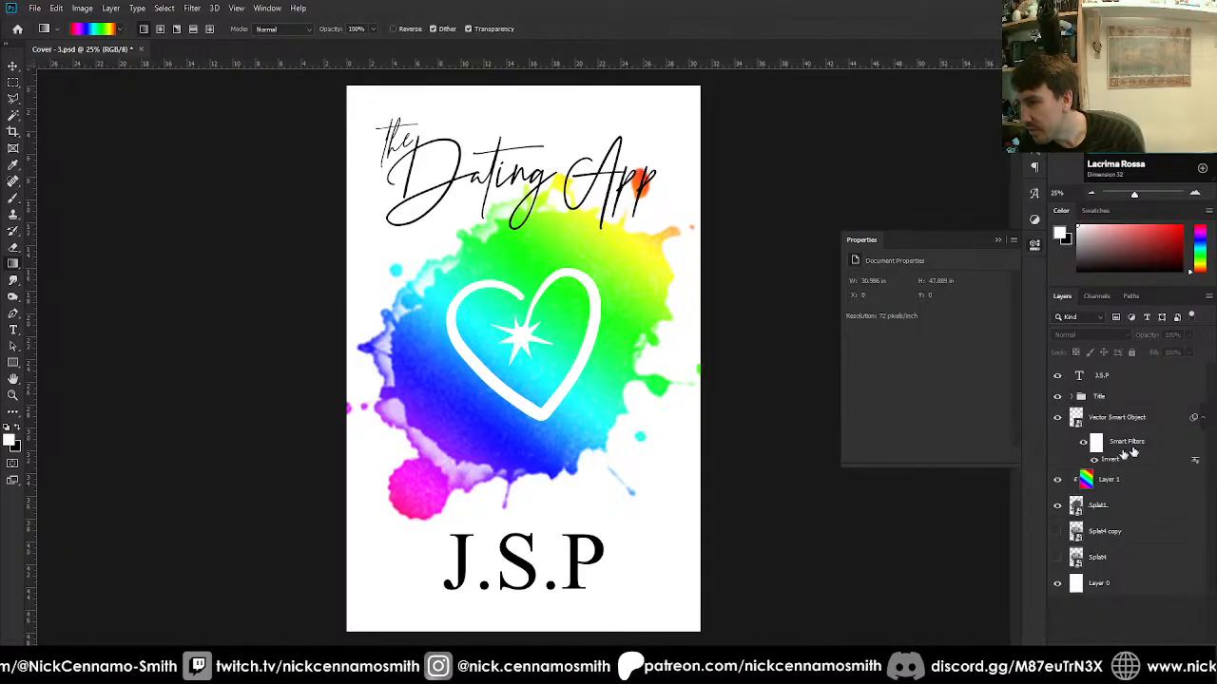
# Add a black Outer Glow to the heart's Vector Smart Object with 30% opacity, 0% spread and 20 px size.
pyautogui.click(1201, 420)
pyautogui.click(1107, 420)
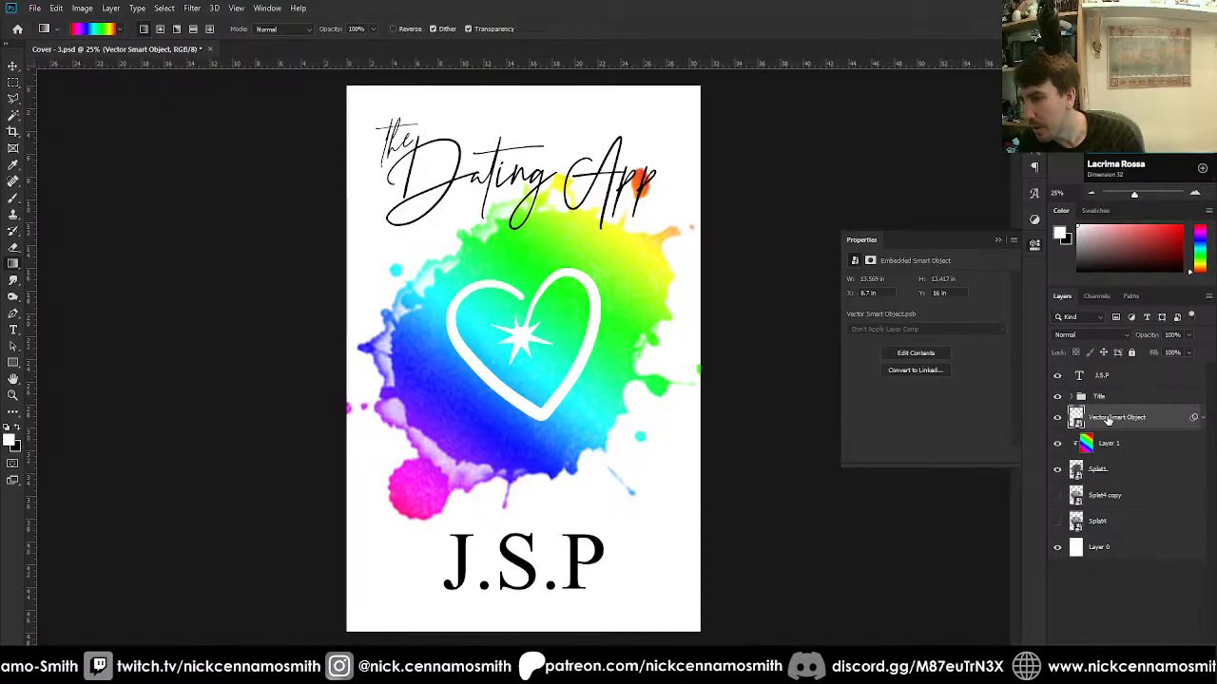
pyautogui.click(1103, 656)
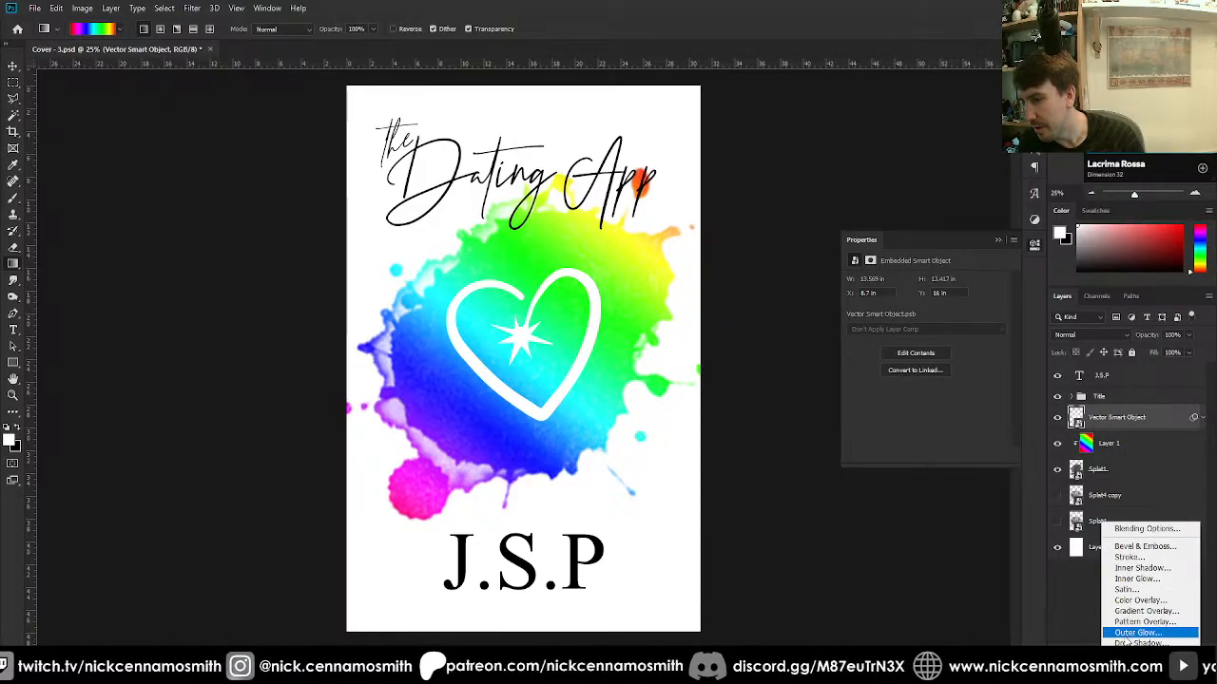
pyautogui.click(1125, 638)
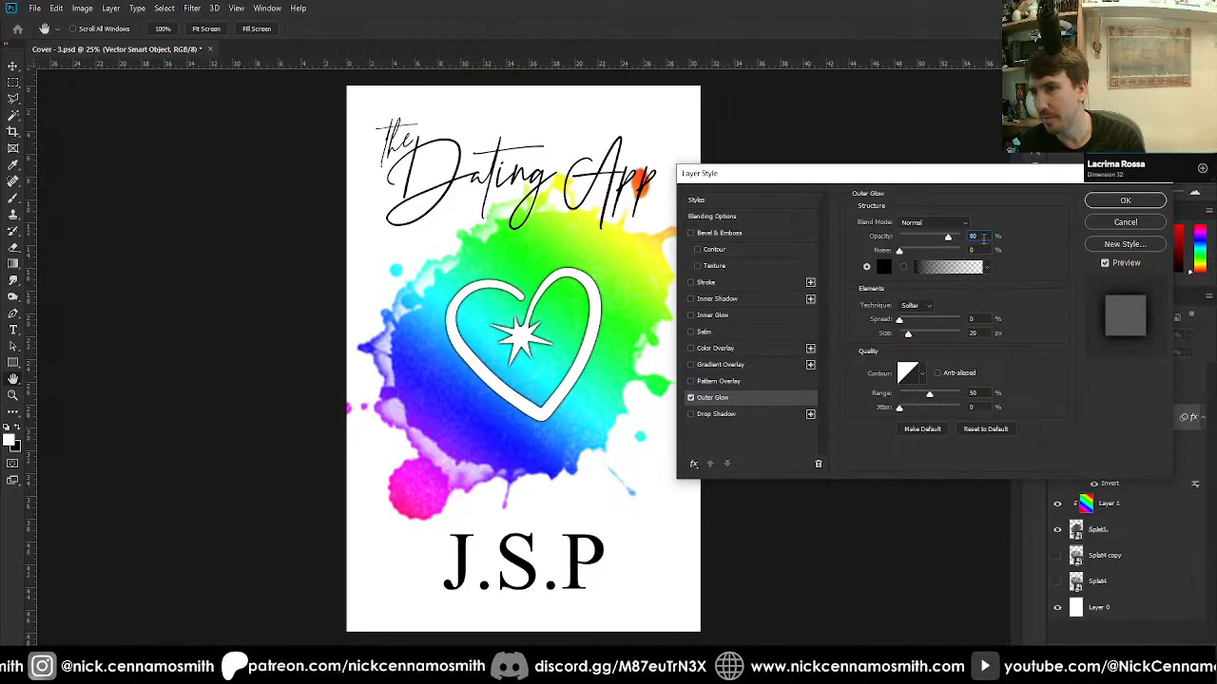
pyautogui.hotkey('shift', 'Down')
pyautogui.hotkey('shift', 'Down')
pyautogui.hotkey('shift', 'Down')
pyautogui.hotkey('shift', 'Down')
pyautogui.hotkey('shift', 'Down')
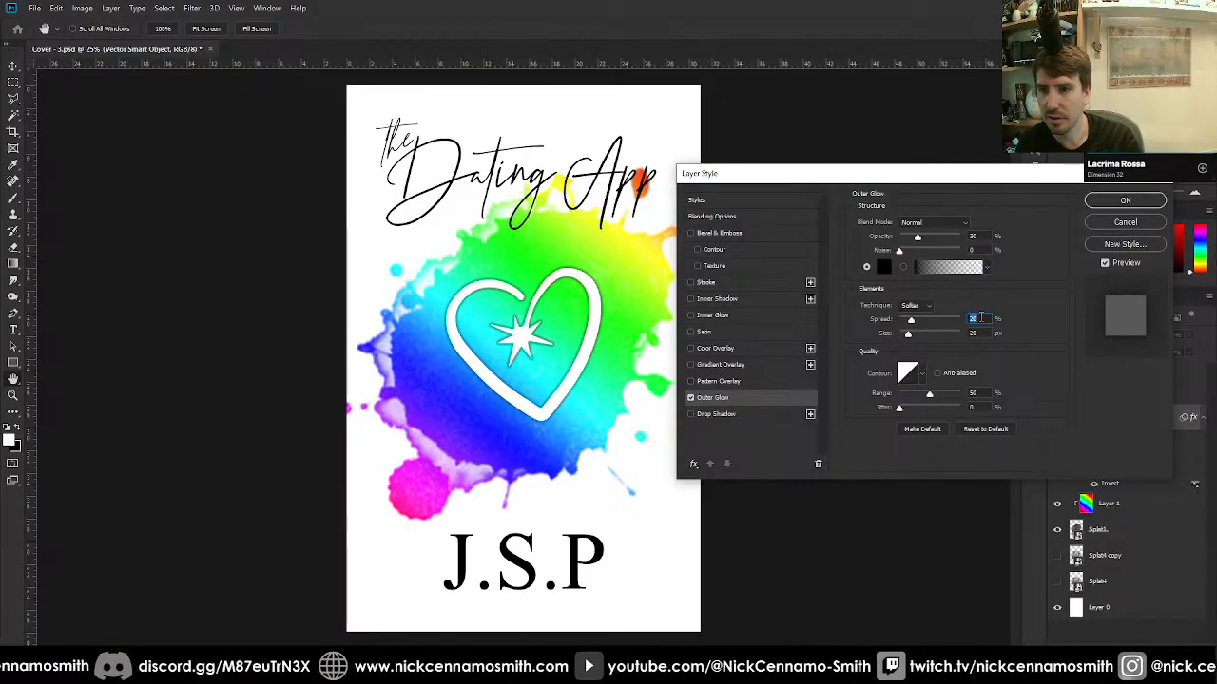
pyautogui.hotkey('shift', 'Down')
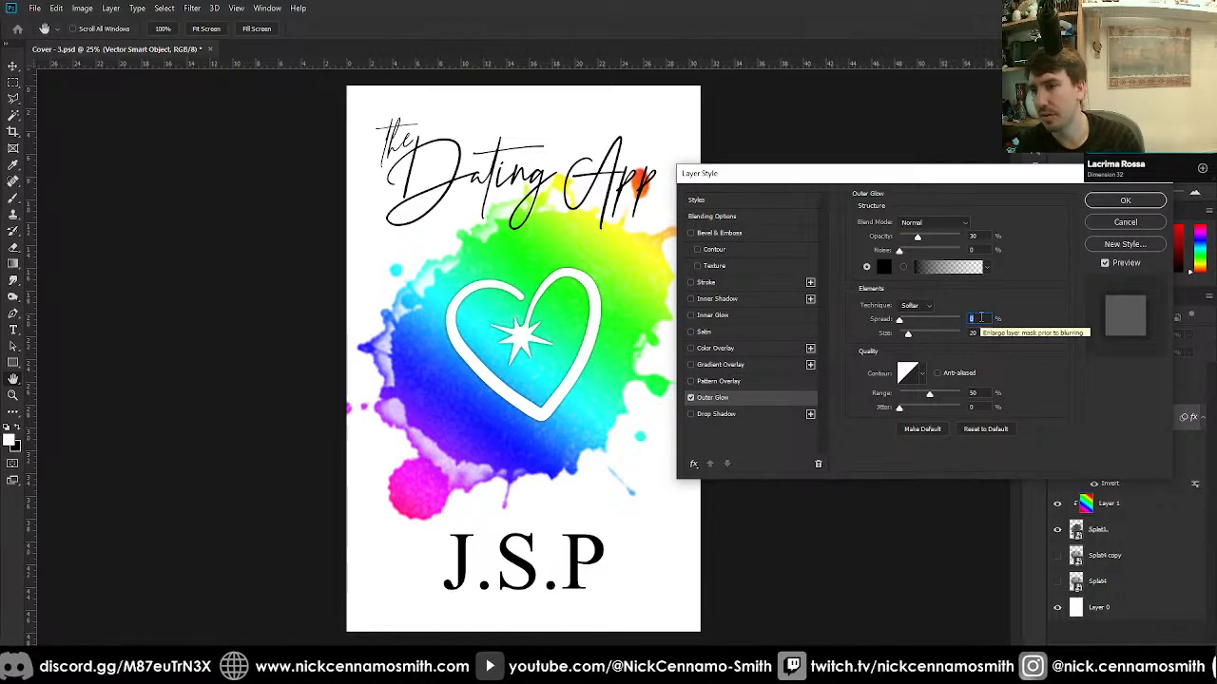
pyautogui.click(979, 332)
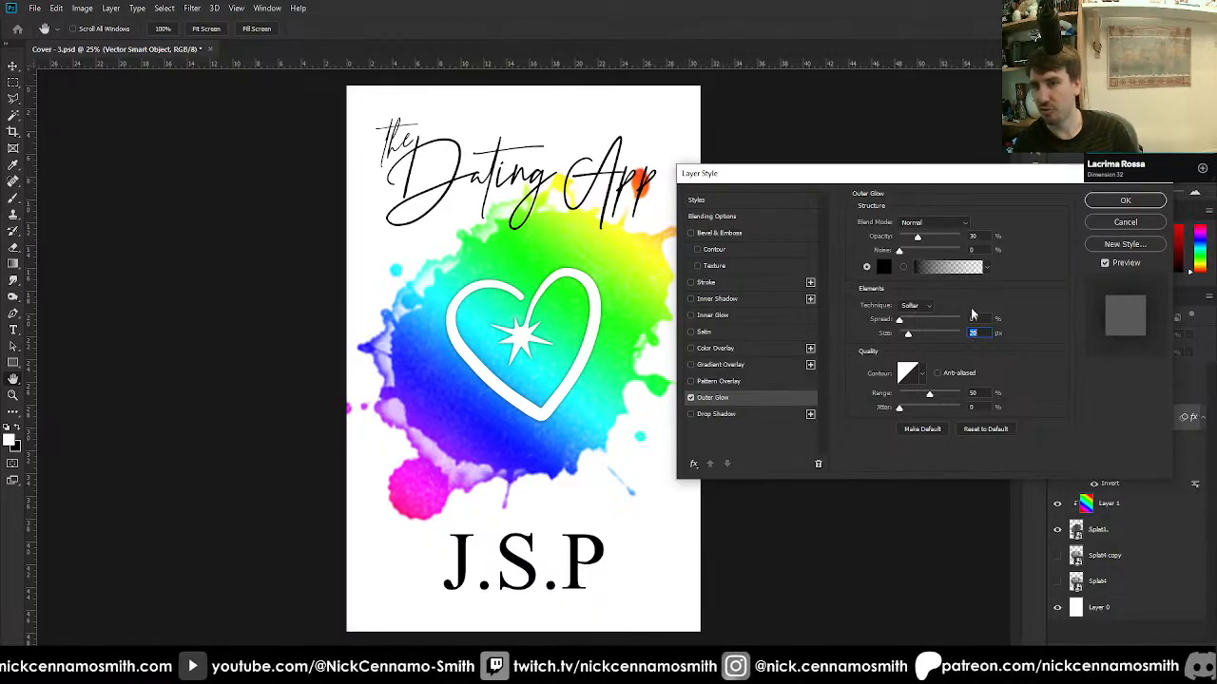
pyautogui.click(1123, 199)
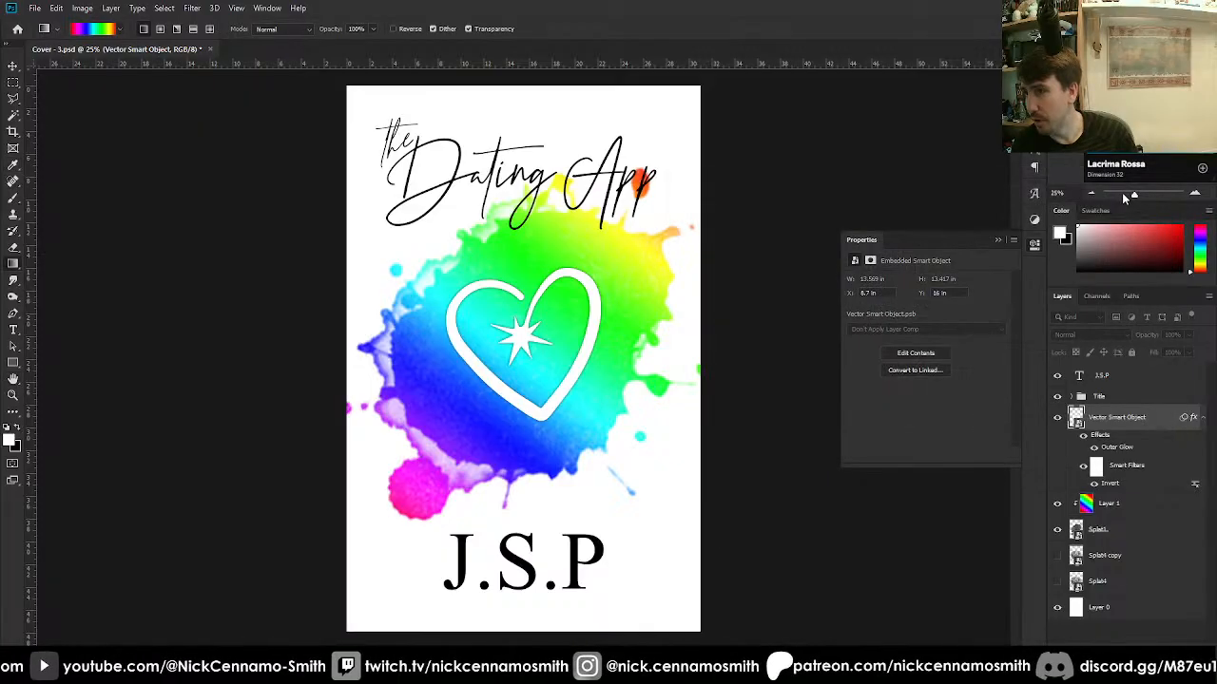
# Collapse the layer properties display and the heart's effects list, and select the Title group.
pyautogui.click(1035, 245)
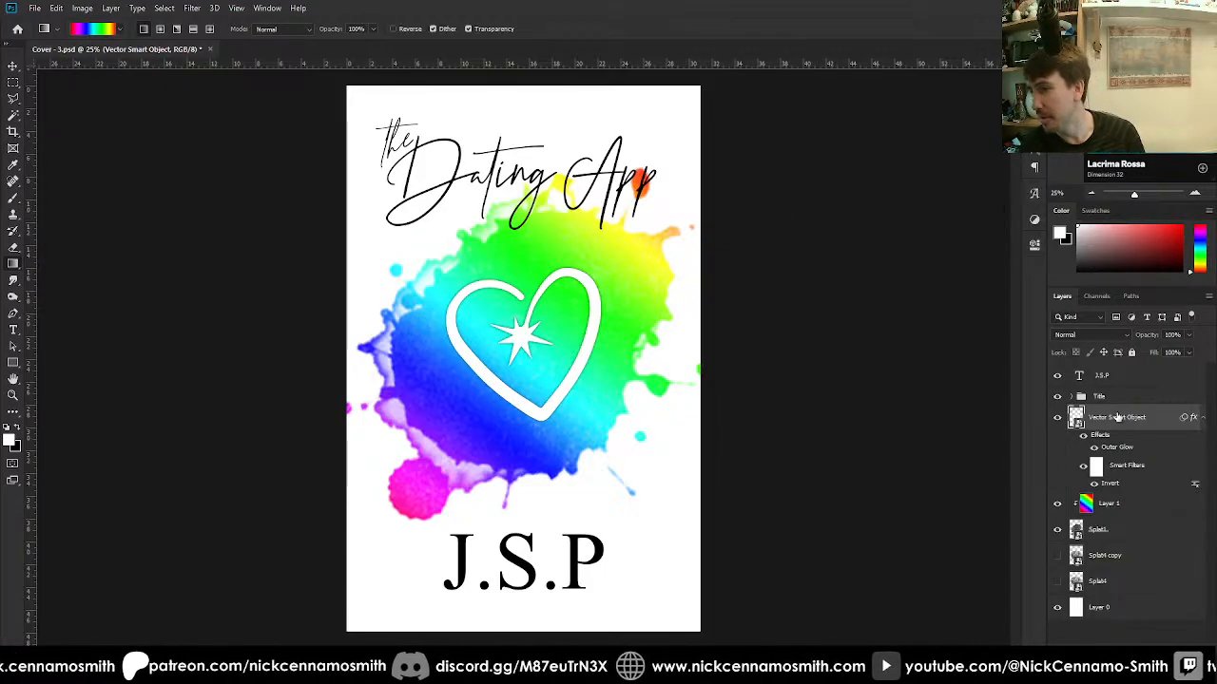
pyautogui.click(1203, 419)
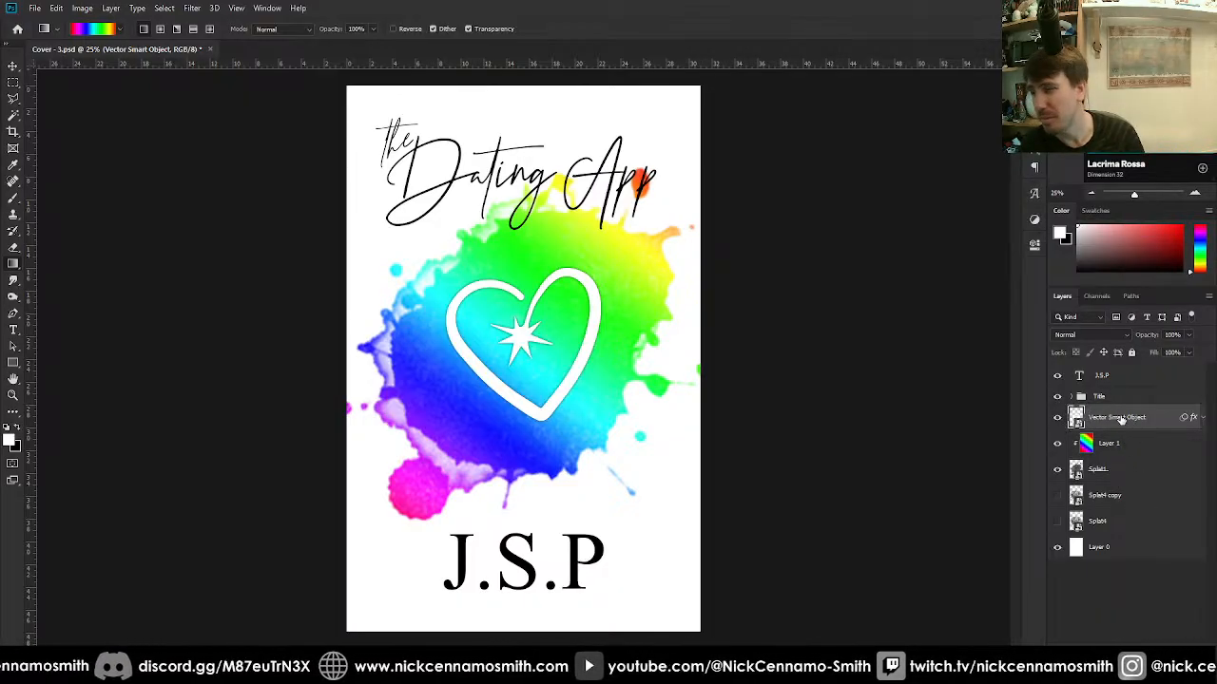
pyautogui.click(1093, 376)
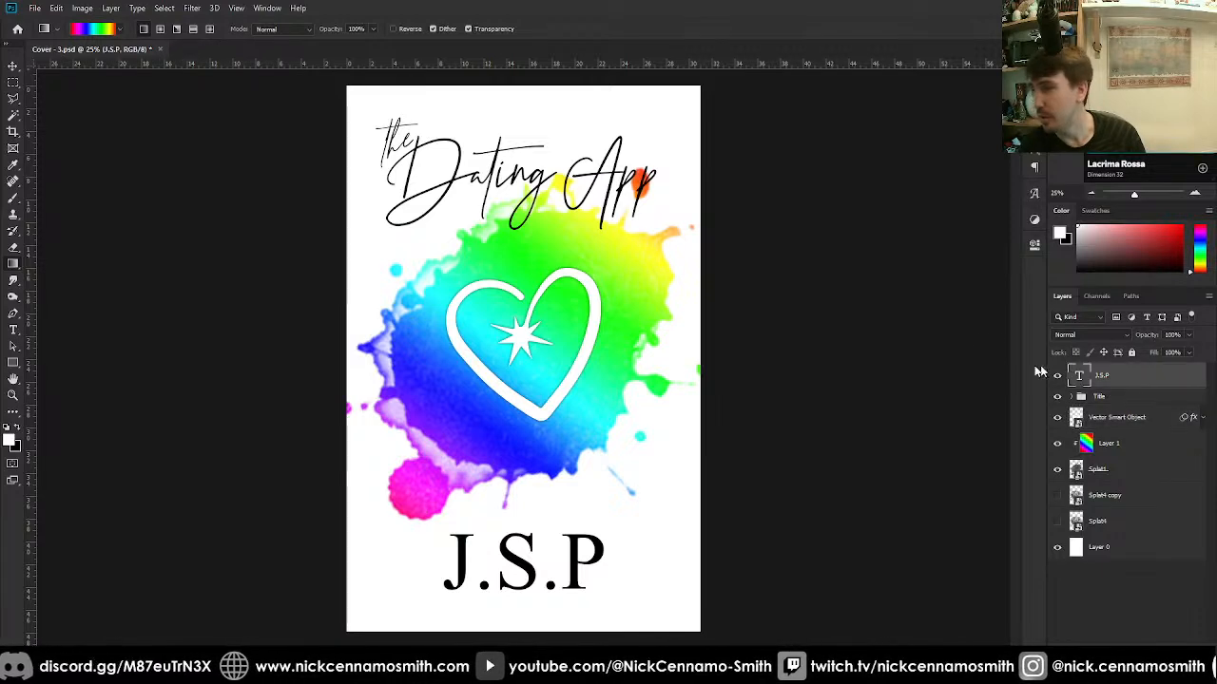
pyautogui.click(1093, 396)
pyautogui.click(568, 203)
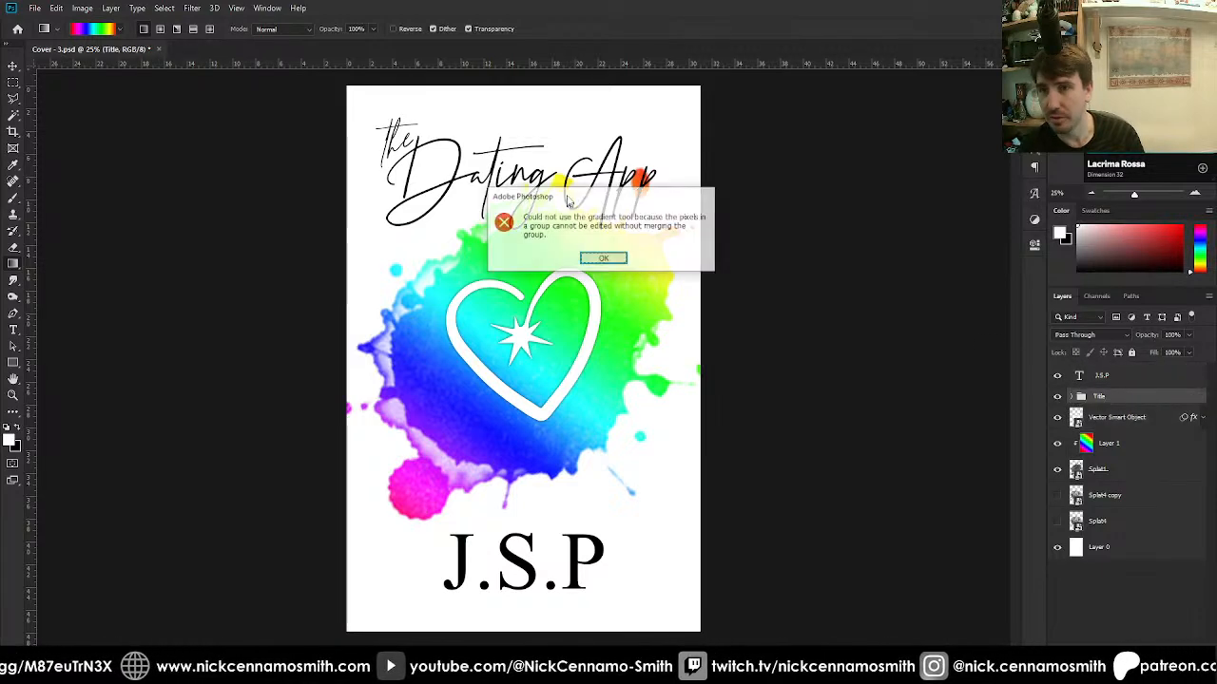
pyautogui.click(616, 257)
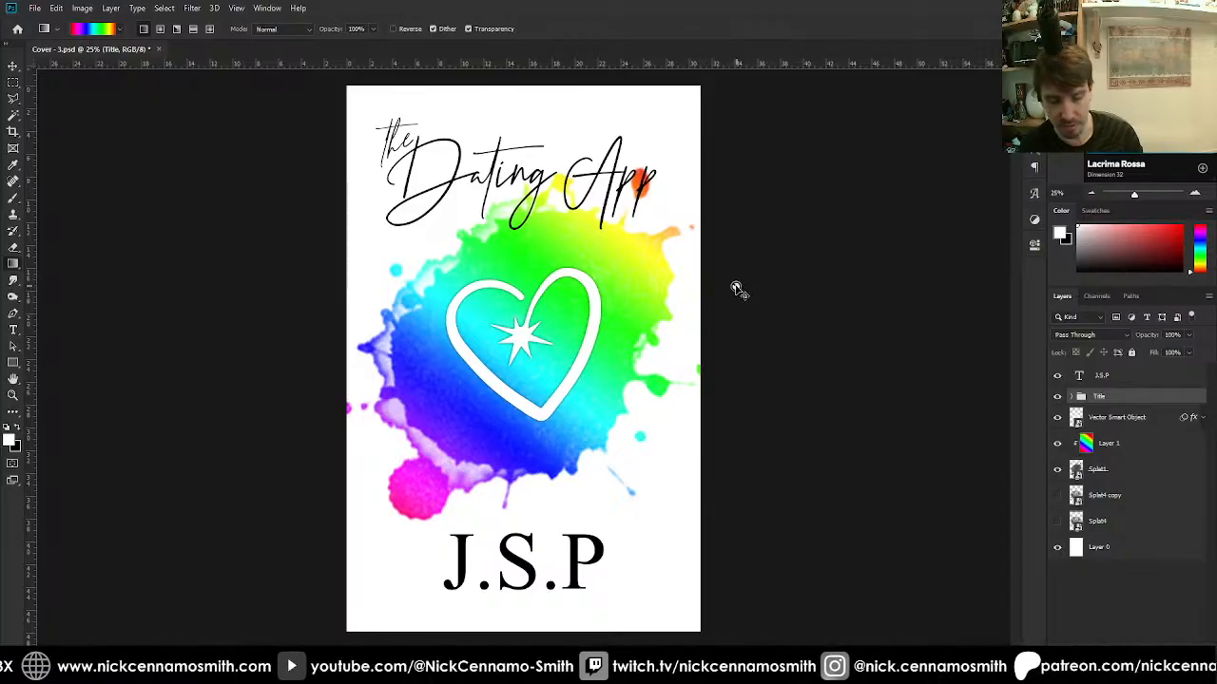
# Nudge the Title group slightly upward, and group the heart's Vector Smart Object with the Layer 1 gradient and Splat1.
pyautogui.press('v')
pyautogui.moveTo(561, 245); pyautogui.dragTo(562, 239)
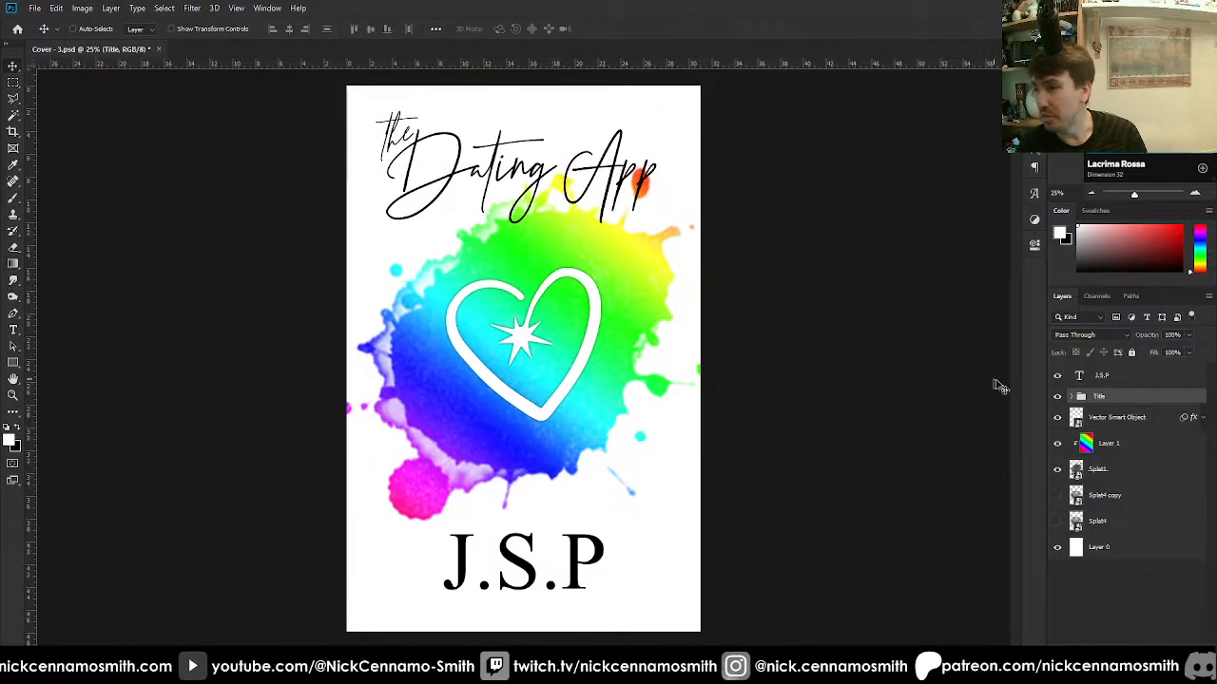
pyautogui.click(1116, 419)
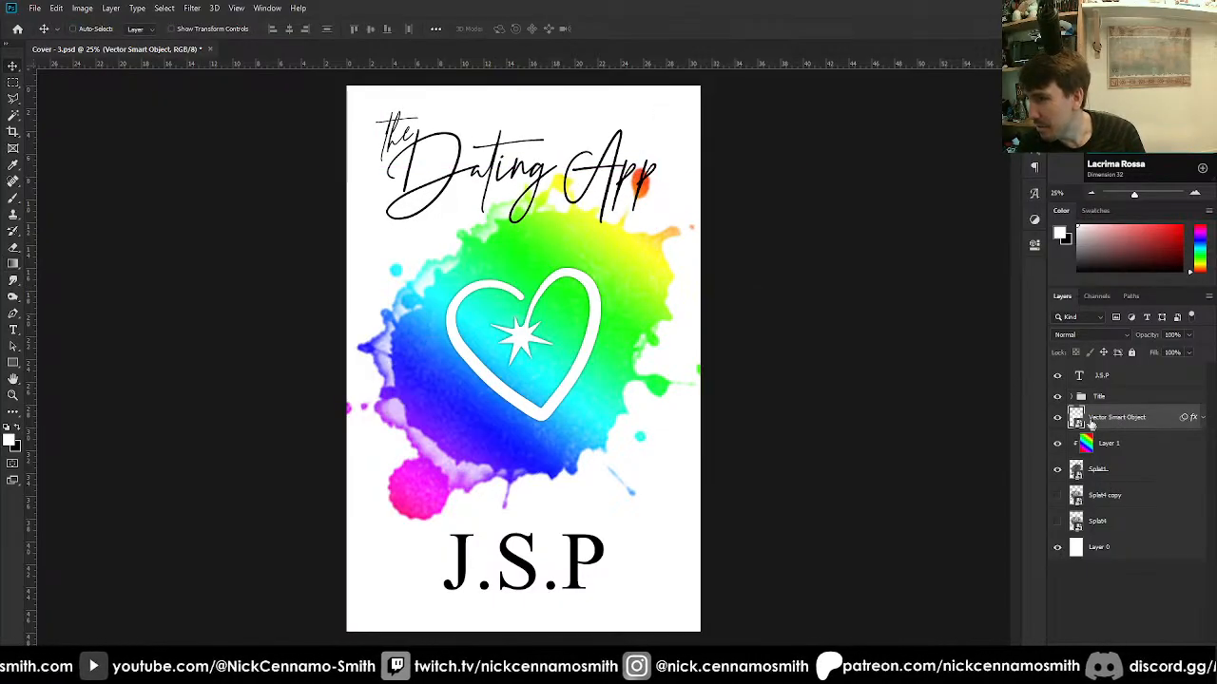
pyautogui.keyDown('shift'); pyautogui.click(1131, 475); pyautogui.keyUp('shift')
pyautogui.moveTo(1125, 429); pyautogui.dragTo(1163, 650)
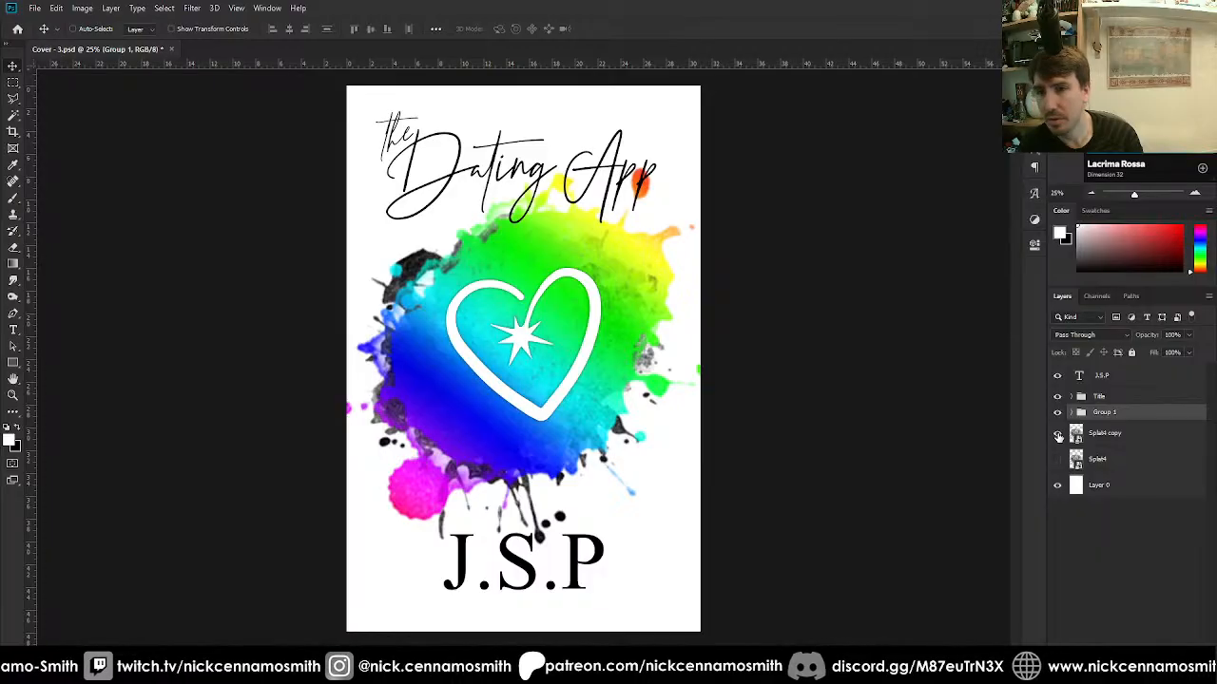
# Move the Splat4 copy layer into Group 1 beneath Splat1 and make it visible.
pyautogui.click(1057, 433)
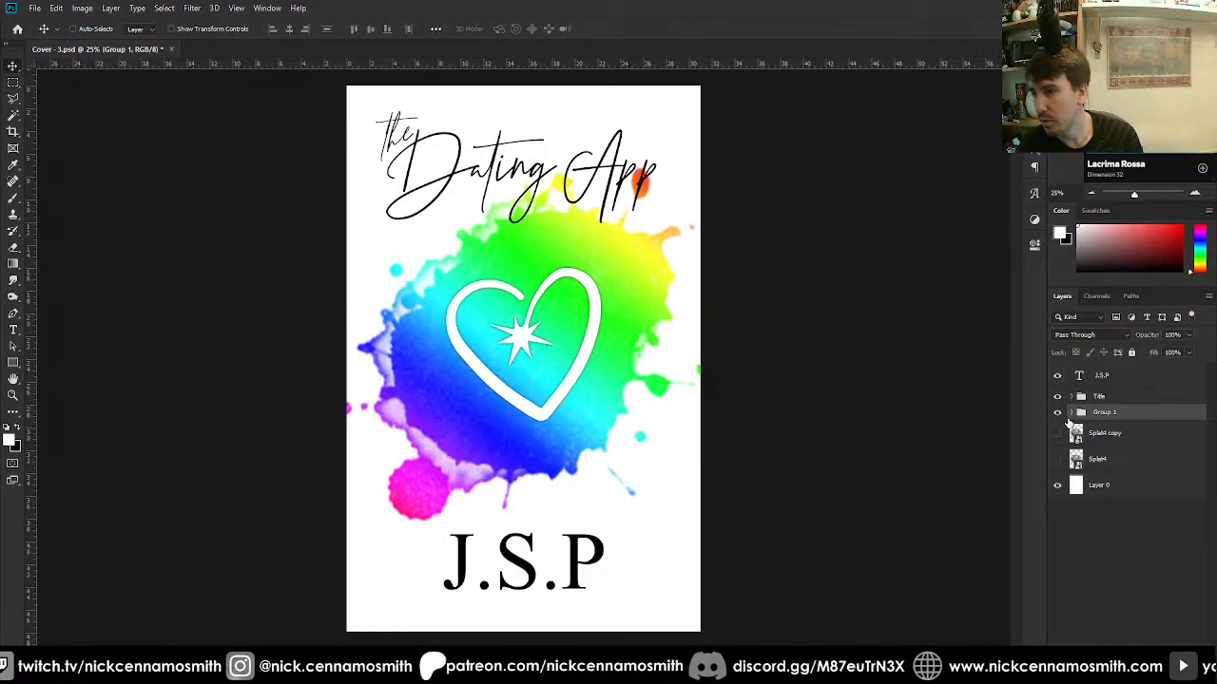
pyautogui.click(1069, 412)
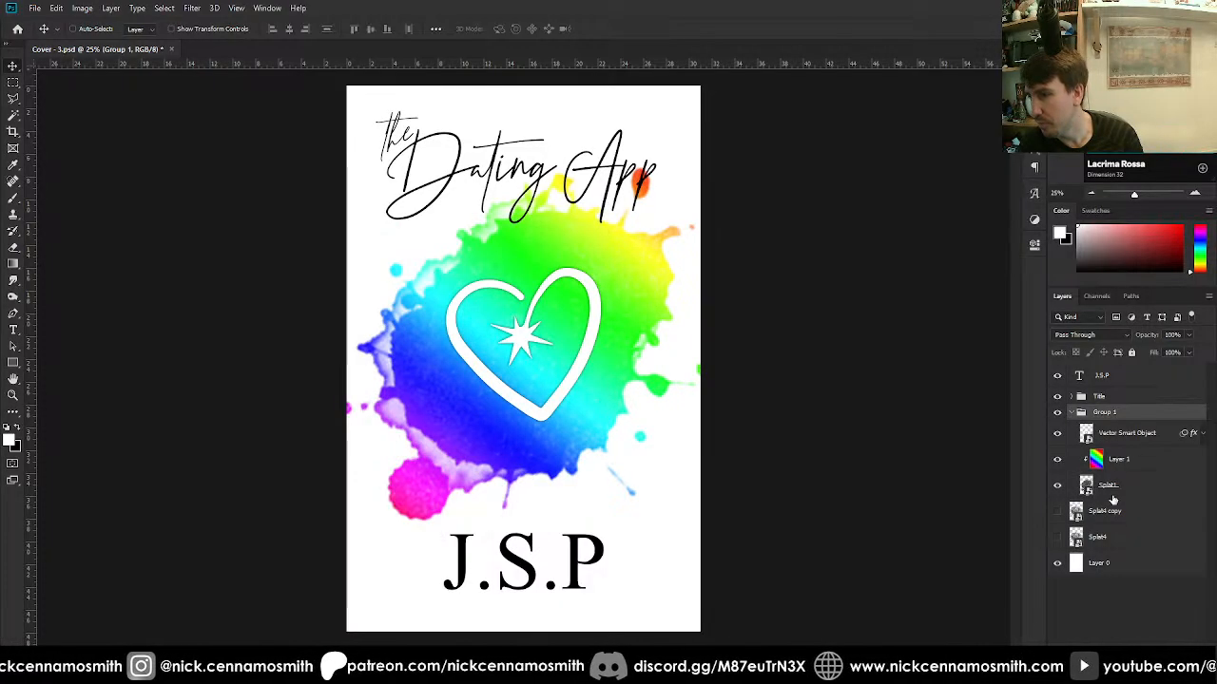
pyautogui.moveTo(1106, 511)
pyautogui.mouseDown()
pyautogui.moveTo(1116, 496)
pyautogui.moveTo(1118, 507)
pyautogui.mouseUp()
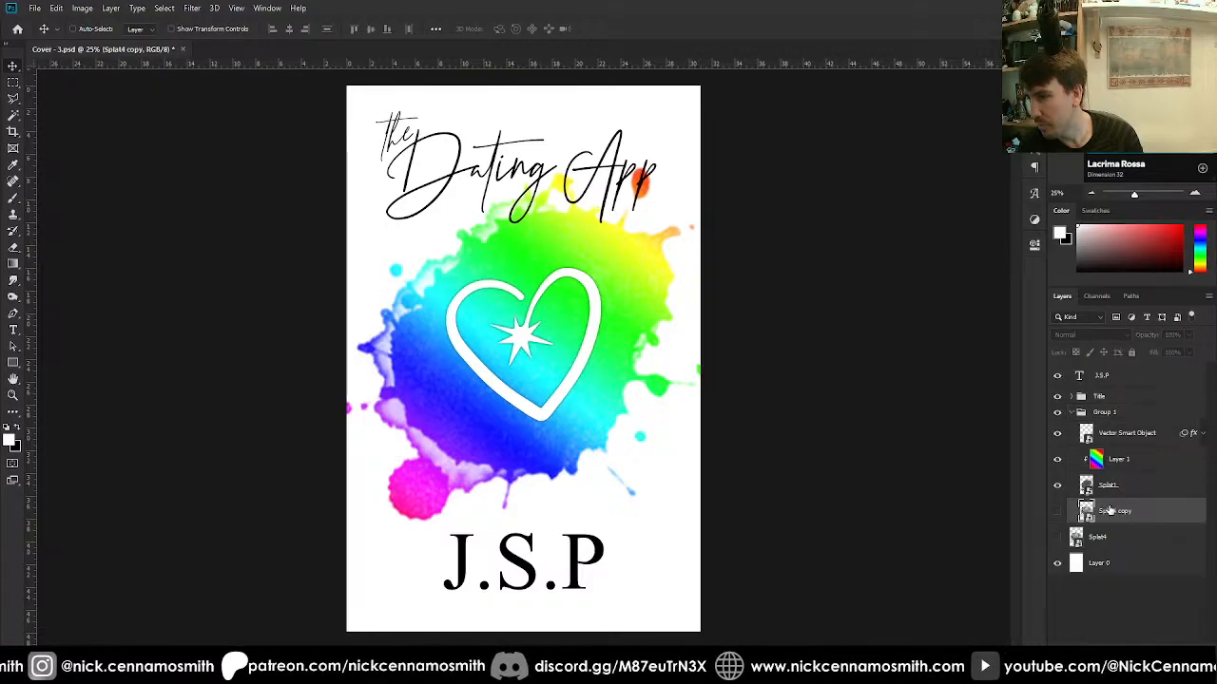
pyautogui.click(1056, 511)
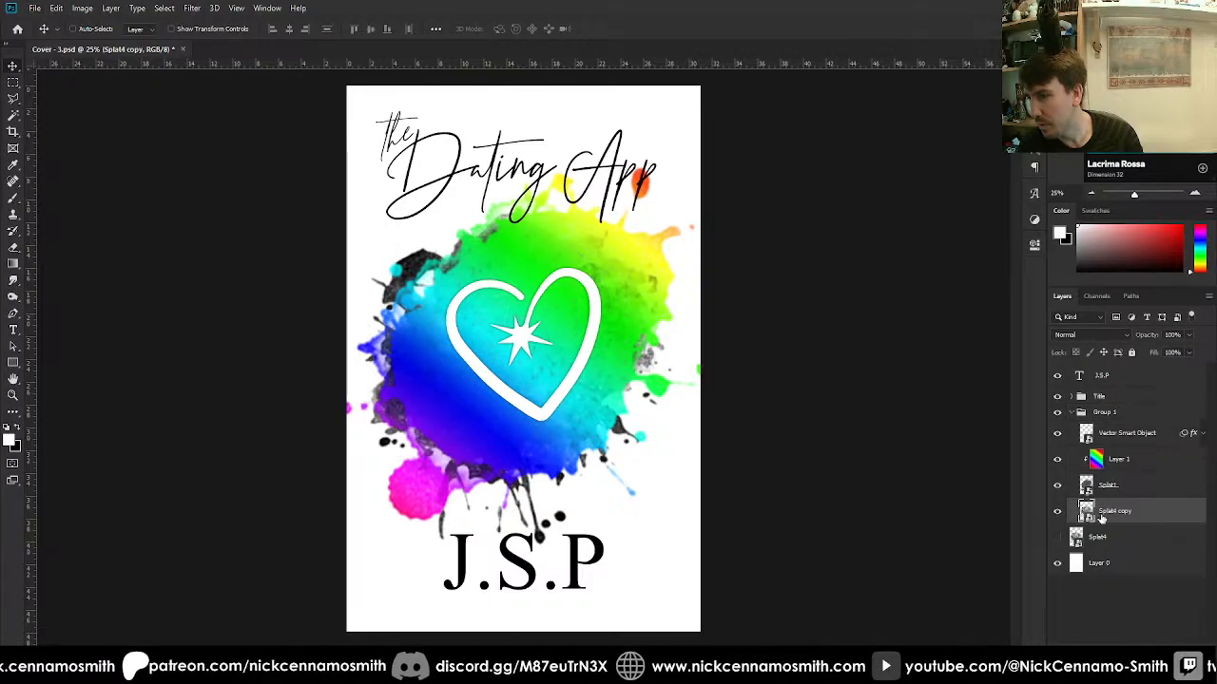
# Duplicate the Layer 1 rainbow gradient, place the duplicate directly above Splat4 copy and clip it to that splat.
pyautogui.click(1127, 463)
pyautogui.hotkey('ctrl', 'j')
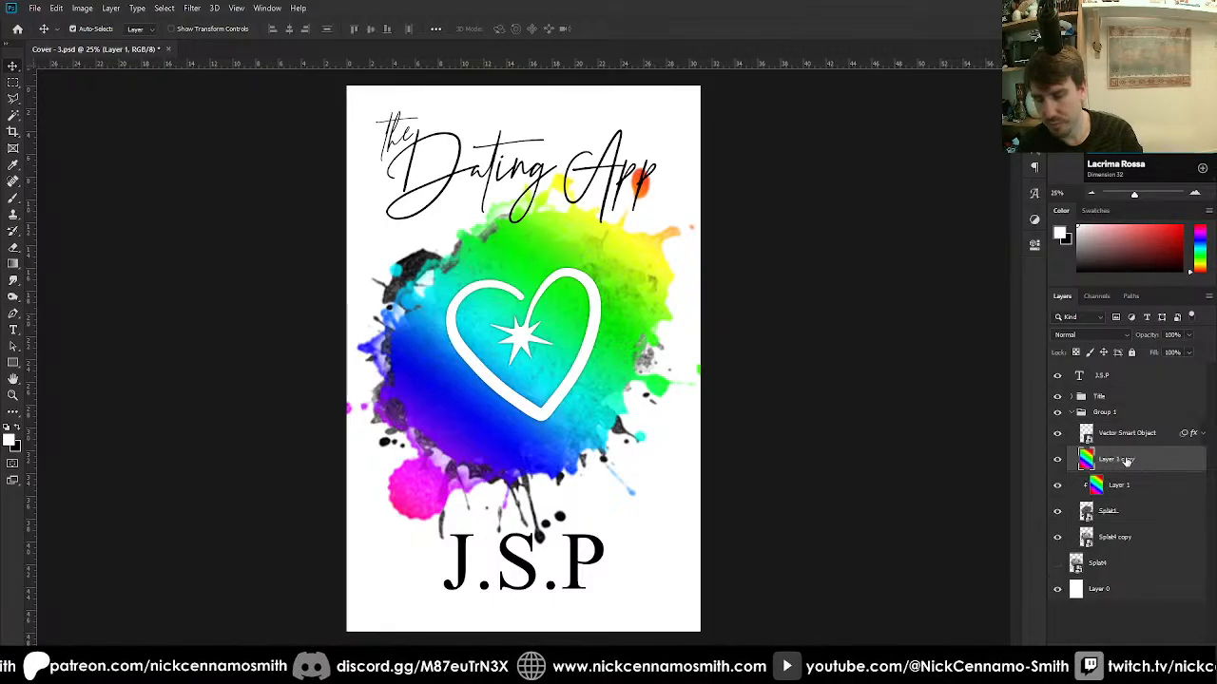
pyautogui.moveTo(1128, 461); pyautogui.dragTo(1119, 526)
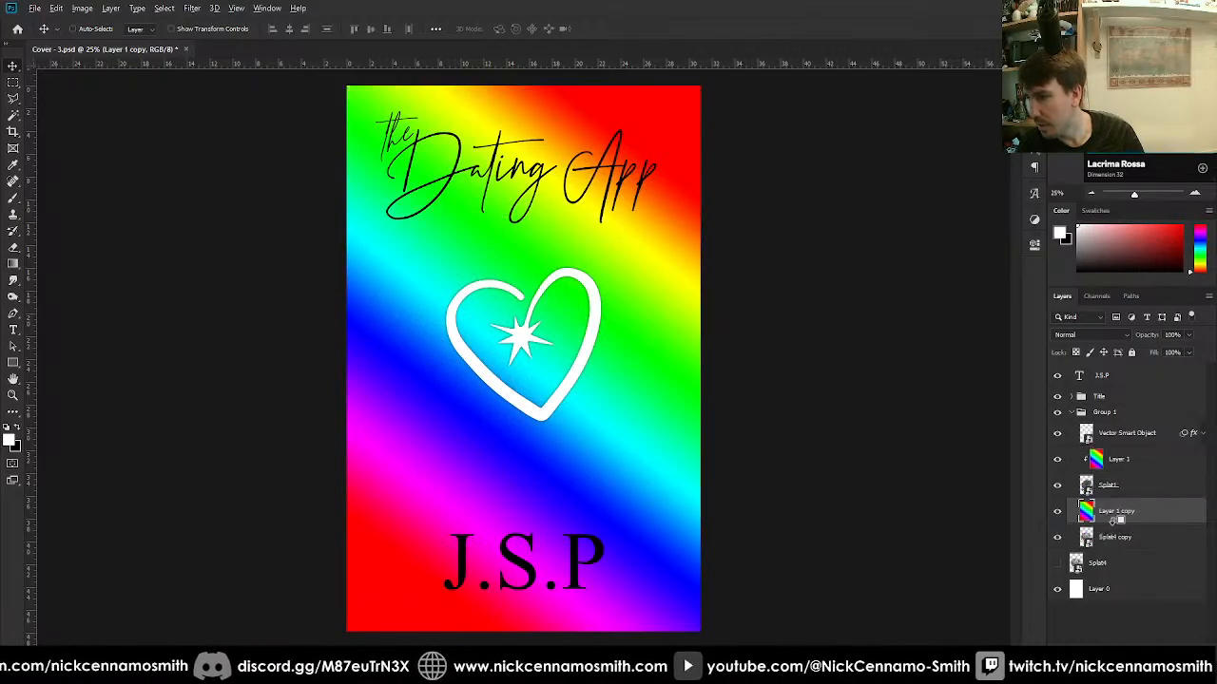
pyautogui.keyDown('alt'); pyautogui.click(1114, 524); pyautogui.keyUp('alt')
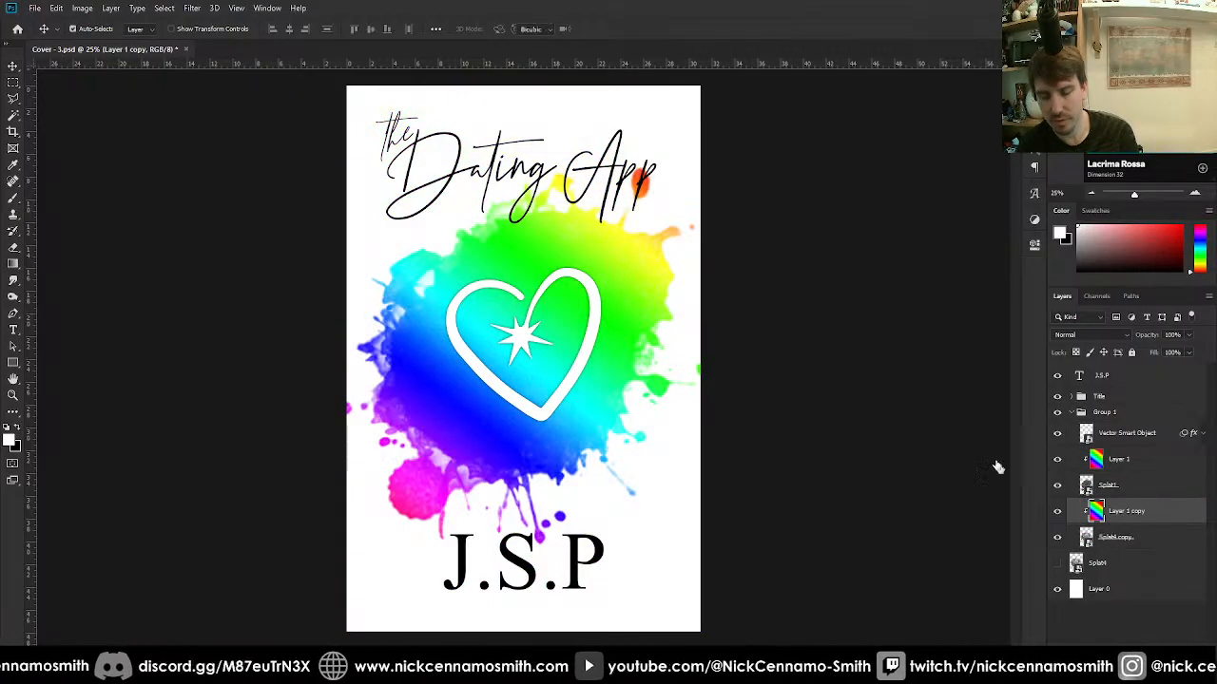
# Flip the duplicated rainbow gradient both ways by transforming it to -100% width and -100% height.
pyautogui.hotkey('ctrl', 't')
pyautogui.moveTo(730, 354); pyautogui.dragTo(152, 349)
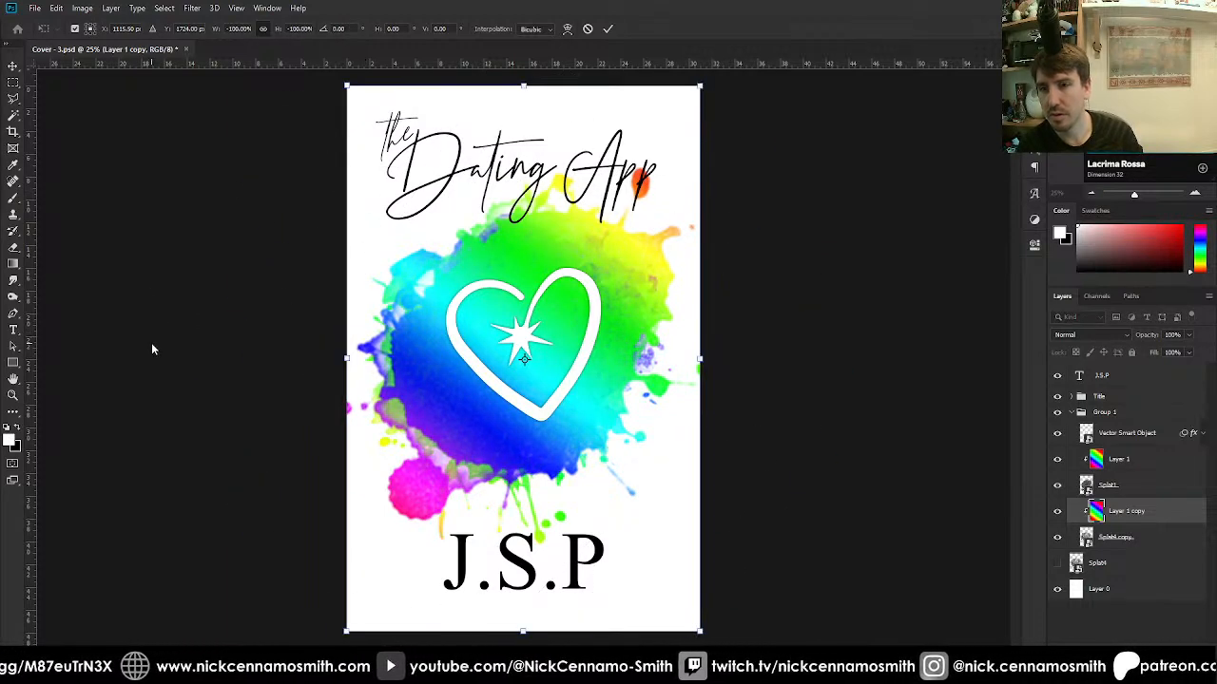
pyautogui.press('Return')
# Try opacity values of 80% and 40% on the Splat1 layer.
pyautogui.click(1167, 488)
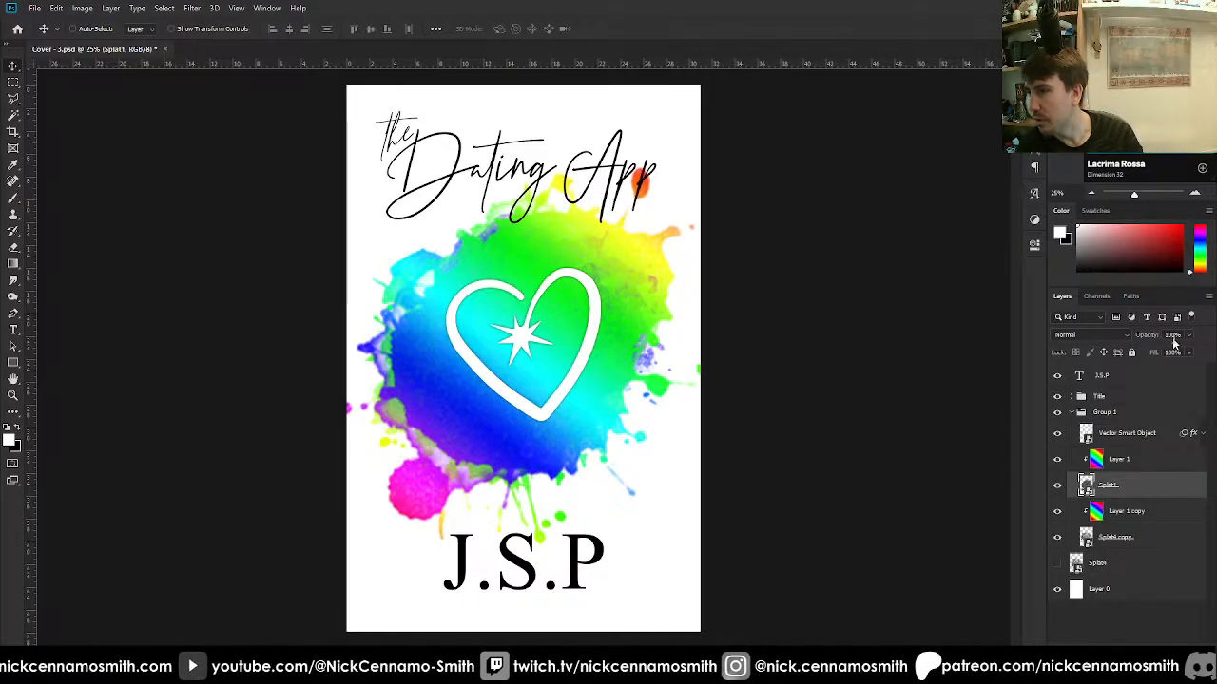
pyautogui.write('80')
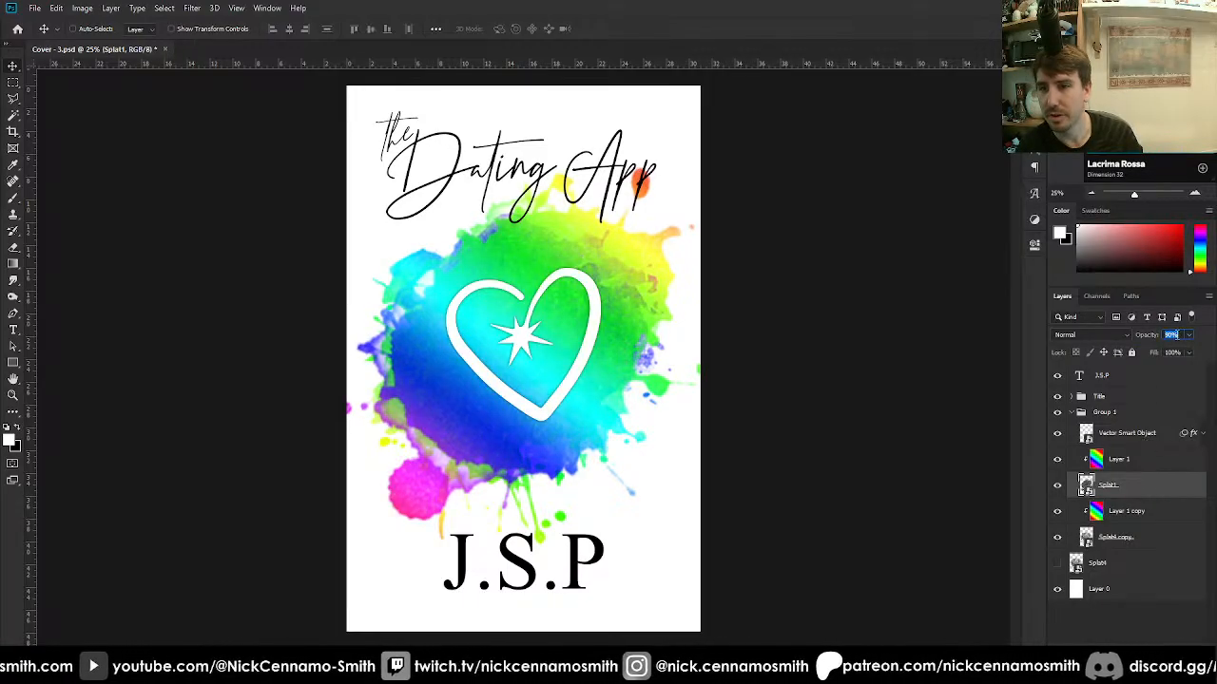
pyautogui.write('40')
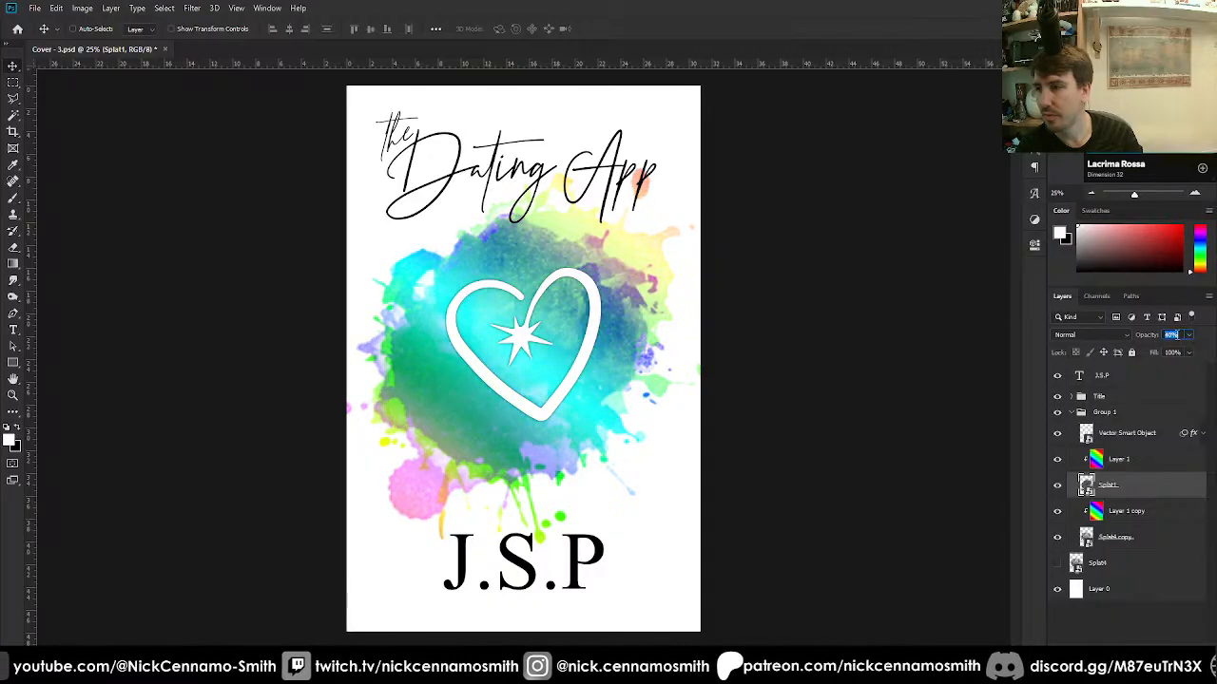
pyautogui.write('80')
pyautogui.press('Return')
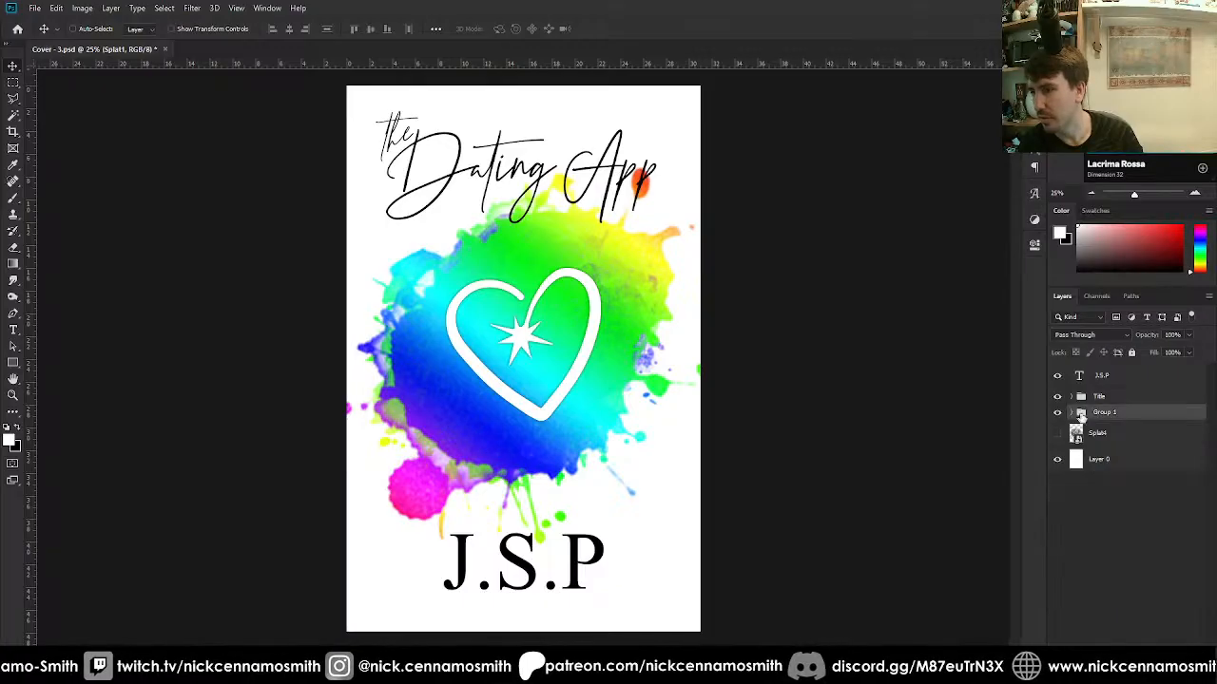
# Scale Group 1 to 86.77% and move it down so the splat sits between the title and J.S.P.
pyautogui.click(1080, 415)
pyautogui.hotkey('ctrl', 't')
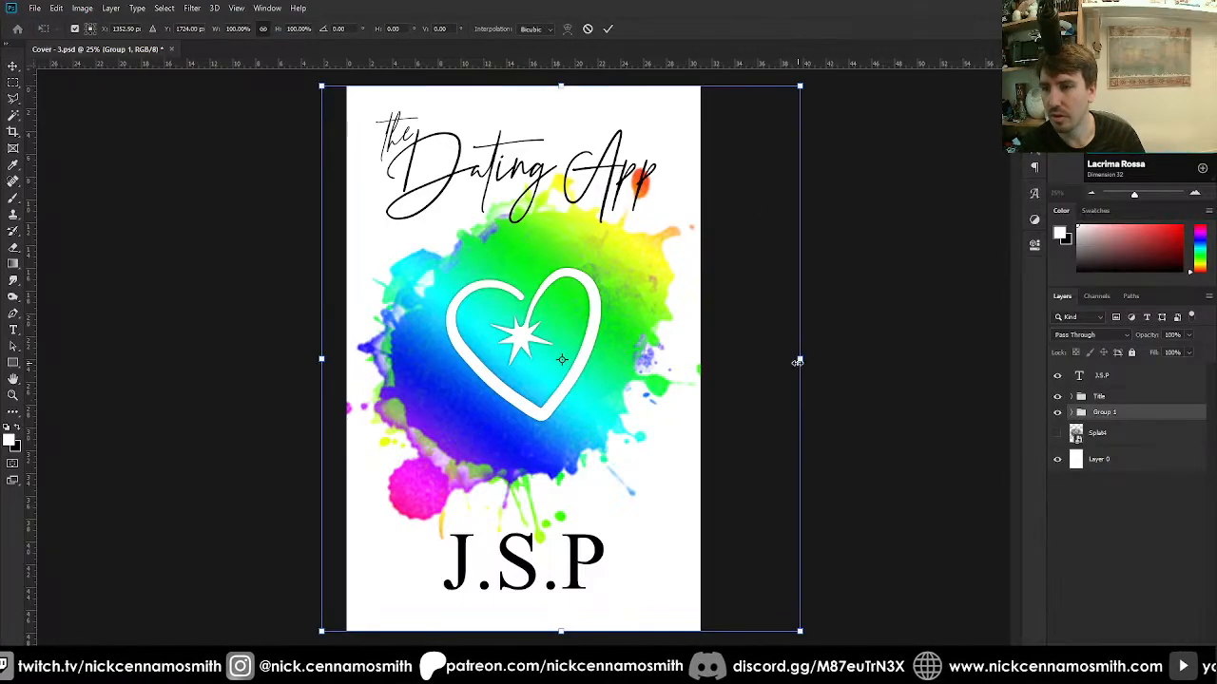
pyautogui.moveTo(796, 359); pyautogui.dragTo(770, 348)
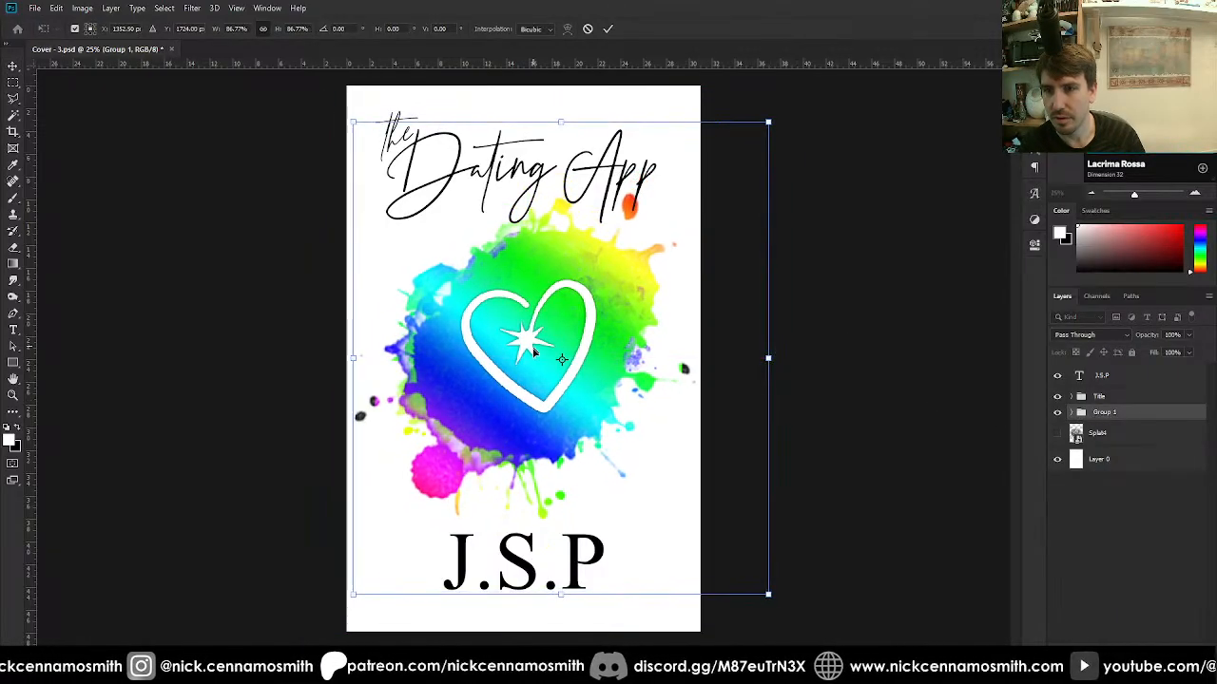
pyautogui.moveTo(532, 346); pyautogui.dragTo(532, 366)
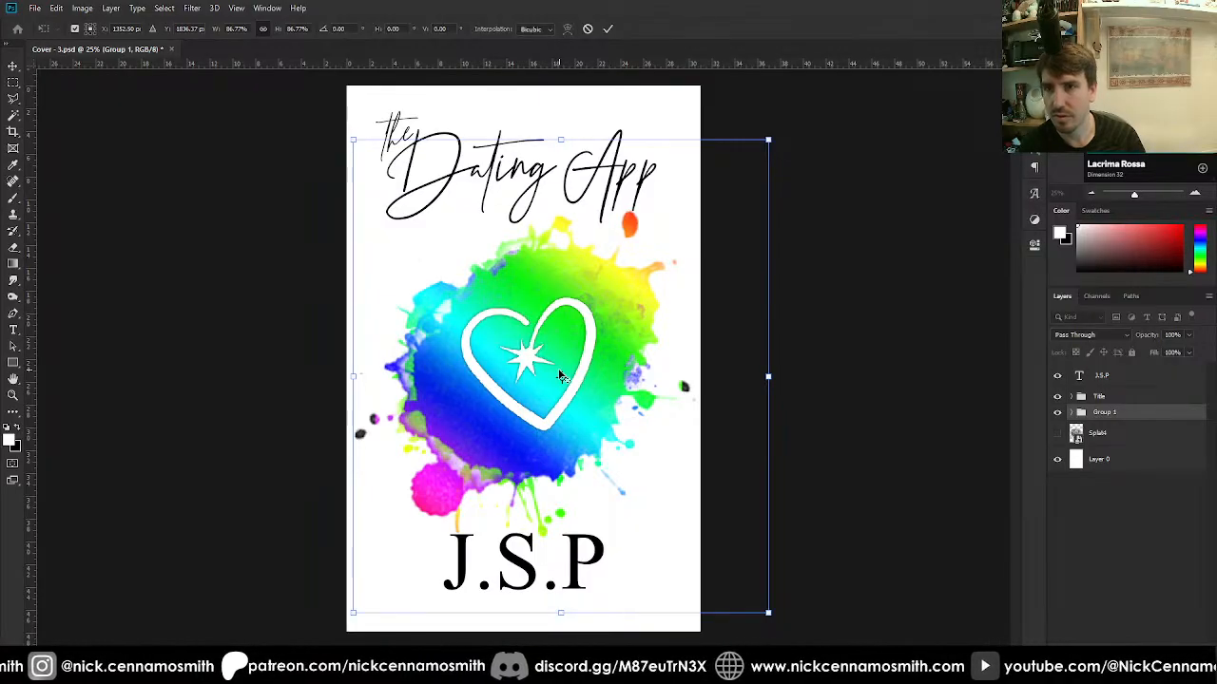
pyautogui.press('Return')
pyautogui.hotkey('ctrl', '-')
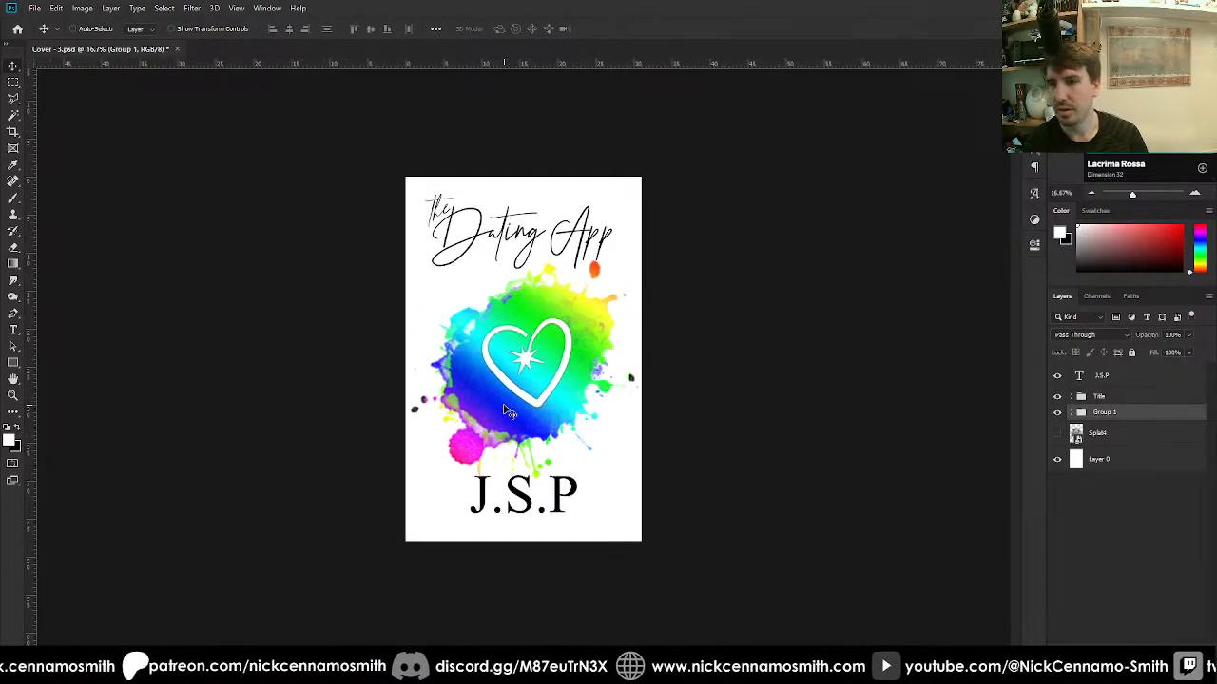
# Move the J.S.P text slightly down and the Title group slightly up, away from the splat.
pyautogui.click(1099, 380)
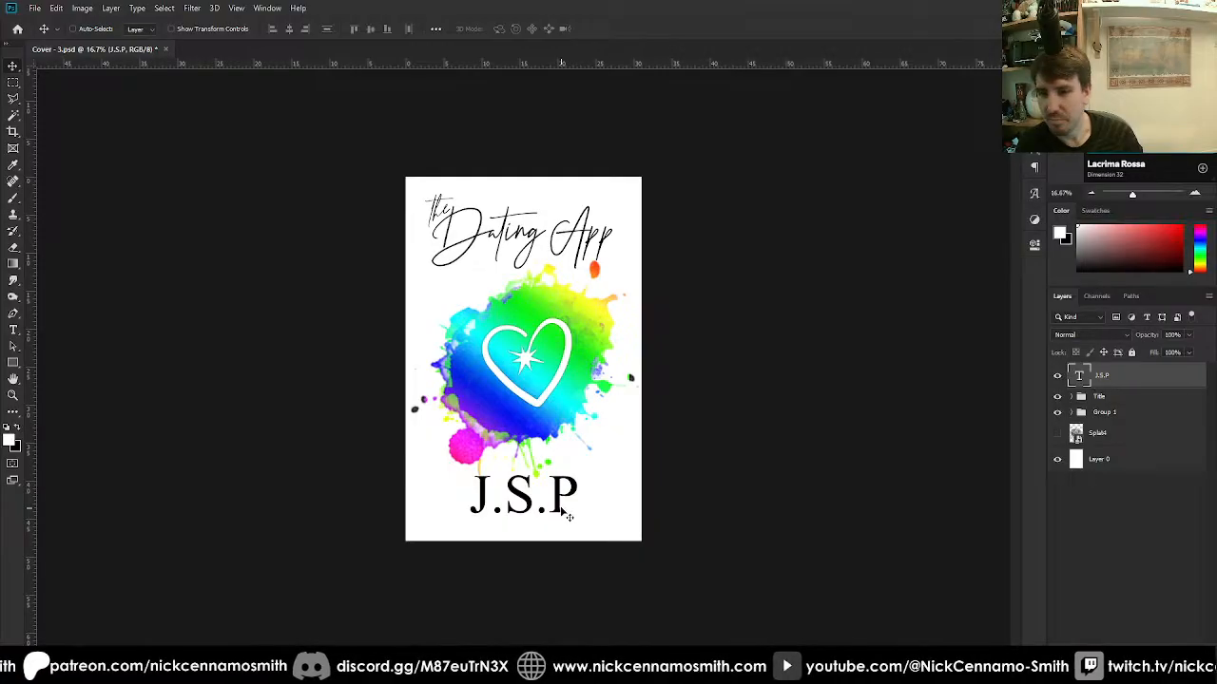
pyautogui.moveTo(678, 497); pyautogui.dragTo(682, 505)
pyautogui.click(1099, 400)
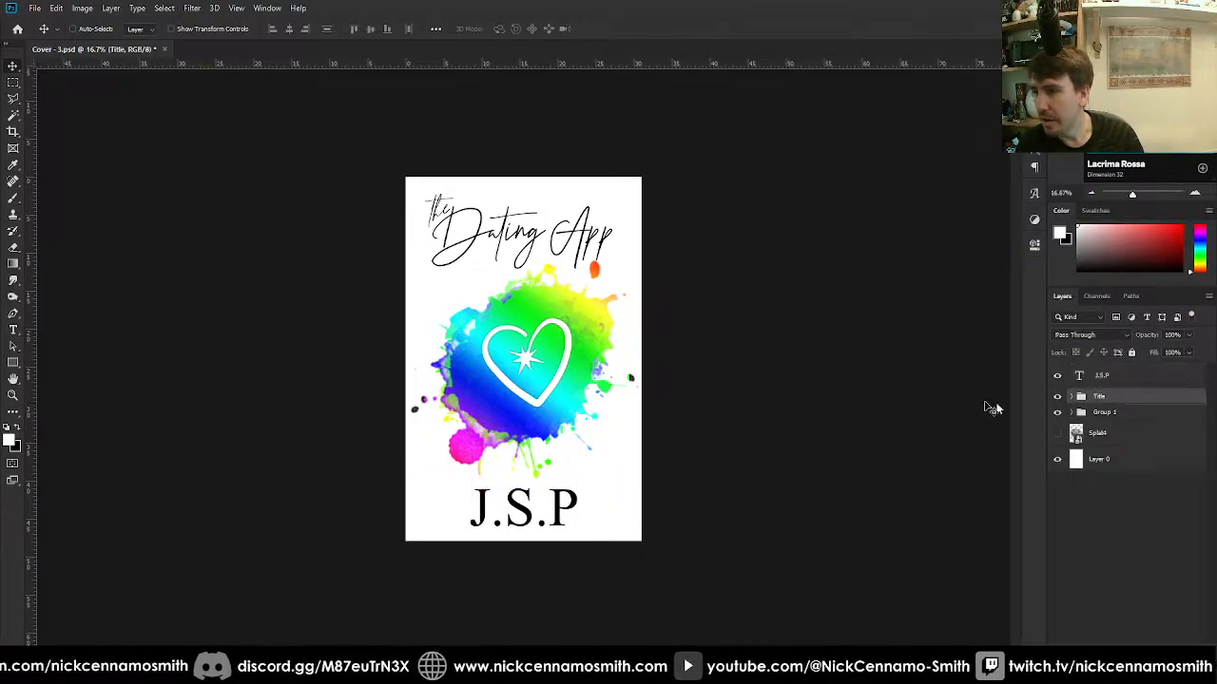
pyautogui.moveTo(543, 233); pyautogui.dragTo(544, 231)
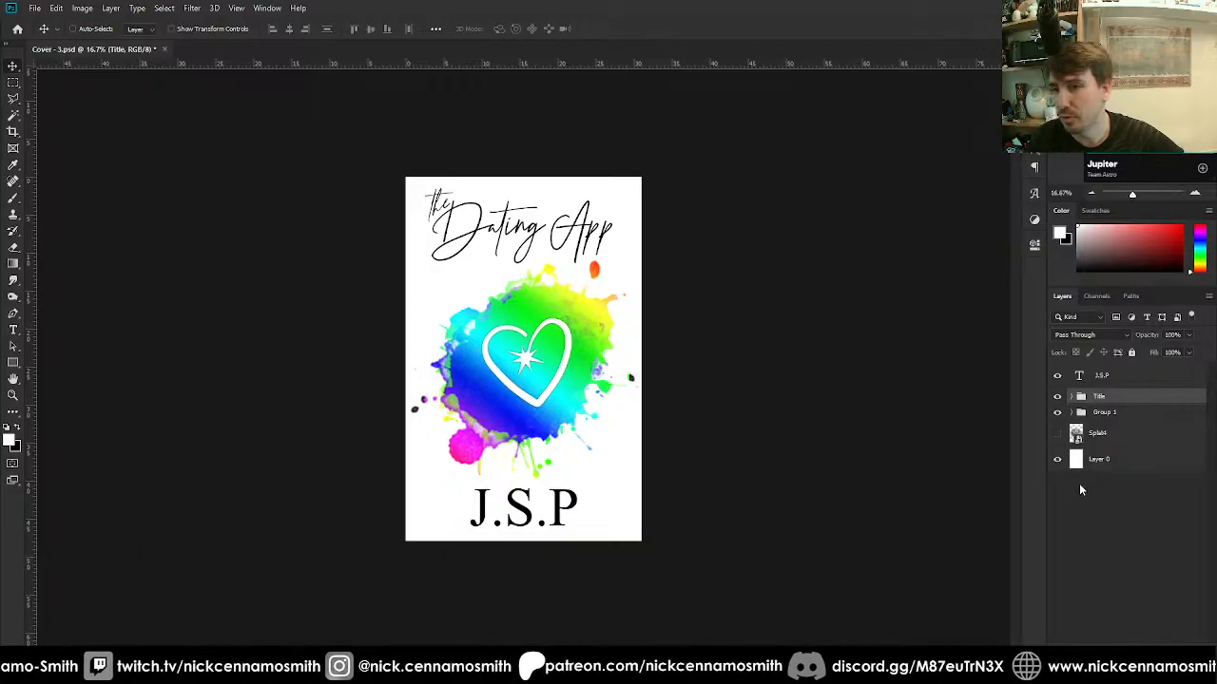
# Enlarge the Layer 1 copy gradient inside Group 1 to the full page width and shift it up over the page.
pyautogui.click(1072, 412)
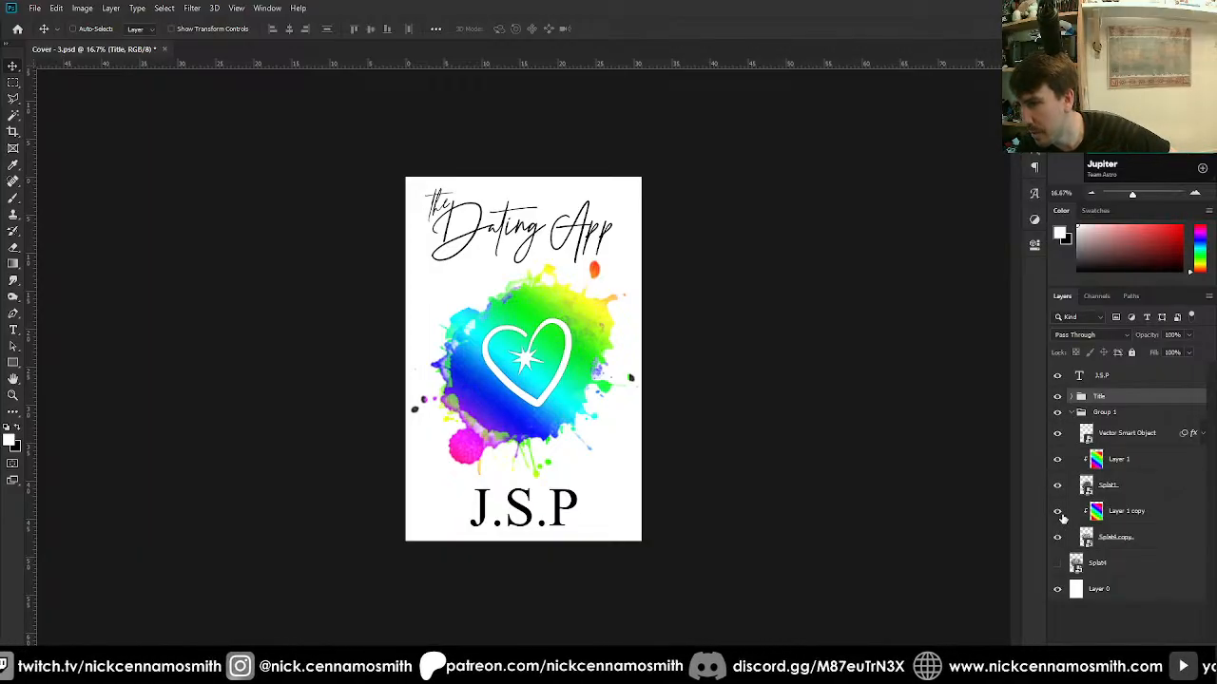
pyautogui.click(1122, 512)
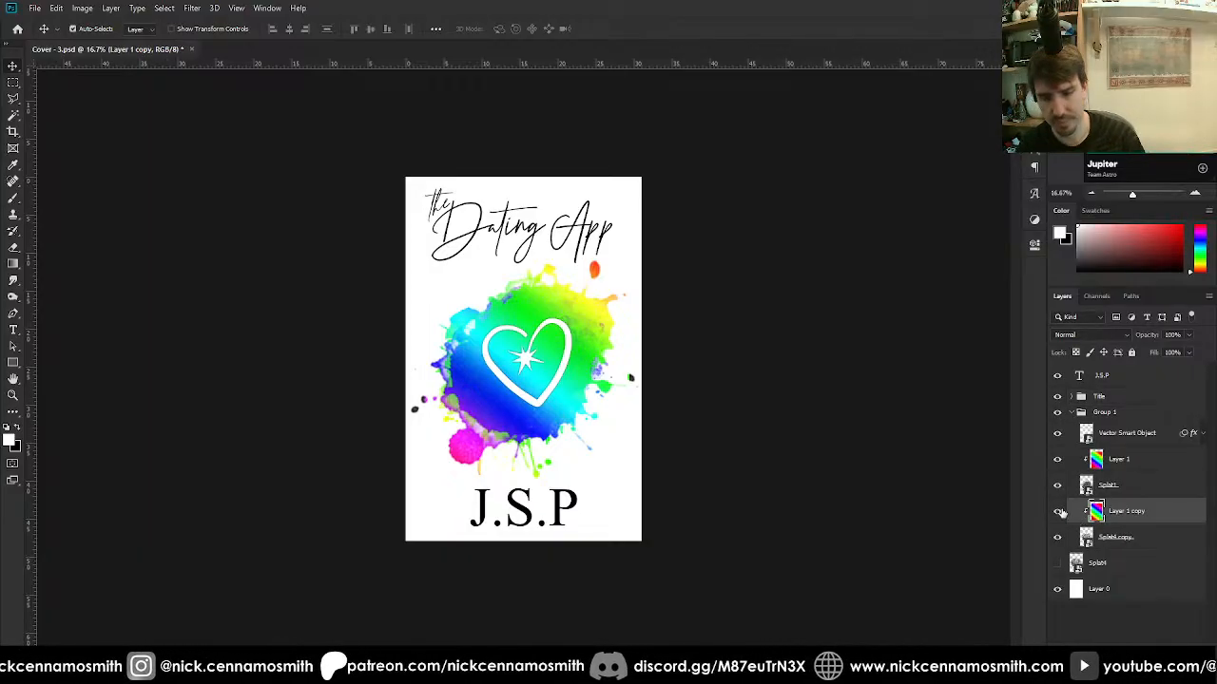
pyautogui.hotkey('ctrl', 't')
pyautogui.moveTo(628, 371); pyautogui.dragTo(644, 371)
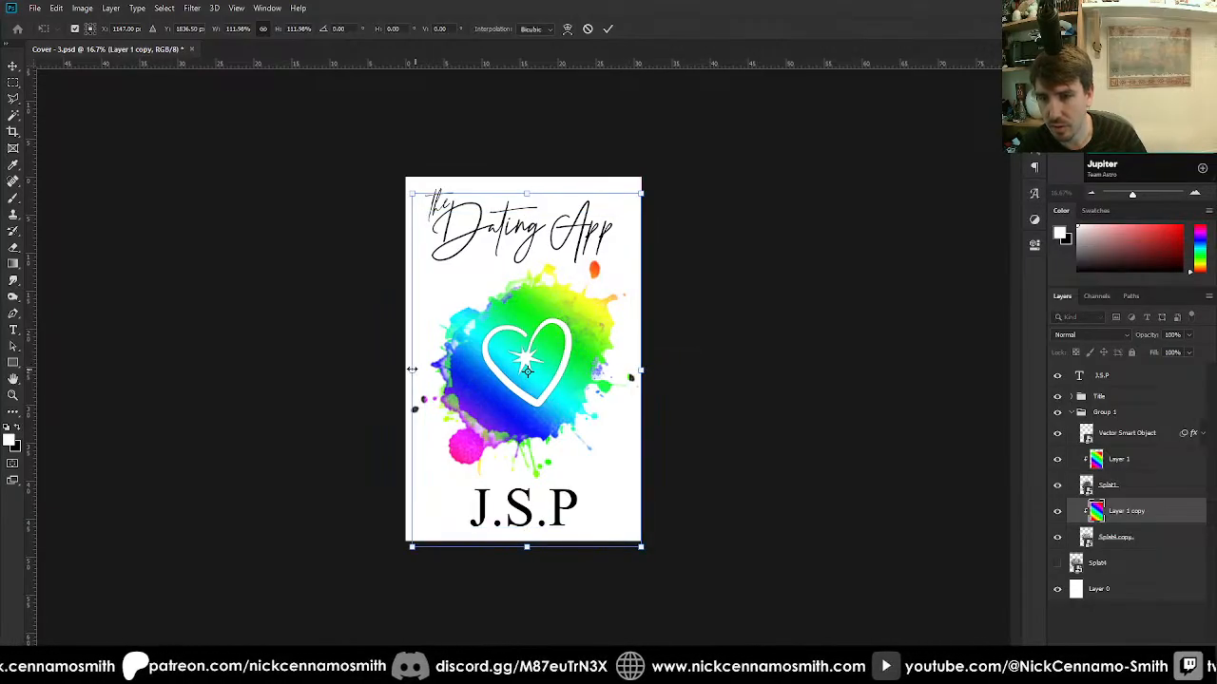
pyautogui.moveTo(412, 369); pyautogui.dragTo(405, 368)
pyautogui.moveTo(522, 317); pyautogui.dragTo(523, 304)
pyautogui.press('Return')
# Enlarge the original Layer 1 gradient to the full page width and shift it up so it covers the outer splatters.
pyautogui.click(1126, 466)
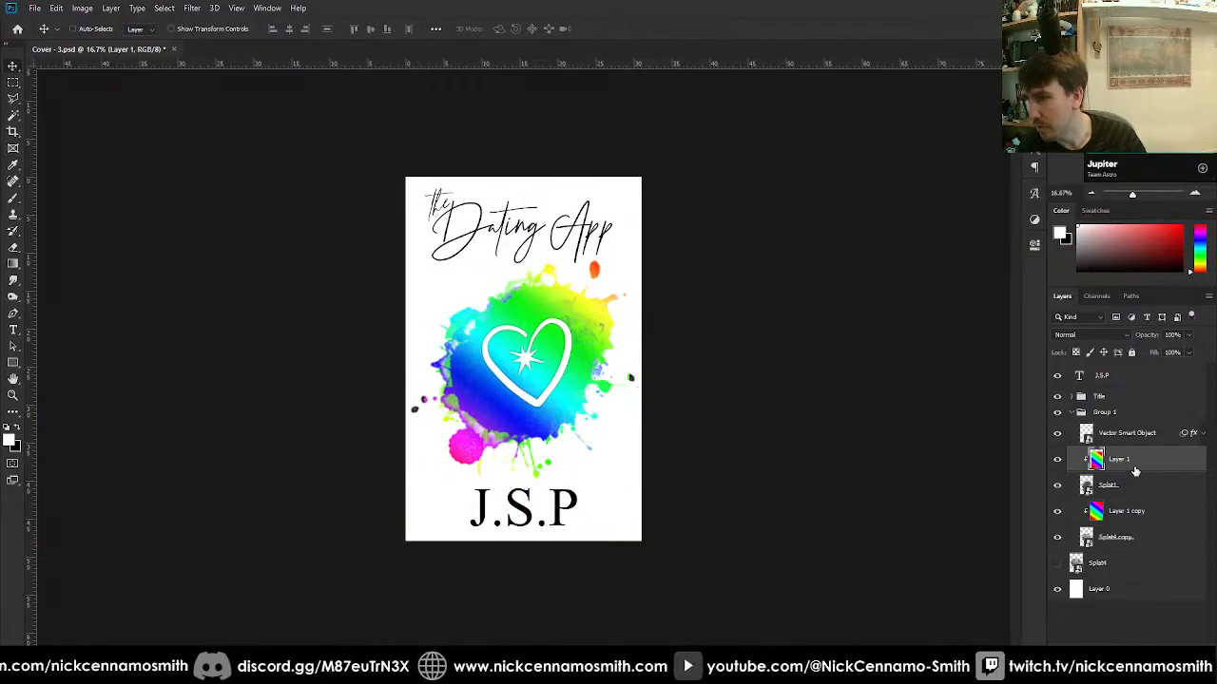
pyautogui.hotkey('ctrl', 't')
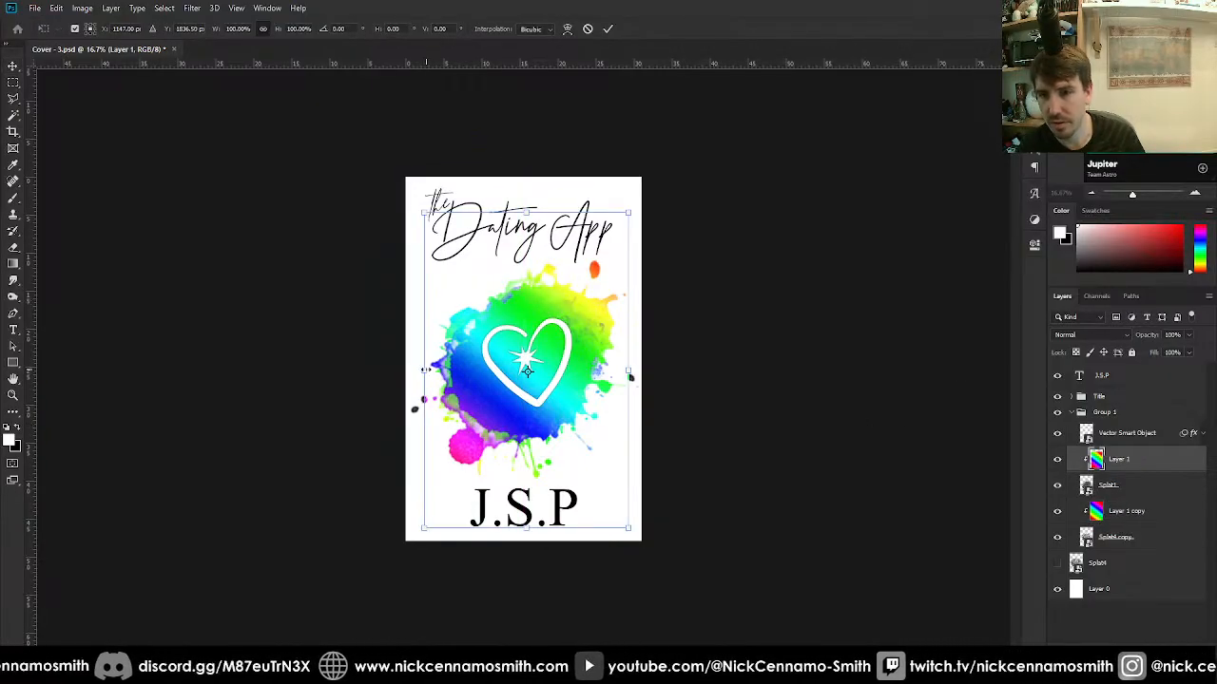
pyautogui.moveTo(407, 369); pyautogui.dragTo(406, 370)
pyautogui.moveTo(629, 371); pyautogui.dragTo(643, 371)
pyautogui.moveTo(537, 371); pyautogui.dragTo(538, 359)
pyautogui.press('Return')
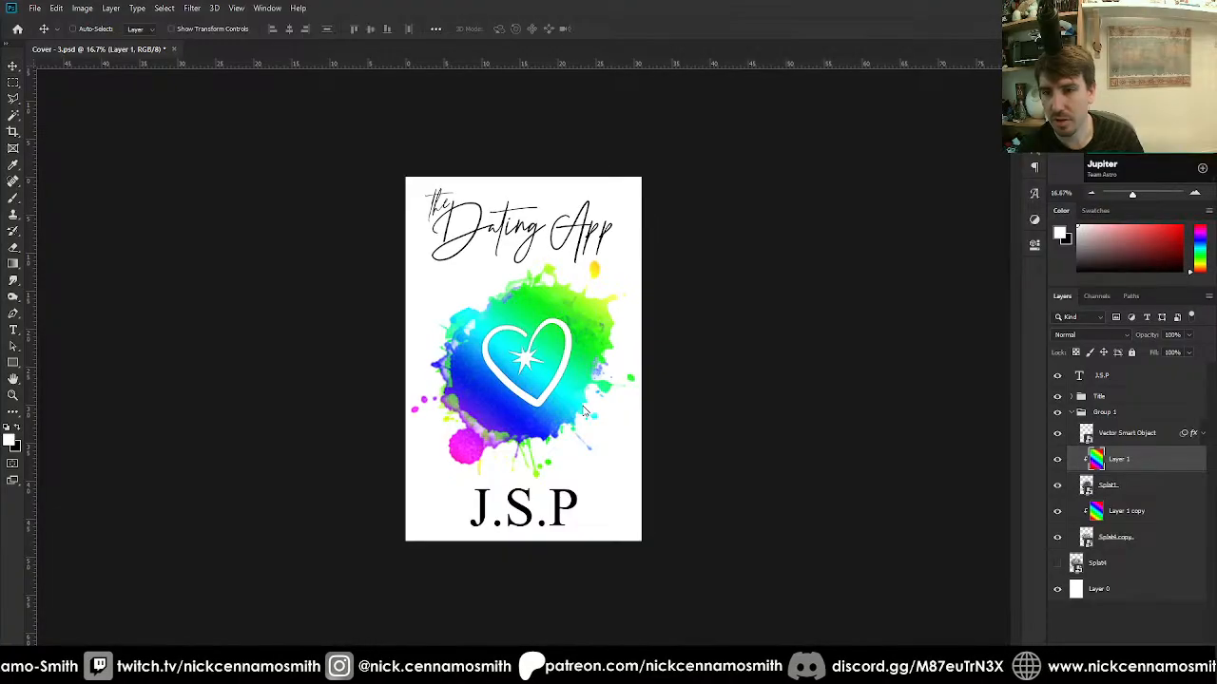
# Place the Splat9 ink image at the rainbow splat's lower right, rotated -87.34° and scaled to 1592.40%, and order it beneath Splat4 copy.
pyautogui.moveTo(525, 362); pyautogui.dragTo(632, 434)
pyautogui.moveTo(641, 378); pyautogui.dragTo(546, 249)
pyautogui.moveTo(523, 366); pyautogui.dragTo(575, 416)
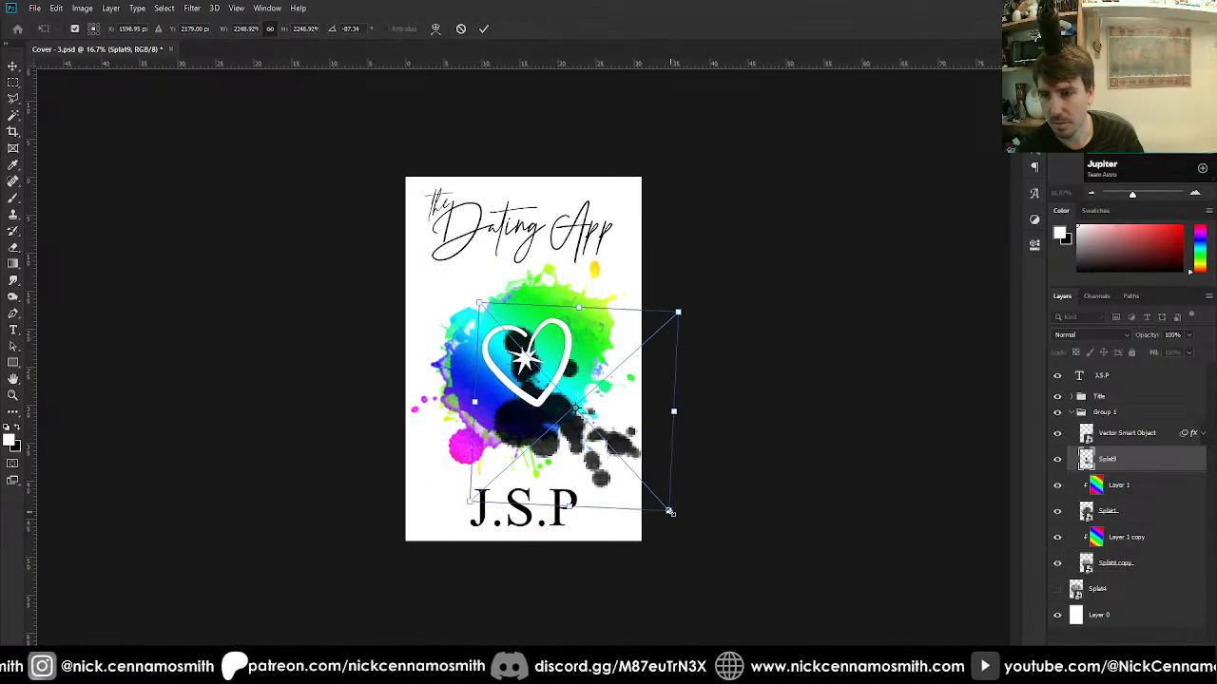
pyautogui.moveTo(669, 511); pyautogui.dragTo(615, 450)
pyautogui.moveTo(546, 404); pyautogui.dragTo(578, 458)
pyautogui.press('Return')
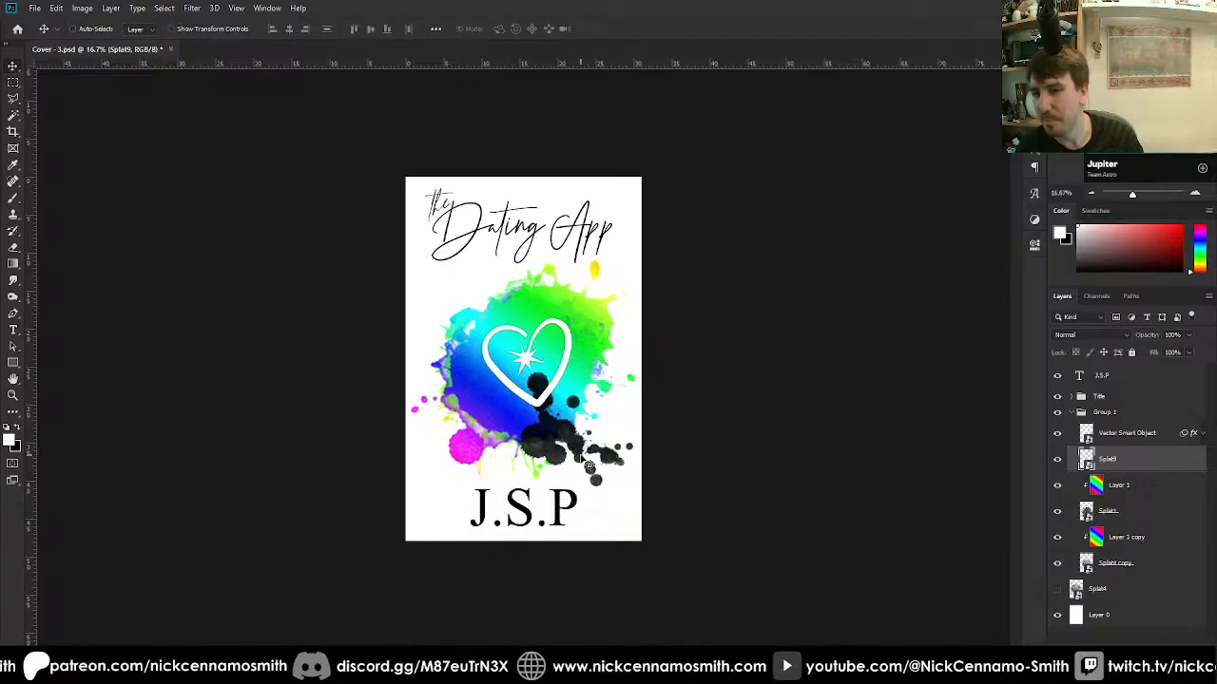
pyautogui.moveTo(1118, 460); pyautogui.dragTo(1157, 574)
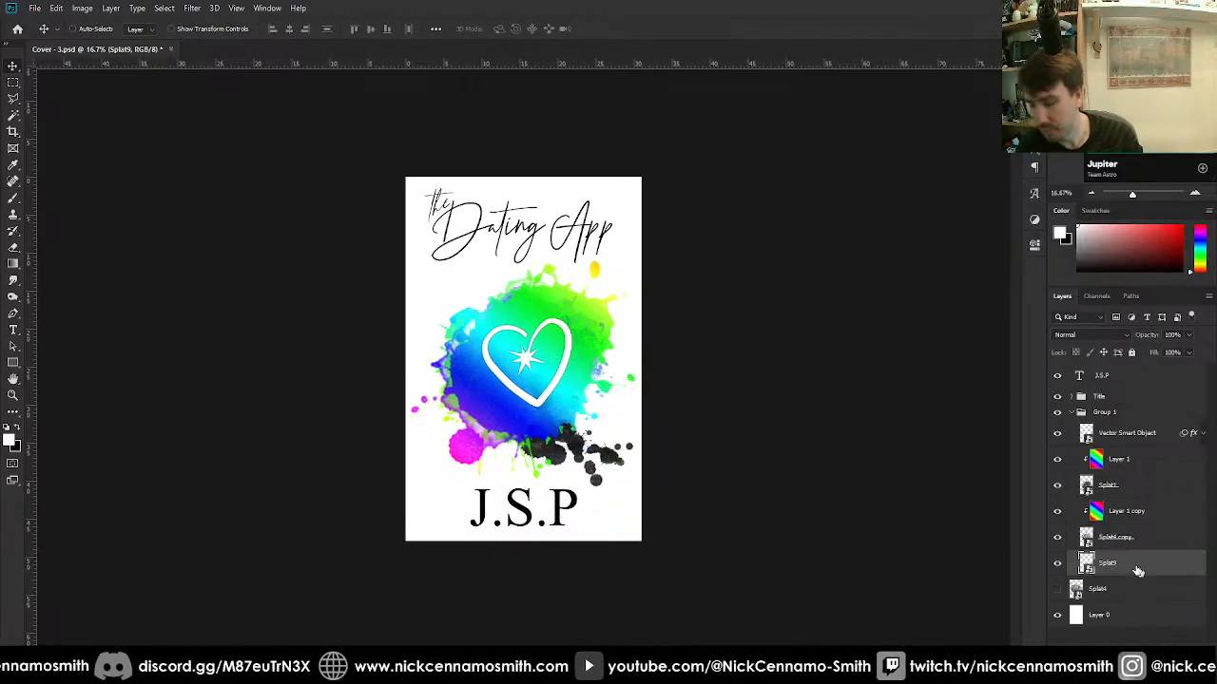
# Duplicate Splat9 to the rainbow splat's upper left and rotate the duplicate so its blots follow the splat's edge.
pyautogui.moveTo(551, 443); pyautogui.dragTo(470, 333)
pyautogui.hotkey('ctrl', 't')
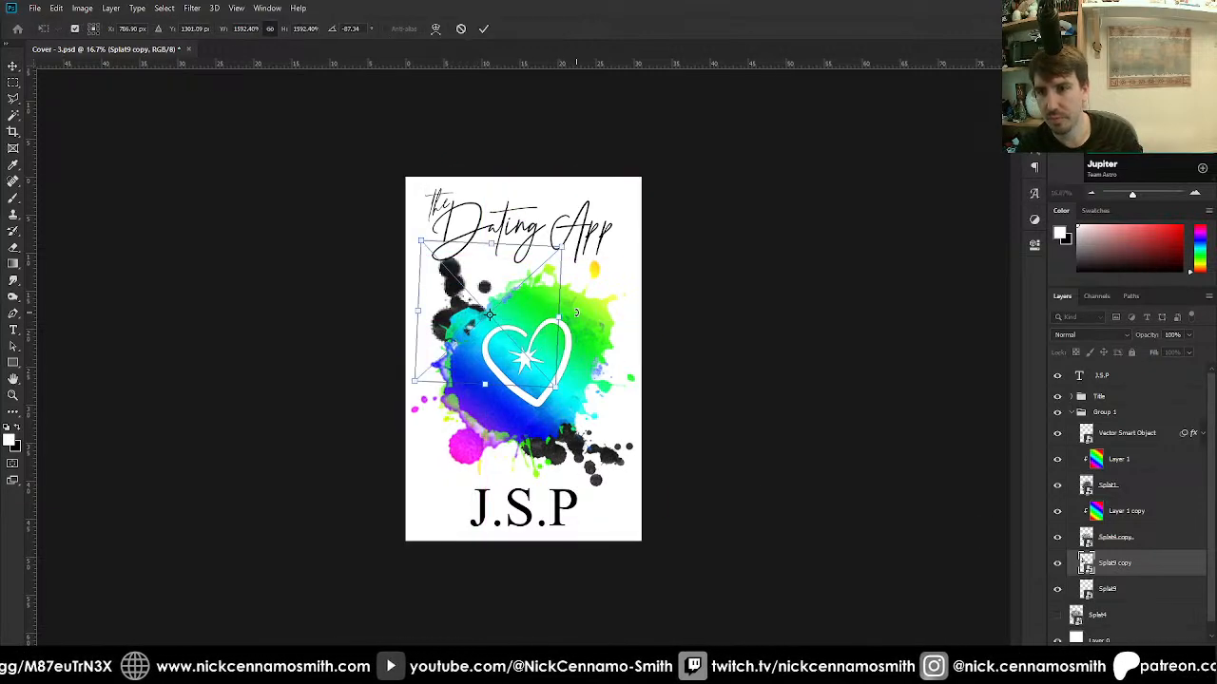
pyautogui.moveTo(485, 449); pyautogui.dragTo(501, 472)
pyautogui.moveTo(484, 288); pyautogui.dragTo(472, 302)
pyautogui.press('Return')
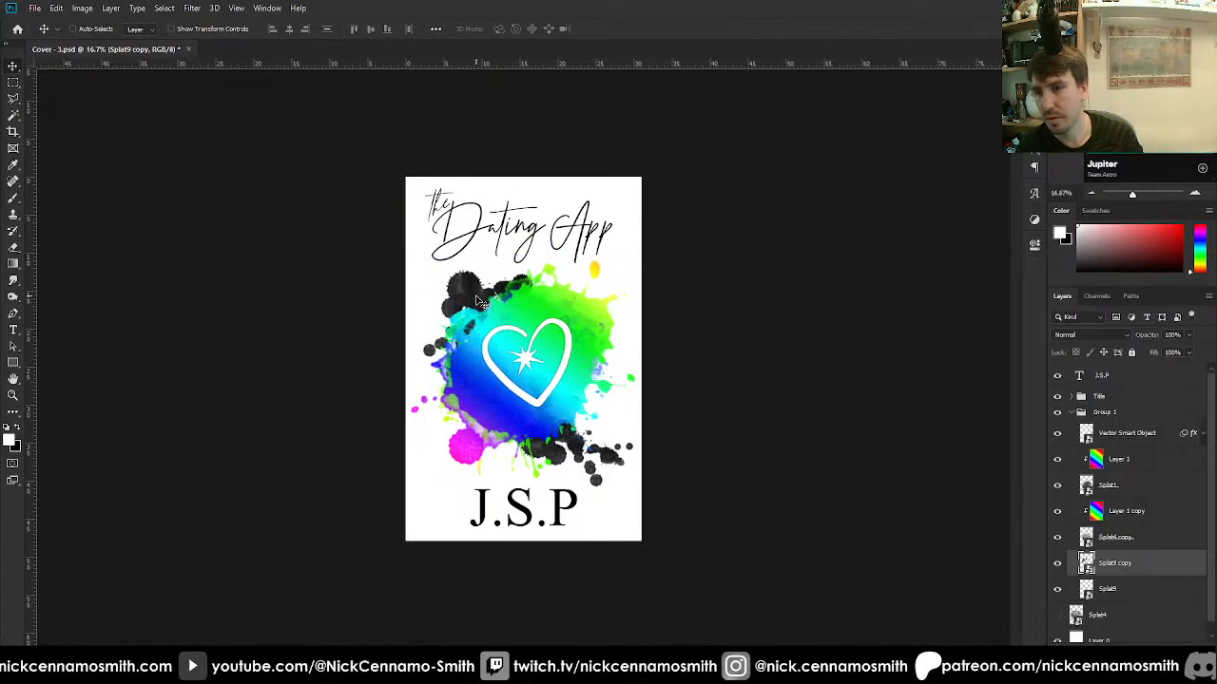
# Merge Splat9 and its duplicate into one layer and convert it to a Smart Object.
pyautogui.click(1155, 586)
pyautogui.press('Delete')
pyautogui.rightClick(1122, 568)
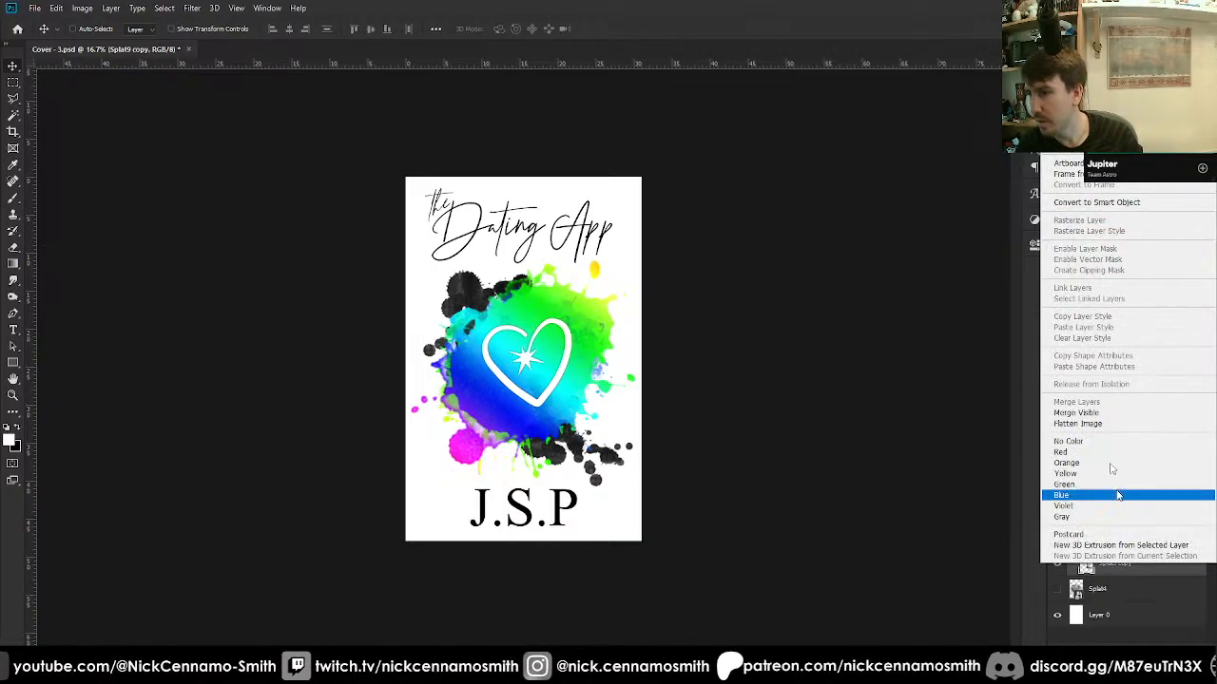
pyautogui.click(1127, 206)
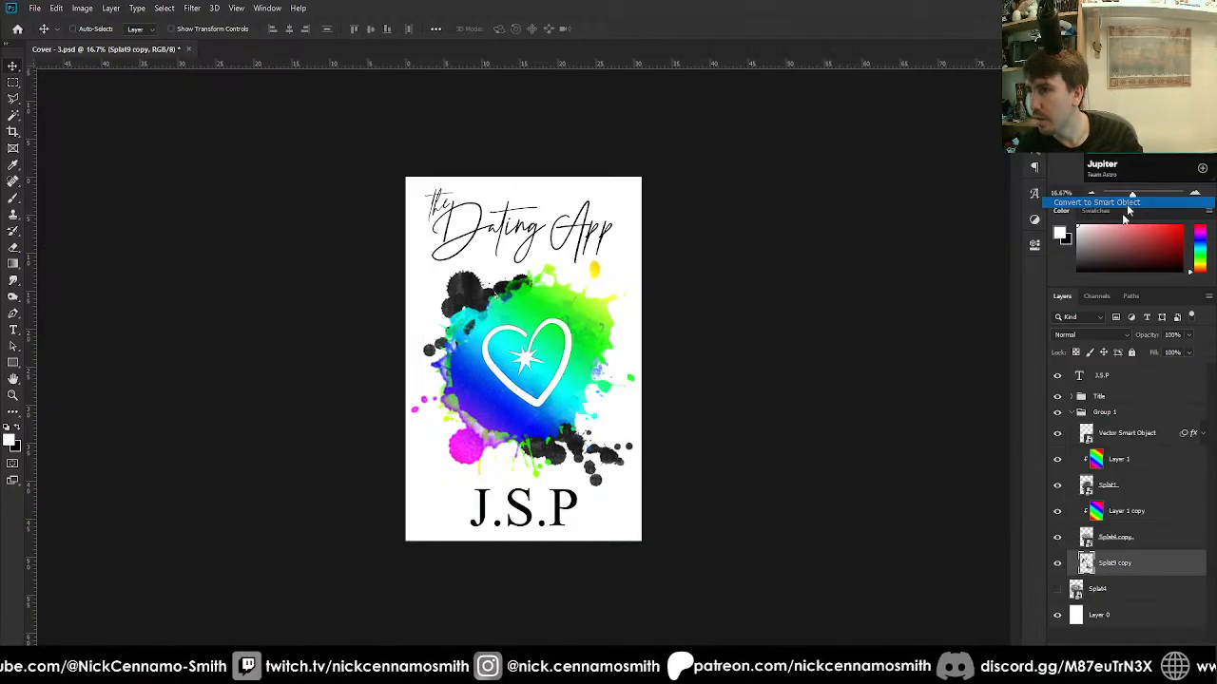
# Duplicate the Layer 1 copy gradient, place the duplicate directly above Splat9 copy and clip it to that splat layer.
pyautogui.click(1145, 510)
pyautogui.hotkey('ctrl', 'j')
pyautogui.moveTo(1145, 512); pyautogui.dragTo(1144, 576)
pyautogui.keyDown('alt'); pyautogui.click(1107, 576); pyautogui.keyUp('alt')
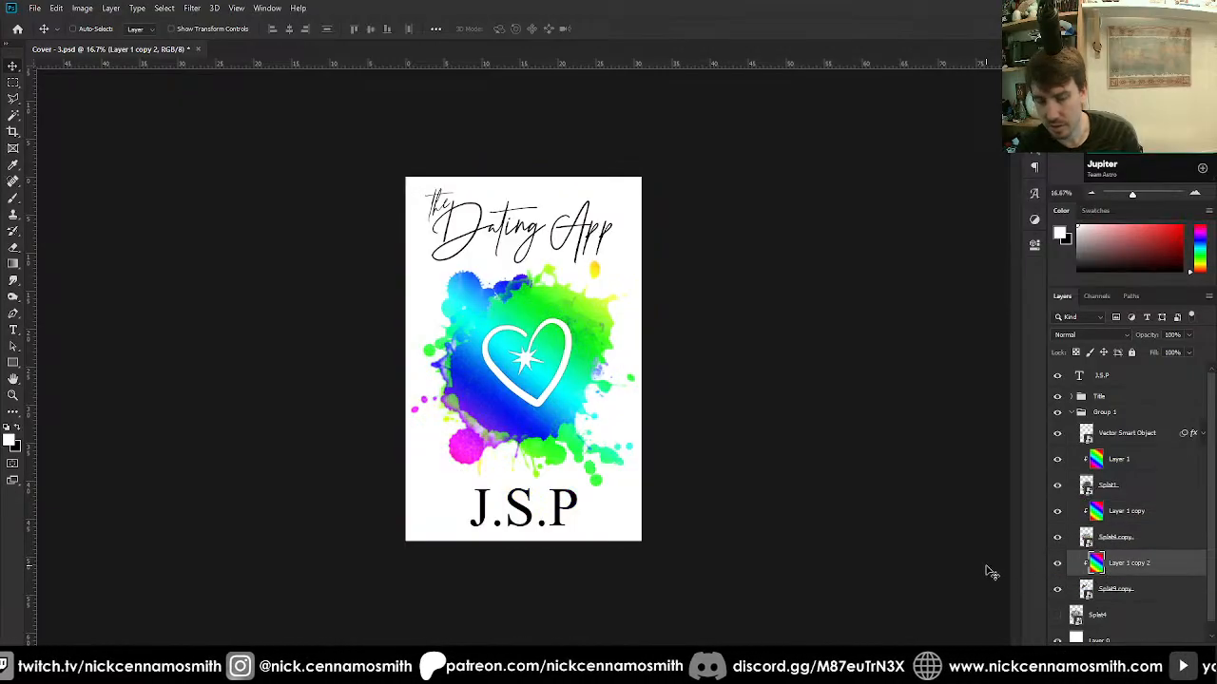
# Rotate the Layer 1 copy 2 gradient a quarter turn and enlarge it to cover the outer blots below the rainbow splat.
pyautogui.hotkey('ctrl', 't')
pyautogui.moveTo(659, 362); pyautogui.dragTo(524, 209)
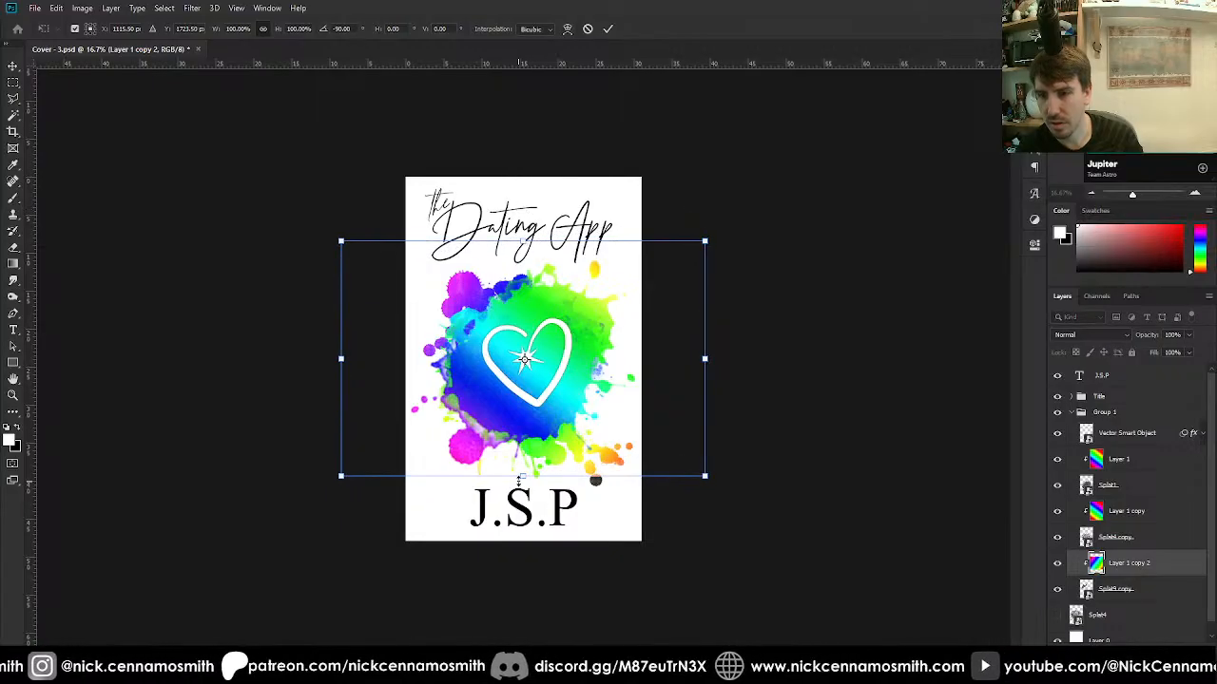
pyautogui.moveTo(523, 476); pyautogui.dragTo(526, 513)
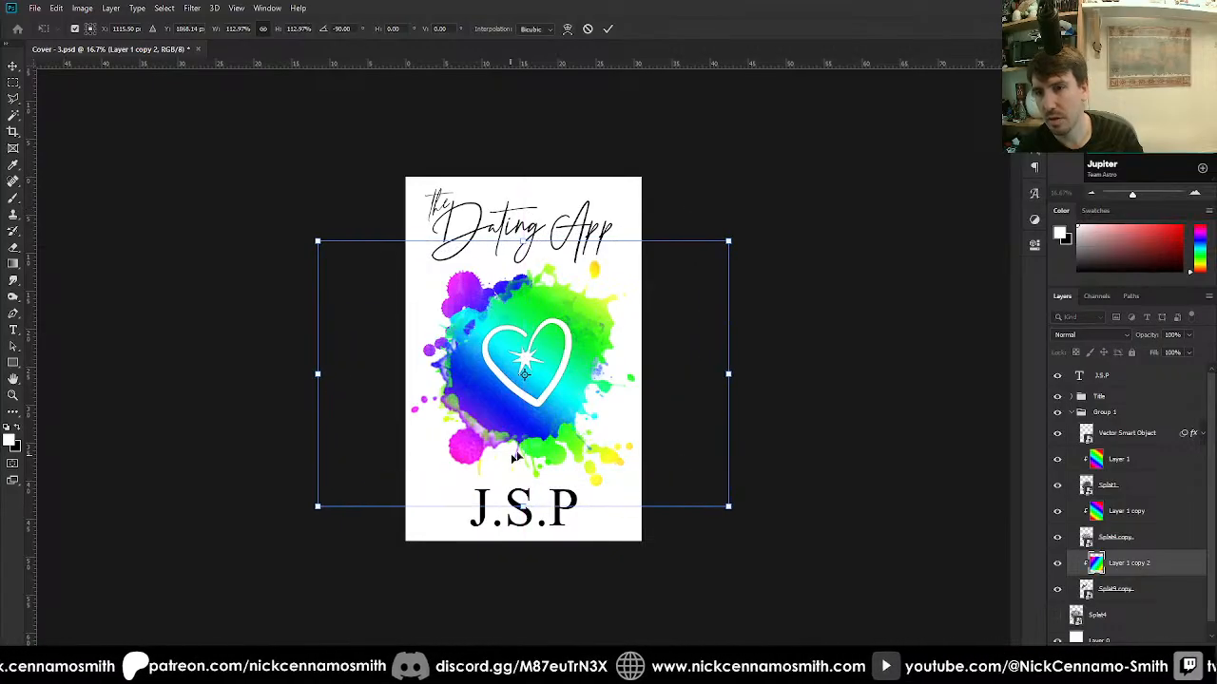
pyautogui.moveTo(751, 375); pyautogui.dragTo(38, 333)
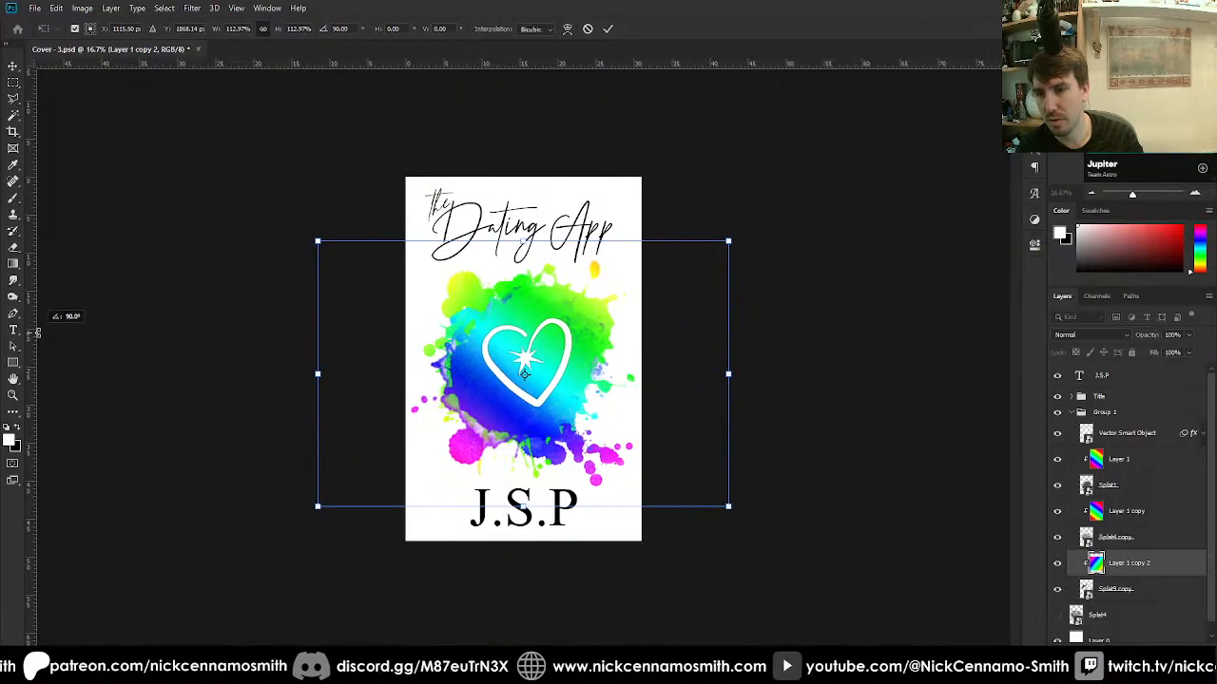
pyautogui.moveTo(521, 241); pyautogui.dragTo(537, 513)
pyautogui.press('Return')
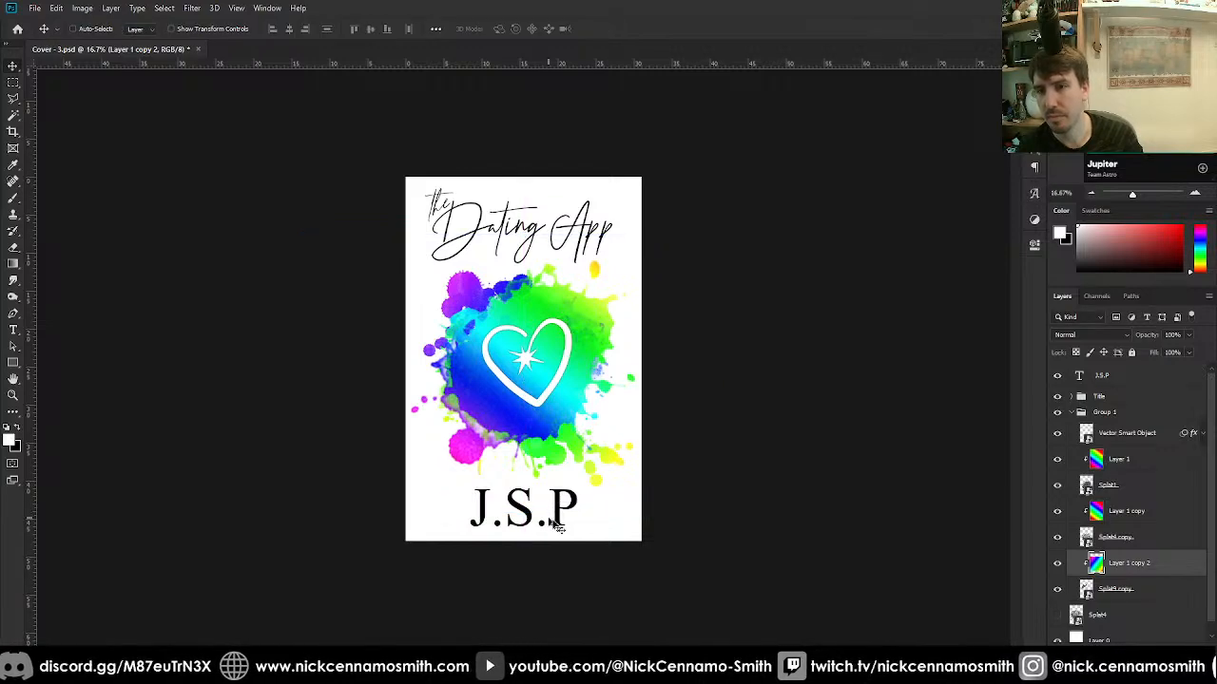
# Shift the Layer 1 copy 2 gradient right to the page's left edge and narrow it to about the page width.
pyautogui.moveTo(439, 415); pyautogui.dragTo(534, 419)
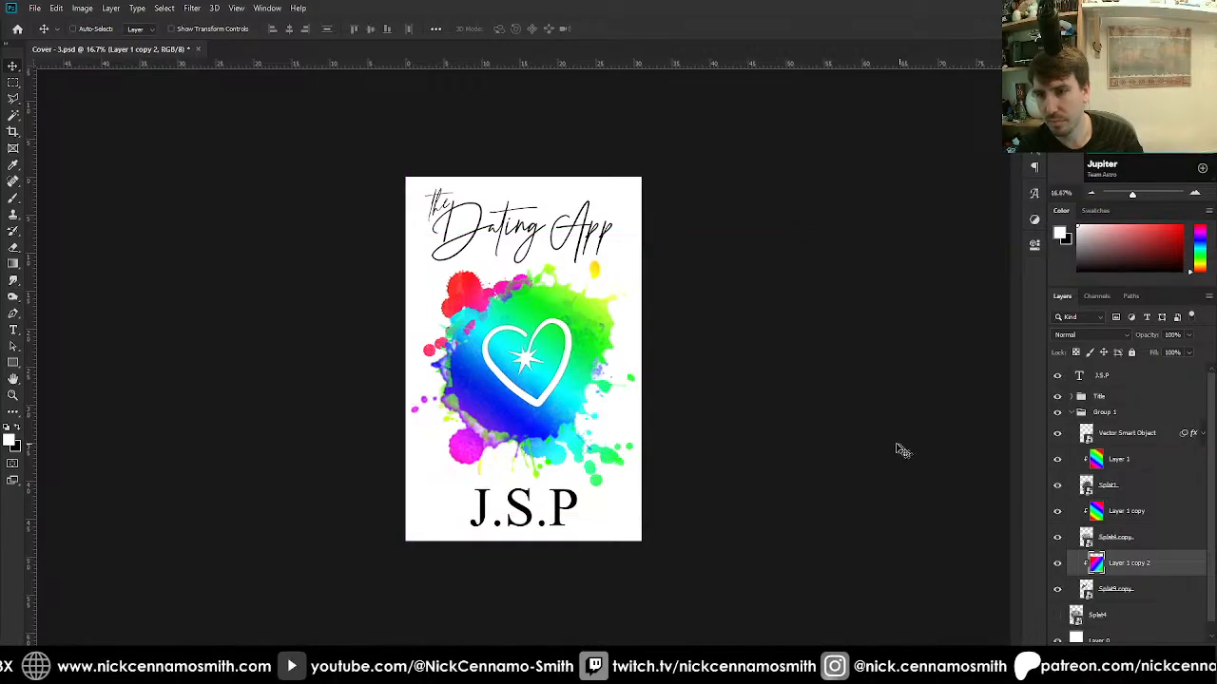
pyautogui.hotkey('ctrl', 't')
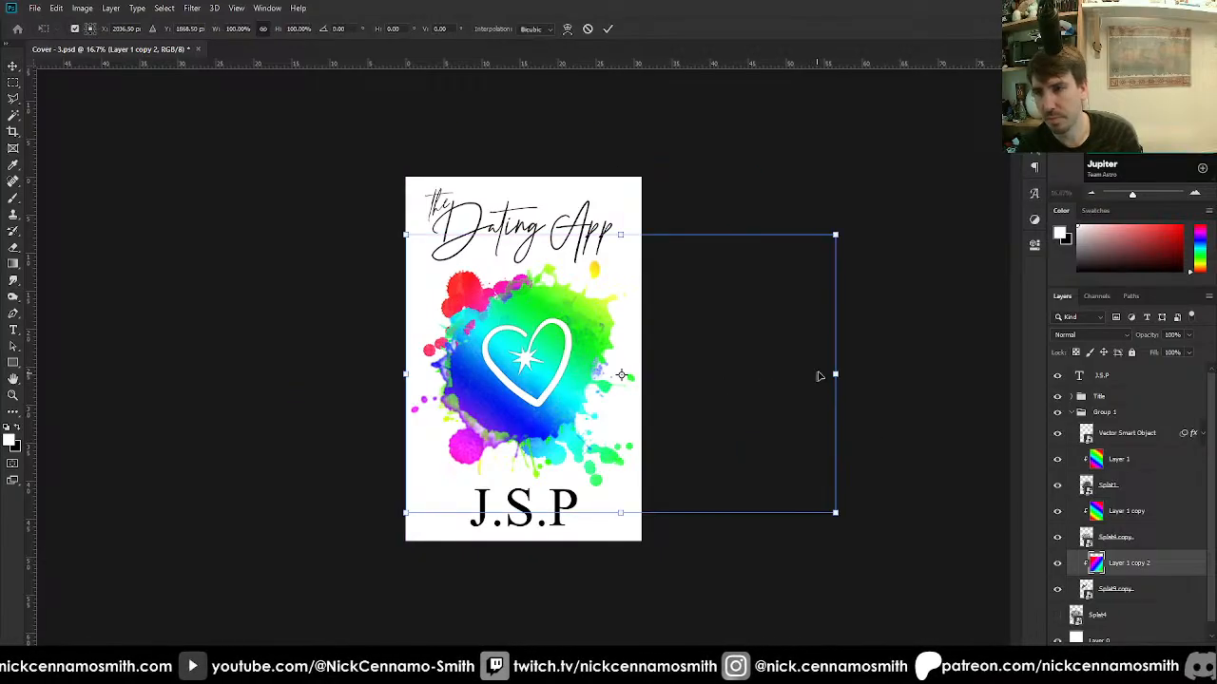
pyautogui.moveTo(846, 369); pyautogui.dragTo(647, 373)
pyautogui.press('Return')
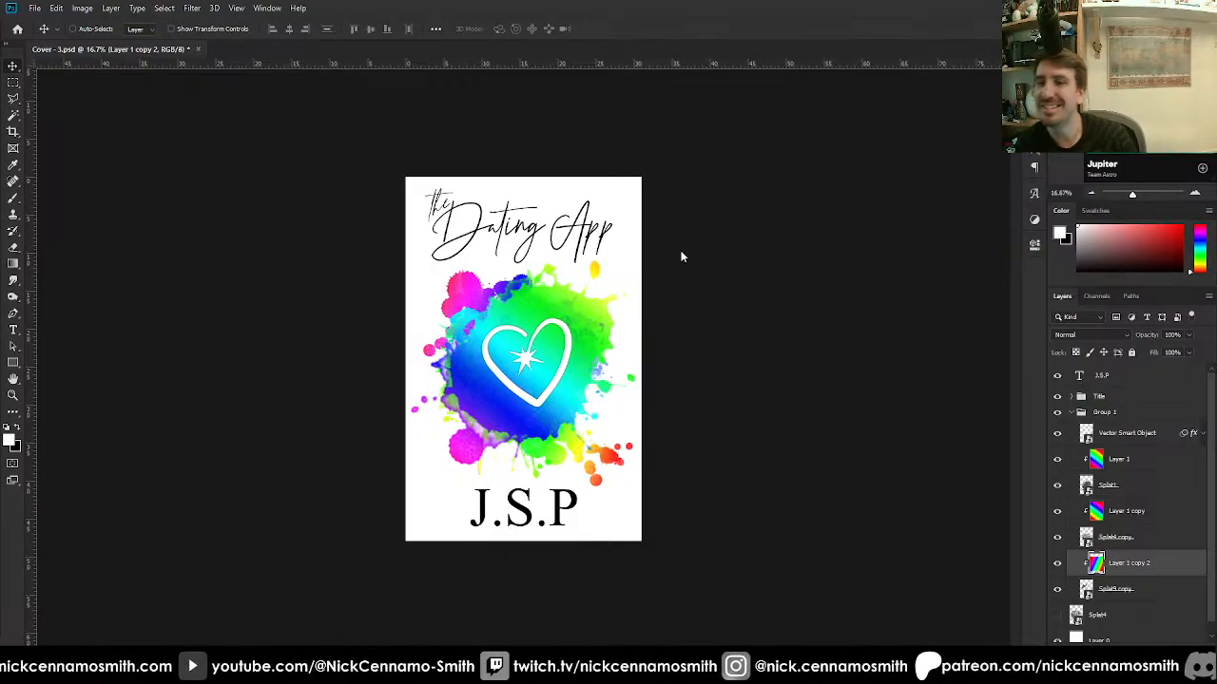
# Collapse Group 1, check the hidden Splat4 layer's effect on the cover, and delete that layer.
pyautogui.click(1078, 413)
pyautogui.click(1072, 413)
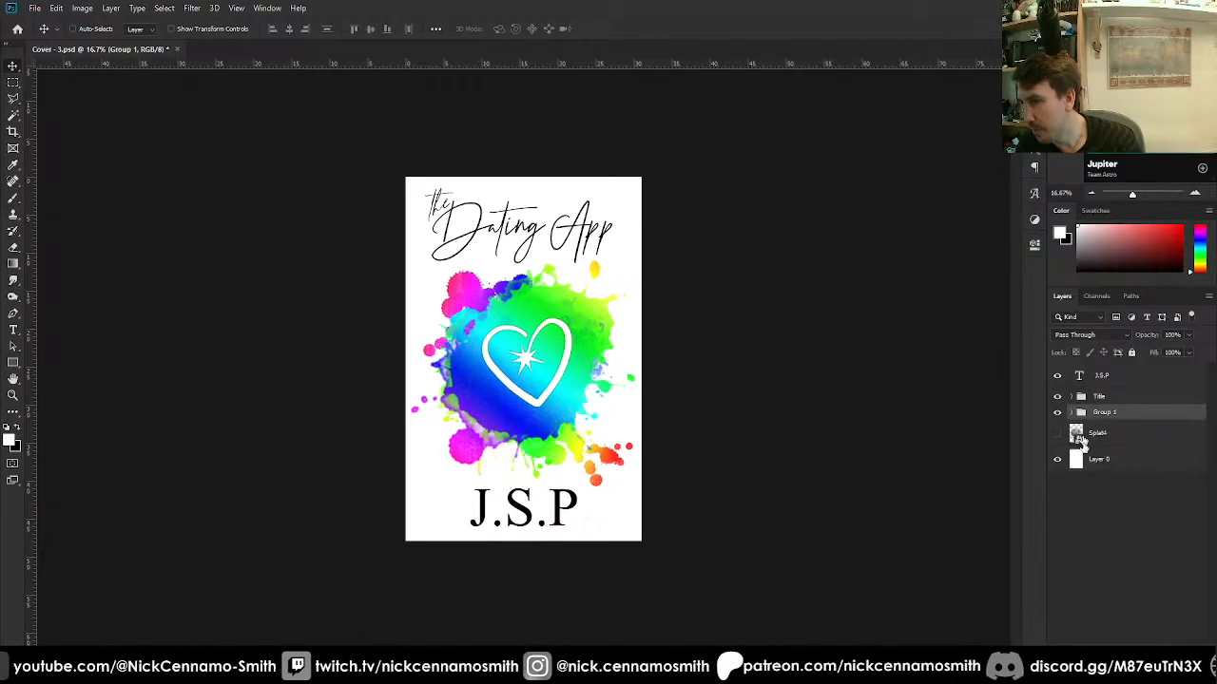
pyautogui.click(1058, 434)
pyautogui.click(1058, 435)
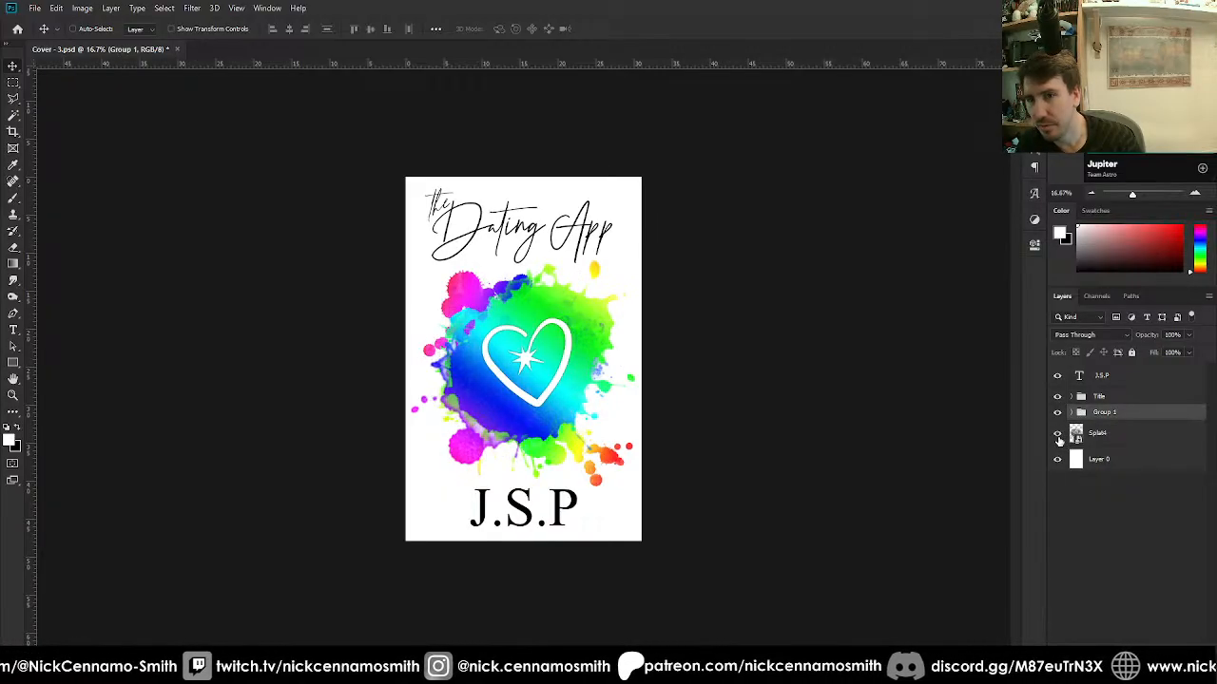
pyautogui.click(1058, 434)
pyautogui.click(1058, 434)
pyautogui.click(1127, 437)
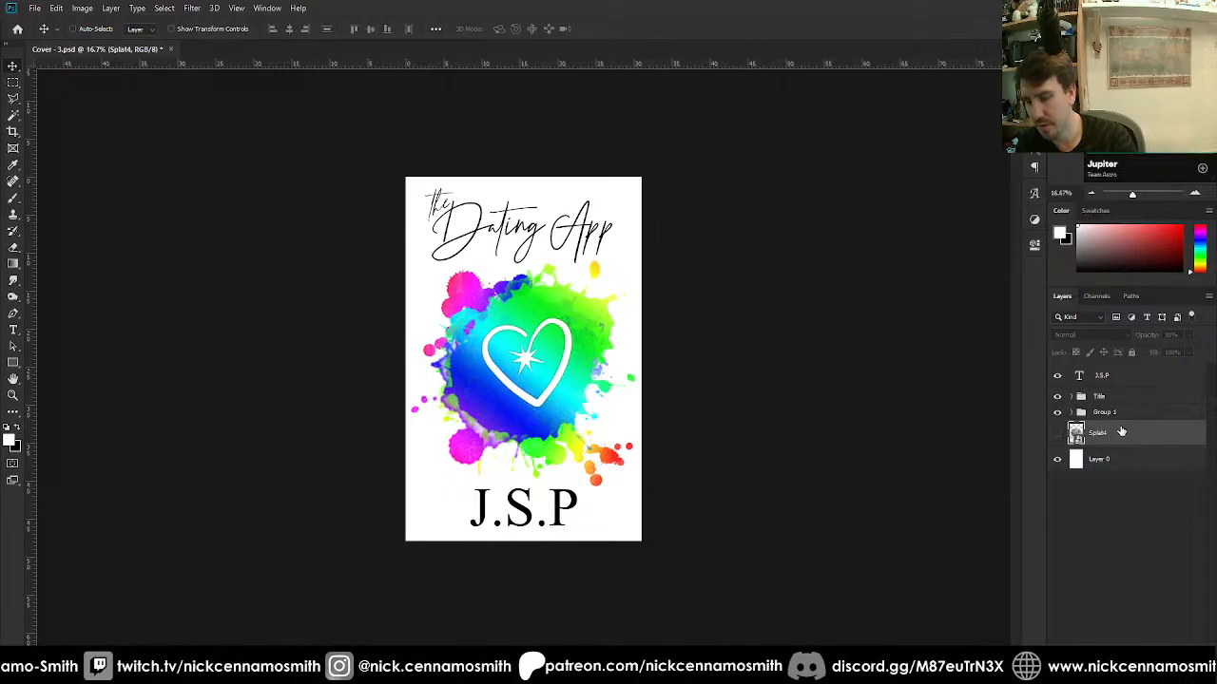
pyautogui.press('Delete')
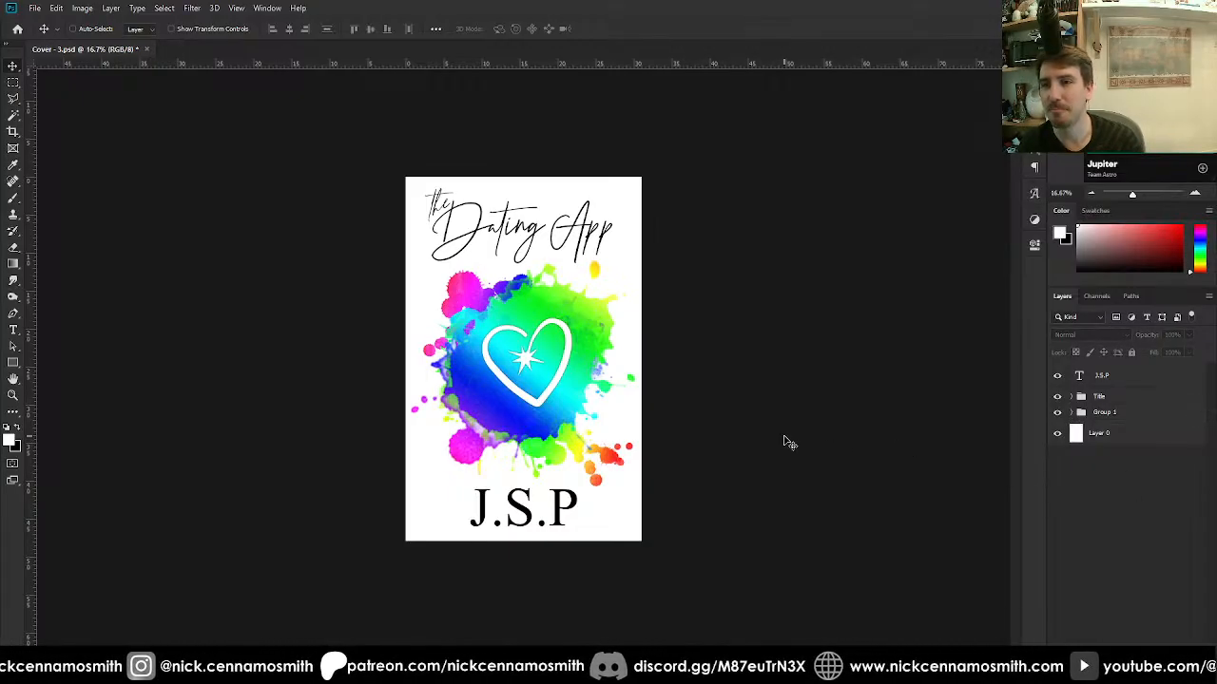
# Select the whole page and center the Title group and the J.S.P text horizontally on it.
pyautogui.click(1120, 399)
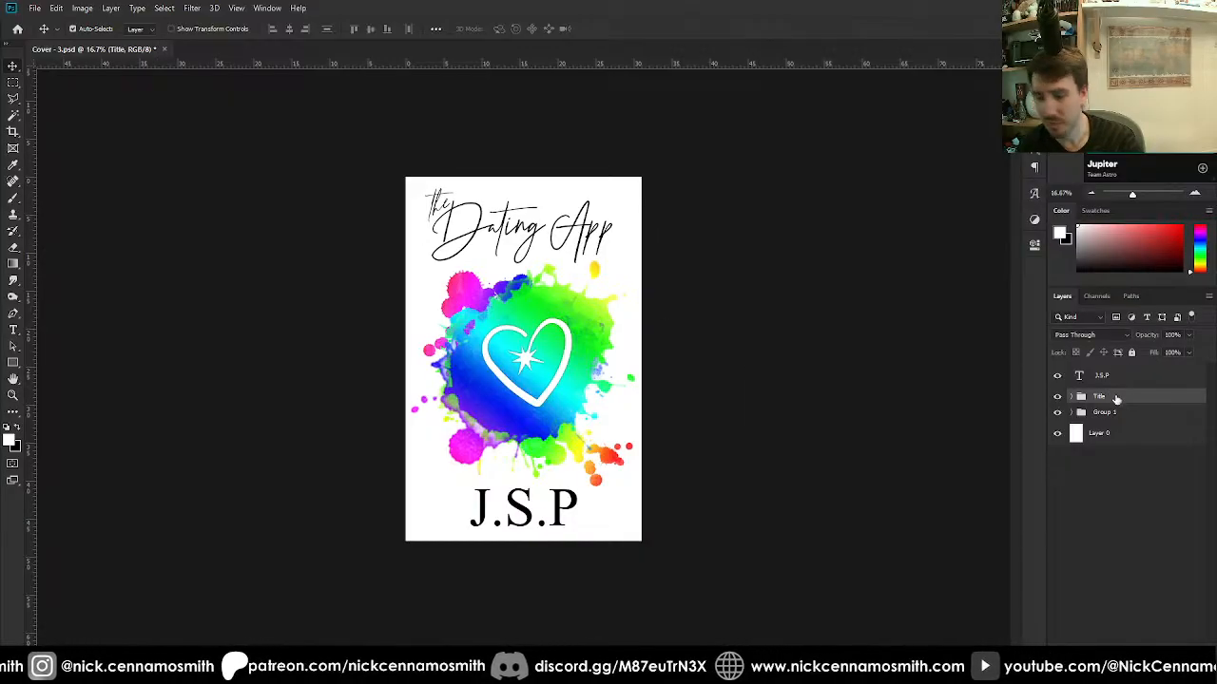
pyautogui.hotkey('ctrl', 'a')
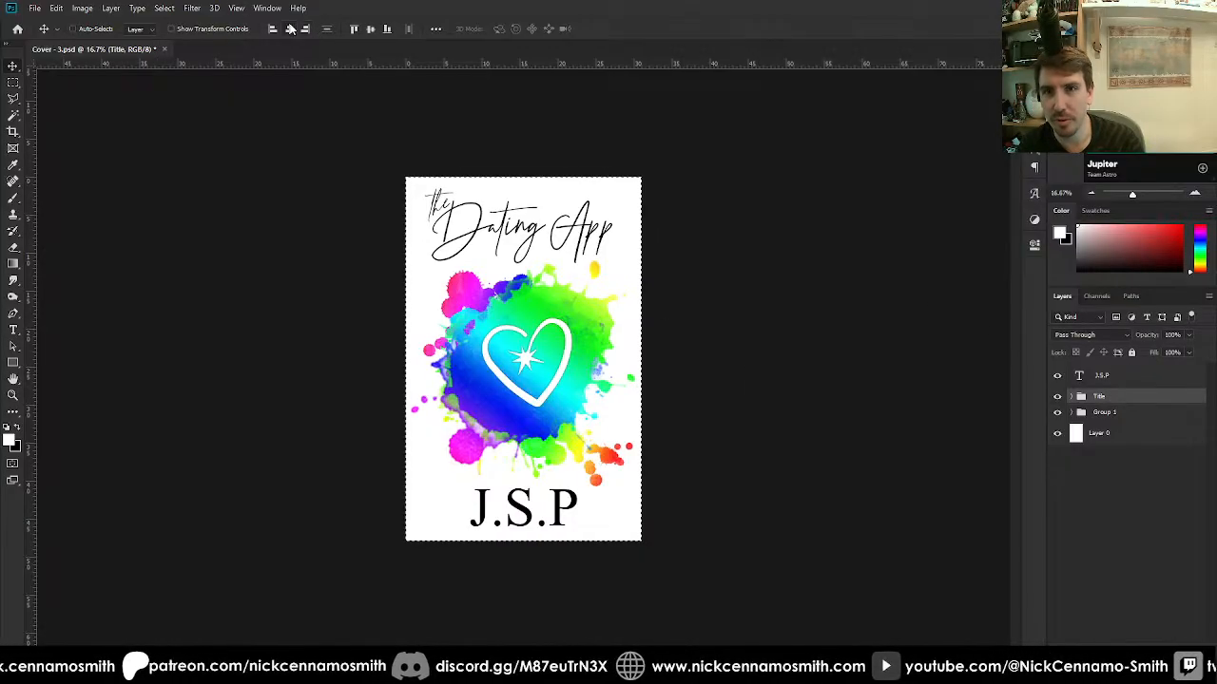
pyautogui.click(289, 29)
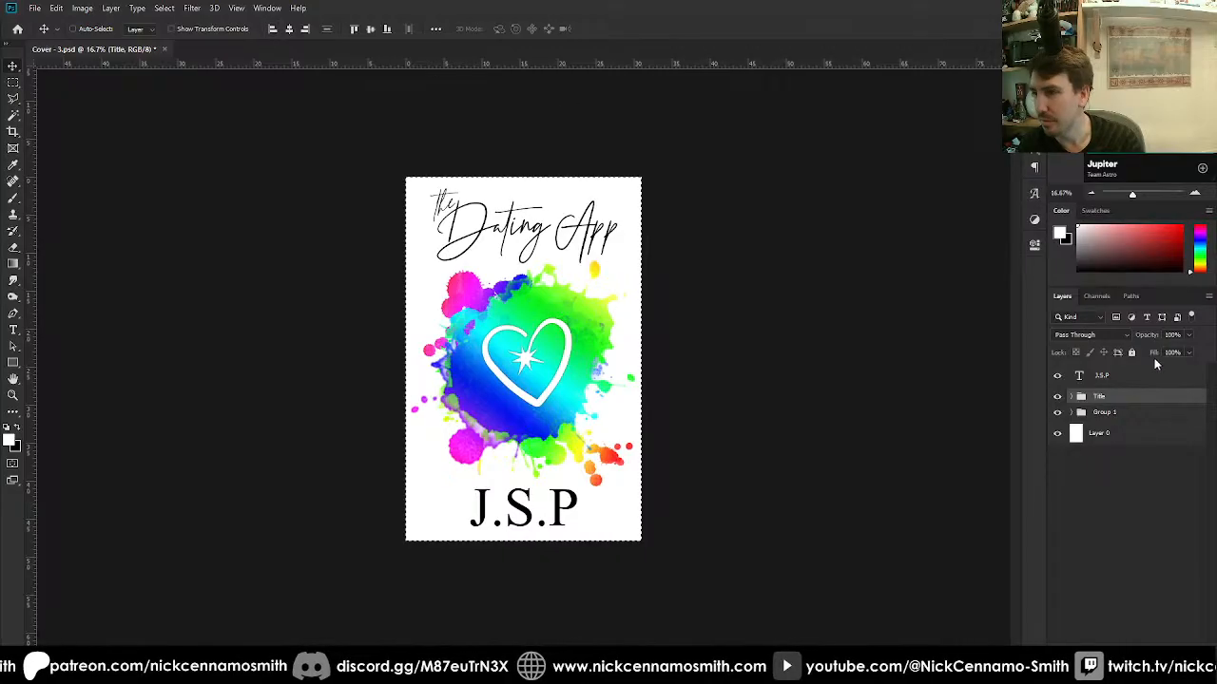
pyautogui.click(1130, 377)
pyautogui.click(289, 28)
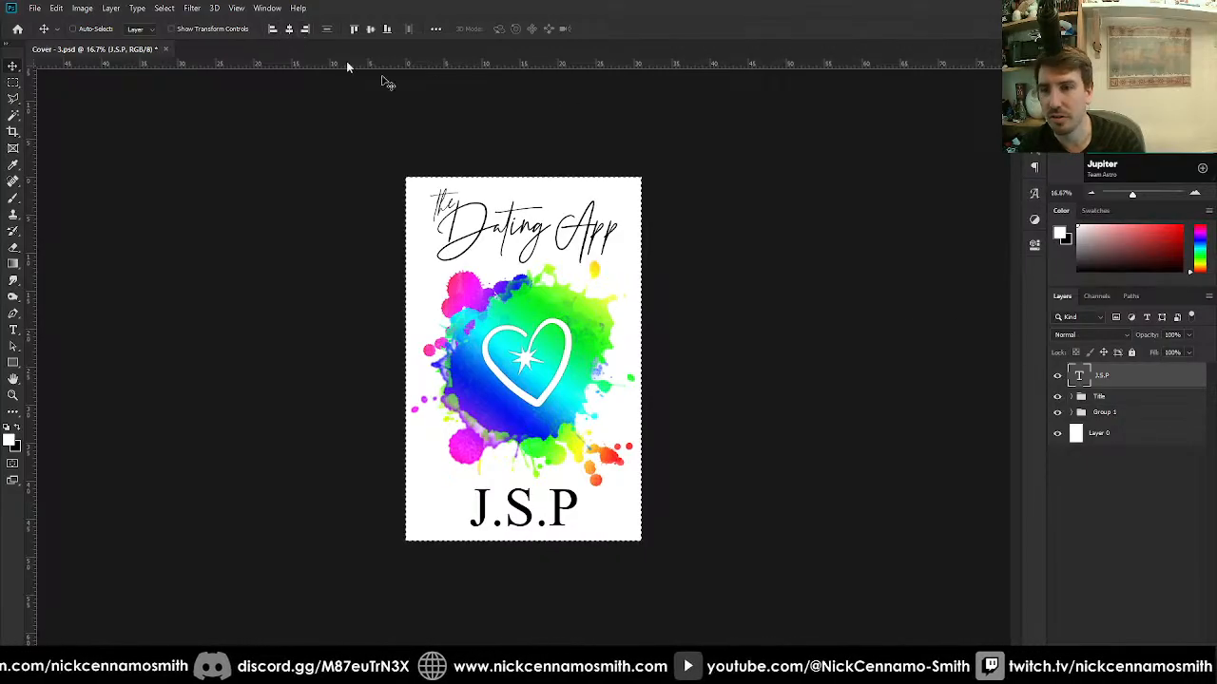
# Try to center Group 1 horizontally on the page and clear the page selection.
pyautogui.click(1149, 412)
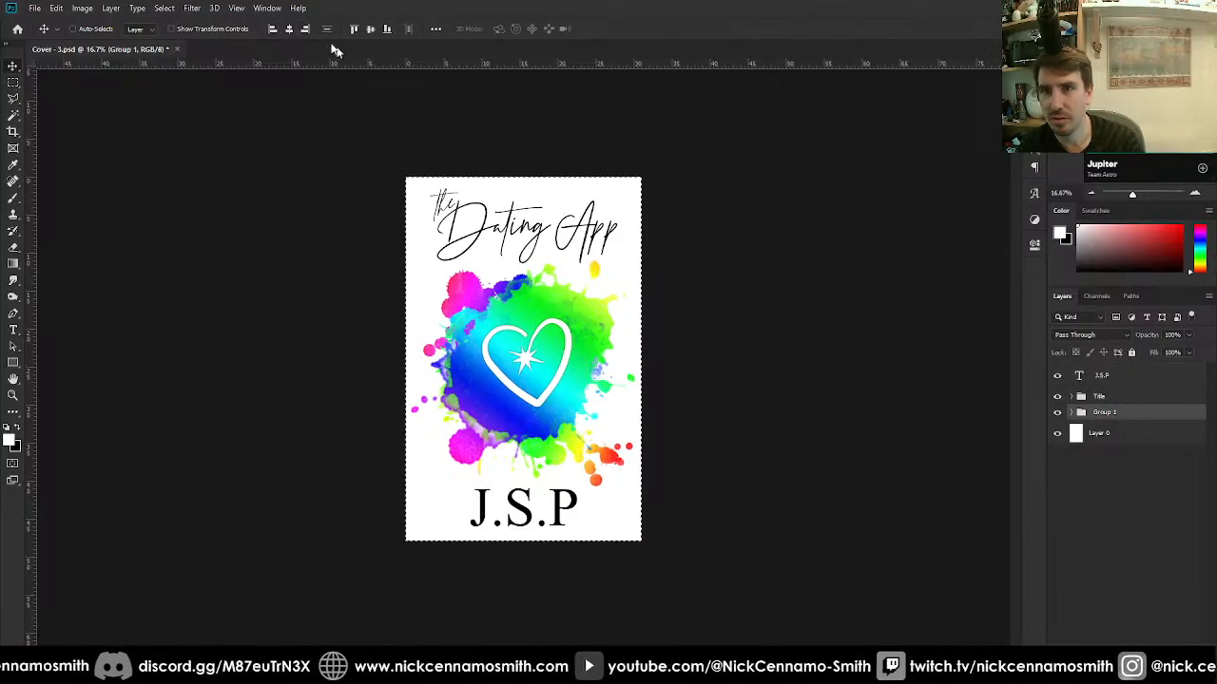
pyautogui.click(289, 29)
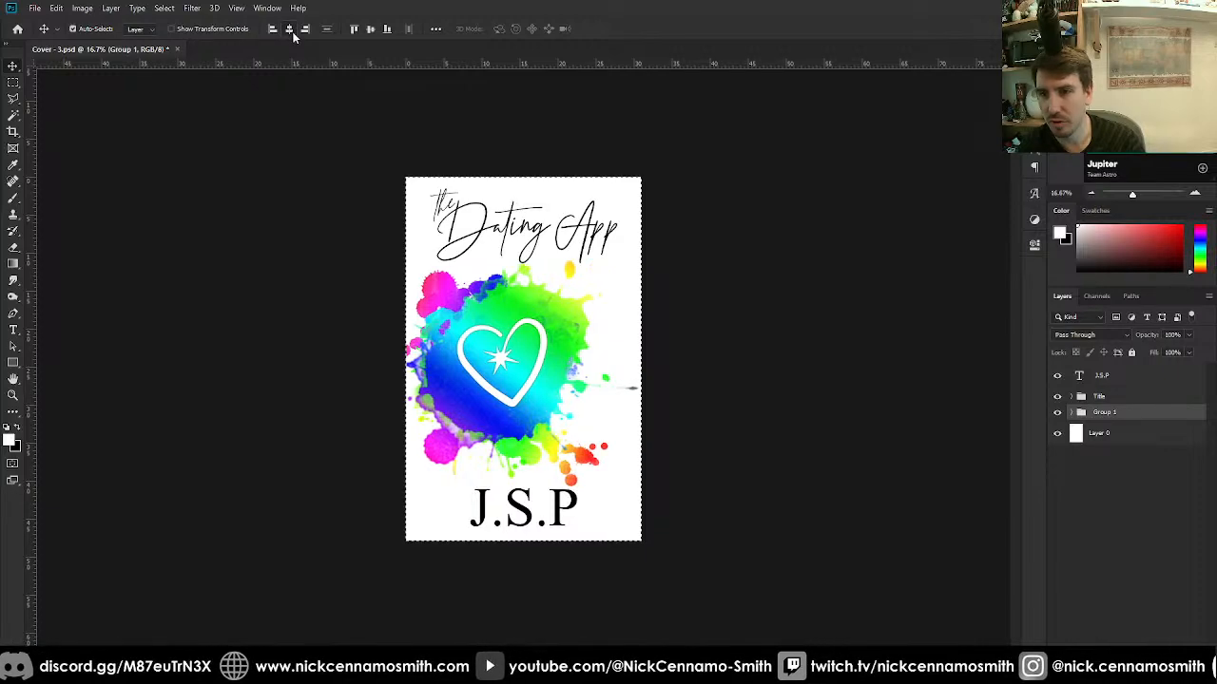
pyautogui.hotkey('ctrl', 'z')
pyautogui.hotkey('ctrl', 'd')
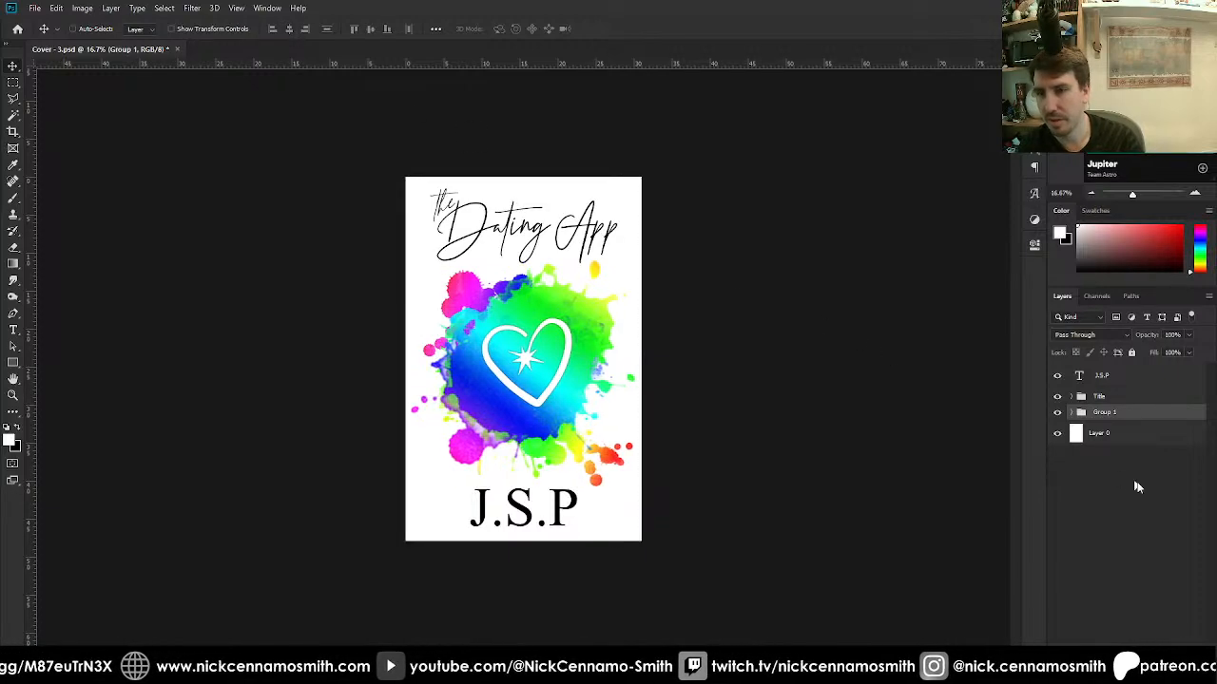
# Rename Group 1 as Splatter and move the J.S.P text layer between the Title and Splatter groups.
pyautogui.doubleClick(1105, 411)
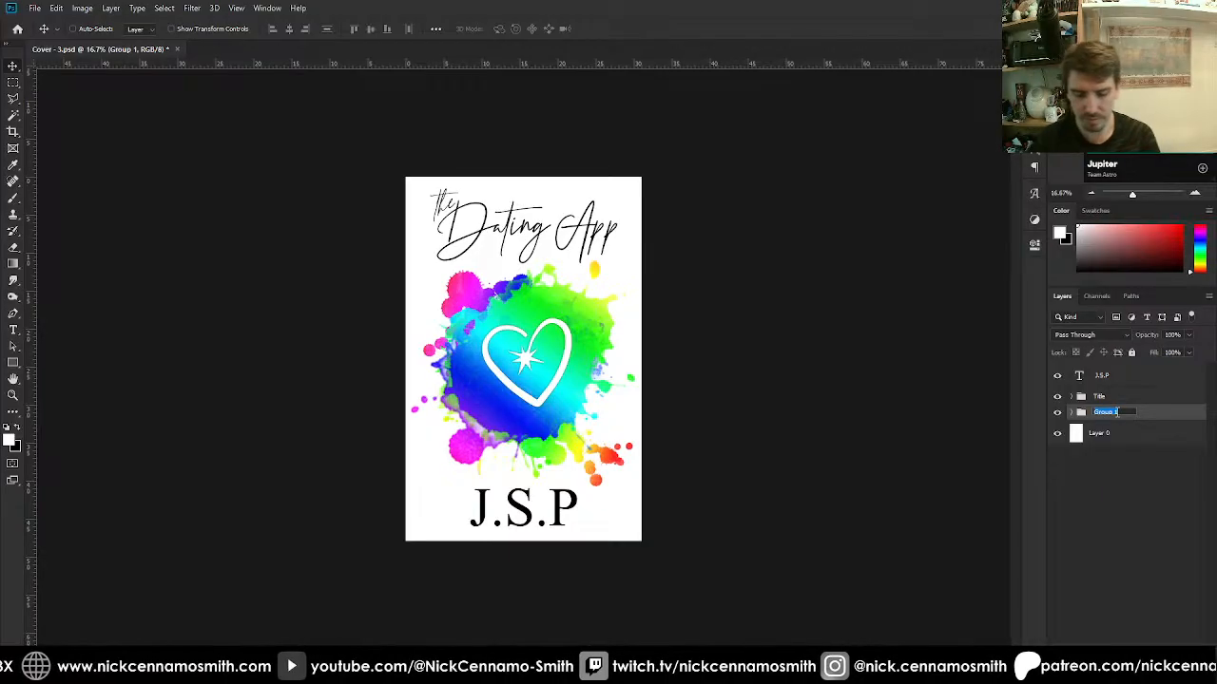
pyautogui.write('Splatter')
pyautogui.press('Return')
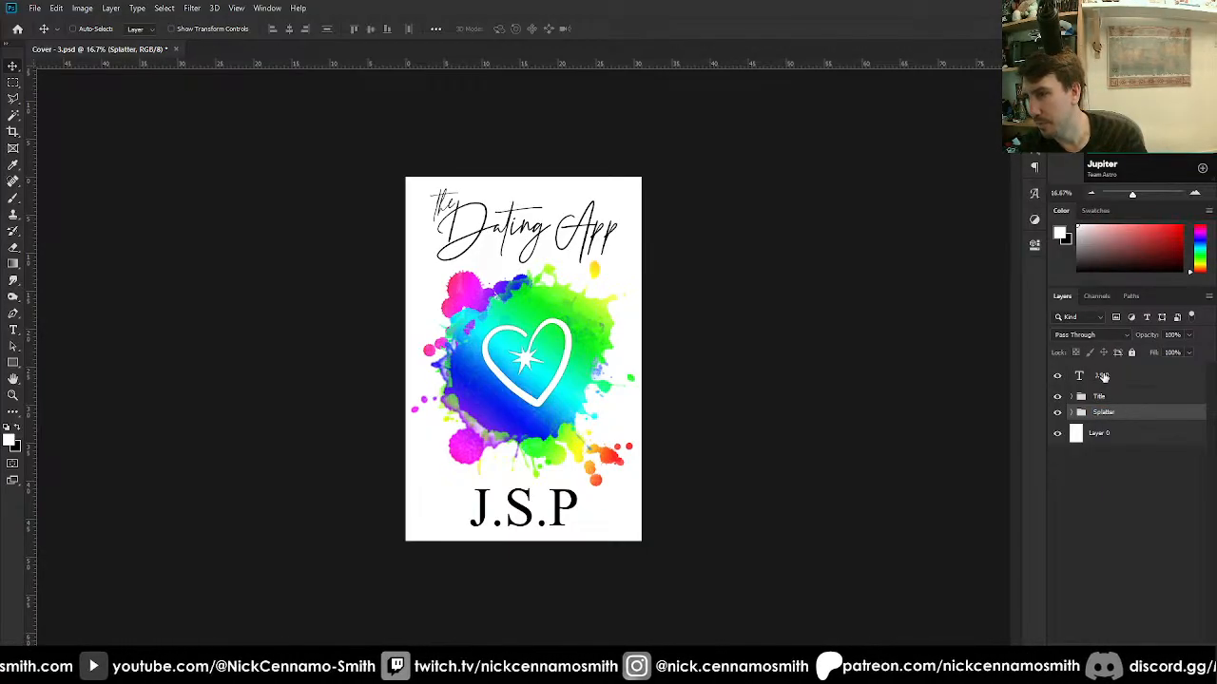
pyautogui.moveTo(1103, 378); pyautogui.dragTo(1091, 406)
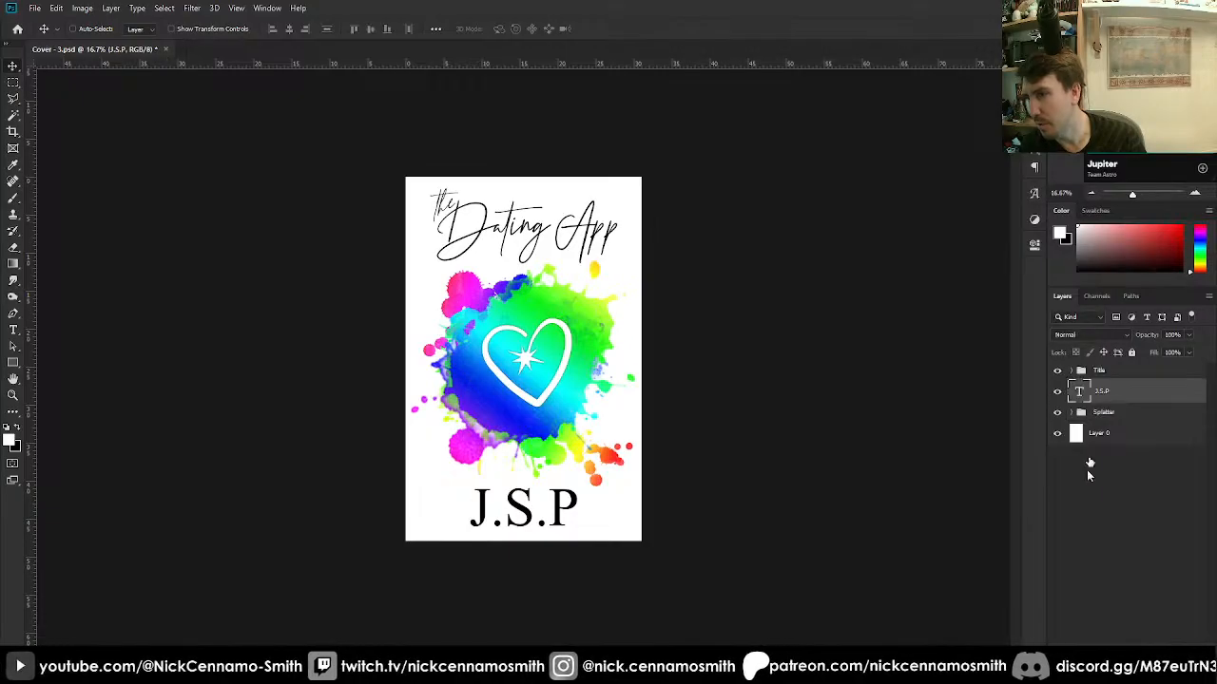
pyautogui.click(1113, 533)
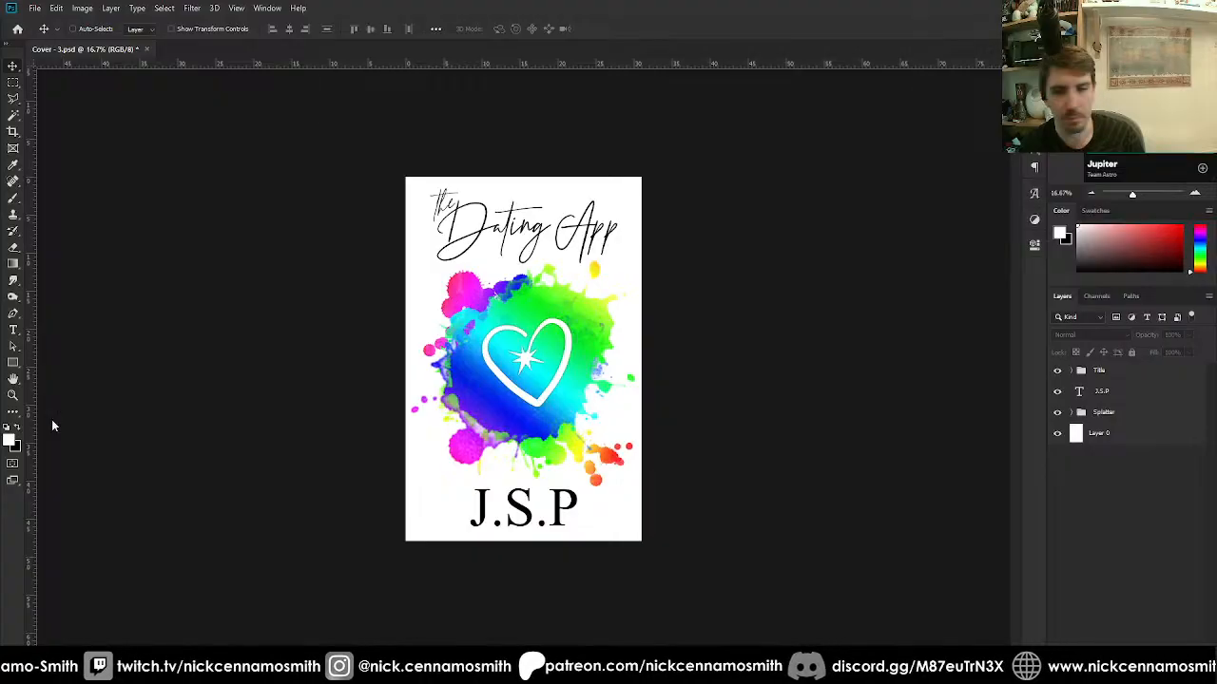
# Add a new layer directly above Layer 0 and fill it with the pale yellow-green color f0f6dc using the Paint Bucket.
pyautogui.click(1109, 432)
pyautogui.hotkey('ctrl', 'shift', 'alt', 'n')
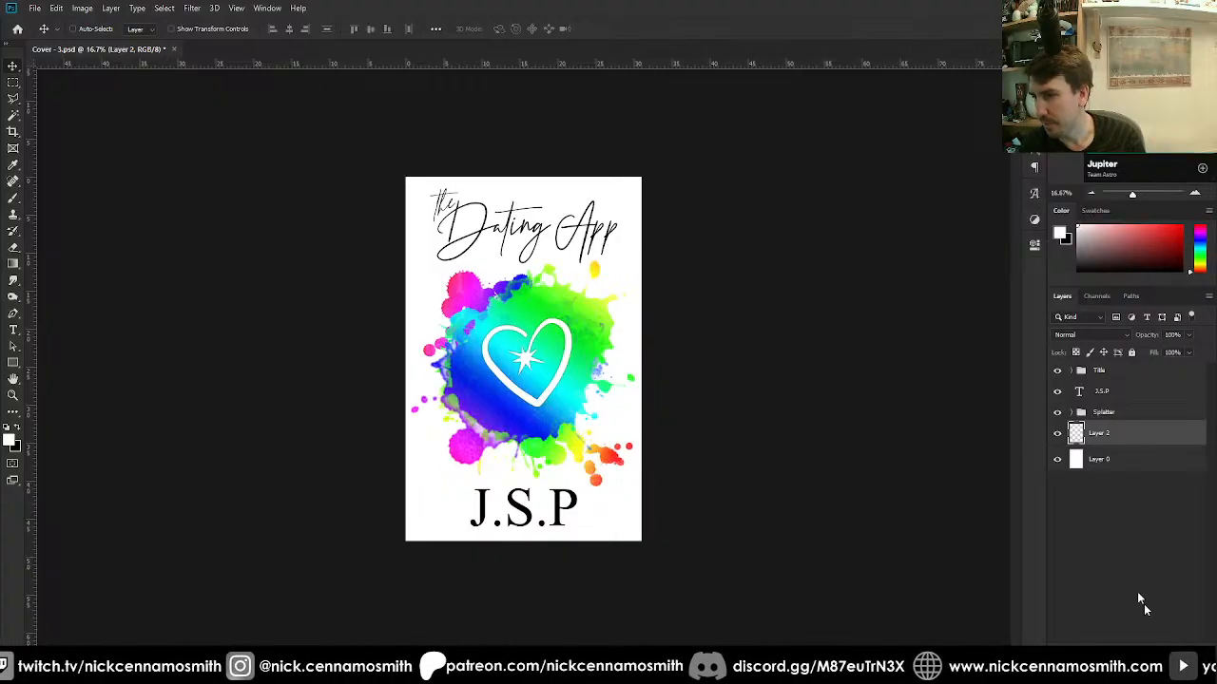
pyautogui.click(11, 439)
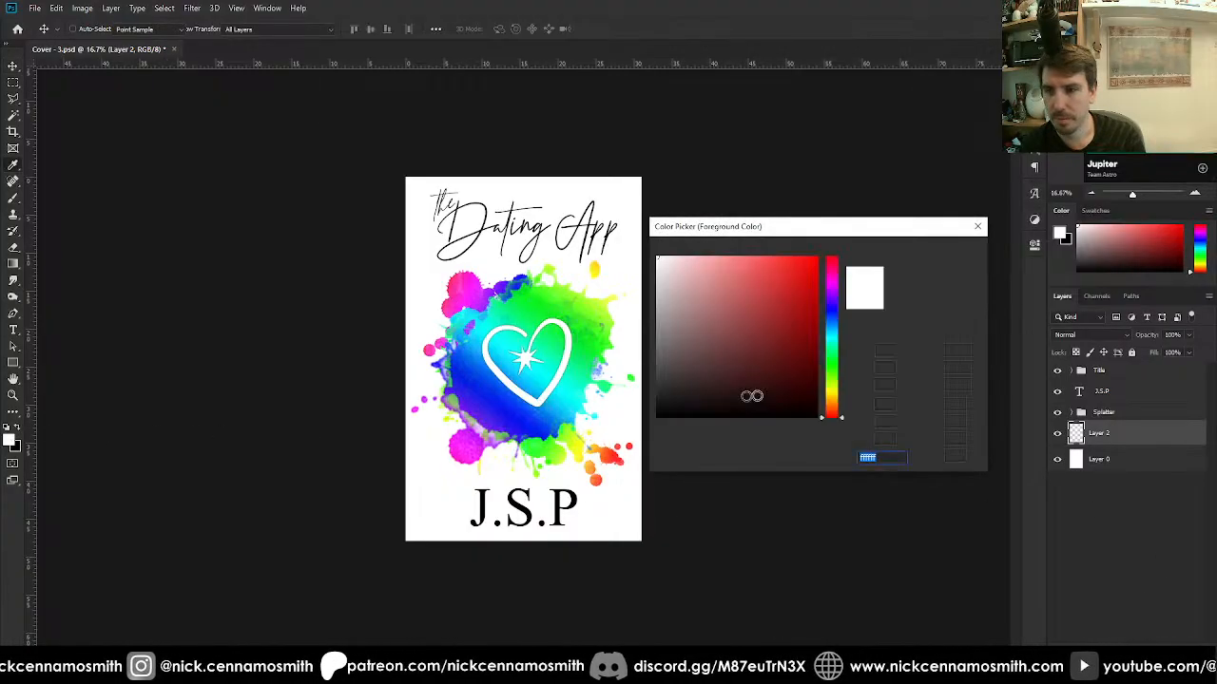
pyautogui.moveTo(668, 295); pyautogui.dragTo(673, 262)
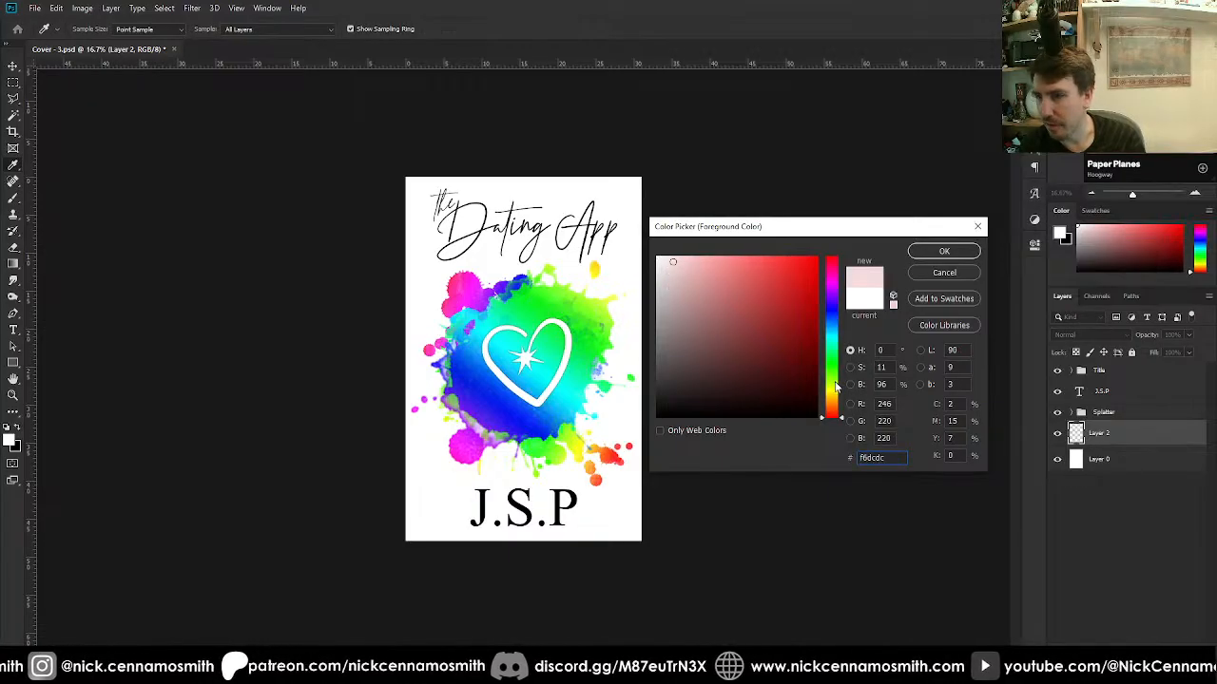
pyautogui.click(836, 385)
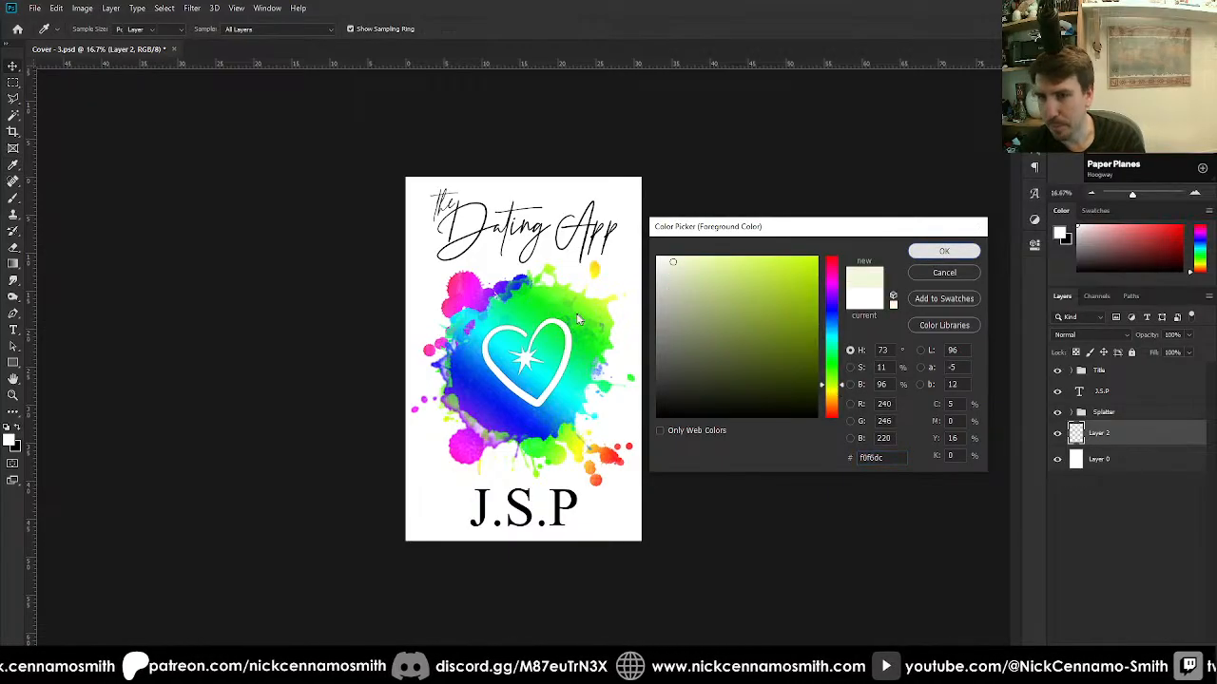
pyautogui.click(966, 253)
pyautogui.press('g')
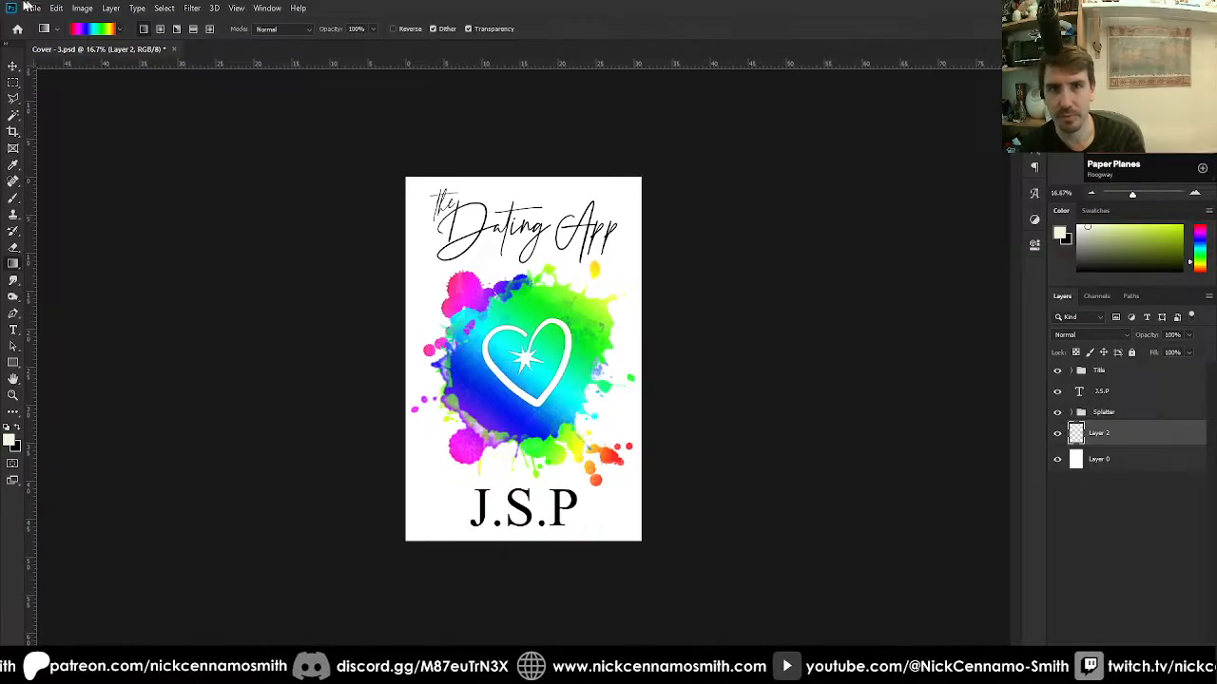
pyautogui.hotkey('shift', 'g')
pyautogui.click(571, 346)
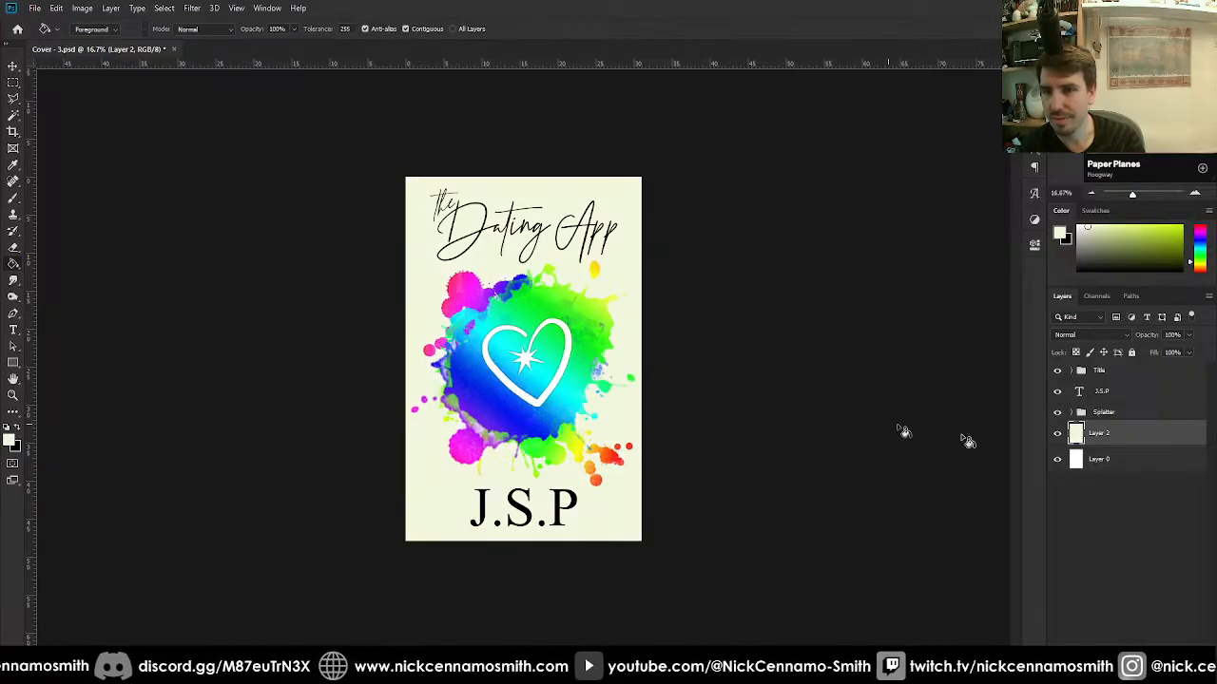
# Compare the cover with and without the pale yellow-green Layer 2 background by toggling its visibility.
pyautogui.click(1057, 434)
pyautogui.click(1057, 433)
pyautogui.click(1057, 433)
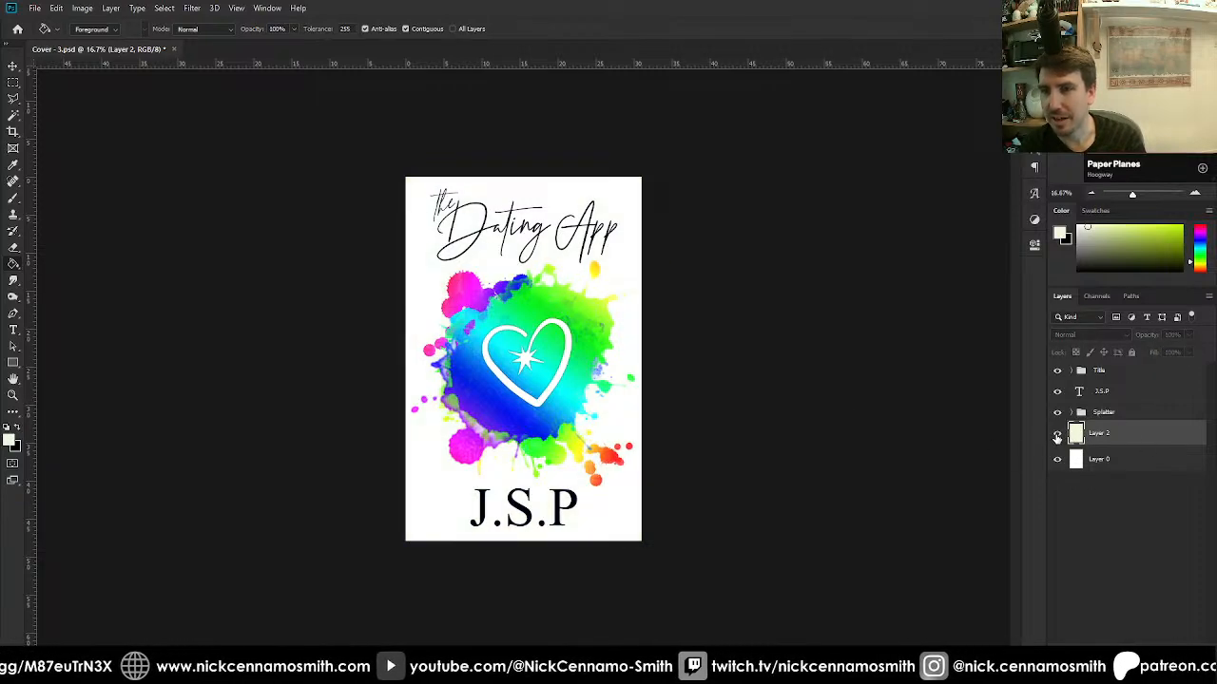
pyautogui.click(1057, 433)
pyautogui.click(1057, 434)
pyautogui.click(1057, 433)
pyautogui.click(1057, 433)
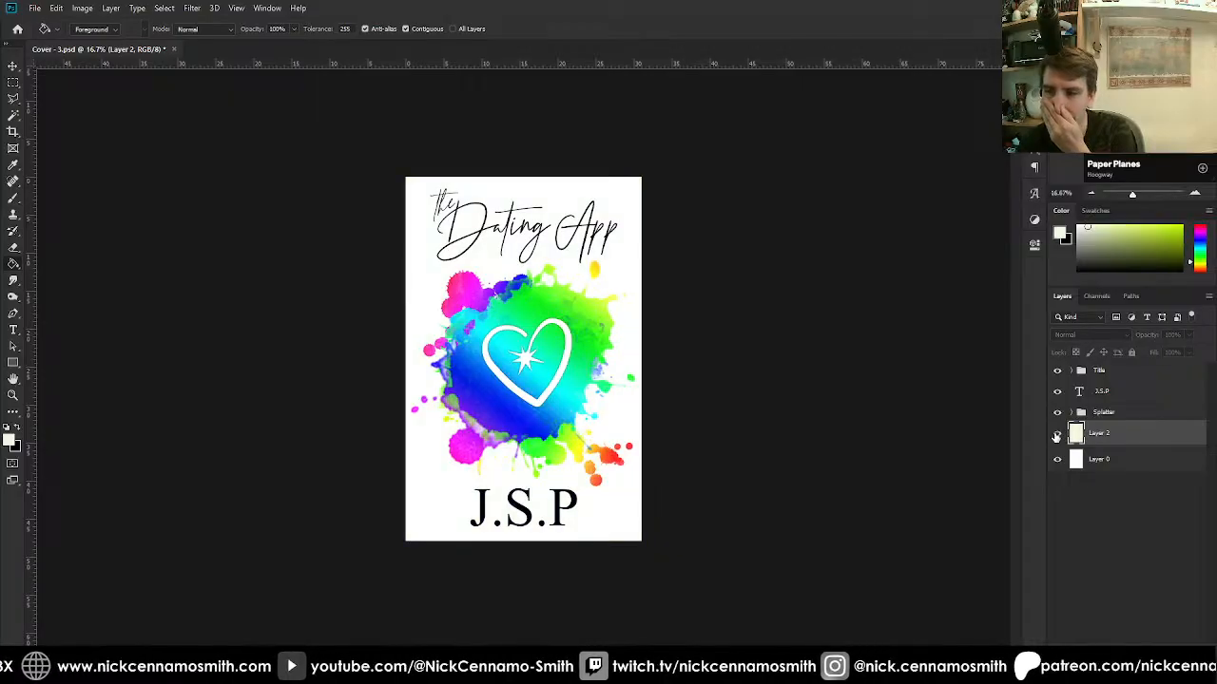
pyautogui.click(1057, 433)
pyautogui.click(1057, 434)
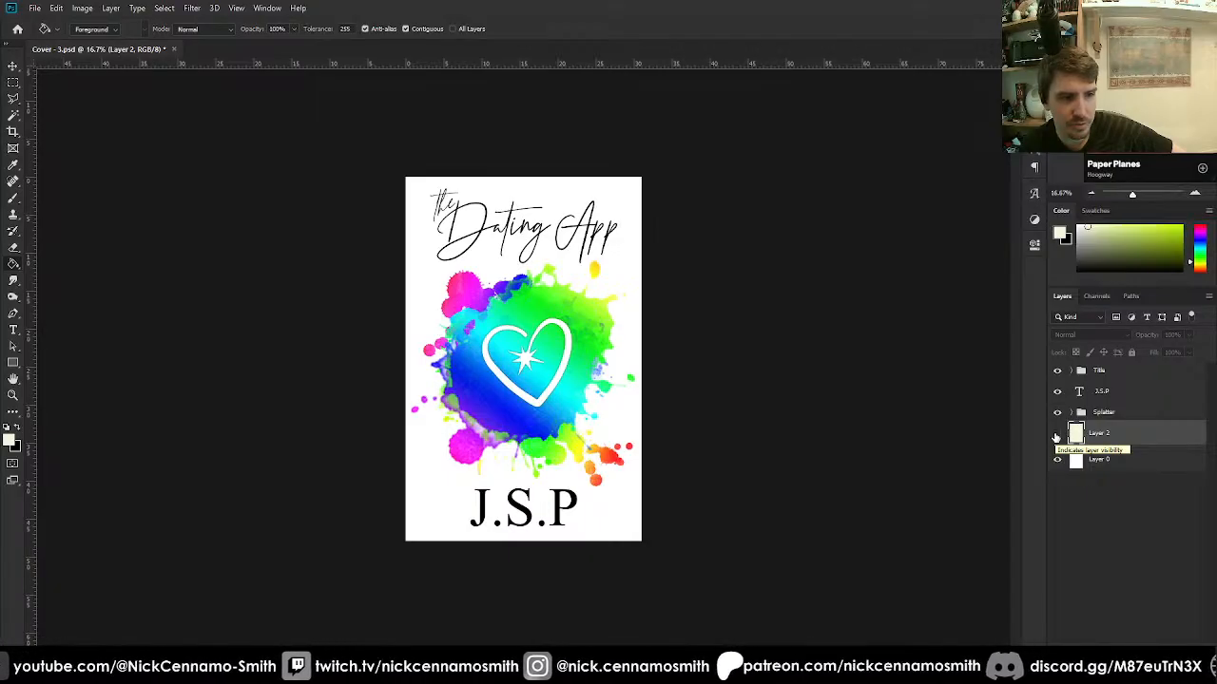
pyautogui.click(1057, 434)
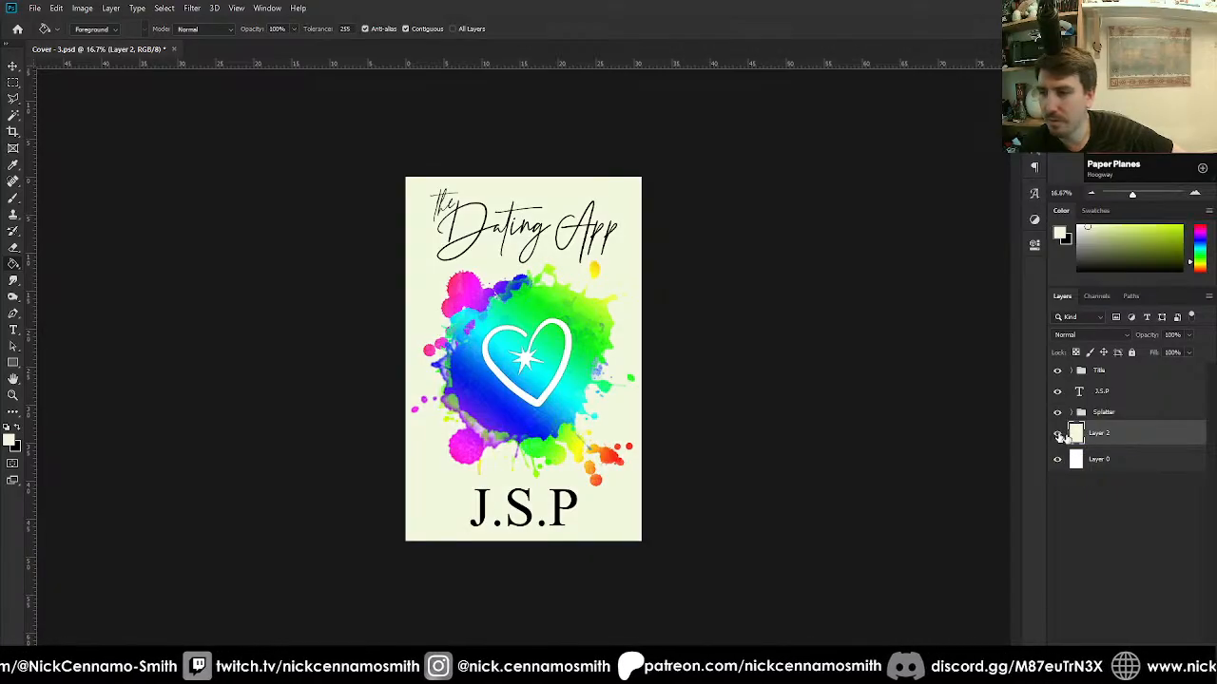
# Choose a light gray foreground color and refill the Layer 2 background with it.
pyautogui.click(12, 442)
pyautogui.moveTo(664, 355); pyautogui.dragTo(642, 295)
pyautogui.click(944, 251)
pyautogui.press('g')
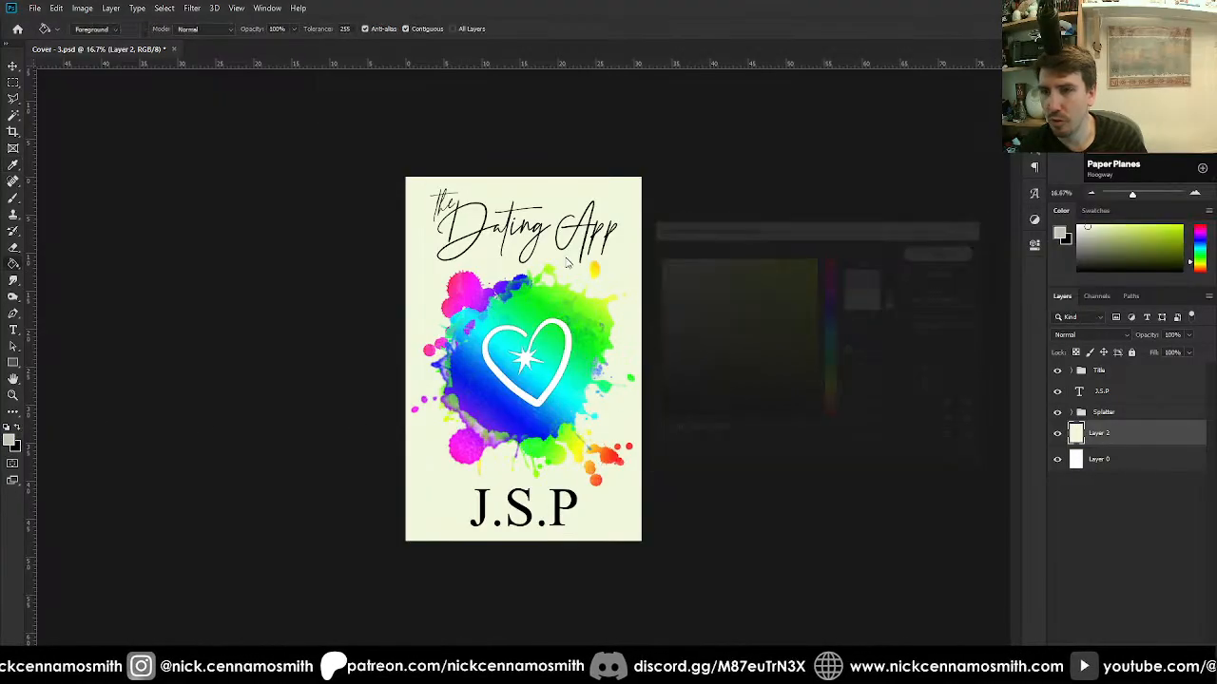
pyautogui.click(613, 269)
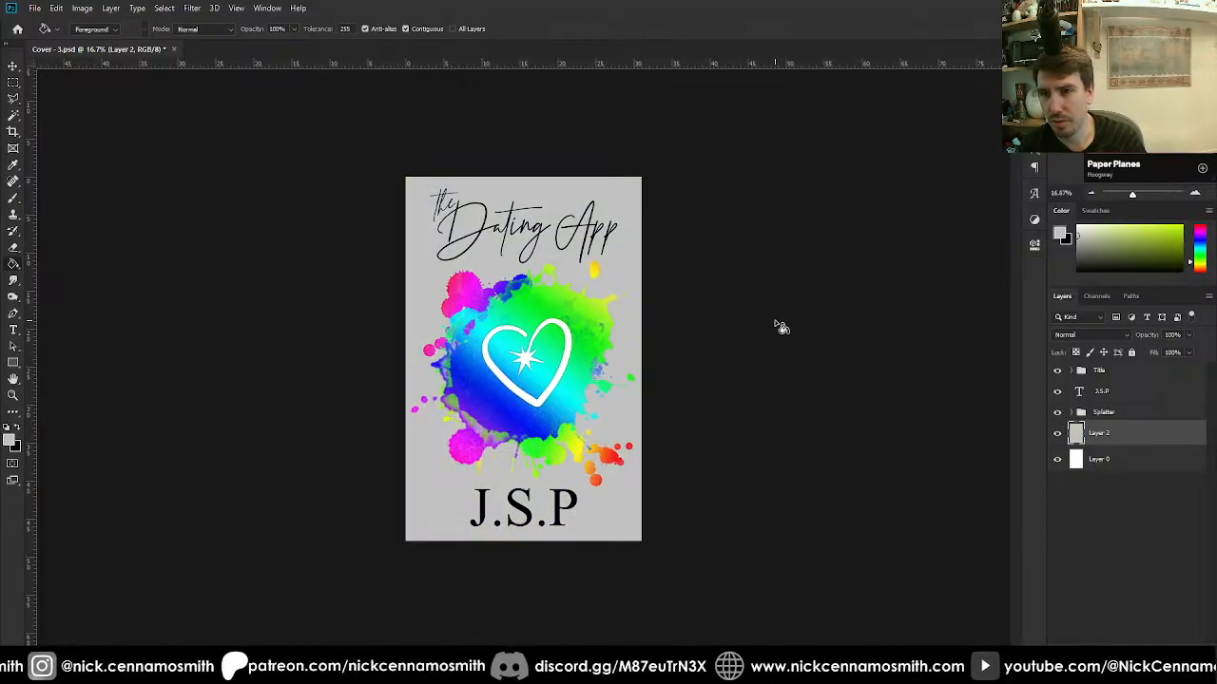
# Undo the light gray refill of Layer 2 and hide that layer so the cover's white background shows.
pyautogui.hotkey('ctrl', 'z')
pyautogui.click(1057, 433)
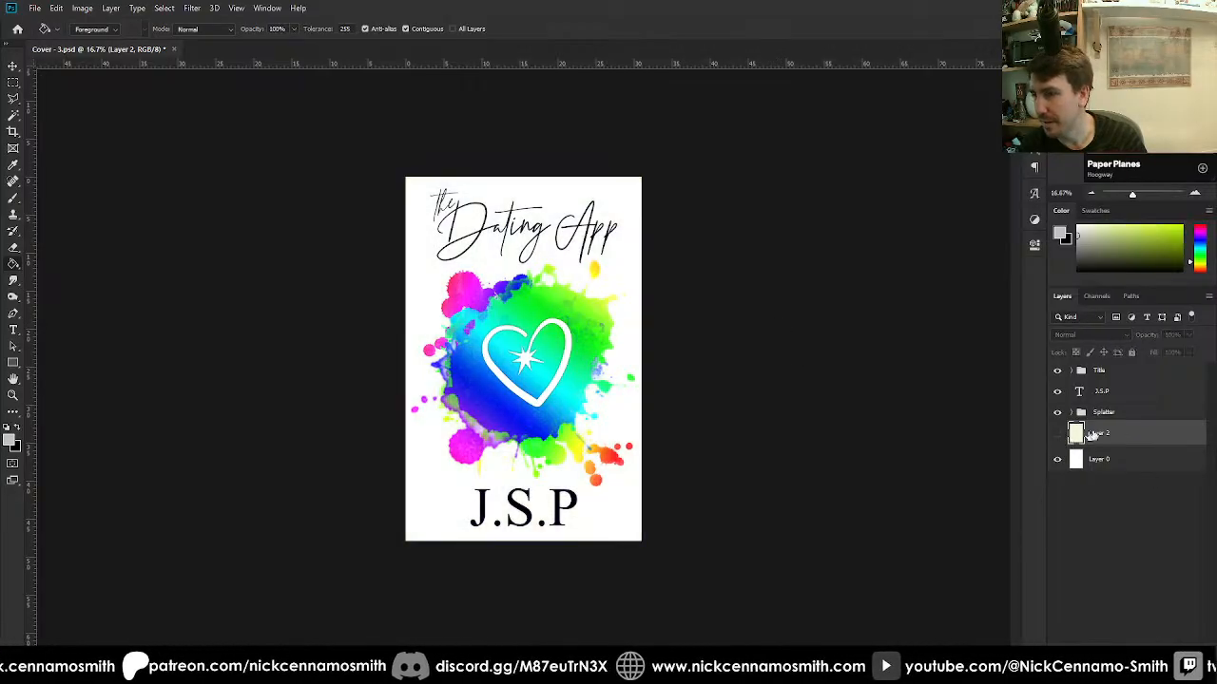
pyautogui.click(1139, 418)
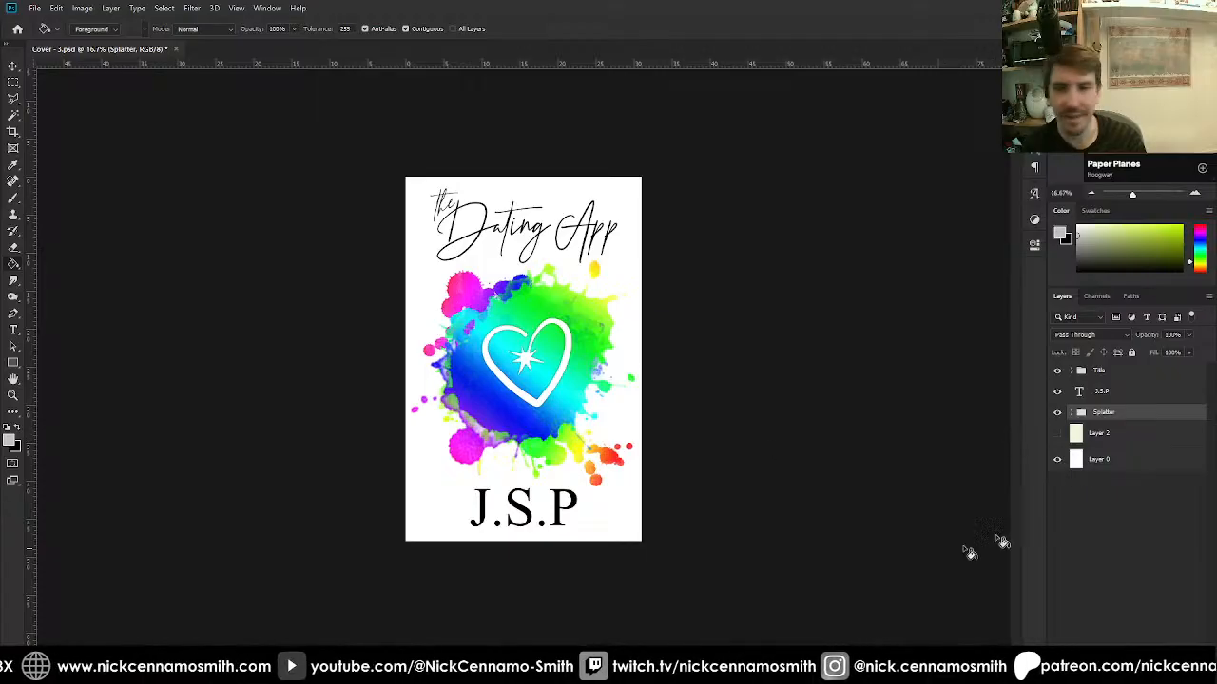
# Add a new empty layer at the top of the layer stack and name it "fancy boarder".
pyautogui.hotkey('ctrl', '+')
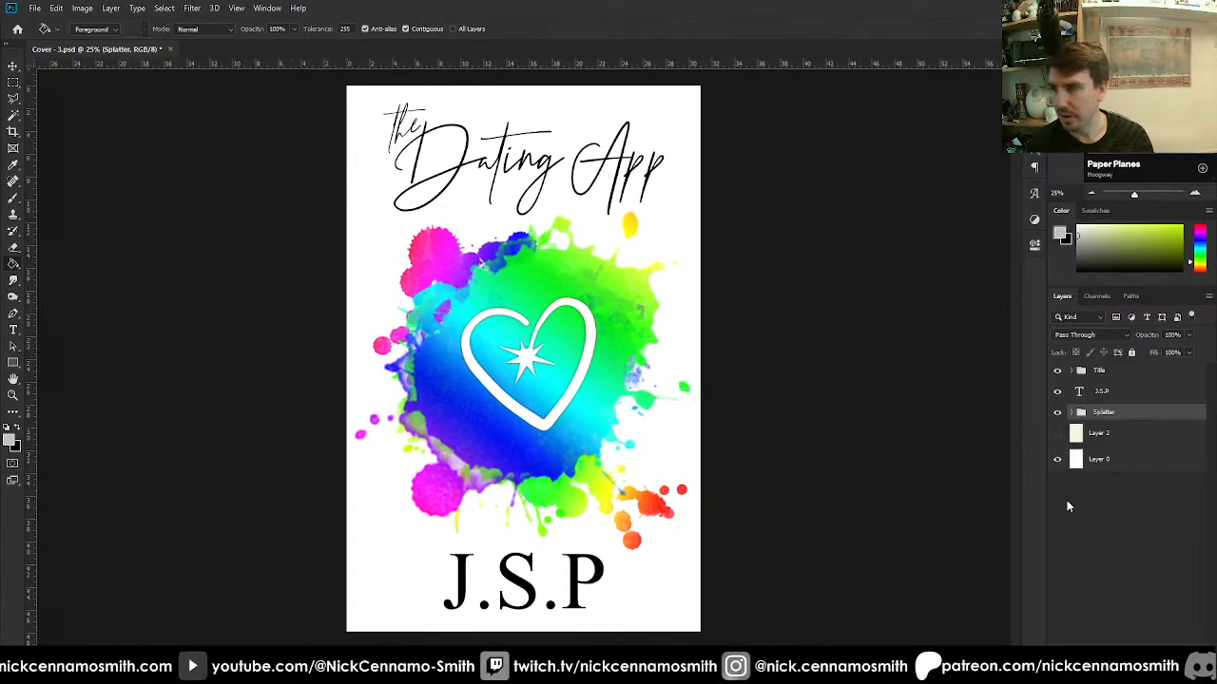
pyautogui.hotkey('ctrl', 'shift', 'alt', 'n')
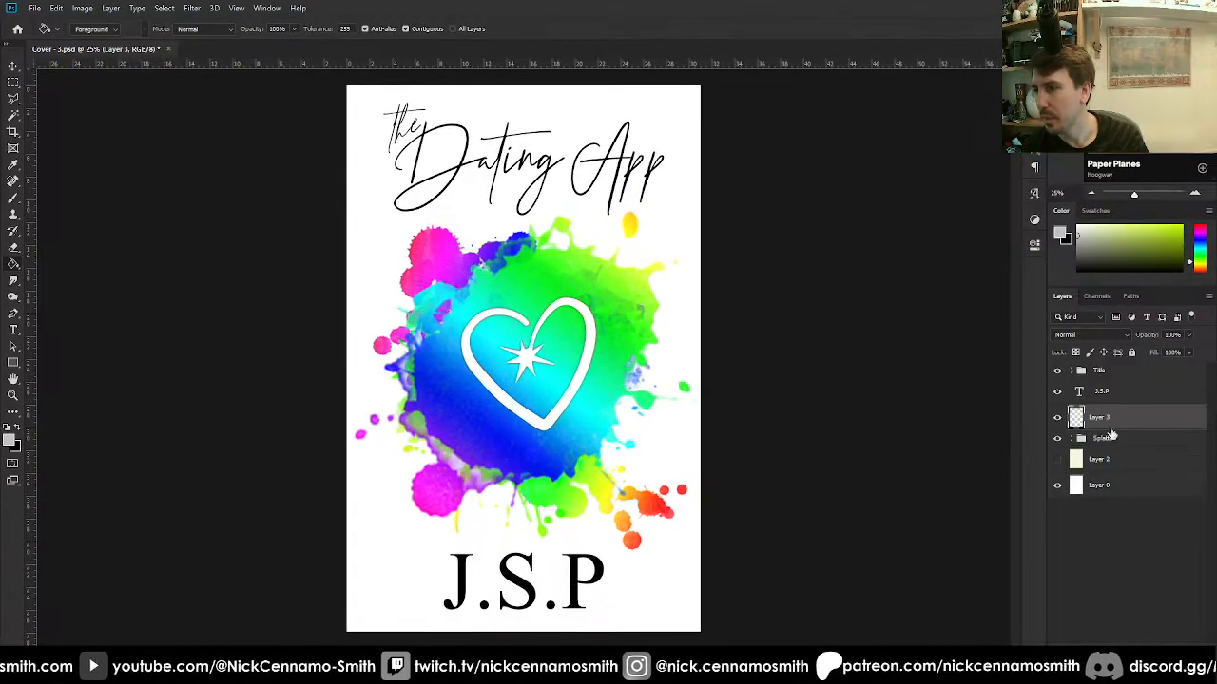
pyautogui.moveTo(1125, 412); pyautogui.dragTo(1125, 369)
pyautogui.hotkey('ctrl', 'z')
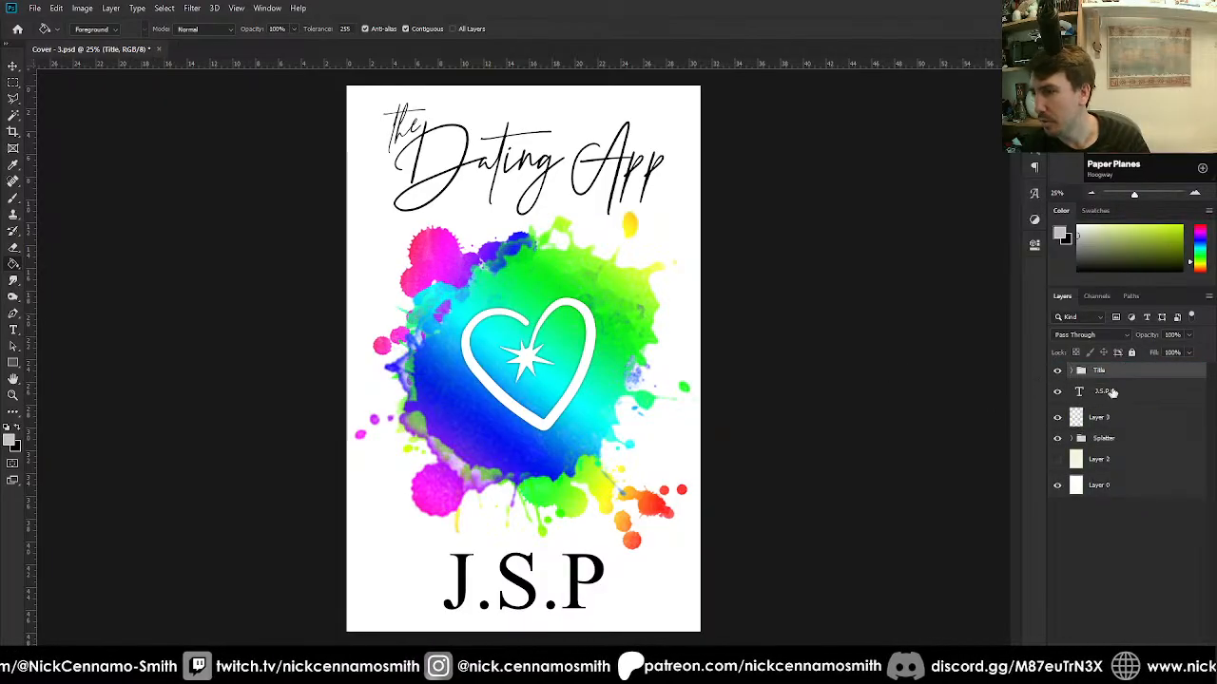
pyautogui.moveTo(1104, 420); pyautogui.dragTo(1101, 371)
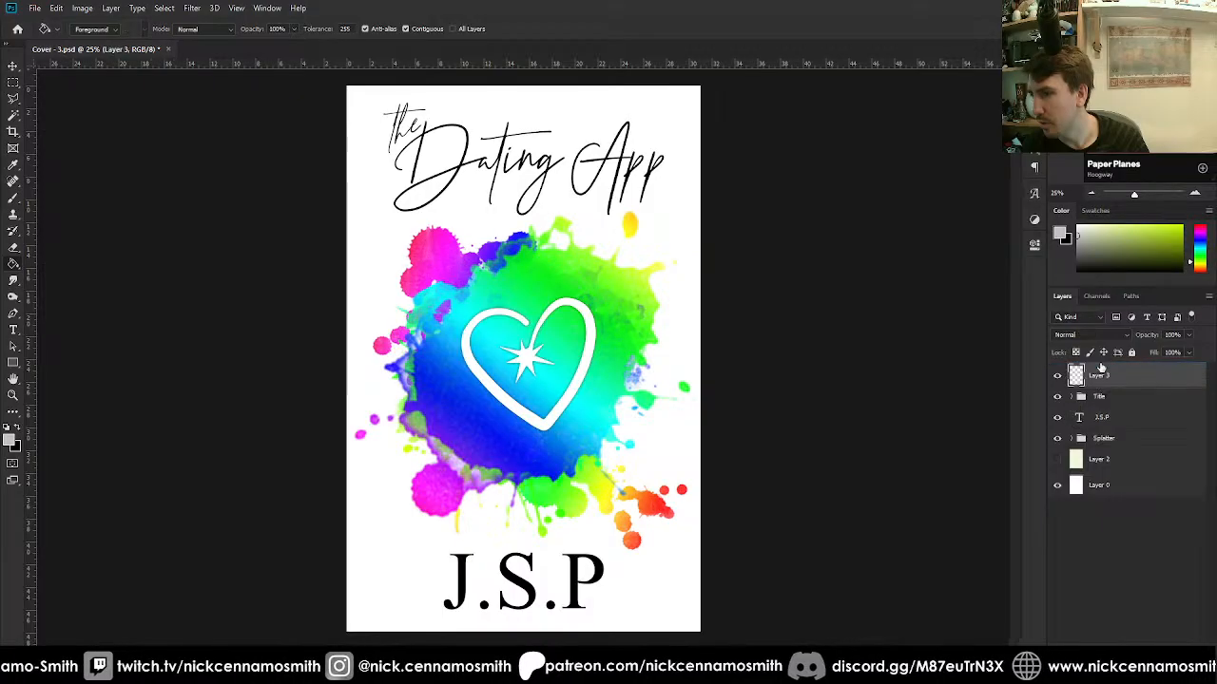
pyautogui.doubleClick(1100, 376)
pyautogui.write('H')
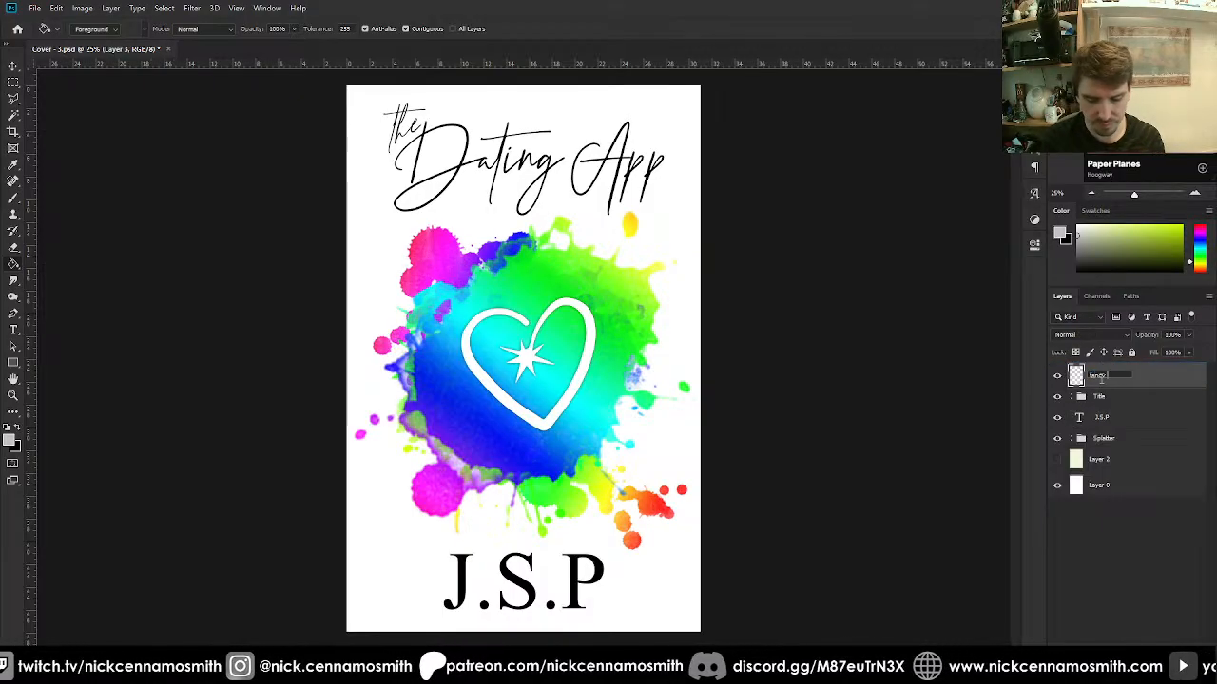
pyautogui.write('ancy boarder')
pyautogui.press('Return')
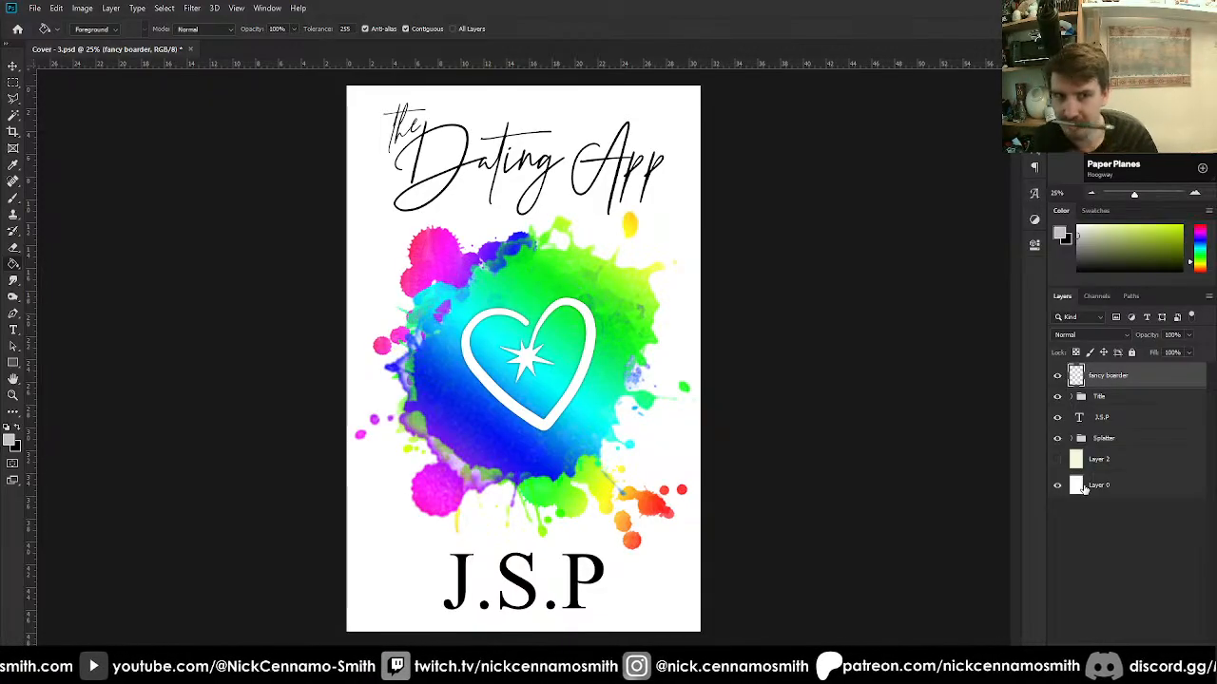
# With a black 25 px Hard Round brush, sketch an ornamental frame with scalloped corners around the cover's upper part.
pyautogui.click(13, 197)
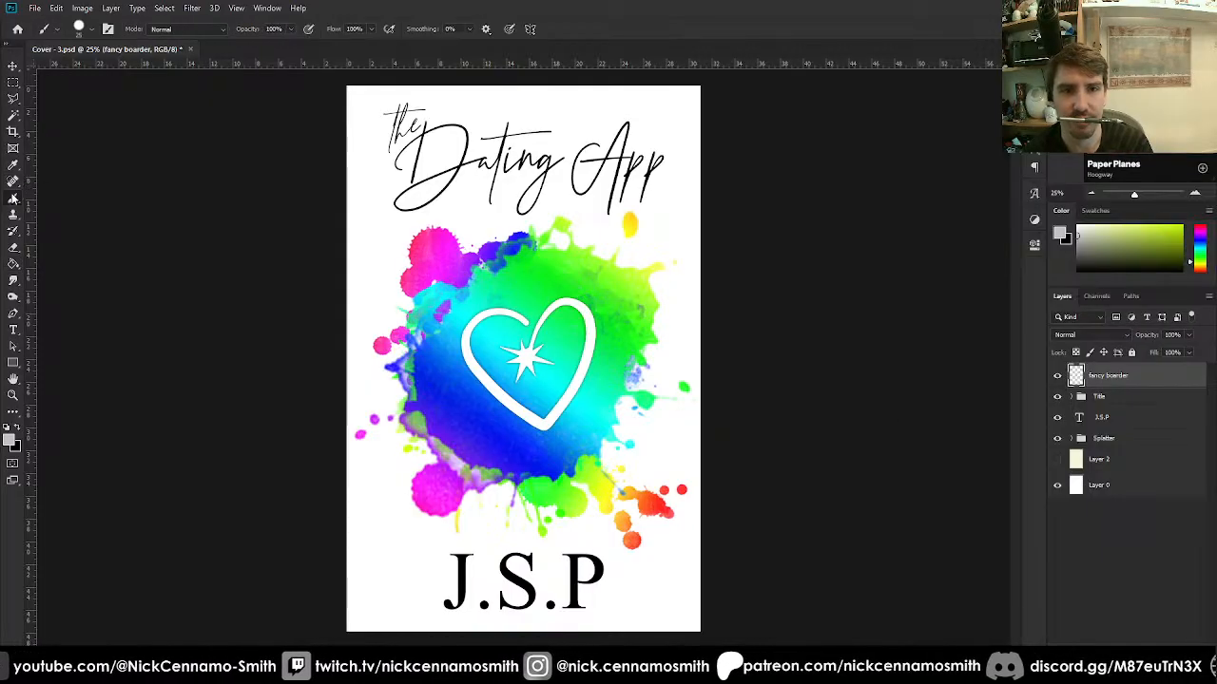
pyautogui.click(87, 29)
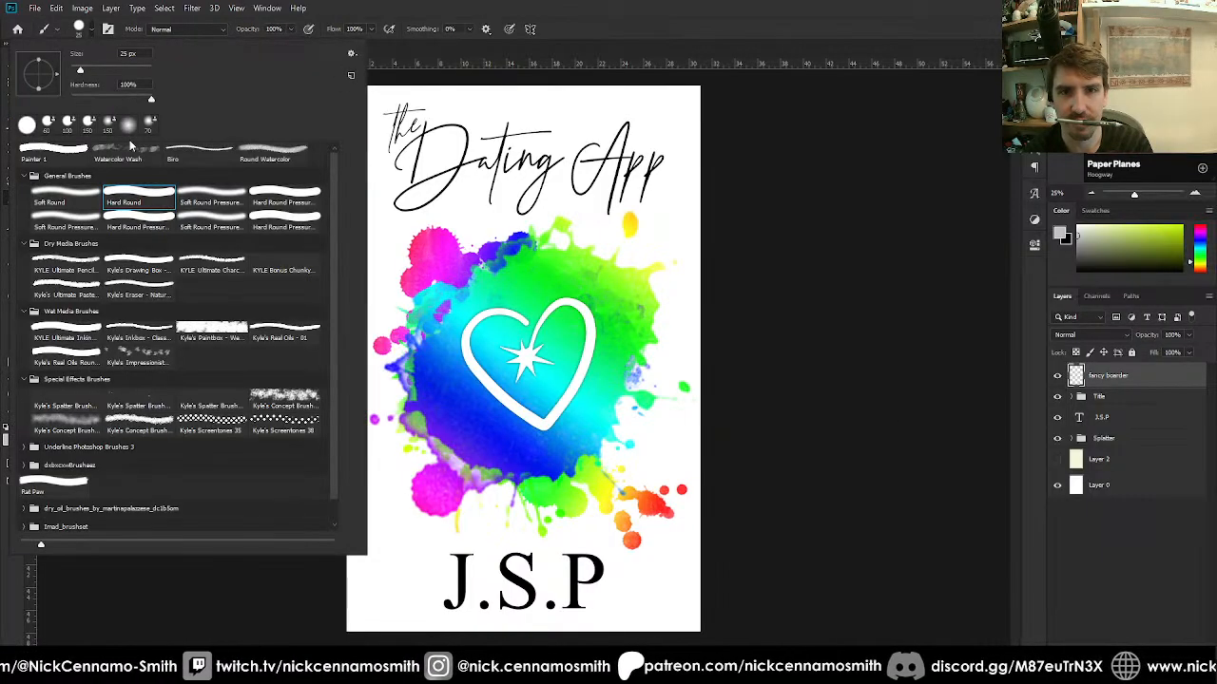
pyautogui.click(92, 31)
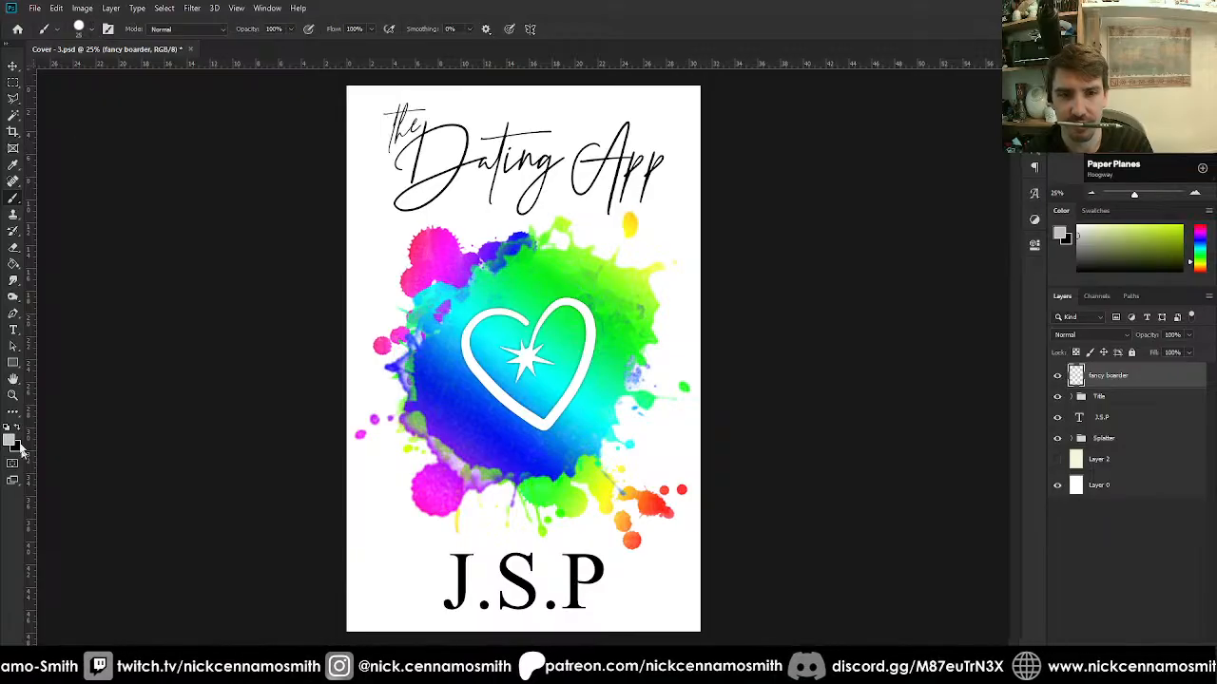
pyautogui.press('d')
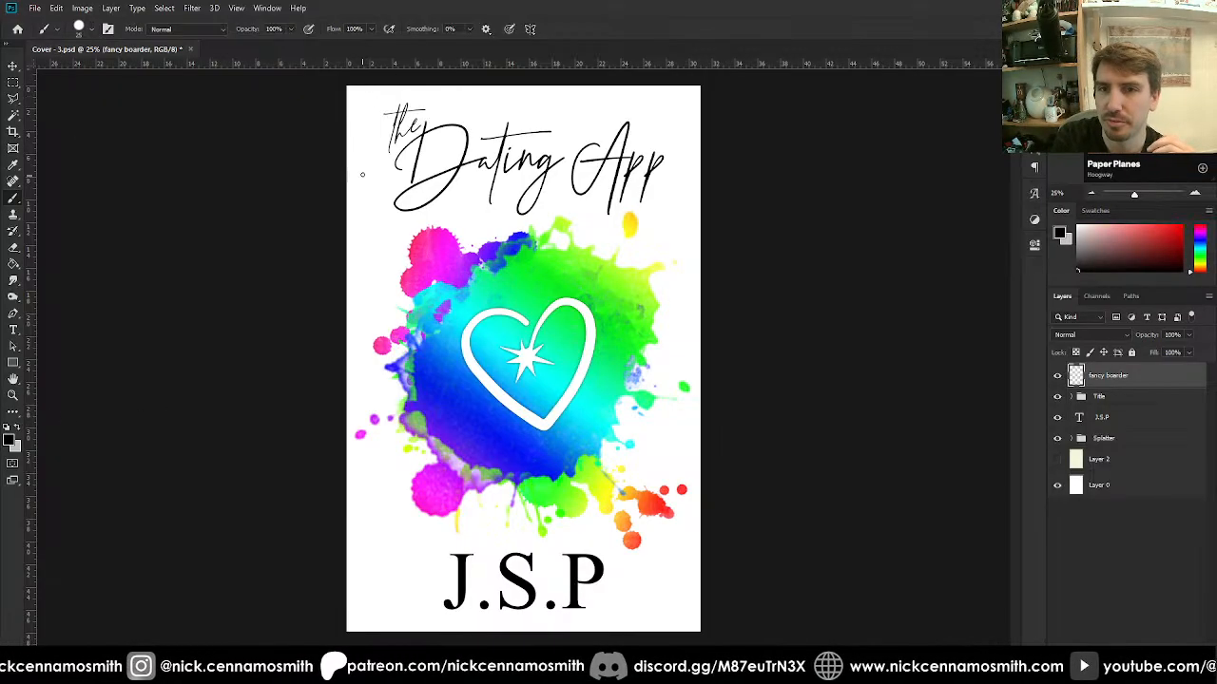
pyautogui.moveTo(359, 242)
pyautogui.mouseDown()
pyautogui.moveTo(358, 256)
pyautogui.moveTo(354, 104)
pyautogui.moveTo(452, 91)
pyautogui.mouseUp()
pyautogui.moveTo(359, 135); pyautogui.dragTo(390, 95)
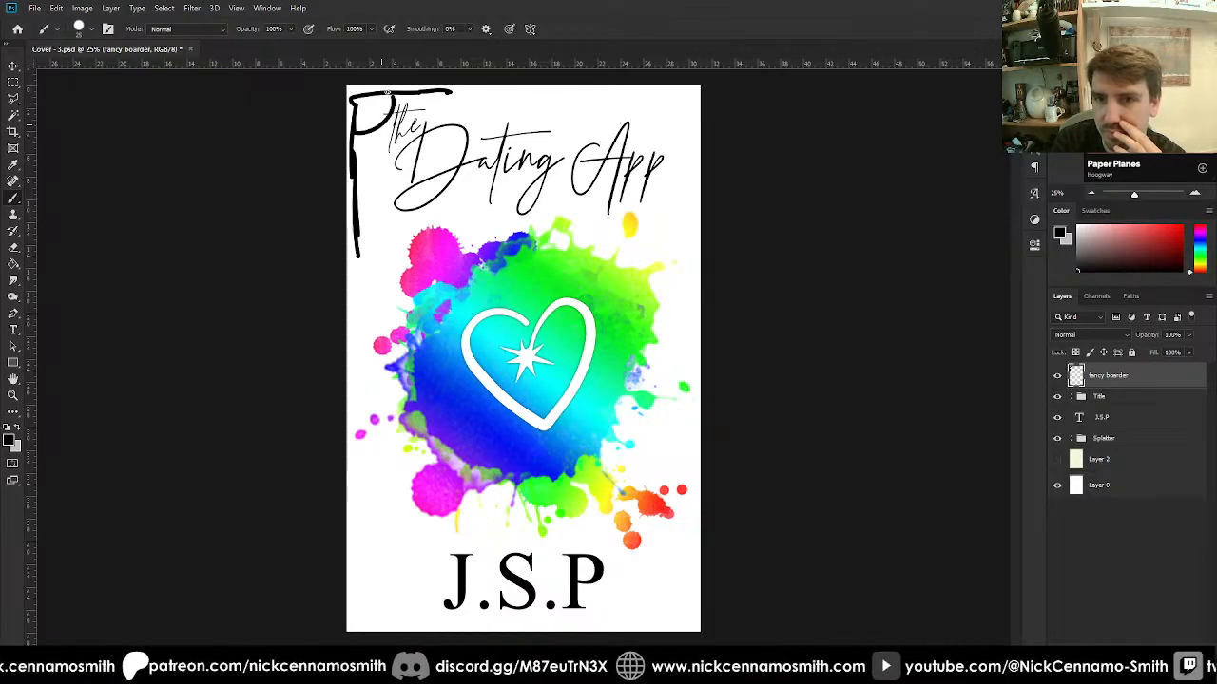
pyautogui.moveTo(360, 140); pyautogui.dragTo(359, 220)
pyautogui.moveTo(392, 113)
pyautogui.mouseDown()
pyautogui.moveTo(538, 95)
pyautogui.moveTo(686, 97)
pyautogui.moveTo(671, 258)
pyautogui.mouseUp()
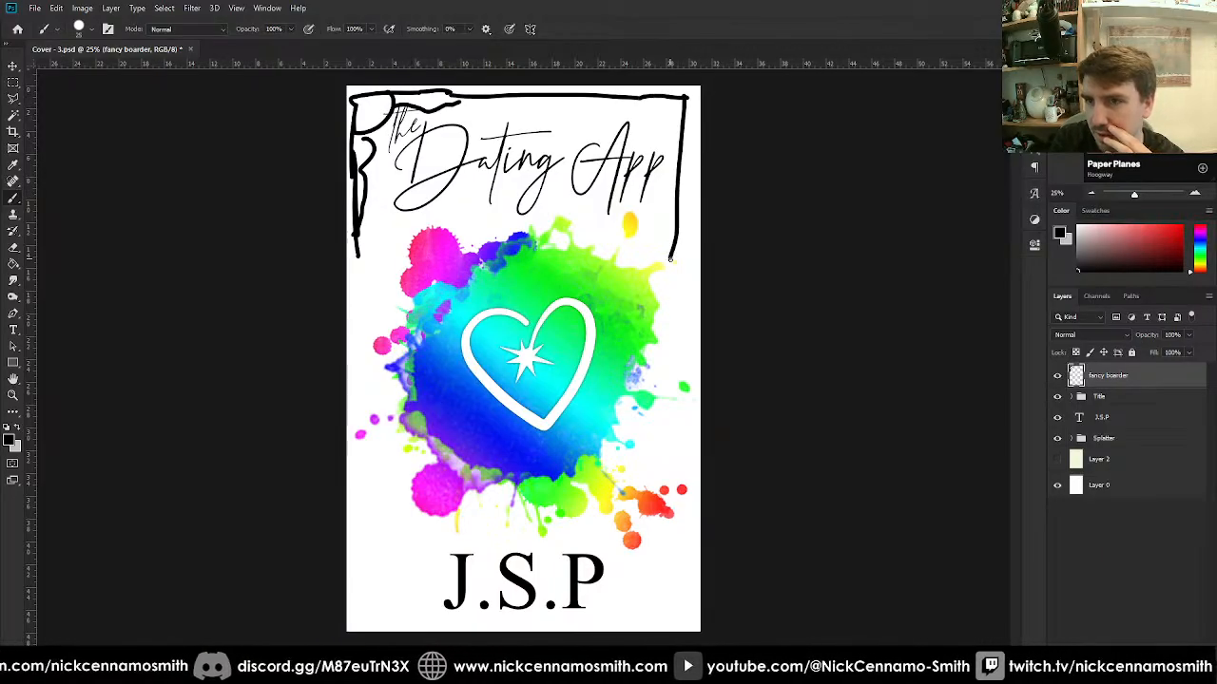
pyautogui.moveTo(652, 100)
pyautogui.mouseDown()
pyautogui.moveTo(627, 115)
pyautogui.moveTo(605, 99)
pyautogui.mouseUp()
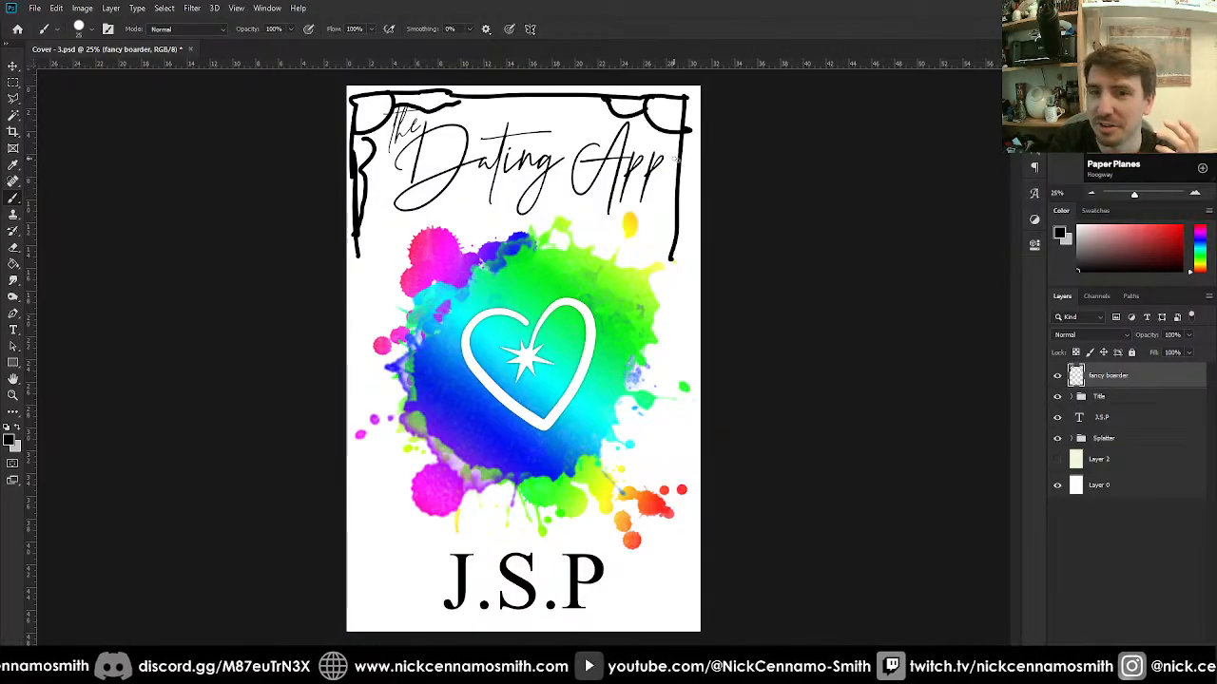
pyautogui.moveTo(677, 136); pyautogui.dragTo(684, 234)
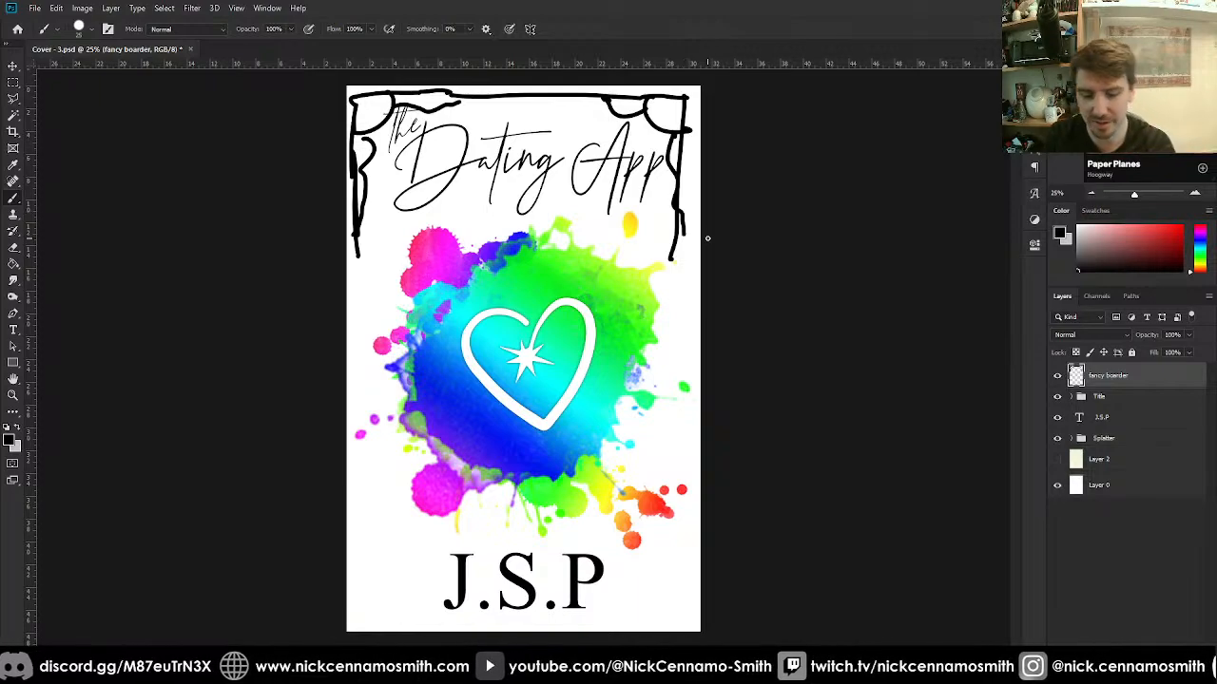
# Duplicate the fancy boarder layer, flip the copy to -100% width and height, and place it around the cover's lower part.
pyautogui.hotkey('ctrl', 'j')
pyautogui.hotkey('ctrl', 't')
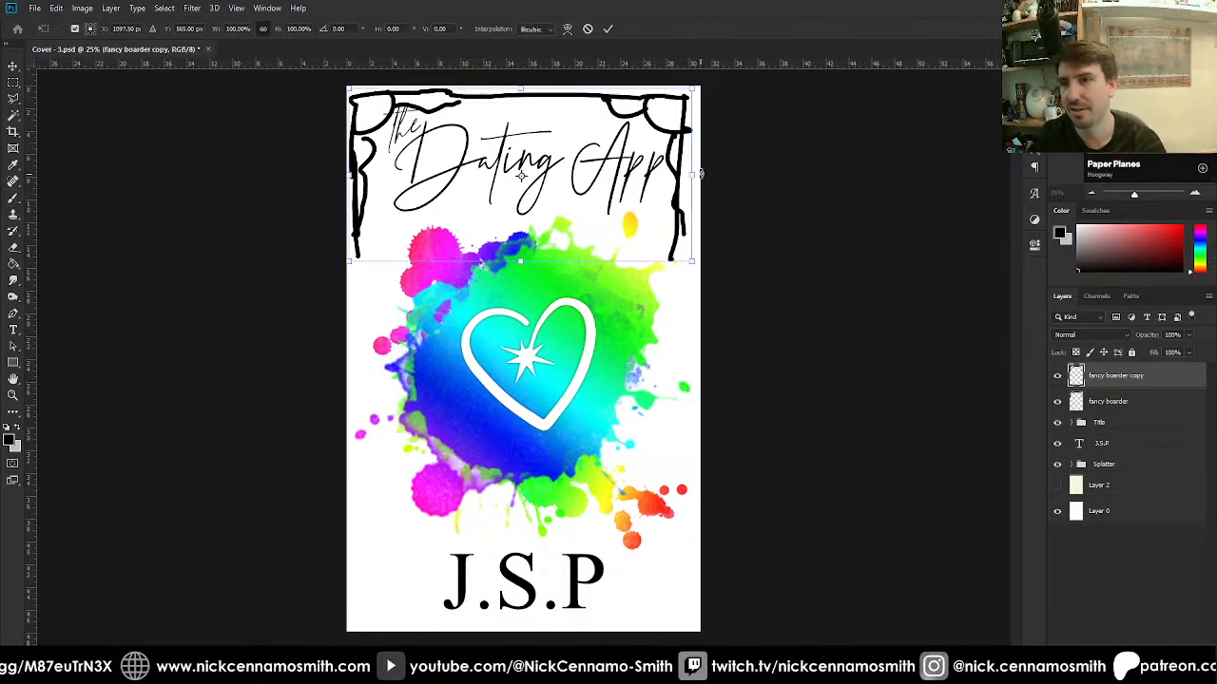
pyautogui.moveTo(700, 185); pyautogui.dragTo(272, 199)
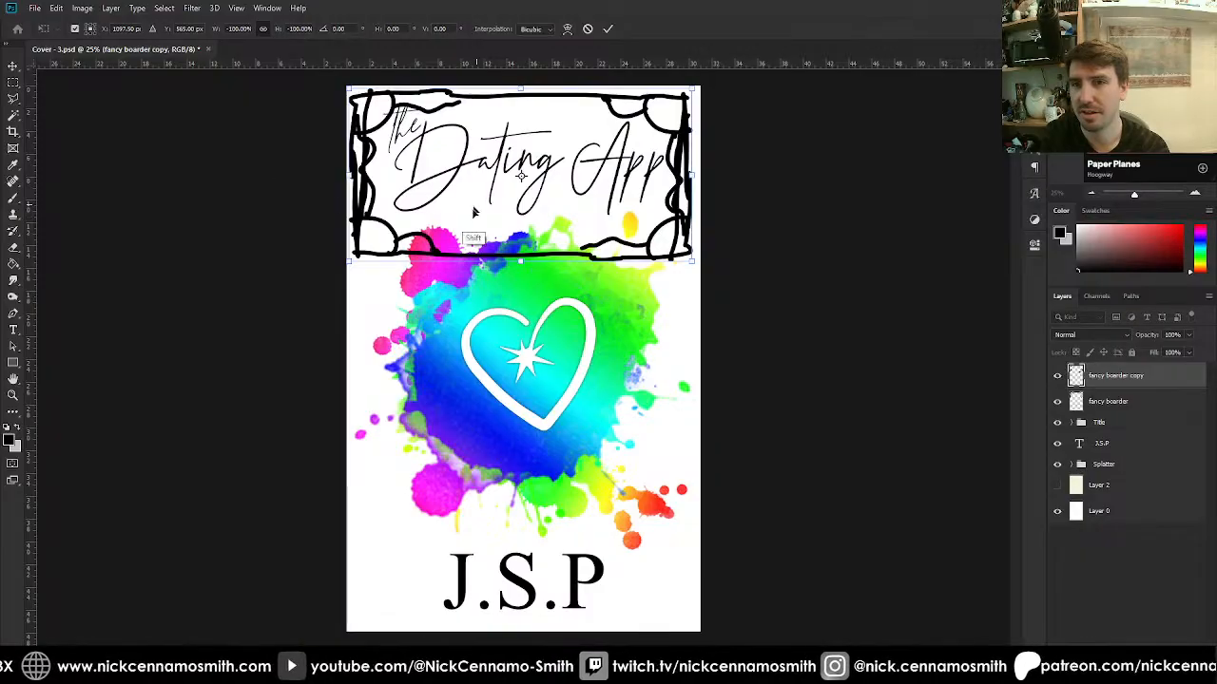
pyautogui.moveTo(472, 211); pyautogui.dragTo(521, 568)
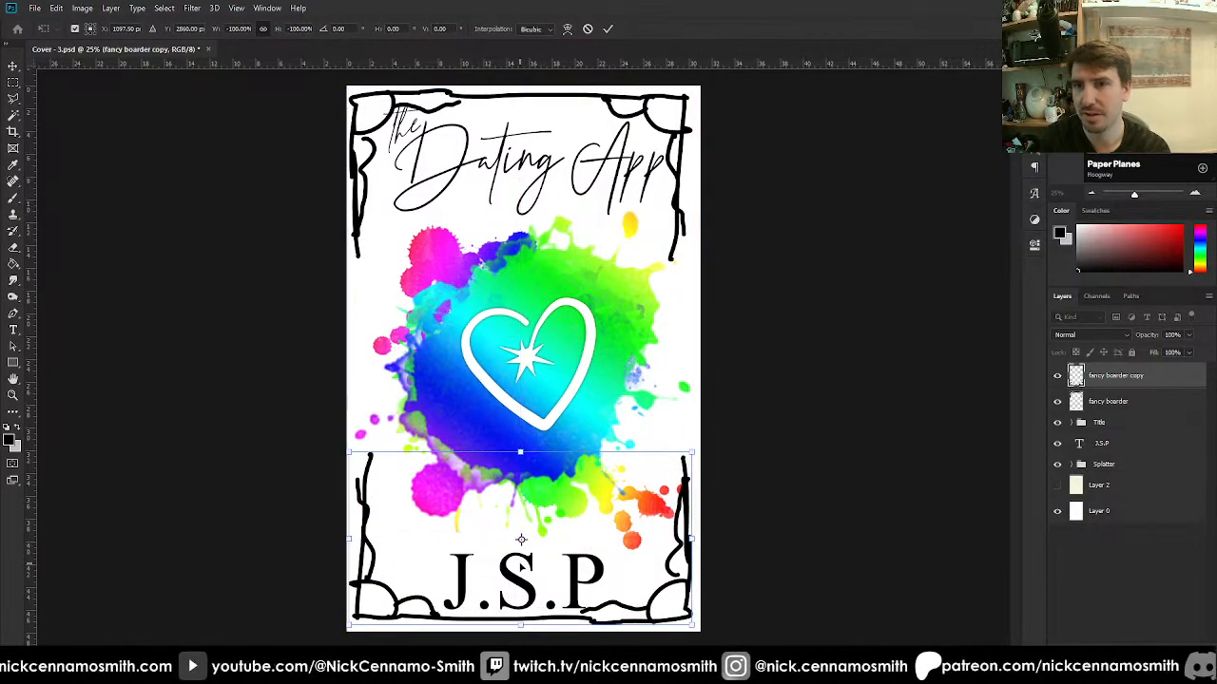
pyautogui.press('Return')
pyautogui.press('b')
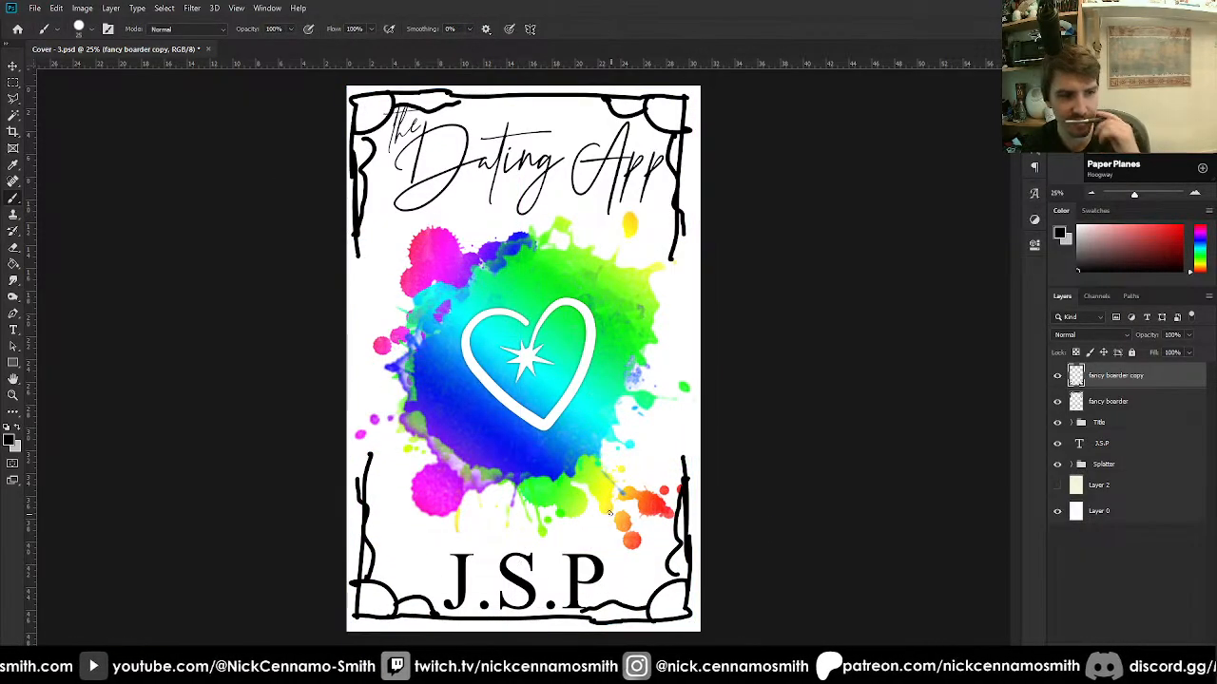
# Group the Title, J.S.P and Splatter layers, duplicate the group, and hide the original group.
pyautogui.click(1134, 427)
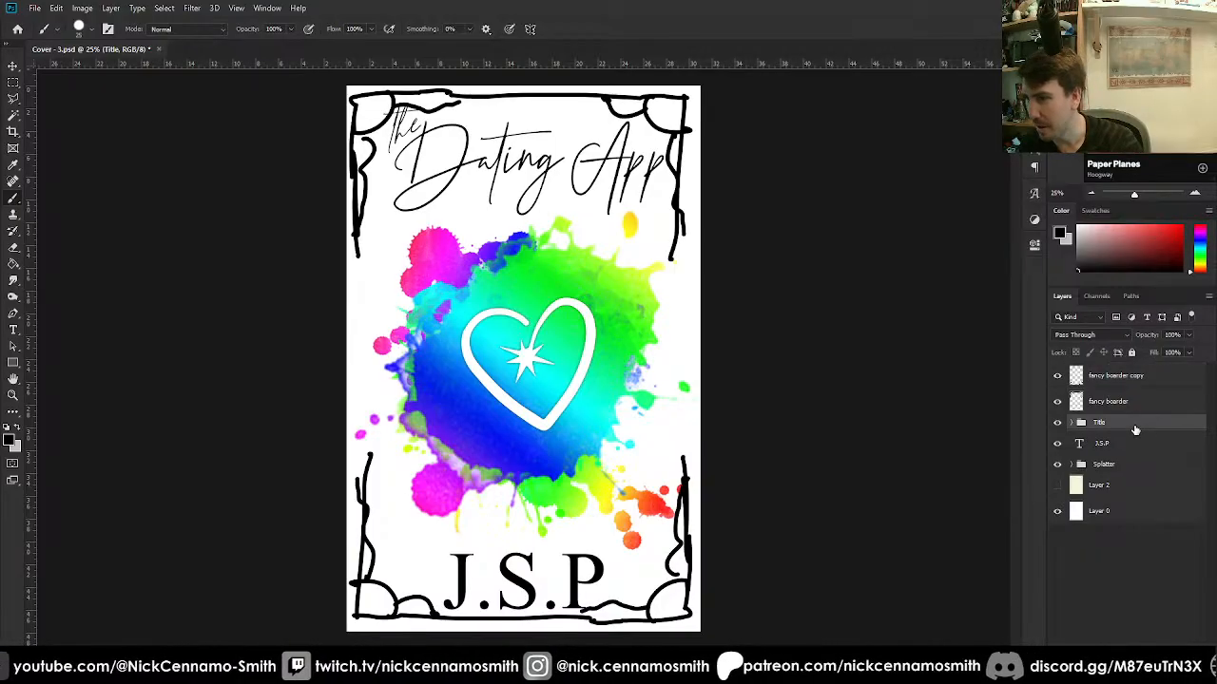
pyautogui.keyDown('shift'); pyautogui.click(1136, 466); pyautogui.keyUp('shift')
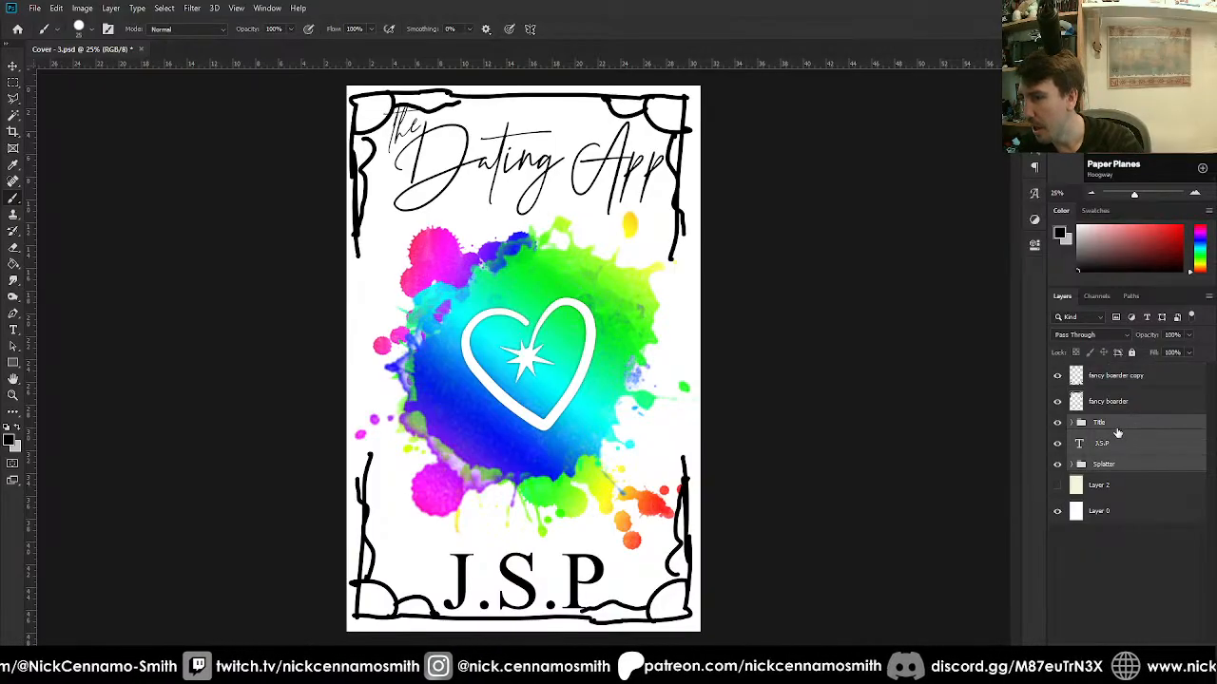
pyautogui.moveTo(1126, 432); pyautogui.dragTo(1161, 646)
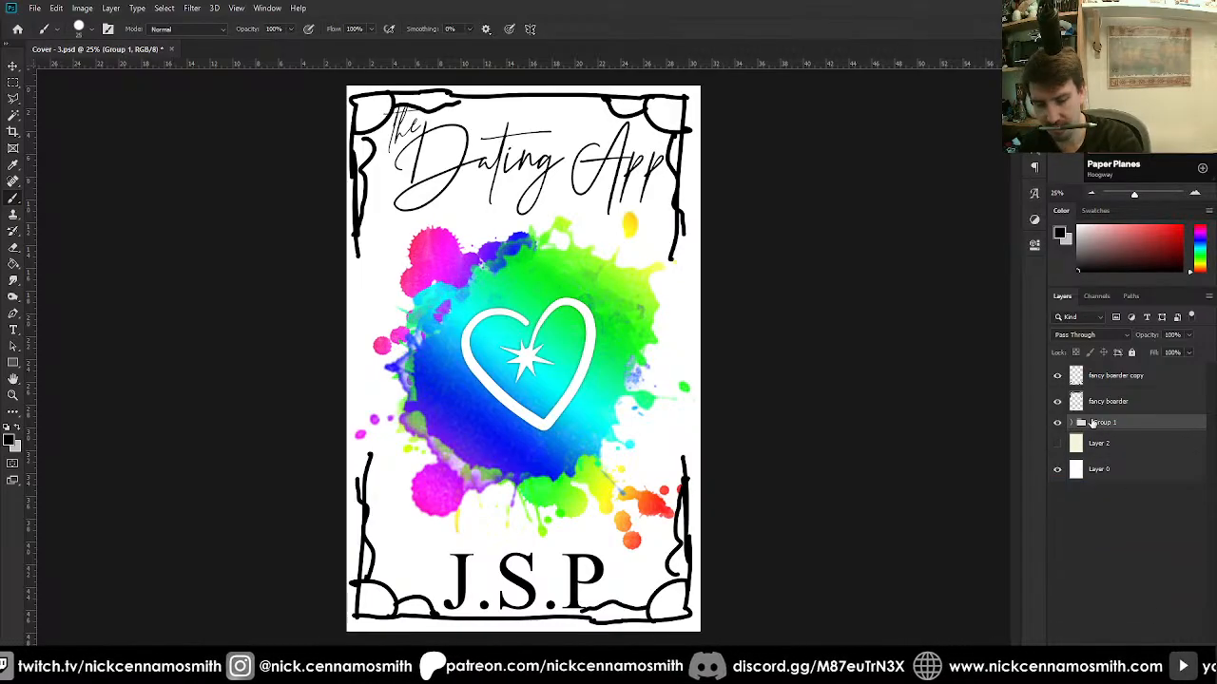
pyautogui.hotkey('ctrl', 'j')
pyautogui.click(1057, 439)
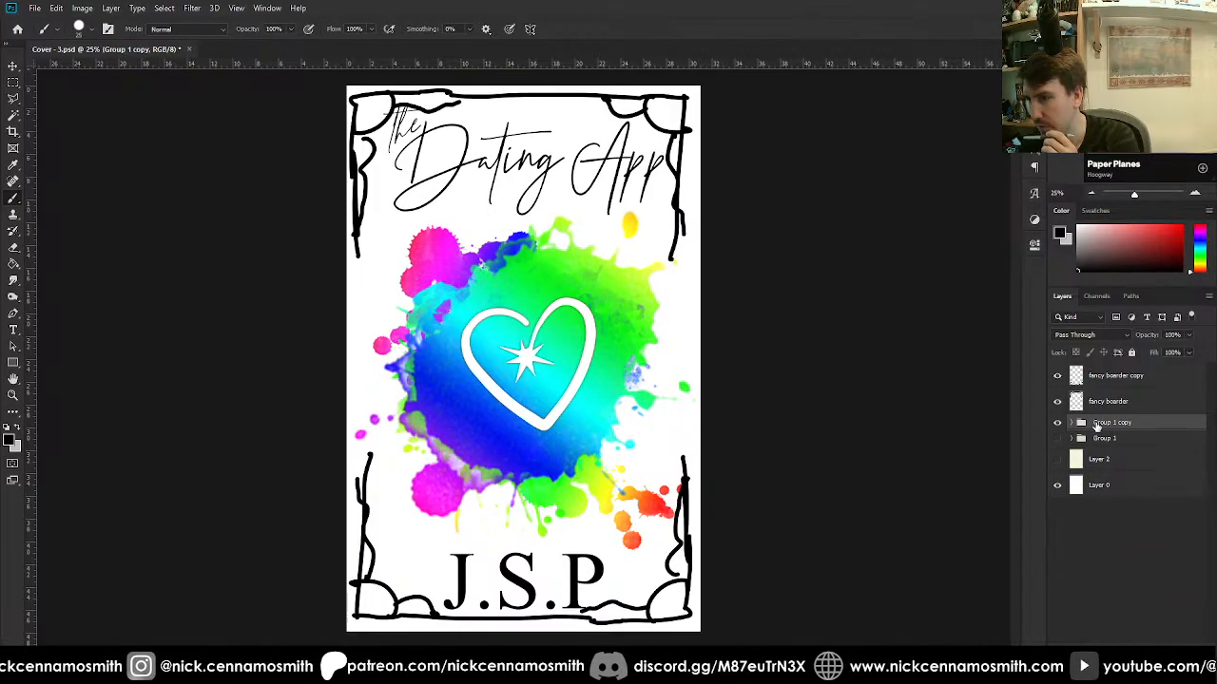
# Try scaling the duplicated artwork group to about 91% and centering it inside the sketched border.
pyautogui.hotkey('ctrl', 't')
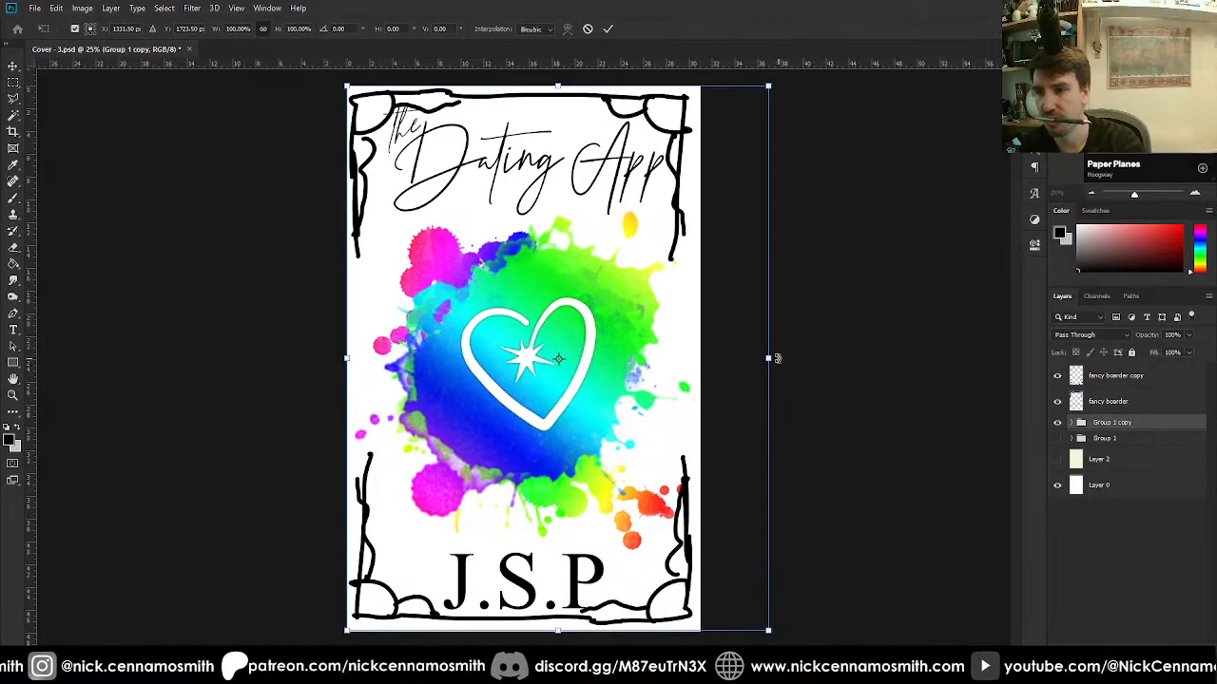
pyautogui.moveTo(773, 358)
pyautogui.mouseDown()
pyautogui.moveTo(738, 353)
pyautogui.moveTo(750, 357)
pyautogui.mouseUp()
pyautogui.moveTo(597, 363); pyautogui.dragTo(589, 360)
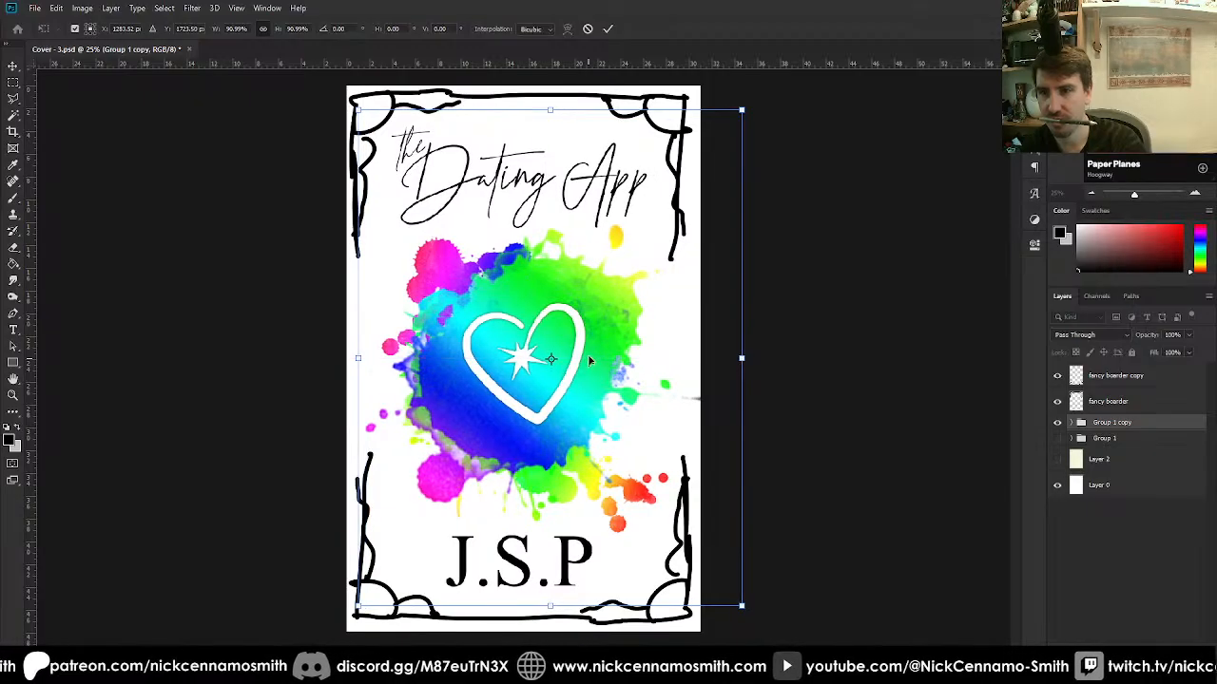
pyautogui.press('Return')
pyautogui.press('b')
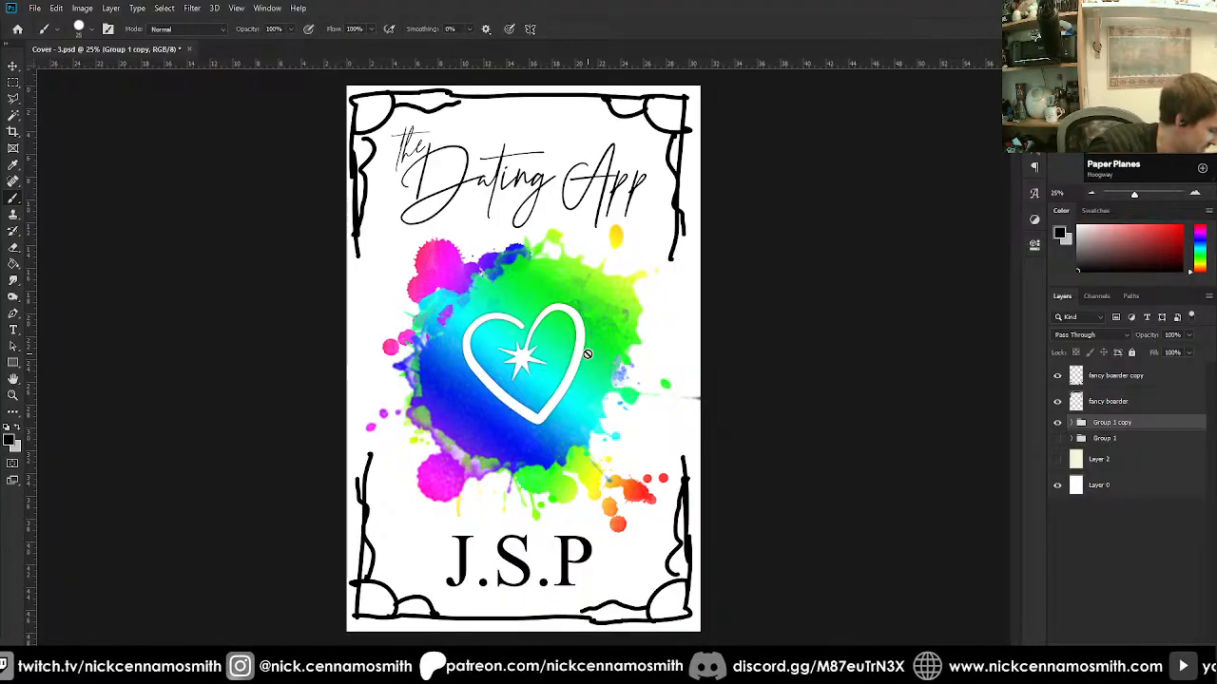
pyautogui.hotkey('ctrl', 'z')
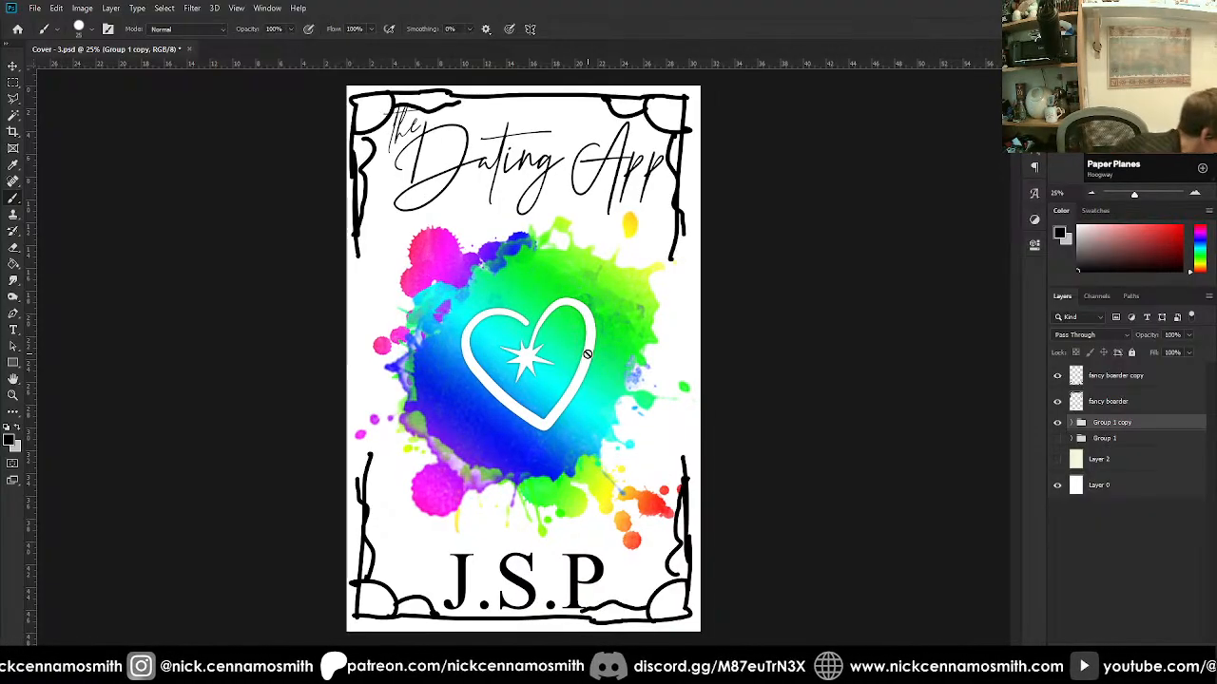
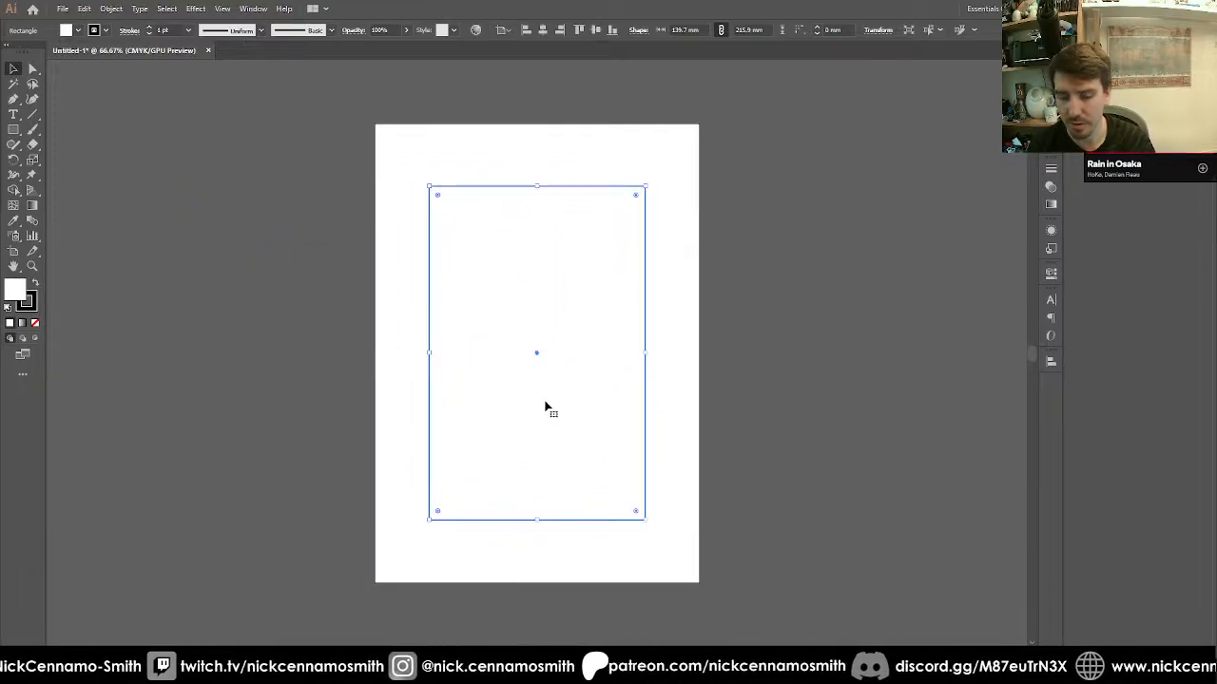
# In Illustrator, enlarge the rectangle proportionally from its center to about 146 × 226 mm and deselect it.
pyautogui.hotkey('ctrl', '=')
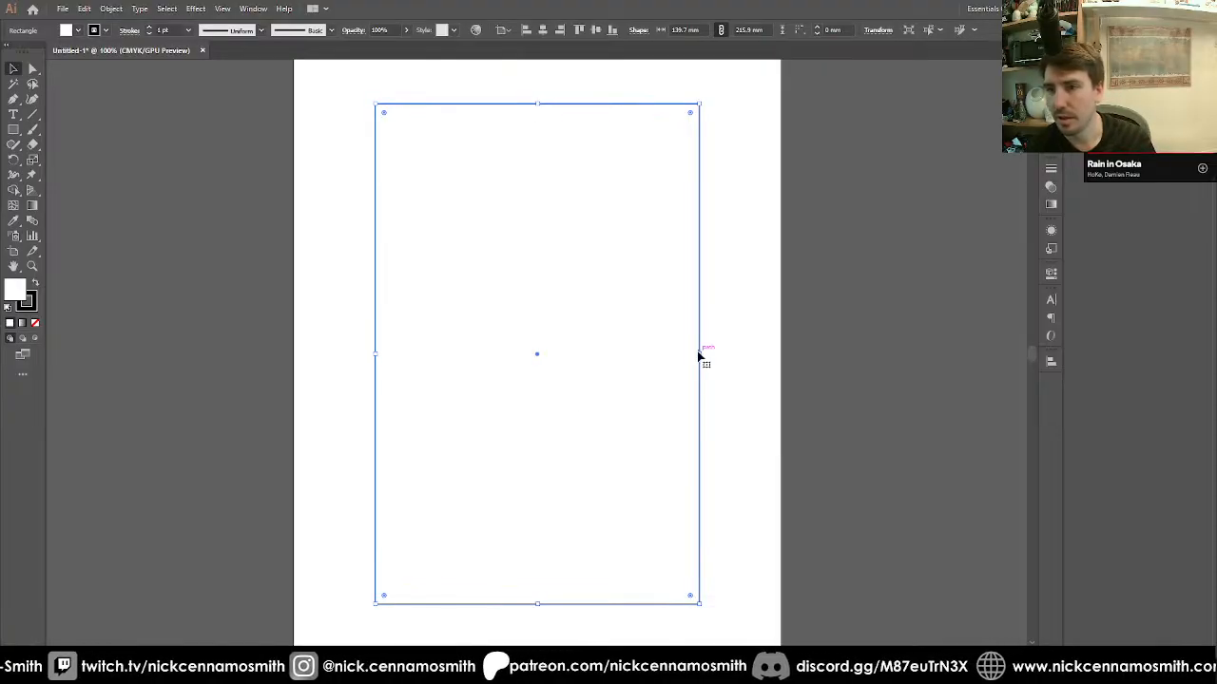
pyautogui.moveTo(701, 354); pyautogui.dragTo(708, 354)
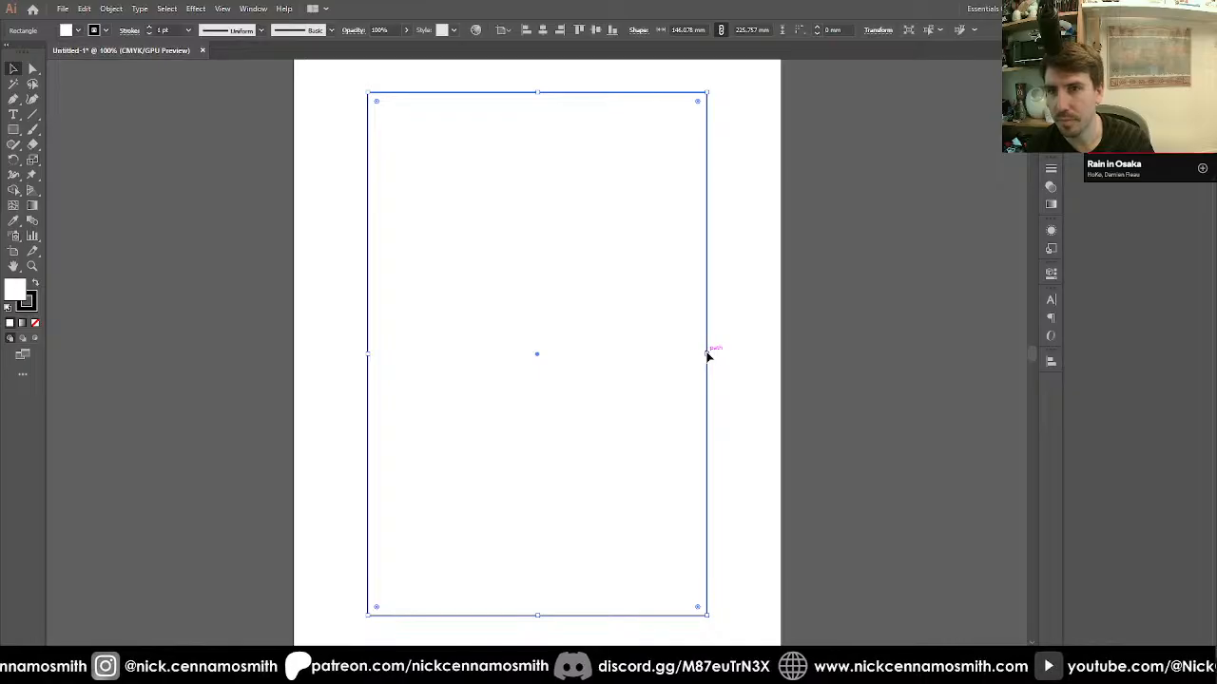
pyautogui.press('Return')
pyautogui.click(675, 431)
pyautogui.click(875, 406)
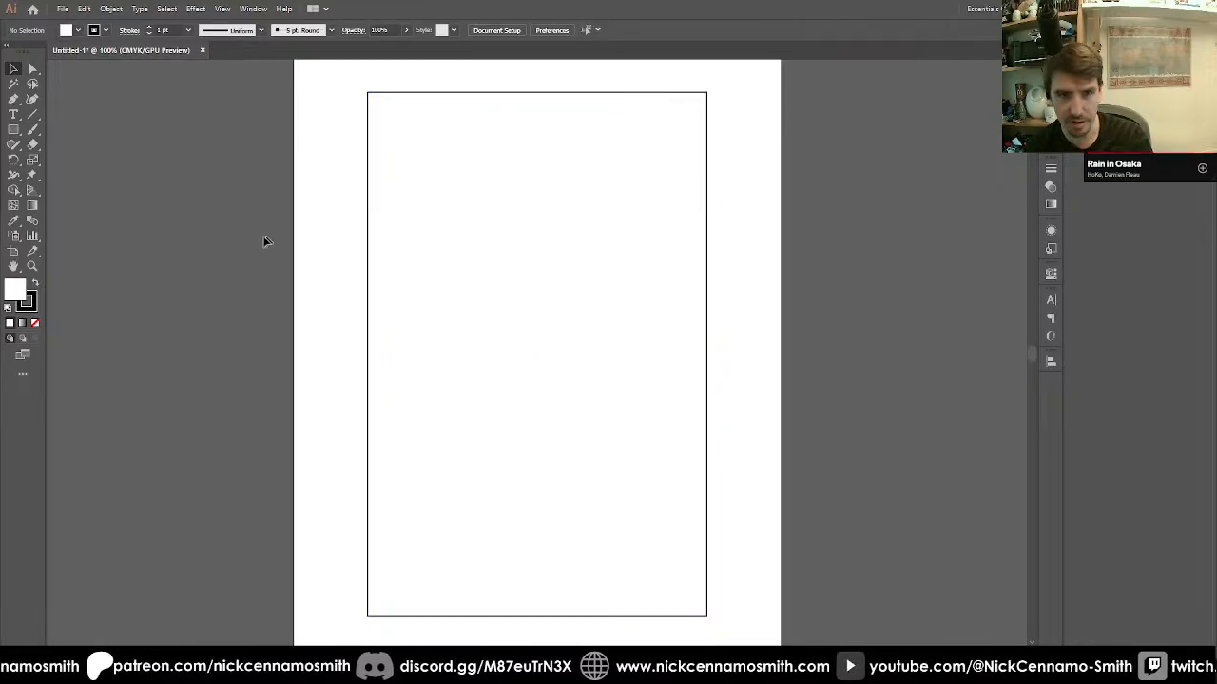
# Remove the rectangle's fill so only its black 1 pt stroke remains, and deselect it.
pyautogui.hotkey('ctrl', '=')
pyautogui.hotkey('ctrl', '-')
pyautogui.moveTo(549, 287); pyautogui.dragTo(548, 287)
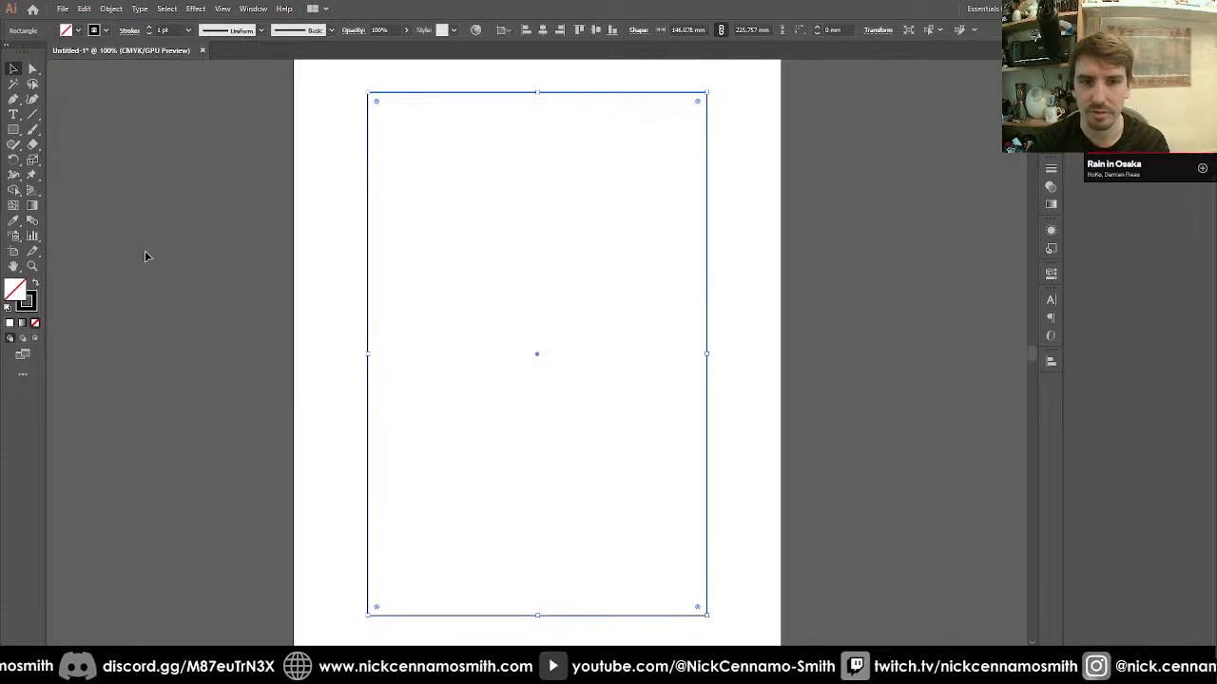
pyautogui.click(338, 249)
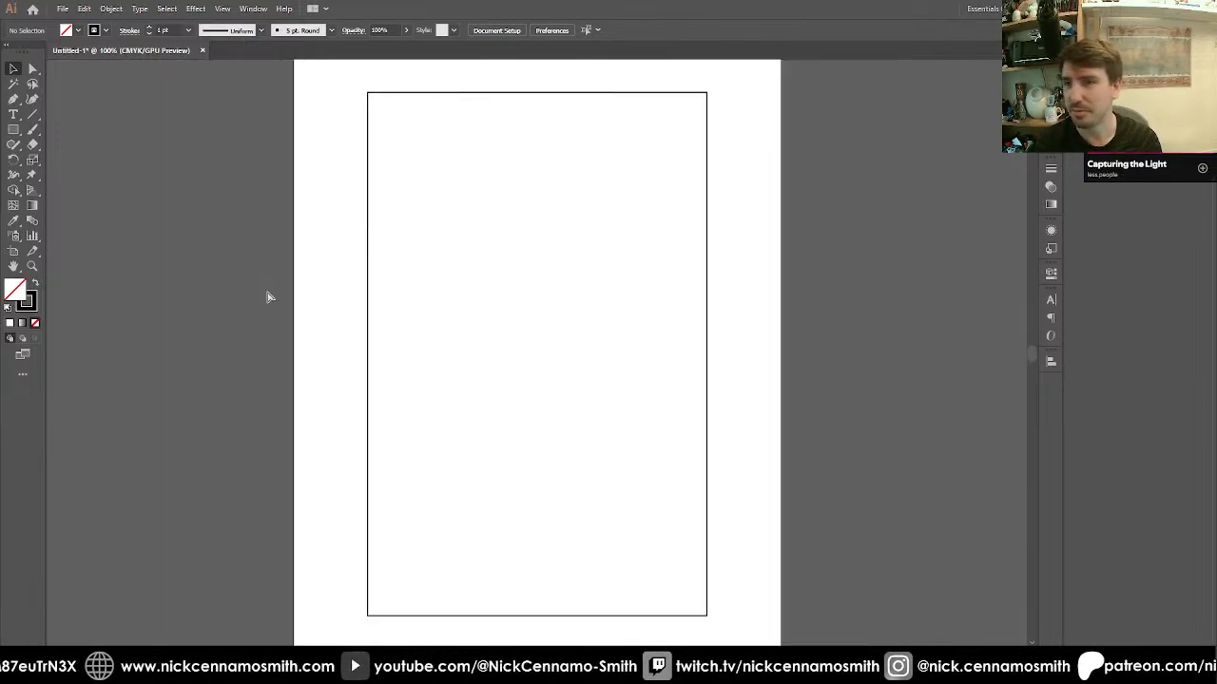
# Draw two small concentric circles centered horizontally just inside the rectangle's top edge, the outer one touching that edge.
pyautogui.scroll(2, 357, 173)
pyautogui.hotkey('ctrl', '=')
pyautogui.scroll(3, 364, 181)
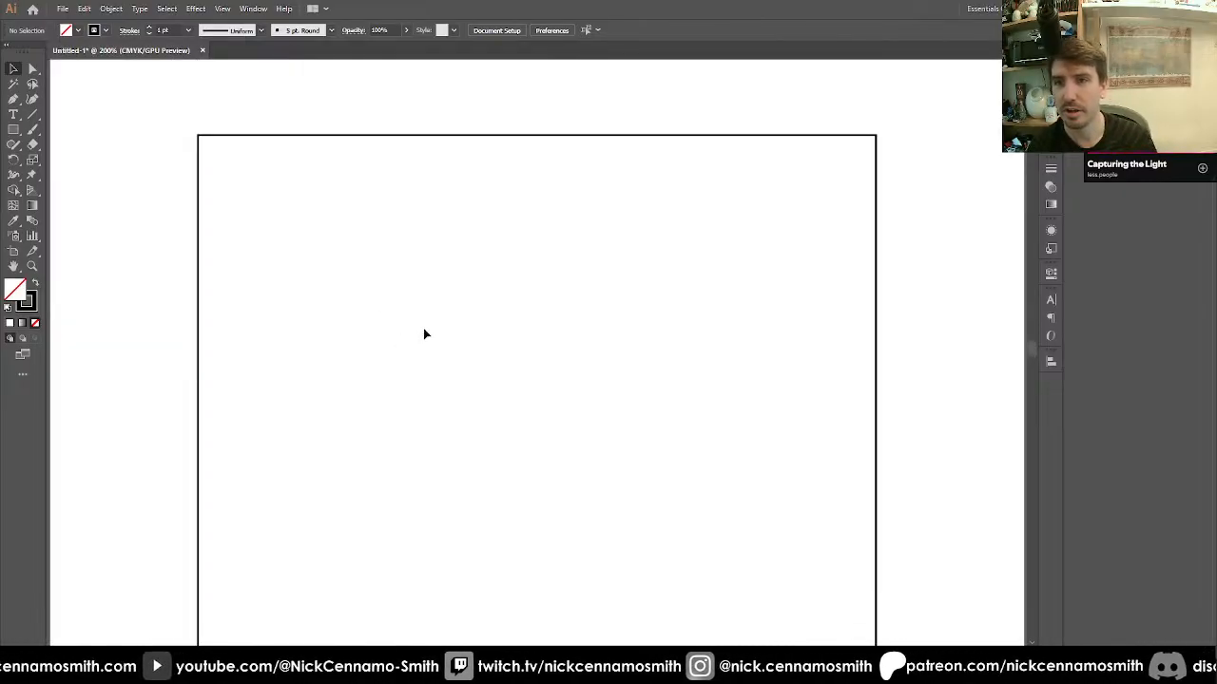
pyautogui.click(14, 144)
pyautogui.click(16, 135)
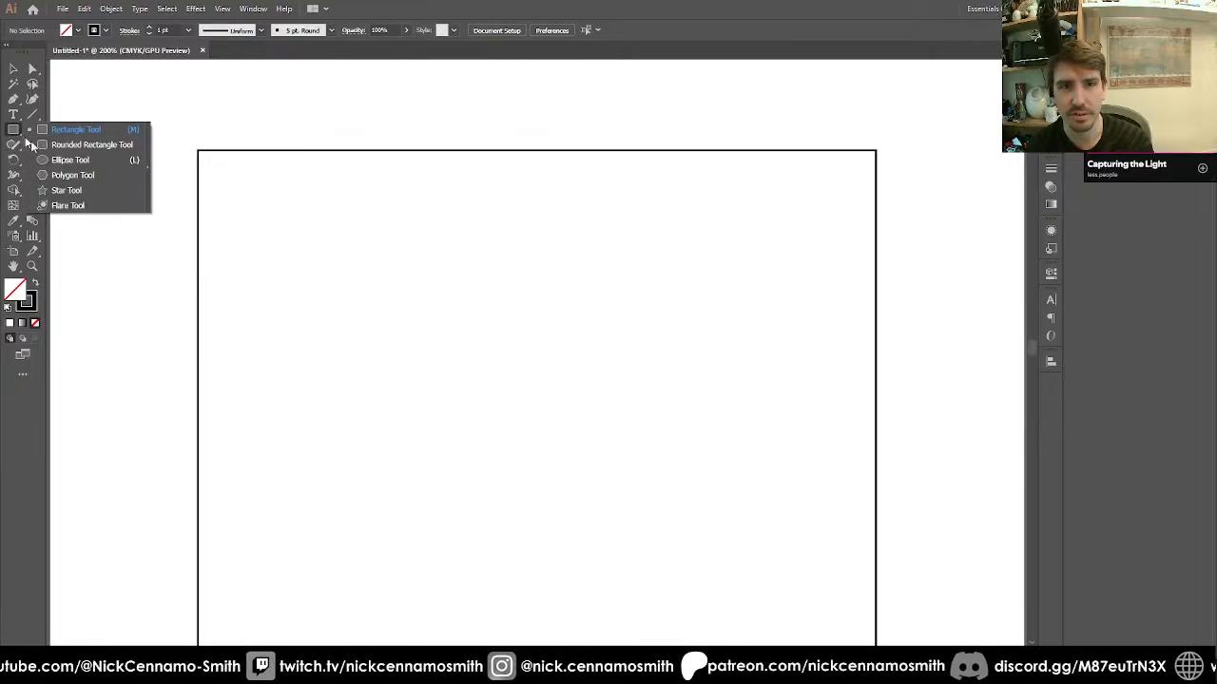
pyautogui.click(71, 160)
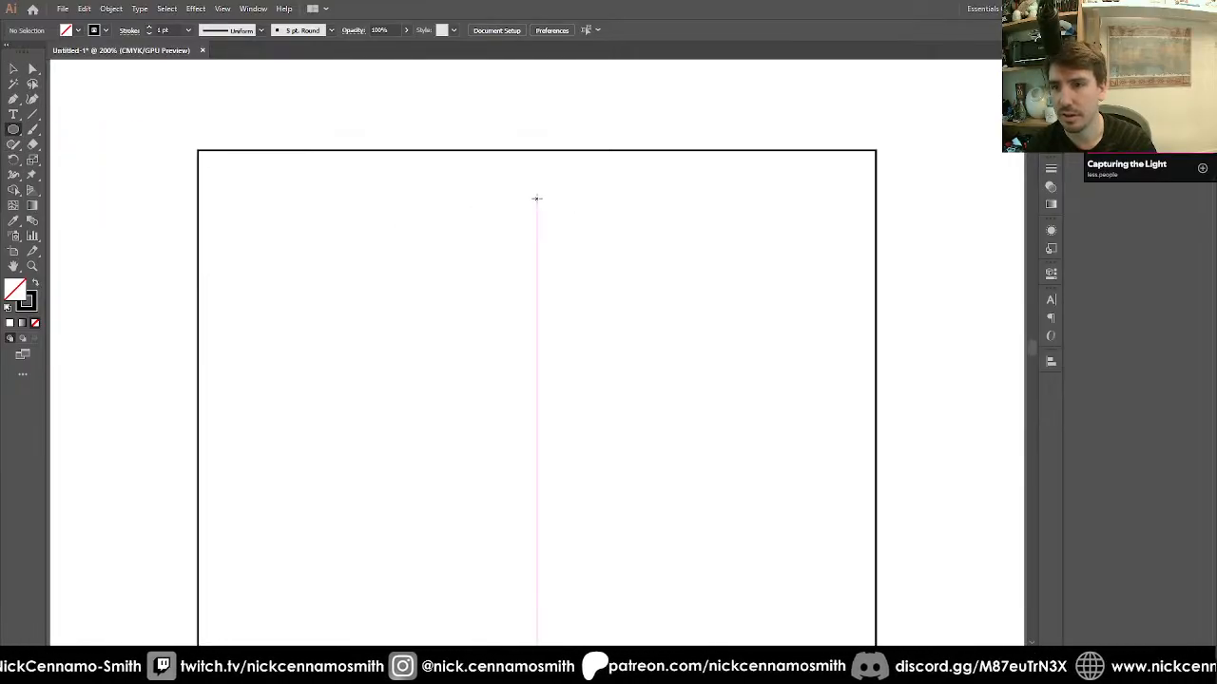
pyautogui.moveTo(537, 197); pyautogui.dragTo(561, 207)
pyautogui.press('v')
pyautogui.click(507, 280)
# Draw a circle about 25 mm in diameter centered on the midpoint of the rectangle's bottom edge.
pyautogui.scroll(-2, 514, 281)
pyautogui.hotkey('ctrl', '-')
pyautogui.hotkey('ctrl', '-')
pyautogui.scroll(-3, 560, 323)
pyautogui.scroll(-3, 563, 320)
pyautogui.scroll(5, 558, 312)
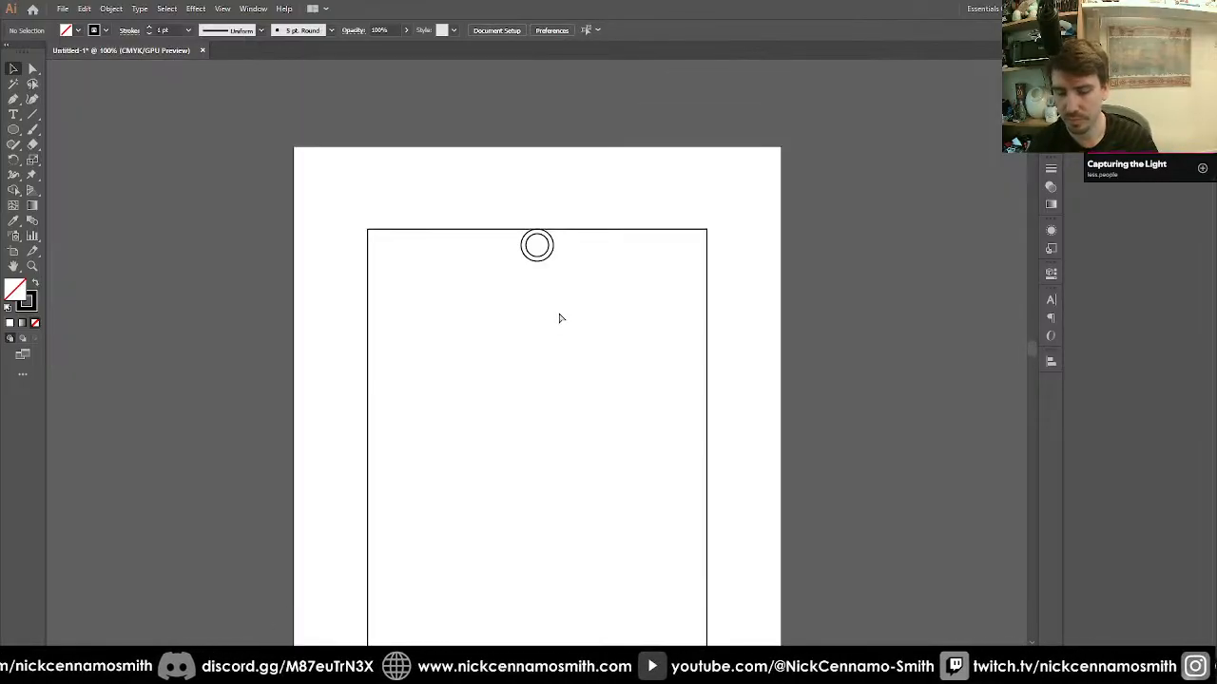
pyautogui.hotkey('ctrl', '+')
pyautogui.scroll(-3, 560, 317)
pyautogui.scroll(-3, 559, 357)
pyautogui.scroll(1, 587, 377)
pyautogui.click(15, 131)
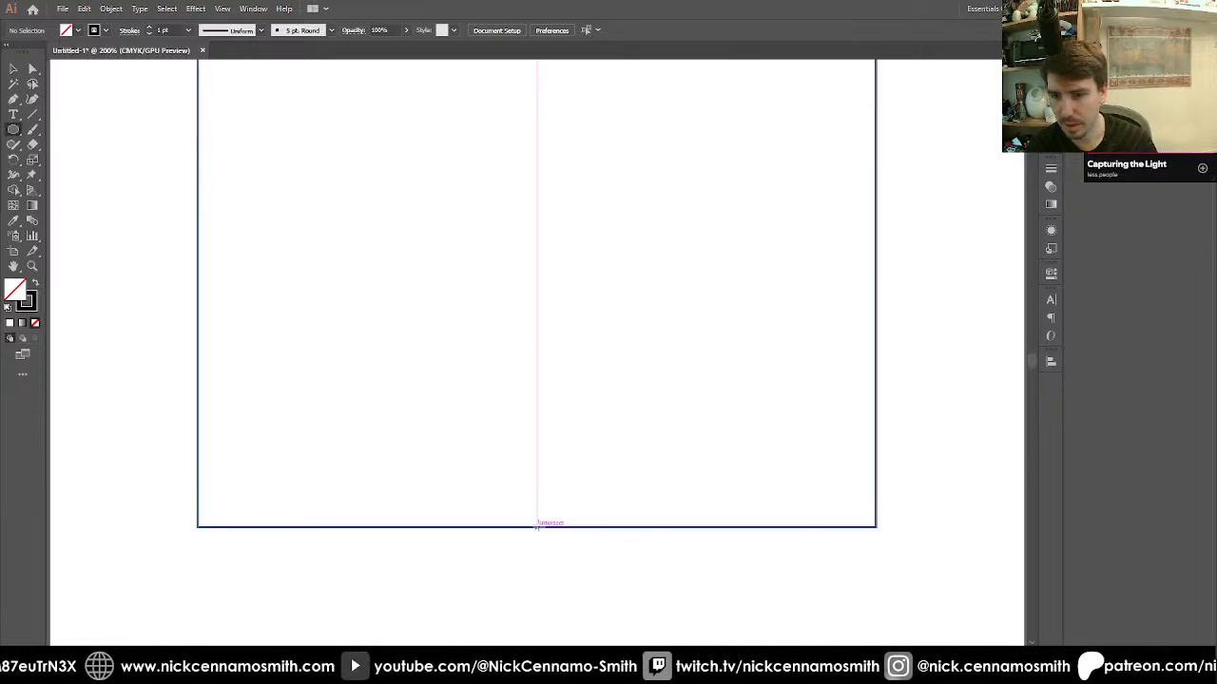
pyautogui.moveTo(537, 525); pyautogui.dragTo(596, 568)
# Duplicate the bottom circle toward its left side, shrink the copy to about 20.5 mm, and overlap it with the original.
pyautogui.press('v')
pyautogui.click(562, 576)
pyautogui.hotkey('shift', 'alt', 'Left')
pyautogui.hotkey('shift', 'alt', 'Left')
pyautogui.hotkey('shift', 'alt', 'Left')
pyautogui.hotkey('shift', 'alt', 'Left')
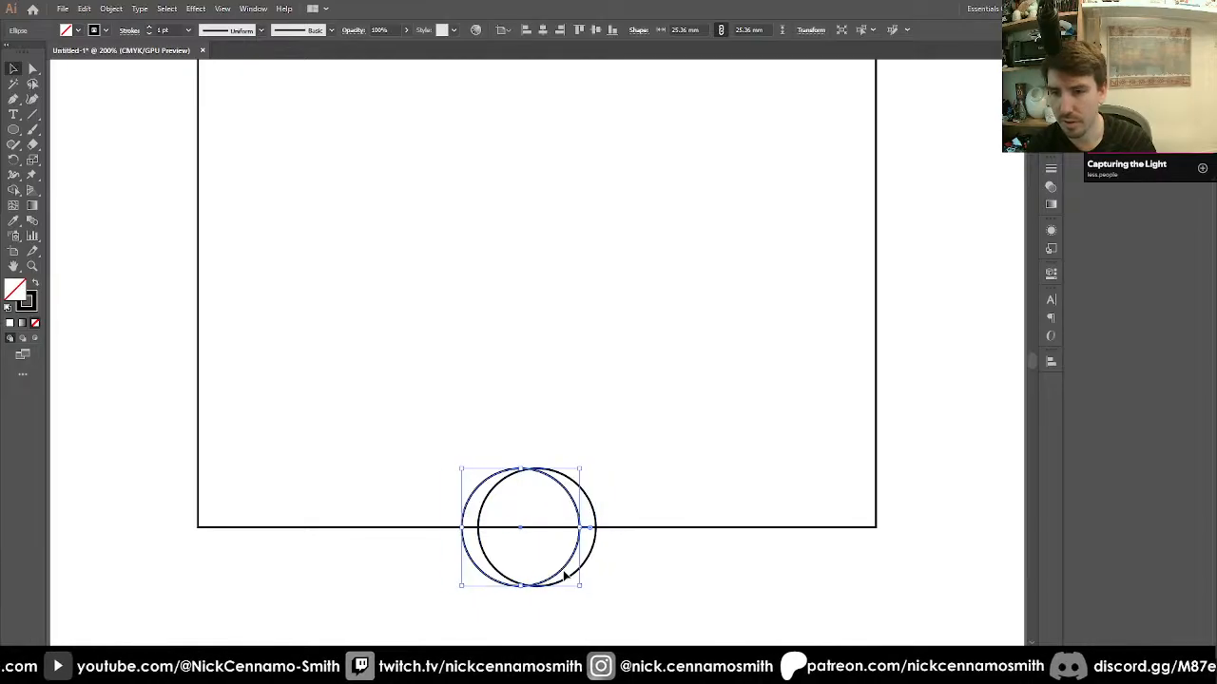
pyautogui.moveTo(472, 469); pyautogui.dragTo(467, 494)
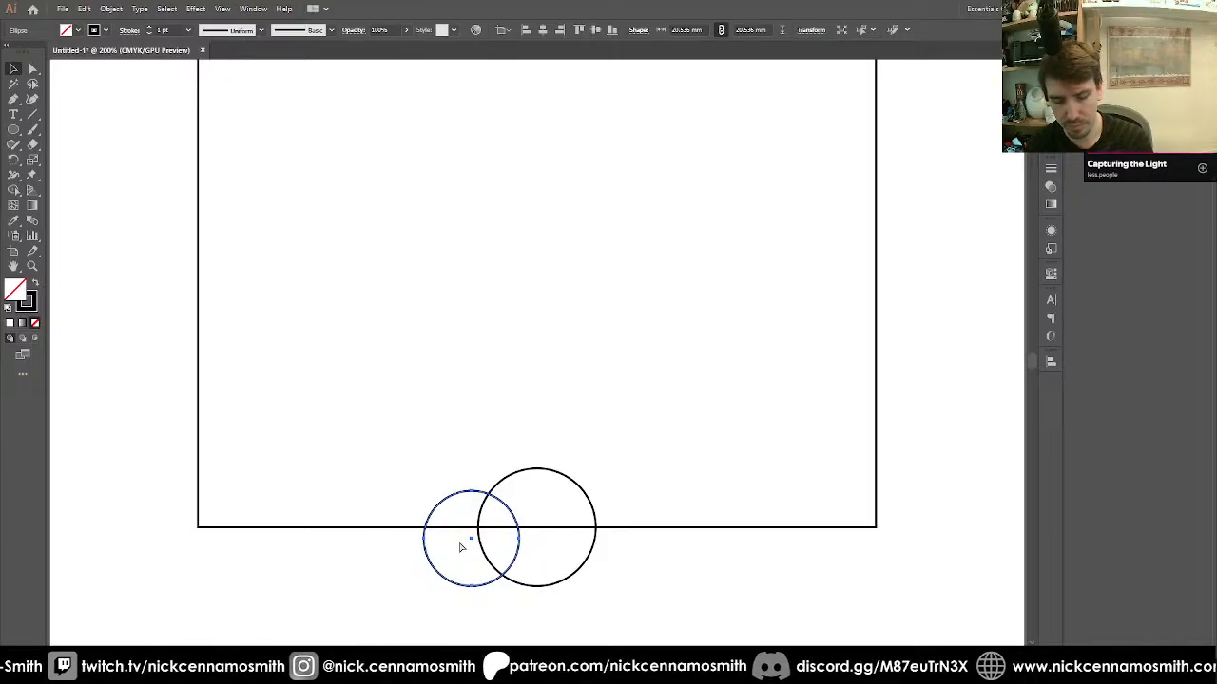
# Duplicate the smaller circle and move the copy horizontally to the mirrored position right of the central bottom circle.
pyautogui.hotkey('ctrl', 'c')
pyautogui.hotkey('ctrl', 'f')
pyautogui.hotkey('shift', 'Right')
pyautogui.hotkey('shift', 'Right')
pyautogui.hotkey('shift', 'Right')
pyautogui.hotkey('shift', 'Right')
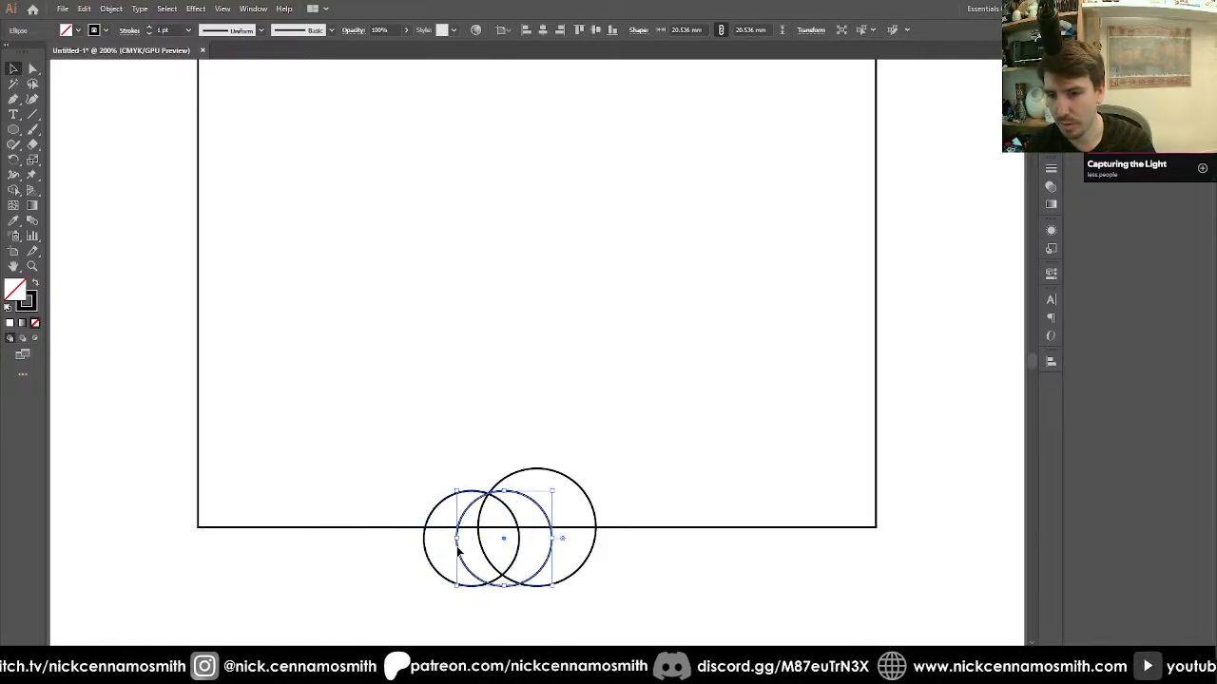
pyautogui.hotkey('shift', 'Right')
pyautogui.hotkey('shift', 'Right')
pyautogui.hotkey('shift', 'Right')
pyautogui.hotkey('shift', 'Right')
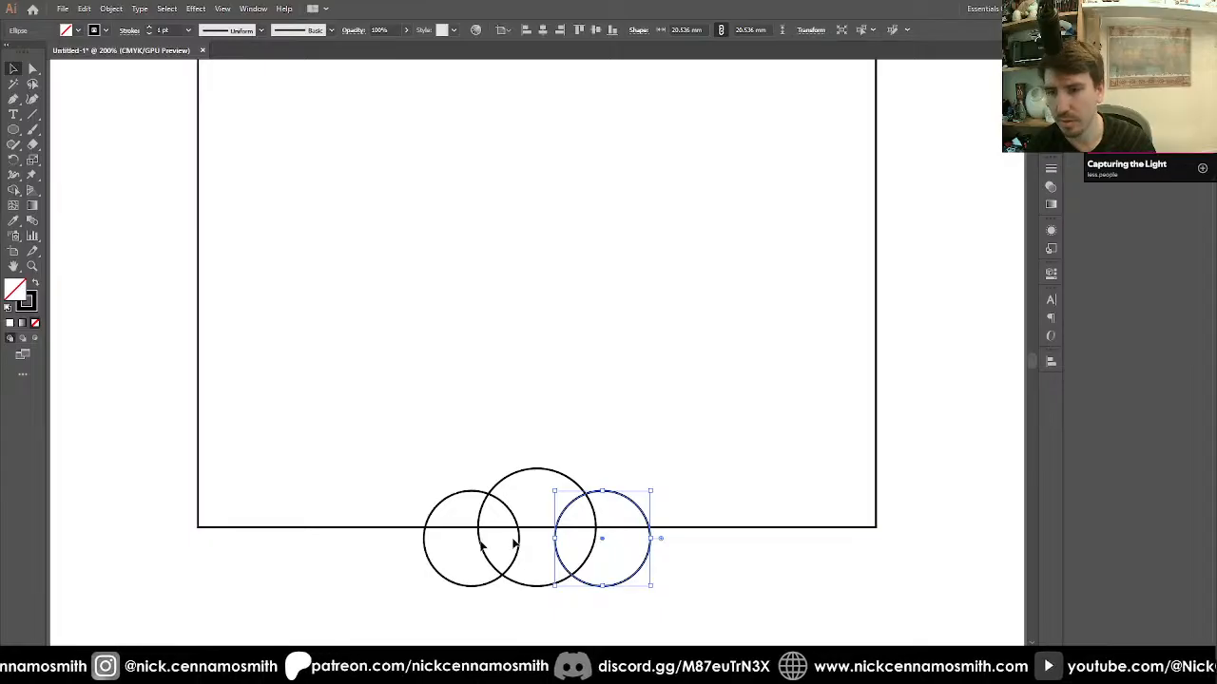
pyautogui.click(353, 600)
# Duplicate the border rectangle in place and move the copy's bottom edge slightly inward.
pyautogui.hotkey('ctrl', '-')
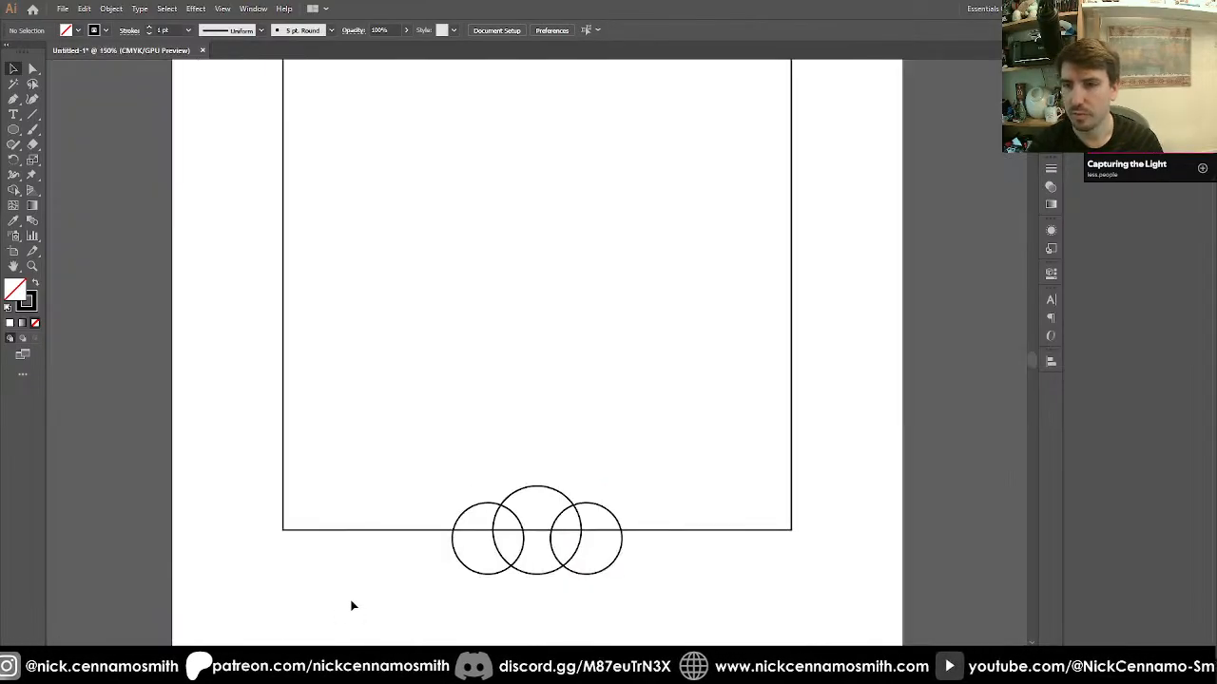
pyautogui.scroll(-1, 353, 605)
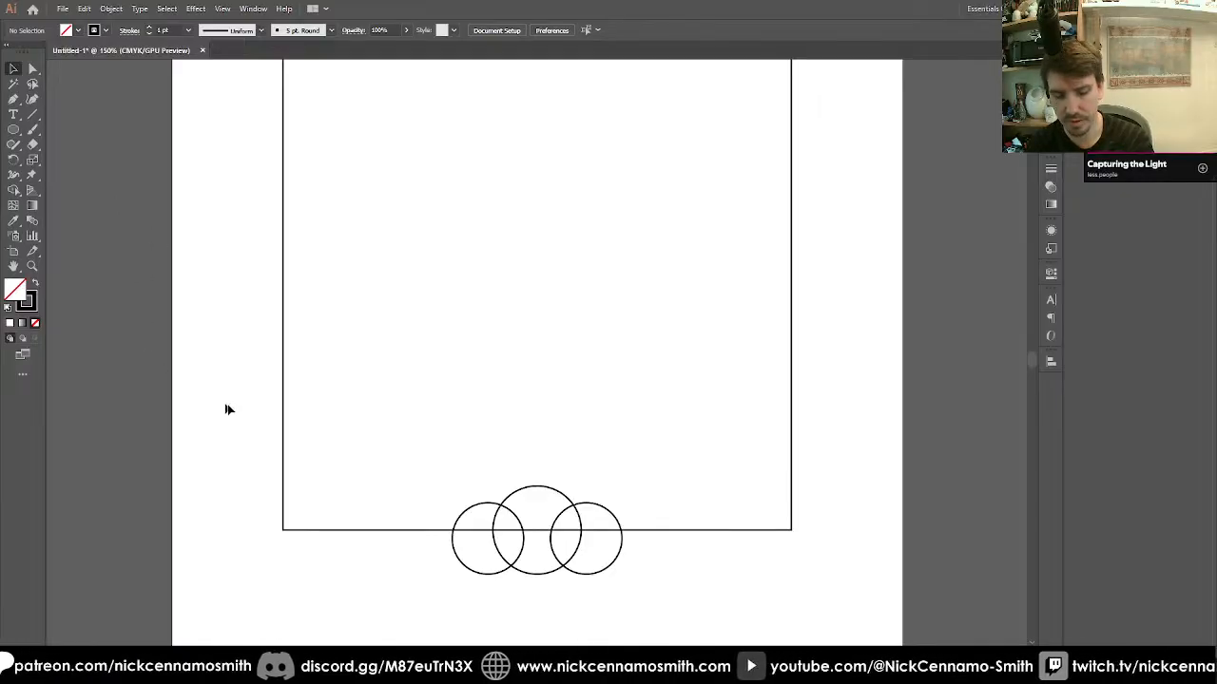
pyautogui.moveTo(266, 409); pyautogui.dragTo(332, 462)
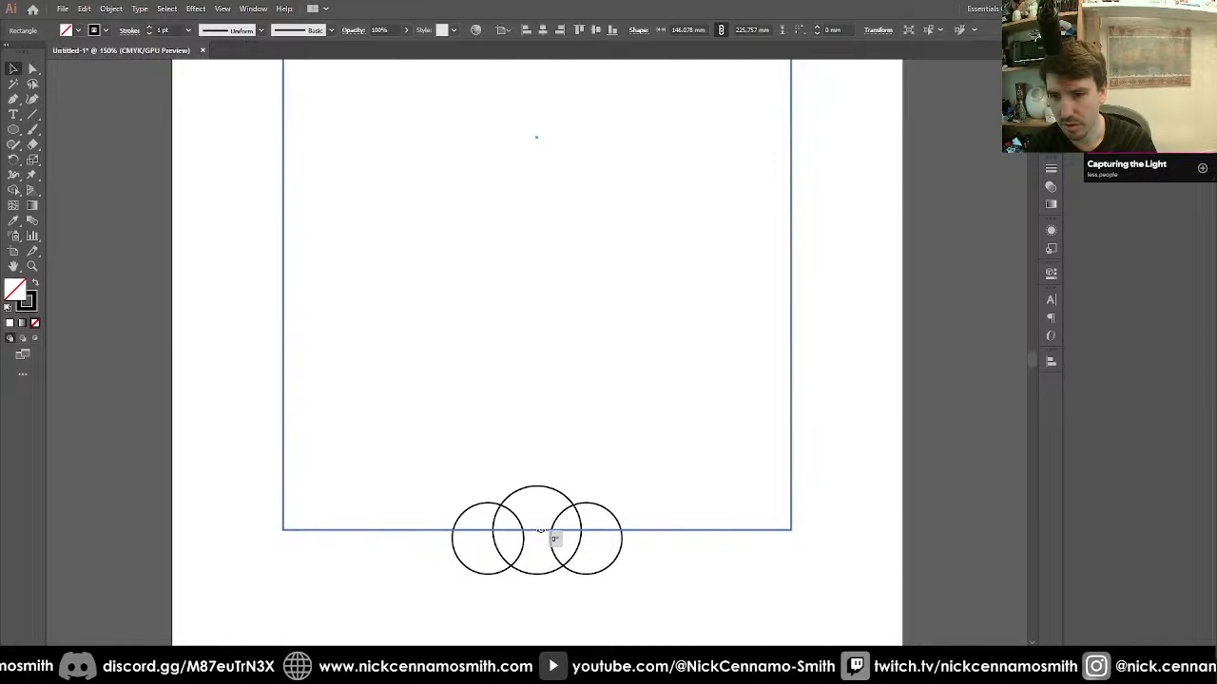
pyautogui.click(692, 591)
pyautogui.press('a')
pyautogui.click(688, 529)
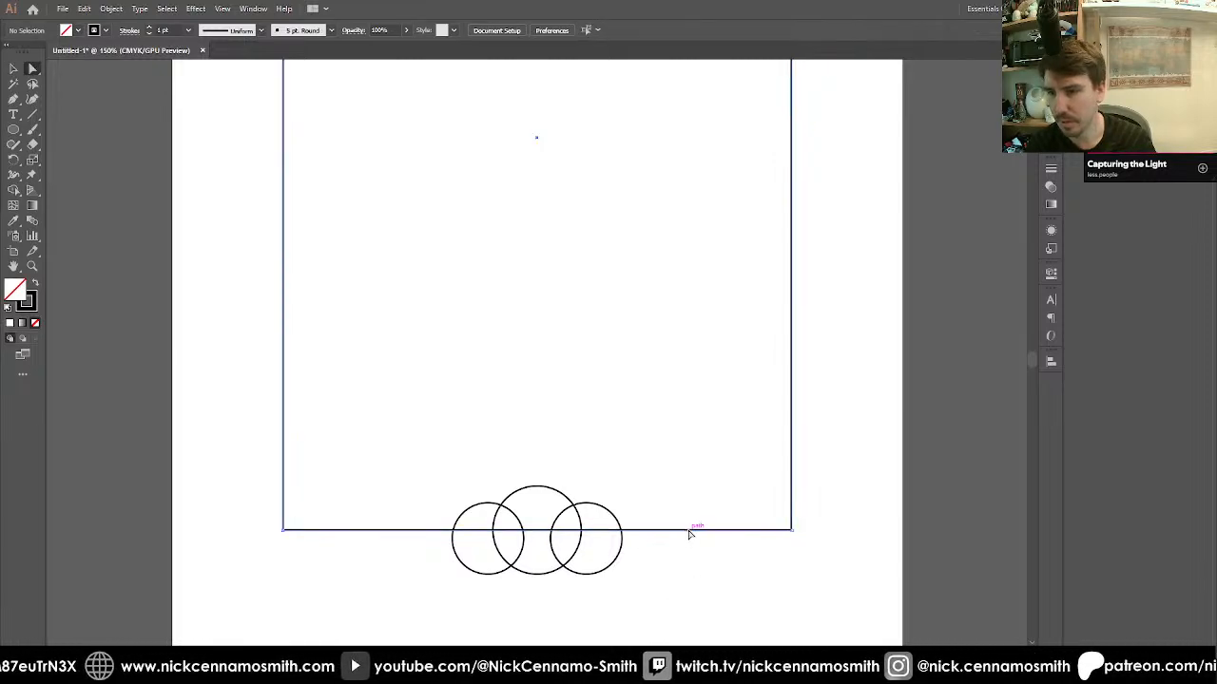
# Move the inner rectangle's top, right and left edges inward by equal amounts, giving about 139 × 218.7 mm.
pyautogui.scroll(5, 733, 583)
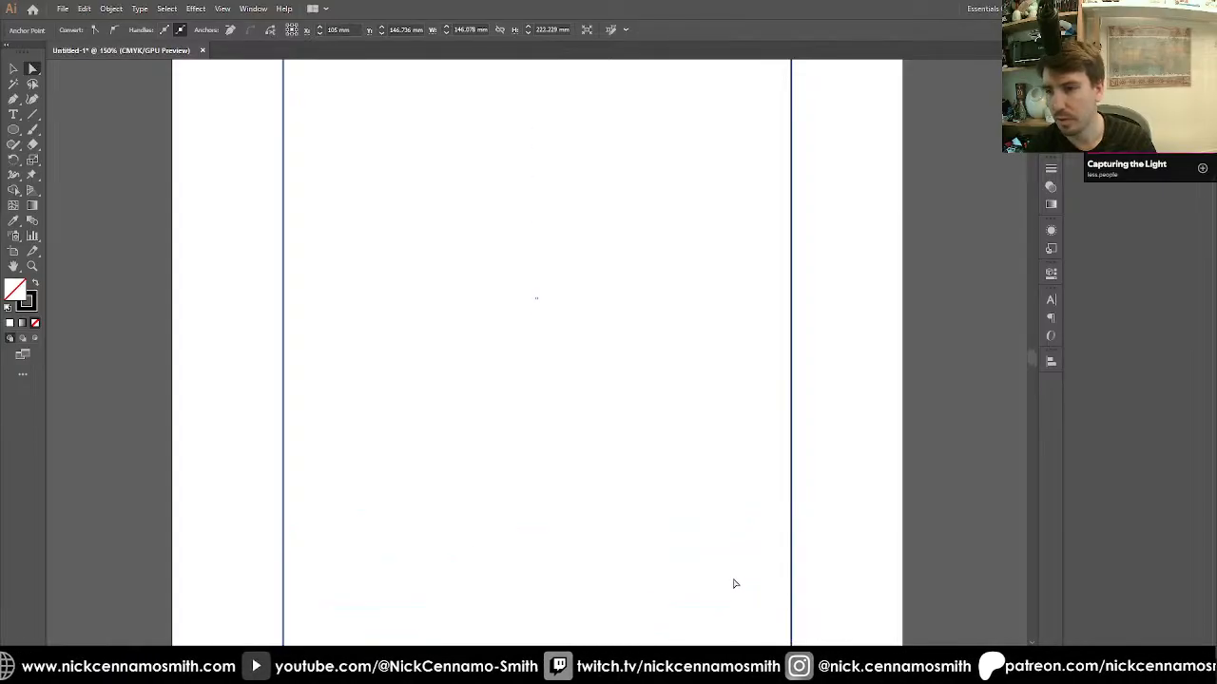
pyautogui.scroll(2, 734, 584)
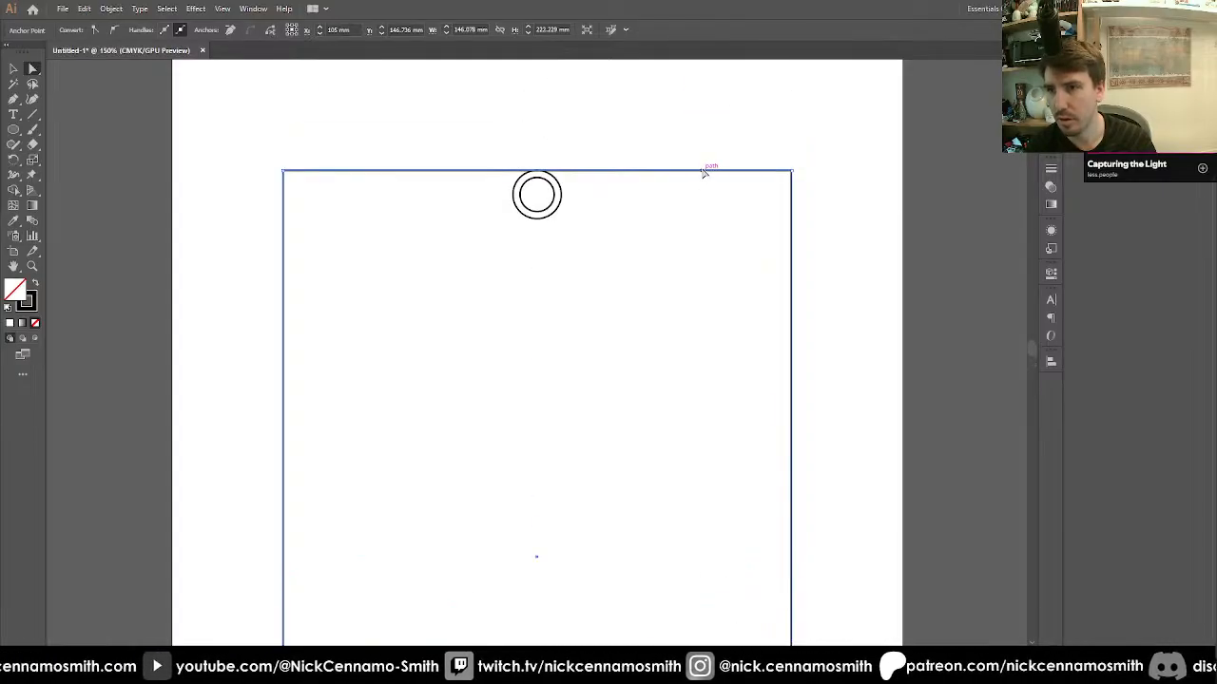
pyautogui.moveTo(705, 173); pyautogui.dragTo(704, 180)
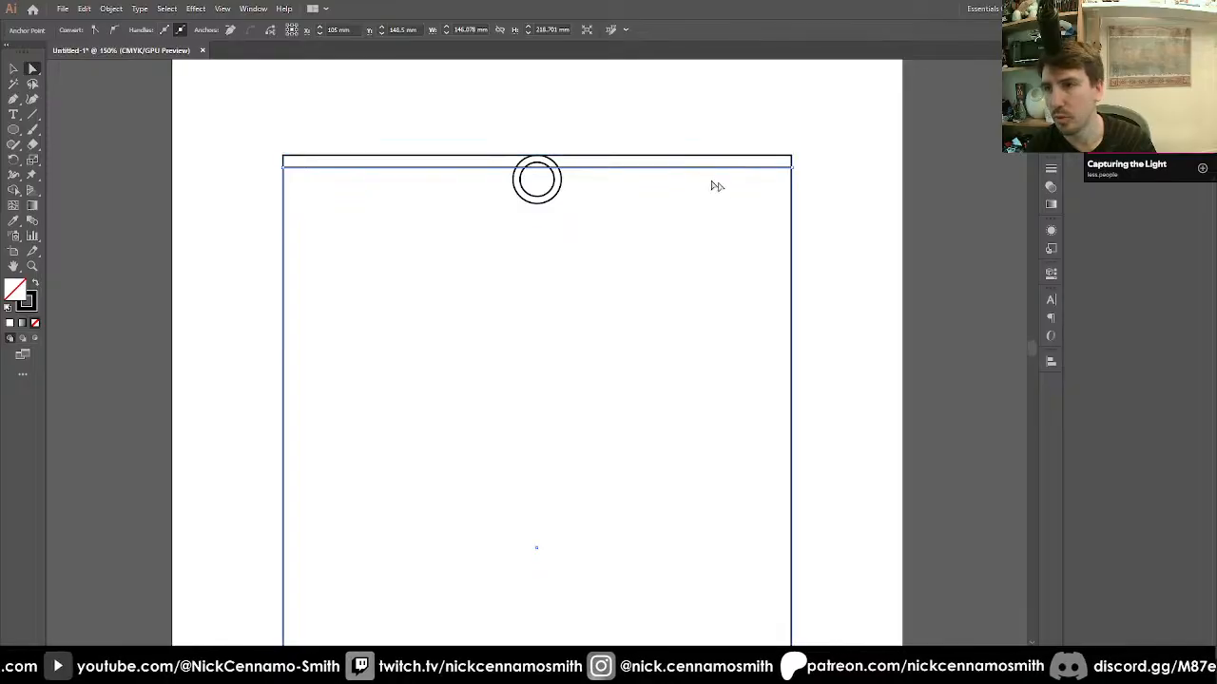
pyautogui.hotkey('shift', 'Left')
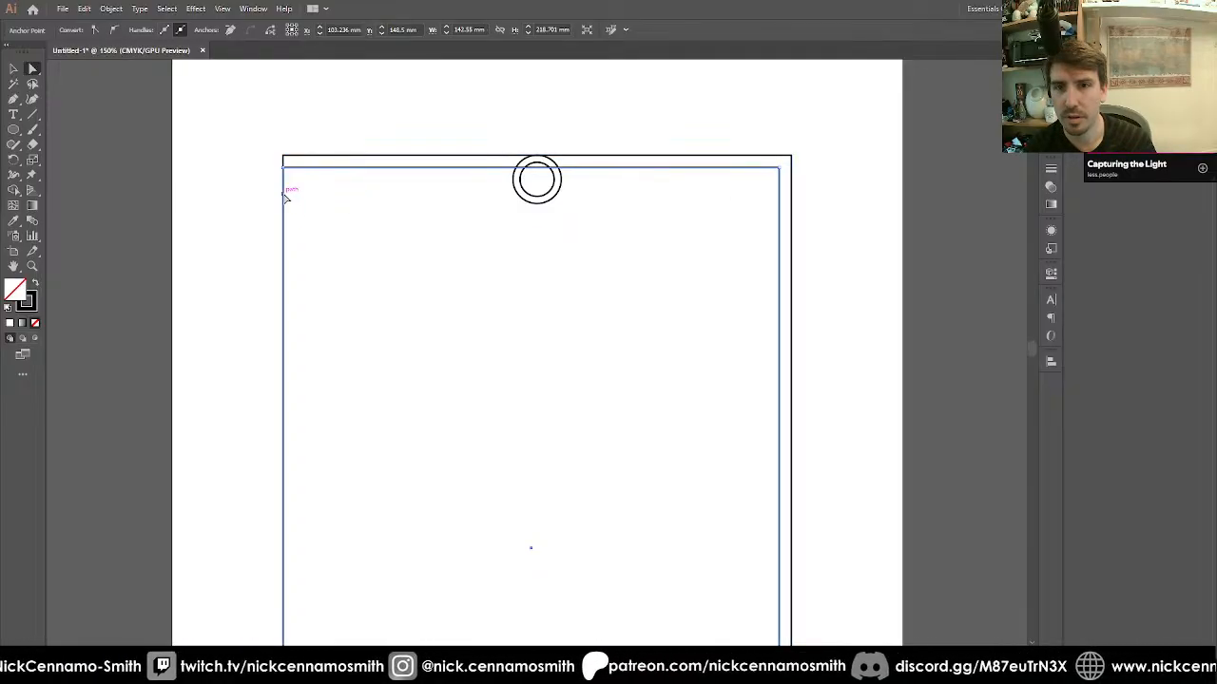
pyautogui.hotkey('shift', 'Right')
pyautogui.scroll(-2, 349, 199)
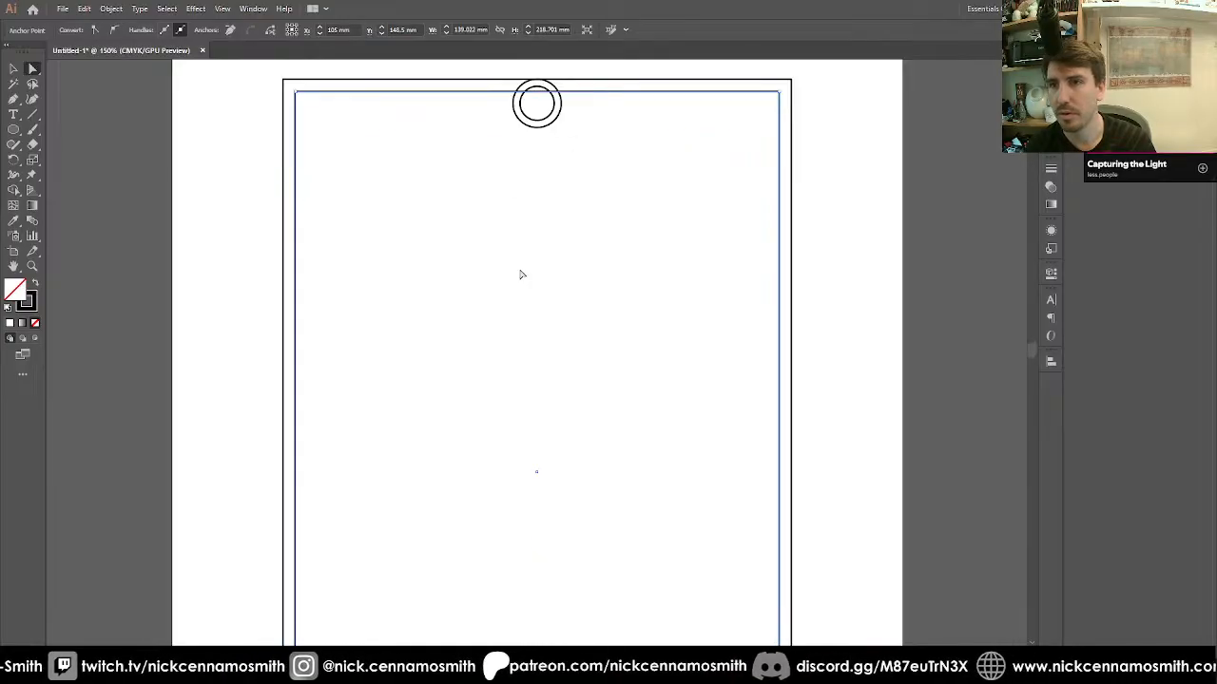
# Draw a circle about 32 mm in diameter centered on the inner rectangle's bottom-left corner.
pyautogui.scroll(-8, 521, 275)
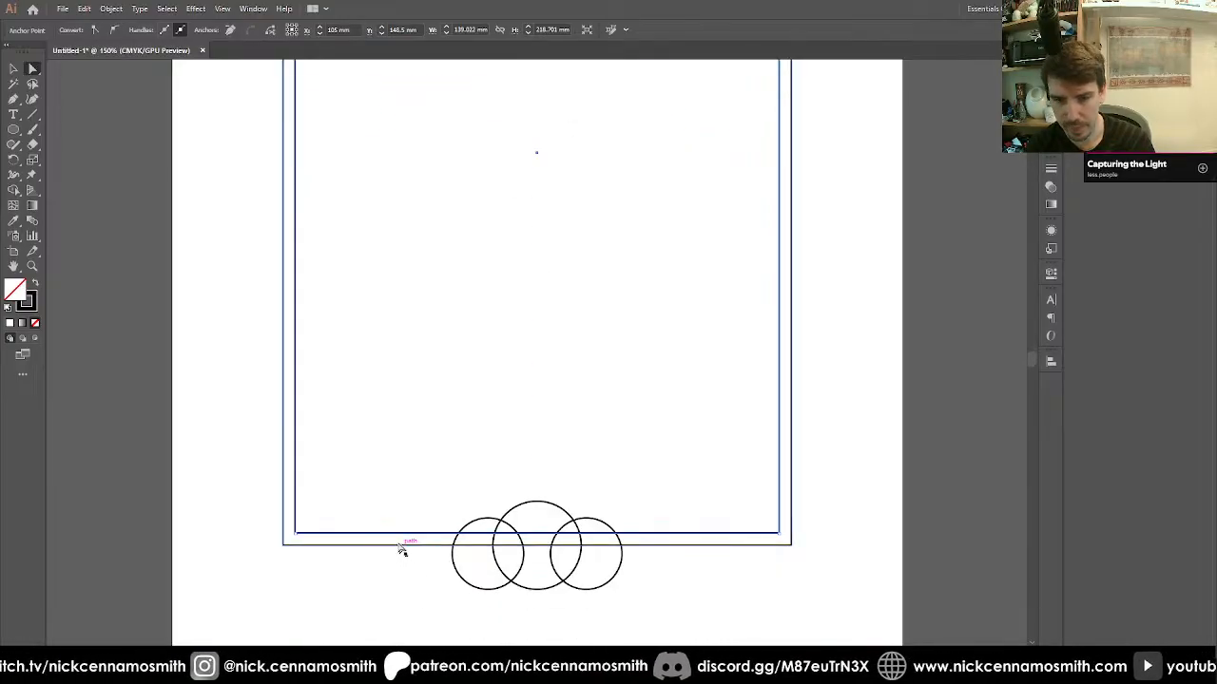
pyautogui.click(13, 131)
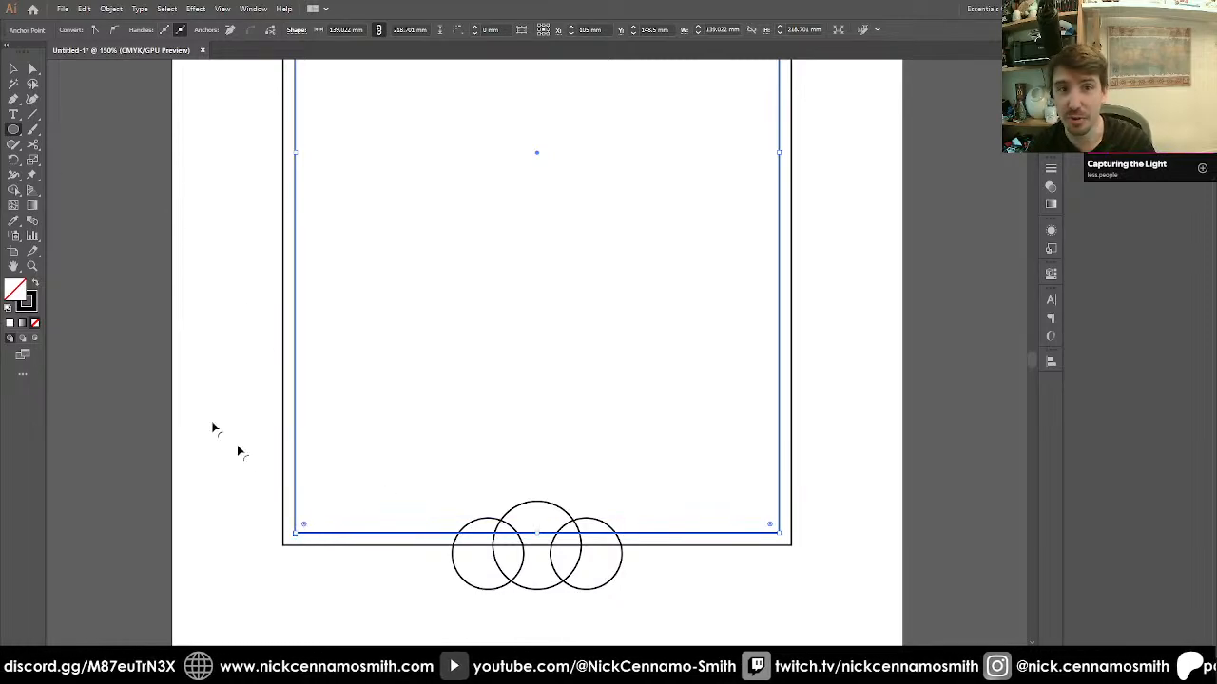
pyautogui.click(244, 533)
pyautogui.press('Escape')
pyautogui.press('v')
pyautogui.click(244, 486)
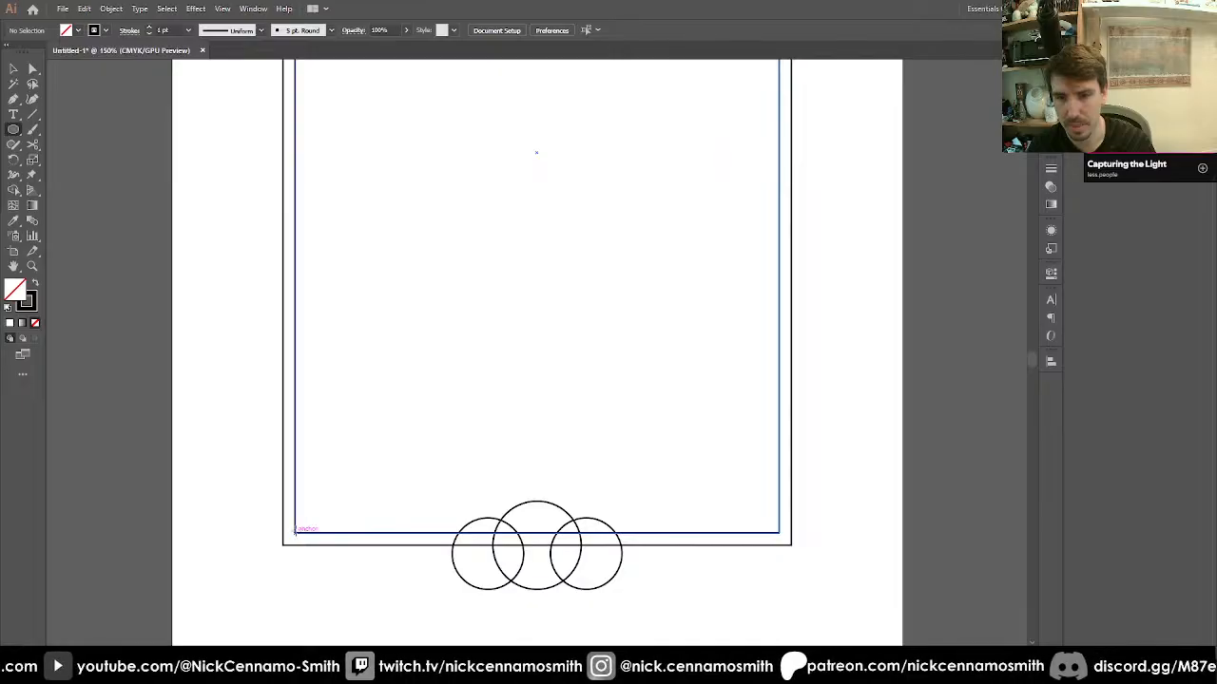
pyautogui.moveTo(295, 531); pyautogui.dragTo(352, 476)
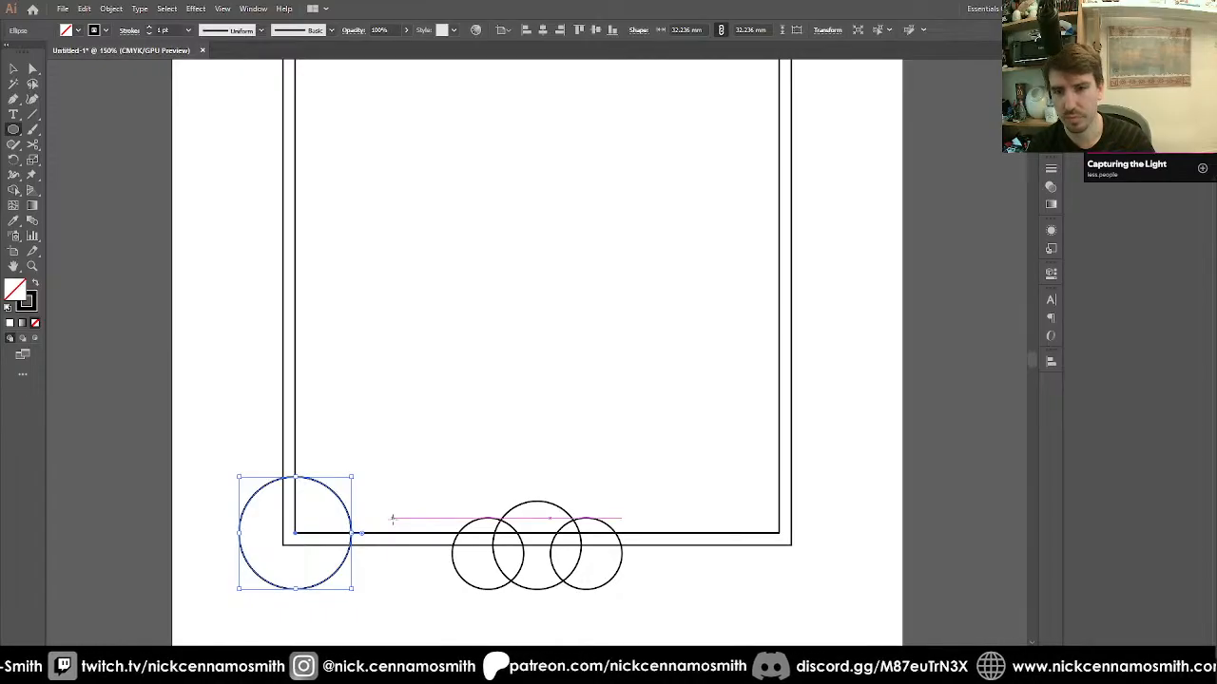
# Duplicate the corner circle in place and shift the copy up and left so the two circles still overlap.
pyautogui.hotkey('ctrl', 'c')
pyautogui.hotkey('ctrl', 'f')
pyautogui.hotkey('shift', 'Up')
pyautogui.hotkey('shift', 'Up')
pyautogui.hotkey('shift', 'Left')
pyautogui.hotkey('shift', 'Left')
pyautogui.hotkey('shift', 'Up')
pyautogui.hotkey('shift', 'Up')
pyautogui.hotkey('shift', 'Up')
pyautogui.hotkey('shift', 'Up')
pyautogui.hotkey('shift', 'Left')
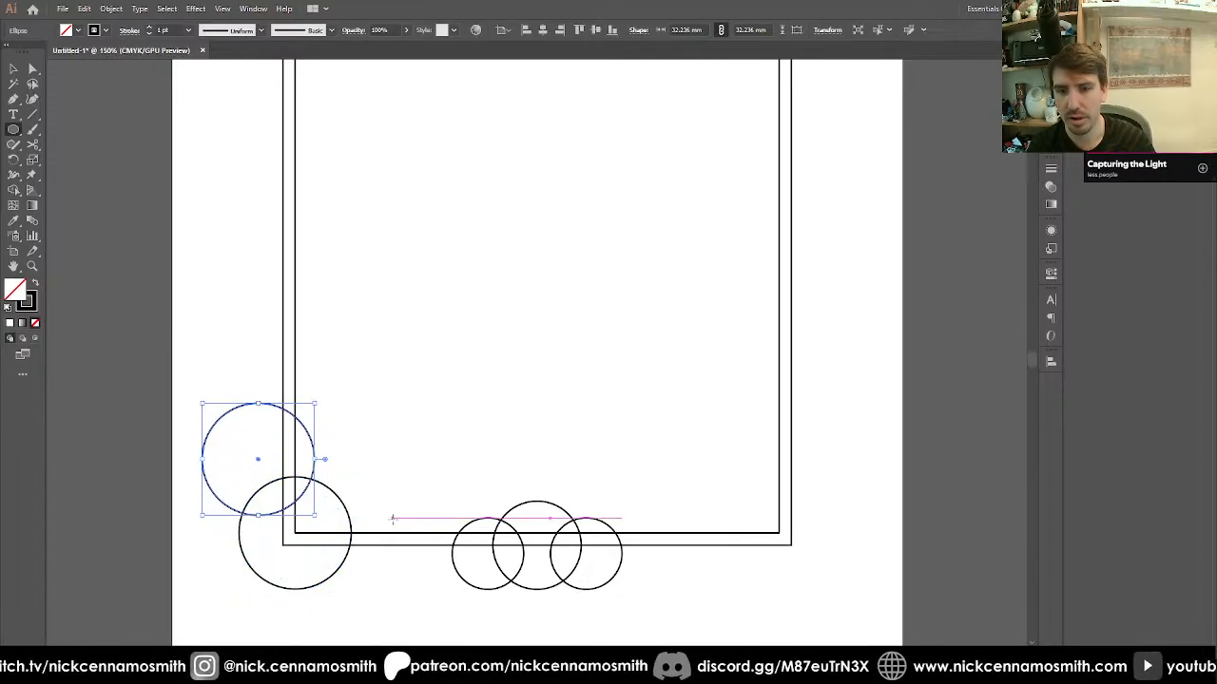
# Add a third circle of the same size, overlapping above the second one and nudged slightly further left.
pyautogui.hotkey('ctrl', 'v')
pyautogui.hotkey('ctrl', 'z')
pyautogui.hotkey('ctrl', 'f')
pyautogui.hotkey('shift', 'Up')
pyautogui.hotkey('shift', 'Up')
pyautogui.hotkey('shift', 'Up')
pyautogui.hotkey('shift', 'Up')
pyautogui.hotkey('shift', 'Left')
pyautogui.hotkey('shift', 'Right')
pyautogui.hotkey('shift', 'Up')
pyautogui.hotkey('shift', 'Up')
pyautogui.press('Left')
pyautogui.press('Left')
pyautogui.press('Left')
pyautogui.press('Left')
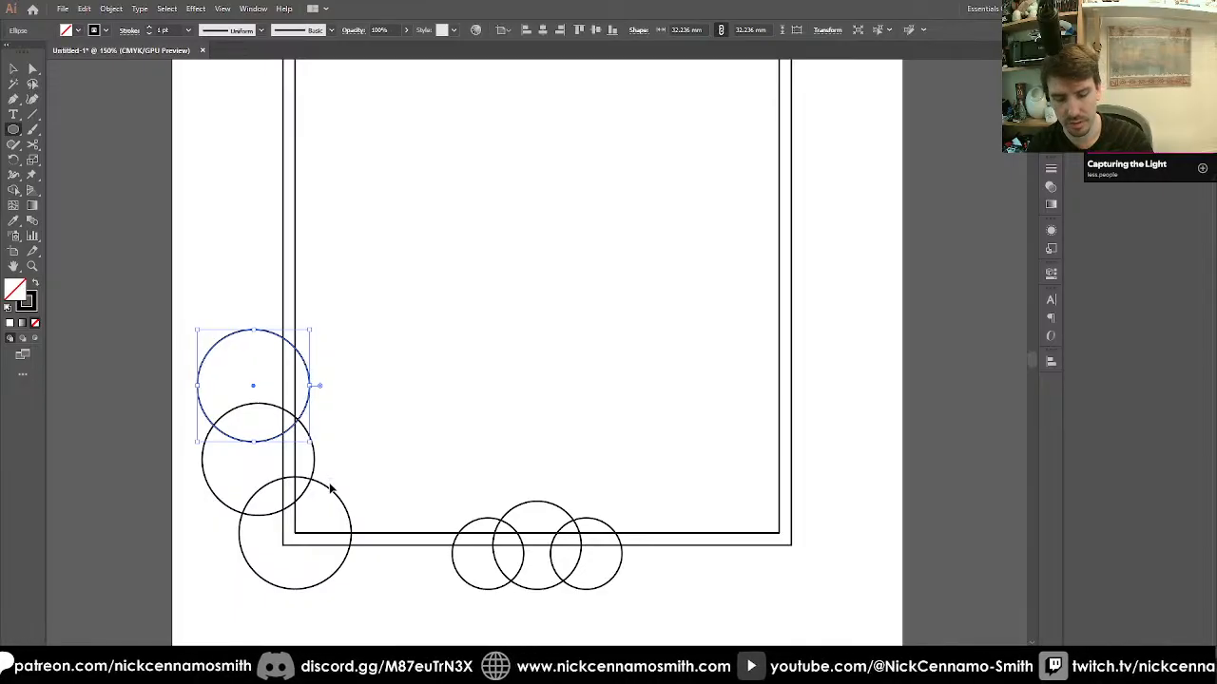
# Duplicate the uppermost circle upward and shrink the copy into an upright ellipse about 14 × 24 mm over the left border lines.
pyautogui.hotkey('ctrl', 'c')
pyautogui.hotkey('ctrl', 'f')
pyautogui.hotkey('shift', 'Up')
pyautogui.hotkey('shift', 'Up')
pyautogui.hotkey('shift', 'Up')
pyautogui.hotkey('shift', 'Up')
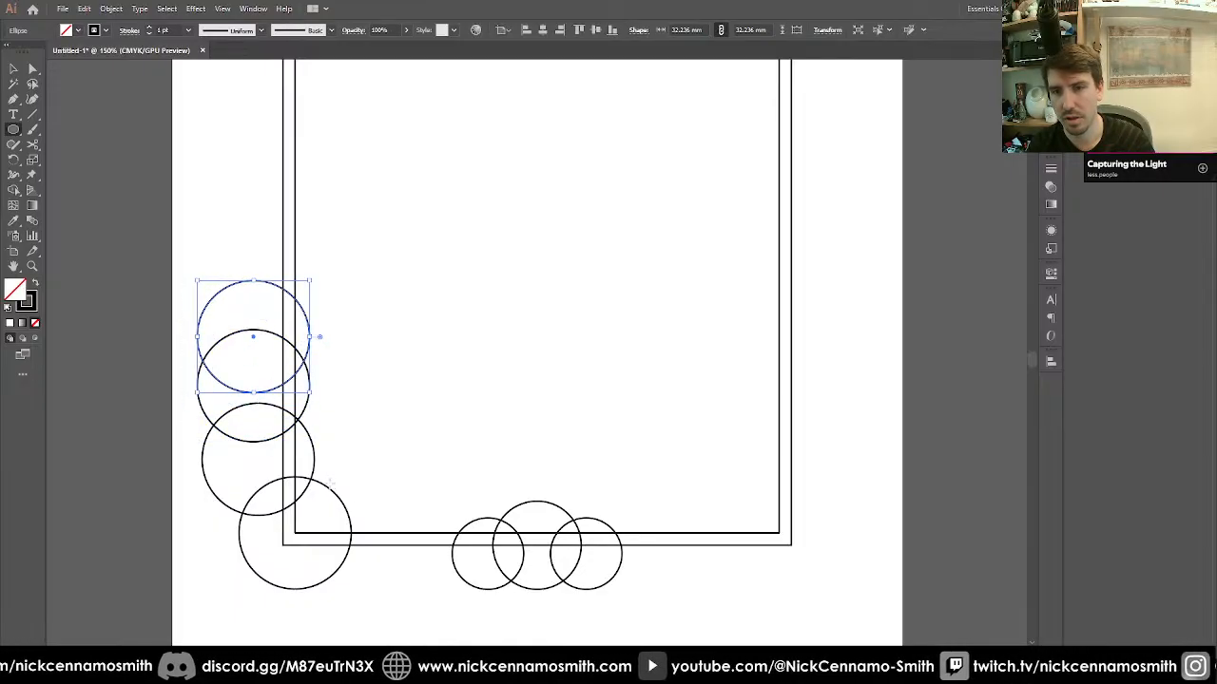
pyautogui.moveTo(199, 337); pyautogui.dragTo(258, 336)
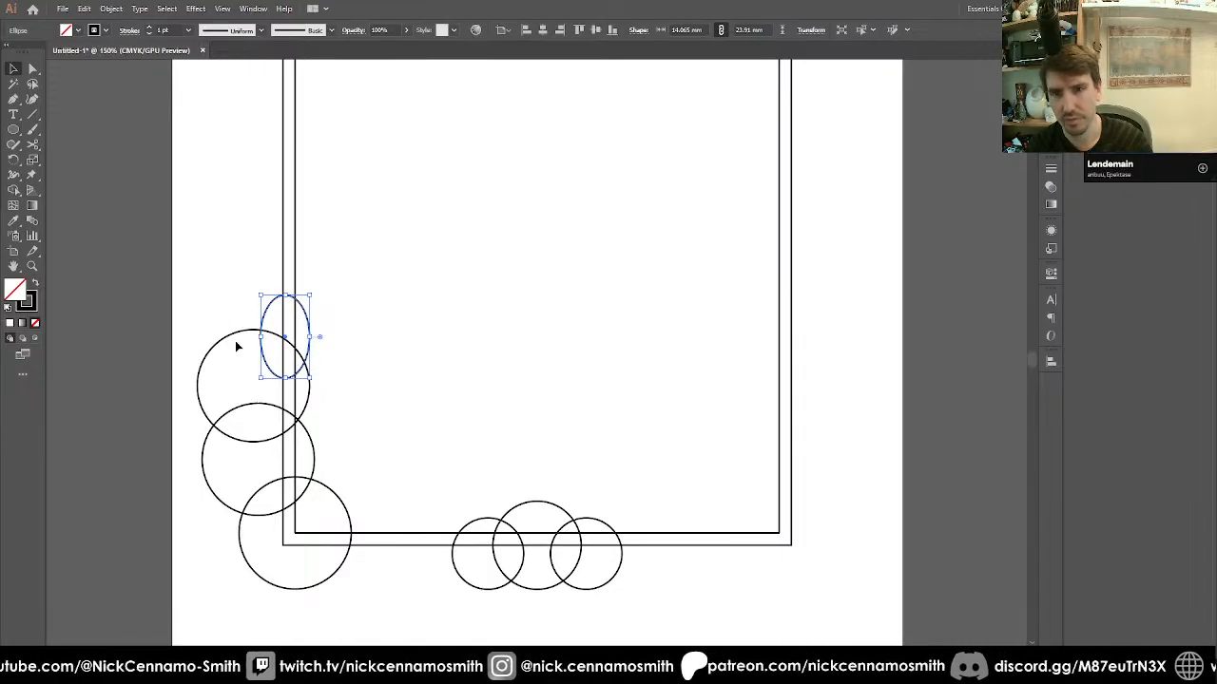
pyautogui.click(212, 249)
# Merge the three left corner circles and the ellipse into one cloud-like outline with the Shape Builder tool.
pyautogui.moveTo(232, 277); pyautogui.dragTo(272, 544)
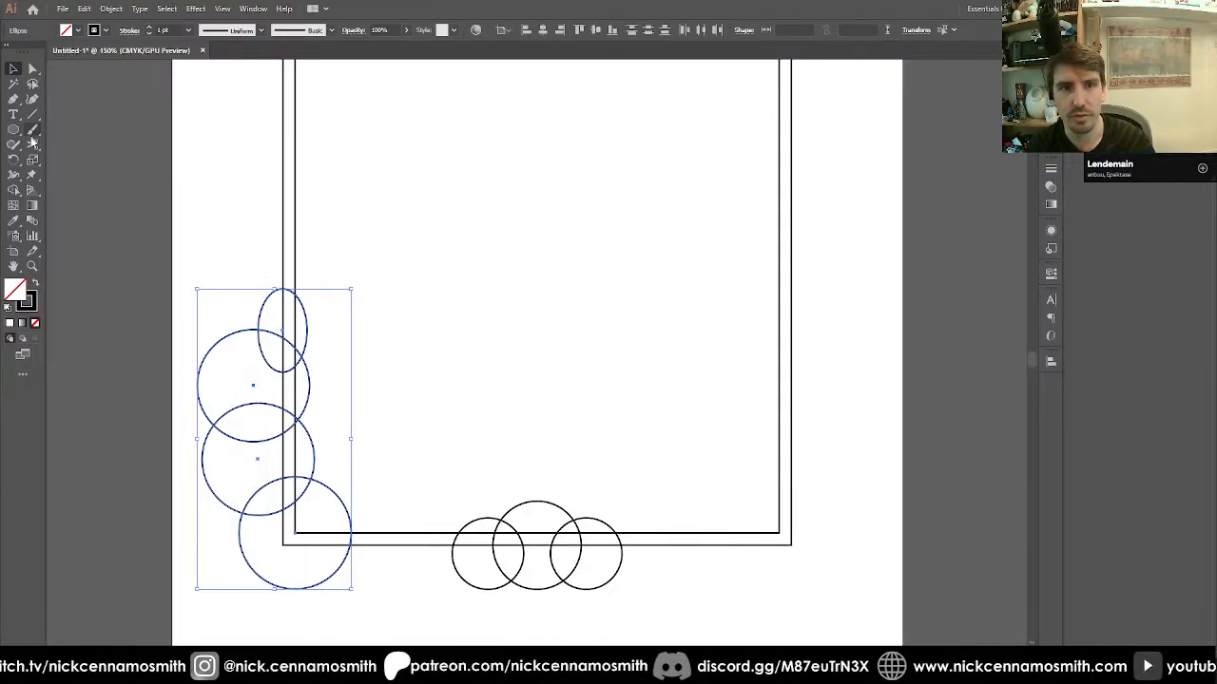
pyautogui.click(13, 192)
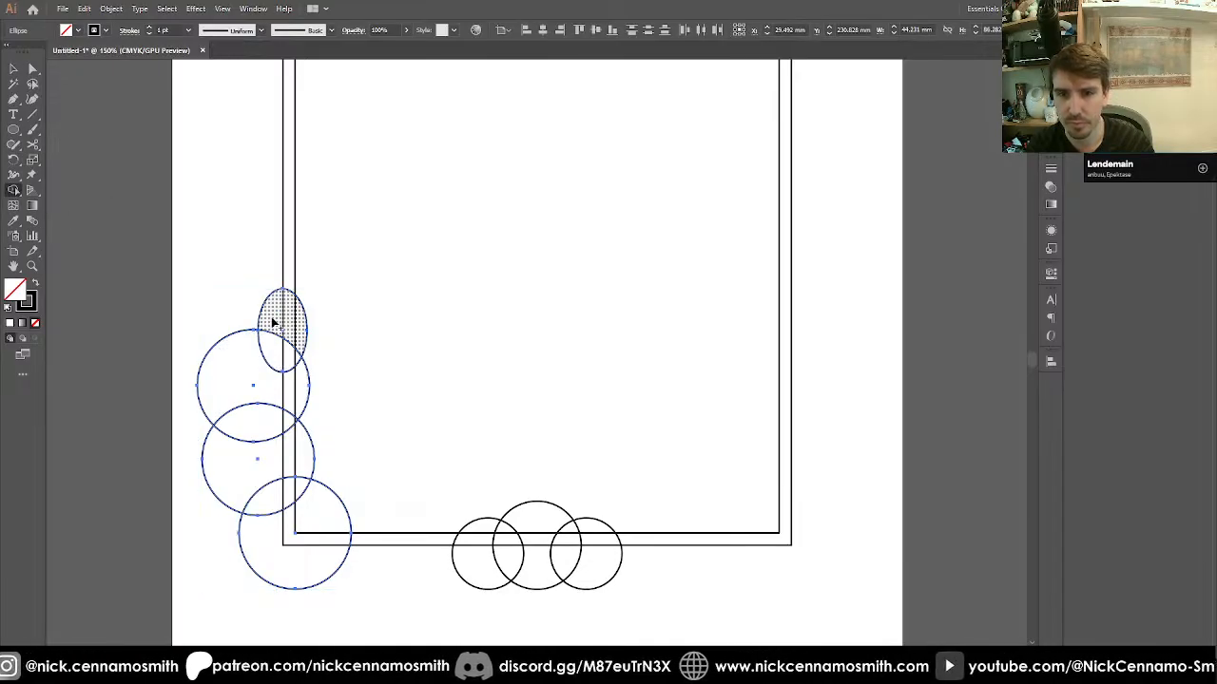
pyautogui.moveTo(272, 323)
pyautogui.mouseDown()
pyautogui.moveTo(263, 453)
pyautogui.moveTo(311, 582)
pyautogui.moveTo(427, 579)
pyautogui.mouseUp()
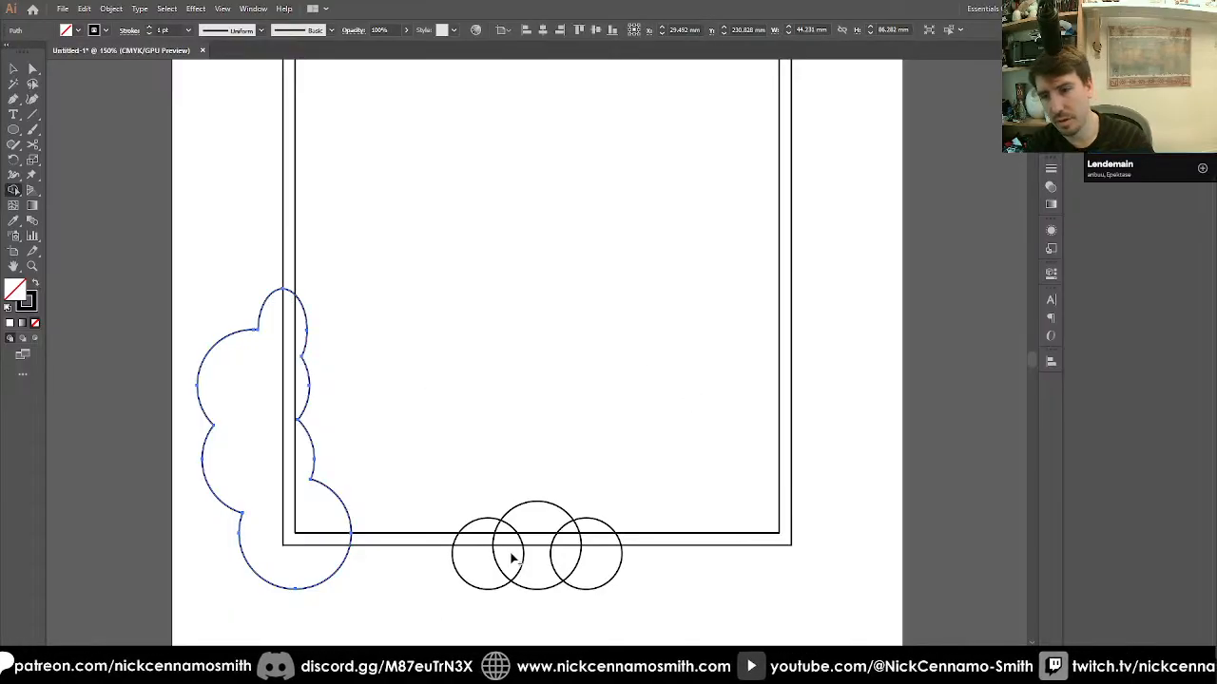
pyautogui.press('v')
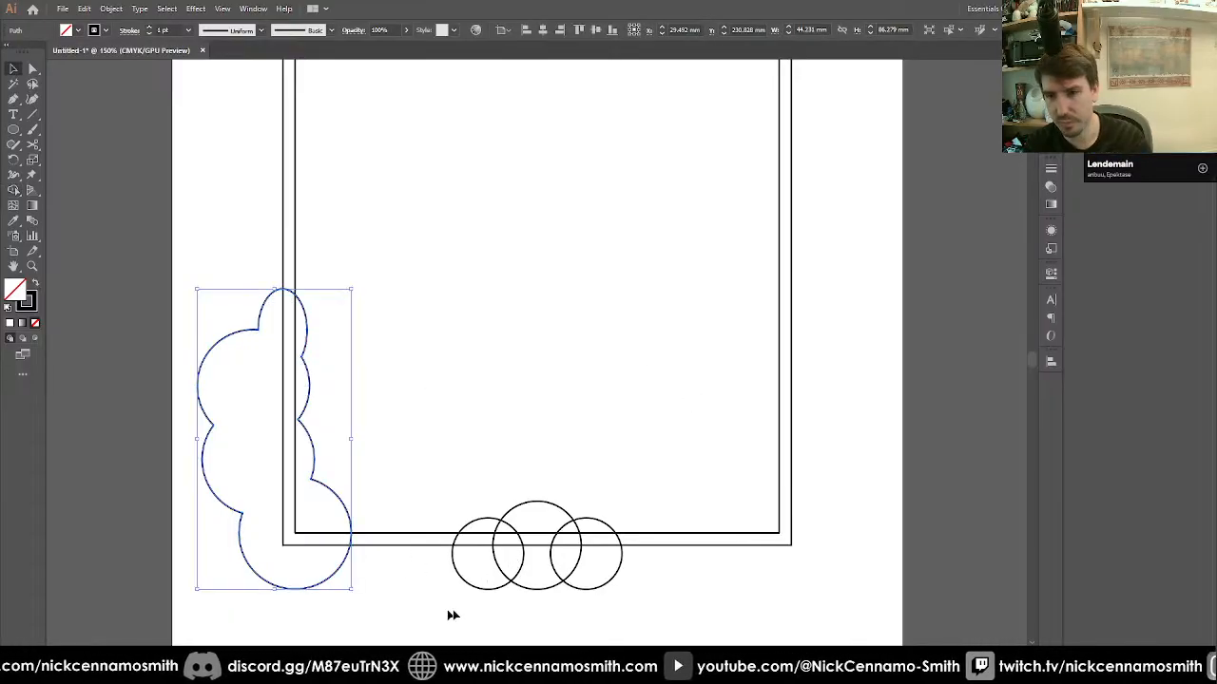
# Try to split the overlaps of the three bottom circles into separate pieces with the Shape Builder tool.
pyautogui.click(521, 584)
pyautogui.moveTo(488, 598); pyautogui.dragTo(597, 563)
pyautogui.click(14, 190)
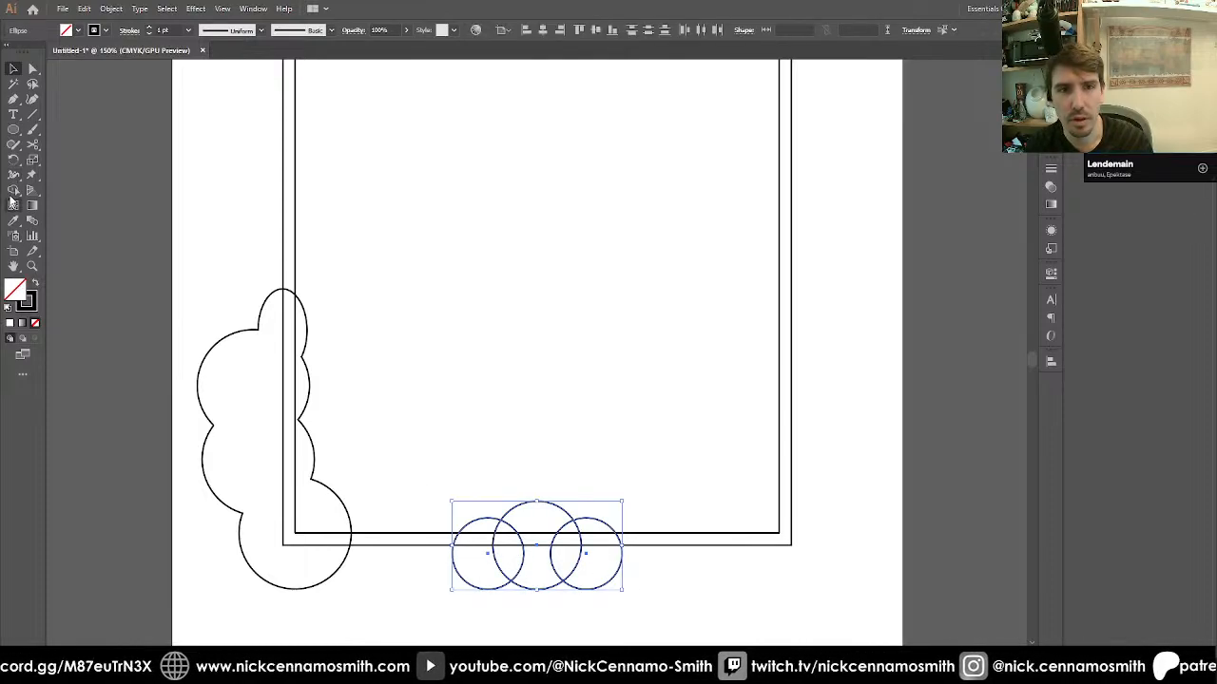
pyautogui.click(511, 562)
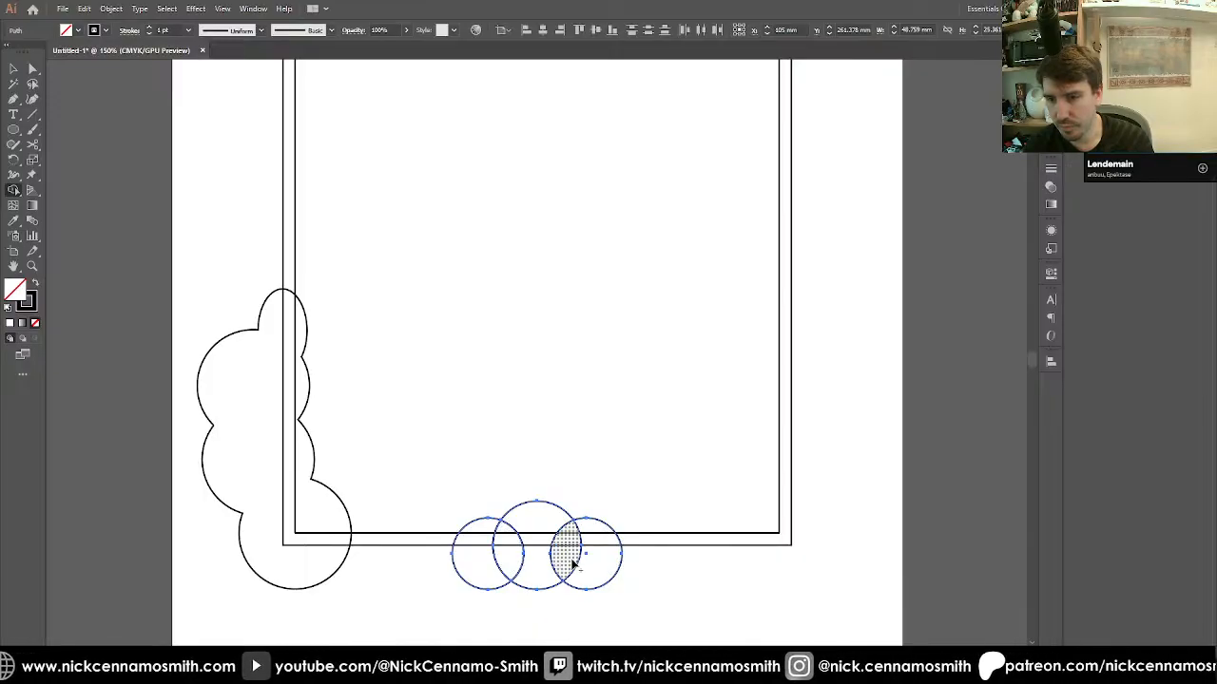
pyautogui.click(572, 564)
pyautogui.press('v')
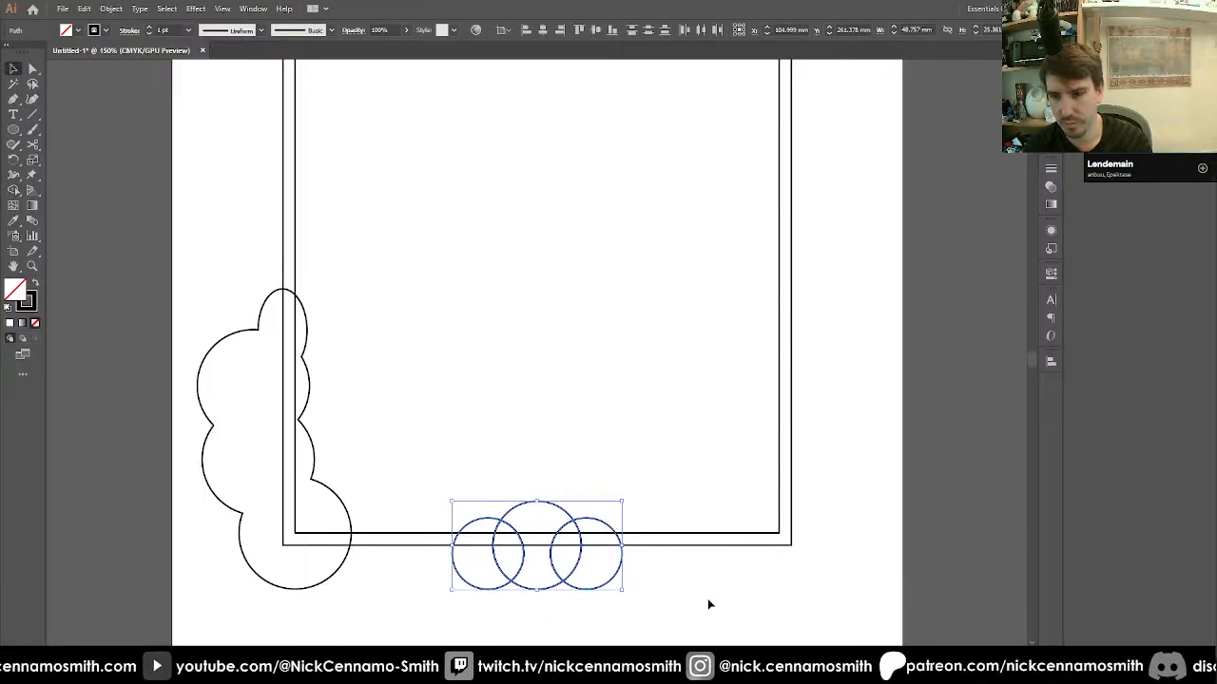
pyautogui.click(706, 603)
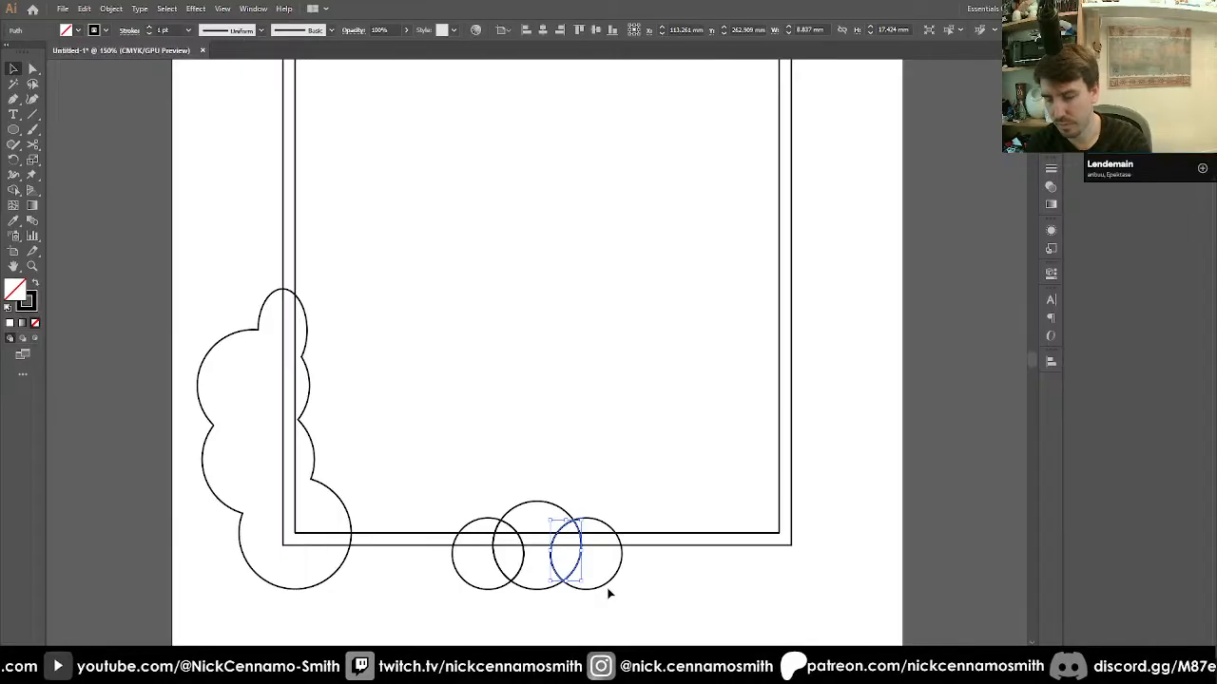
# Try to delete the overlap pieces between the bottom circles, and undo the last deletion.
pyautogui.click(561, 568)
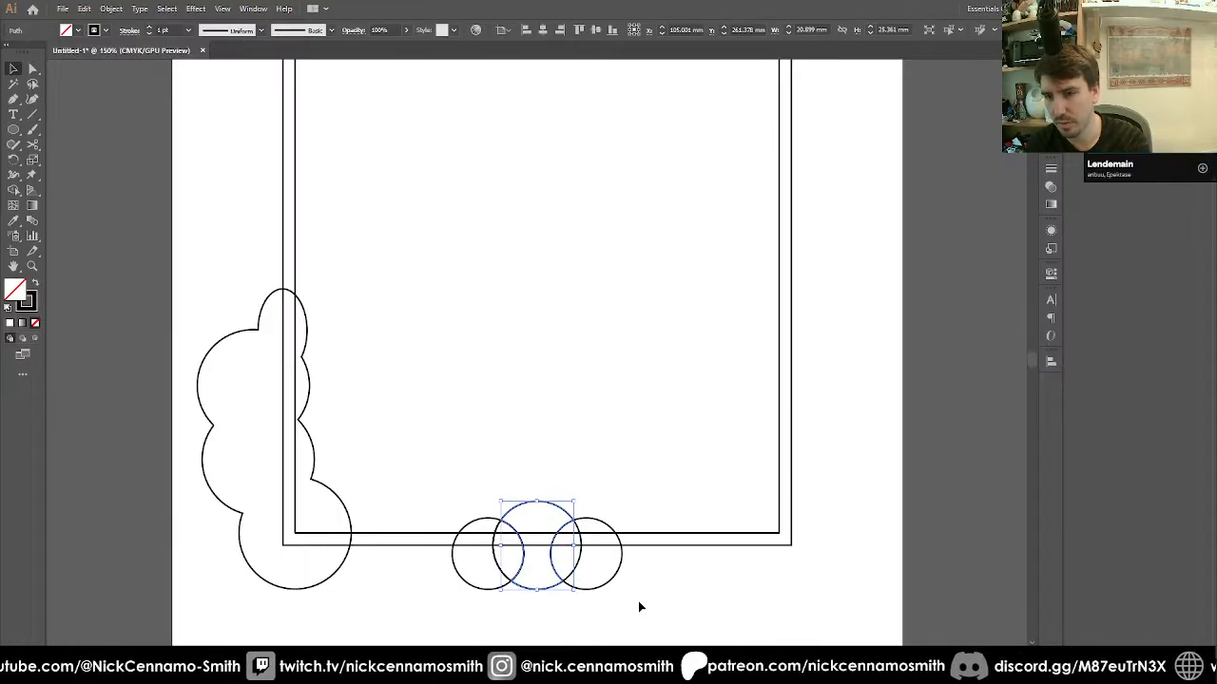
pyautogui.press('Delete')
pyautogui.click(523, 564)
pyautogui.press('Delete')
pyautogui.click(532, 589)
pyautogui.press('Delete')
pyautogui.hotkey('ctrl', 'z')
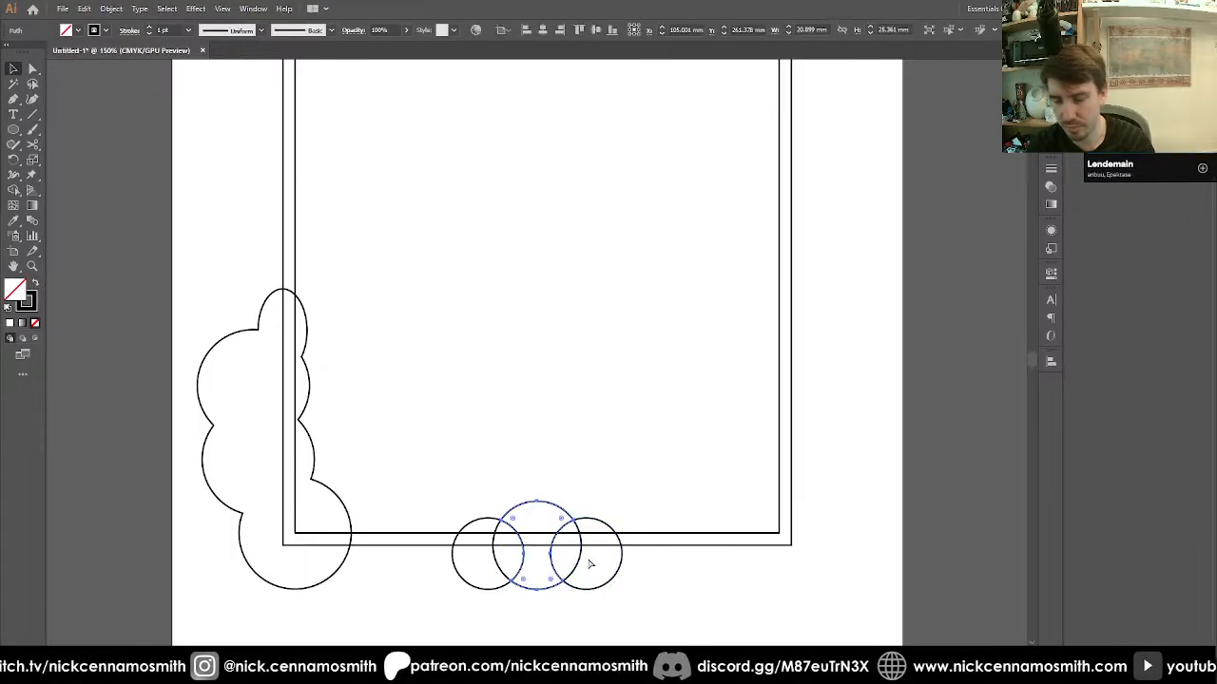
# Try nudging the middle piece of the bottom circles upward, away from the two side circles.
pyautogui.hotkey('ctrl', '+')
pyautogui.hotkey('ctrl', '+')
pyautogui.scroll(1, 589, 564)
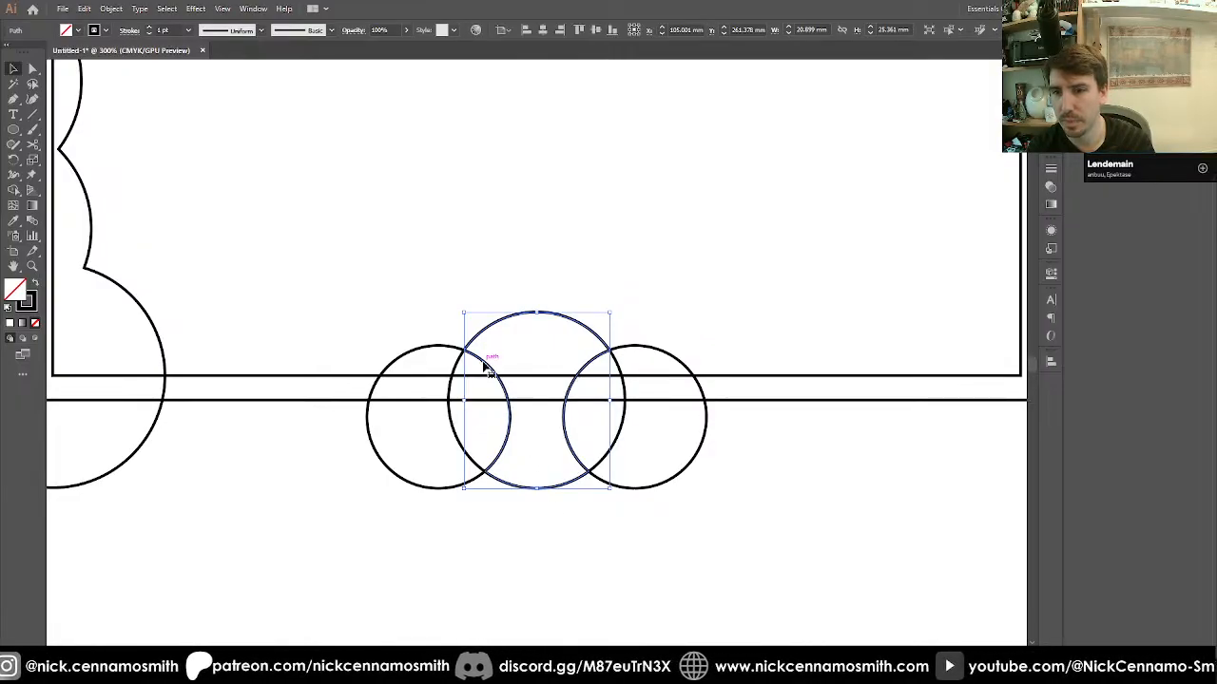
pyautogui.hotkey('shift', 'Up')
pyautogui.hotkey('ctrl', 'z')
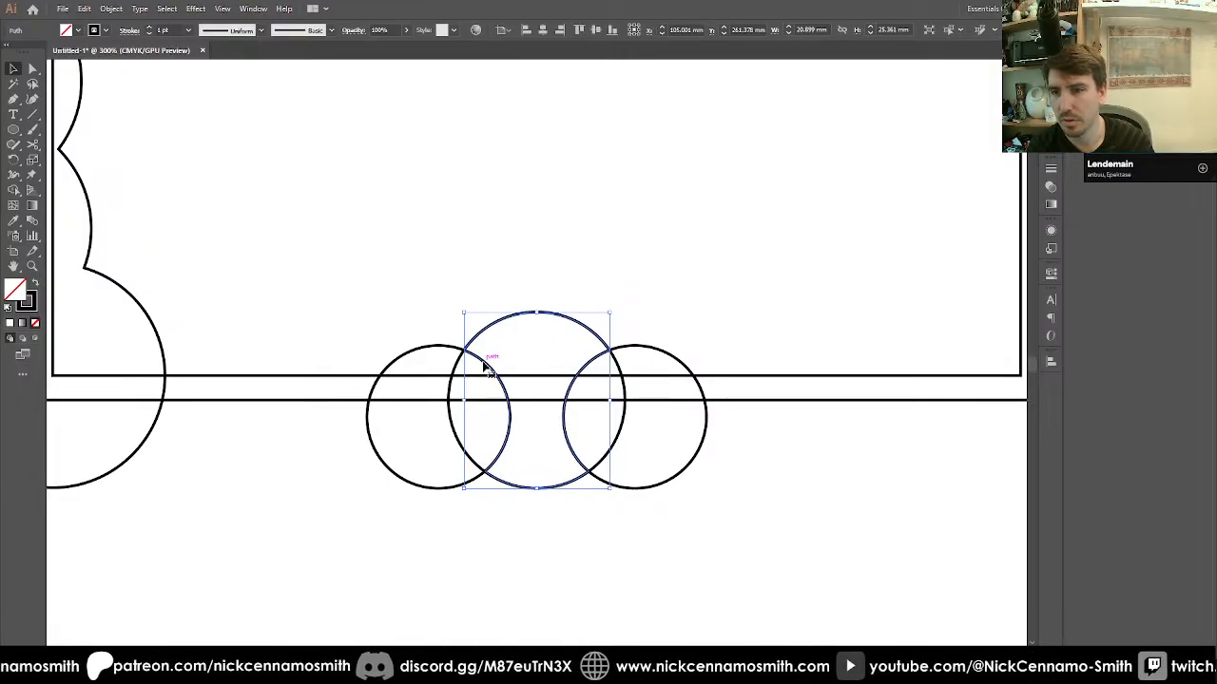
pyautogui.hotkey('shift', 'Up')
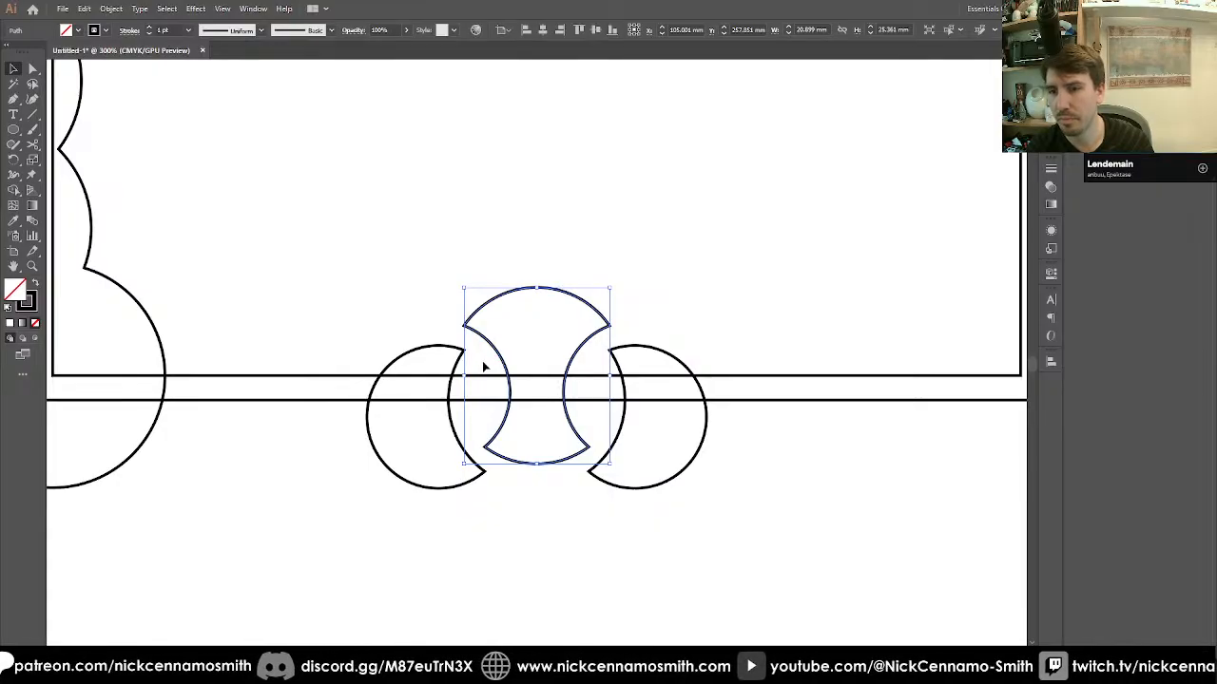
# Undo the Shape Builder edits on the bottom circles and the merging of the left circles and ellipse.
pyautogui.hotkey('ctrl', 'z')
pyautogui.hotkey('ctrl', 'z')
pyautogui.hotkey('ctrl', 'z')
pyautogui.click(757, 501)
pyautogui.click(537, 486)
pyautogui.hotkey('ctrl', 'z')
pyautogui.hotkey('ctrl', 'z')
pyautogui.hotkey('ctrl', 'z')
pyautogui.hotkey('ctrl', 'z')
pyautogui.hotkey('ctrl', 'z')
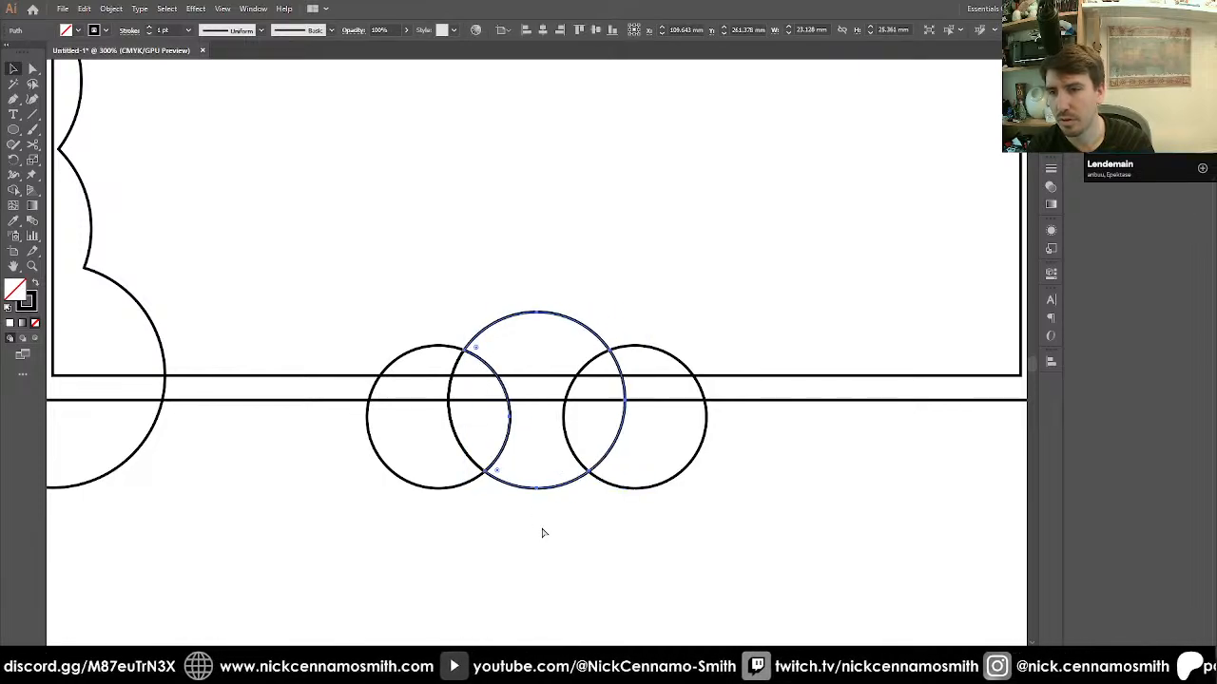
pyautogui.hotkey('ctrl', '-')
pyautogui.hotkey('ctrl', '-')
pyautogui.hotkey('ctrl', '-')
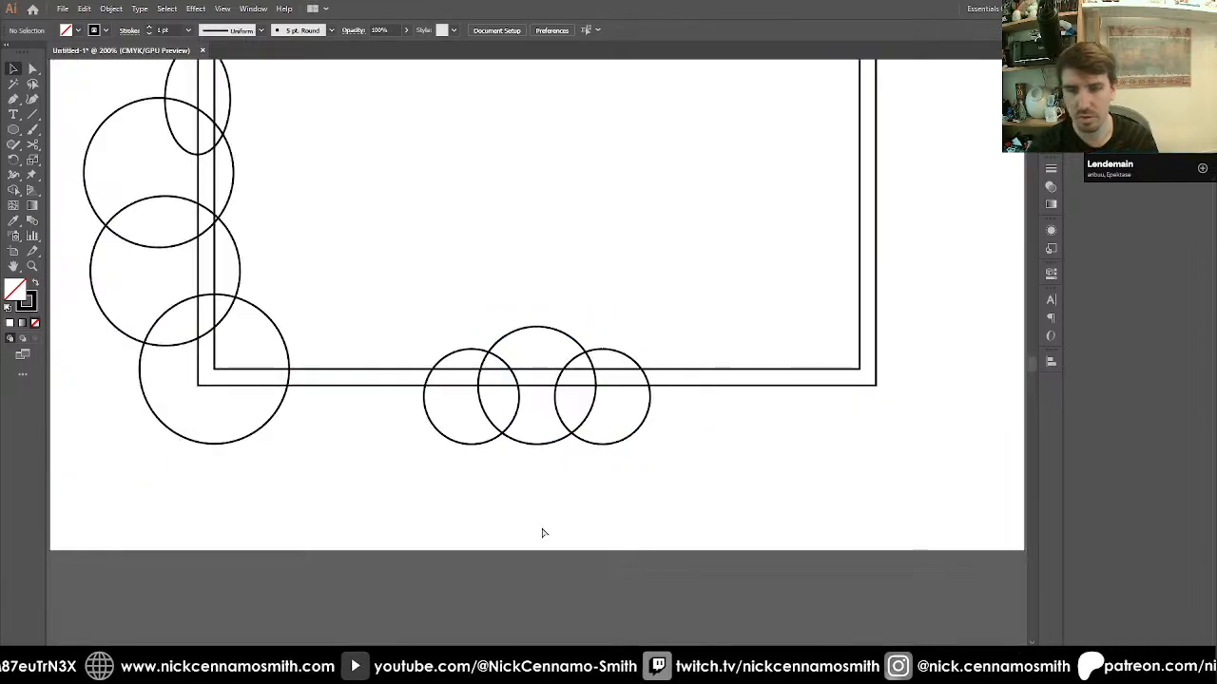
# Split off the parts of the left circles and ellipse that lie inside the inner border with the Shape Builder tool.
pyautogui.hscroll(-2, 438, 293)
pyautogui.scroll(1, 431, 286)
pyautogui.moveTo(404, 266); pyautogui.dragTo(503, 463)
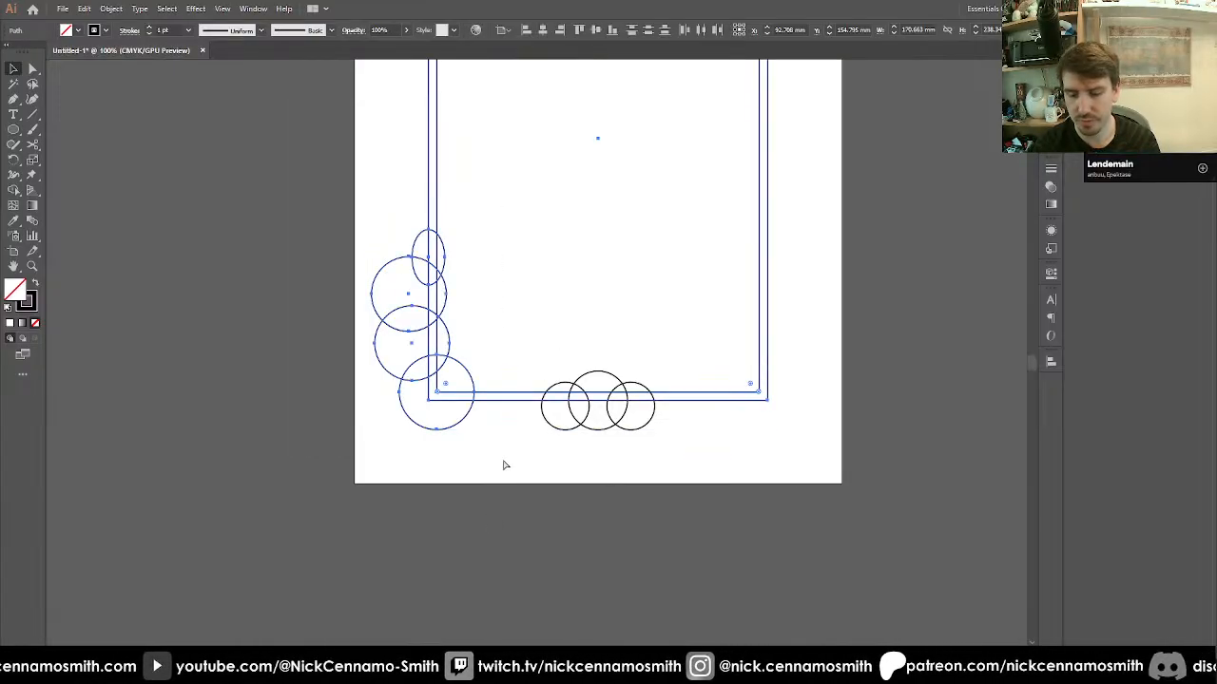
pyautogui.hotkey('ctrl', '+')
pyautogui.hotkey('ctrl', '+')
pyautogui.scroll(-5, 486, 286)
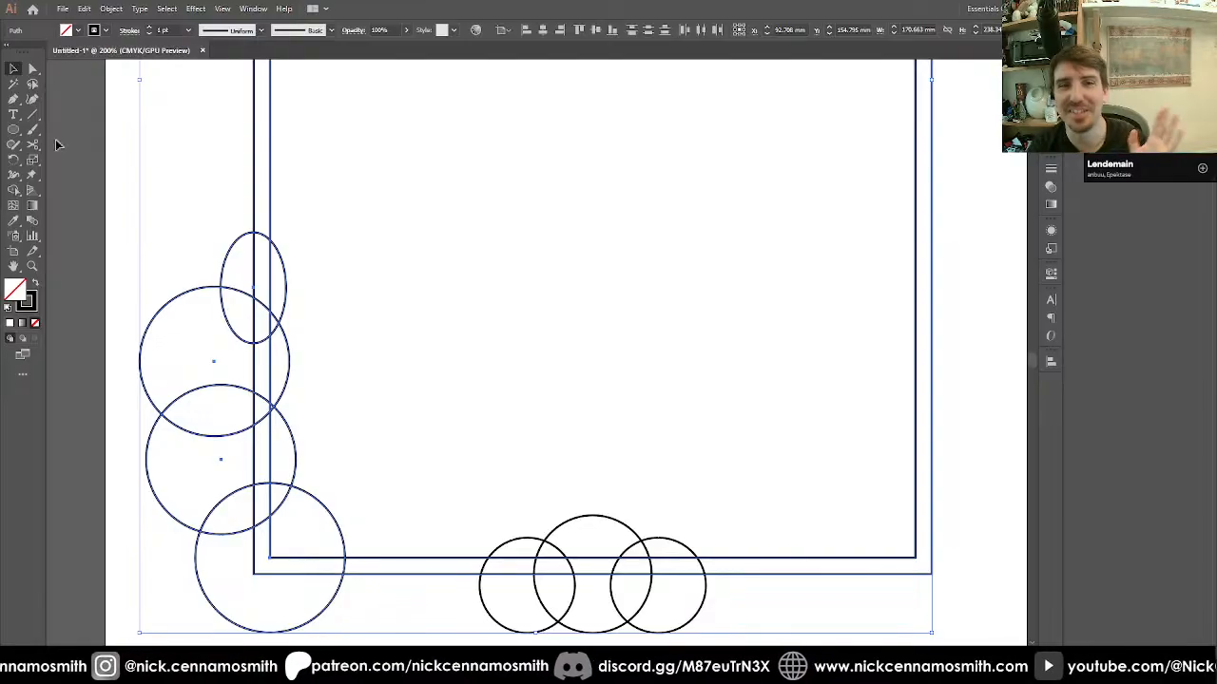
pyautogui.click(14, 191)
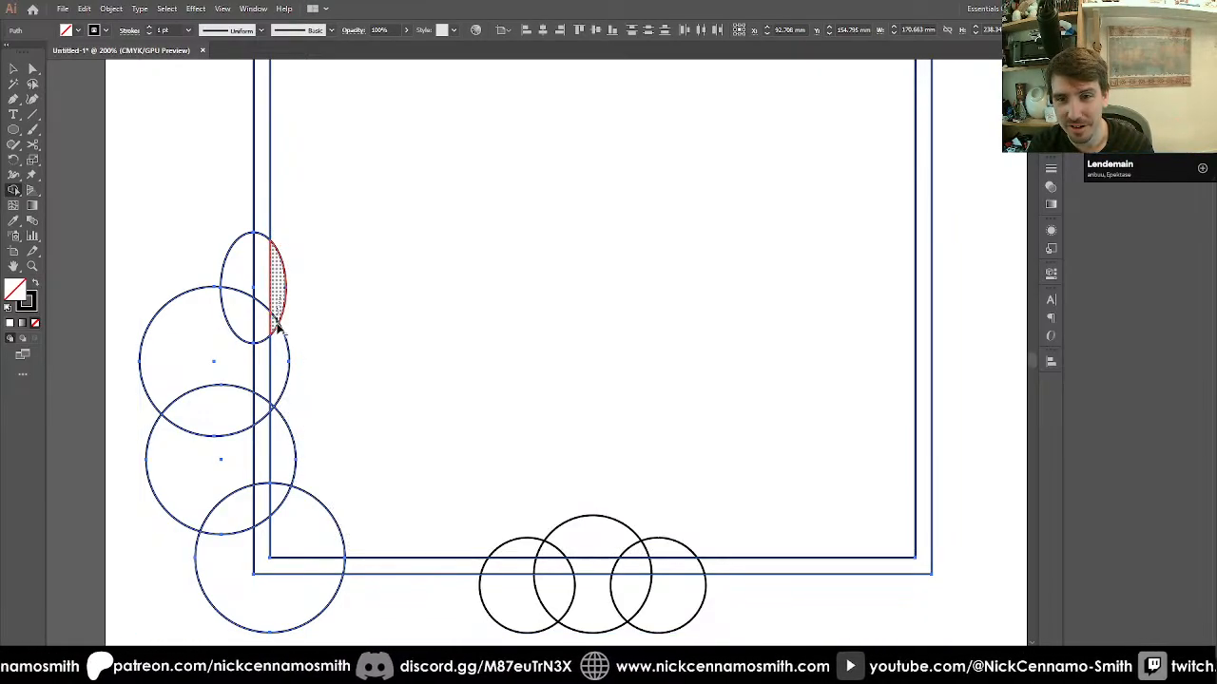
pyautogui.click(280, 283)
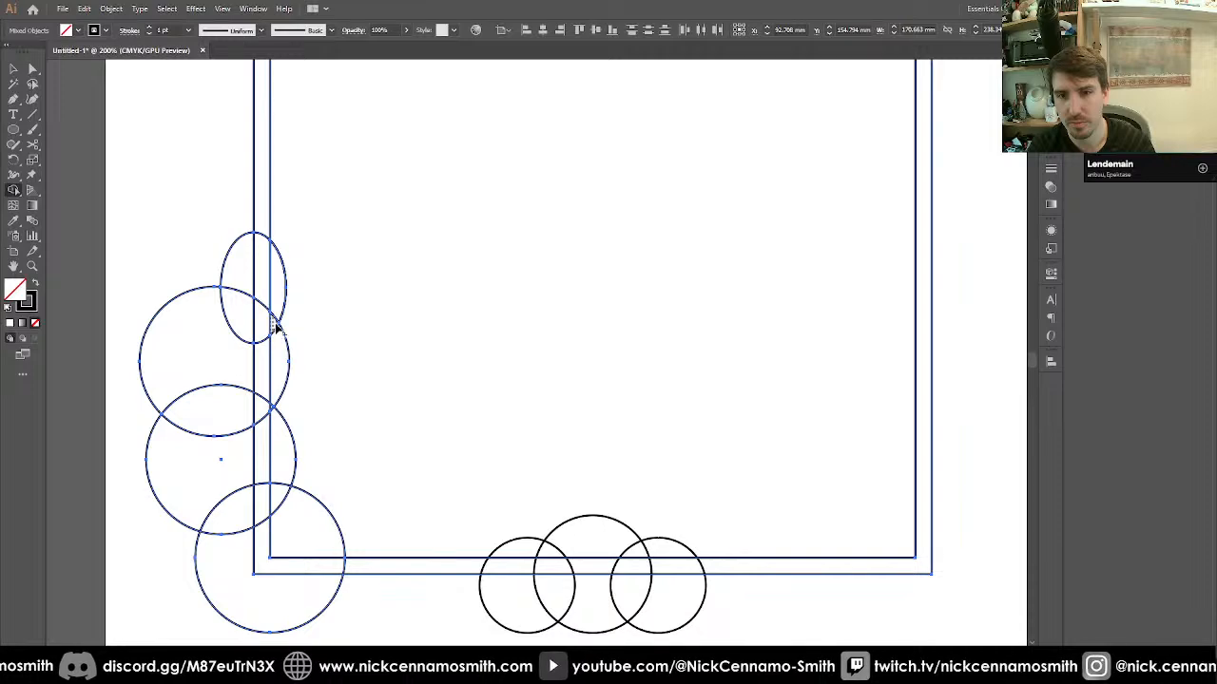
pyautogui.click(281, 361)
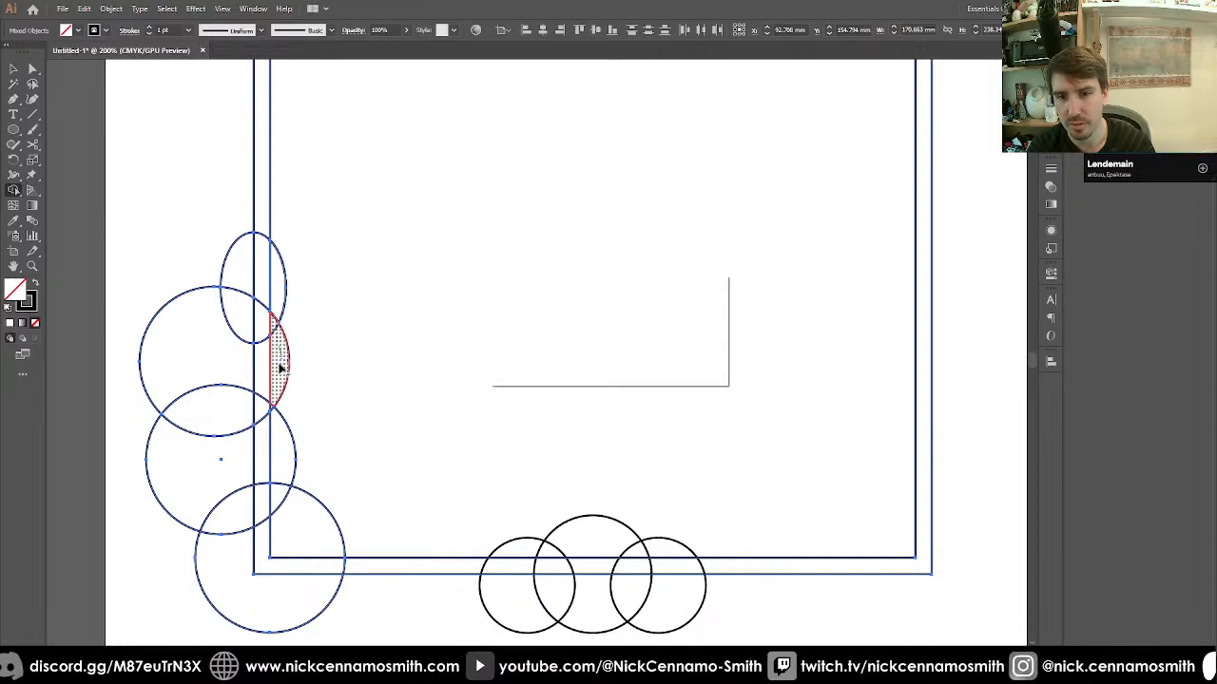
pyautogui.click(282, 439)
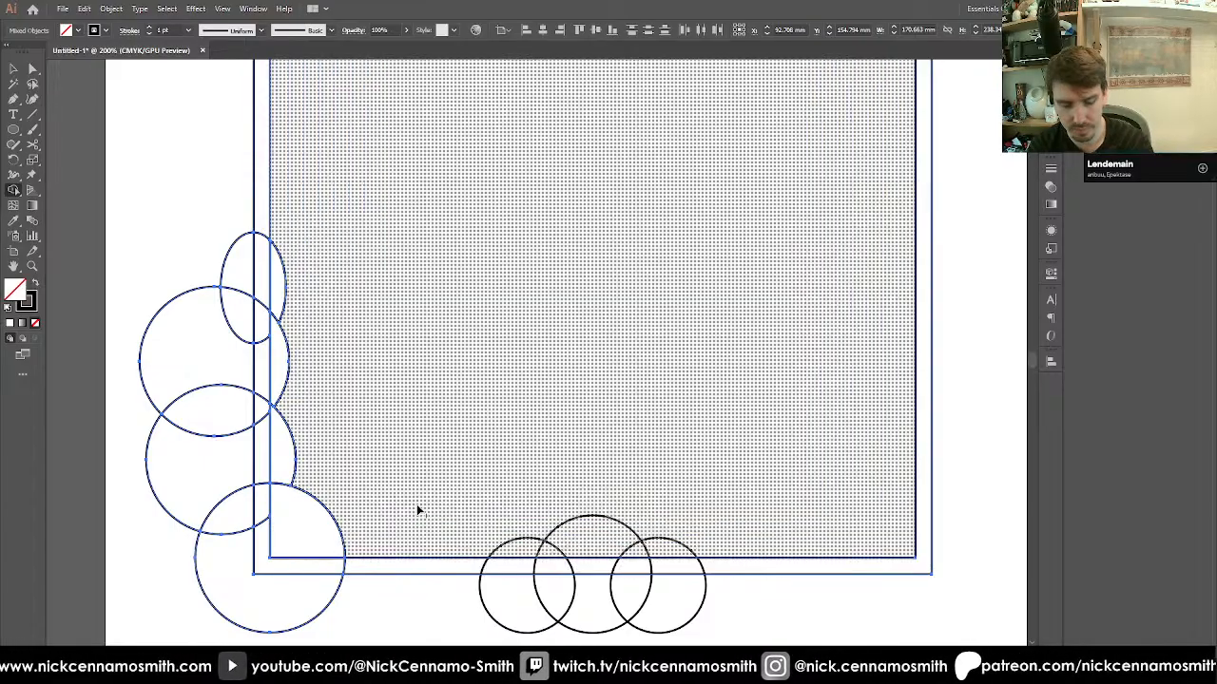
# Delete the leftover circle and ellipse parts outside the inner border in the lower left.
pyautogui.press('v')
pyautogui.moveTo(155, 220); pyautogui.dragTo(224, 577)
pyautogui.press('Delete')
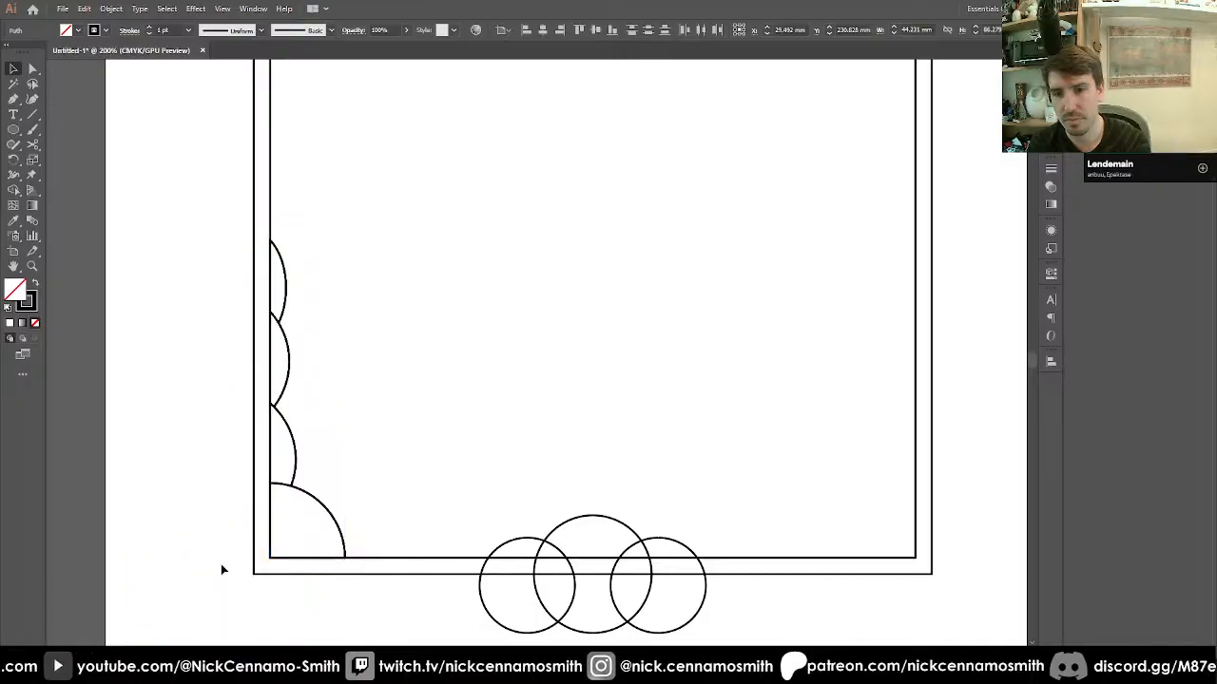
# Form the parts of the three bottom circles above the inner border line into a cloud with the Shape Builder tool.
pyautogui.hotkey('ctrl', '-')
pyautogui.hotkey('ctrl', '-')
pyautogui.hscroll(3, 283, 462)
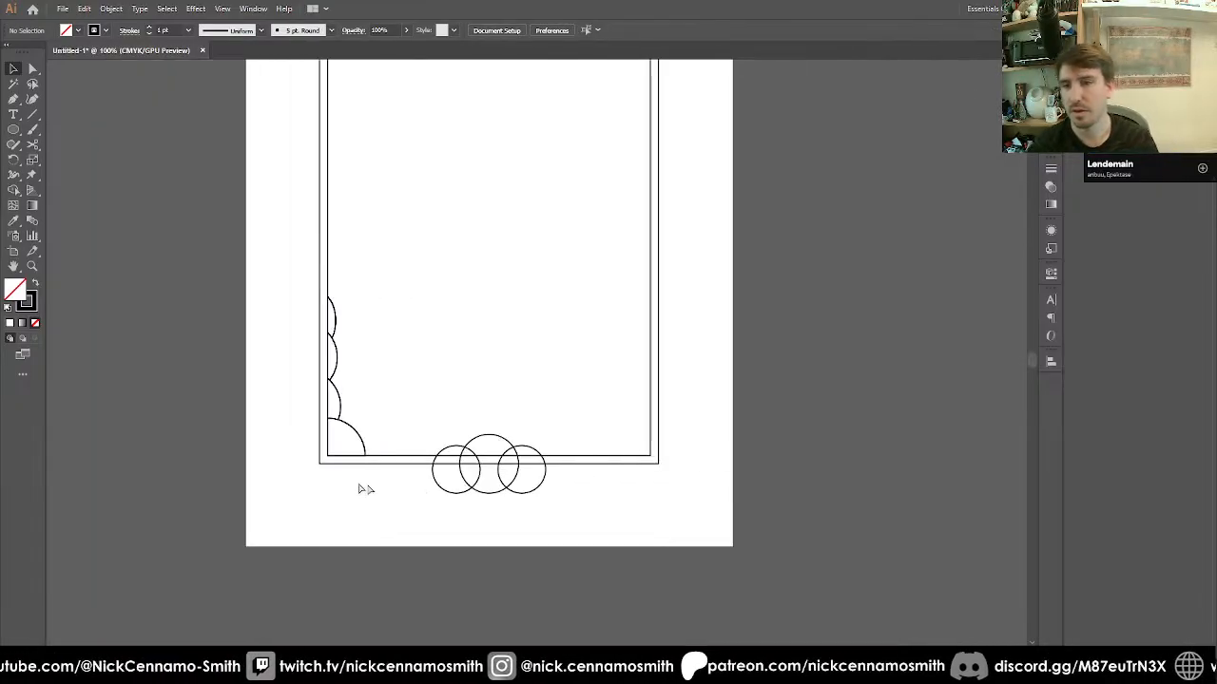
pyautogui.moveTo(342, 511); pyautogui.dragTo(510, 437)
pyautogui.hotkey('ctrl', '+')
pyautogui.hotkey('ctrl', '+')
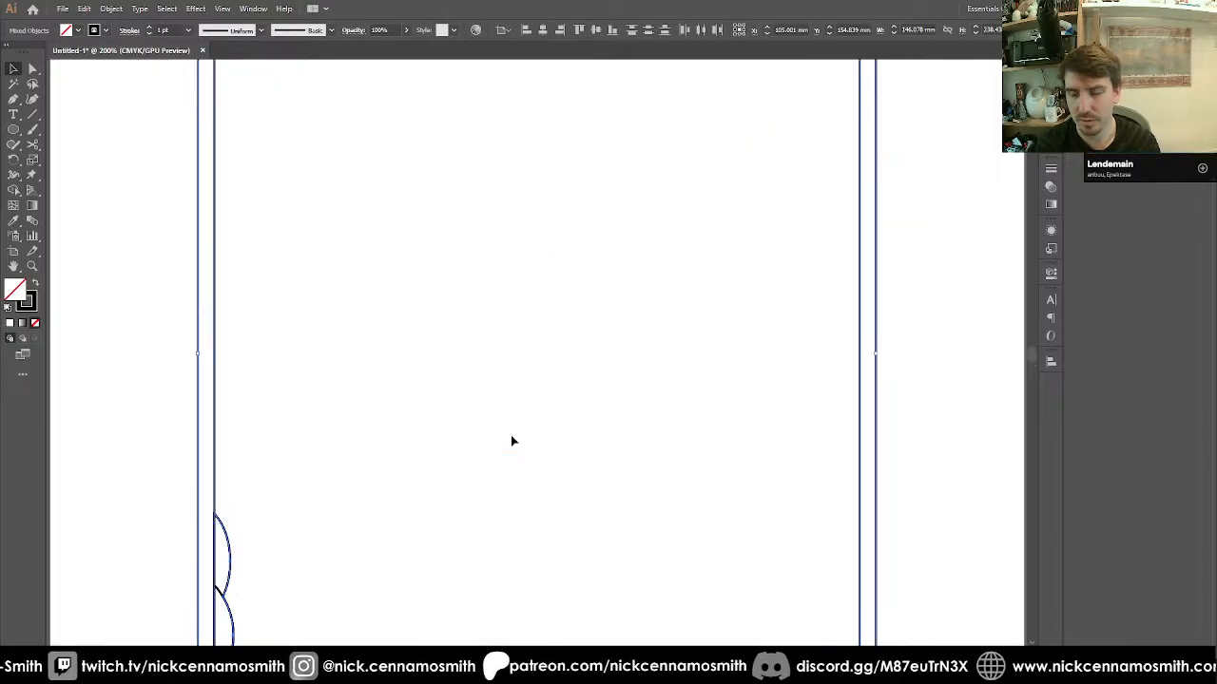
pyautogui.scroll(-4, 491, 438)
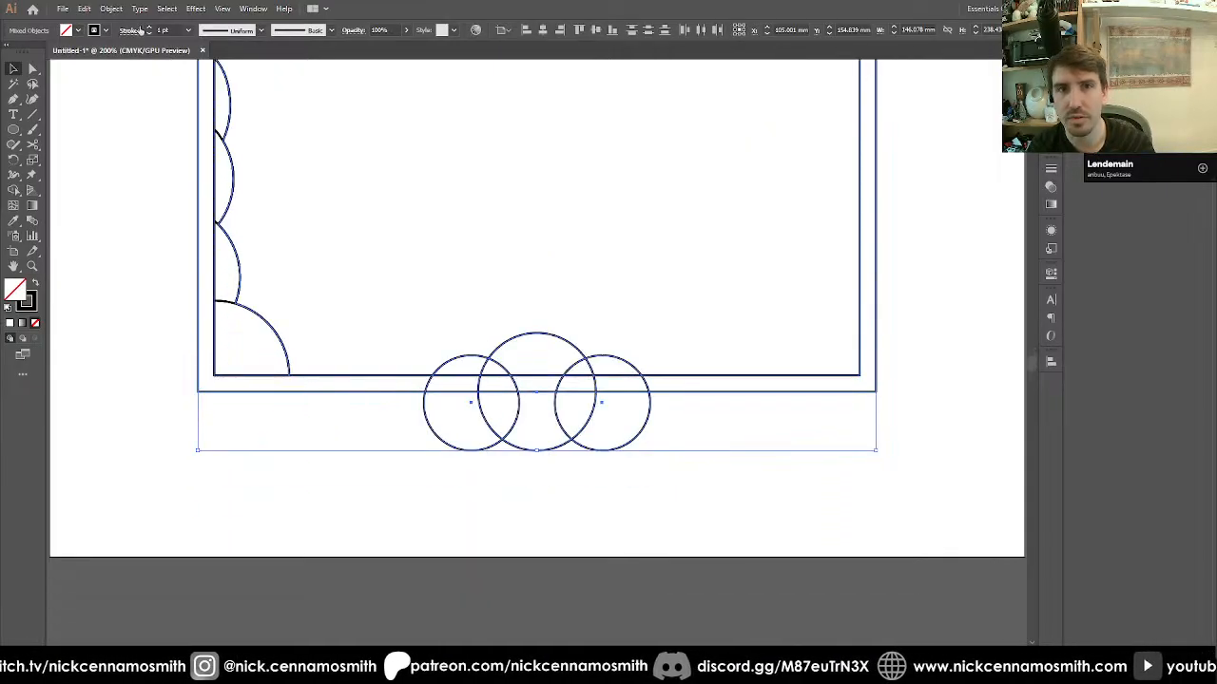
pyautogui.click(13, 189)
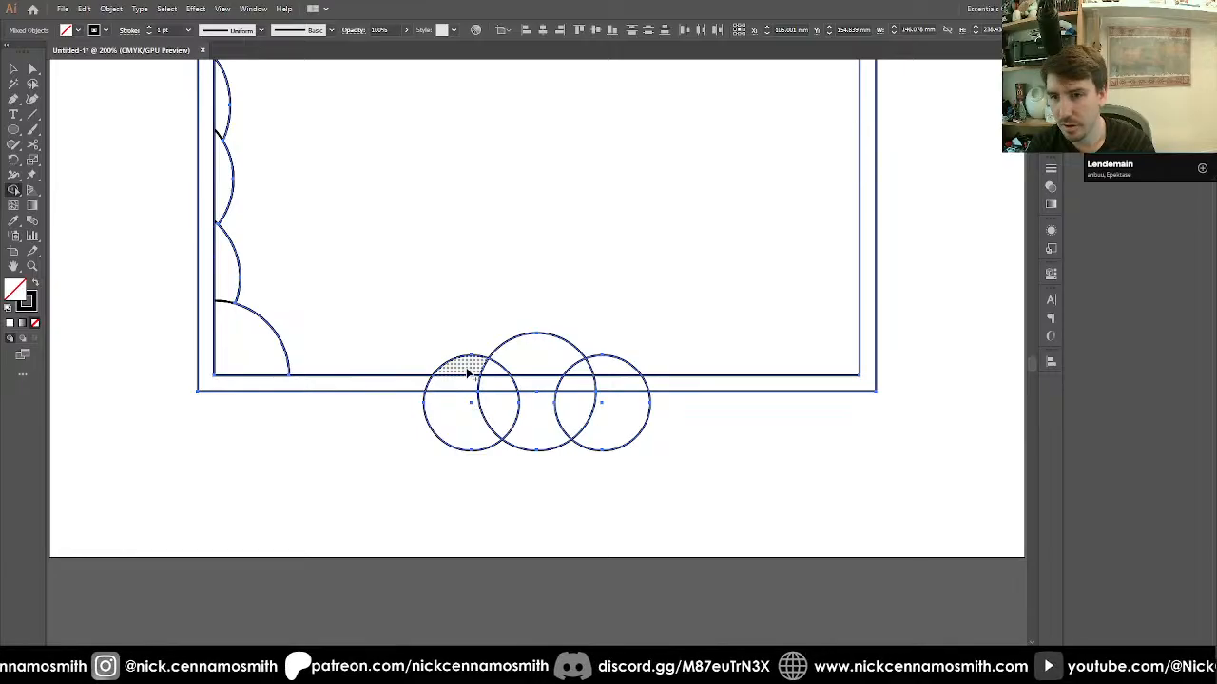
pyautogui.moveTo(494, 370)
pyautogui.mouseDown()
pyautogui.moveTo(557, 361)
pyautogui.moveTo(608, 381)
pyautogui.mouseUp()
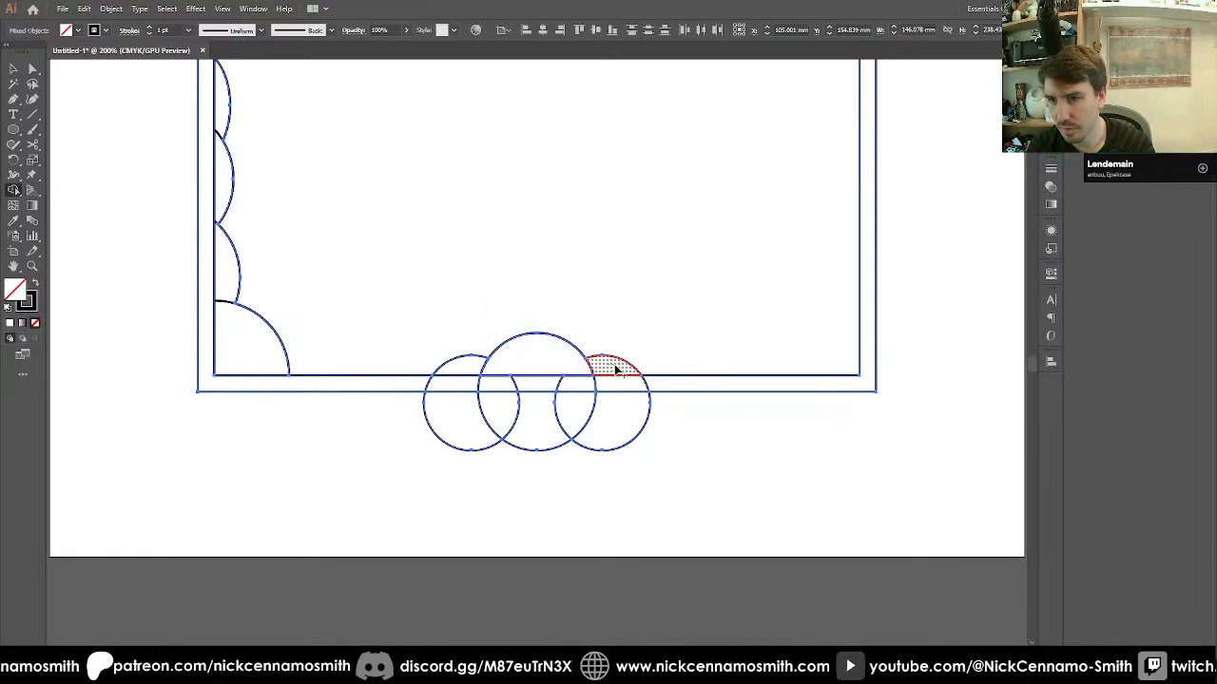
# Delete the leftover parts of the bottom circles below the inner border line.
pyautogui.press('v')
pyautogui.moveTo(435, 513); pyautogui.dragTo(686, 418)
pyautogui.press('Delete')
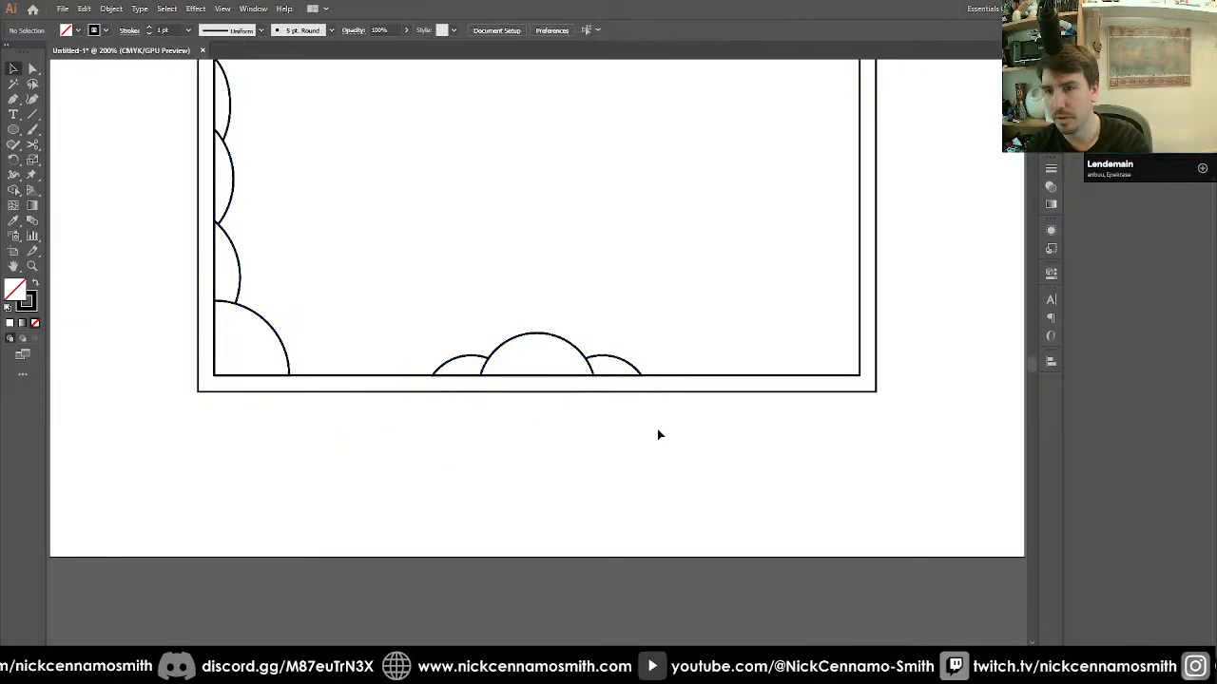
# Examine the whole border, from the ring at its top down to the cloud shapes along its lower edges.
pyautogui.hotkey('ctrl', '-')
pyautogui.hotkey('ctrl', '-')
pyautogui.hotkey('ctrl', '-')
pyautogui.scroll(2, 663, 430)
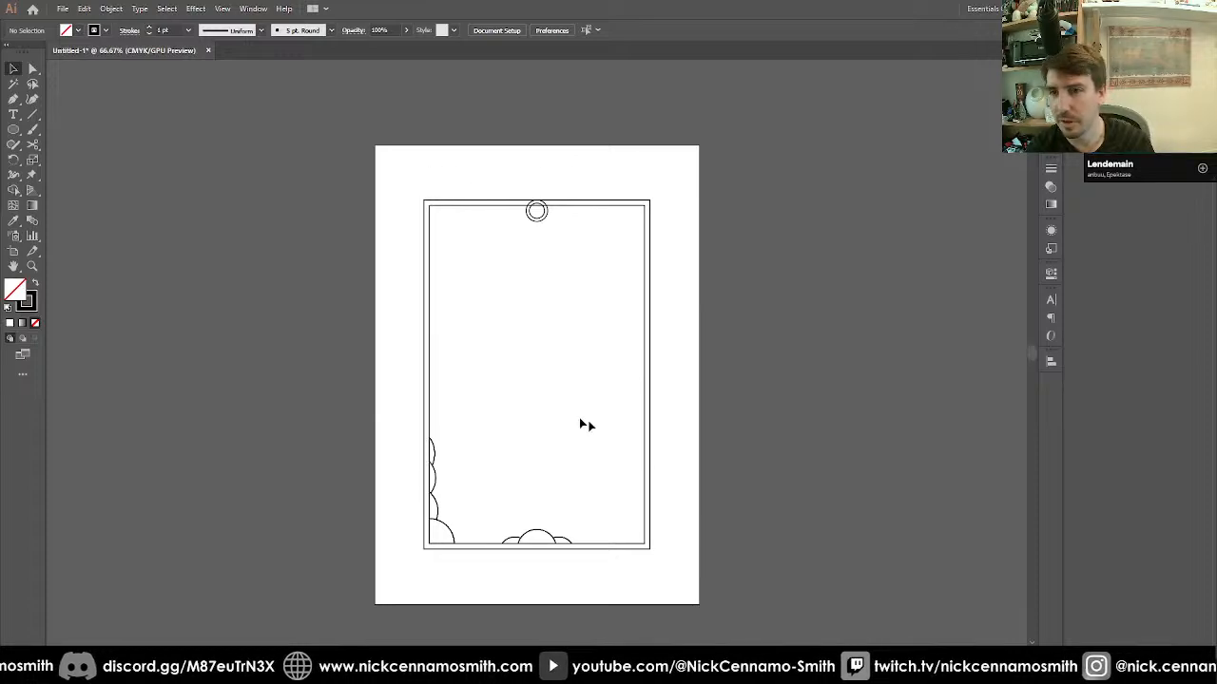
pyautogui.hscroll(2, 514, 311)
pyautogui.hotkey('ctrl', '+')
pyautogui.hotkey('ctrl', '+')
pyautogui.hotkey('ctrl', '+')
pyautogui.scroll(8, 514, 312)
pyautogui.hscroll(-3, 515, 312)
pyautogui.scroll(-5, 505, 348)
pyautogui.hscroll(-2, 505, 348)
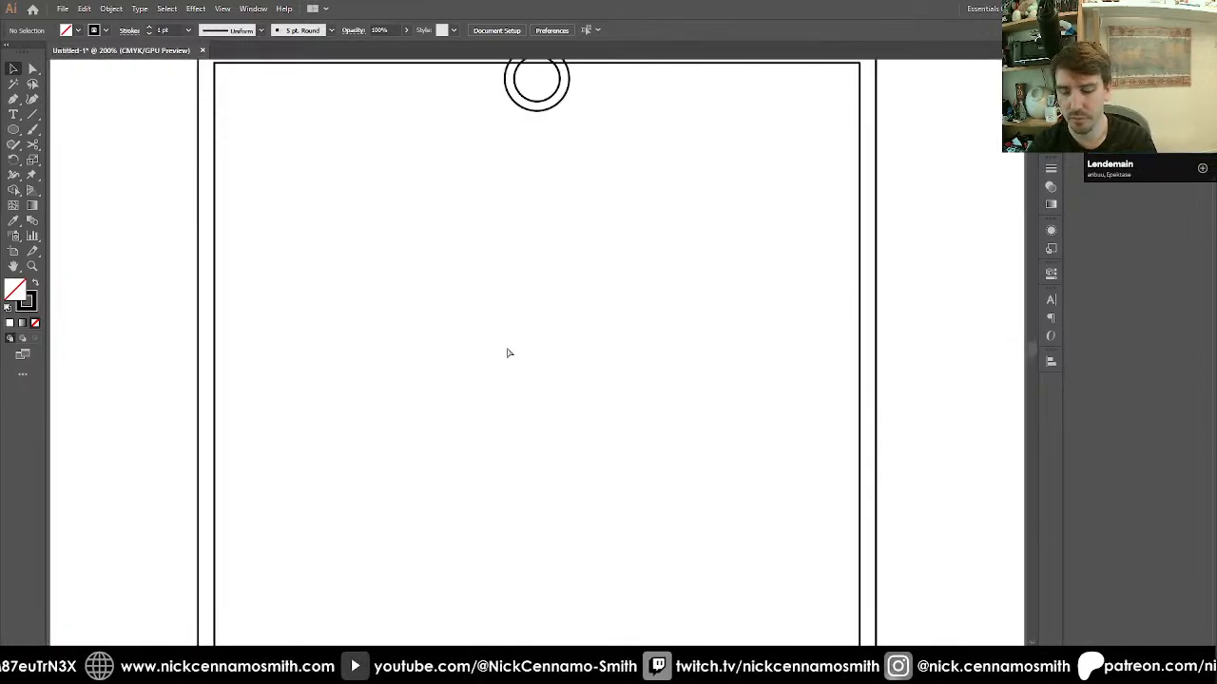
pyautogui.hotkey('ctrl', '-')
pyautogui.scroll(-2, 504, 347)
pyautogui.scroll(-2, 498, 367)
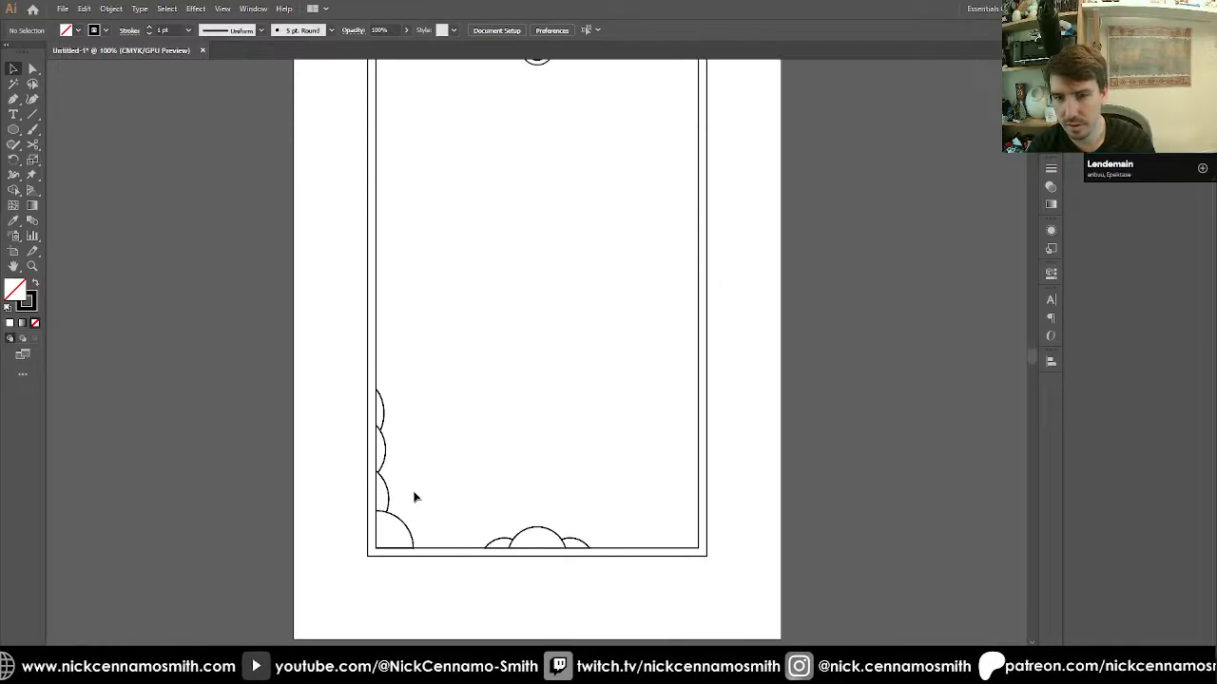
# Select pieces of the lower-left cloud and frame to check which separate shapes they consist of.
pyautogui.moveTo(380, 392); pyautogui.dragTo(380, 393)
pyautogui.click(445, 437)
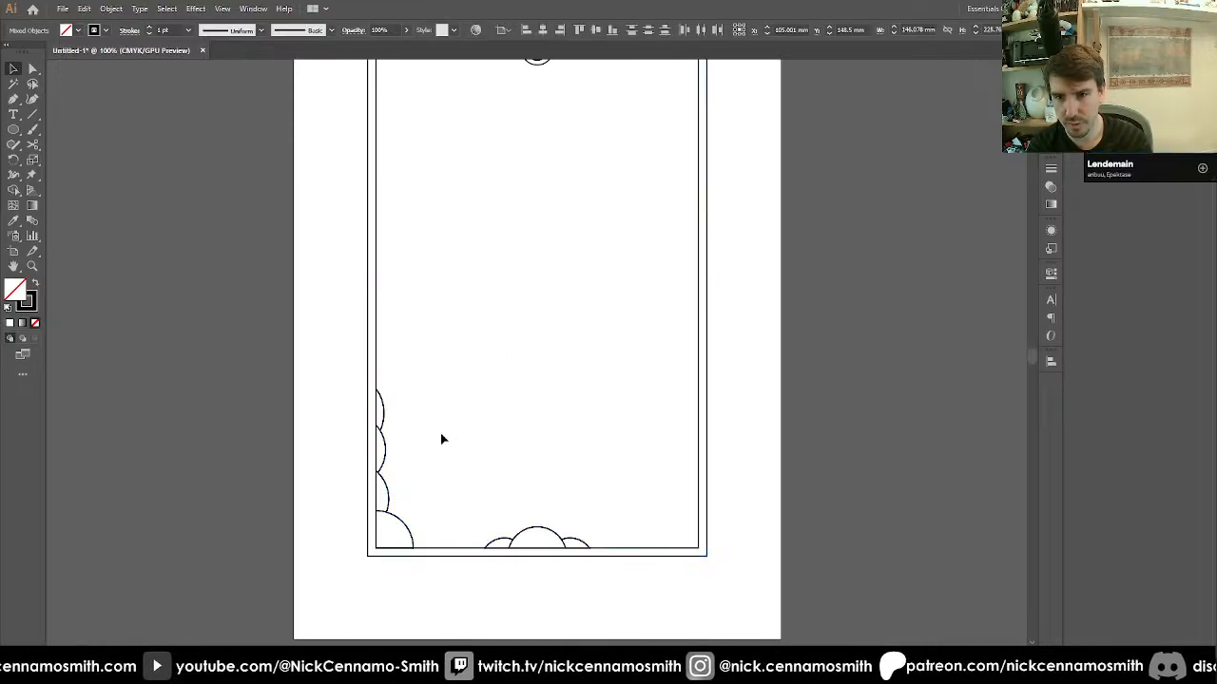
pyautogui.click(386, 454)
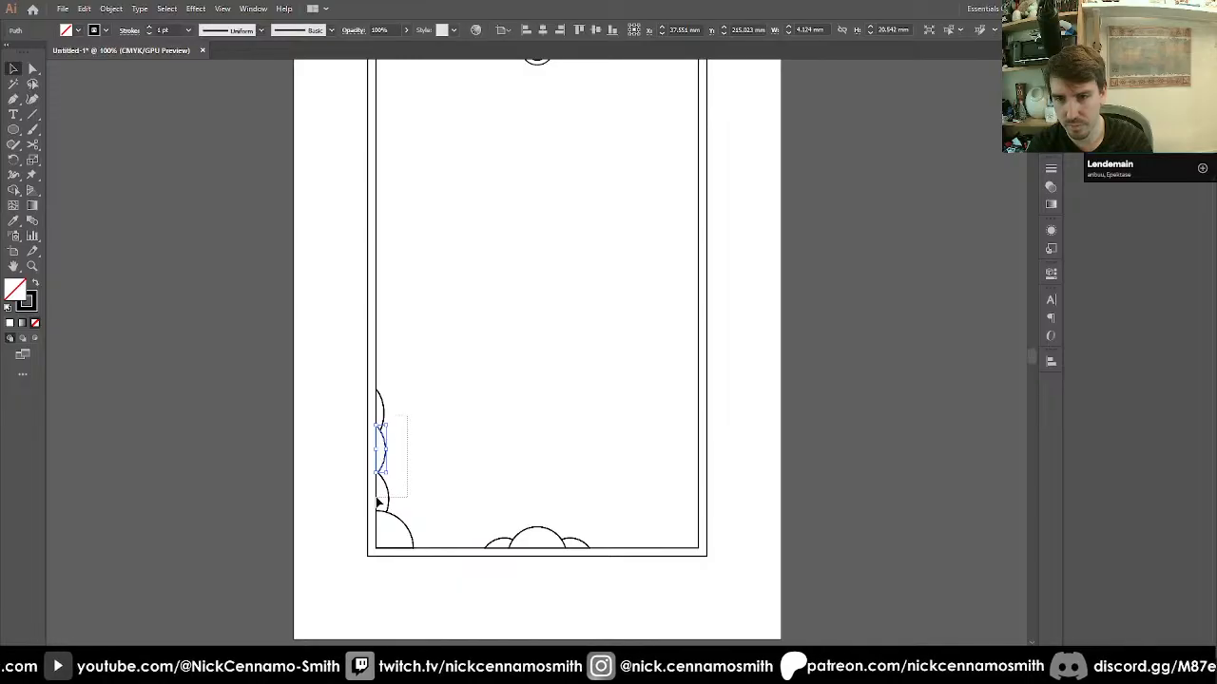
pyautogui.moveTo(381, 483); pyautogui.dragTo(380, 486)
pyautogui.click(419, 372)
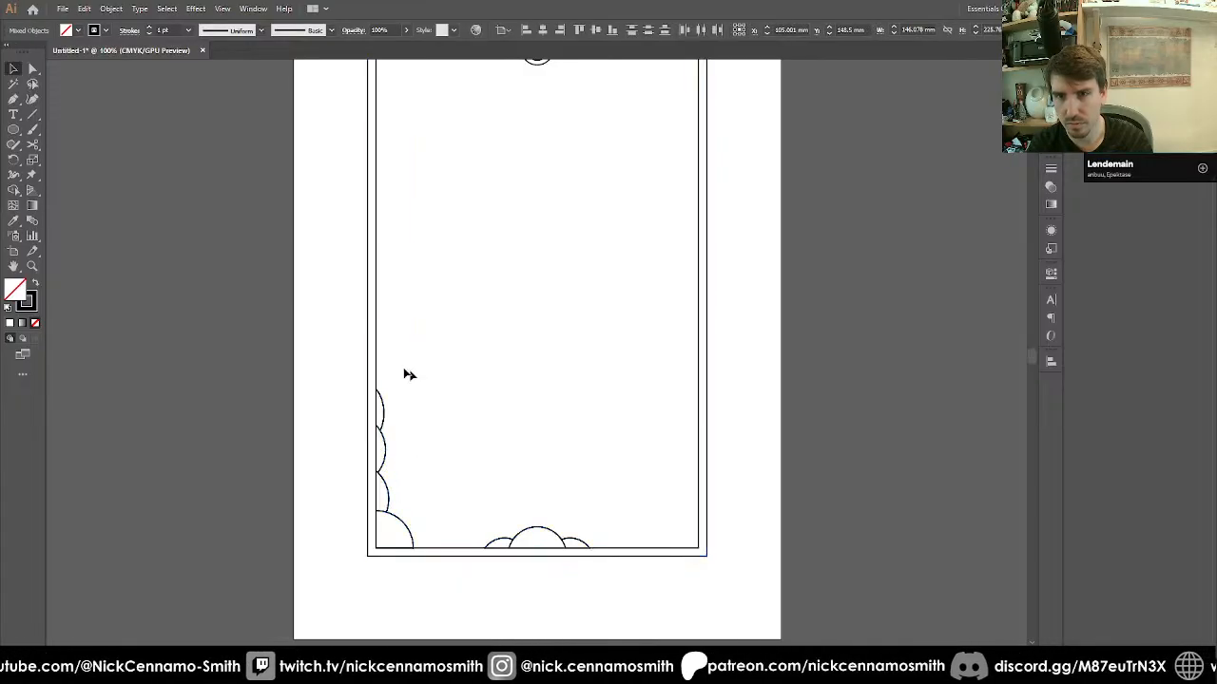
# Nudge the outer frame's compound path sideways and back to its original horizontal position.
pyautogui.click(369, 349)
pyautogui.hotkey('shift', 'Left')
pyautogui.hotkey('shift', 'Left')
pyautogui.hotkey('shift', 'Left')
pyautogui.hotkey('shift', 'Left')
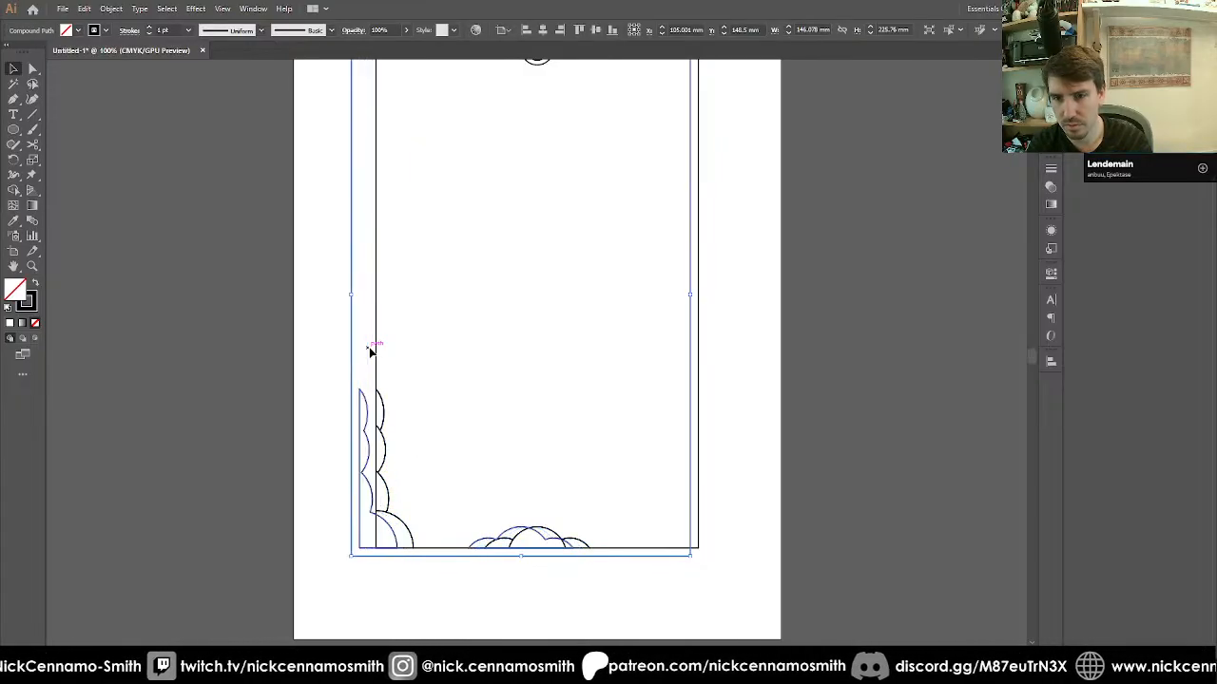
pyautogui.hotkey('shift', 'Right')
pyautogui.hotkey('shift', 'Right')
pyautogui.hotkey('shift', 'Right')
pyautogui.hotkey('shift', 'Right')
pyautogui.hotkey('shift', 'Right')
pyautogui.hotkey('shift', 'Right')
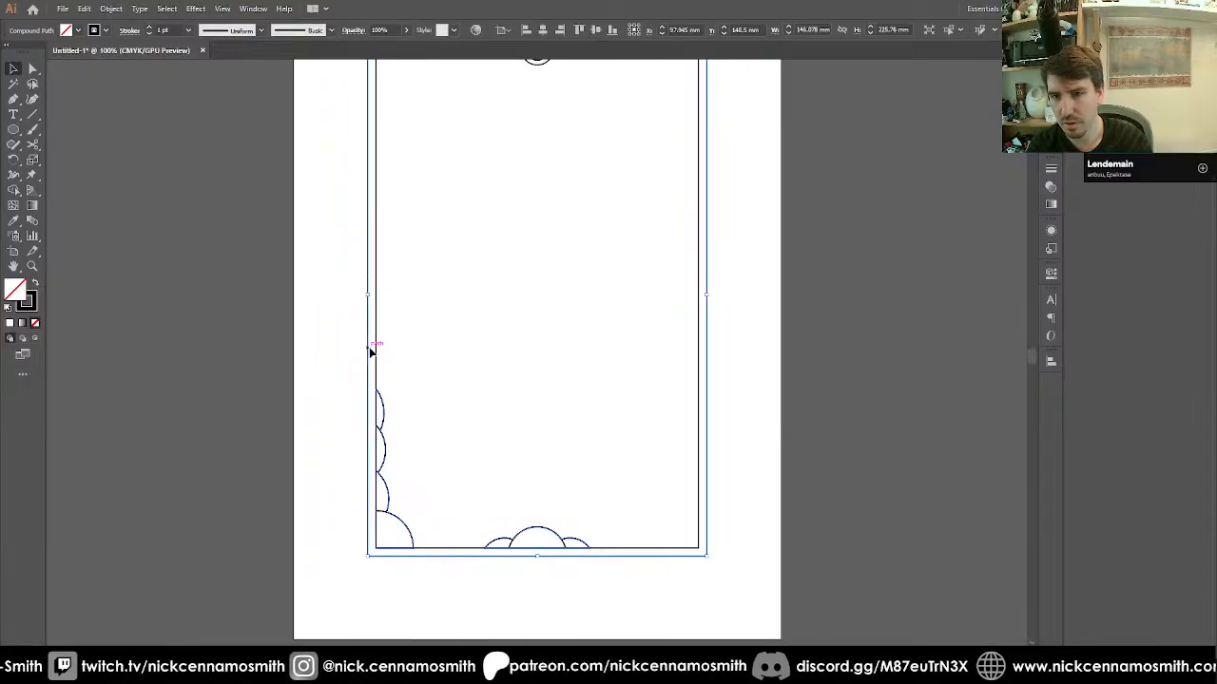
pyautogui.hotkey('shift', 'Left')
pyautogui.hotkey('shift', 'Left')
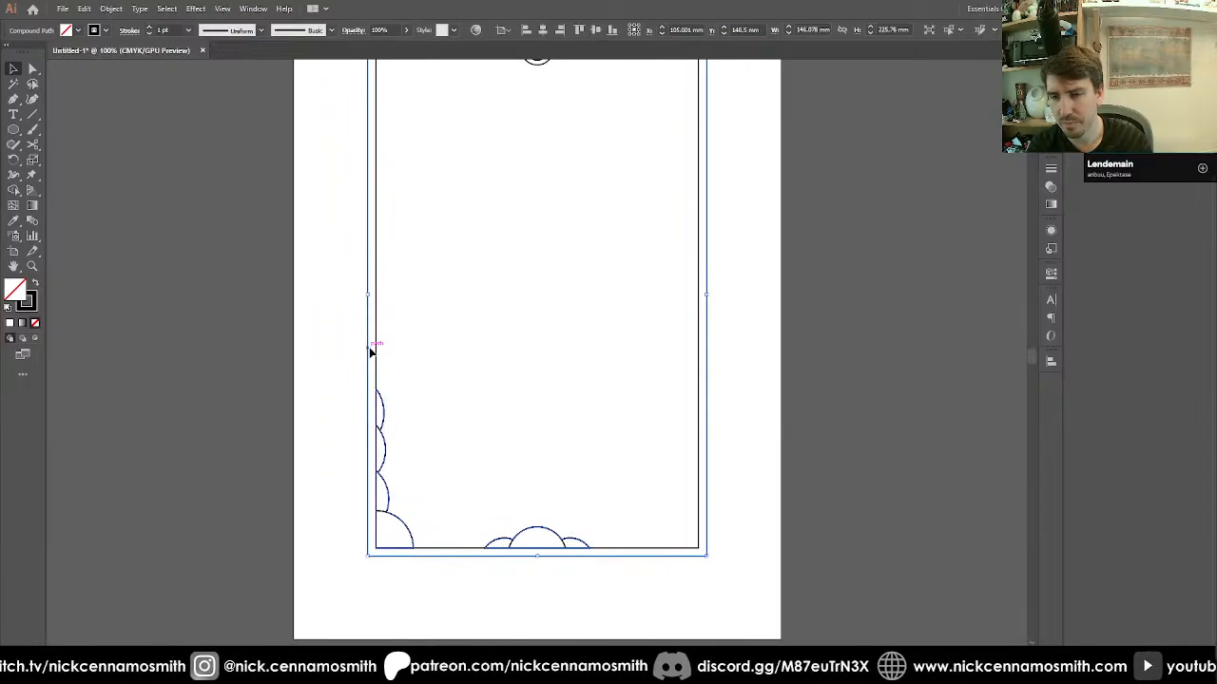
pyautogui.hotkey('shift', 'Left')
# Shift the outer frame down about 21 mm to separate its attached cloud outlines from the actual clouds.
pyautogui.hotkey('shift', 'Down')
pyautogui.hotkey('shift', 'Right')
pyautogui.hotkey('shift', 'Down')
pyautogui.hotkey('shift', 'Down')
pyautogui.hotkey('shift', 'Down')
pyautogui.hotkey('shift', 'Down')
pyautogui.hotkey('shift', 'Down')
# Try to select the duplicate corner cloud outline separately from the shifted outer frame.
pyautogui.click(438, 585)
pyautogui.click(412, 592)
pyautogui.moveTo(411, 586); pyautogui.dragTo(399, 593)
pyautogui.hotkey('ctrl', 'z')
pyautogui.click(414, 584)
pyautogui.click(412, 592)
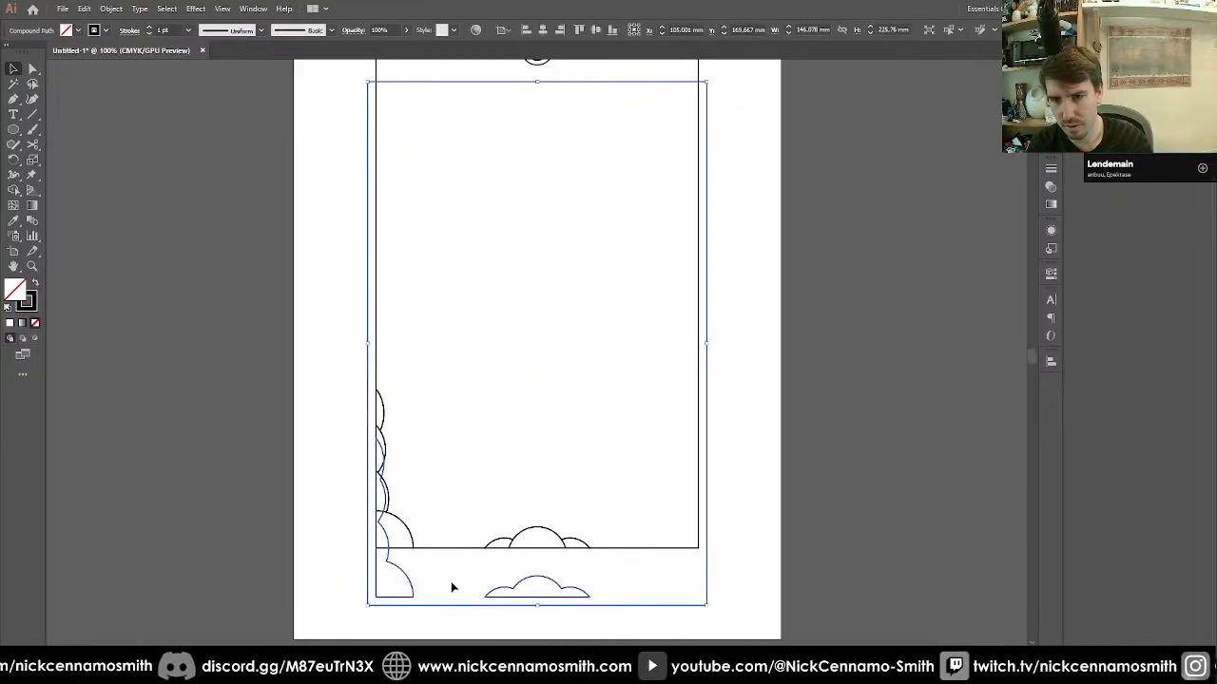
pyautogui.click(443, 582)
pyautogui.click(408, 579)
pyautogui.click(458, 587)
# Delete the duplicate corner and bottom cloud outlines from the outer frame's compound path using the Direct Selection tool.
pyautogui.hotkey('ctrl', '=')
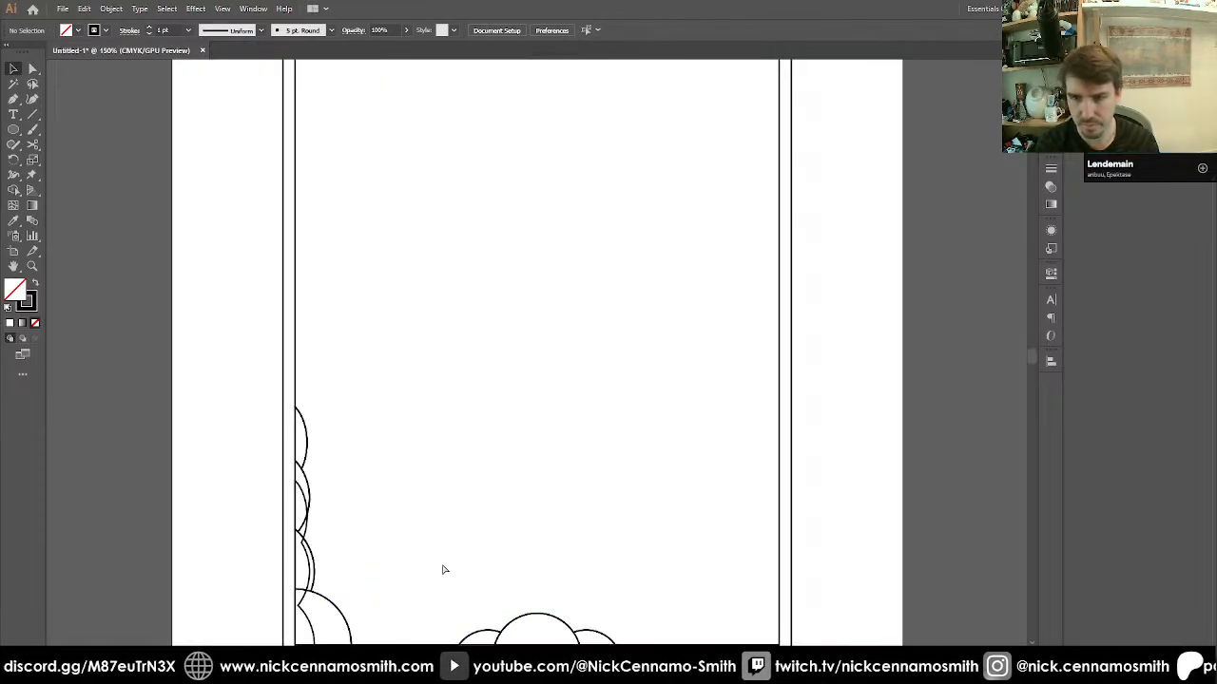
pyautogui.scroll(-4, 445, 570)
pyautogui.click(33, 68)
pyautogui.click(340, 466)
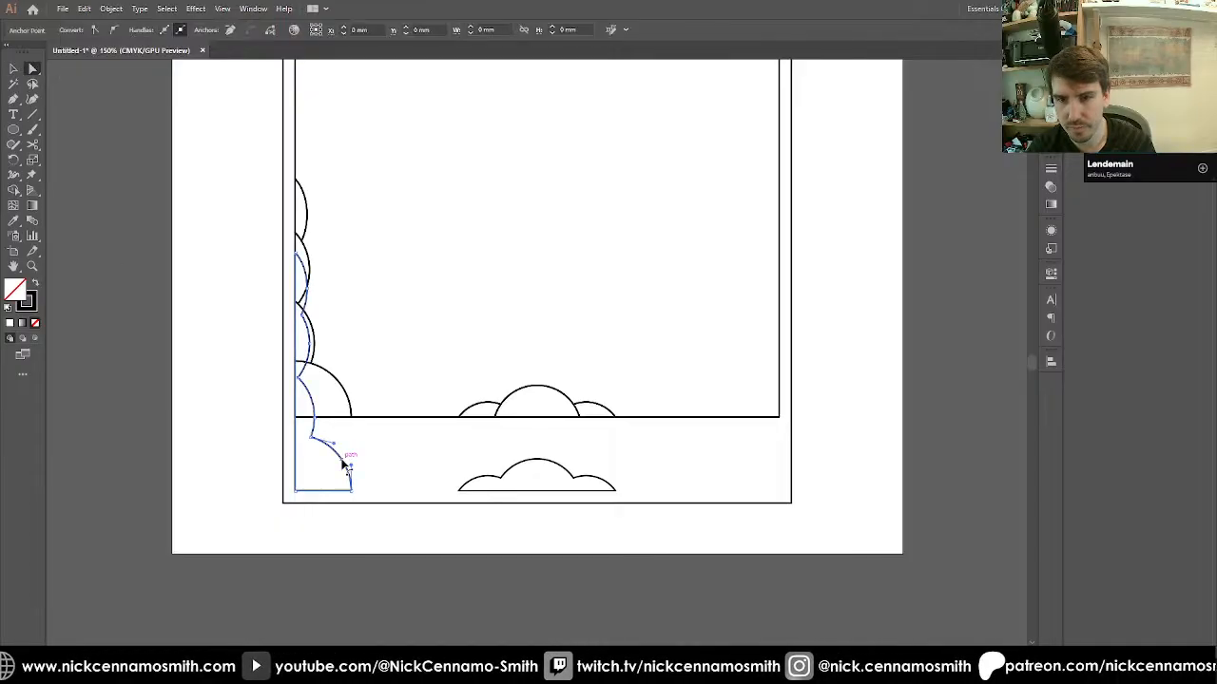
pyautogui.press('Delete')
pyautogui.click(442, 504)
pyautogui.click(576, 470)
pyautogui.press('Delete')
pyautogui.press('Delete')
pyautogui.press('v')
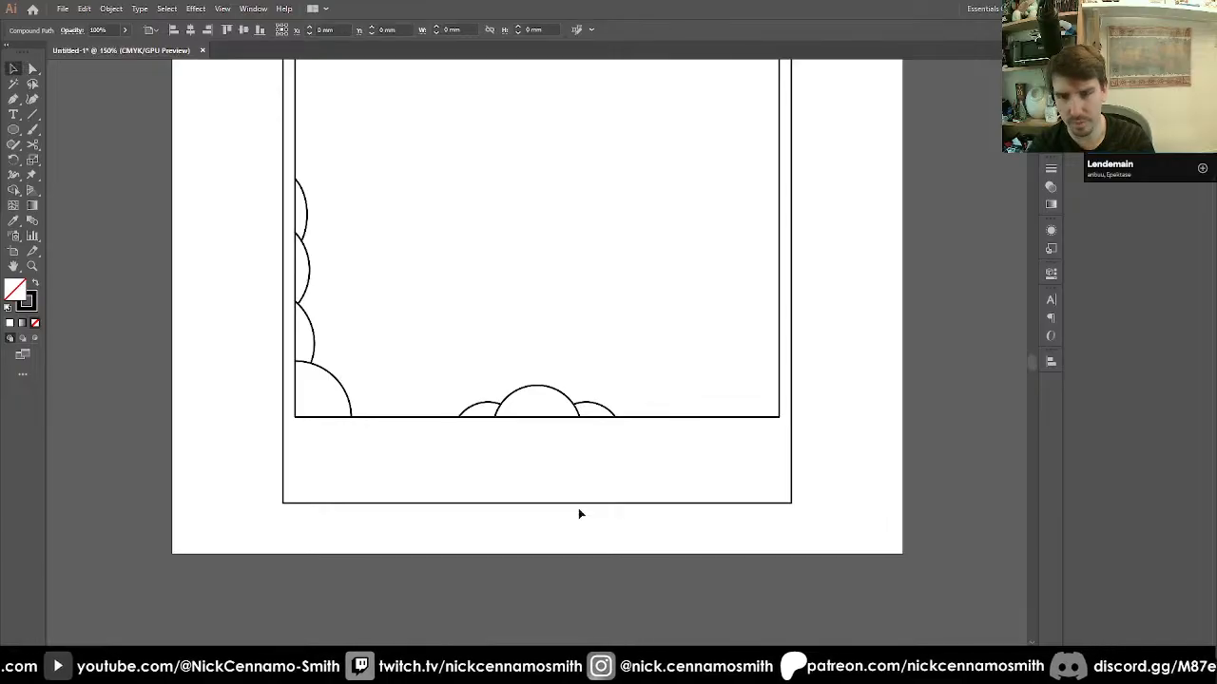
# Move the outer frame back up to Y 148.5 mm so it surrounds the inner border evenly, and deselect it.
pyautogui.moveTo(669, 398); pyautogui.dragTo(728, 500)
pyautogui.press('Up')
pyautogui.press('Up')
pyautogui.press('Up')
pyautogui.press('Up')
pyautogui.press('Up')
pyautogui.press('Up')
pyautogui.press('Up')
pyautogui.press('Up')
pyautogui.press('Up')
pyautogui.press('Up')
pyautogui.press('Up')
pyautogui.press('Up')
pyautogui.press('Up')
pyautogui.press('Up')
pyautogui.press('Up')
pyautogui.press('Up')
pyautogui.press('Up')
pyautogui.press('Up')
pyautogui.press('Up')
pyautogui.press('Up')
pyautogui.press('Up')
pyautogui.press('Up')
pyautogui.press('Up')
pyautogui.press('Up')
pyautogui.press('Up')
pyautogui.press('Up')
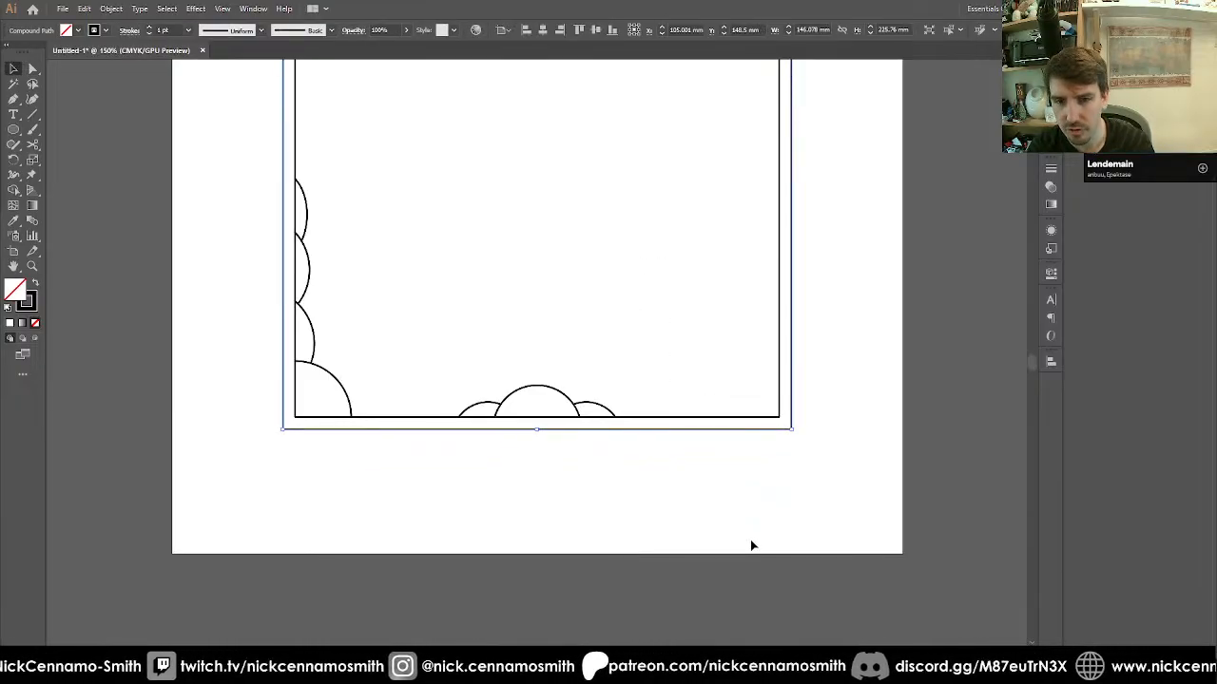
pyautogui.hotkey('ctrl', '1')
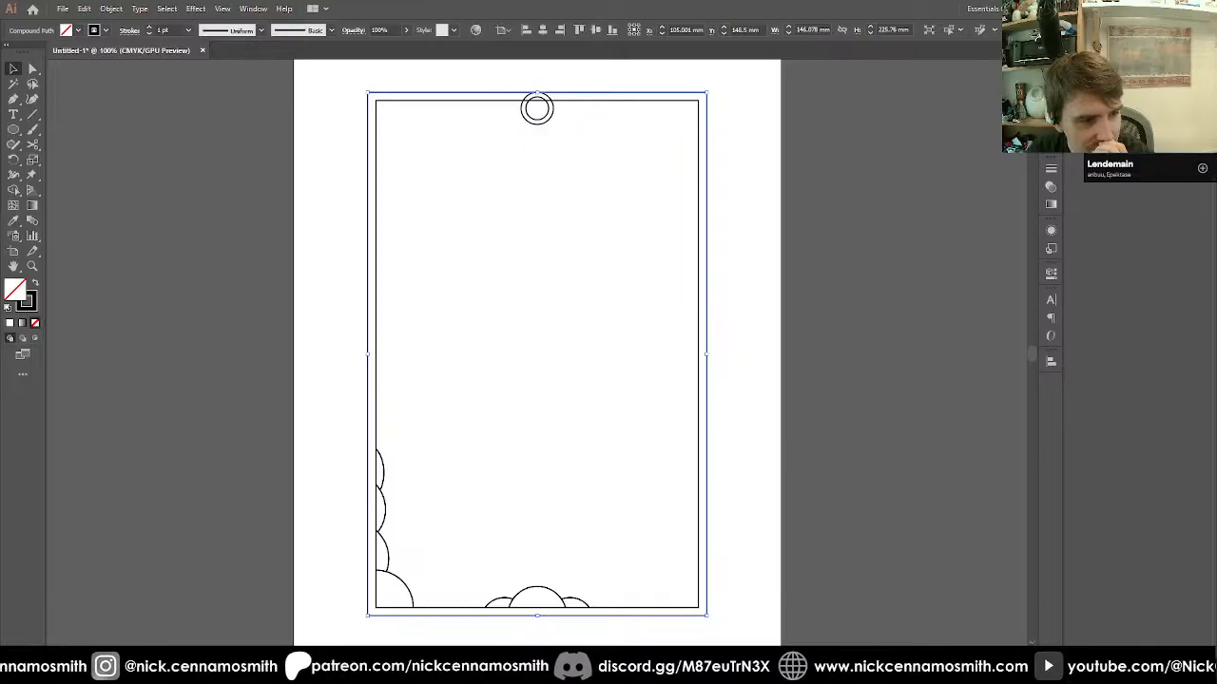
pyautogui.scroll(-1, 638, 488)
pyautogui.scroll(1, 622, 440)
pyautogui.click(622, 435)
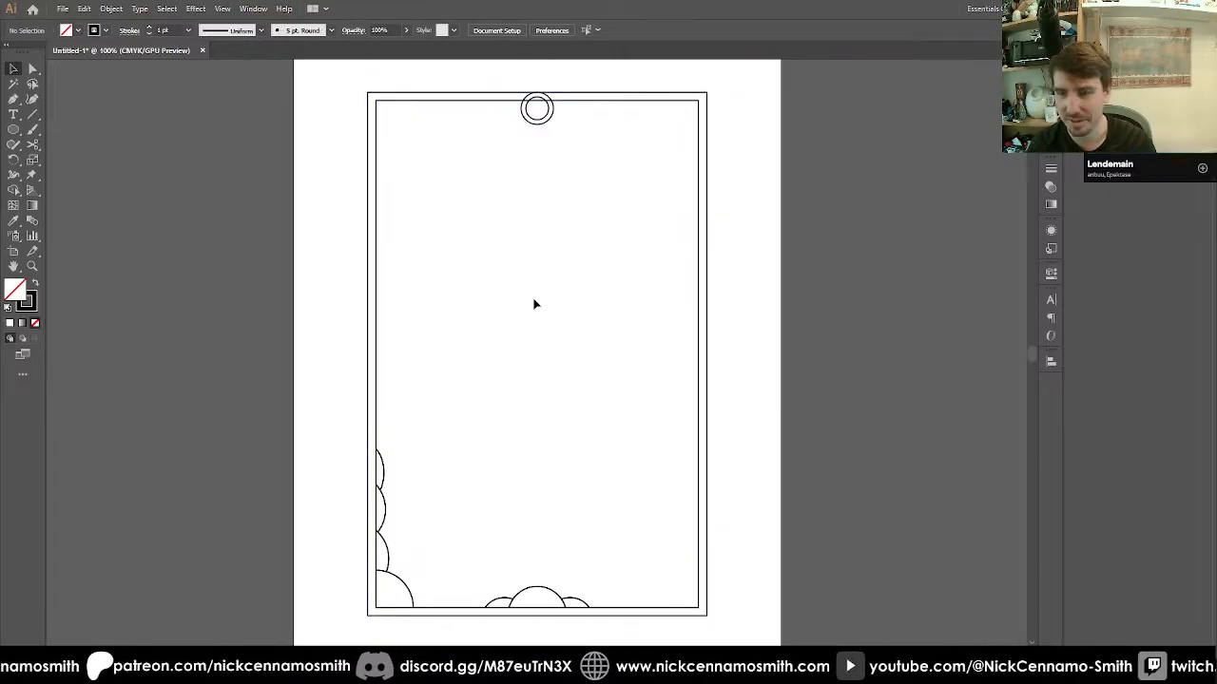
# Group the four cloud lobes running up the frame's left side from its lower-left corner.
pyautogui.hotkey('ctrl', '+')
pyautogui.scroll(5, 534, 304)
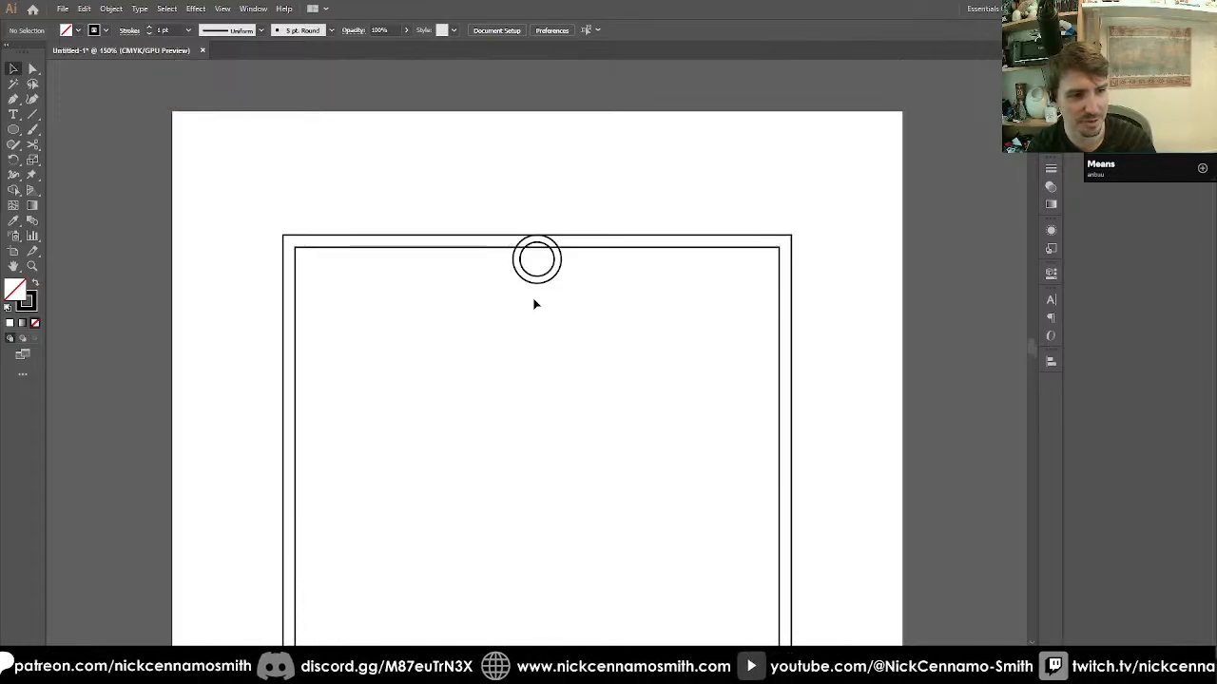
pyautogui.hscroll(2, 534, 276)
pyautogui.scroll(-10, 530, 276)
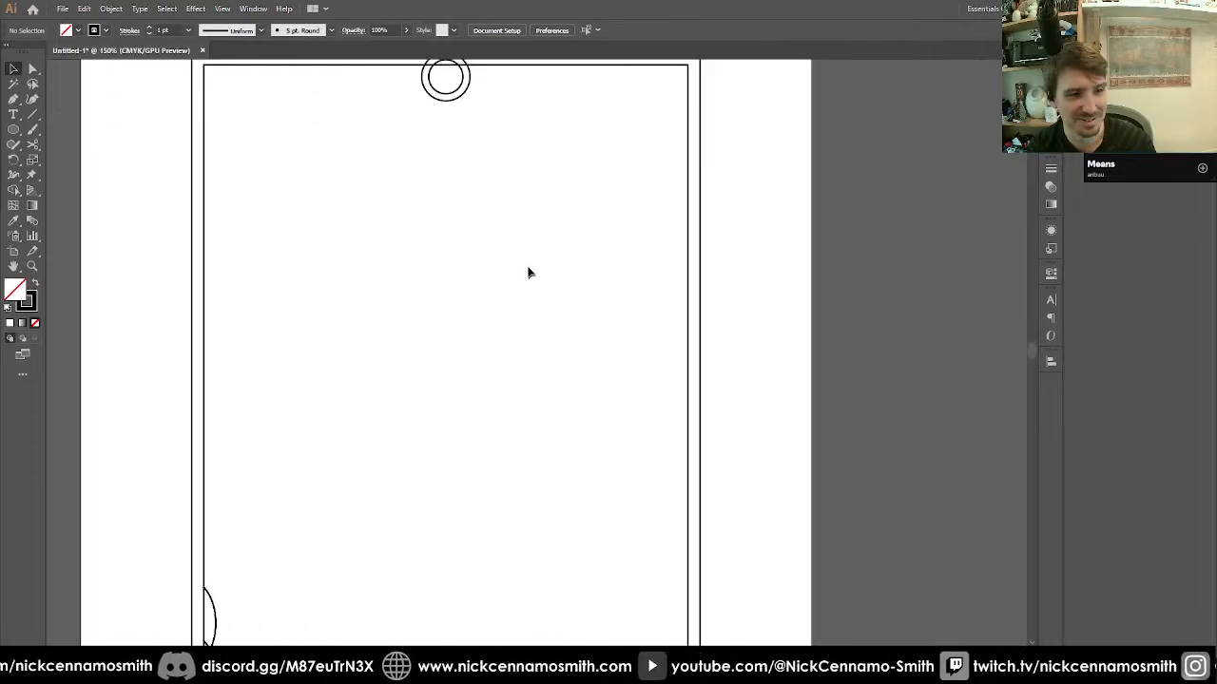
pyautogui.scroll(-1, 528, 277)
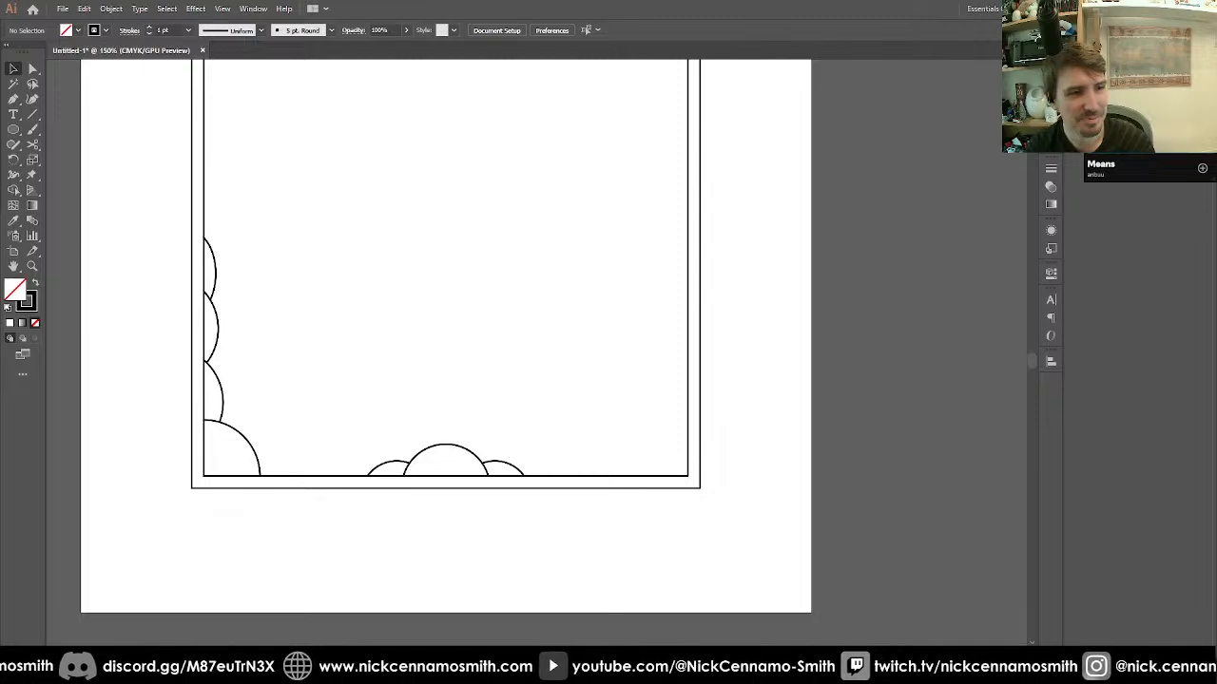
pyautogui.click(254, 448)
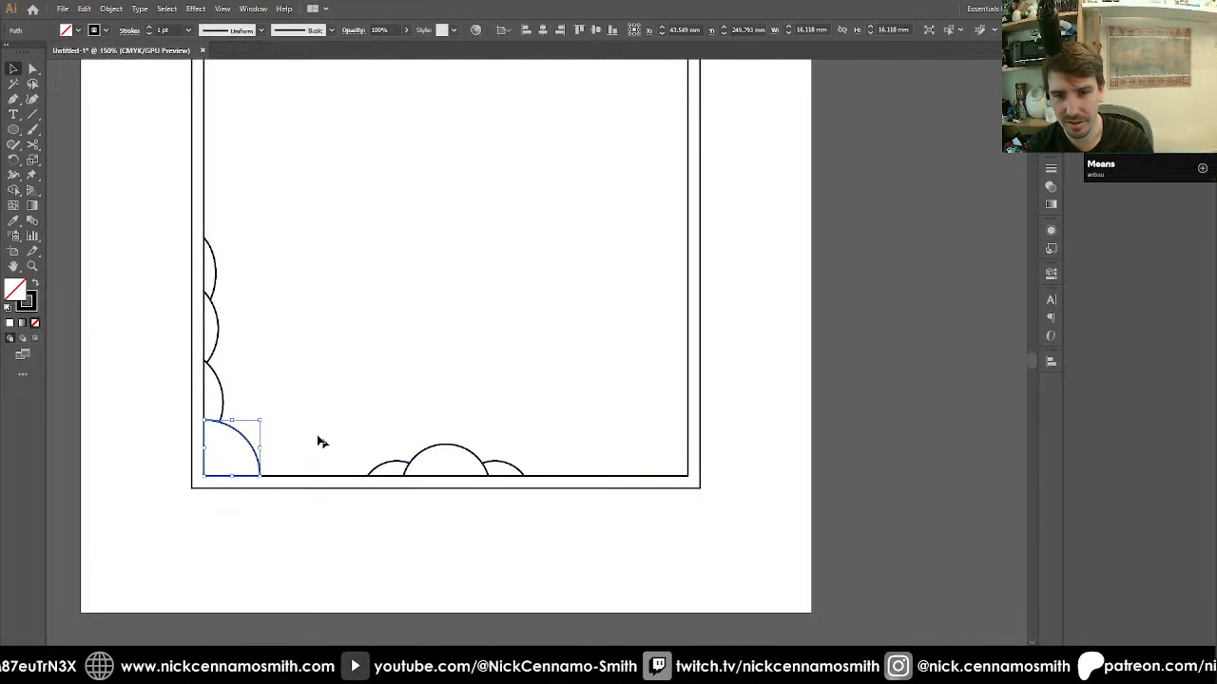
pyautogui.keyDown('shift'); pyautogui.click(220, 385); pyautogui.keyUp('shift')
pyautogui.keyDown('shift'); pyautogui.click(212, 279); pyautogui.keyUp('shift')
pyautogui.hotkey('ctrl', 'g')
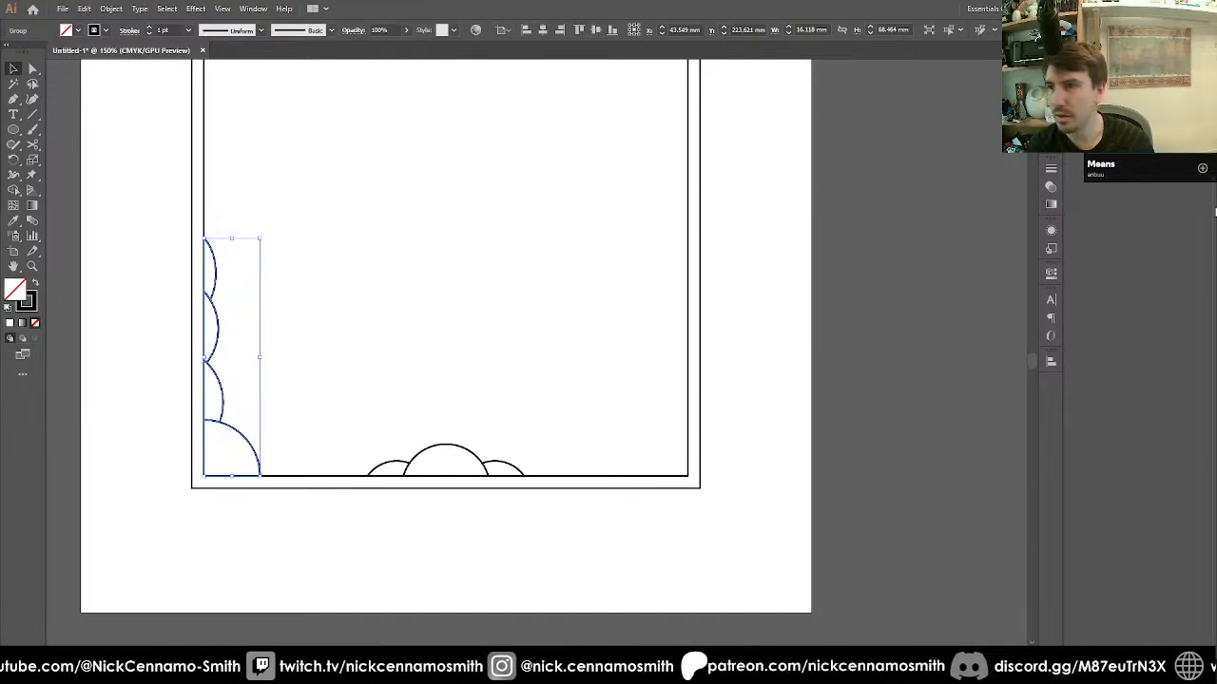
# Flip a copy of the cloud group horizontally and place it against the frame's lower-right corner.
pyautogui.click(1052, 273)
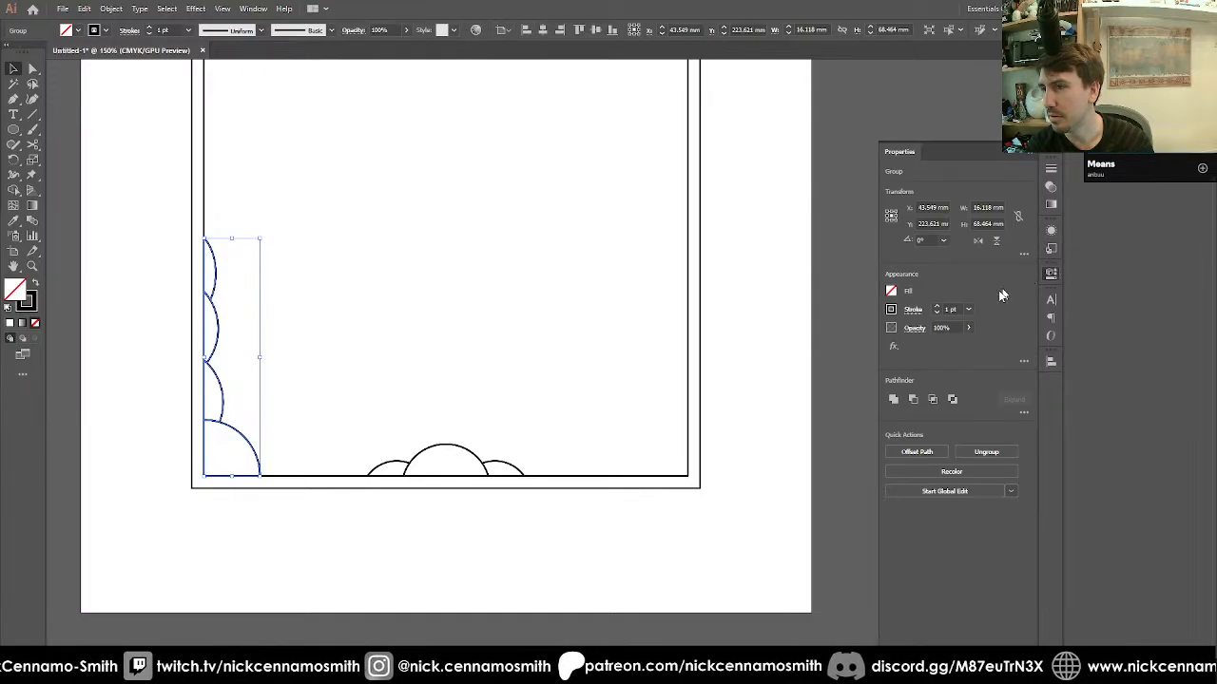
pyautogui.click(979, 241)
pyautogui.moveTo(249, 380); pyautogui.dragTo(676, 378)
pyautogui.click(570, 342)
pyautogui.hotkey('ctrl', '0')
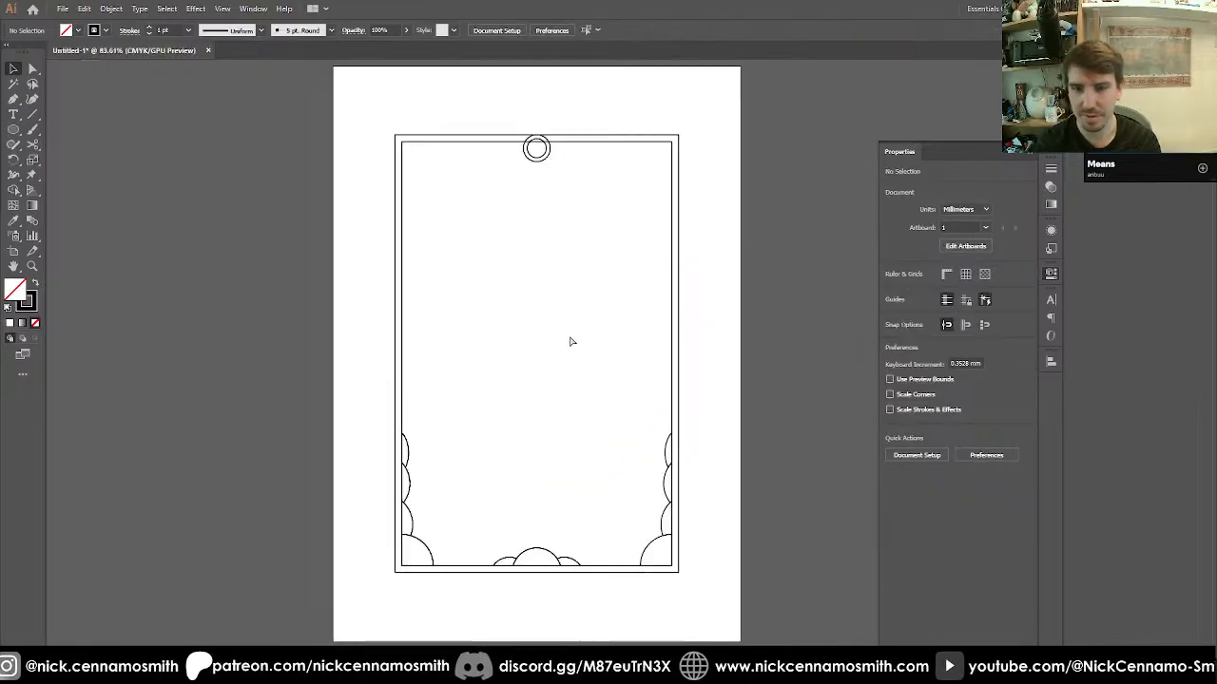
# Ungroup the cloud lobes in the frame's lower-left corner.
pyautogui.keyDown('alt'); pyautogui.scroll(1, 571, 341); pyautogui.keyUp('alt')
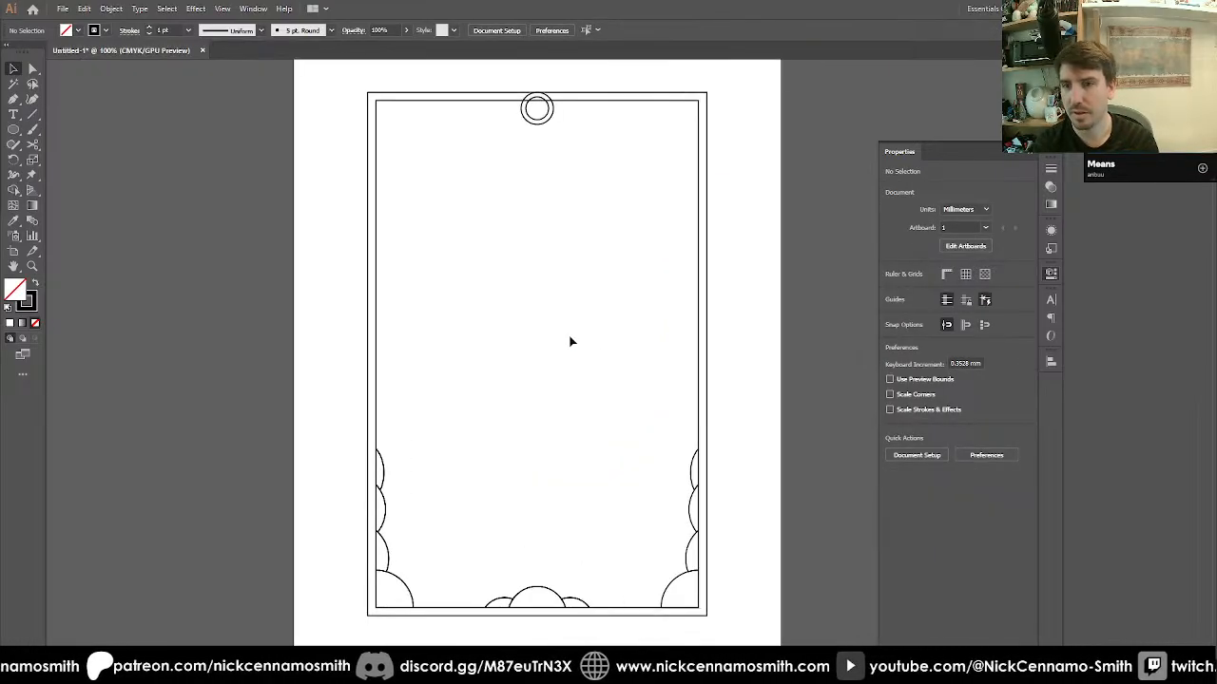
pyautogui.scroll(-4, 587, 351)
pyautogui.keyDown('alt'); pyautogui.scroll(2, 532, 361); pyautogui.keyUp('alt')
pyautogui.scroll(-2, 530, 359)
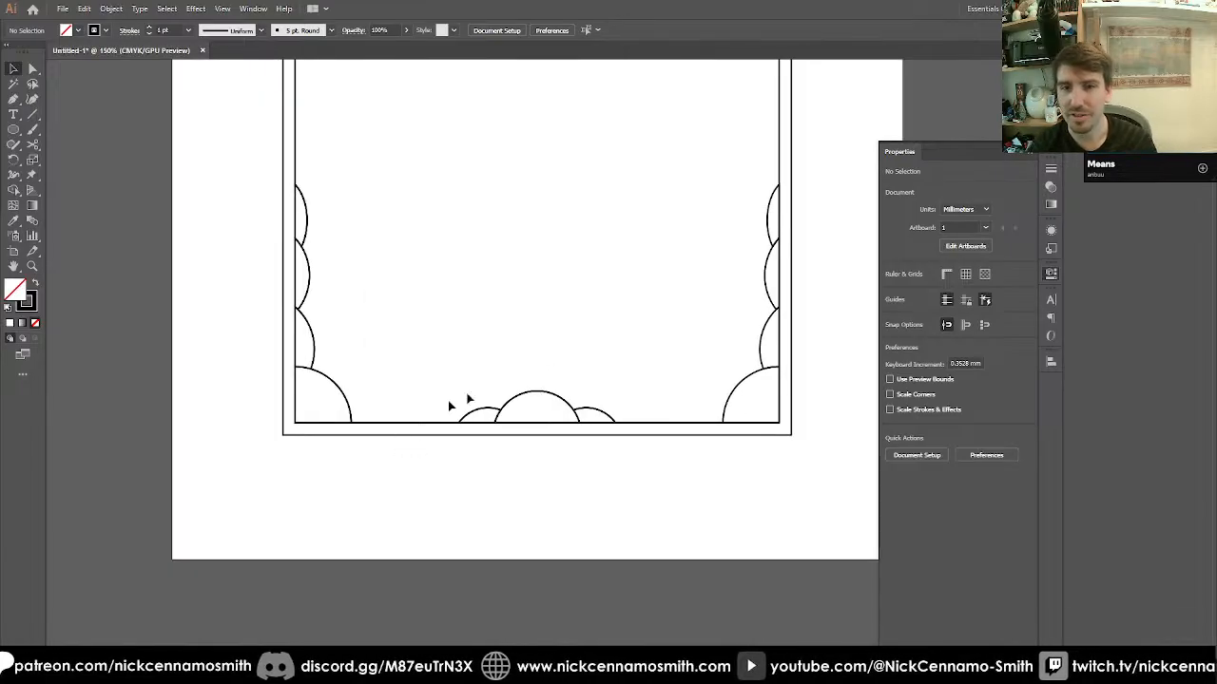
pyautogui.moveTo(294, 320); pyautogui.dragTo(312, 329)
pyautogui.click(385, 326)
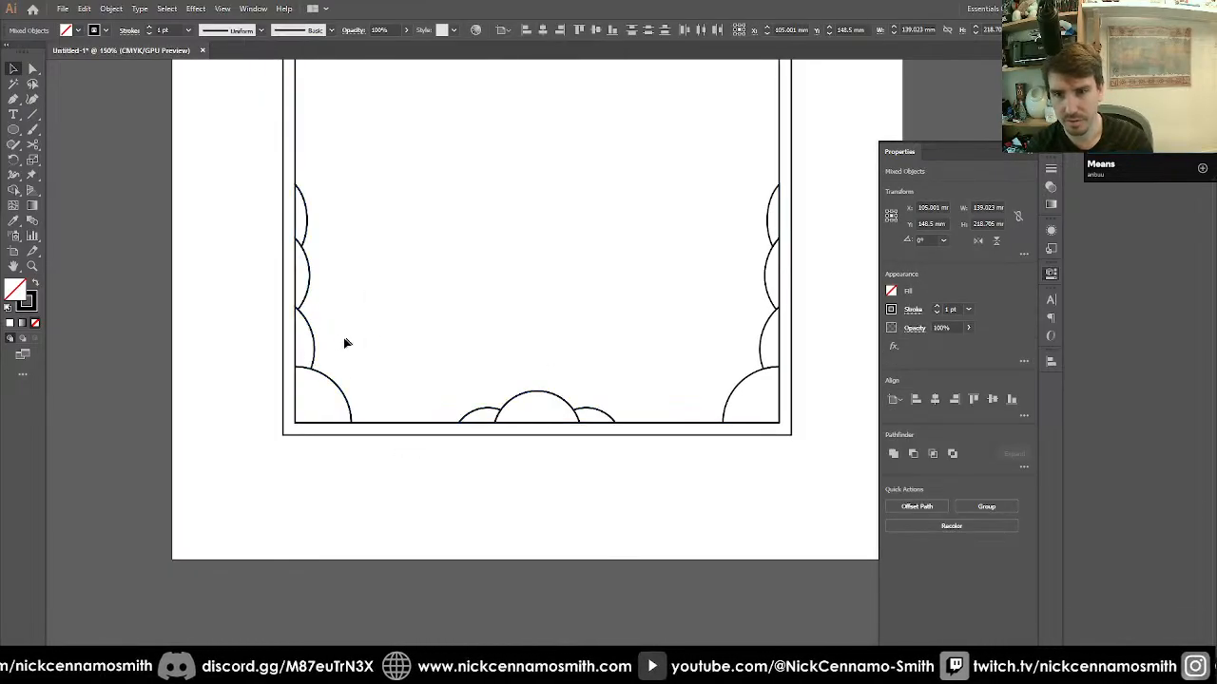
pyautogui.click(314, 346)
pyautogui.hotkey('ctrl', 'shift', 'g')
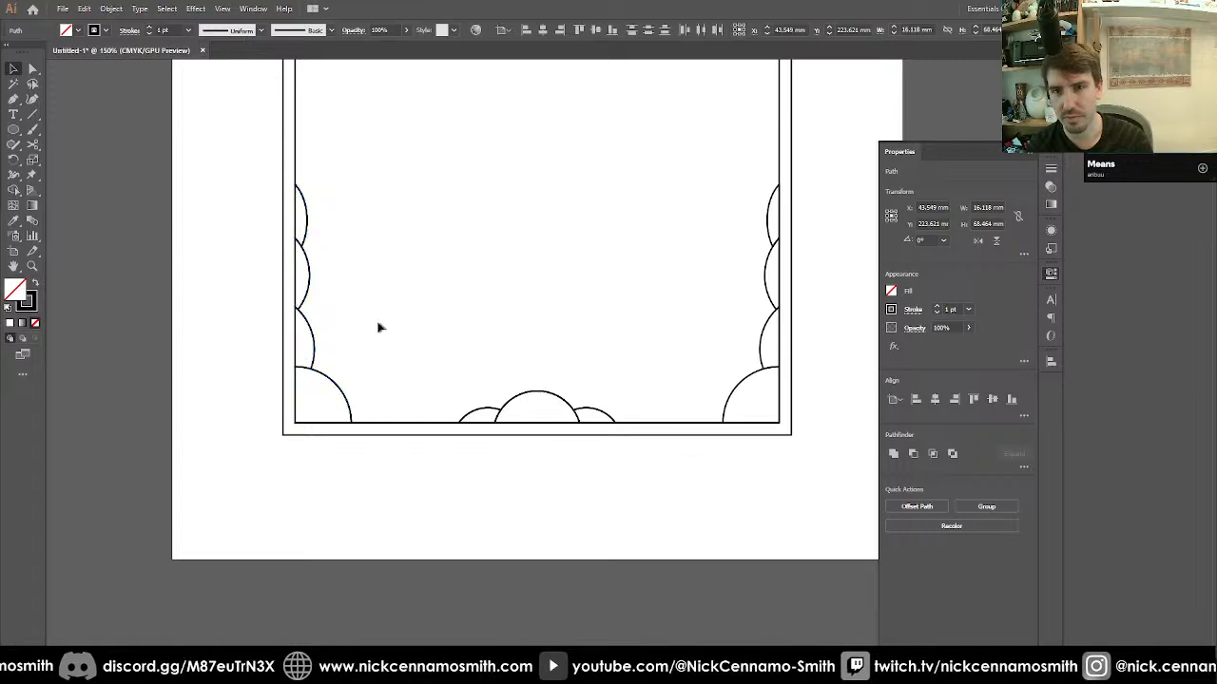
# Group the three left-side lobes above the corner lobe, leaving the corner lobe out.
pyautogui.click(383, 326)
pyautogui.click(327, 332)
pyautogui.click(312, 331)
pyautogui.keyDown('shift'); pyautogui.click(313, 274); pyautogui.keyUp('shift')
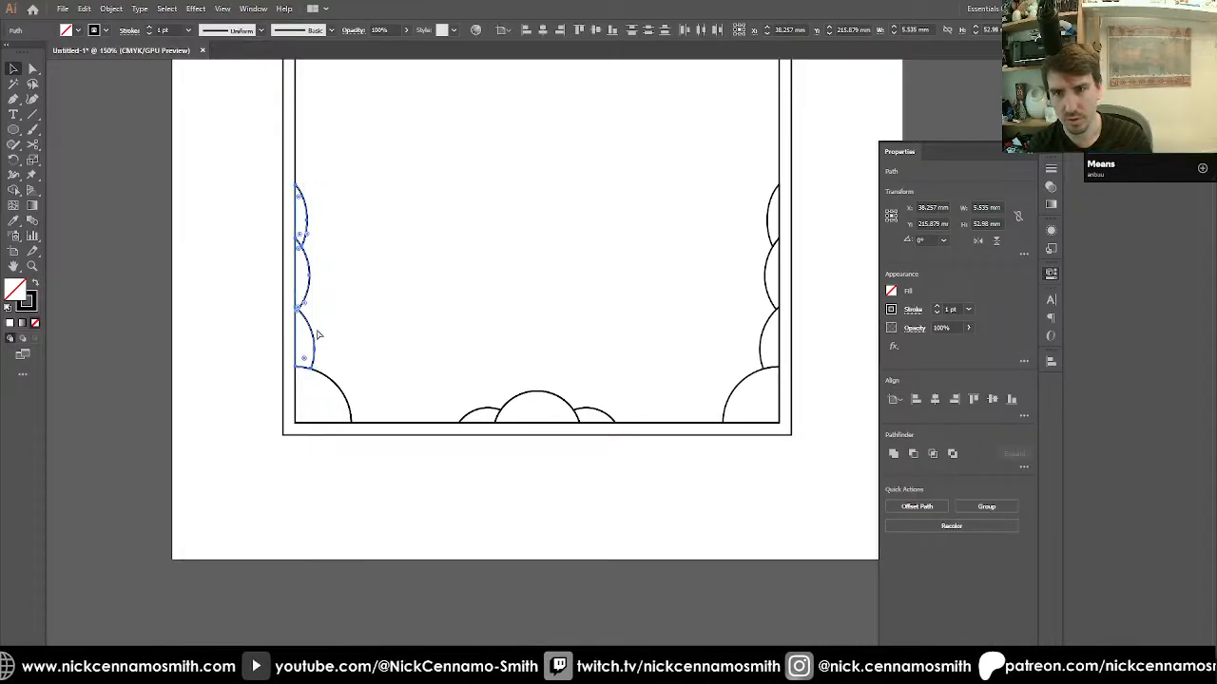
pyautogui.hotkey('ctrl', 'g')
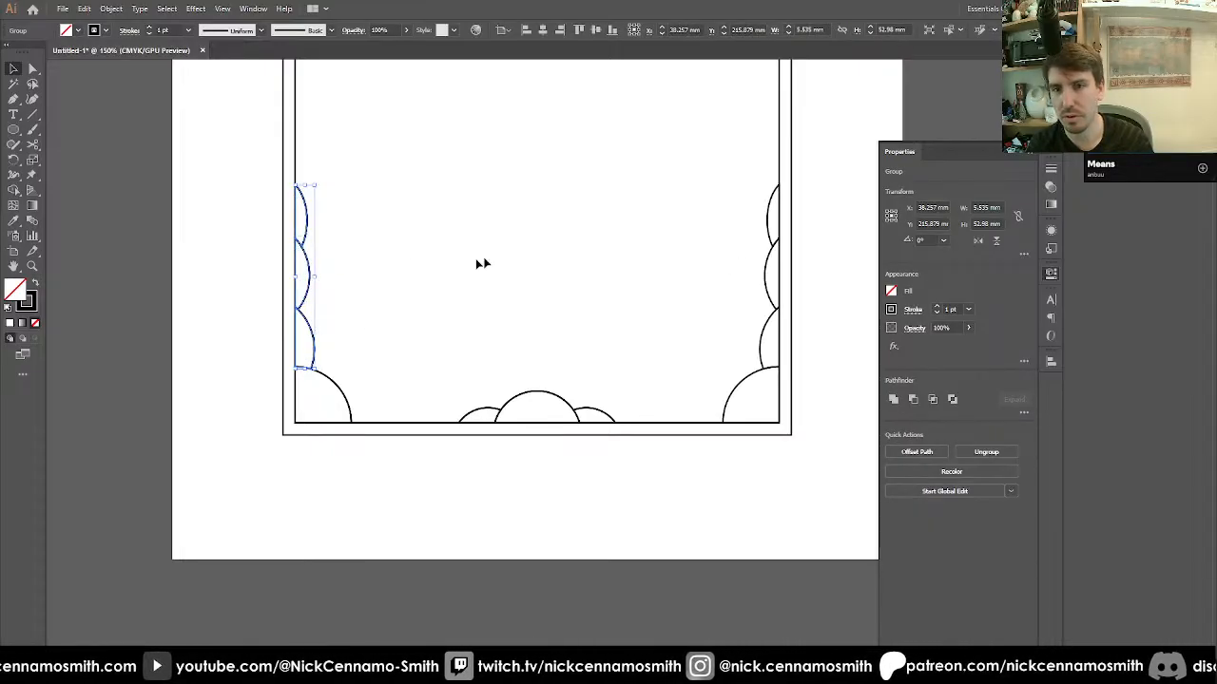
# Flip a copy of the three-lobe group horizontally and rotate it to 270° so its flat side faces down.
pyautogui.click(978, 241)
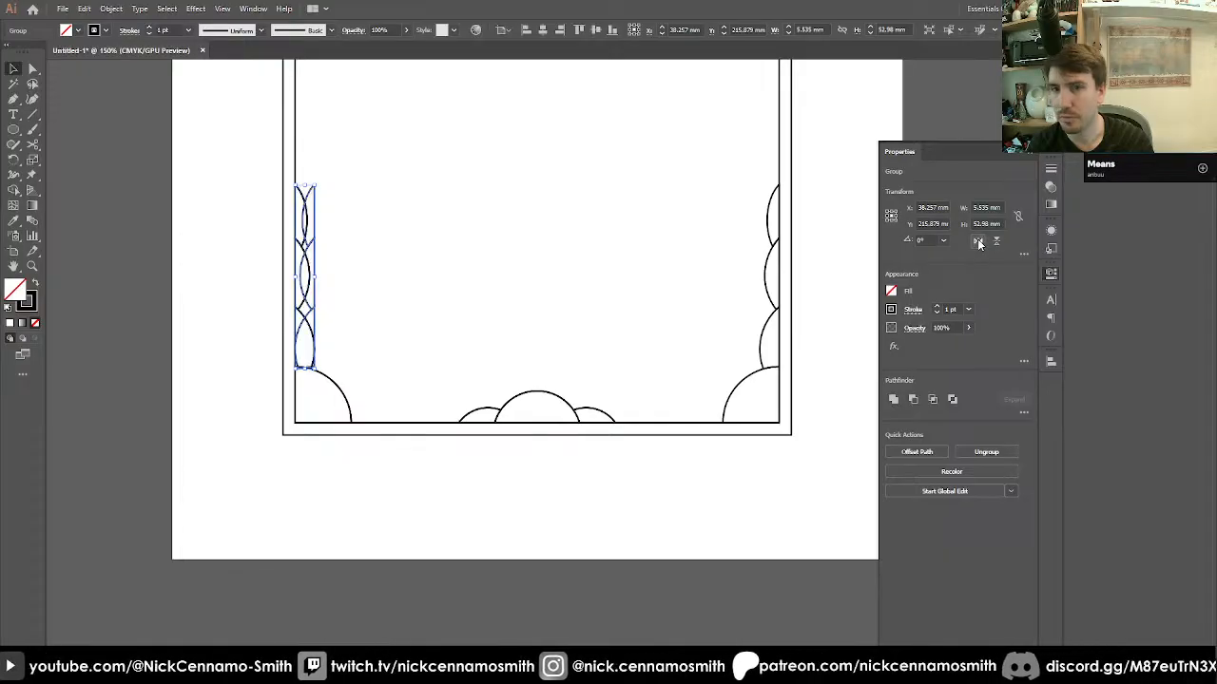
pyautogui.click(321, 279)
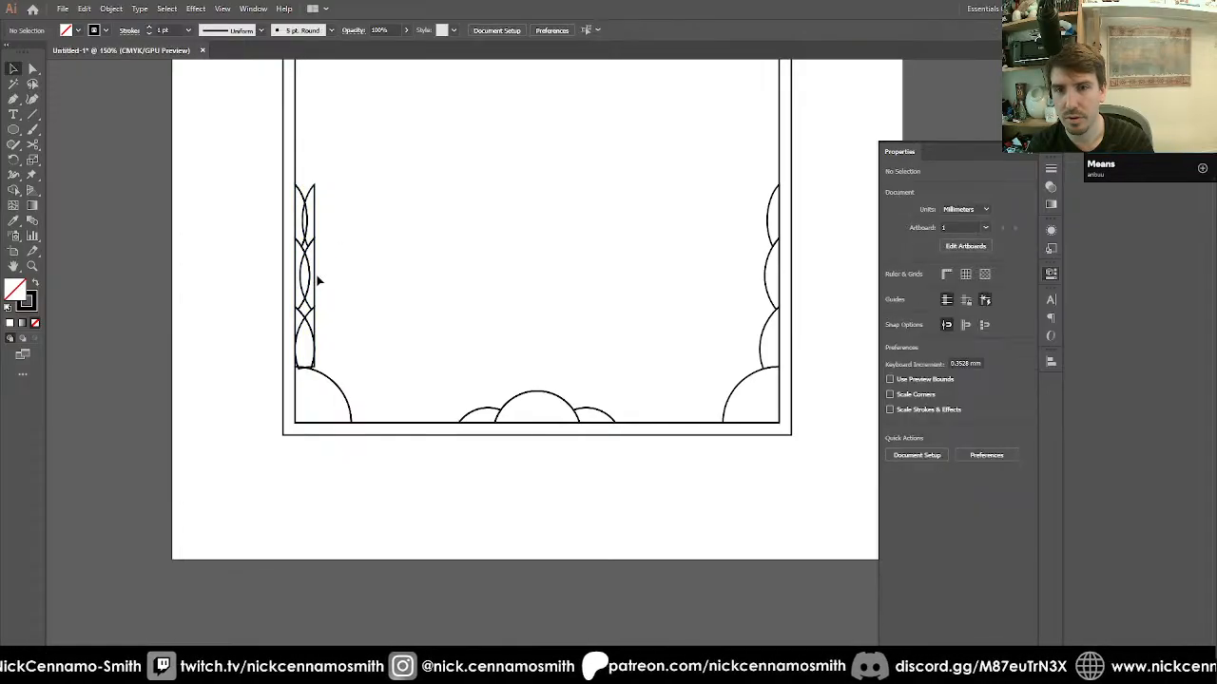
pyautogui.click(318, 282)
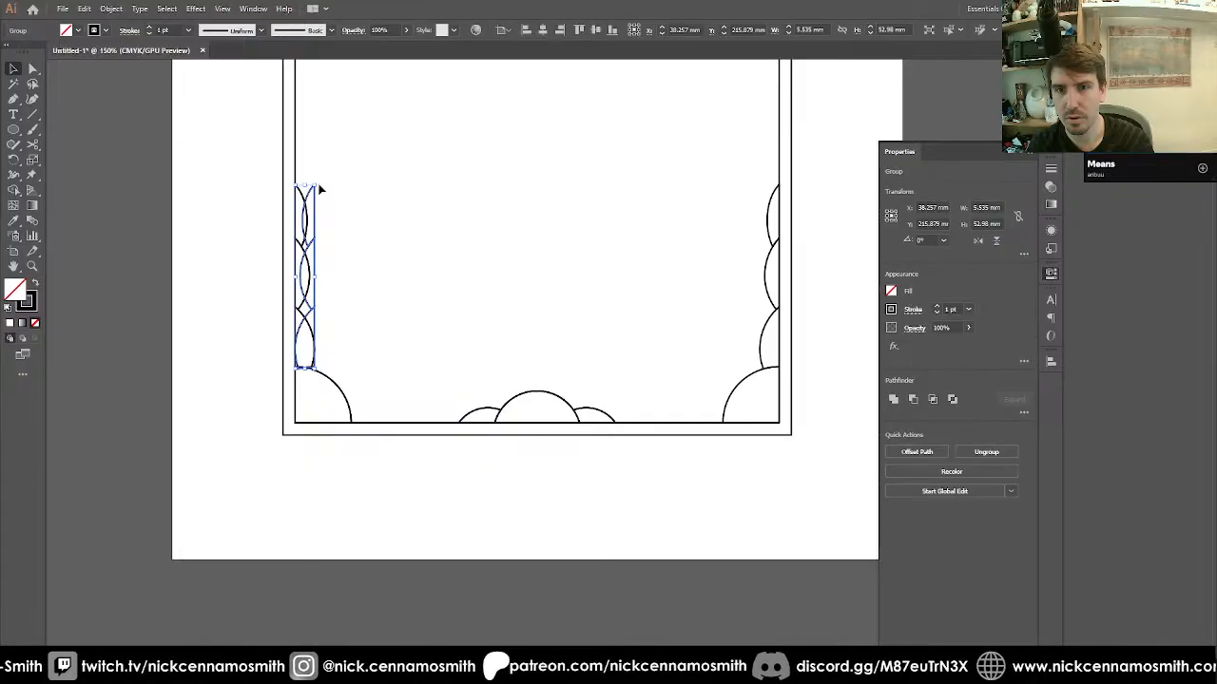
pyautogui.moveTo(318, 178); pyautogui.dragTo(379, 318)
# Move the rotated lobes onto the inner frame's bottom edge so they start against the lower-left corner lobe.
pyautogui.hotkey('shift', 'Down')
pyautogui.hotkey('shift', 'Down')
pyautogui.hotkey('shift', 'Down')
pyautogui.hotkey('shift', 'Down')
pyautogui.hotkey('shift', 'Down')
pyautogui.hotkey('shift', 'Down')
pyautogui.hotkey('shift', 'Down')
pyautogui.hotkey('shift', 'Down')
pyautogui.hotkey('shift', 'Down')
pyautogui.hotkey('shift', 'Down')
pyautogui.hotkey('shift', 'Right')
pyautogui.hotkey('shift', 'Right')
pyautogui.hotkey('shift', 'Right')
pyautogui.hotkey('shift', 'Right')
pyautogui.hotkey('shift', 'Right')
pyautogui.hotkey('shift', 'Right')
pyautogui.hotkey('shift', 'Right')
pyautogui.hotkey('shift', 'Right')
pyautogui.hotkey('shift', 'Right')
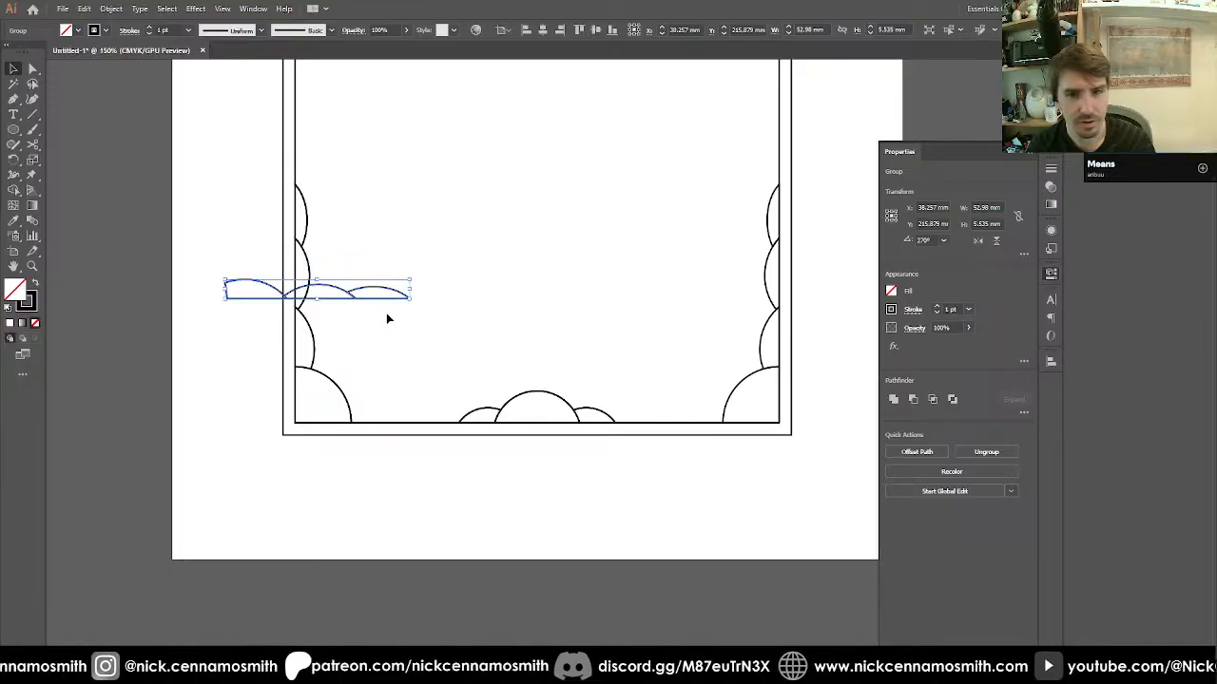
pyautogui.hotkey('shift', 'Down')
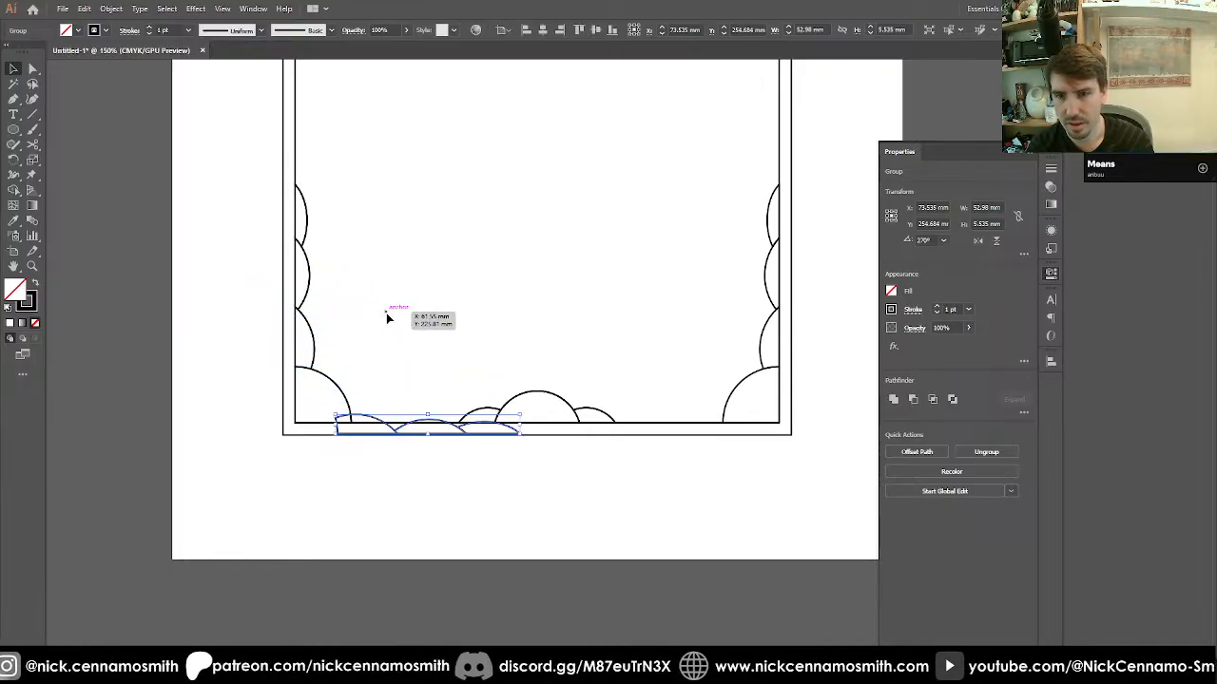
pyautogui.hotkey('shift', 'Right')
pyautogui.press('Right')
pyautogui.press('Right')
pyautogui.press('Right')
pyautogui.press('Right')
pyautogui.press('Down')
pyautogui.press('Right')
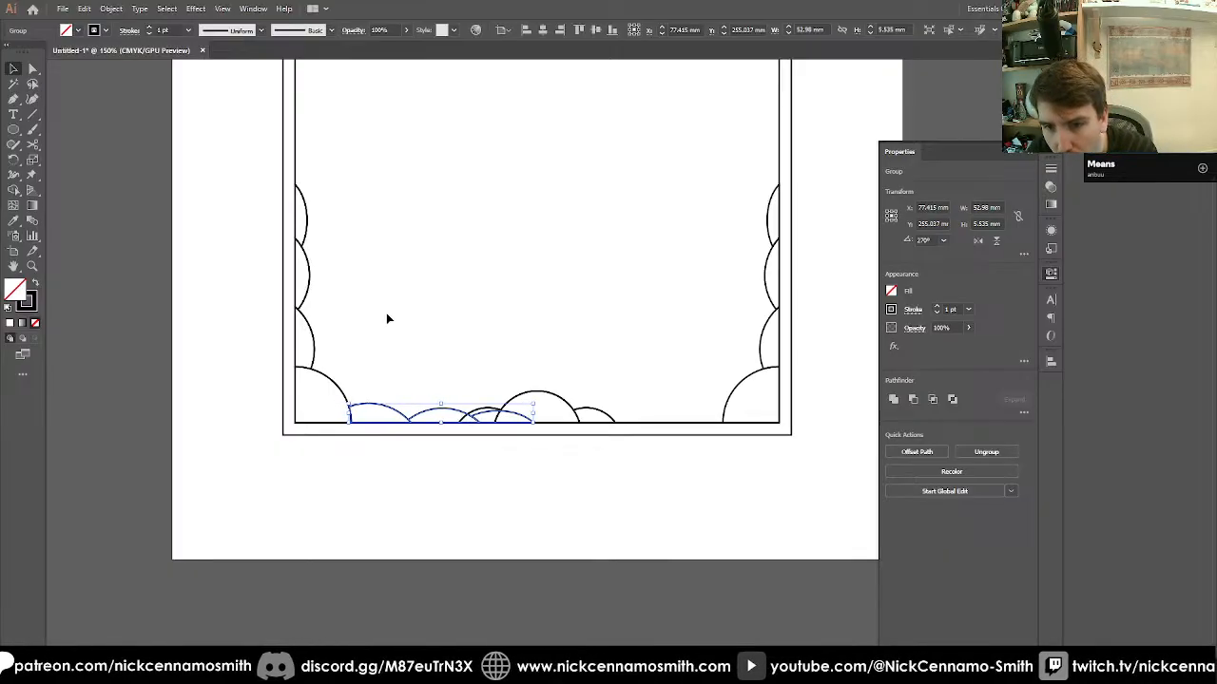
# Delete the copied lobe that overlaps the large central cloud on the bottom edge.
pyautogui.hotkey('ctrl', '=')
pyautogui.hotkey('ctrl', '=')
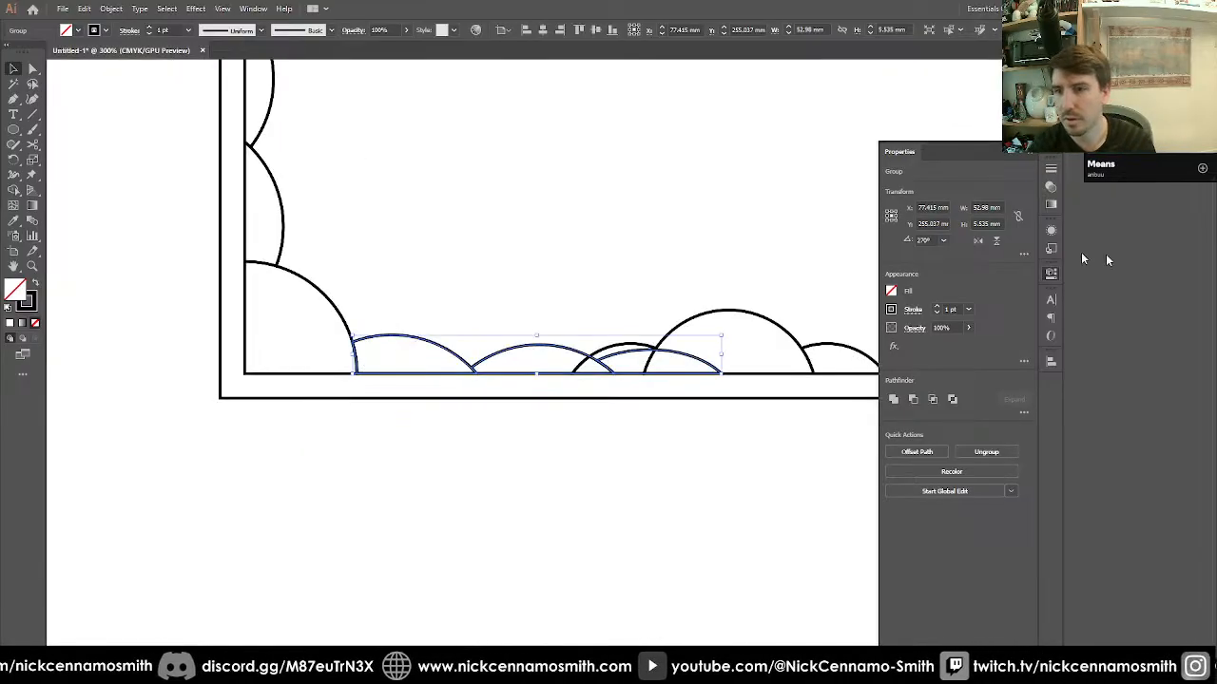
pyautogui.click(521, 131)
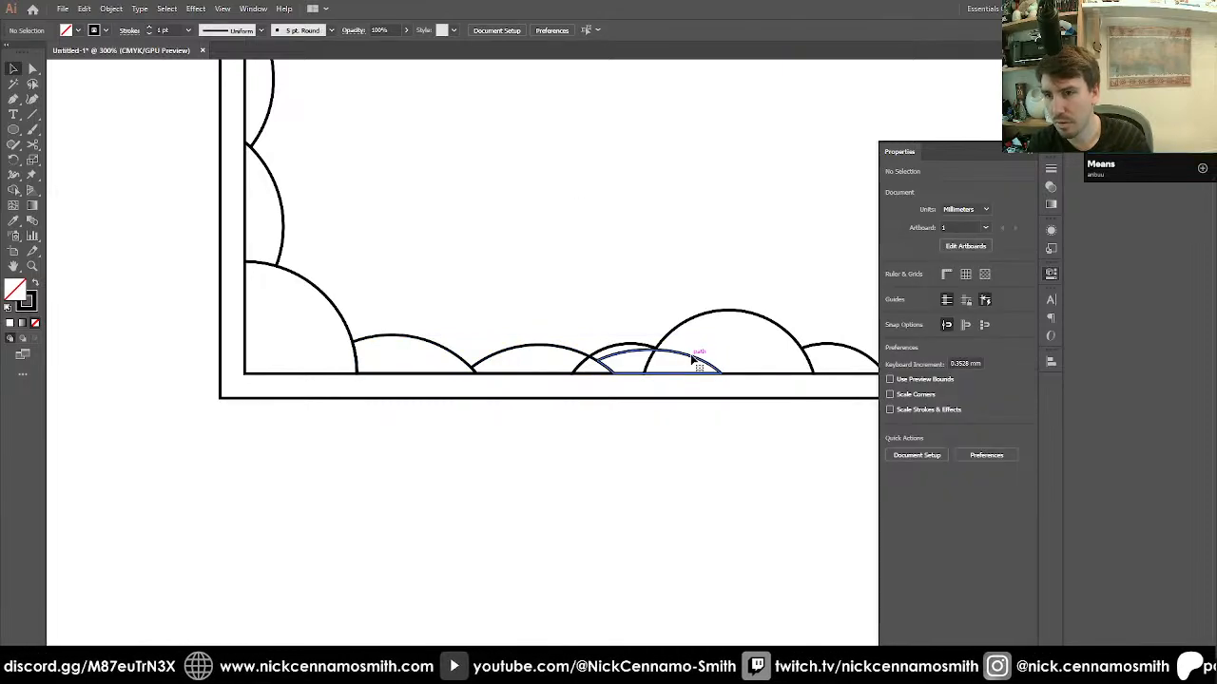
pyautogui.click(693, 364)
pyautogui.press('Delete')
pyautogui.moveTo(612, 323); pyautogui.dragTo(389, 317)
pyautogui.click(398, 368)
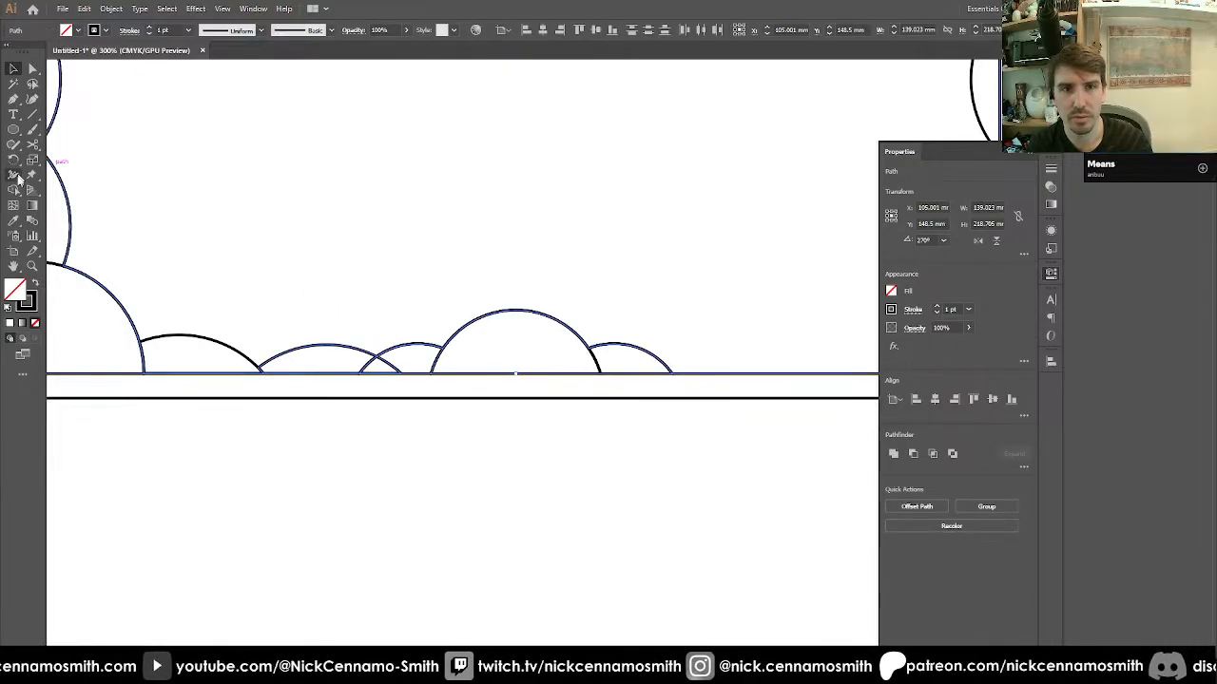
pyautogui.click(370, 289)
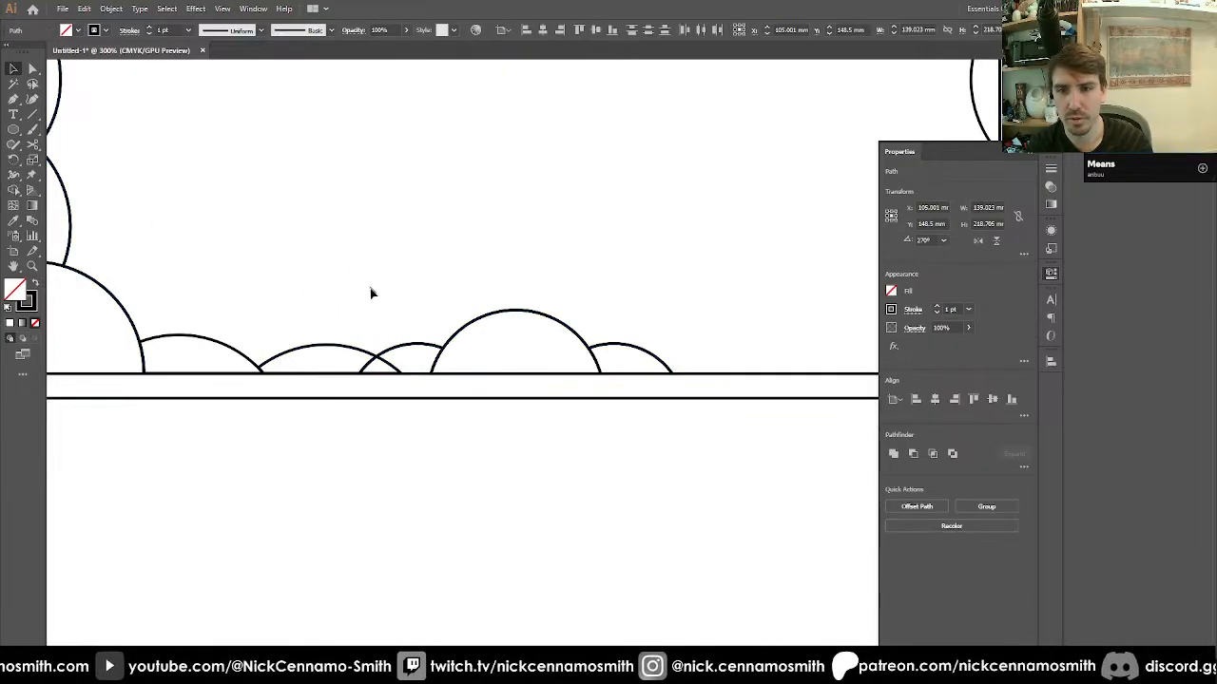
pyautogui.click(421, 350)
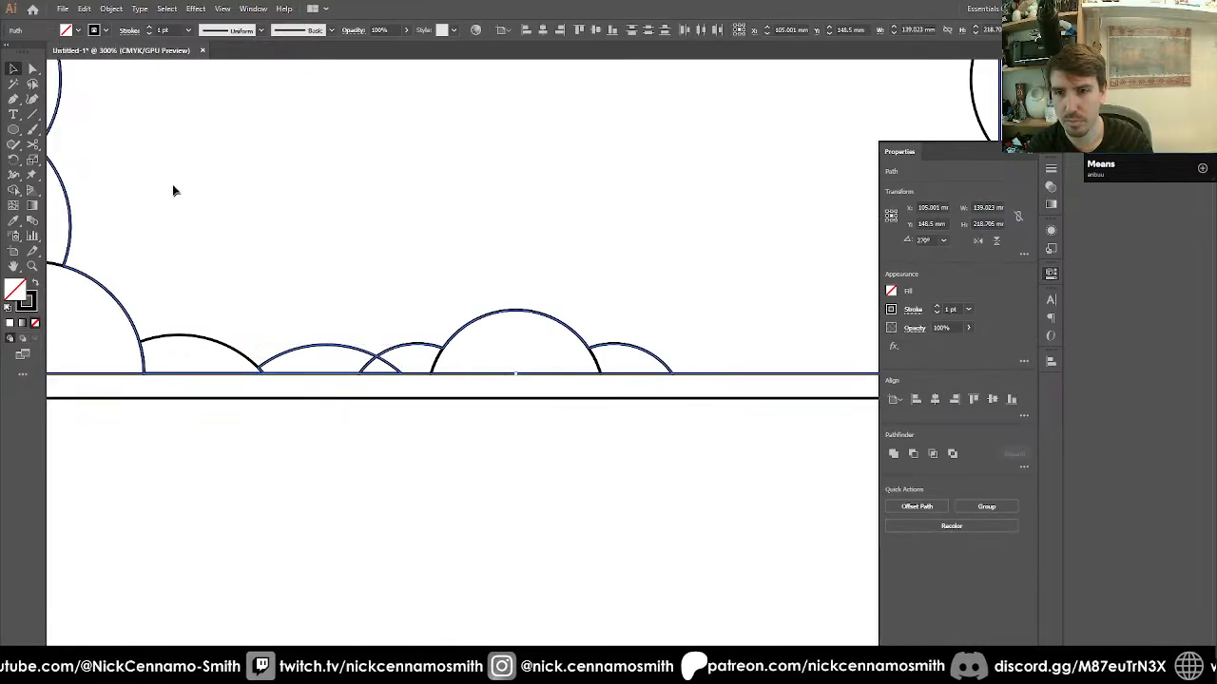
pyautogui.hotkey('shift', 'Up')
pyautogui.hotkey('shift', 'Down')
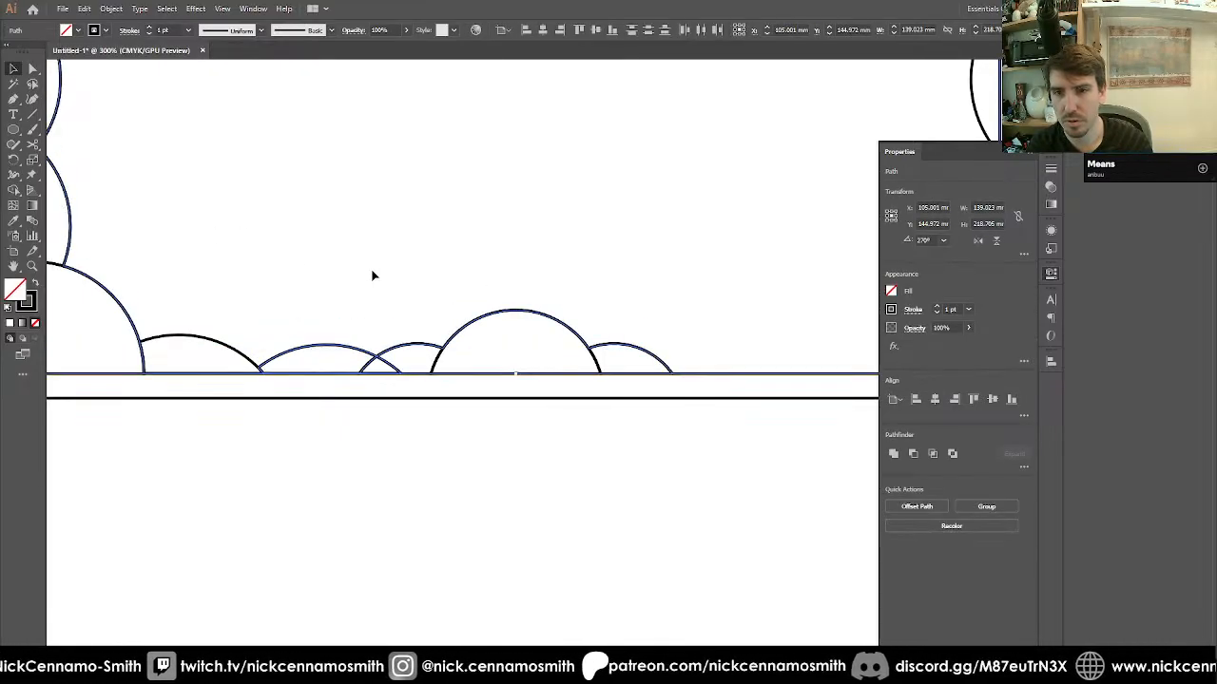
pyautogui.hotkey('shift', 'Up')
pyautogui.hotkey('shift', 'Down')
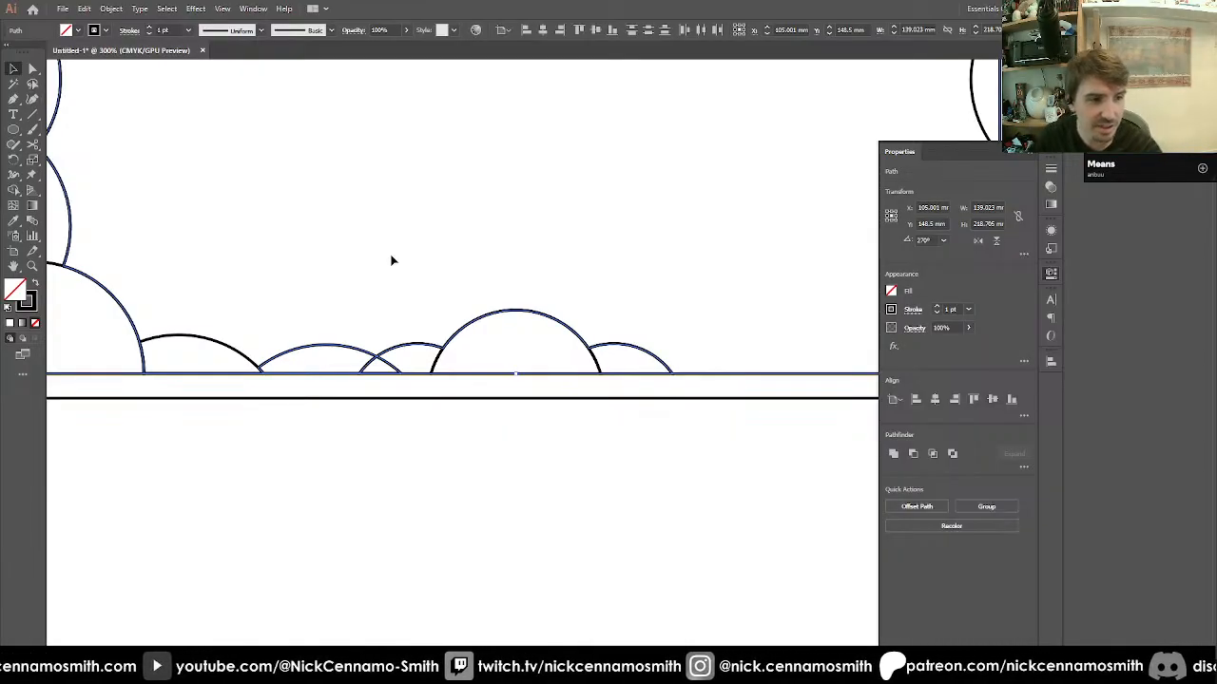
# Delete the inner rectangle of the frame, keeping the cloud lobes and the outer rectangle.
pyautogui.hotkey('ctrl', '-')
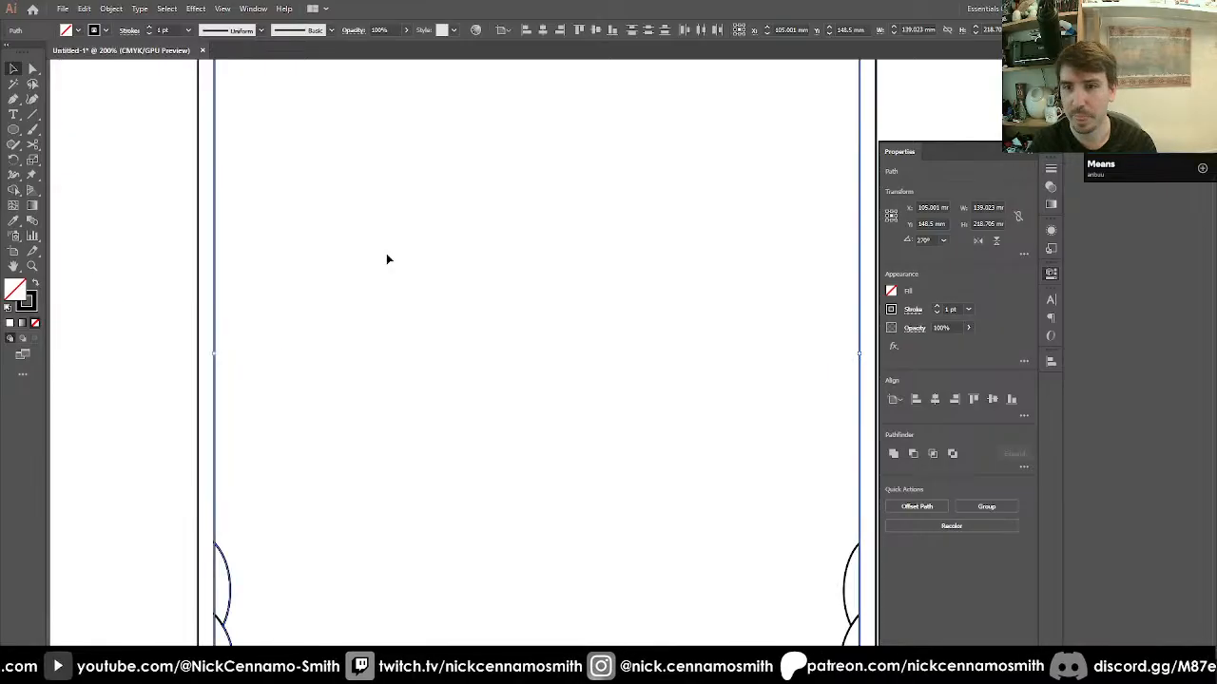
pyautogui.scroll(-2, 510, 291)
pyautogui.click(698, 516)
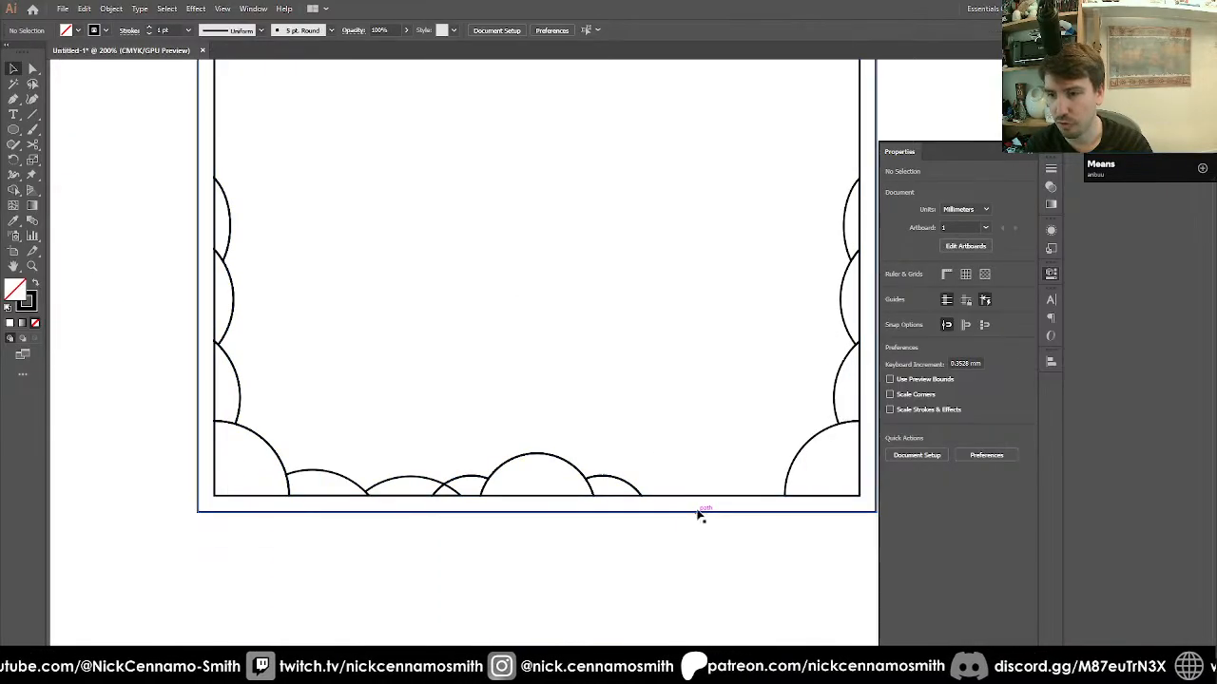
pyautogui.click(700, 497)
pyautogui.click(700, 500)
pyautogui.click(700, 498)
pyautogui.click(700, 500)
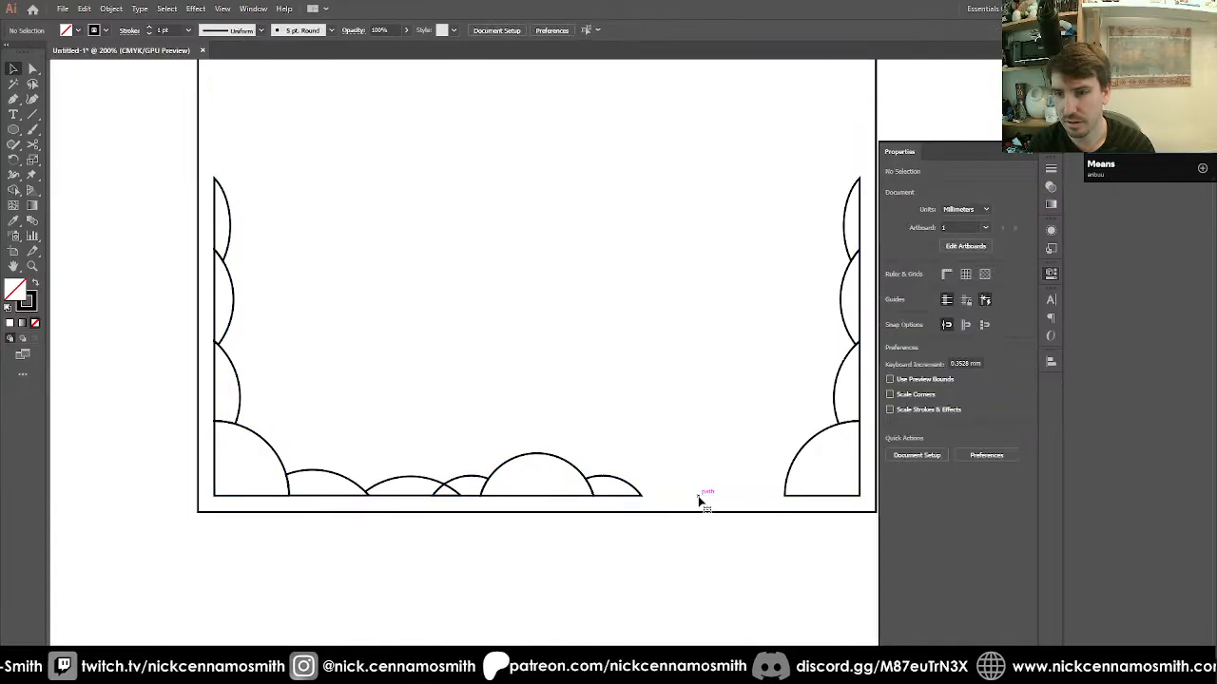
pyautogui.hscroll(2, 520, 452)
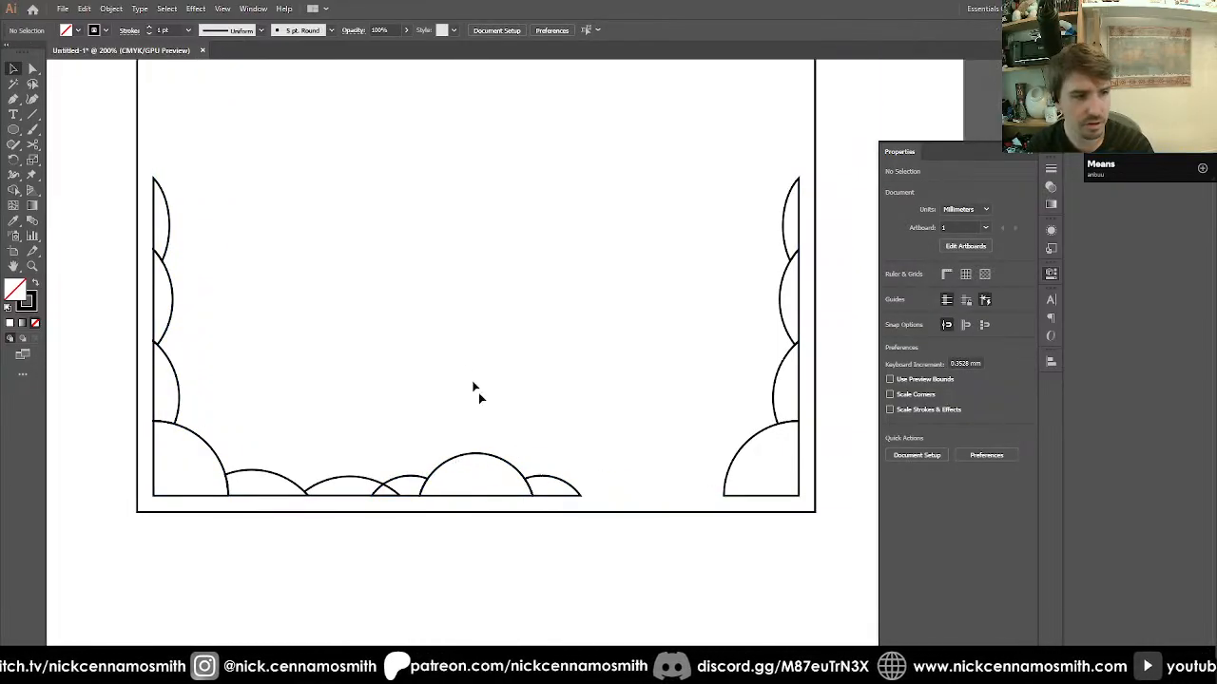
# Trim the overlap between the copied lobe and the small lobe left of the central cloud with Shape Builder.
pyautogui.moveTo(384, 445); pyautogui.dragTo(409, 494)
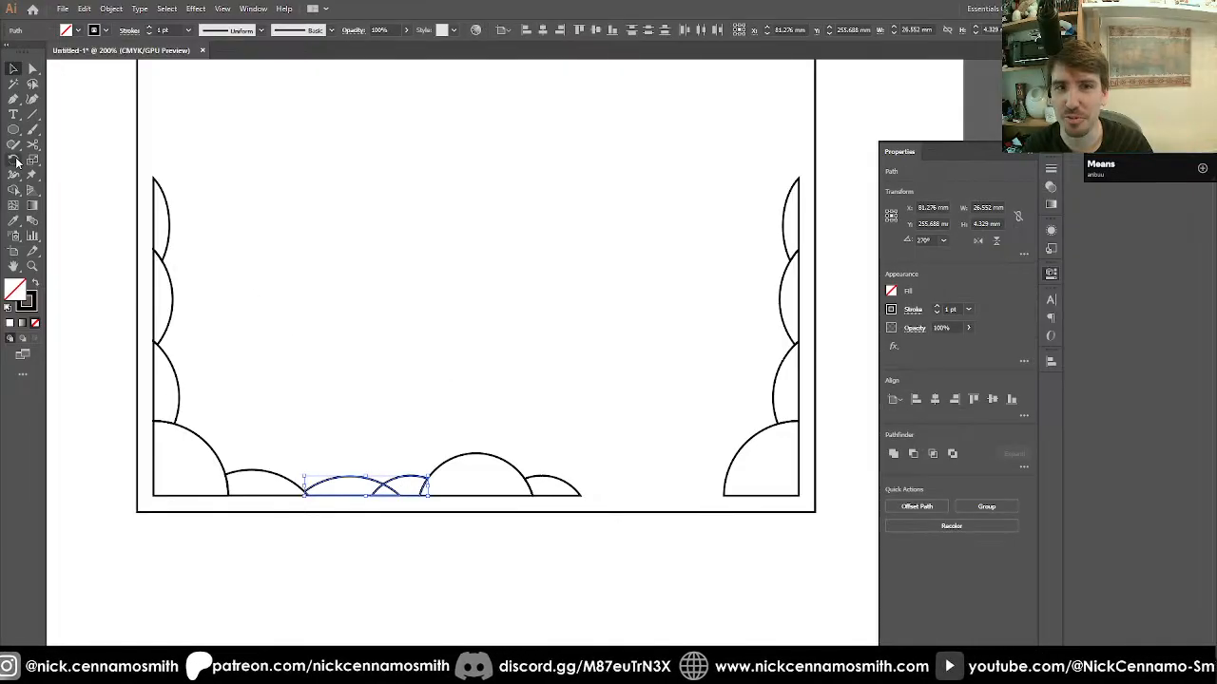
pyautogui.click(14, 190)
pyautogui.moveTo(389, 492); pyautogui.dragTo(403, 488)
pyautogui.press('v')
pyautogui.click(389, 399)
# Group the two bottom lobes between the lower-left corner lobe and the central cloud.
pyautogui.moveTo(331, 435); pyautogui.dragTo(340, 489)
pyautogui.moveTo(268, 433); pyautogui.dragTo(291, 487)
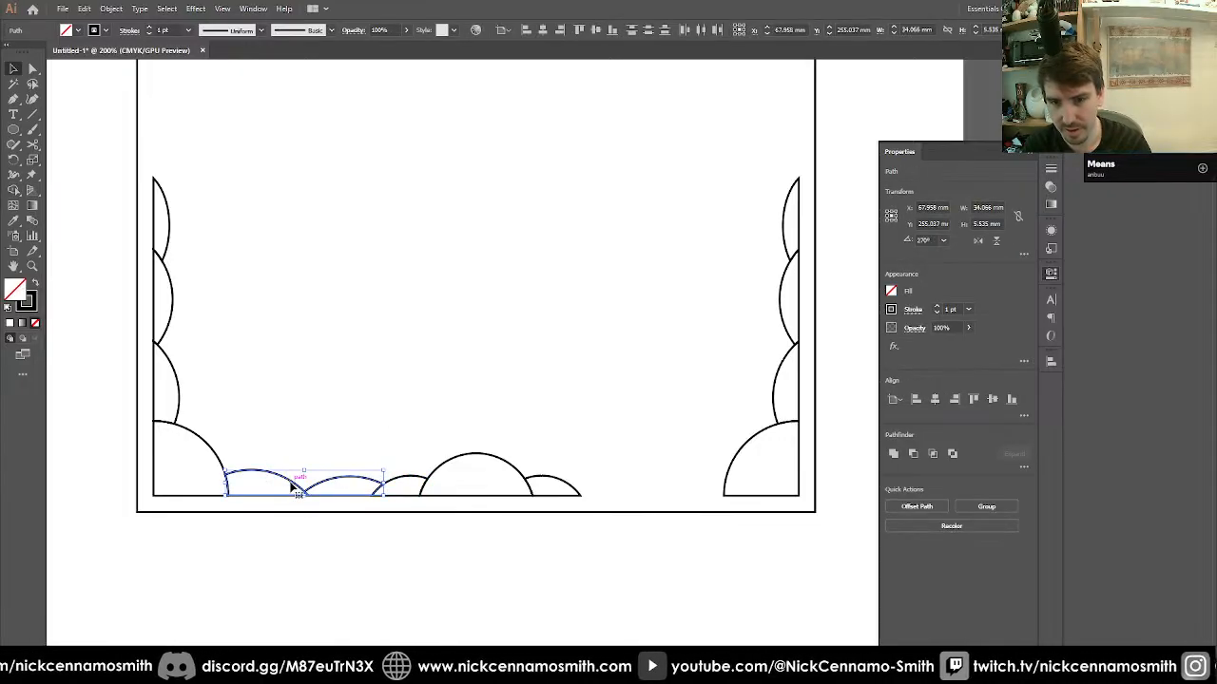
pyautogui.hotkey('ctrl', 'g')
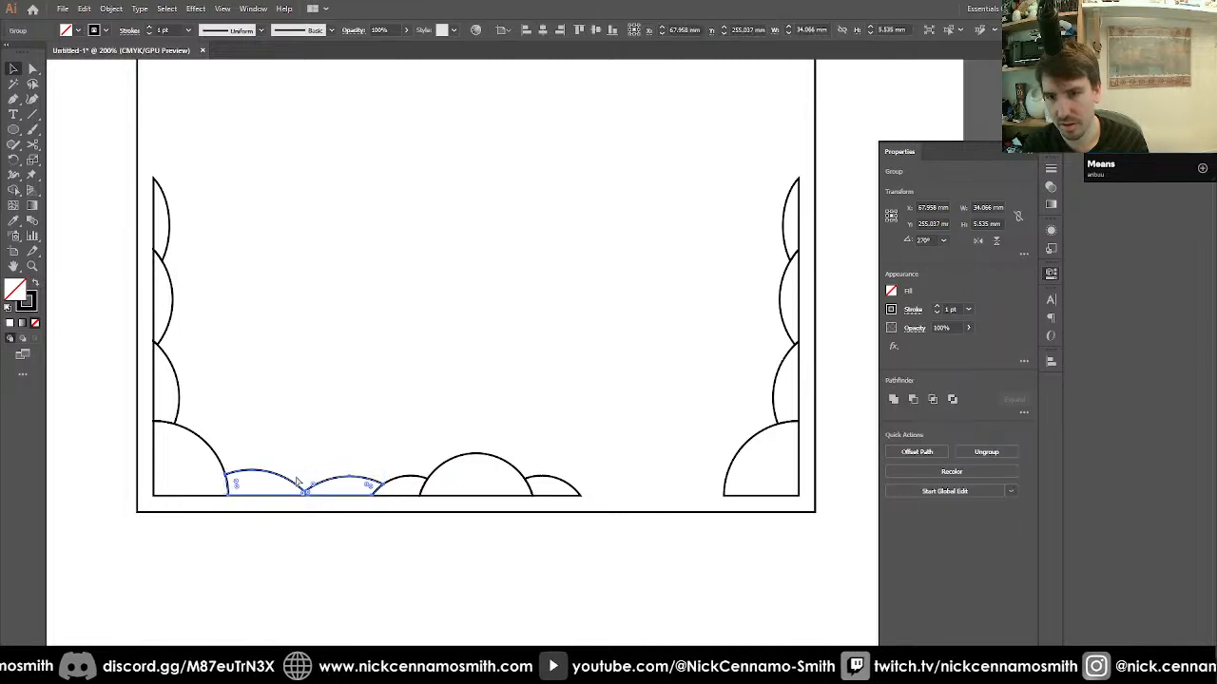
pyautogui.click(978, 240)
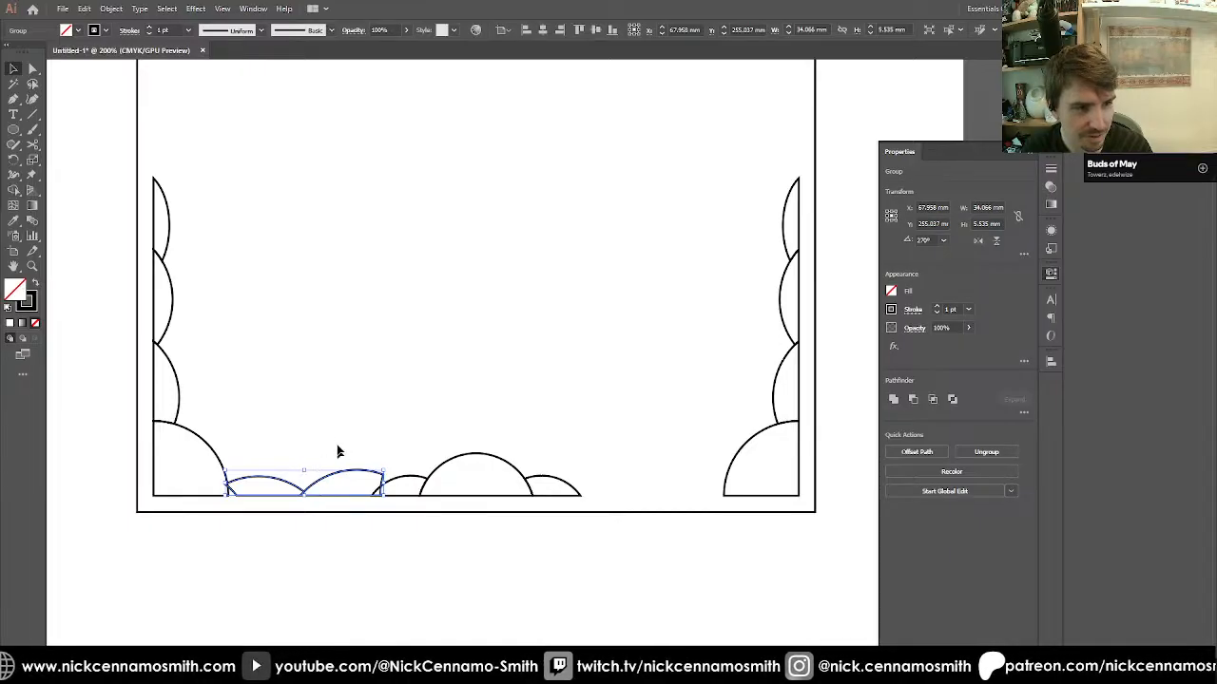
pyautogui.moveTo(342, 478); pyautogui.dragTo(676, 483)
pyautogui.hotkey('ctrl', 'z')
pyautogui.hotkey('ctrl', 'z')
# Duplicate the two-lobe group in place, flip it horizontally, and move the copy between the central cloud and the lower-right corner lobe.
pyautogui.hotkey('ctrl', 'c')
pyautogui.hotkey('ctrl', 'f')
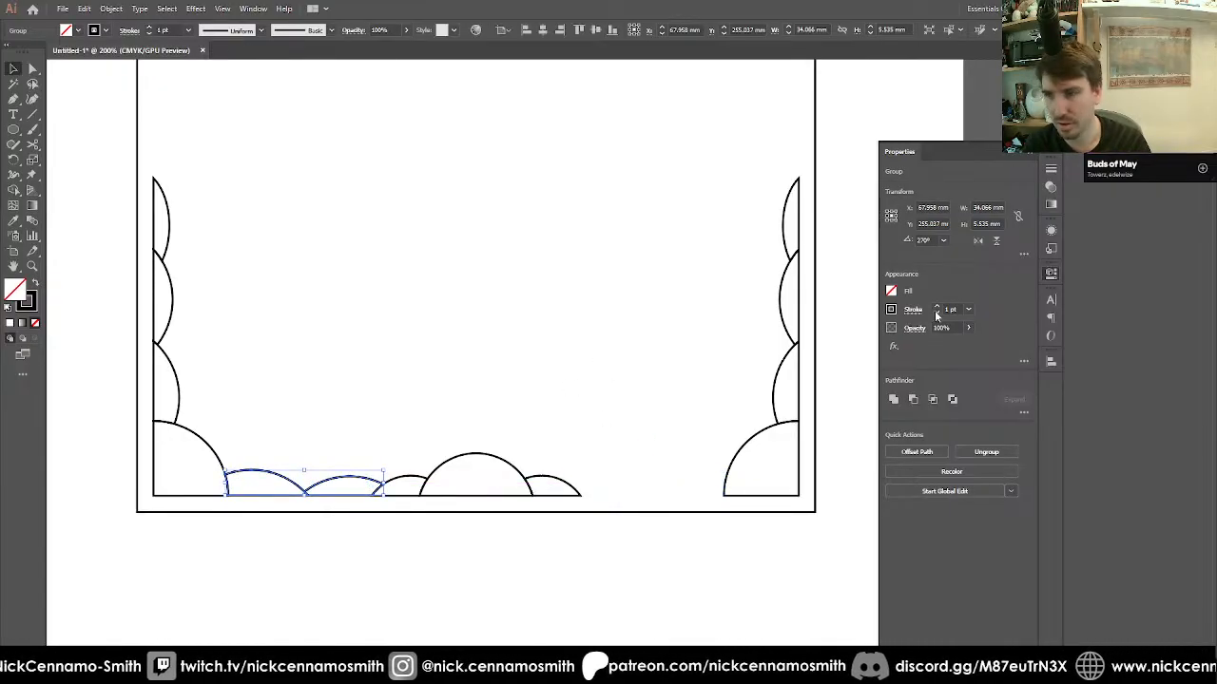
pyautogui.click(976, 242)
pyautogui.hotkey('shift', 'Right')
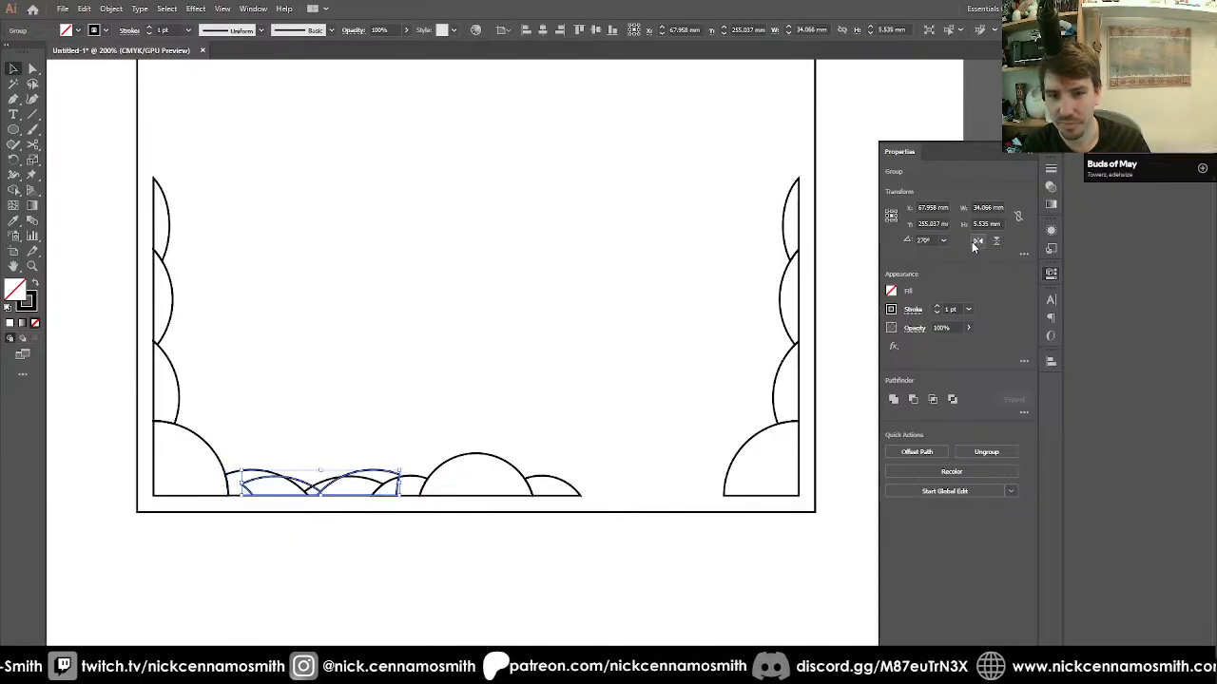
pyautogui.hotkey('shift', 'Right')
pyautogui.hotkey('shift', 'Right')
pyautogui.hotkey('shift', 'Right')
pyautogui.hotkey('shift', 'Right')
pyautogui.hotkey('shift', 'Right')
pyautogui.hotkey('shift', 'Right')
pyautogui.hotkey('shift', 'Right')
pyautogui.hotkey('shift', 'Right')
pyautogui.hotkey('shift', 'Right')
pyautogui.hotkey('shift', 'Right')
pyautogui.hotkey('shift', 'Right')
pyautogui.hotkey('shift', 'Right')
pyautogui.hotkey('shift', 'Right')
pyautogui.hotkey('shift', 'Right')
pyautogui.hotkey('shift', 'Right')
pyautogui.hotkey('shift', 'Right')
pyautogui.hotkey('shift', 'Right')
pyautogui.hotkey('shift', 'Right')
pyautogui.hotkey('shift', 'Right')
pyautogui.hotkey('shift', 'Right')
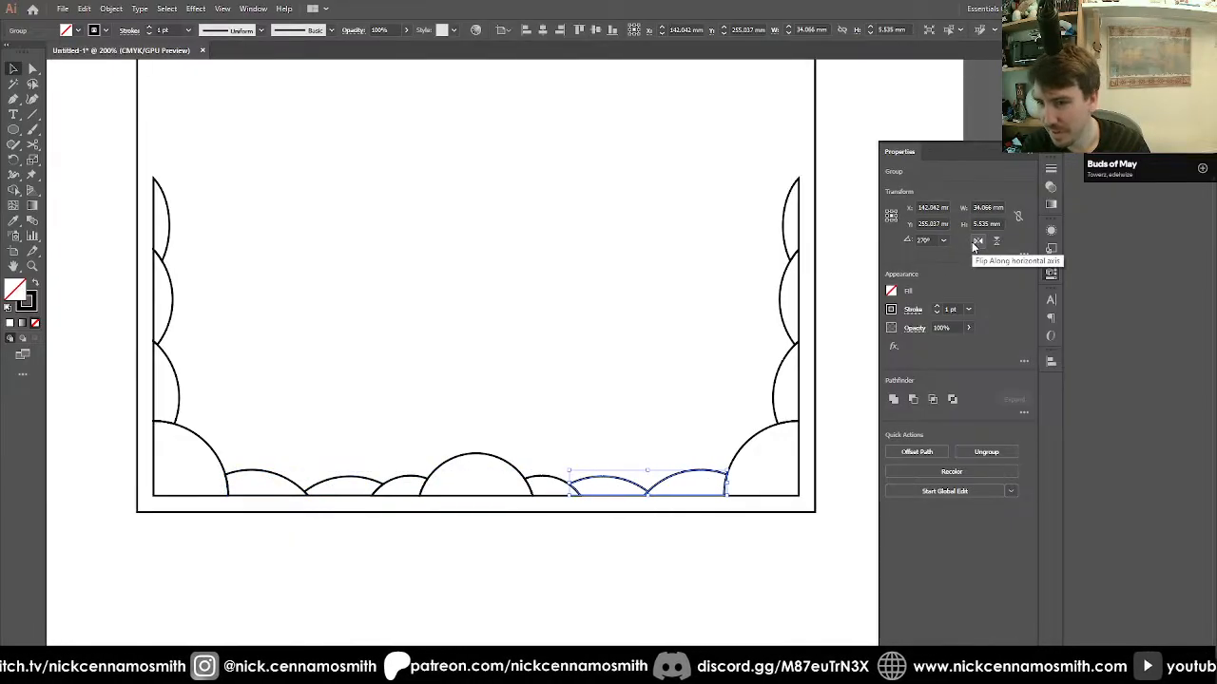
pyautogui.click(597, 207)
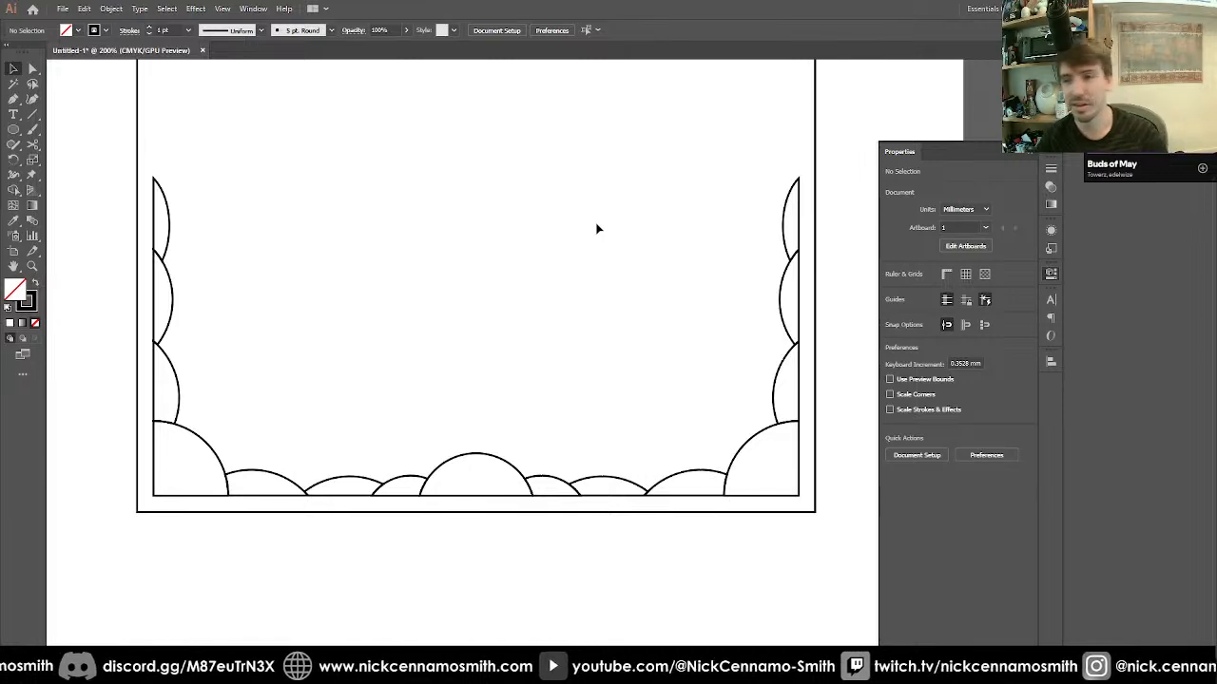
# Inset the duplicate frame outline about 3.5 mm inside the outer rectangle on all four sides.
pyautogui.scroll(-2, 547, 316)
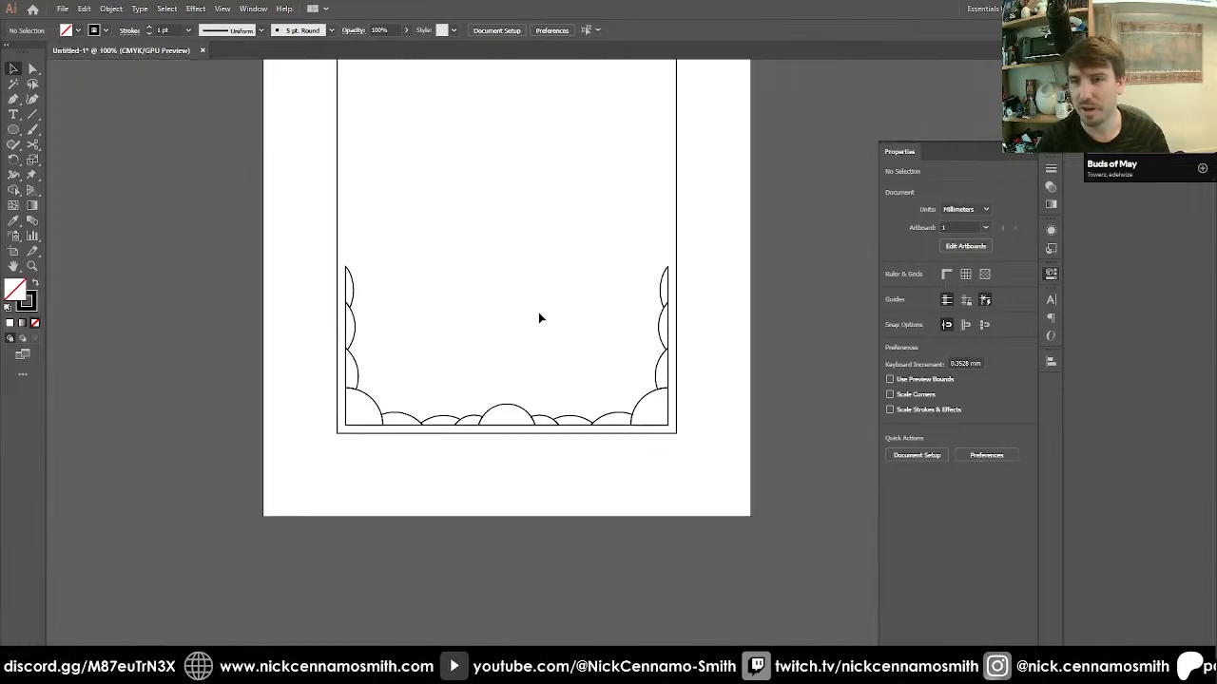
pyautogui.scroll(3, 546, 315)
pyautogui.scroll(1, 629, 343)
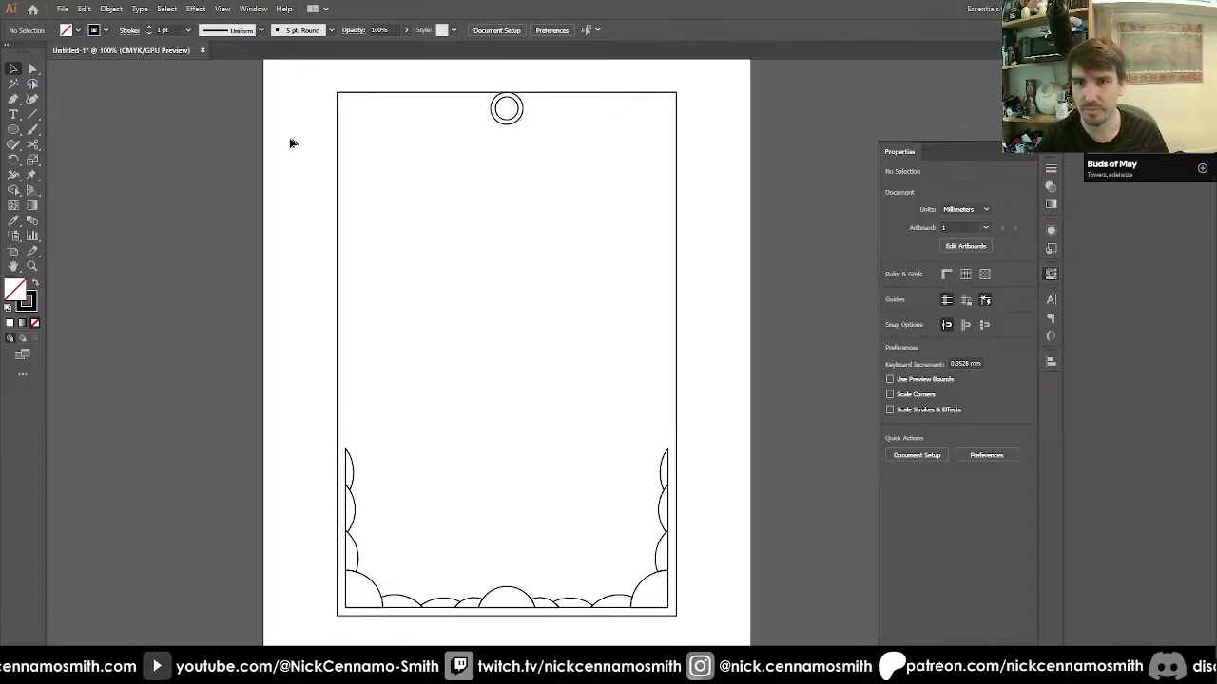
pyautogui.click(337, 159)
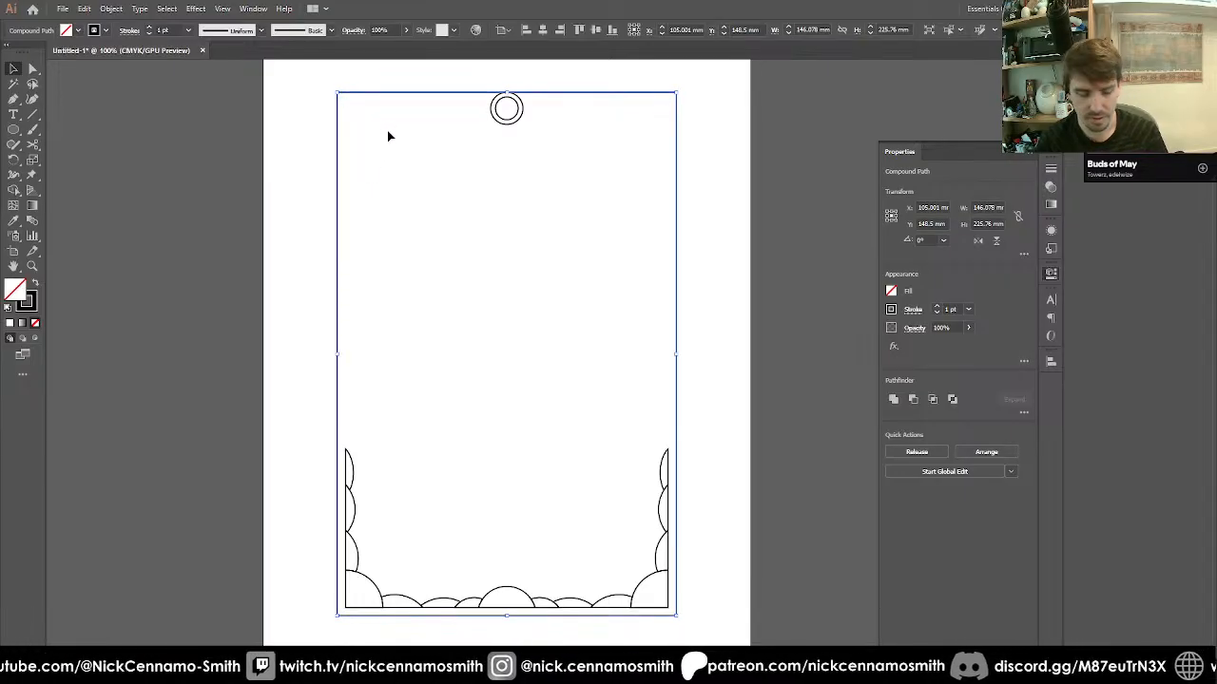
pyautogui.click(444, 68)
pyautogui.press('a')
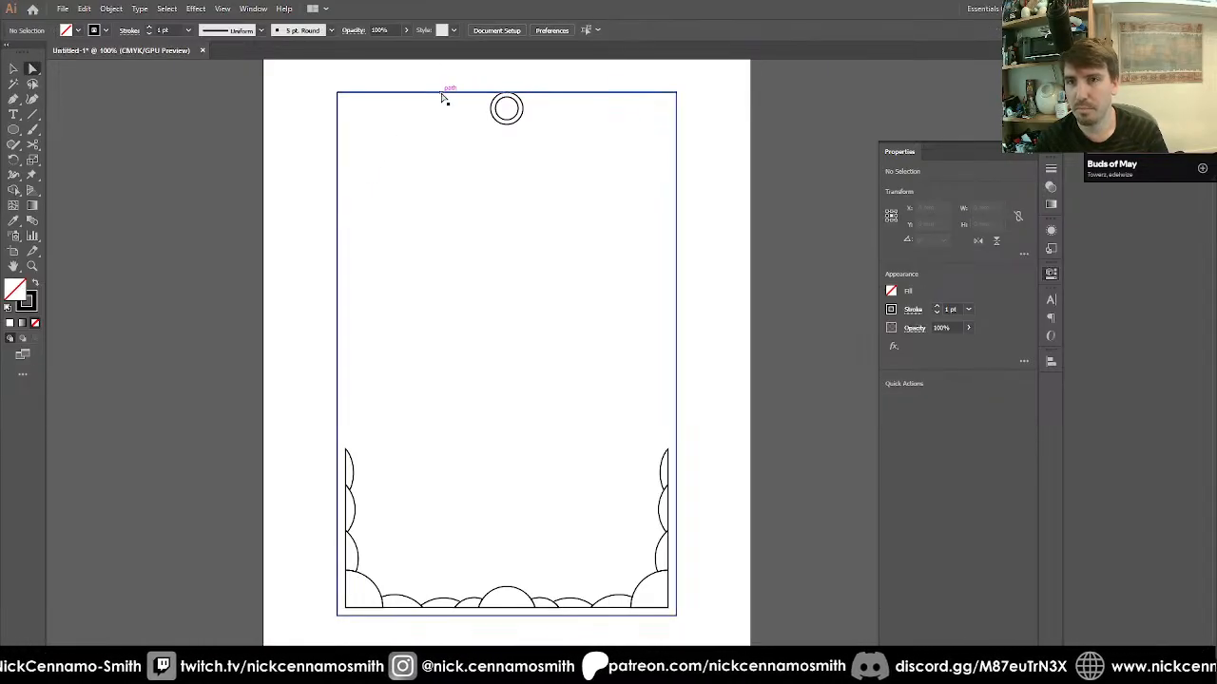
pyautogui.click(447, 93)
pyautogui.moveTo(446, 96); pyautogui.dragTo(452, 99)
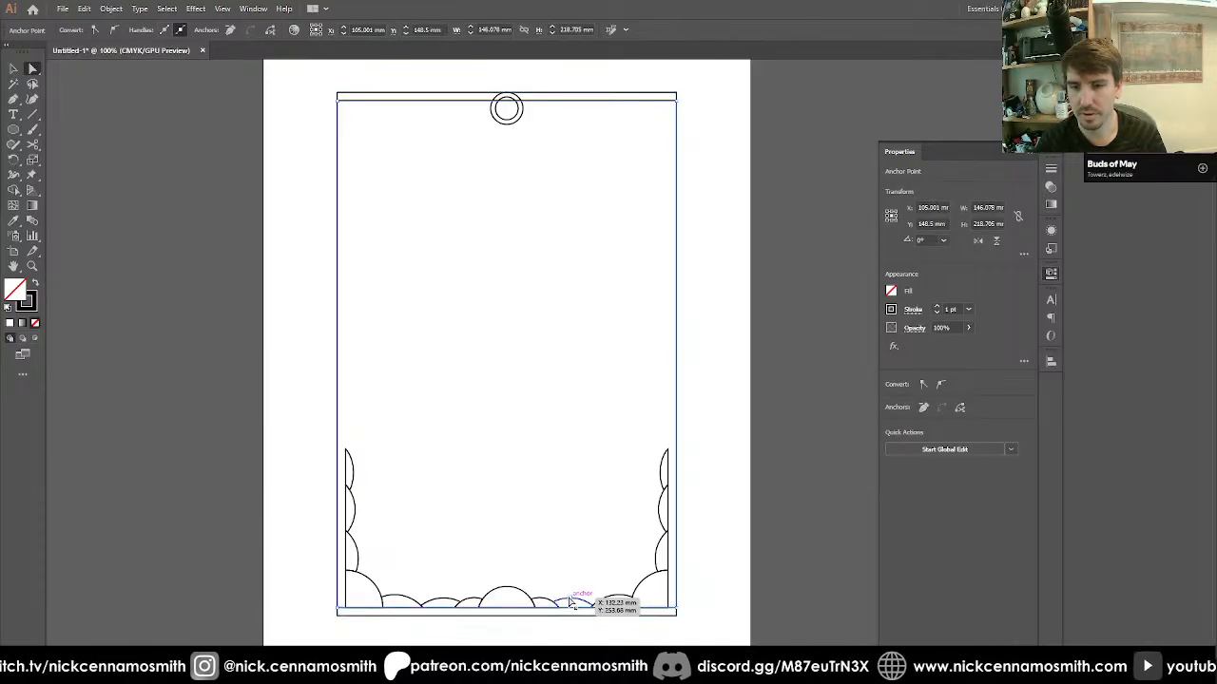
pyautogui.moveTo(348, 196); pyautogui.dragTo(348, 194)
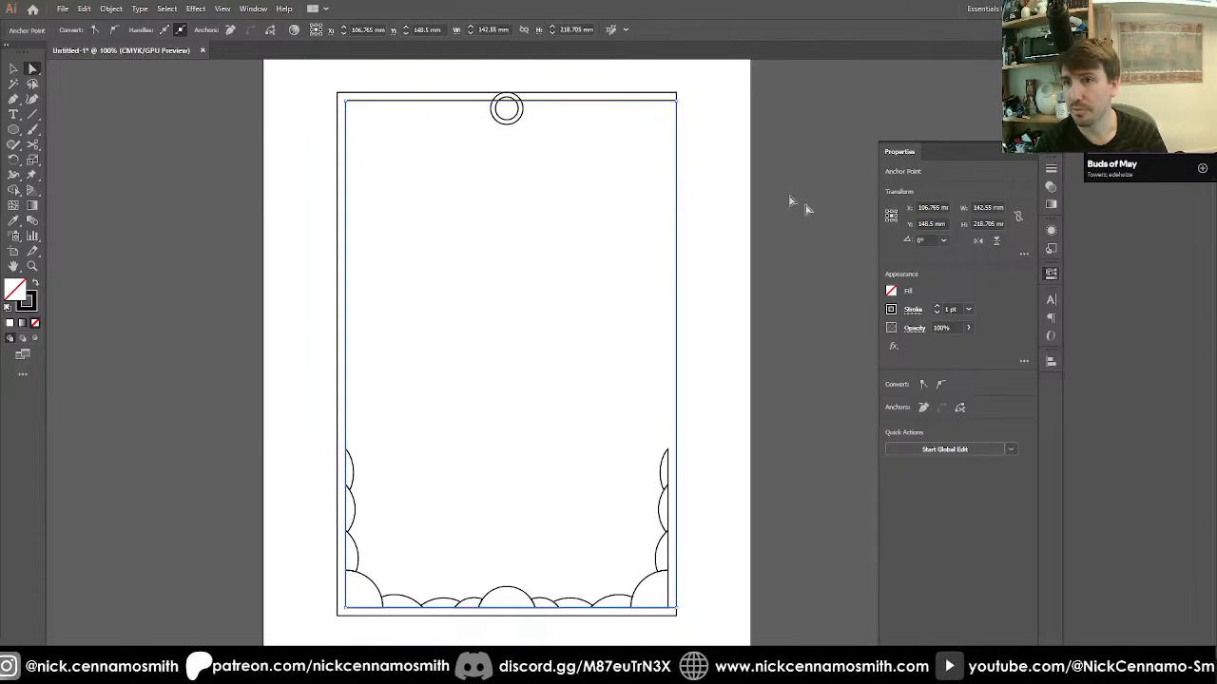
pyautogui.hotkey('shift', 'Left')
pyautogui.click(577, 275)
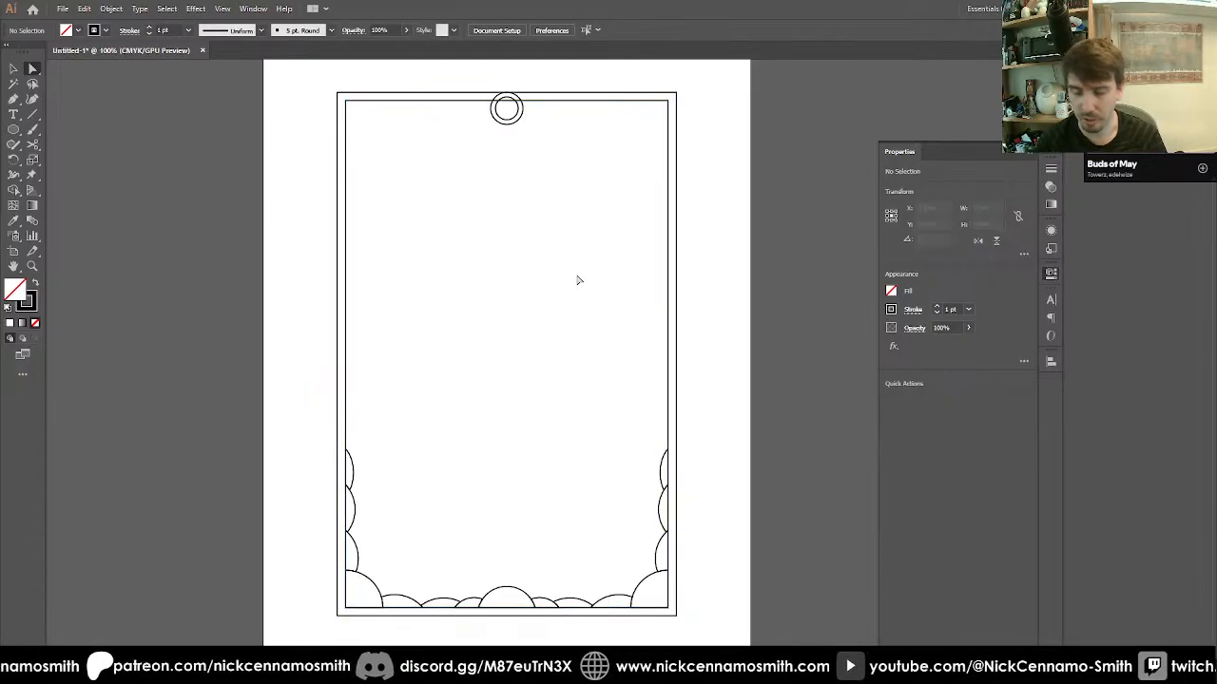
# Try to trim the two concentric circles at the frame's upper edge with Shape Builder, using only the circles.
pyautogui.hotkey('ctrl', '=')
pyautogui.hotkey('ctrl', '=')
pyautogui.scroll(1, 577, 275)
pyautogui.scroll(3, 577, 280)
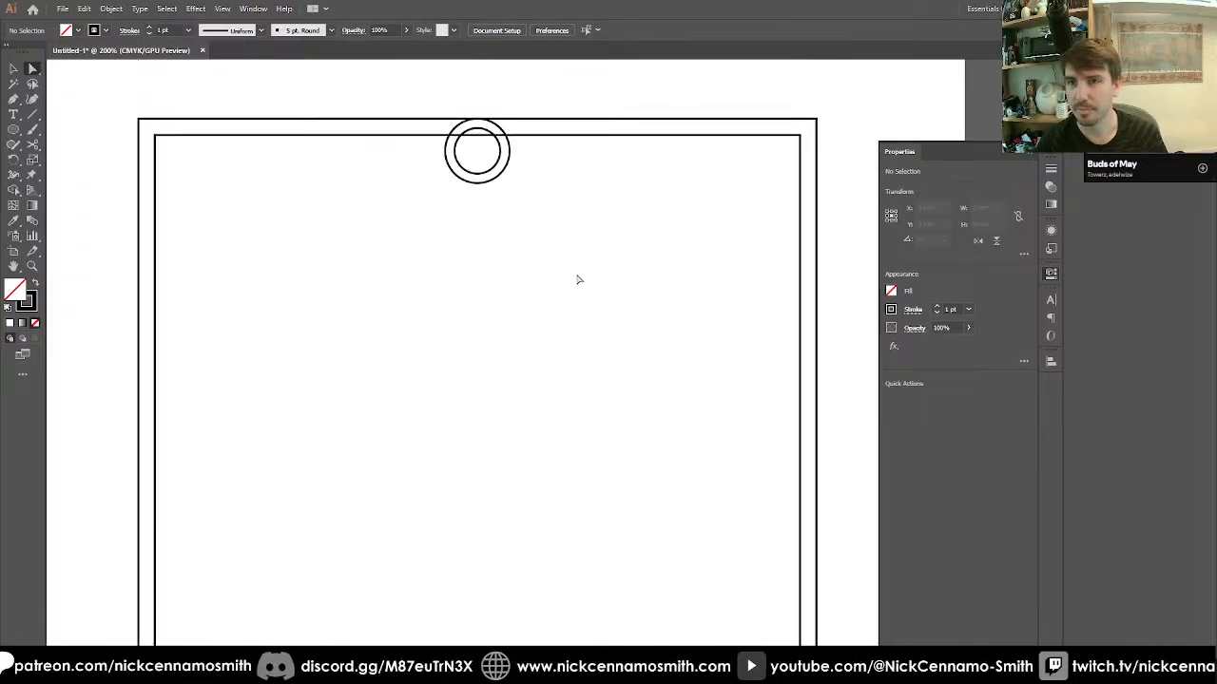
pyautogui.moveTo(558, 198); pyautogui.dragTo(559, 200)
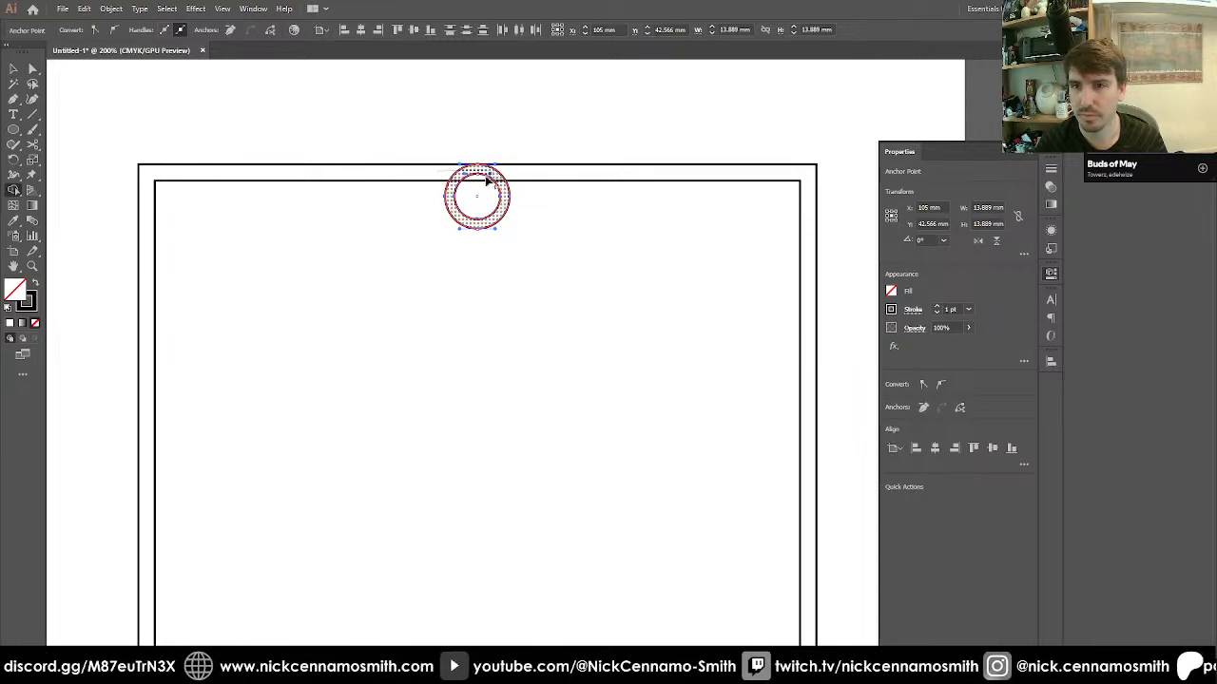
pyautogui.moveTo(491, 177); pyautogui.dragTo(479, 182)
pyautogui.moveTo(496, 249); pyautogui.dragTo(496, 249)
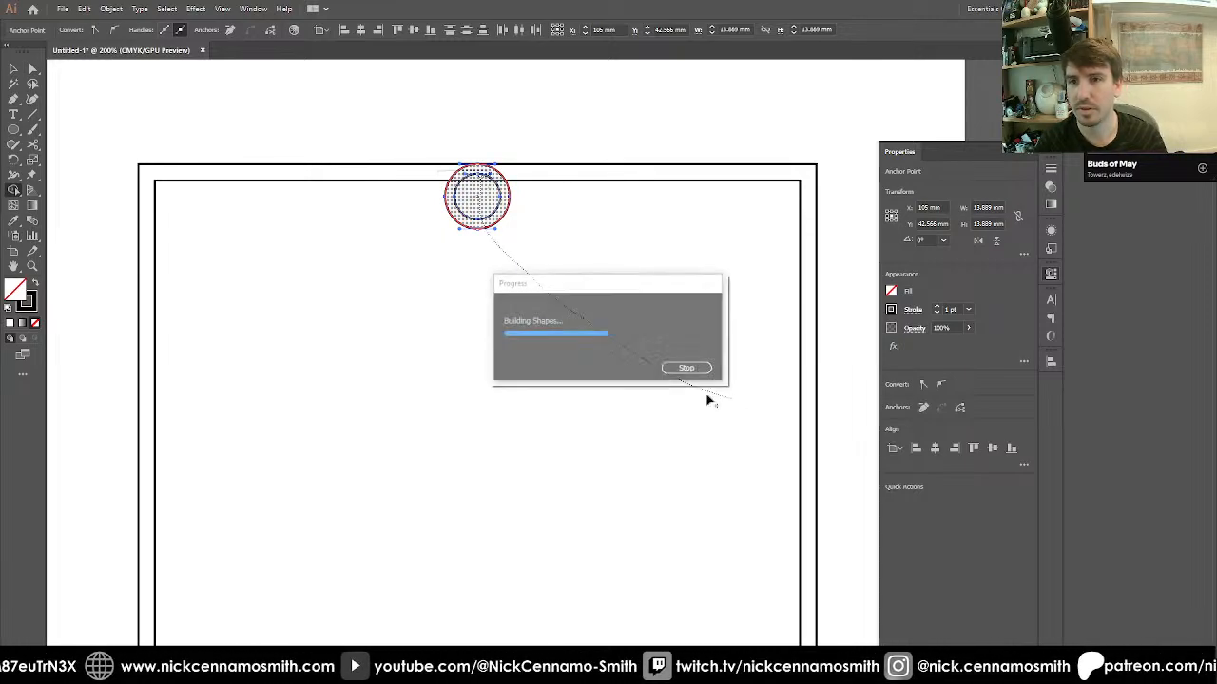
# Select the frame outlines and circles and remove the smaller circle's part above the inner frame line with Shape Builder.
pyautogui.press('v')
pyautogui.moveTo(401, 337); pyautogui.dragTo(575, 149)
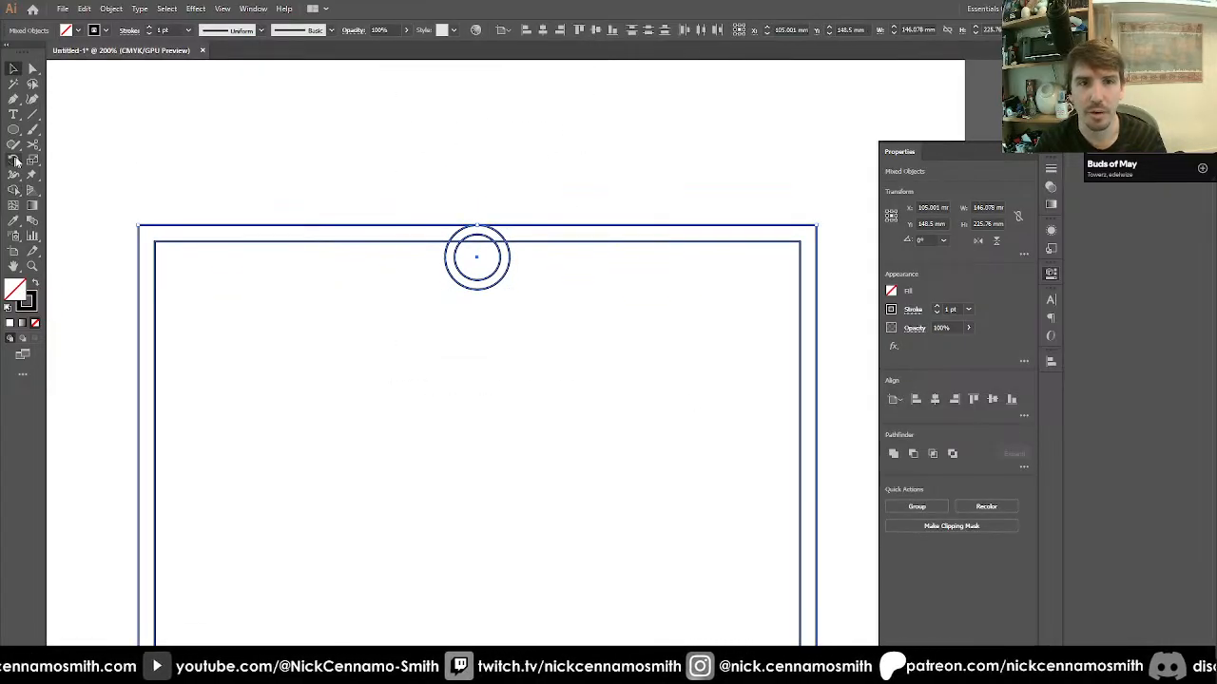
pyautogui.click(14, 191)
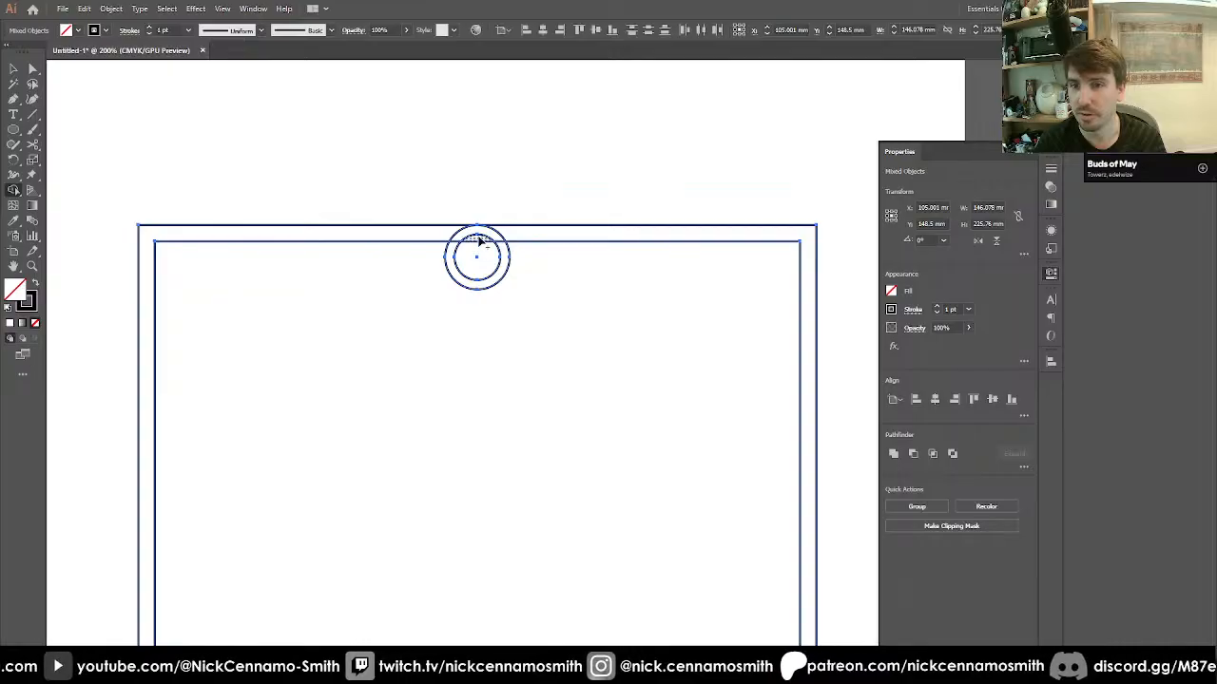
pyautogui.press('v')
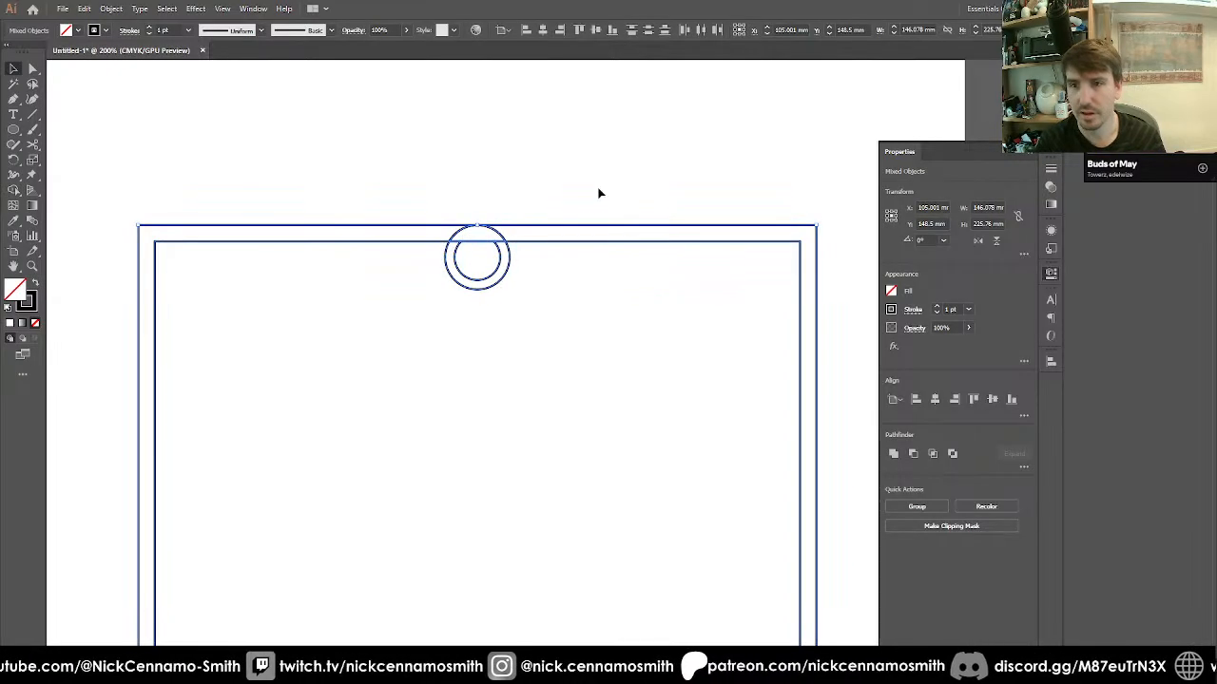
pyautogui.click(599, 193)
pyautogui.press('Delete')
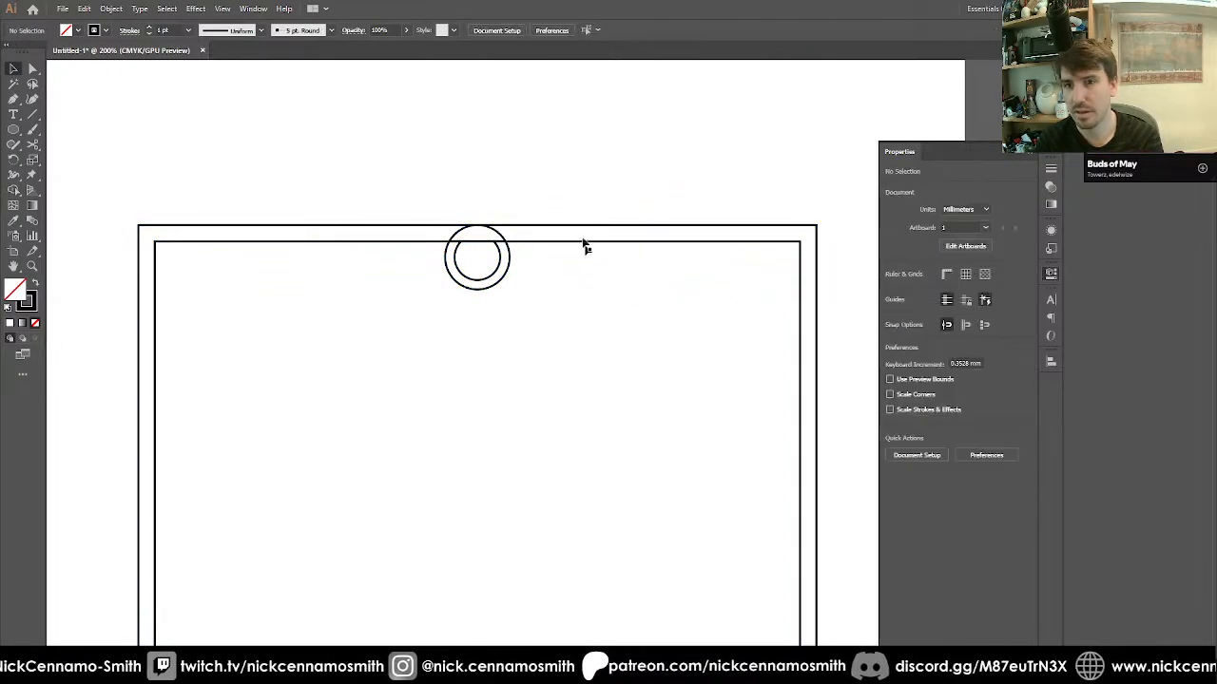
# Delete the larger circle's arc segments that rise above the inner rectangle's upper edge.
pyautogui.click(503, 239)
pyautogui.press('Delete')
pyautogui.hotkey('ctrl', 'z')
pyautogui.click(483, 199)
pyautogui.click(495, 239)
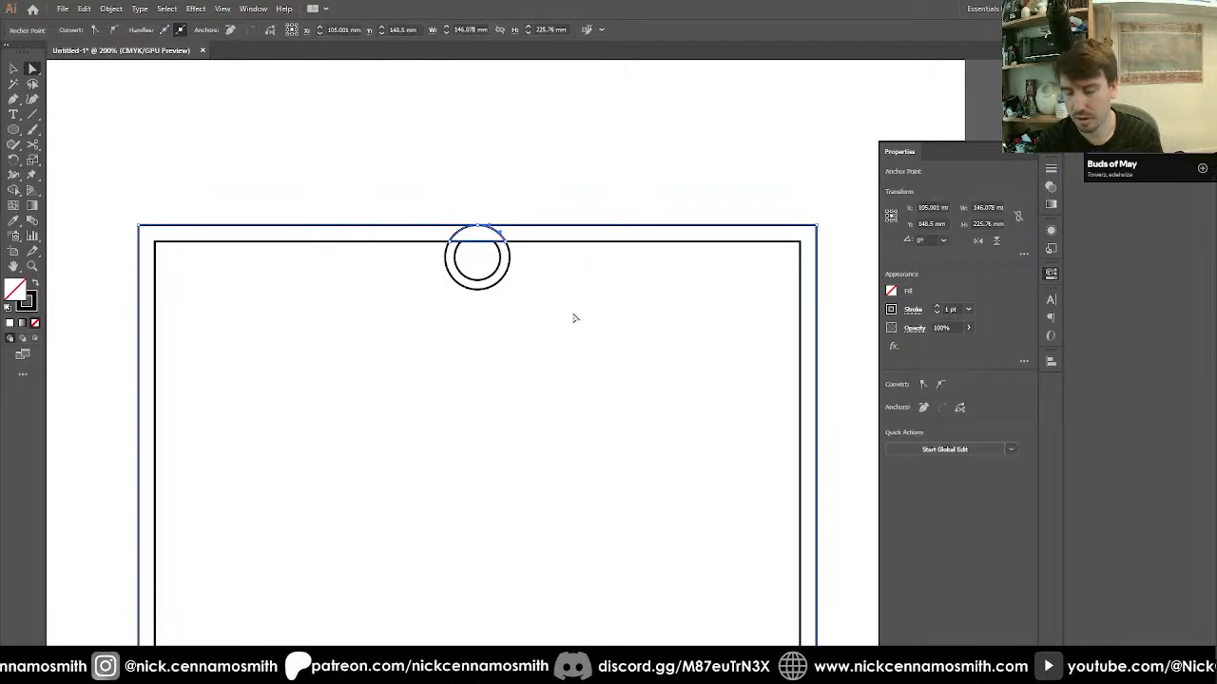
pyautogui.hotkey('ctrl', 'a')
pyautogui.click(477, 192)
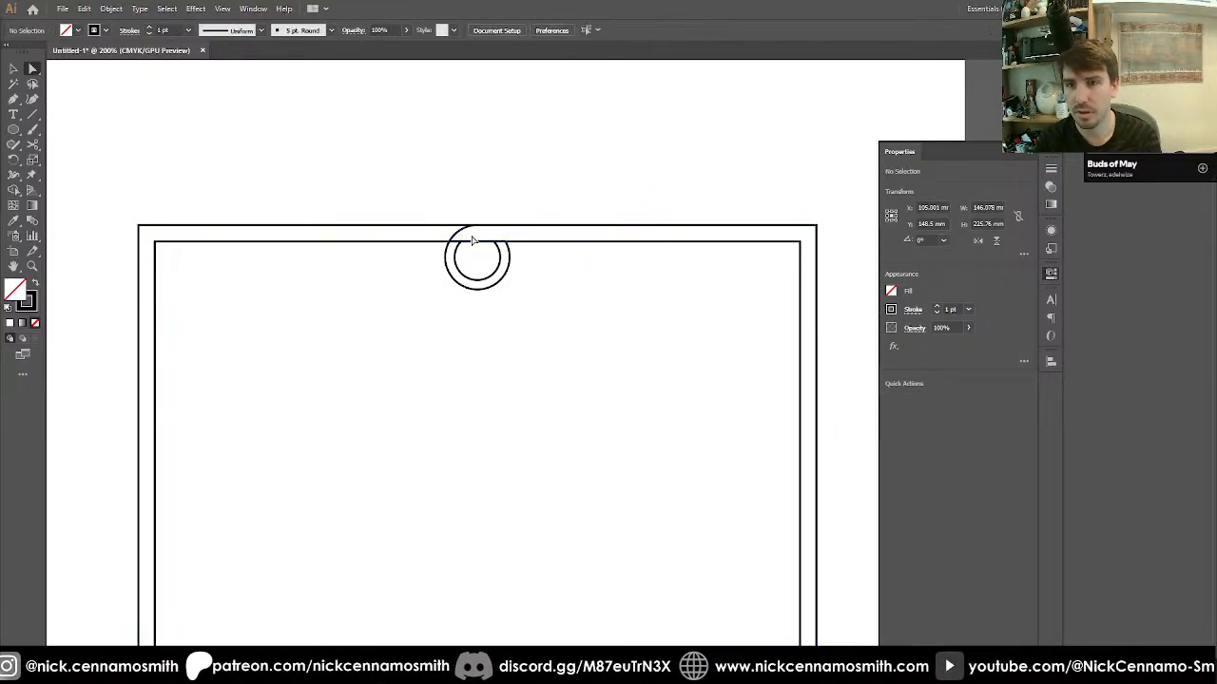
pyautogui.click(458, 233)
pyautogui.press('Delete')
# Move the inner rectangle's upper edge down clear of the flat ends and delete the straight segments closing both trimmed circles.
pyautogui.click(549, 346)
pyautogui.click(481, 242)
pyautogui.press('Down')
pyautogui.press('Down')
pyautogui.press('Down')
pyautogui.press('Down')
pyautogui.press('Down')
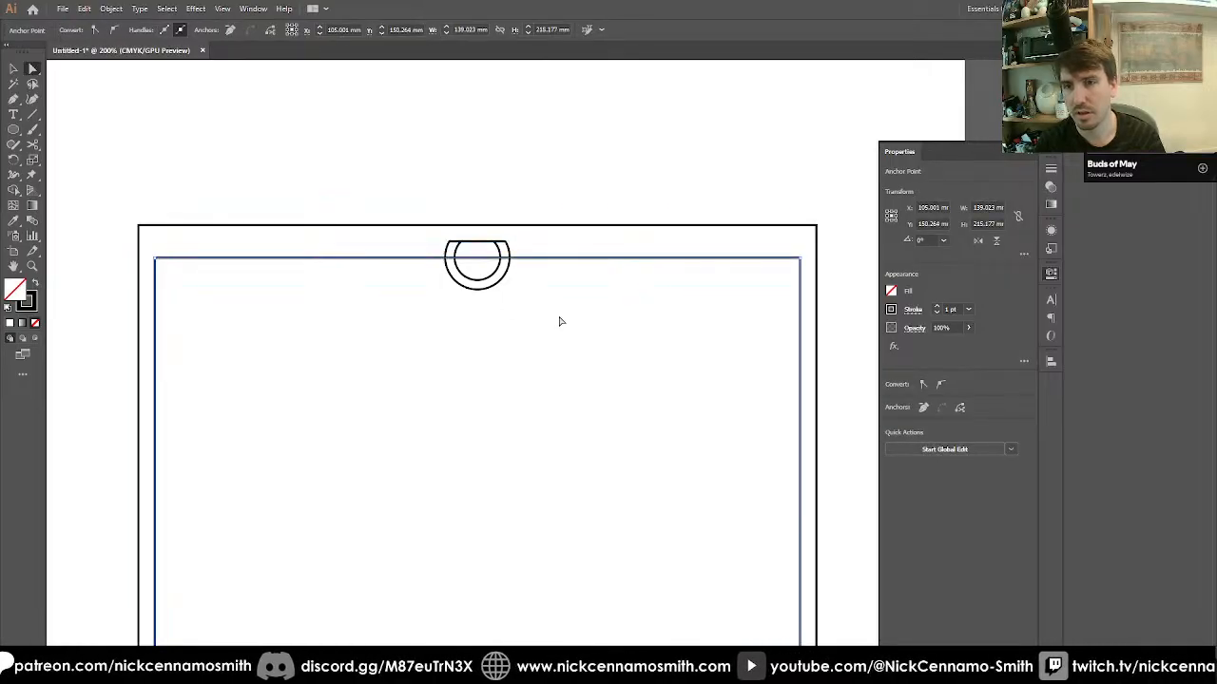
pyautogui.click(542, 329)
pyautogui.click(486, 283)
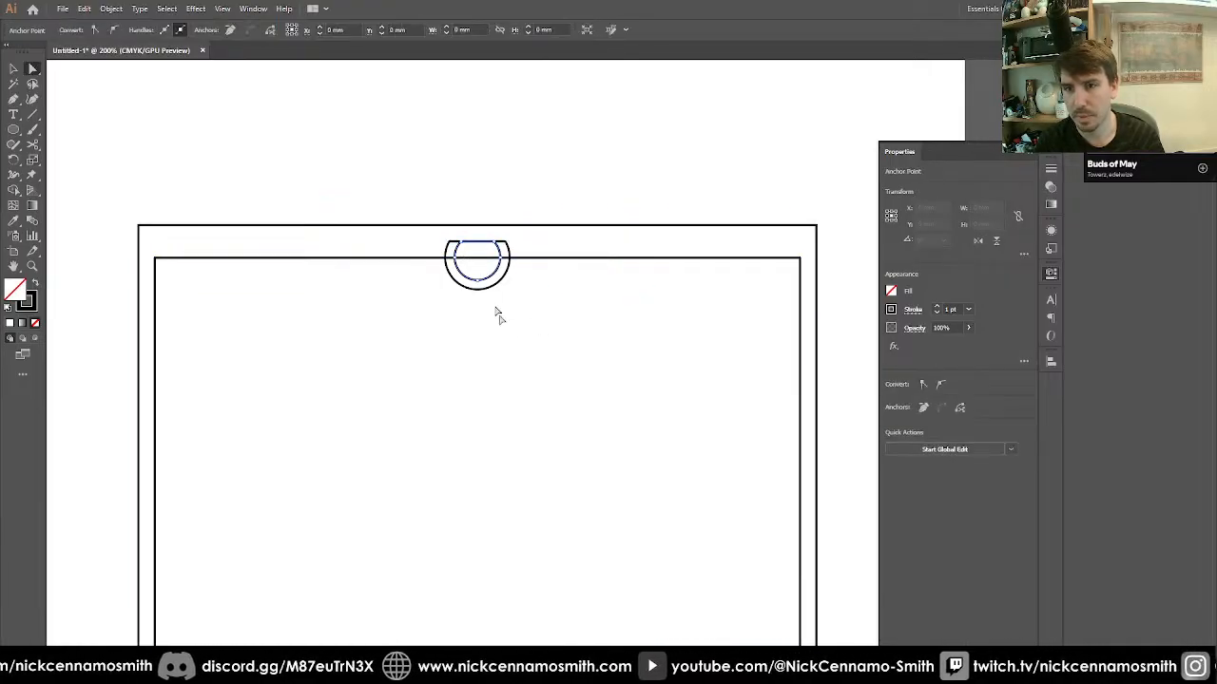
pyautogui.hotkey('ctrl', '+')
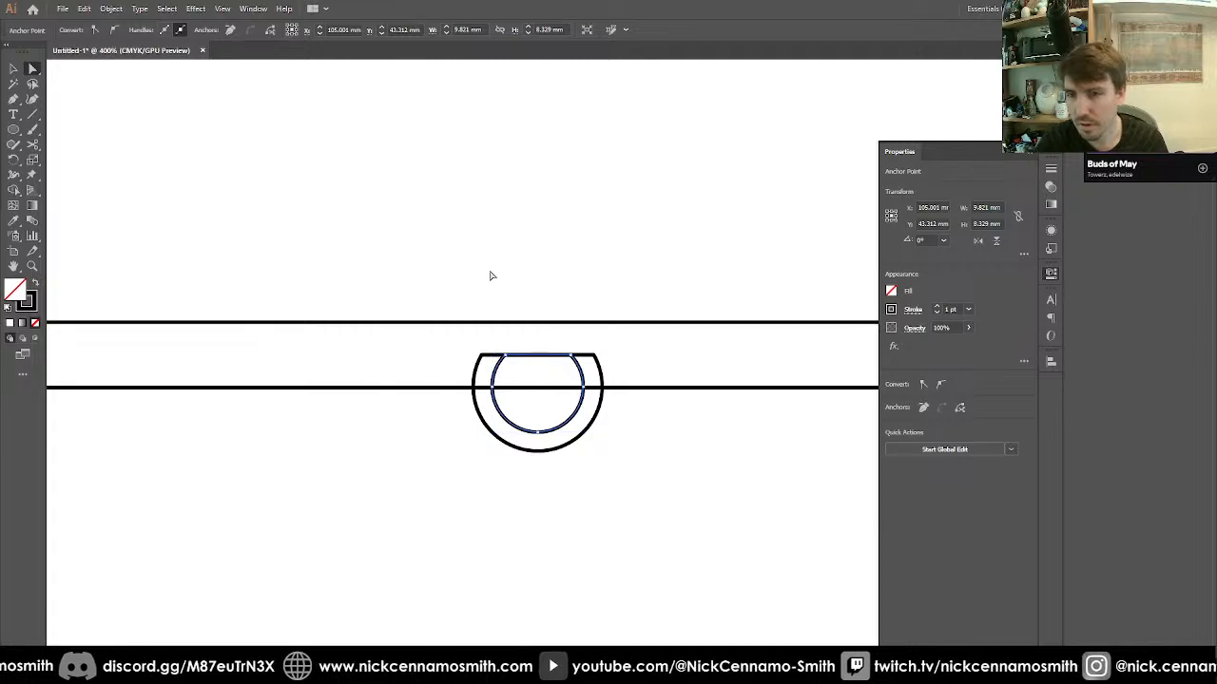
pyautogui.click(538, 357)
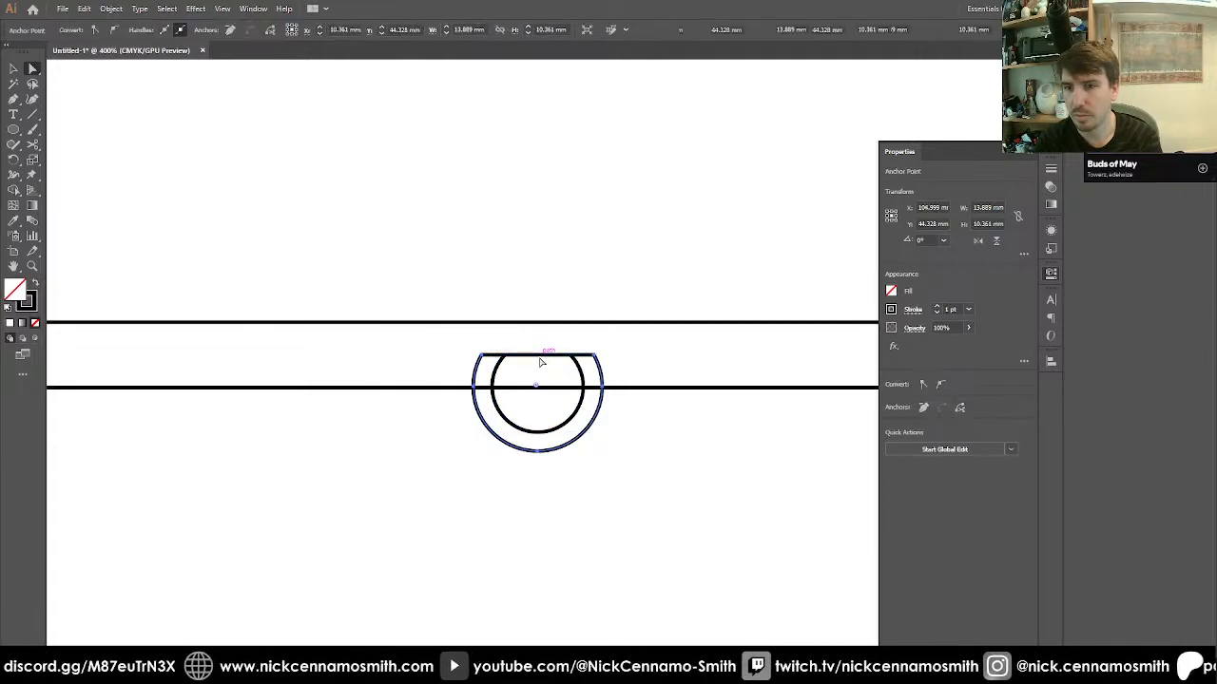
pyautogui.press('Delete')
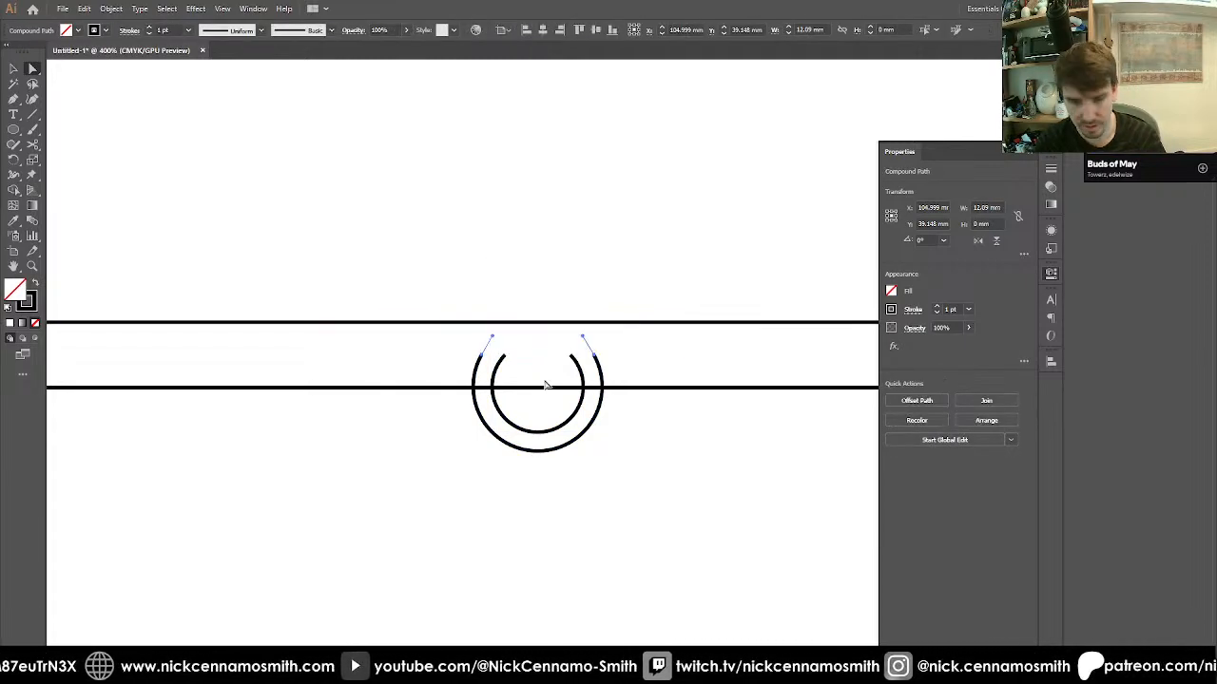
# Move the inner rectangle's upper edge back up to meet the open ends of the two circles.
pyautogui.click(547, 388)
pyautogui.hotkey('shift', 'Up')
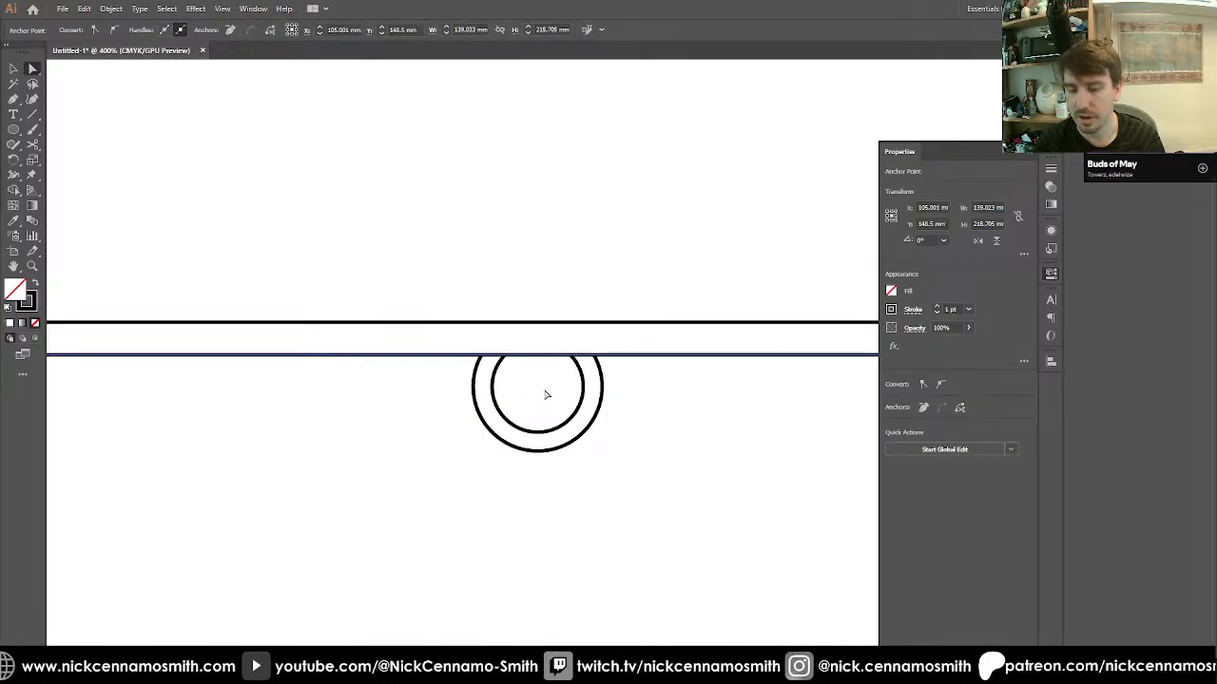
pyautogui.hotkey('ctrl', '-')
pyautogui.hotkey('ctrl', '-')
pyautogui.hotkey('ctrl', '-')
pyautogui.hotkey('ctrl', '-')
pyautogui.scroll(-3, 544, 392)
pyautogui.scroll(-4, 720, 427)
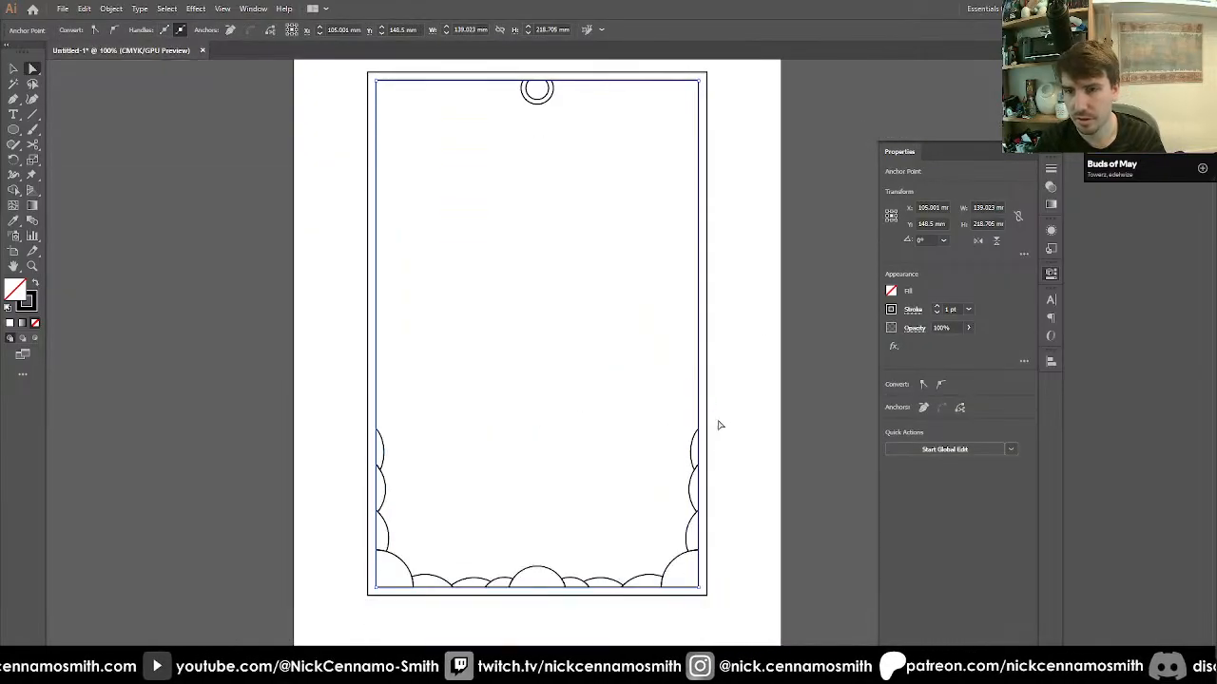
pyautogui.click(572, 370)
pyautogui.scroll(3, 572, 370)
pyautogui.scroll(-2, 572, 369)
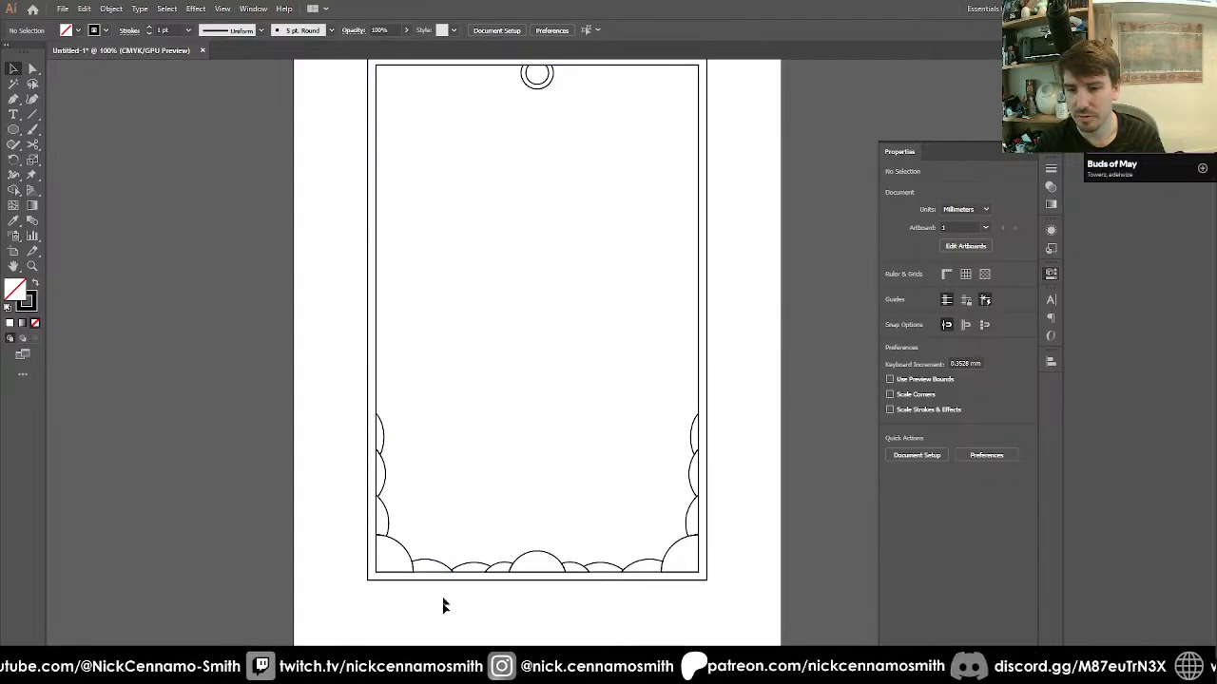
# Switch to Photoshop to check the hand-sketched border on the cover, and return to the Illustrator frame drawing.
pyautogui.hotkey('alt', 'Tab')
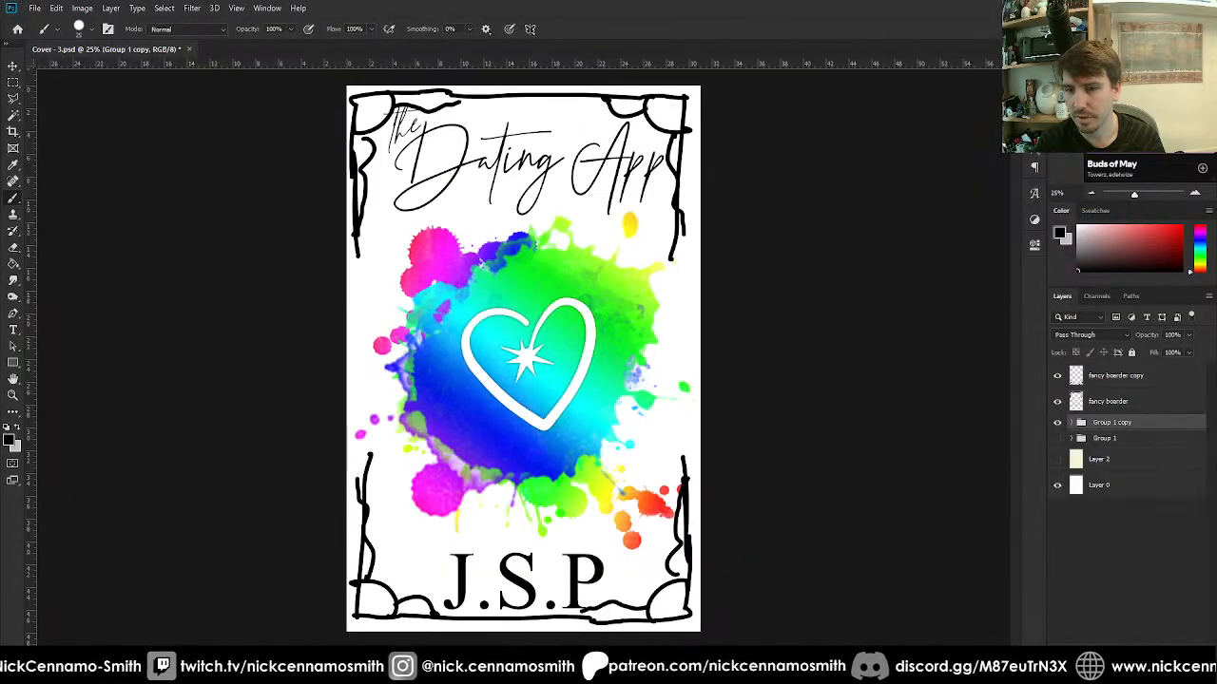
pyautogui.hotkey('alt', 'Tab')
pyautogui.scroll(2, 490, 355)
pyautogui.scroll(-2, 491, 354)
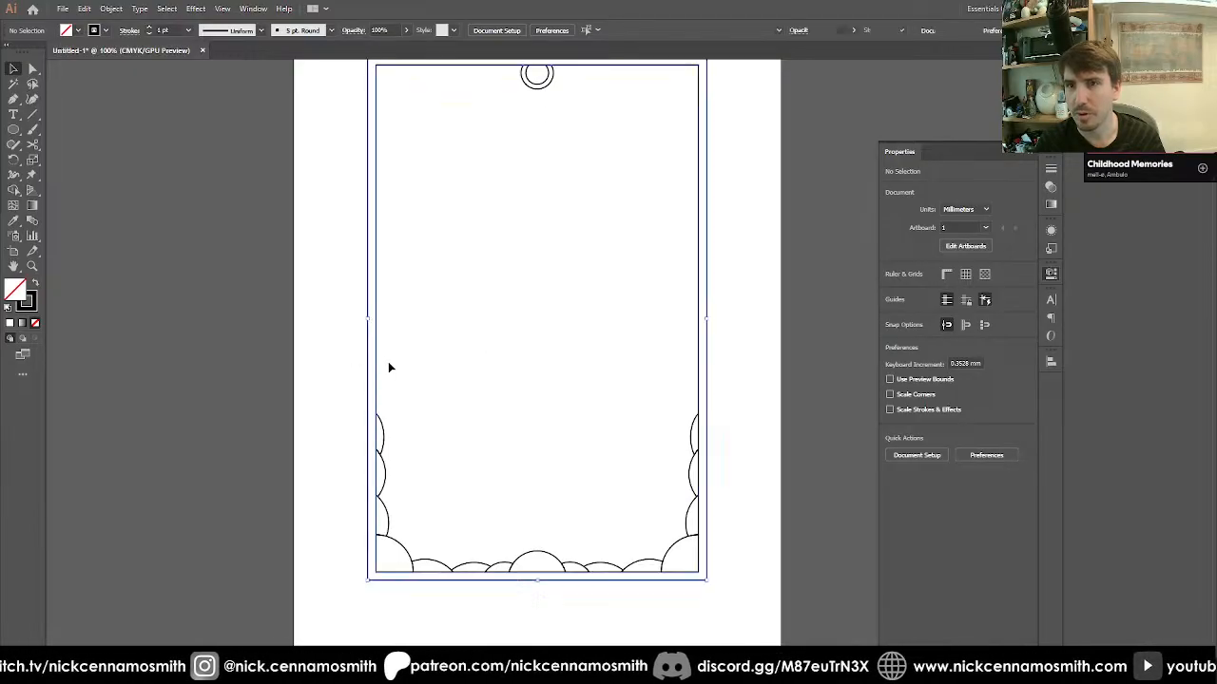
# Delete the inset inner rectangle, keeping the outer rectangle, the cloud lobes and the trimmed circles.
pyautogui.hotkey('ctrl', 'a')
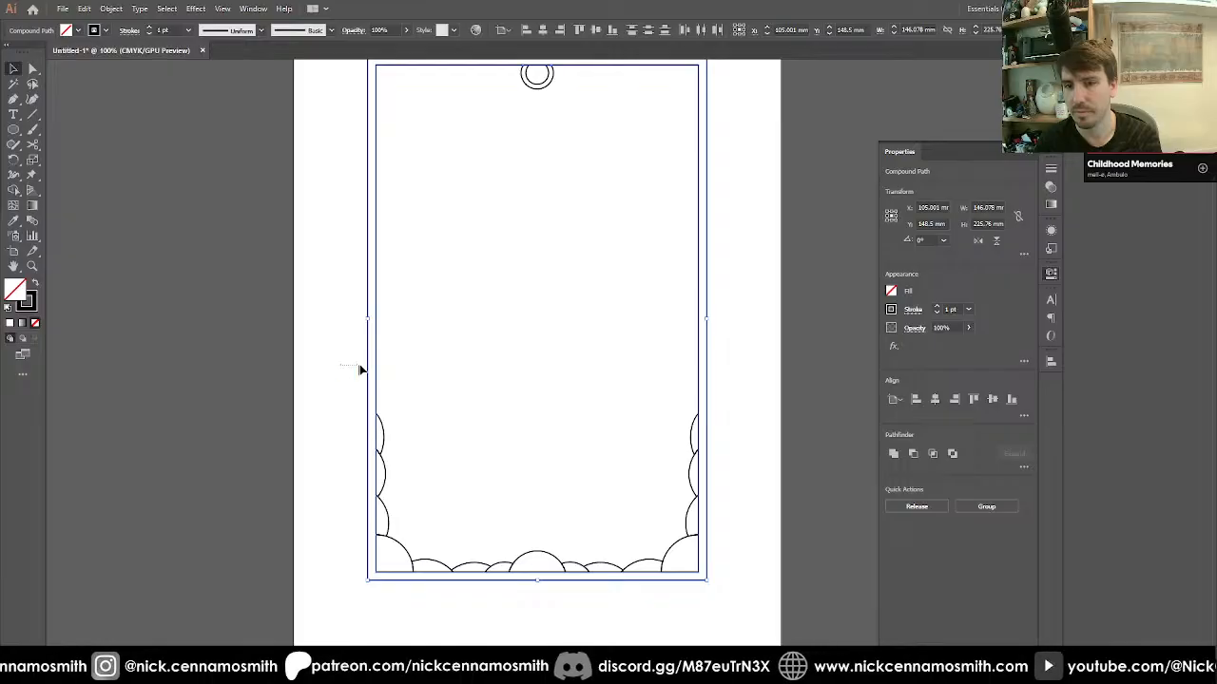
pyautogui.click(375, 371)
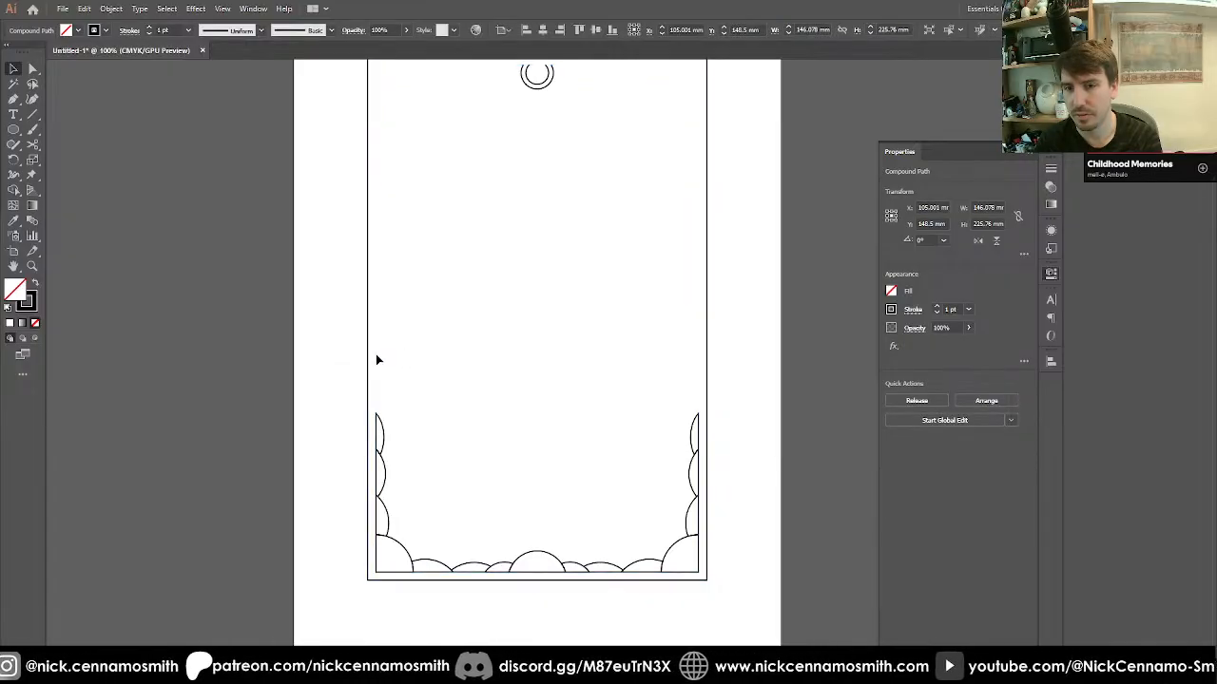
pyautogui.click(376, 357)
pyautogui.scroll(1, 582, 427)
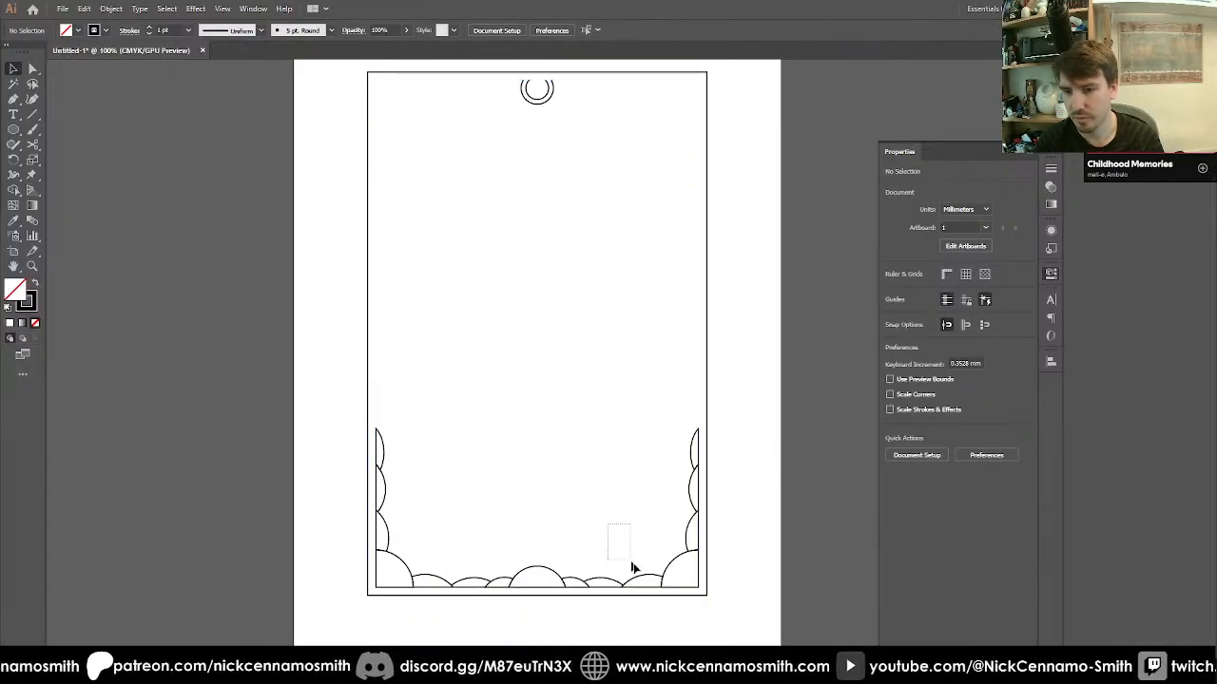
pyautogui.click(650, 582)
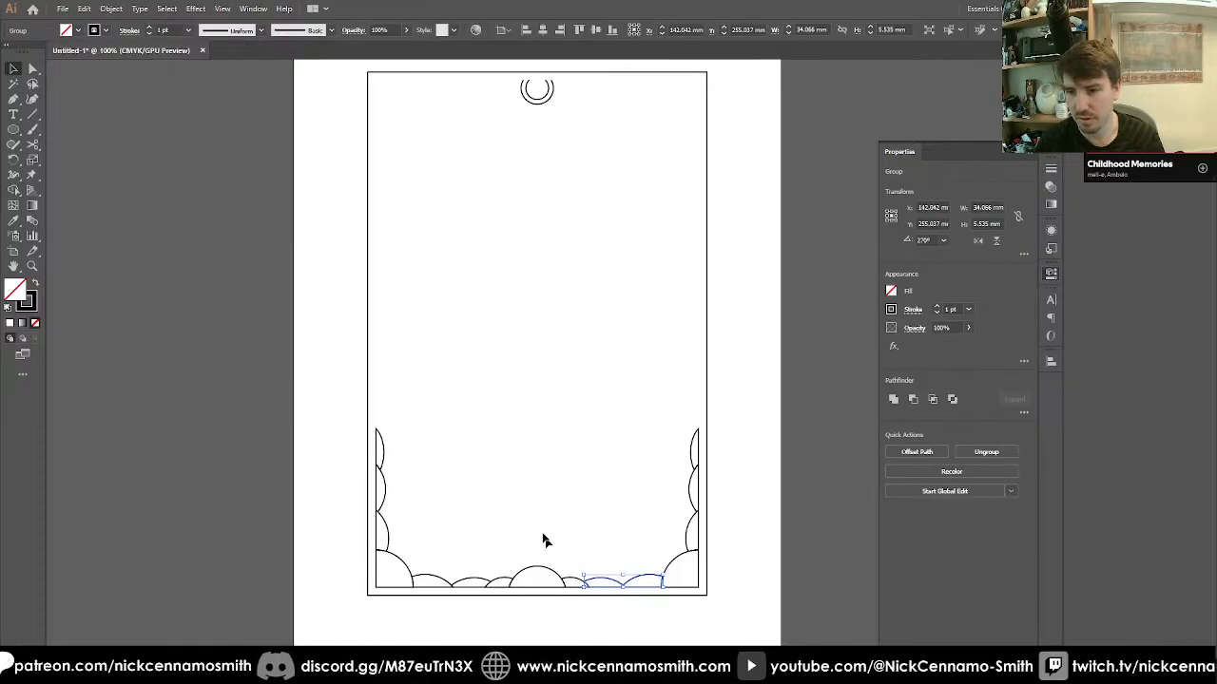
pyautogui.moveTo(392, 555); pyautogui.dragTo(562, 366)
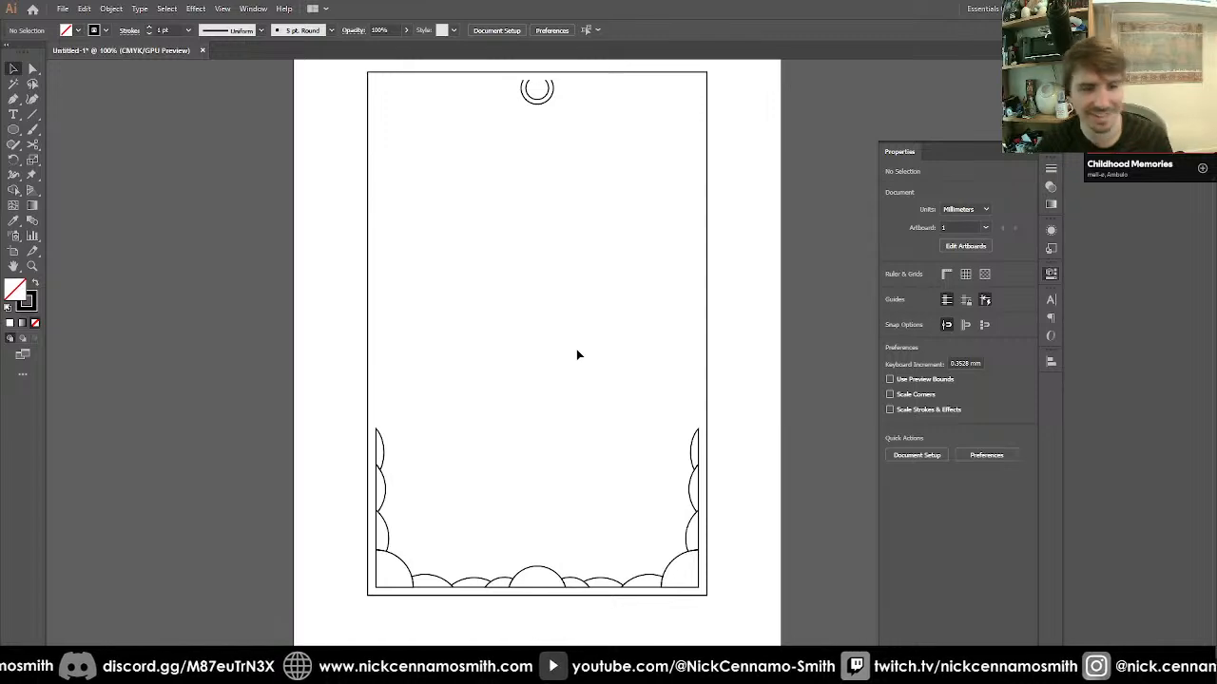
# Close the open tops of both trimmed circles with straight Pen tool segments.
pyautogui.scroll(4, 557, 200)
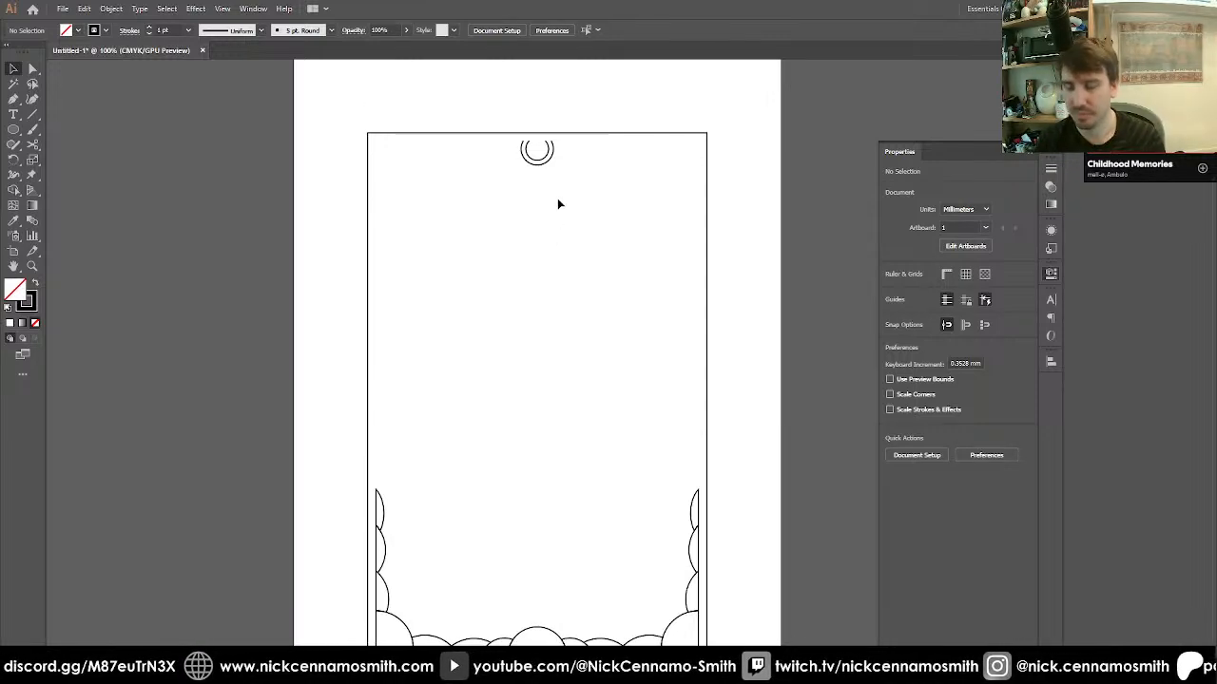
pyautogui.hotkey('ctrl', '=')
pyautogui.hotkey('ctrl', '=')
pyautogui.hotkey('ctrl', '=')
pyautogui.hotkey('ctrl', '=')
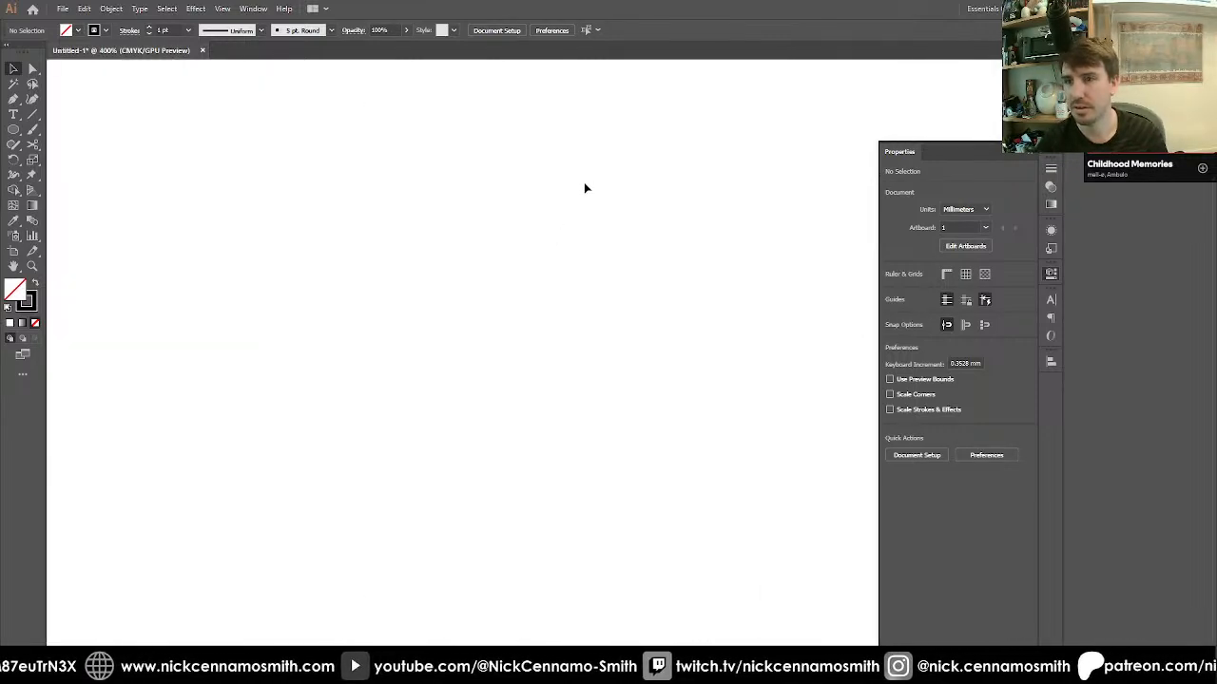
pyautogui.scroll(5, 585, 187)
pyautogui.press('p')
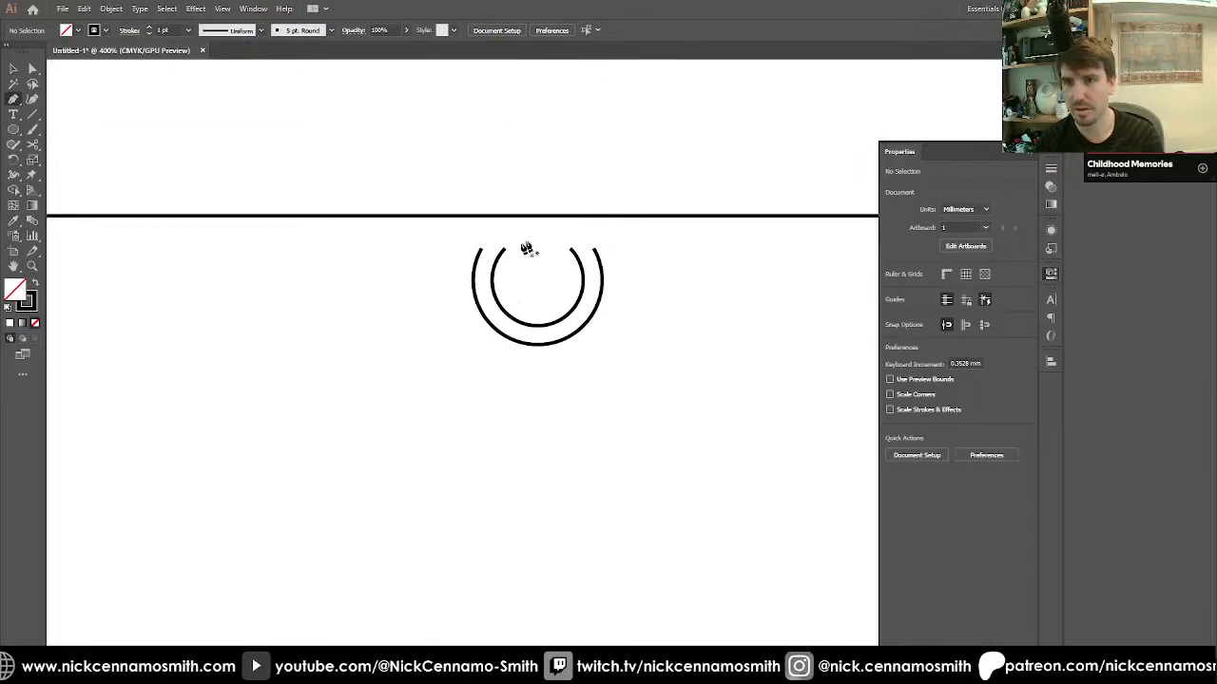
pyautogui.click(484, 252)
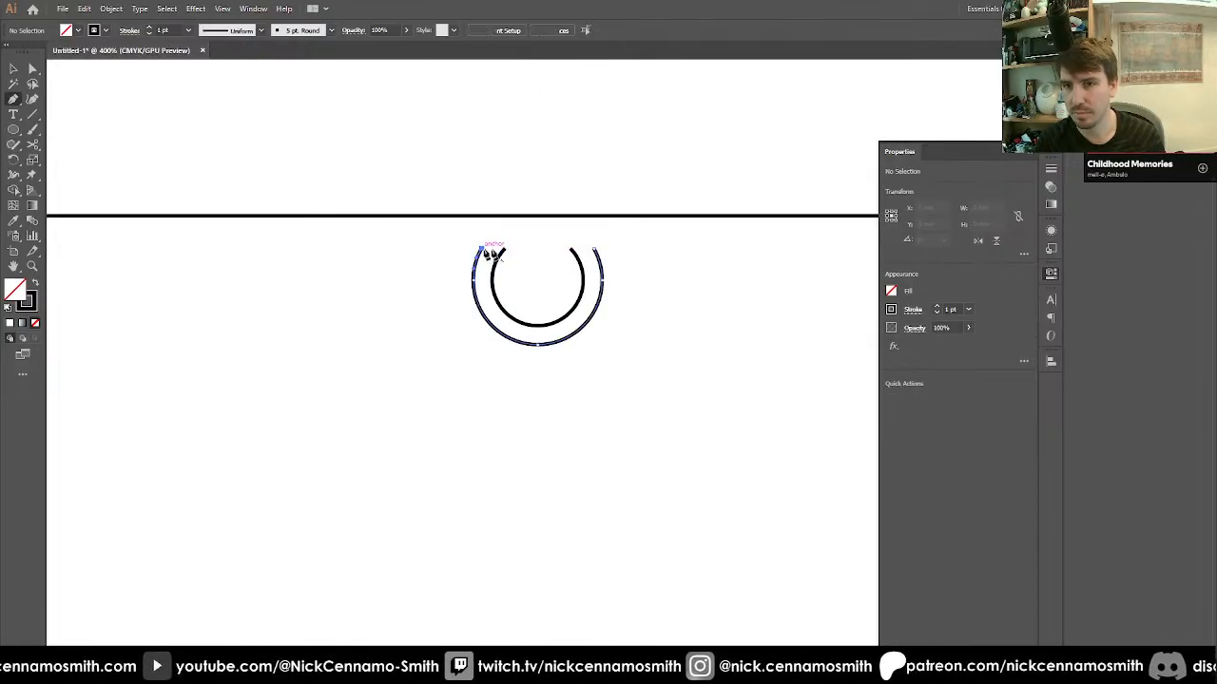
pyautogui.press('v')
pyautogui.click(671, 361)
pyautogui.hotkey('ctrl', '-')
pyautogui.hotkey('ctrl', '-')
pyautogui.hotkey('ctrl', '-')
pyautogui.hotkey('ctrl', '-')
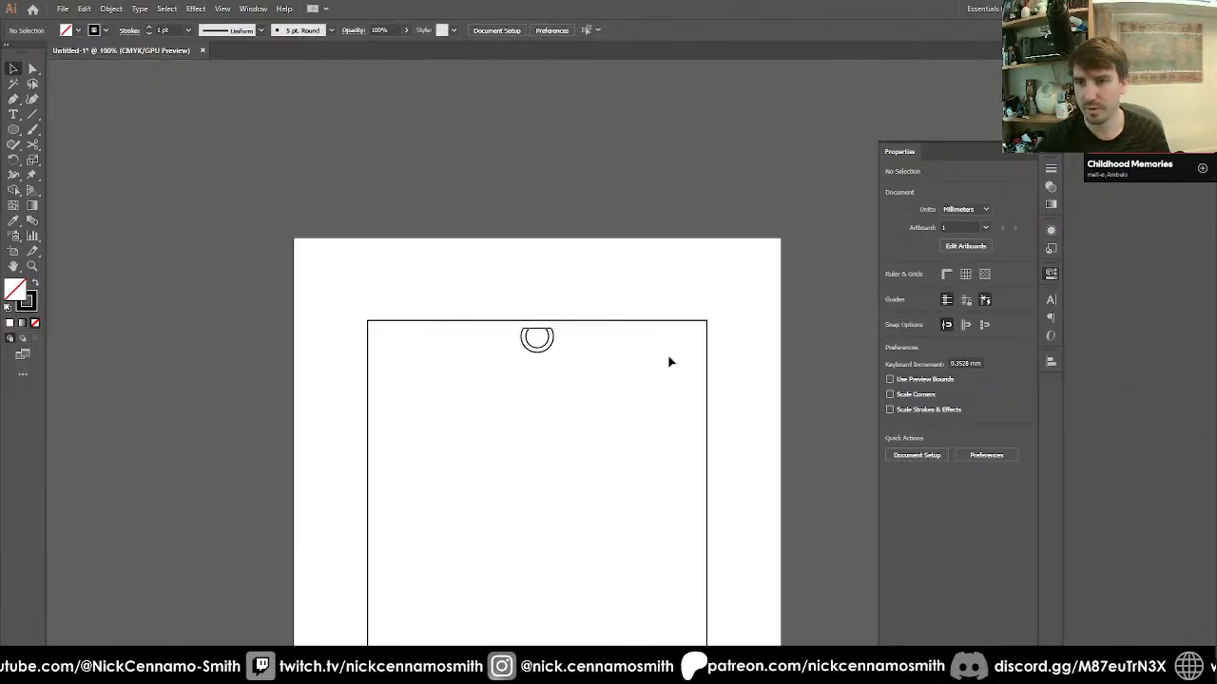
# Group the two closed circles and move them up until their flat tops meet the frame's upper edge.
pyautogui.scroll(-4, 656, 361)
pyautogui.hotkey('ctrl', 'g')
pyautogui.hotkey('shift', 'Up')
pyautogui.click(597, 204)
pyautogui.scroll(-8, 599, 206)
pyautogui.scroll(5, 600, 207)
pyautogui.scroll(-4, 600, 206)
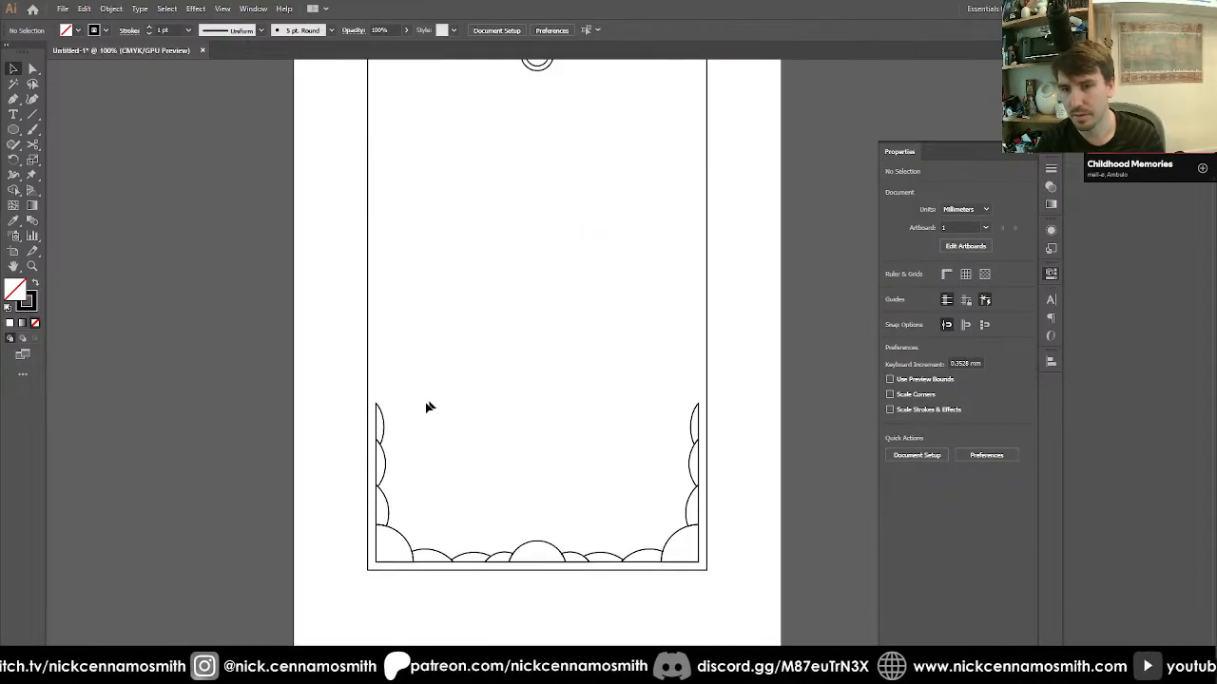
pyautogui.moveTo(400, 397); pyautogui.dragTo(672, 565)
pyautogui.moveTo(537, 561); pyautogui.dragTo(538, 574)
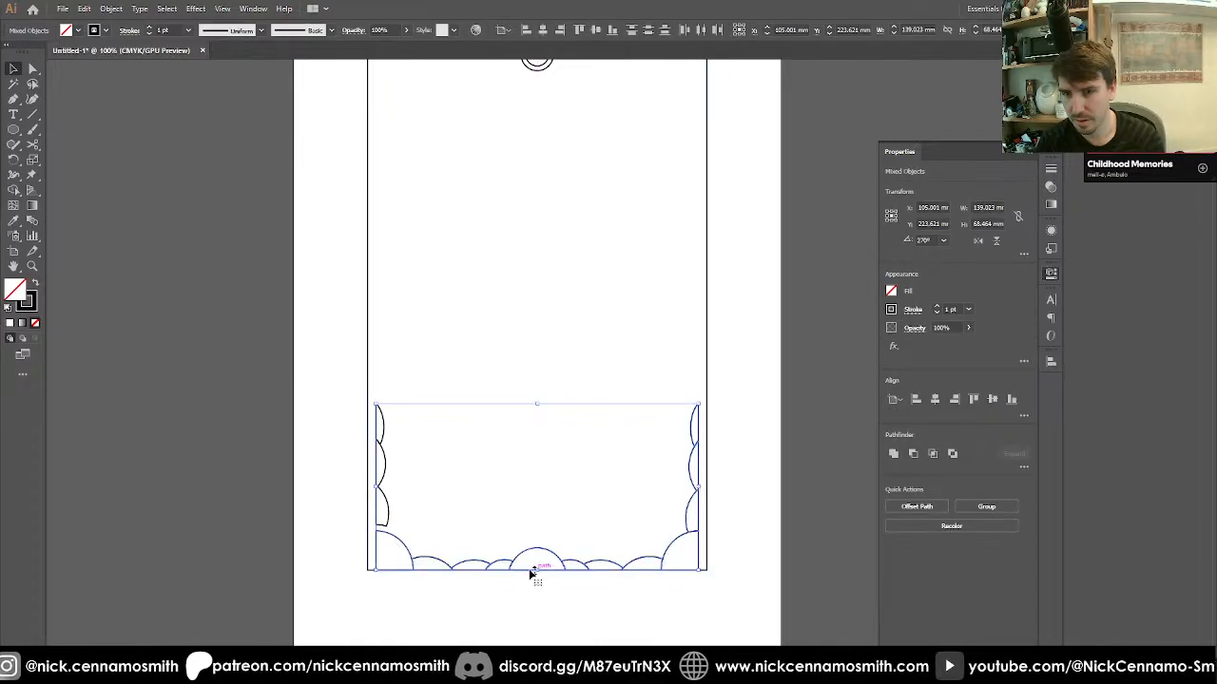
pyautogui.hotkey('ctrl', 'z')
# Enlarge the bottom cloud-lobe section outward to 146.078 mm wide so its sides and base meet the outer rectangle.
pyautogui.moveTo(373, 371); pyautogui.dragTo(696, 563)
pyautogui.moveTo(374, 564); pyautogui.dragTo(366, 572)
pyautogui.moveTo(700, 486); pyautogui.dragTo(707, 487)
pyautogui.scroll(4, 599, 457)
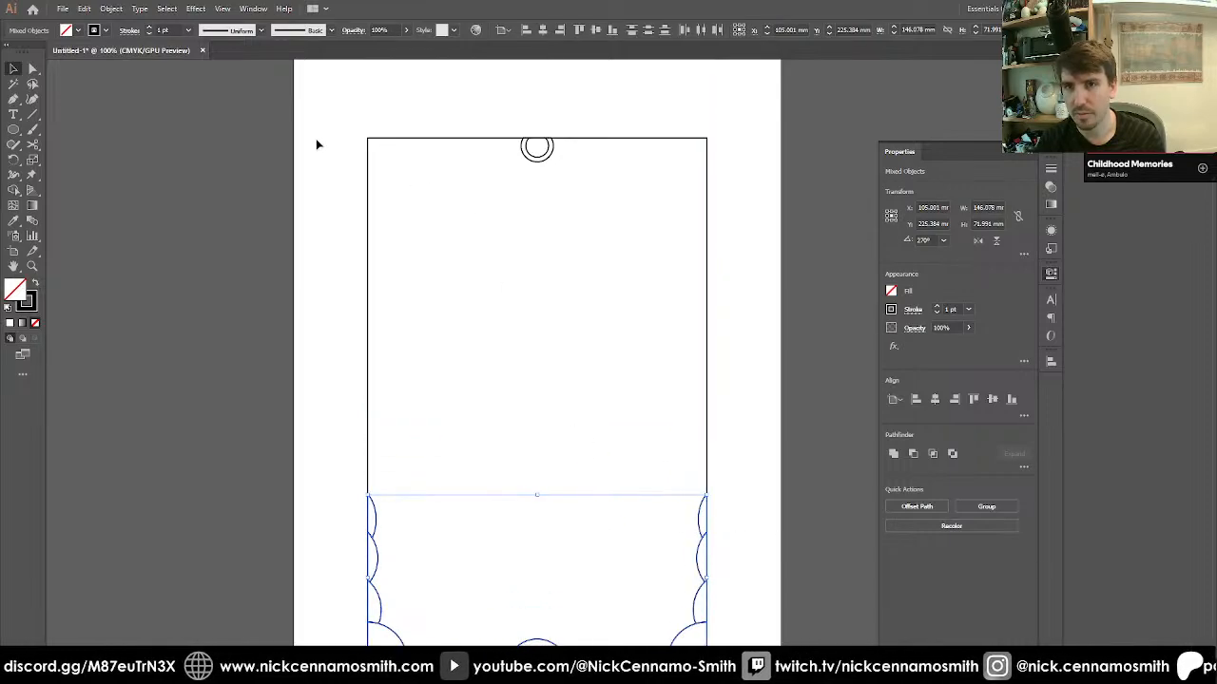
# Try removing the outer rectangle's stroke to preview the border without its frame, and undo the removal.
pyautogui.moveTo(318, 144); pyautogui.dragTo(388, 200)
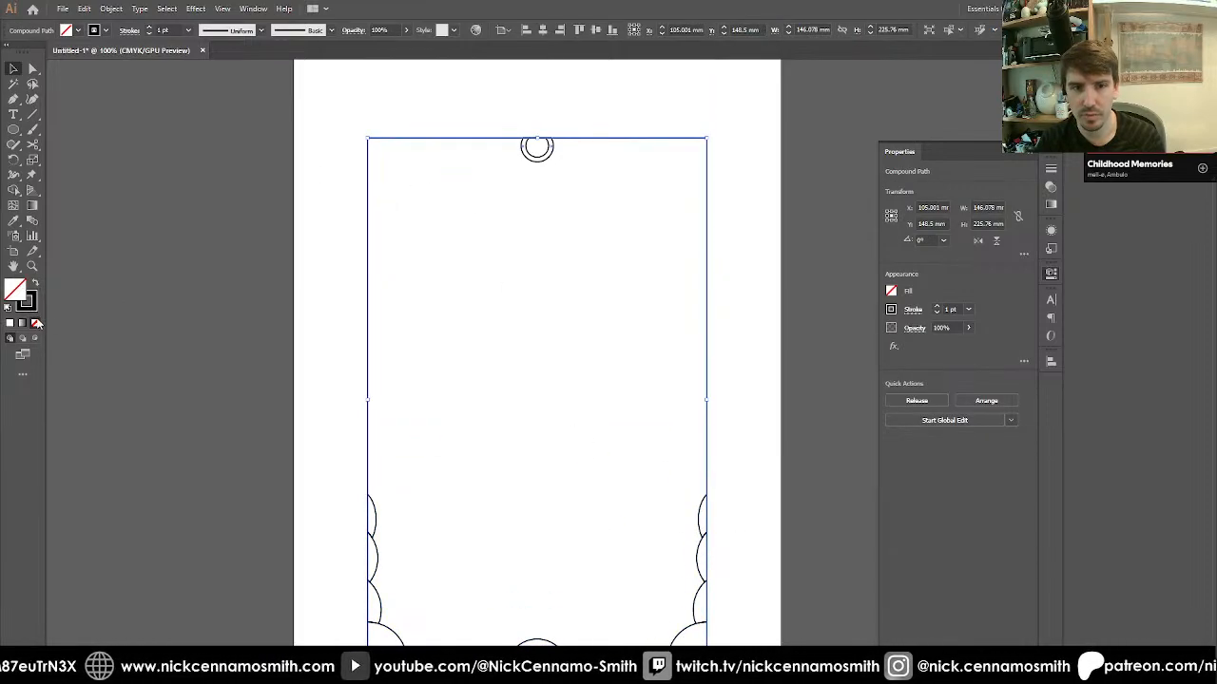
pyautogui.click(33, 309)
pyautogui.click(36, 324)
pyautogui.click(238, 294)
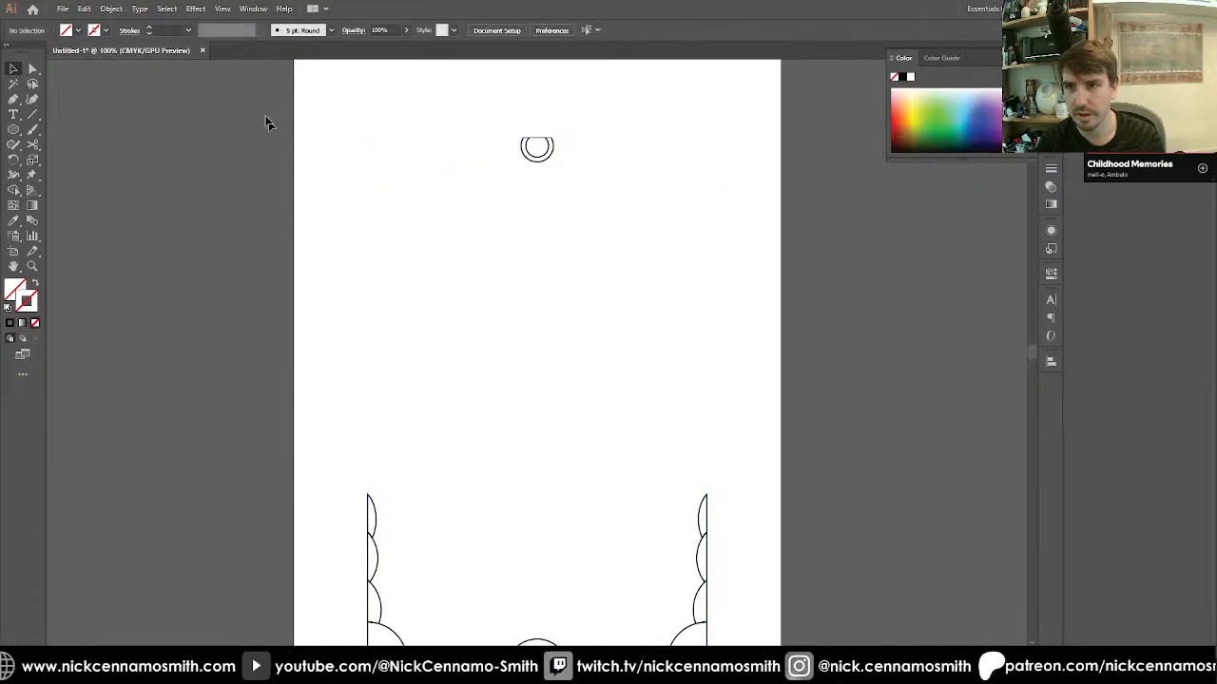
pyautogui.scroll(-2, 274, 131)
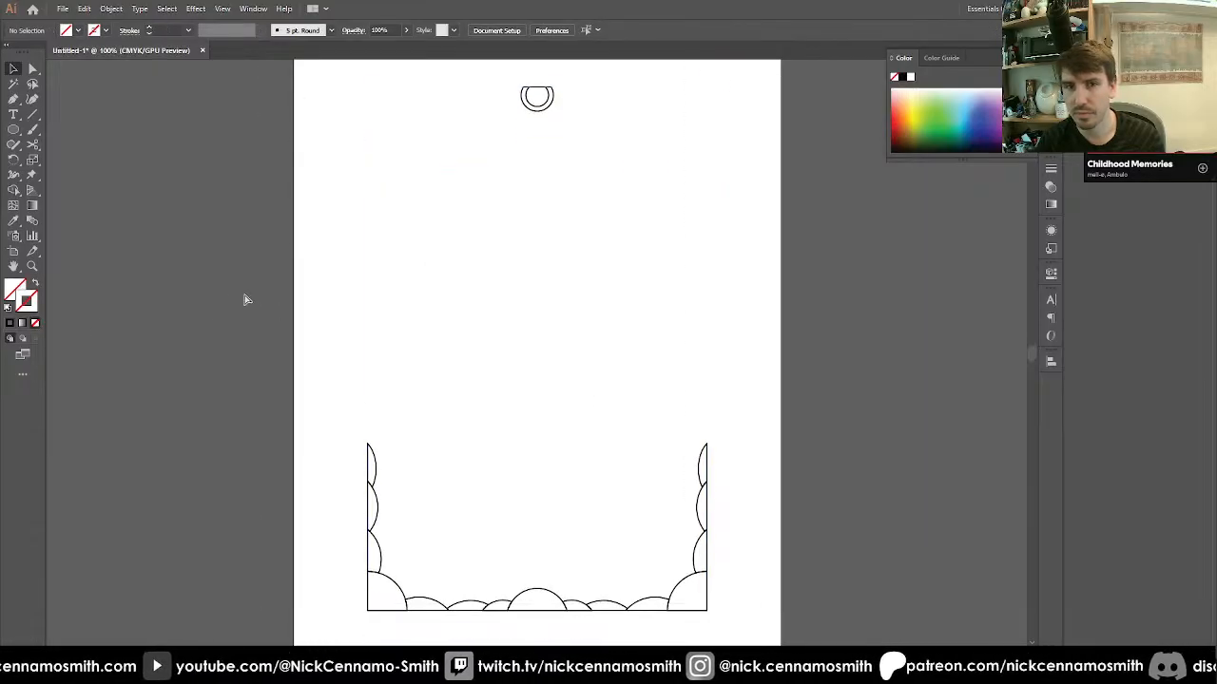
pyautogui.hotkey('ctrl', 'z')
# Group all the cloud lobes along the frame's bottom and lower sides into one object.
pyautogui.moveTo(405, 523)
pyautogui.mouseDown()
pyautogui.moveTo(679, 620)
pyautogui.moveTo(684, 611)
pyautogui.moveTo(654, 593)
pyautogui.mouseUp()
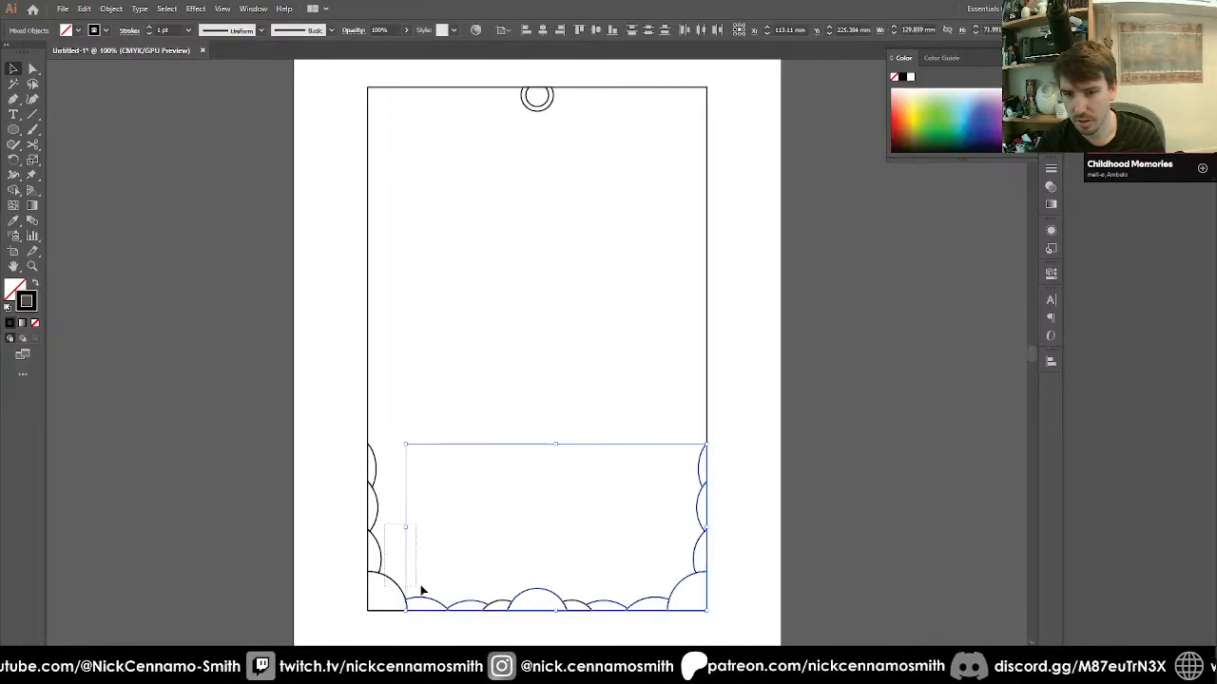
pyautogui.click(381, 546)
pyautogui.moveTo(333, 543); pyautogui.dragTo(760, 625)
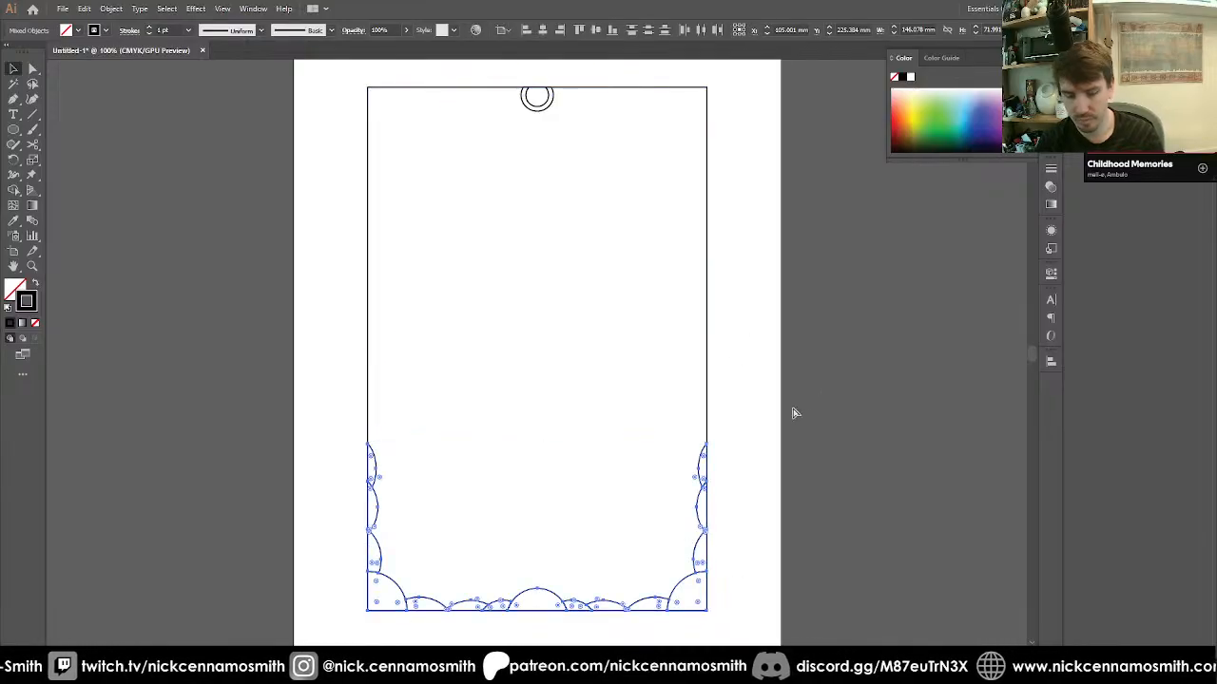
pyautogui.hotkey('ctrl', 'g')
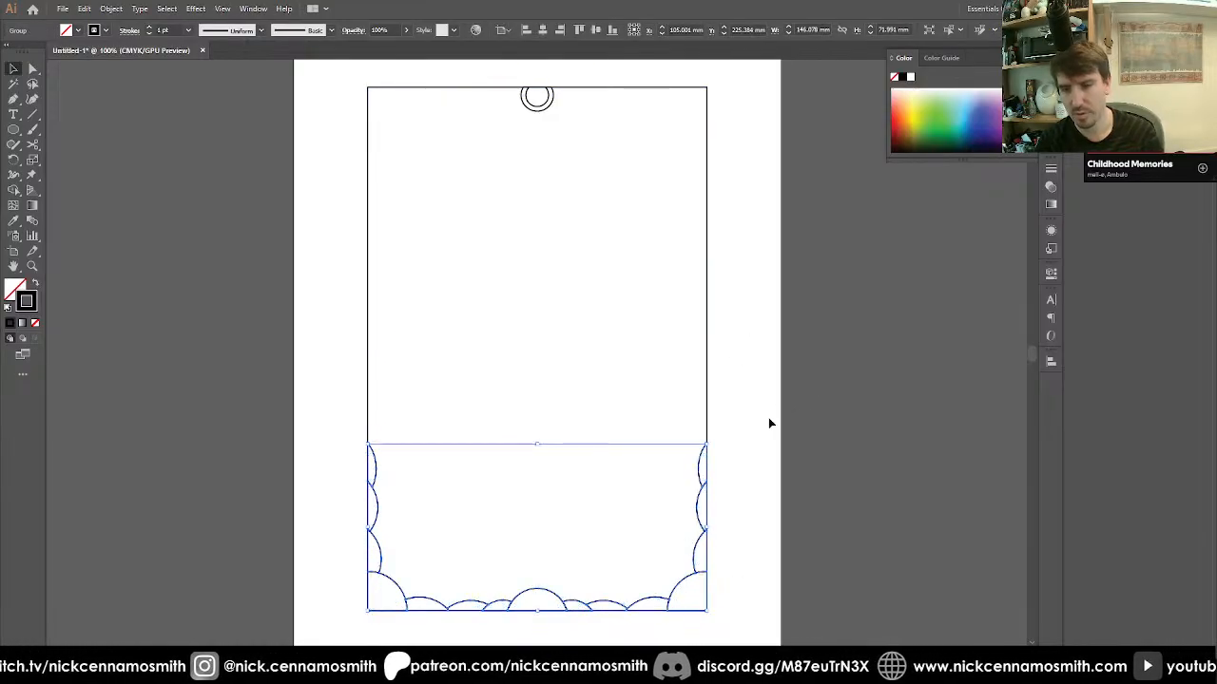
# Make a vertically flipped copy of the lobe group and move it up to the frame's upper edge.
pyautogui.moveTo(537, 440); pyautogui.dragTo(543, 631)
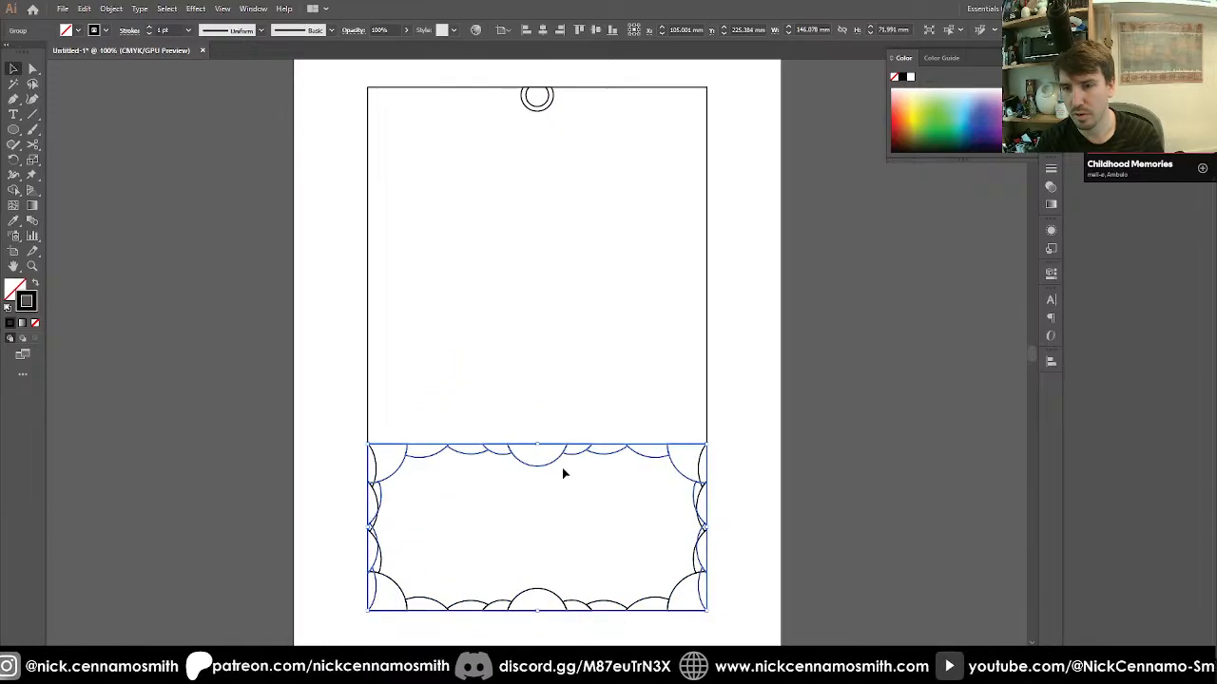
pyautogui.moveTo(539, 469); pyautogui.dragTo(557, 109)
pyautogui.click(557, 113)
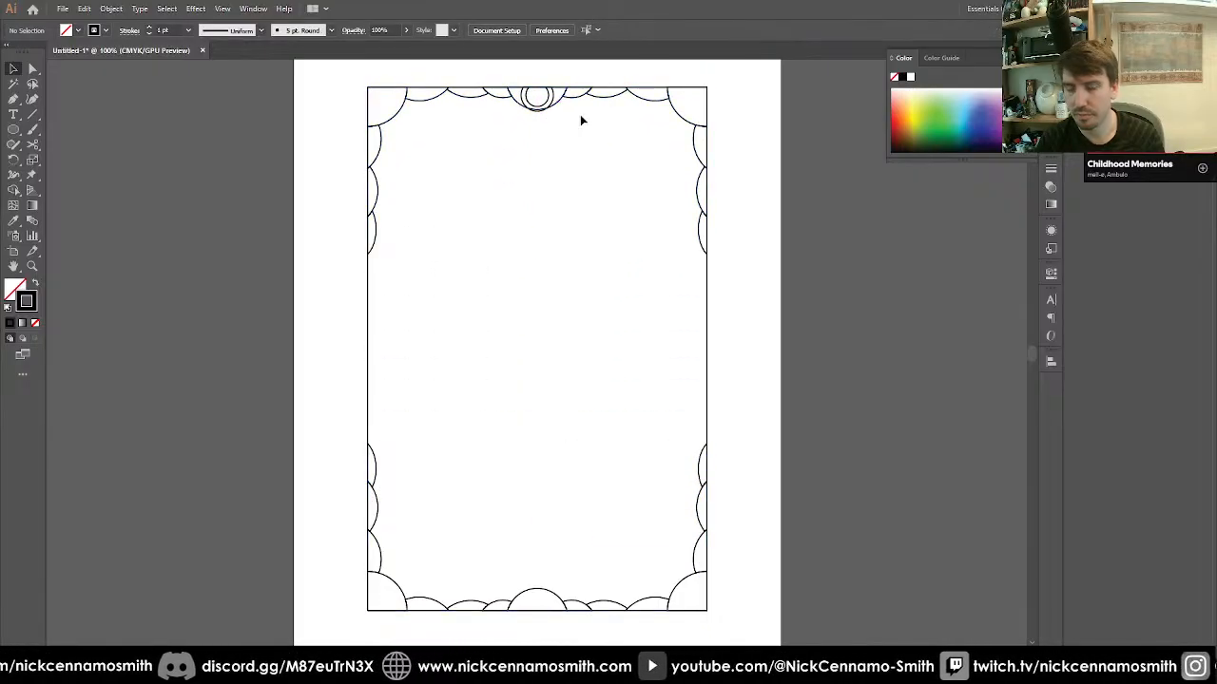
# Use Shape Builder on the circles and upper lobe group to remove the centre lobe's arc crossing the ring.
pyautogui.hotkey('ctrl', '=')
pyautogui.scroll(4, 580, 118)
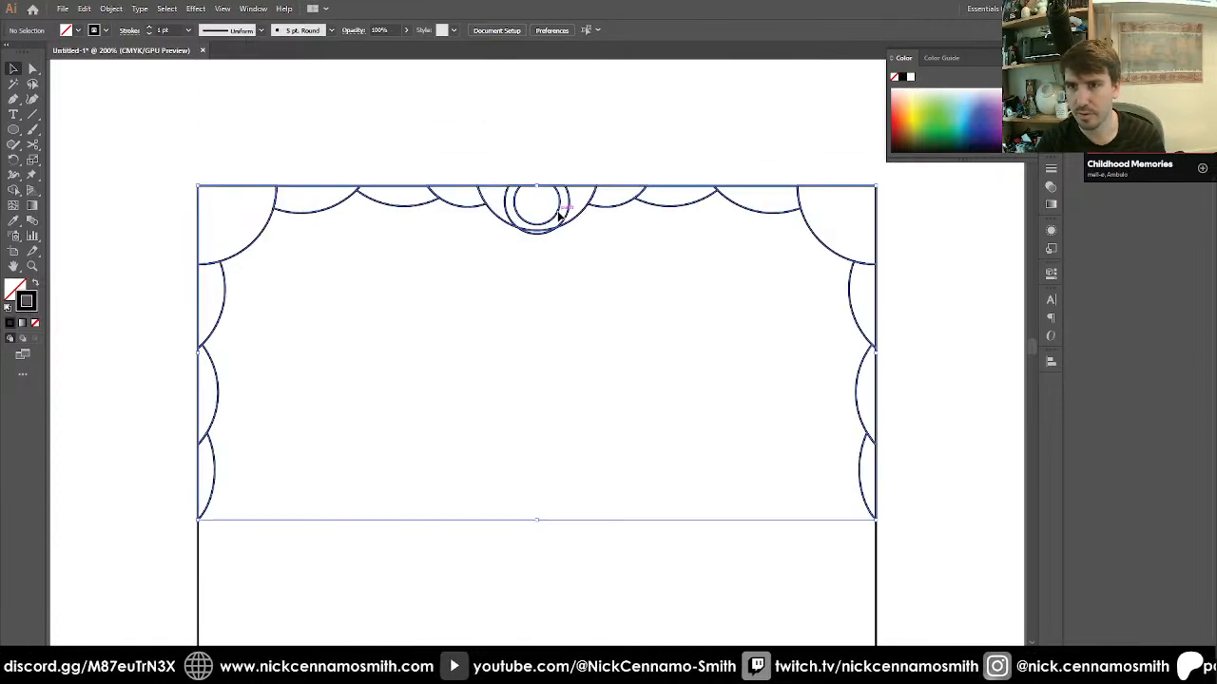
pyautogui.moveTo(559, 217); pyautogui.dragTo(557, 221)
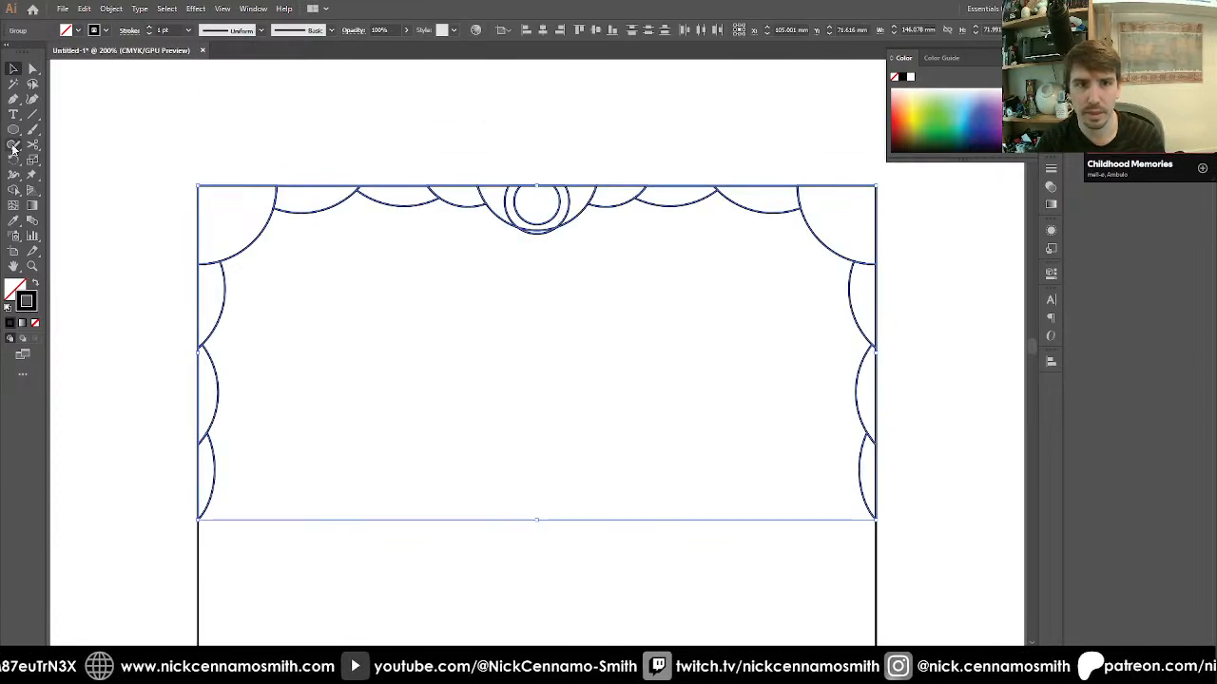
pyautogui.click(14, 191)
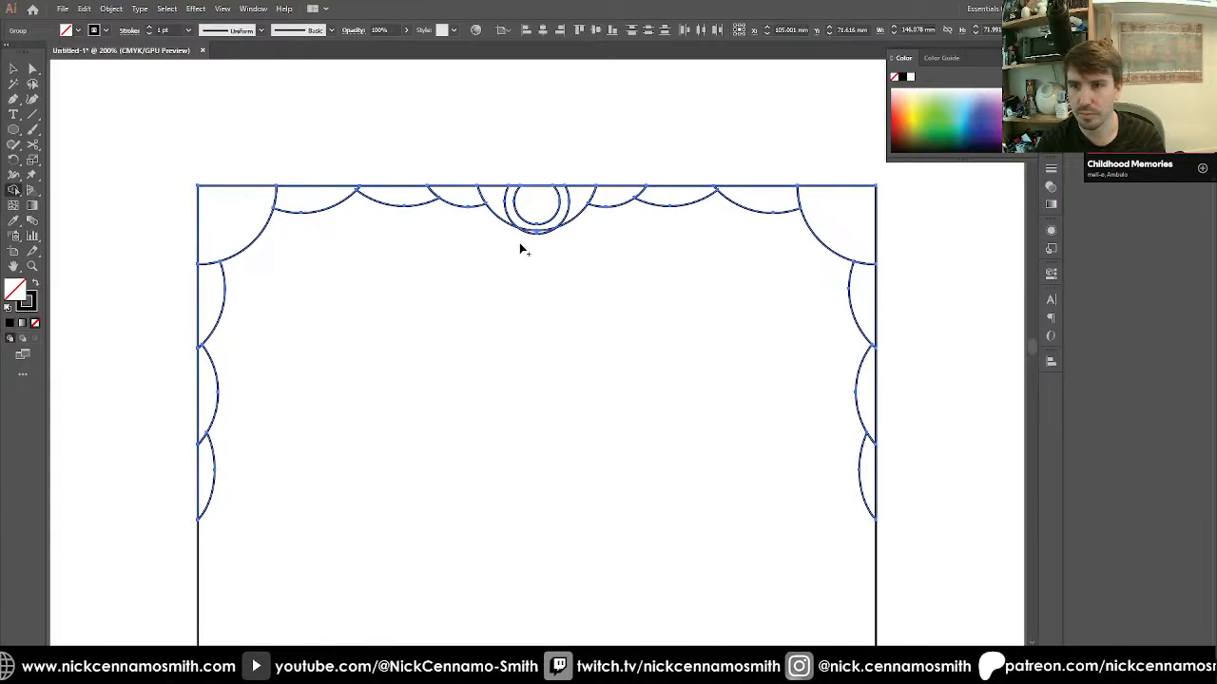
pyautogui.moveTo(538, 234); pyautogui.dragTo(538, 237)
pyautogui.press('v')
pyautogui.click(602, 307)
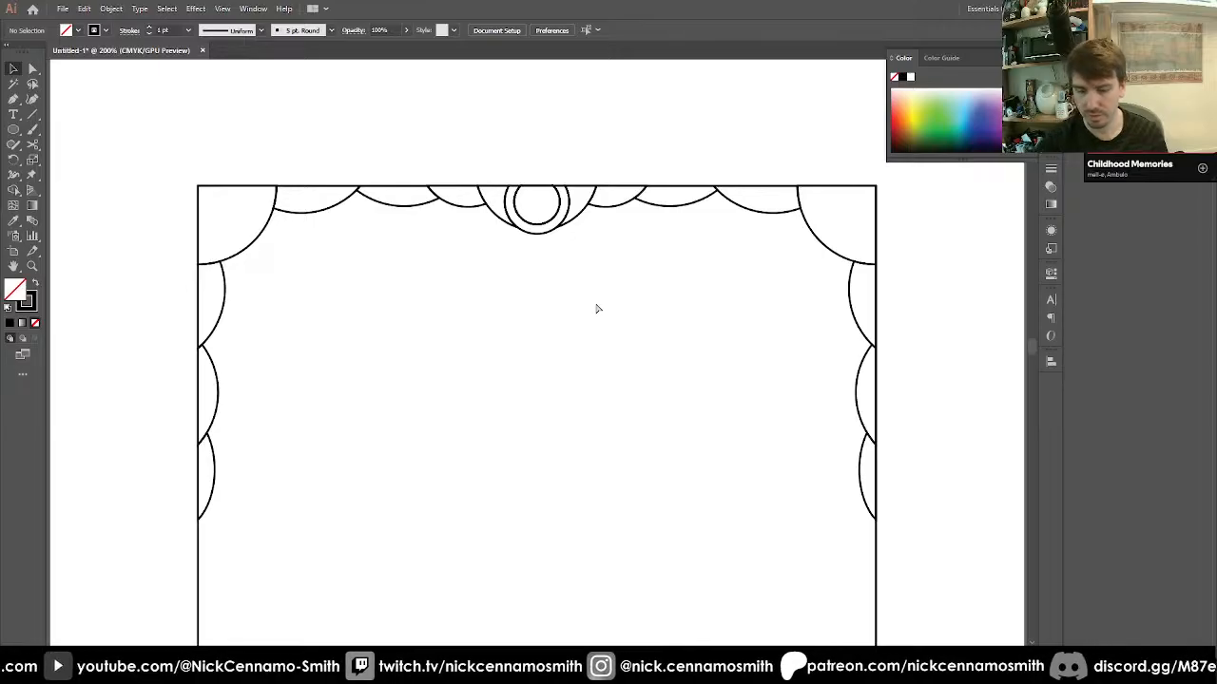
# Set the outer rectangle's stroke to none, leaving the upper and lower lobe sections as the border.
pyautogui.hotkey('ctrl', '-')
pyautogui.hotkey('ctrl', '-')
pyautogui.hotkey('ctrl', '-')
pyautogui.hotkey('ctrl', '-')
pyautogui.moveTo(513, 453); pyautogui.dragTo(424, 433)
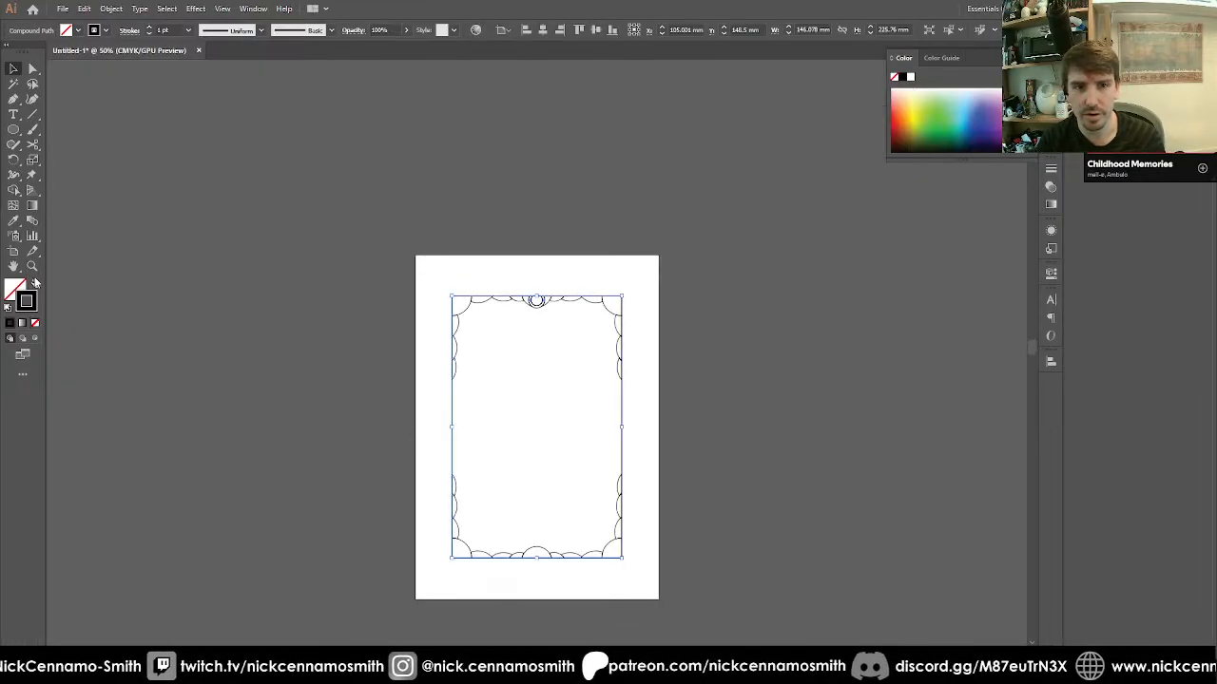
pyautogui.click(36, 323)
pyautogui.click(230, 343)
# Copy the complete border, switch to the Photoshop cover and hide the fancy boarder and fancy boarder copy layers.
pyautogui.moveTo(306, 265)
pyautogui.mouseDown()
pyautogui.moveTo(672, 532)
pyautogui.moveTo(728, 595)
pyautogui.mouseUp()
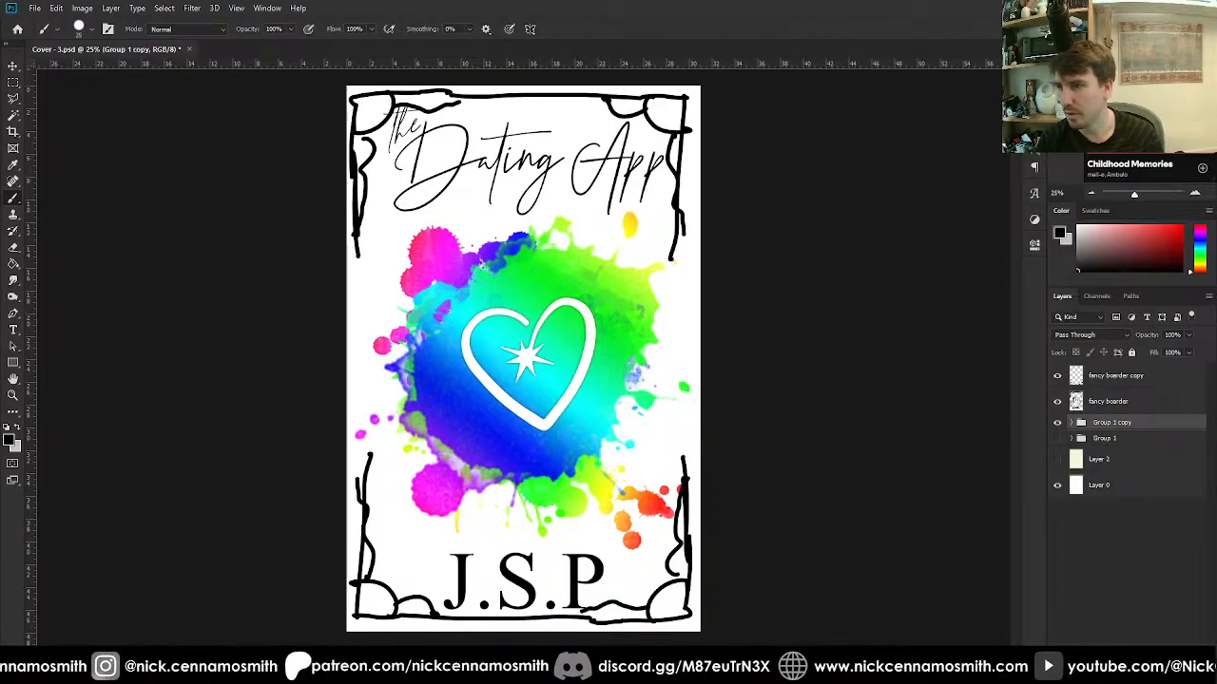
pyautogui.click(1057, 376)
pyautogui.click(1057, 401)
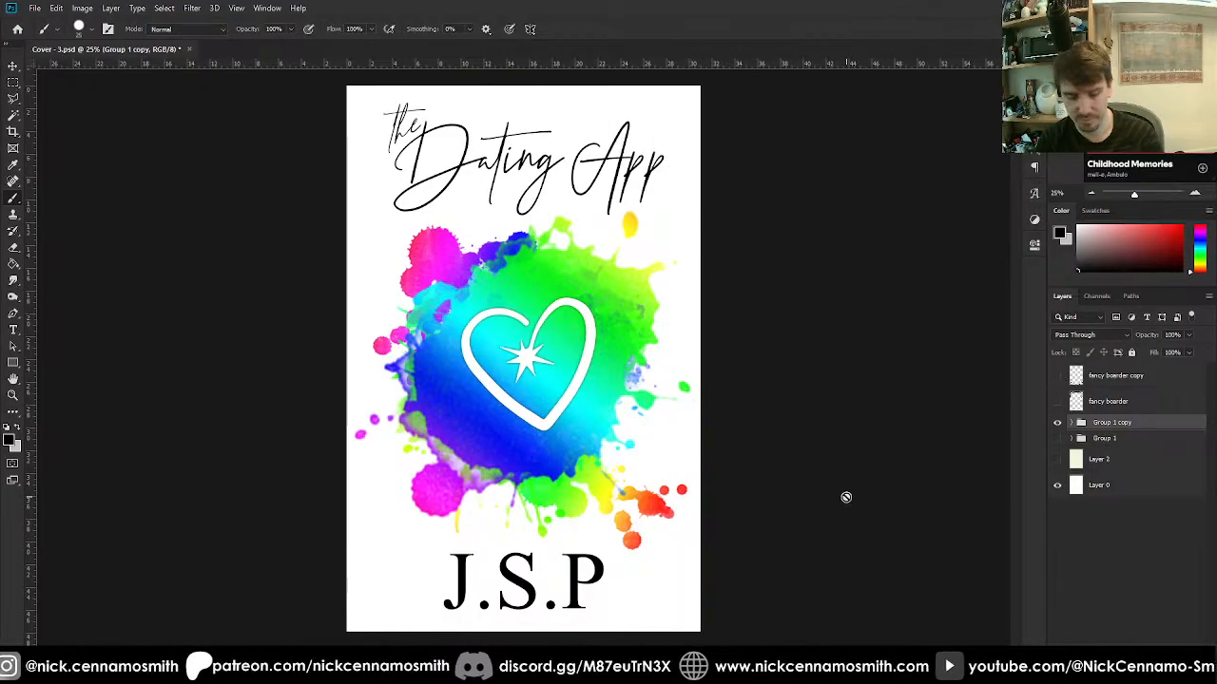
# Paste the border onto the cover as a smart object and stretch it to reach all four cover edges.
pyautogui.hotkey('ctrl', 'v')
pyautogui.click(674, 206)
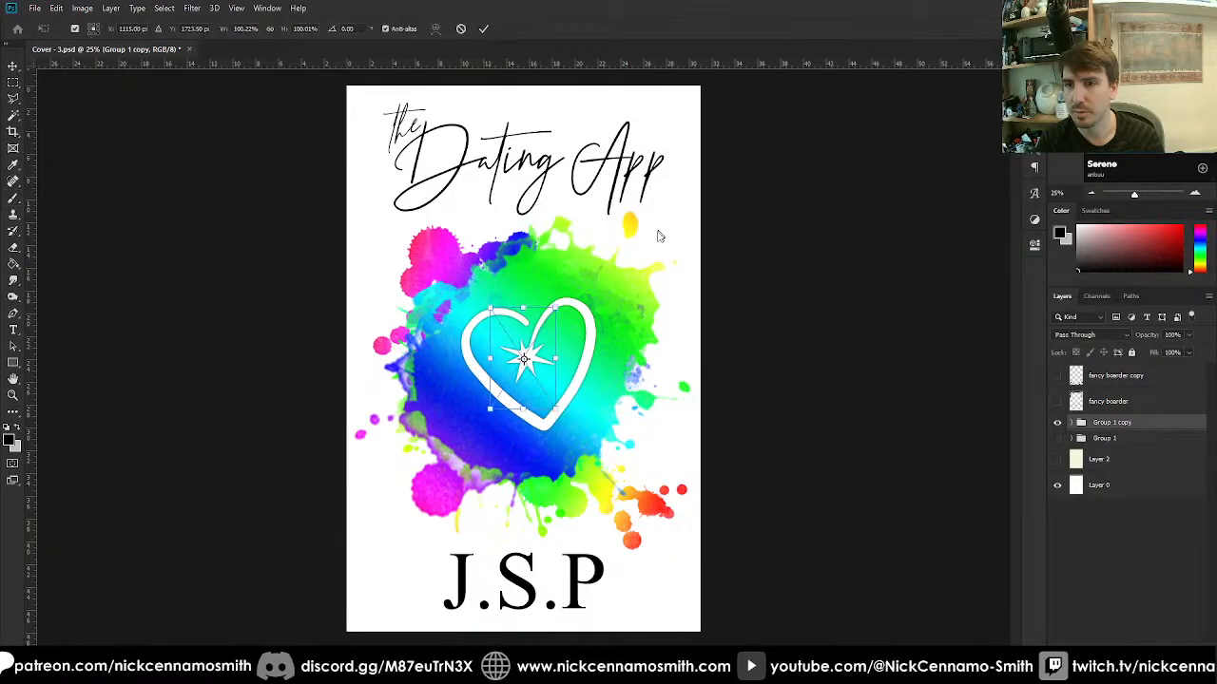
pyautogui.moveTo(559, 360); pyautogui.dragTo(702, 354)
pyautogui.press('Return')
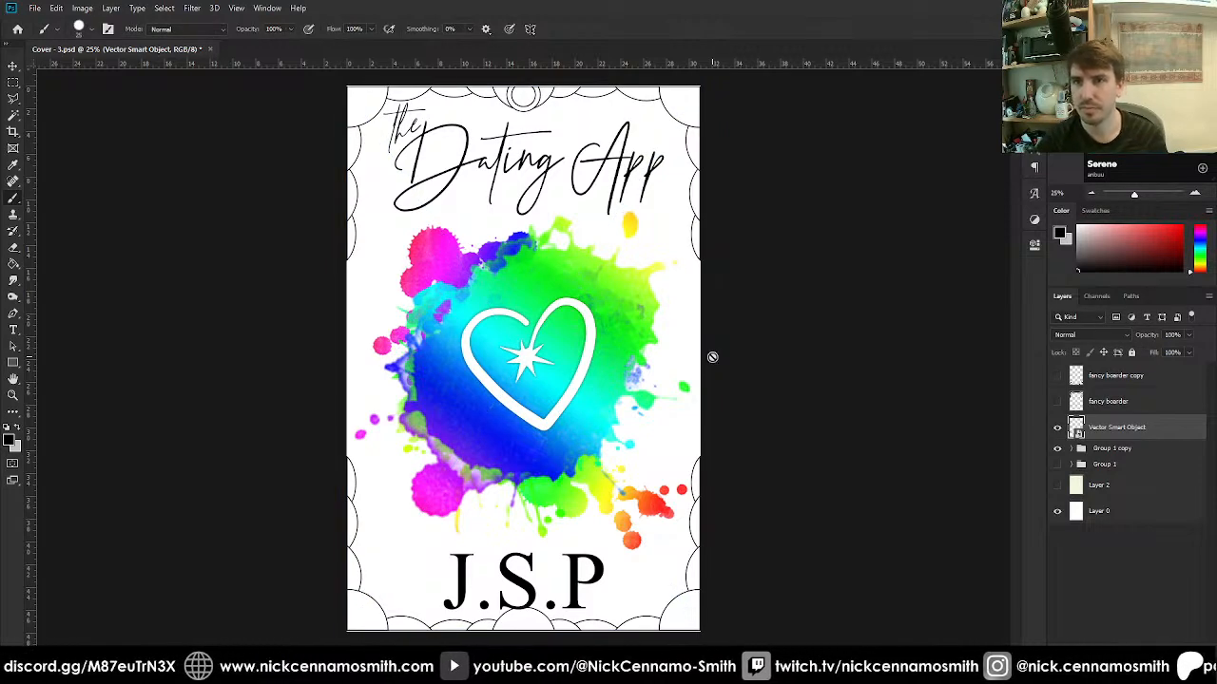
pyautogui.hotkey('ctrl', 't')
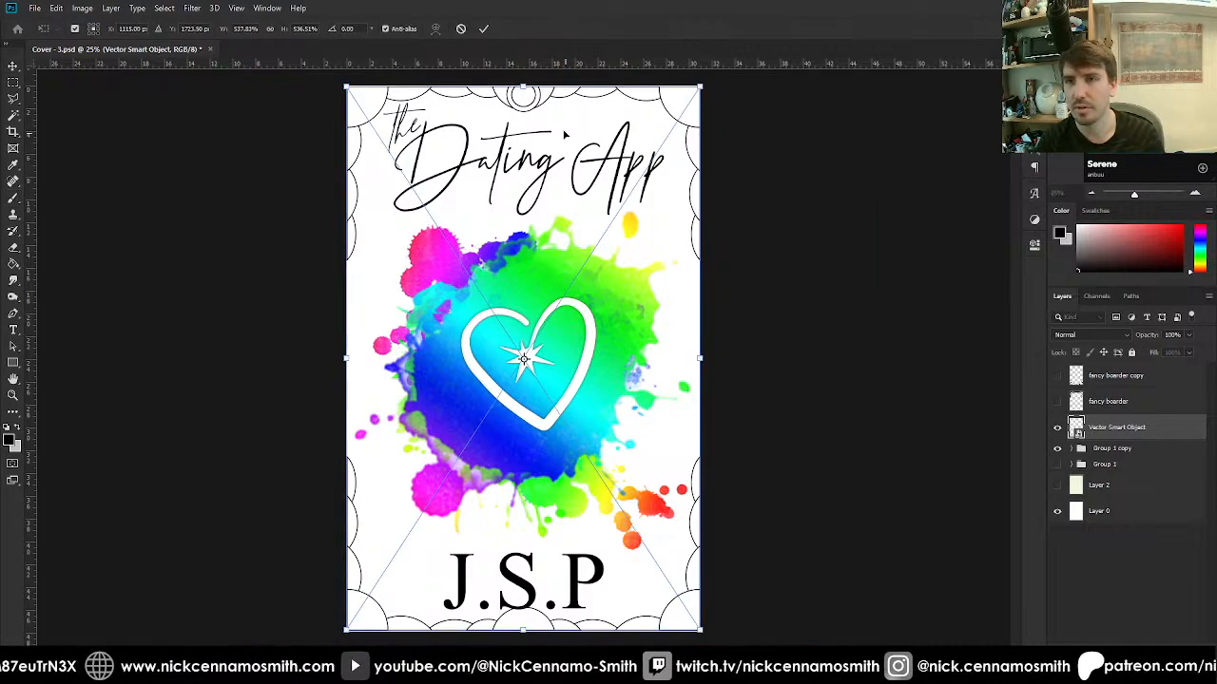
pyautogui.moveTo(524, 80); pyautogui.dragTo(524, 85)
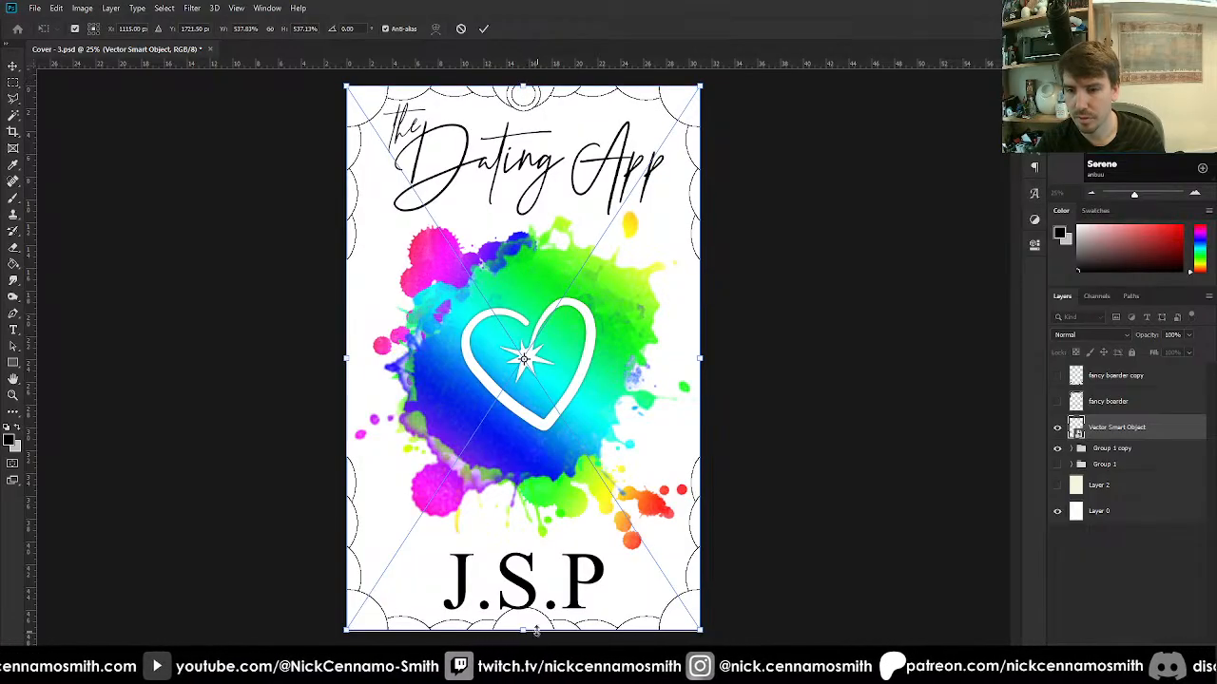
pyautogui.press('Return')
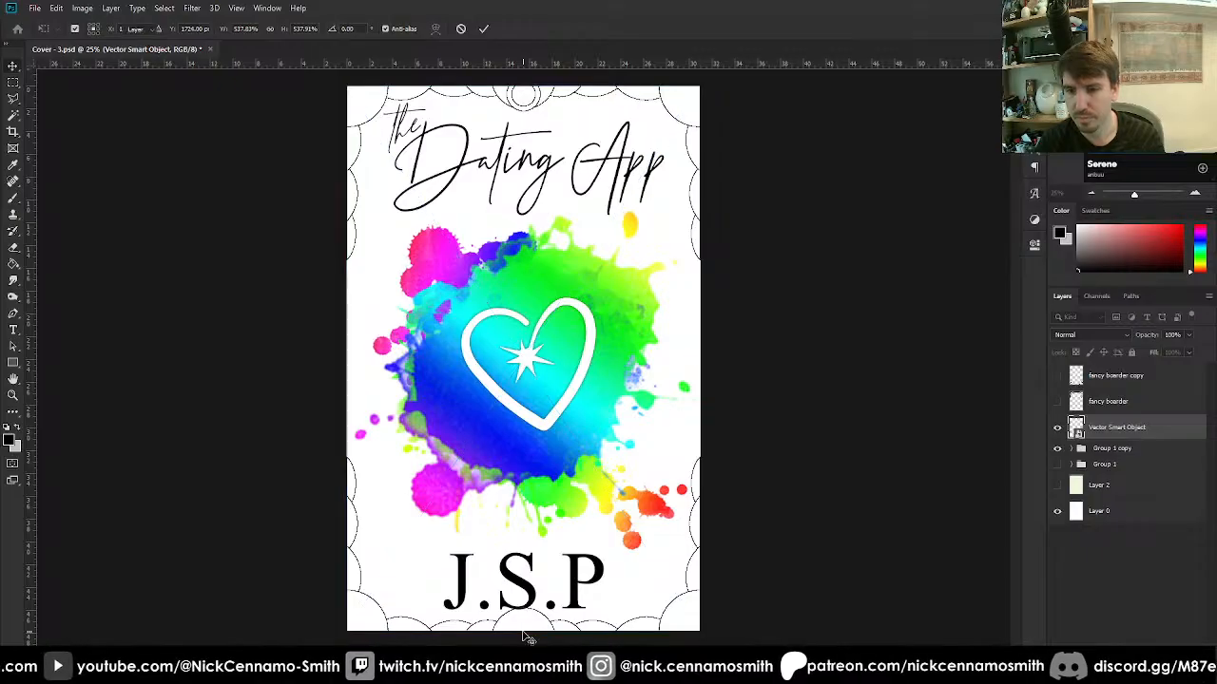
# Check the pasted border against the whole cover at reduced size and delete its smart object layer.
pyautogui.hotkey('ctrl', '-')
pyautogui.hotkey('ctrl', '-')
pyautogui.hotkey('ctrl', '-')
pyautogui.hotkey('ctrl', '+')
pyautogui.hotkey('ctrl', '+')
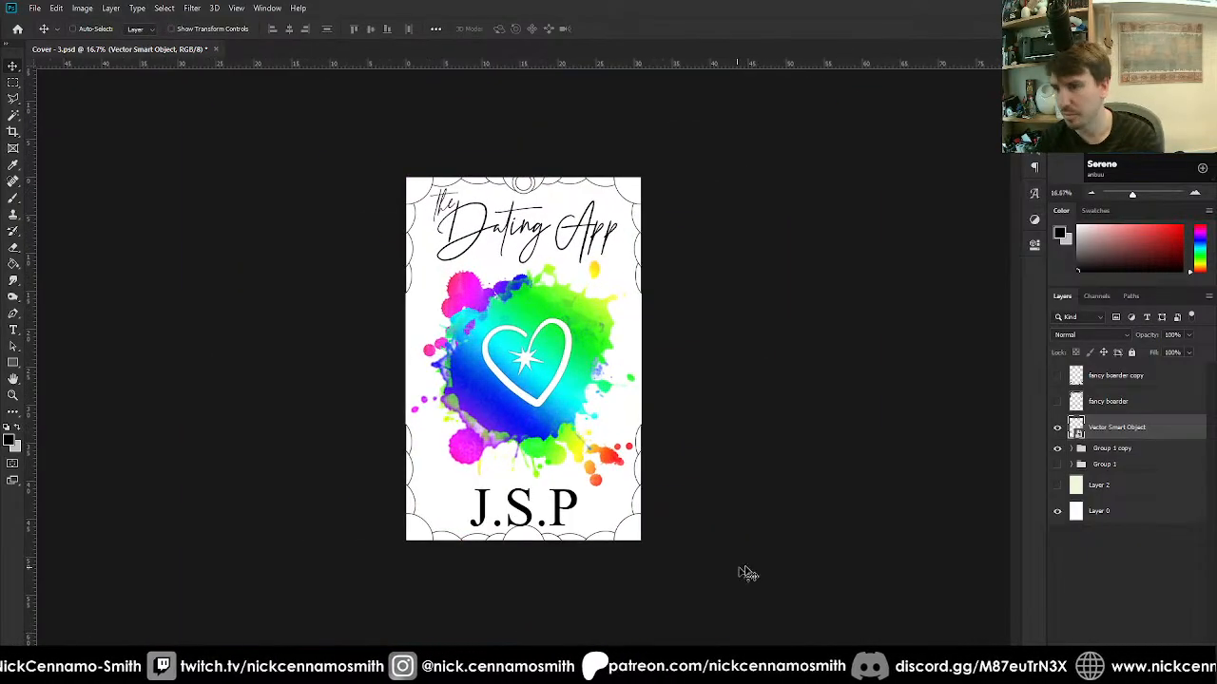
pyautogui.press('Delete')
# Compare the cover with both sketched border layers shown, hide them again and return to the Illustrator border at 100%.
pyautogui.click(1057, 376)
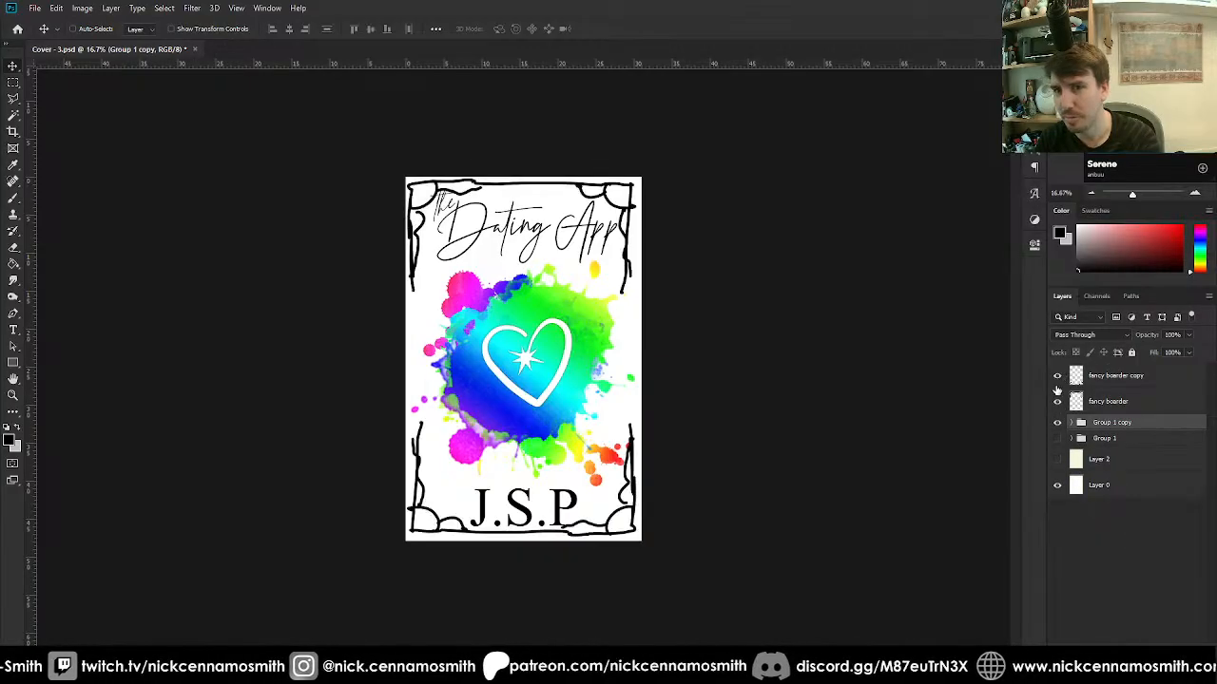
pyautogui.click(1057, 376)
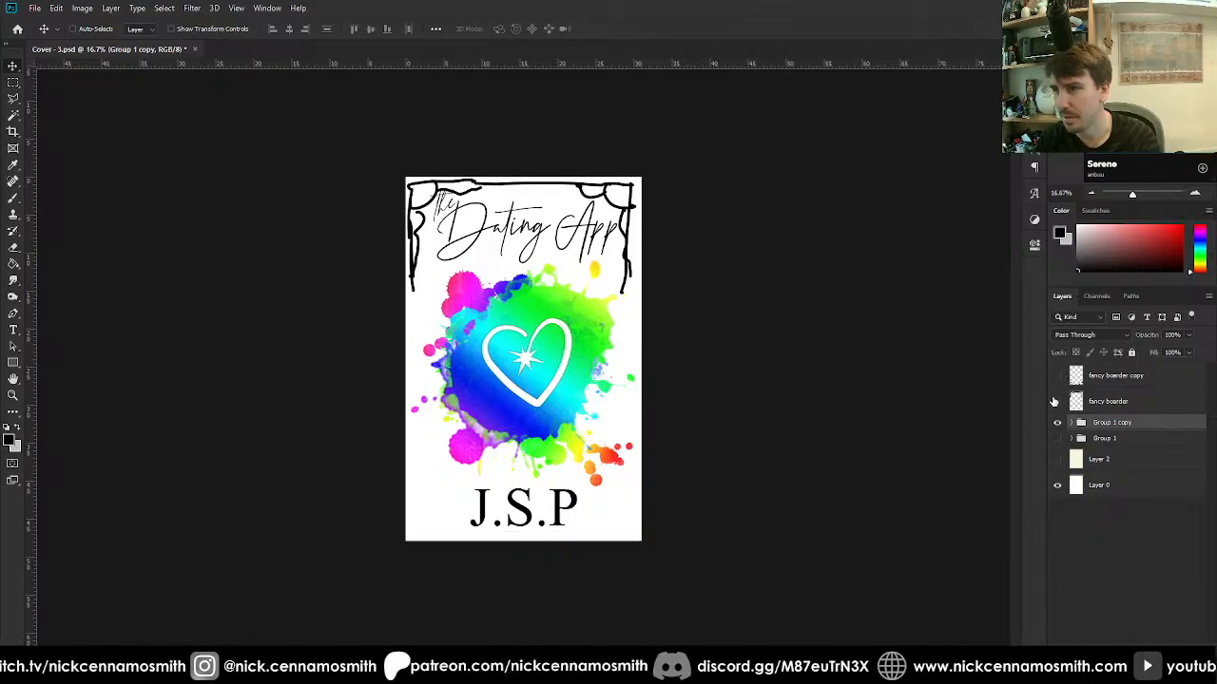
pyautogui.click(1056, 401)
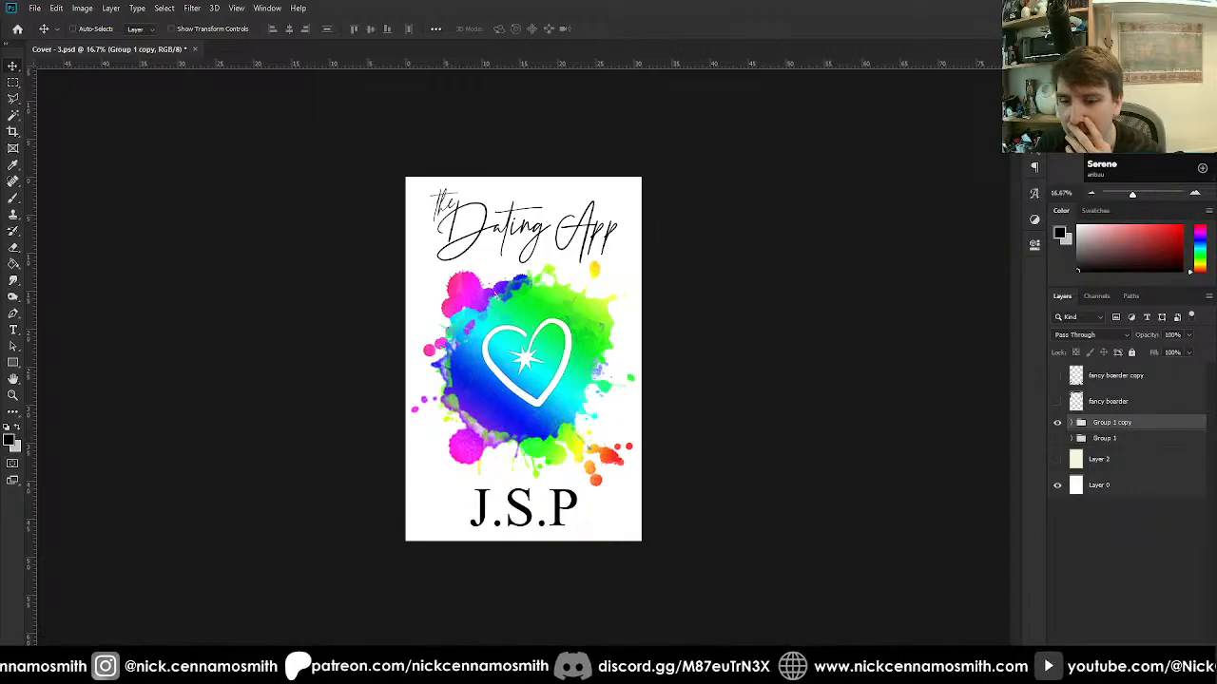
pyautogui.hotkey('alt', 'Tab')
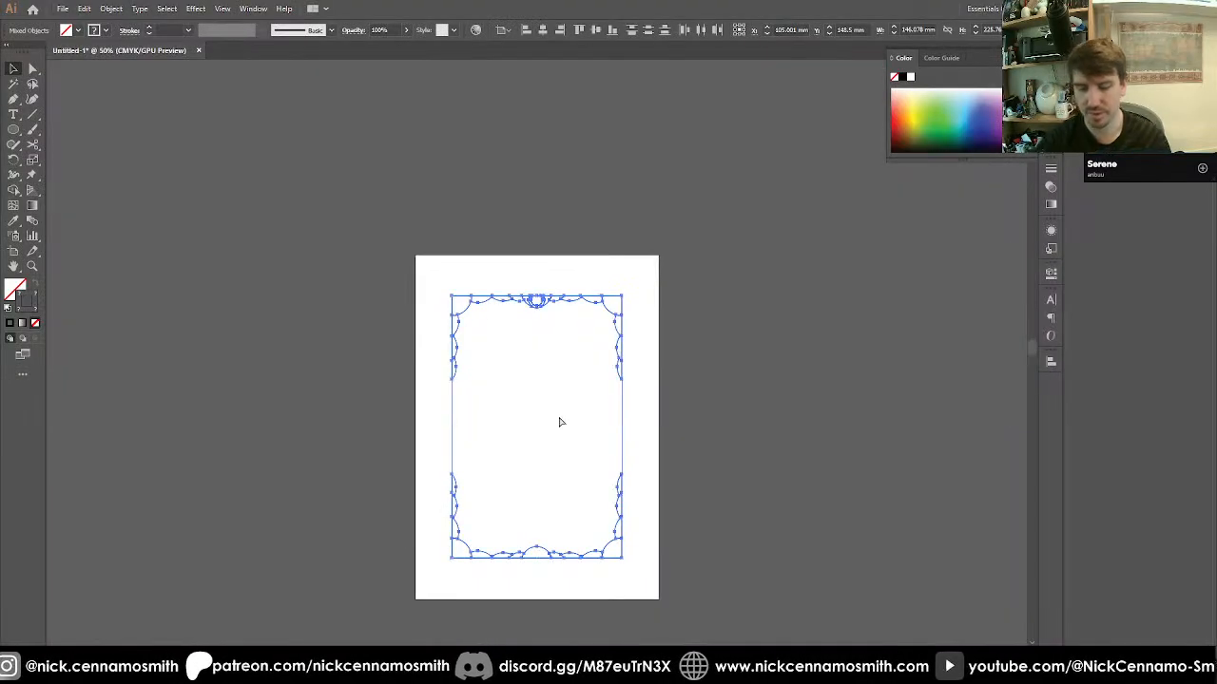
pyautogui.hotkey('ctrl', '1')
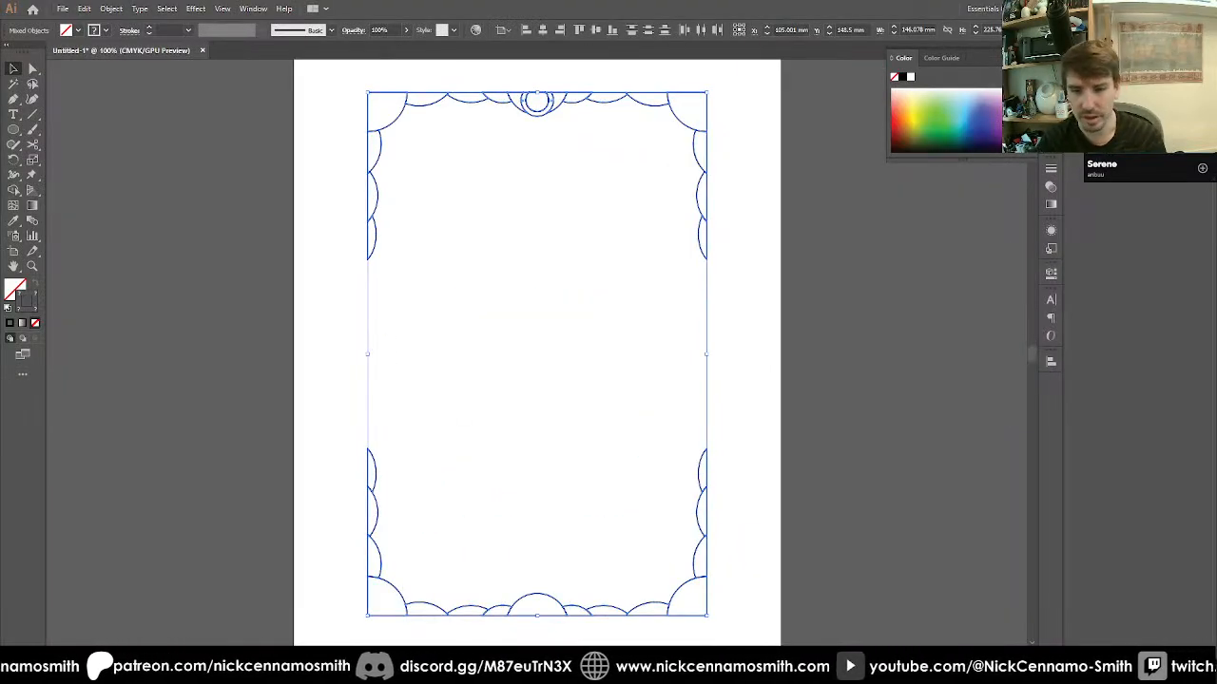
pyautogui.moveTo(261, 671)
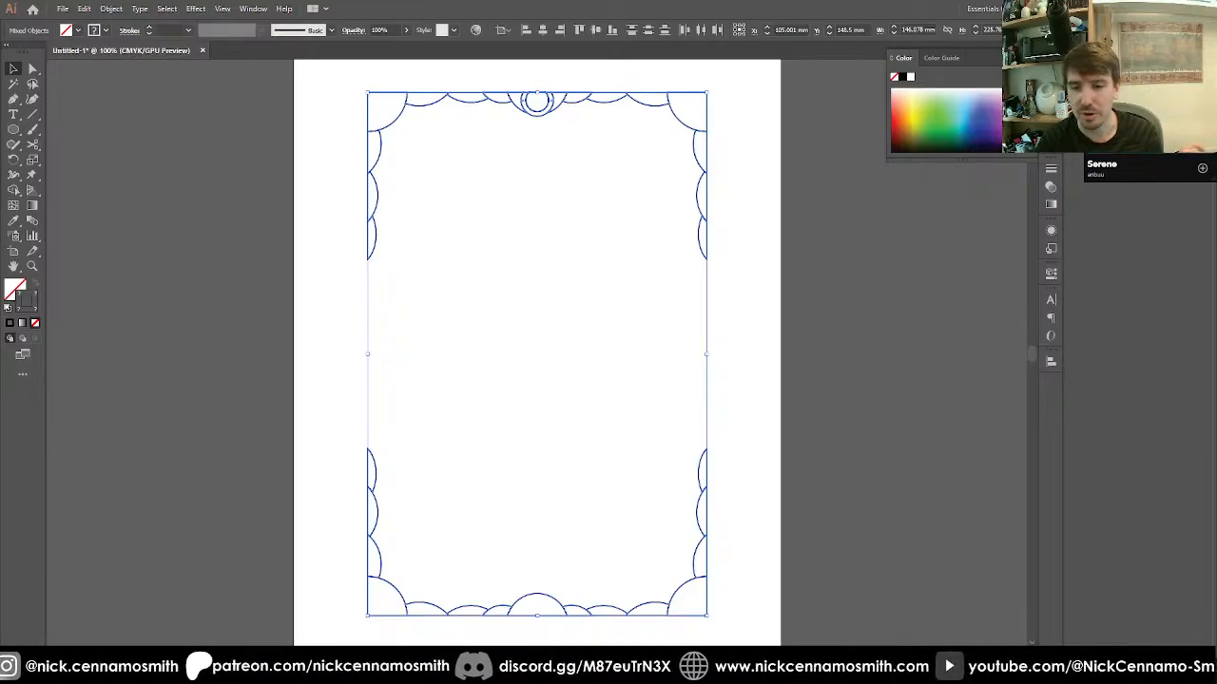
# Switch to the Photoshop cover, expand Group 1 copy and its Splatter group, and delete the rainbow Layer 1 clipped to Splat1.
pyautogui.hotkey('alt', 'Tab')
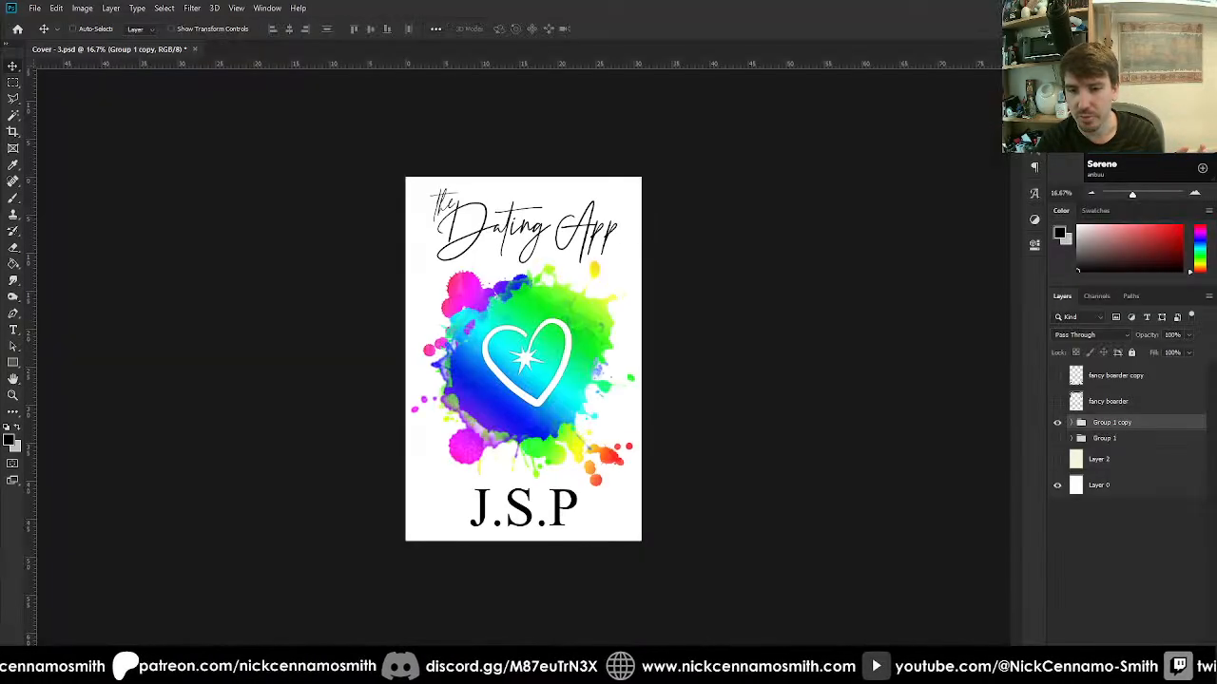
pyautogui.click(1072, 425)
pyautogui.click(1083, 480)
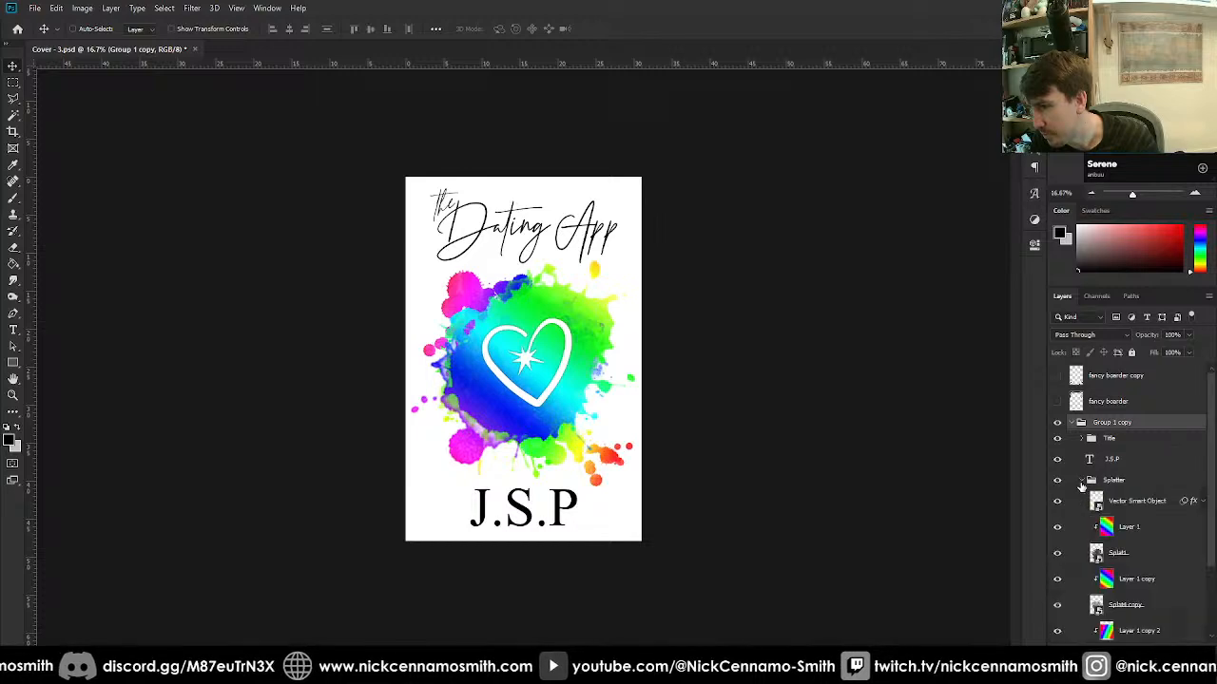
pyautogui.click(1108, 531)
pyautogui.press('Delete')
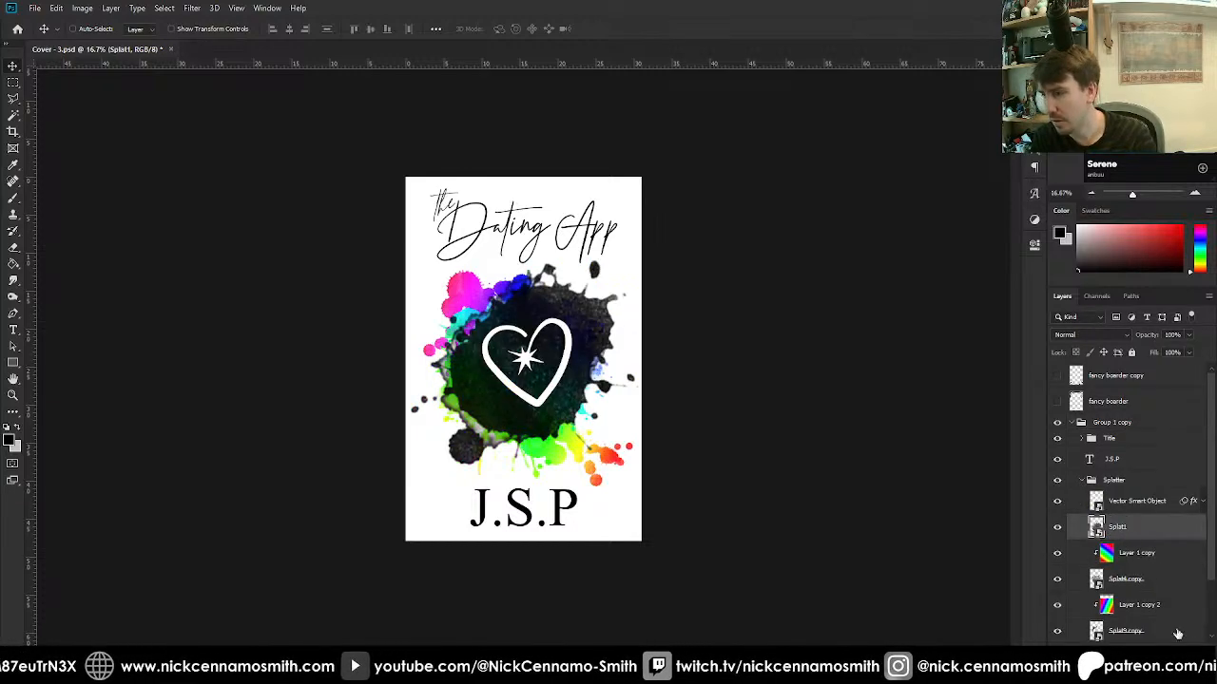
# Add a new layer above Splat1, fill it with blue-violet and clip it to the splat.
pyautogui.hotkey('ctrl', 'shift', 'alt', 'n')
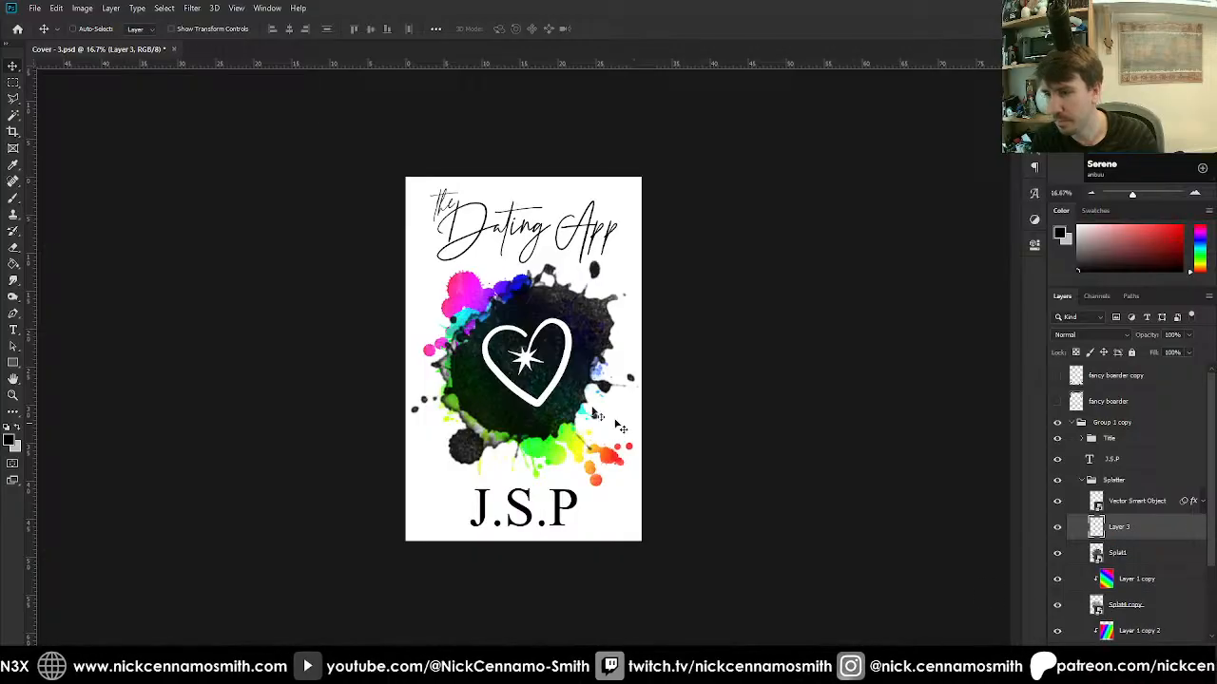
pyautogui.click(1201, 243)
pyautogui.click(1153, 225)
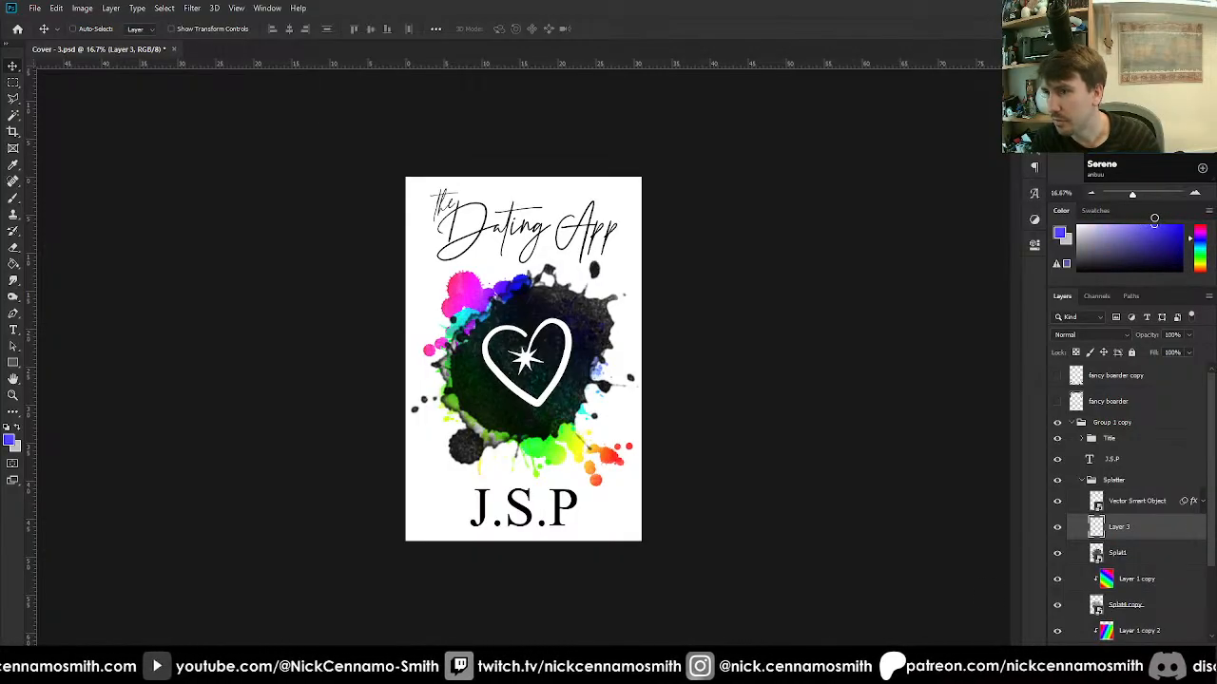
pyautogui.press('g')
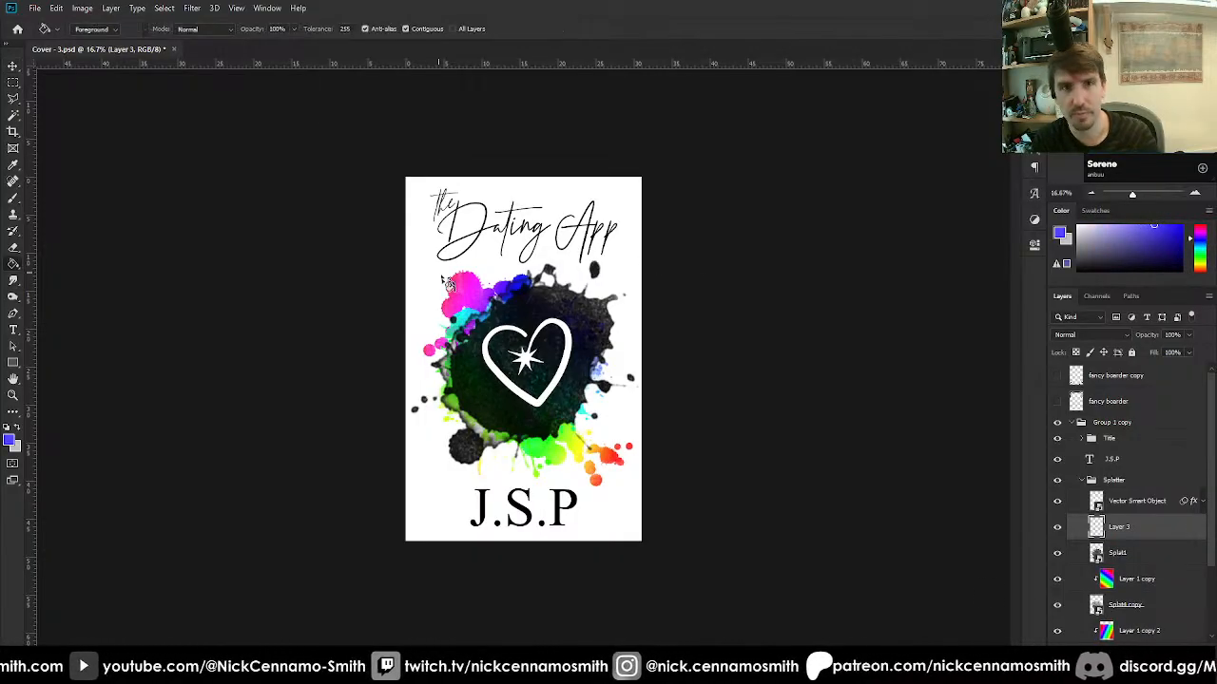
pyautogui.click(523, 344)
pyautogui.keyDown('alt'); pyautogui.click(1121, 539); pyautogui.keyUp('alt')
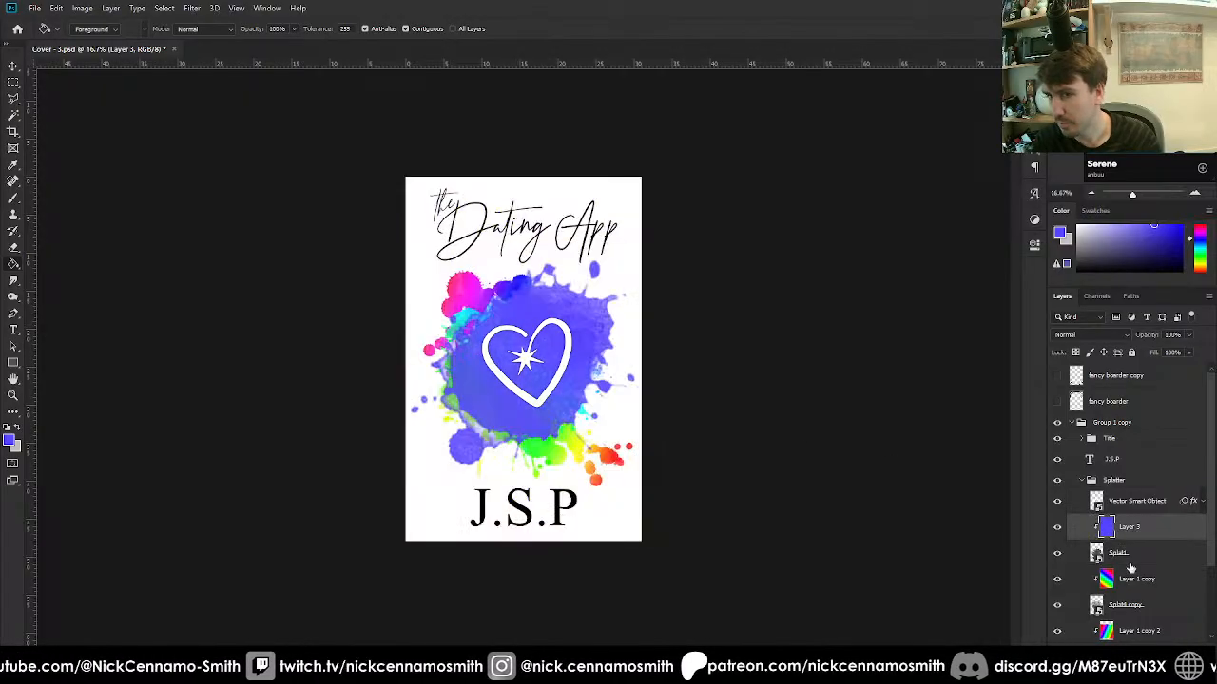
# Choose a bright green and try filling the rainbow Layer 1 copy with it, turning off Contiguous and checking the cover without Splat1.
pyautogui.click(1136, 579)
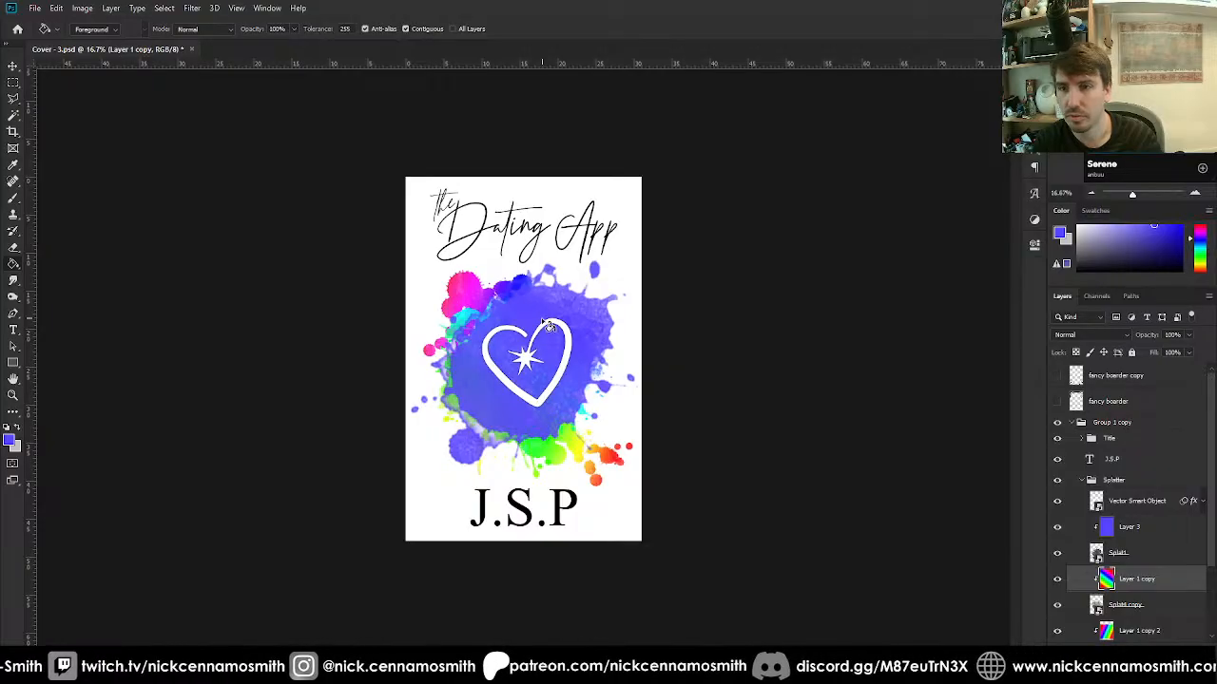
pyautogui.moveTo(1203, 265); pyautogui.dragTo(1201, 253)
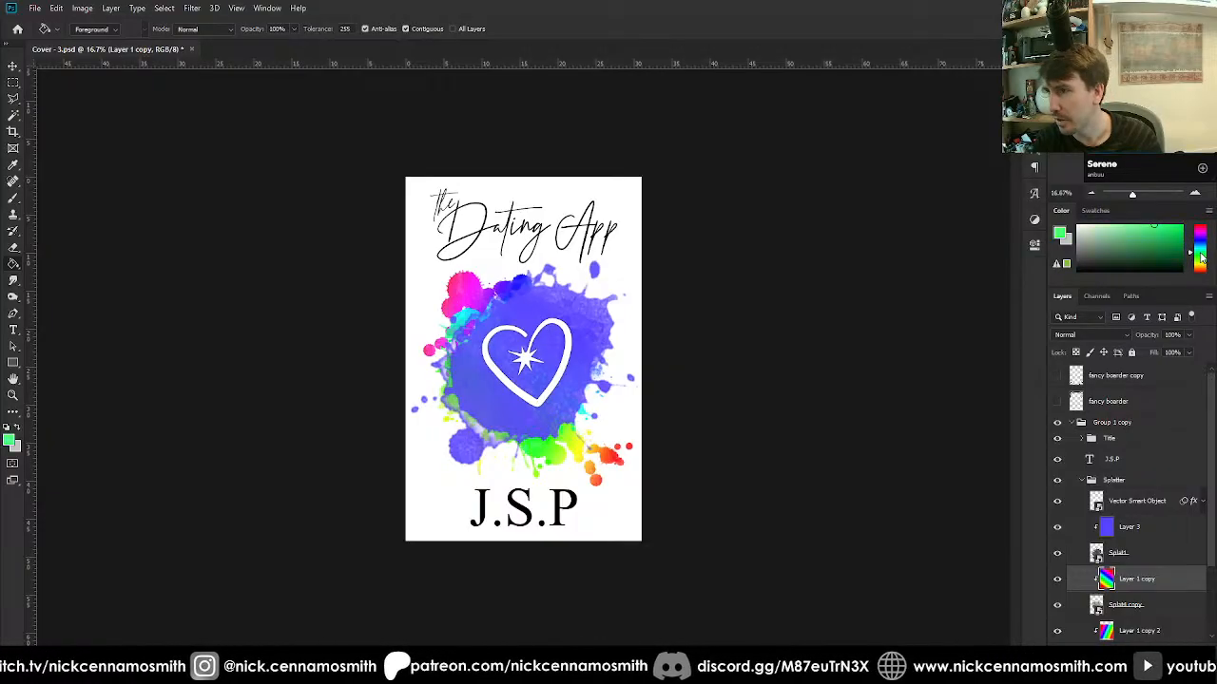
pyautogui.click(590, 379)
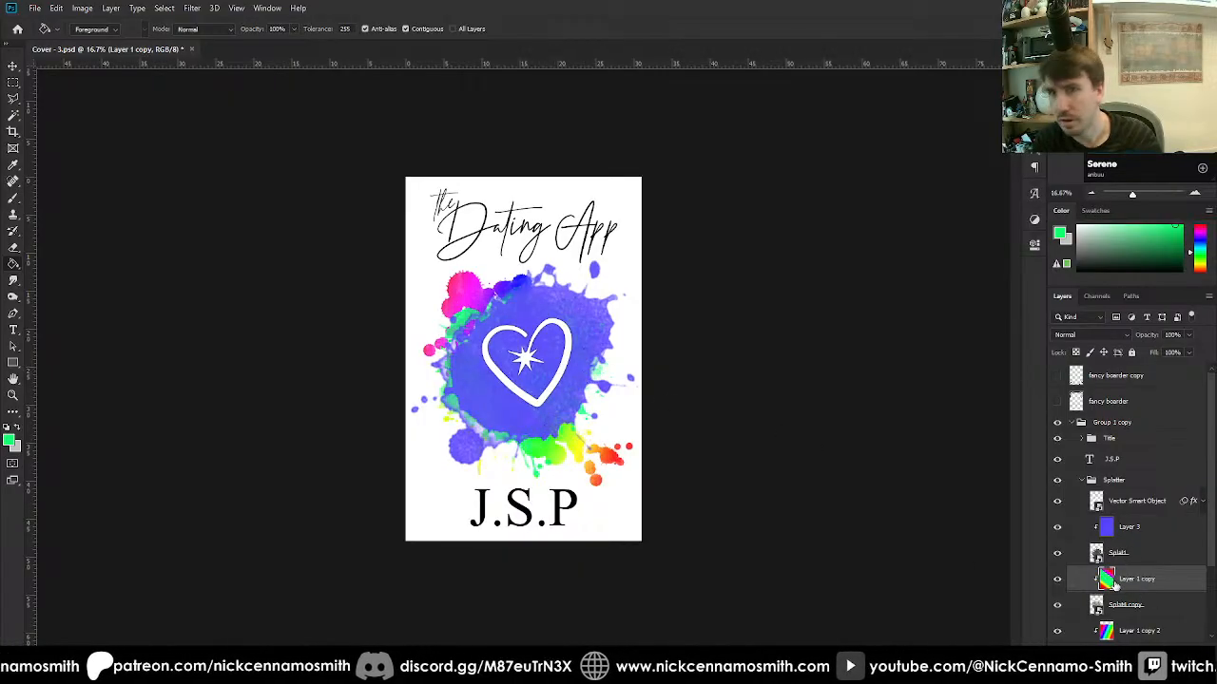
pyautogui.click(406, 29)
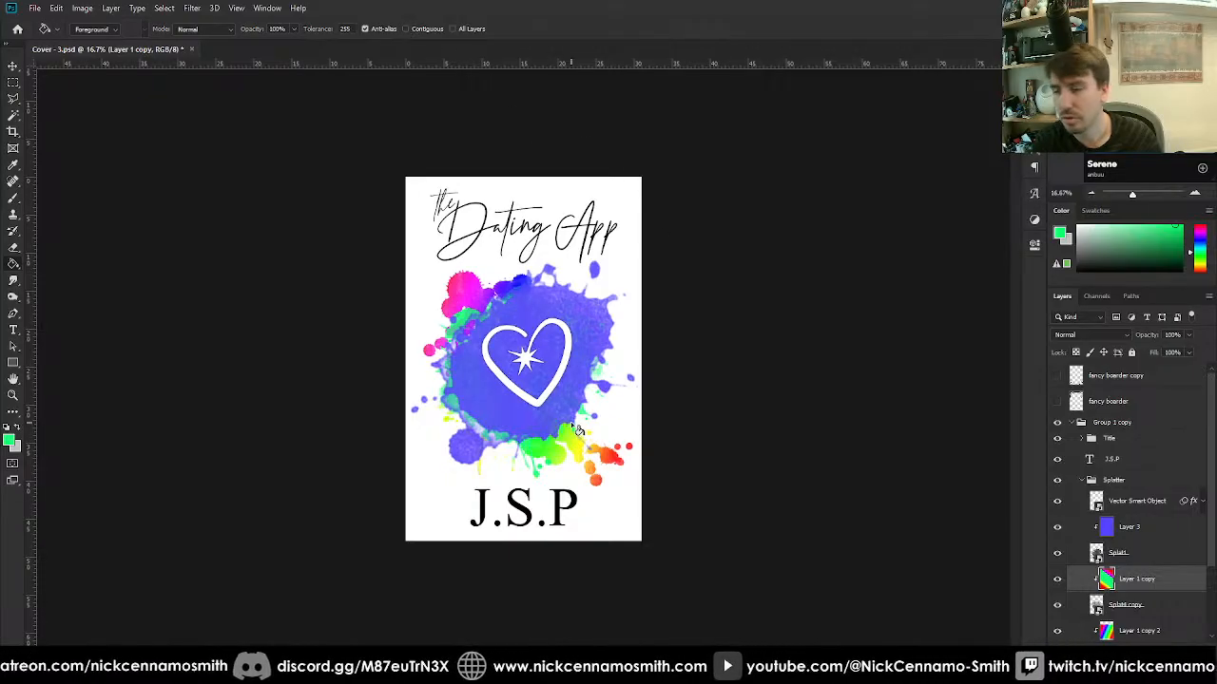
pyautogui.click(1057, 553)
pyautogui.click(1057, 553)
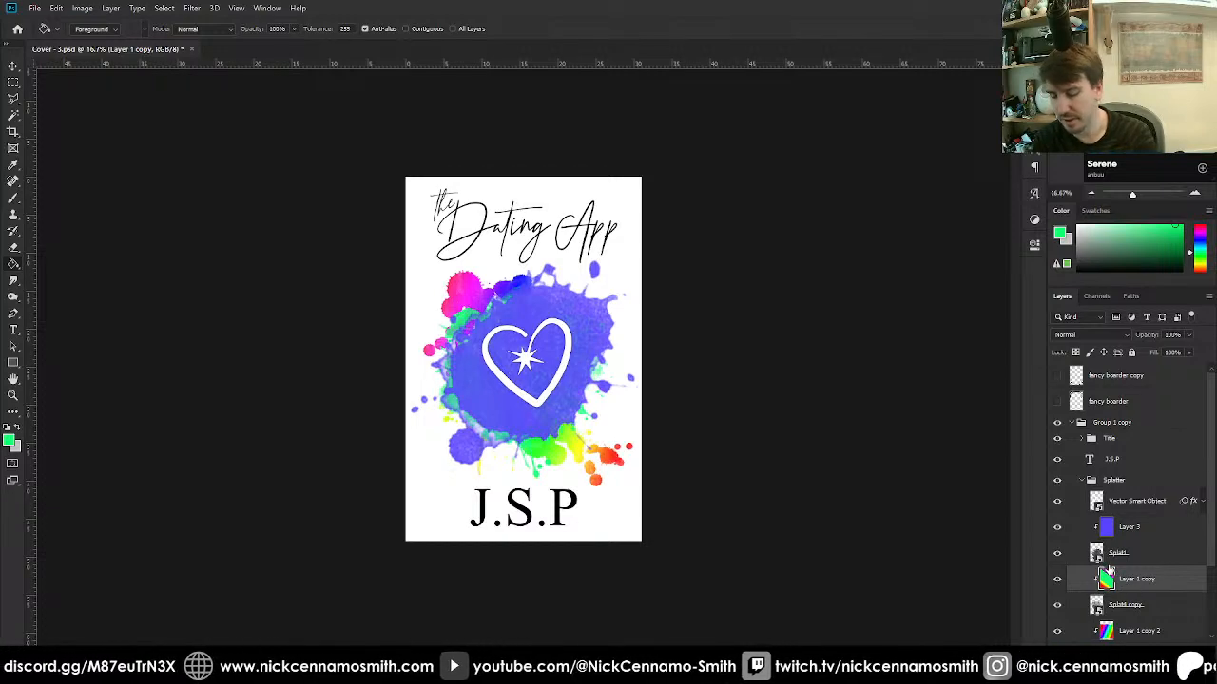
# Replace the rainbow Layer 1 copy with a new bright green layer clipped to the splat copy beneath it.
pyautogui.press('Delete')
pyautogui.click(1168, 653)
pyautogui.keyDown('alt'); pyautogui.click(1138, 590); pyautogui.keyUp('alt')
pyautogui.click(589, 377)
# Replace the rainbow Layer 1 copy 2 with a new lime-green layer clipped to Splat9 copy.
pyautogui.click(1138, 630)
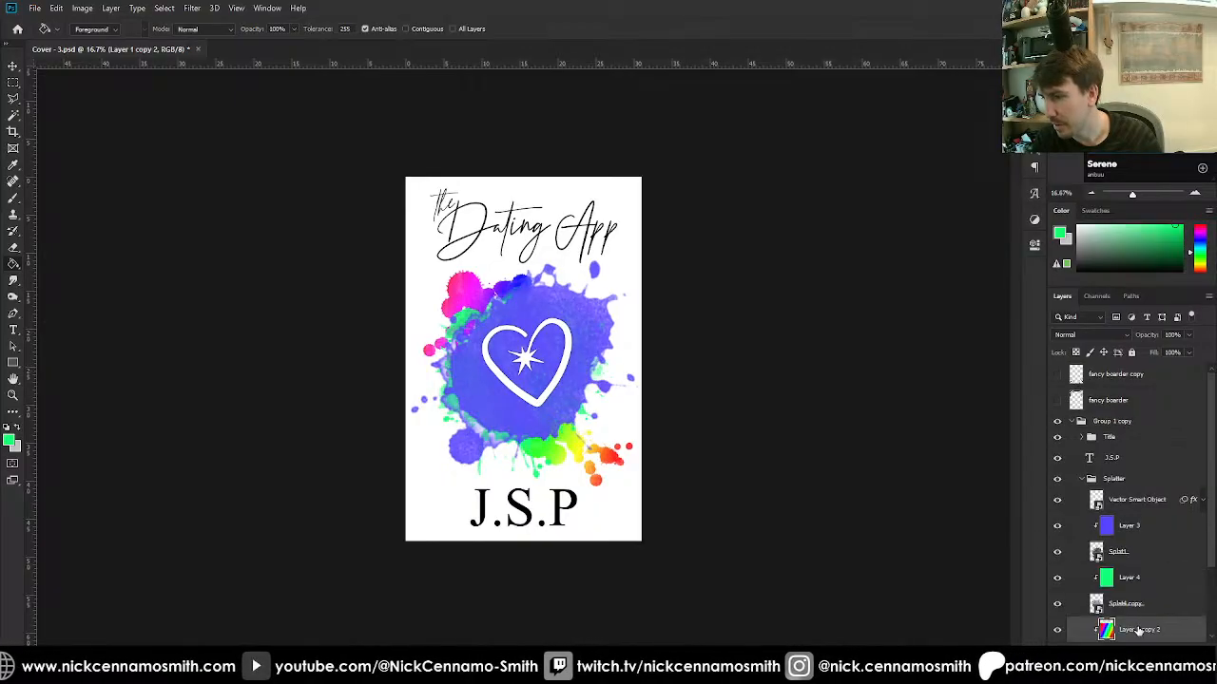
pyautogui.scroll(-2, 1131, 571)
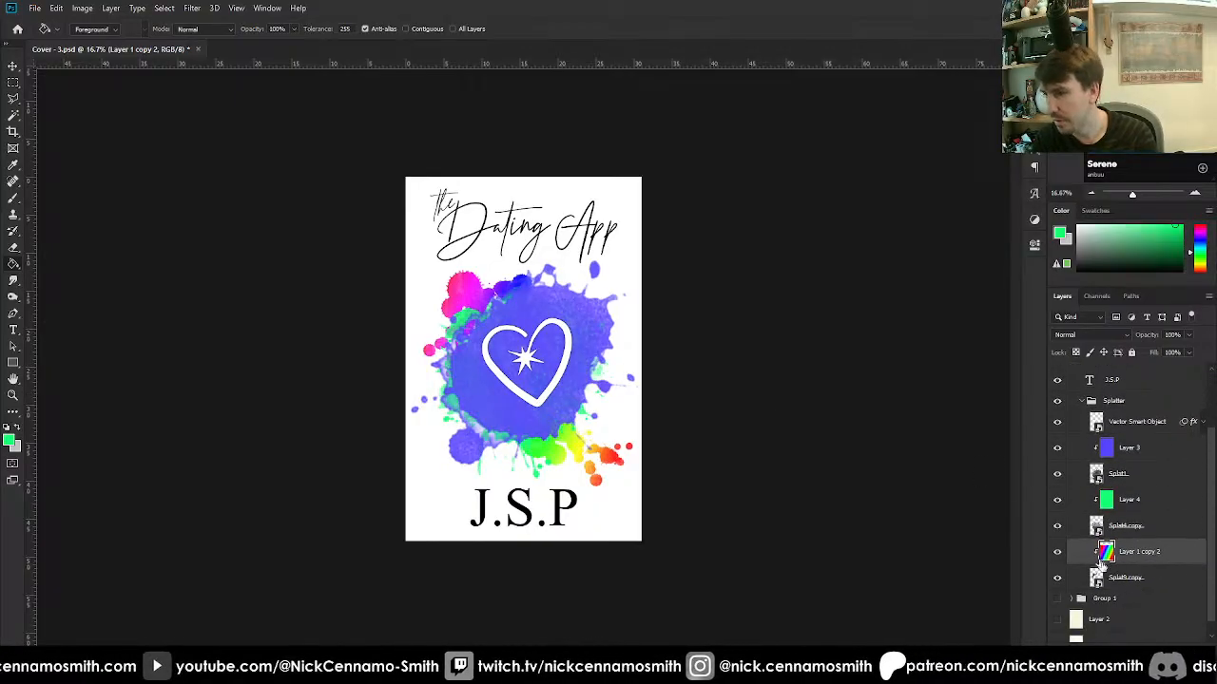
pyautogui.press('Delete')
pyautogui.click(1168, 653)
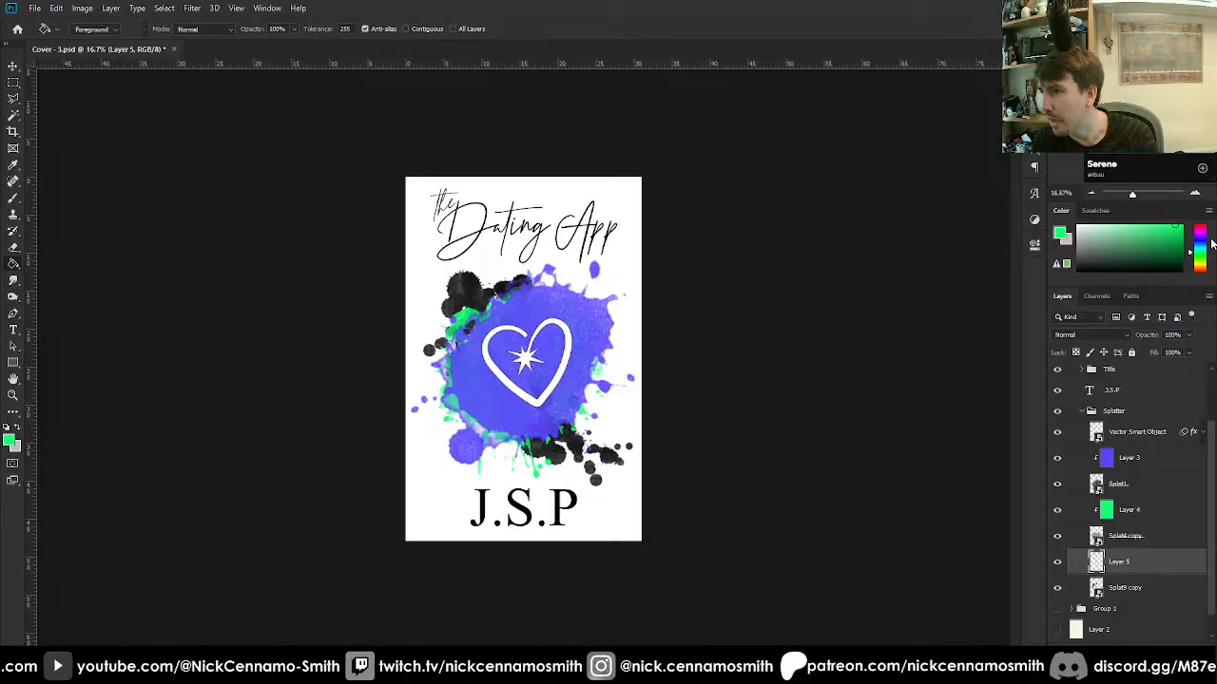
pyautogui.click(1200, 266)
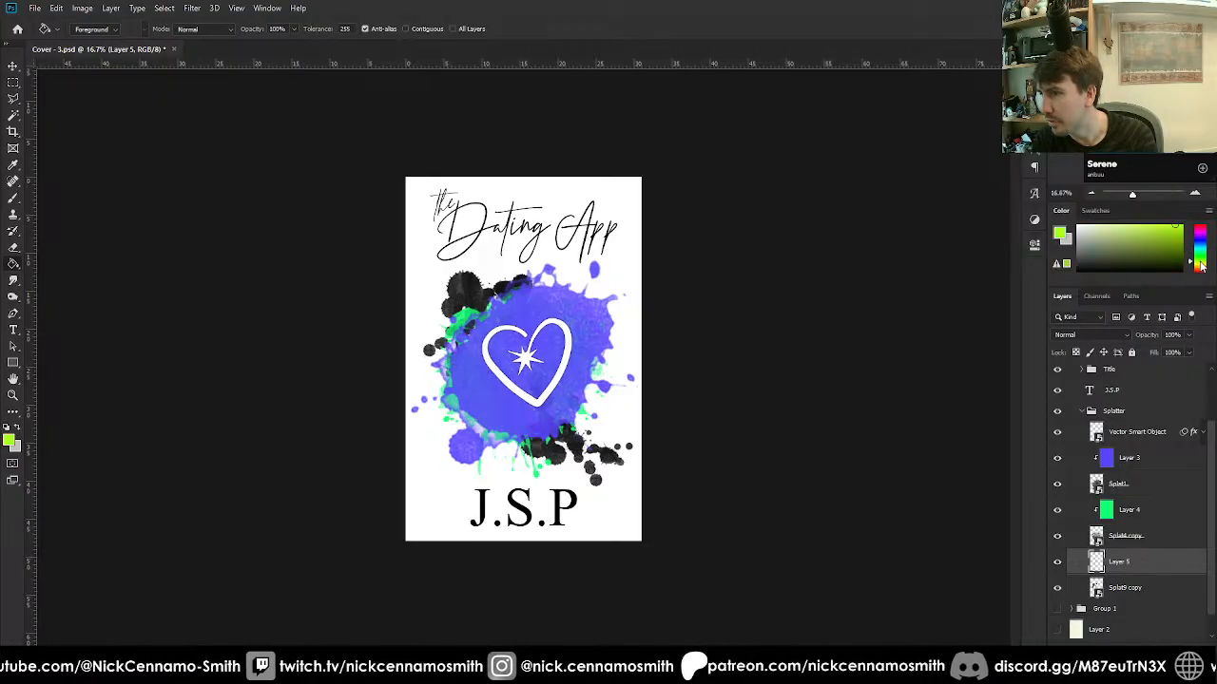
pyautogui.click(591, 352)
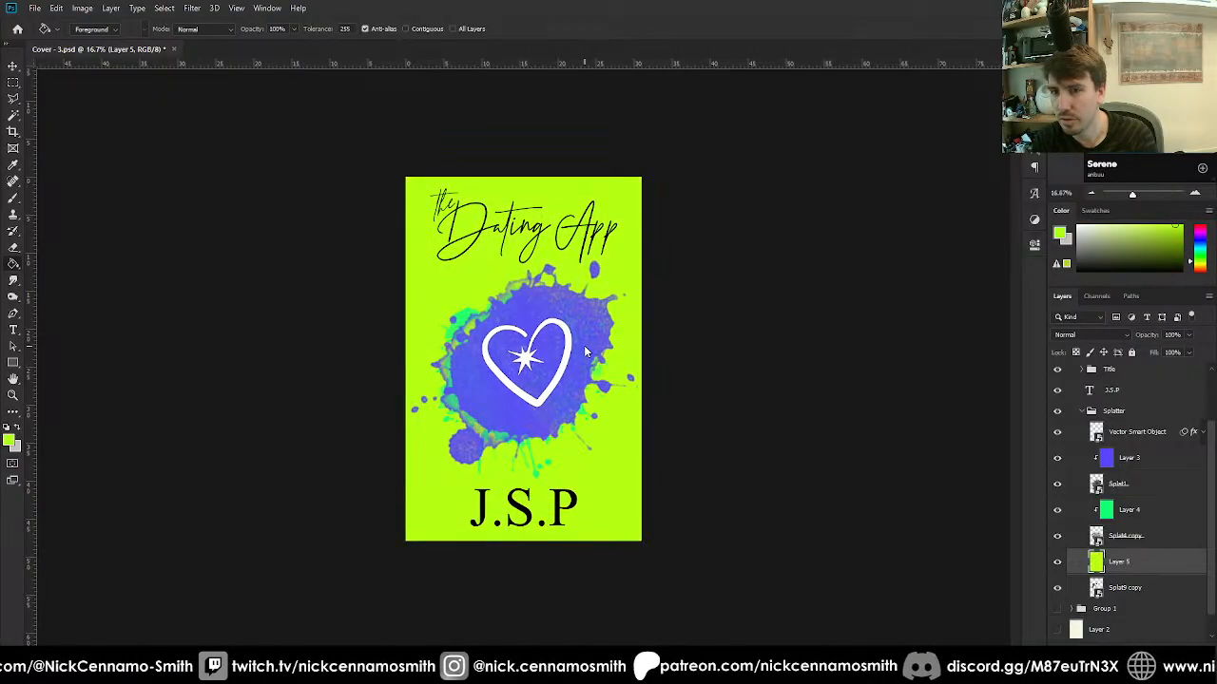
pyautogui.keyDown('alt'); pyautogui.click(1134, 576); pyautogui.keyUp('alt')
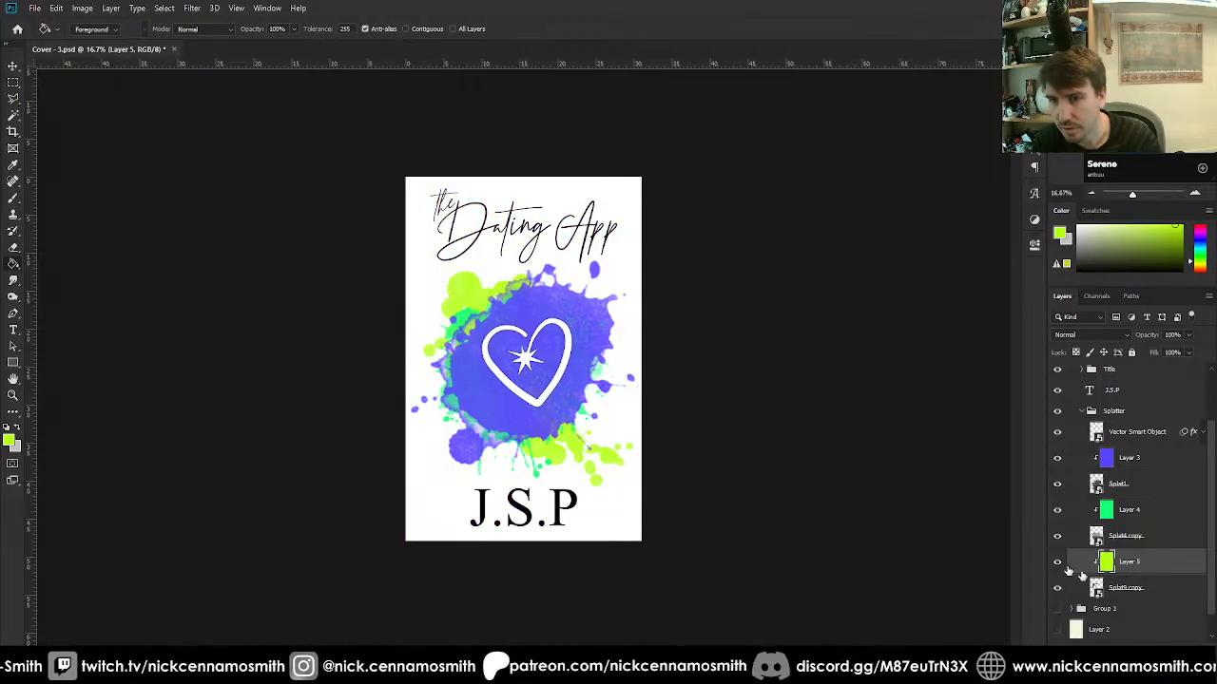
# Show the cream background Layer 2 and fill it with medium pink.
pyautogui.scroll(-1, 1128, 619)
pyautogui.click(1125, 605)
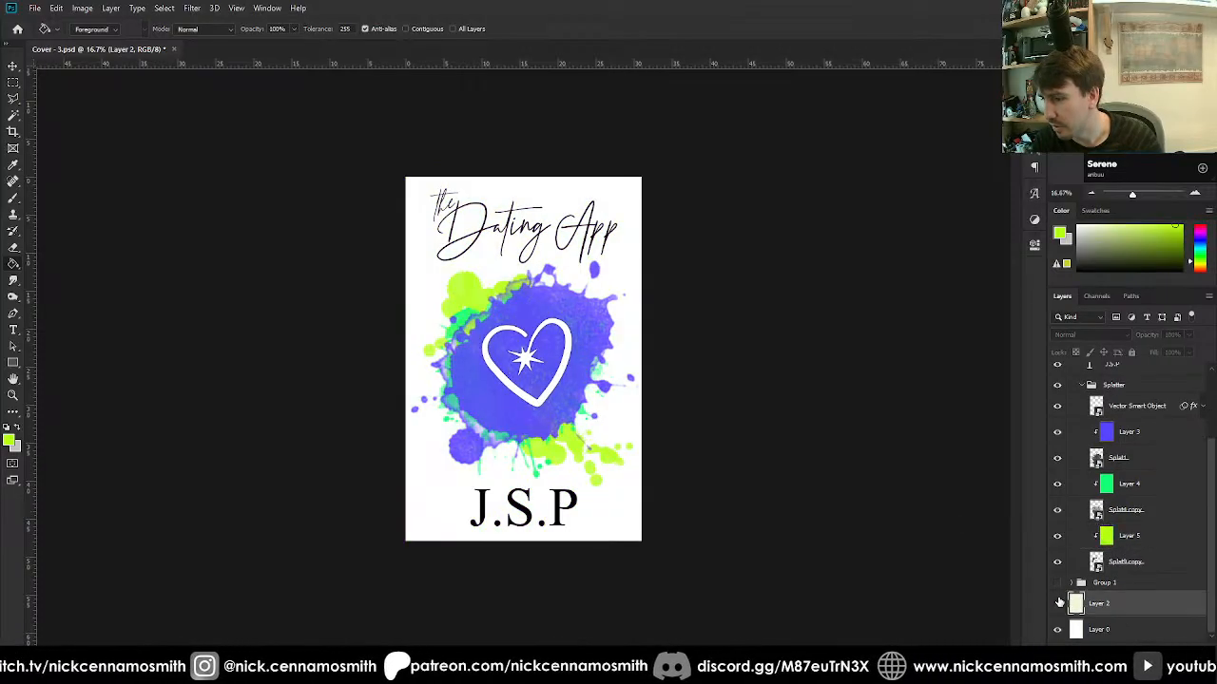
pyautogui.click(1057, 604)
pyautogui.click(1201, 236)
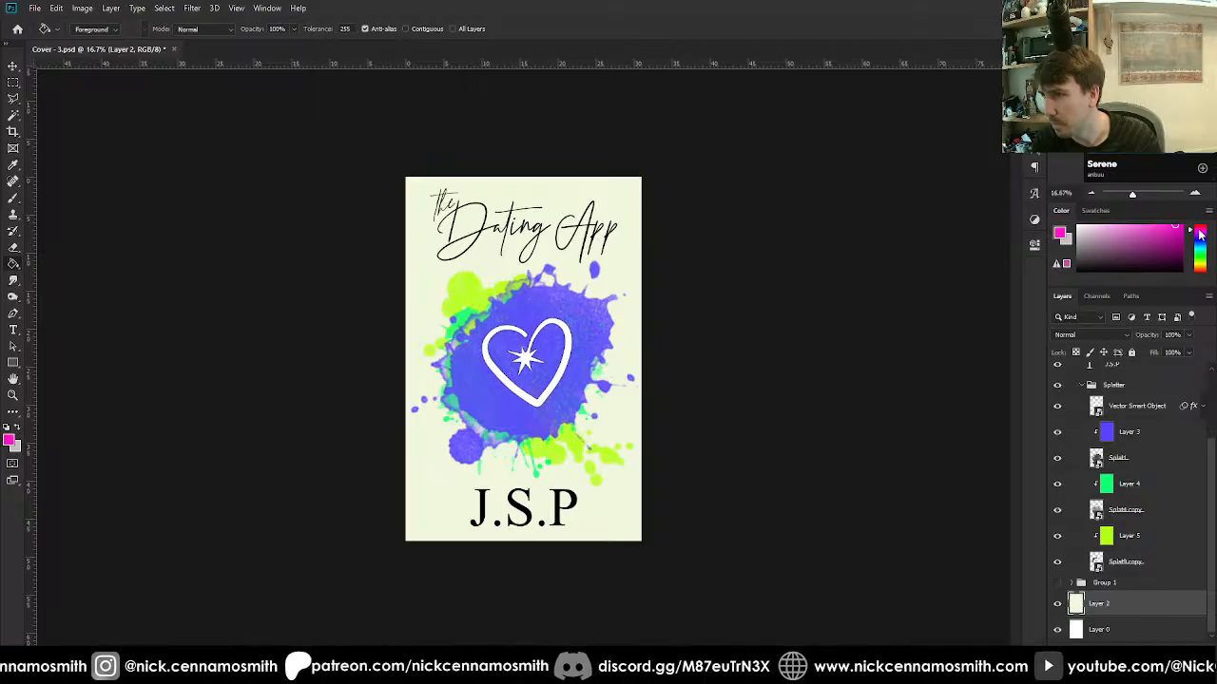
pyautogui.click(1134, 229)
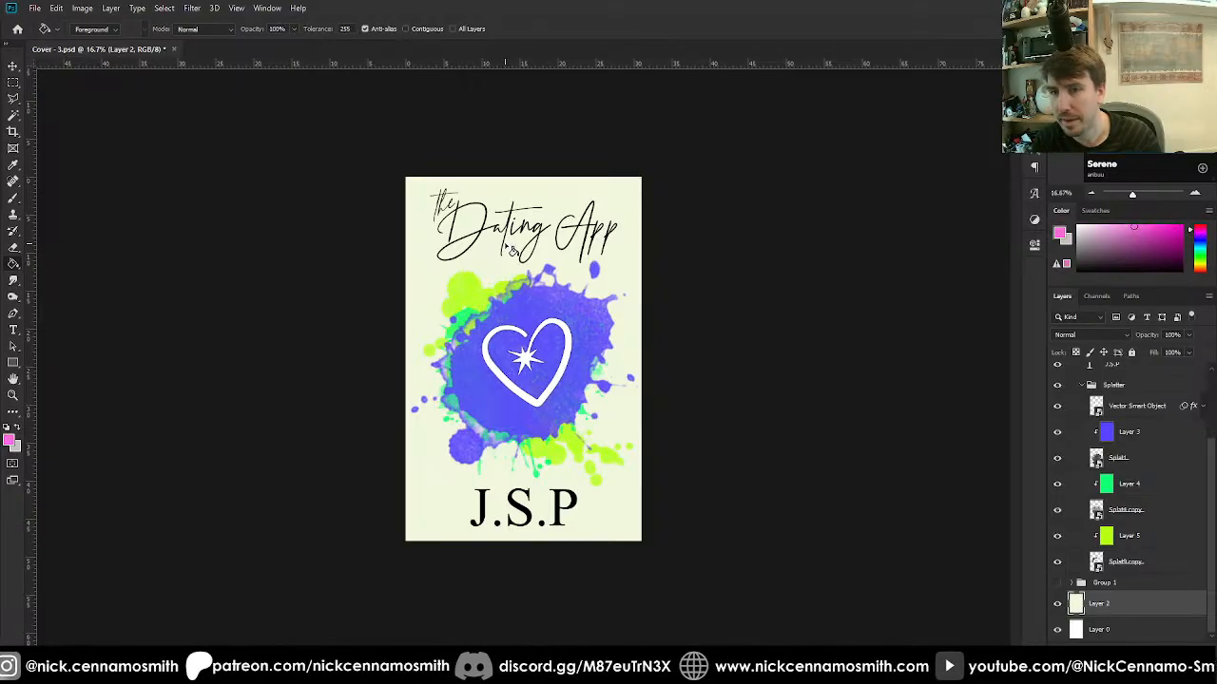
pyautogui.click(514, 253)
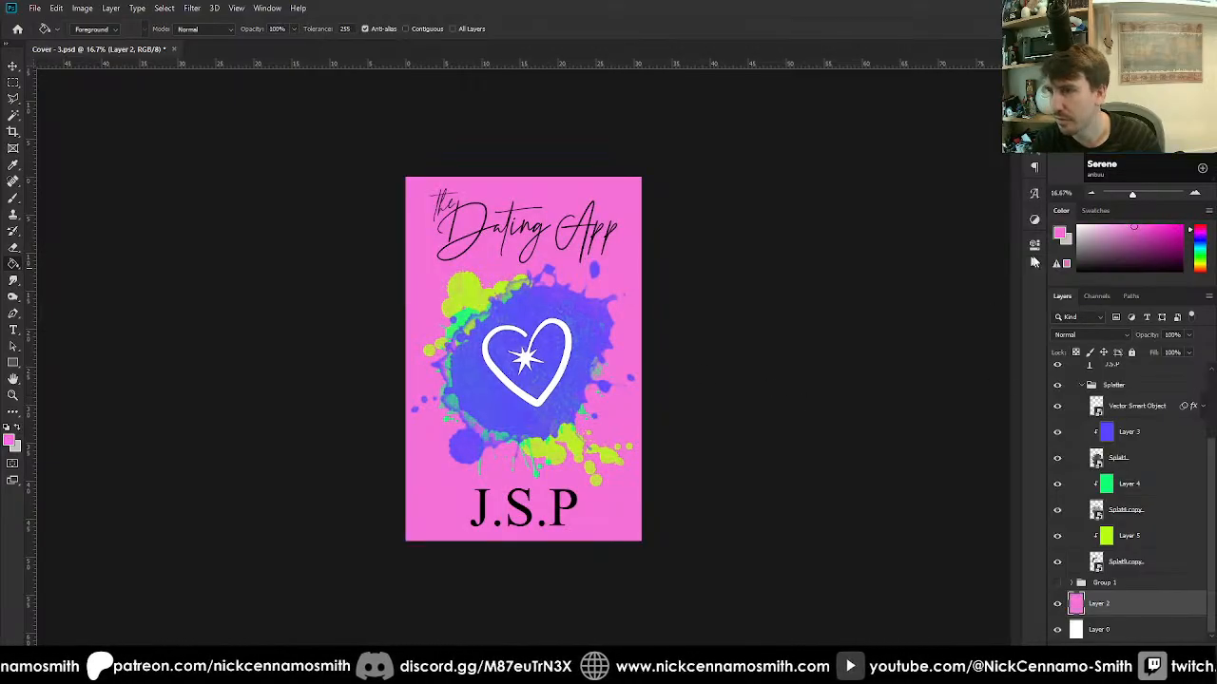
# Try pale pink, light pink, dusky mauve and bright pink as fills for the background Layer 2.
pyautogui.click(1100, 226)
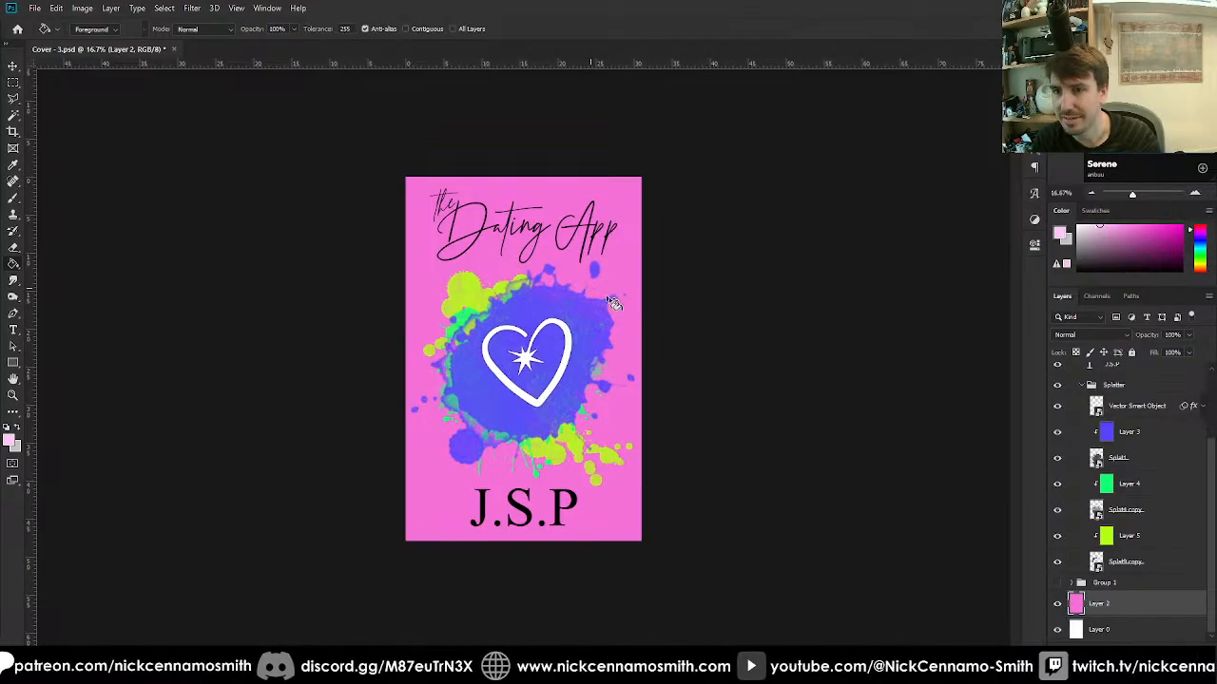
pyautogui.click(593, 295)
pyautogui.click(1111, 228)
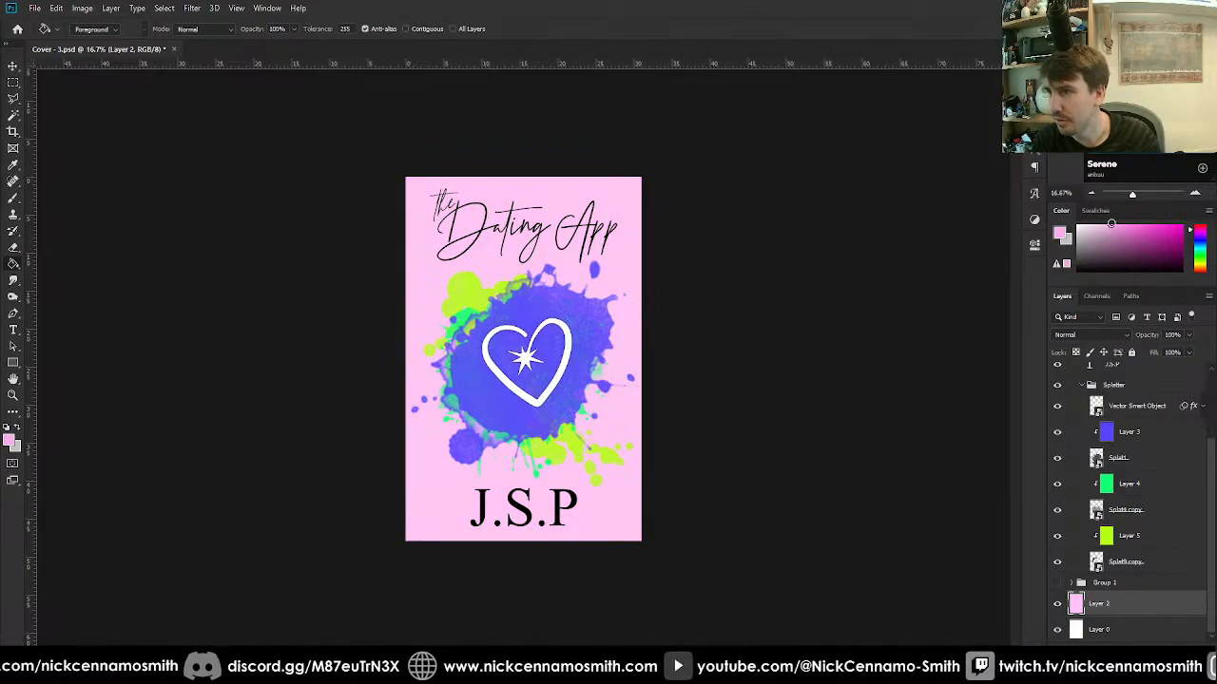
pyautogui.click(589, 279)
pyautogui.click(1113, 239)
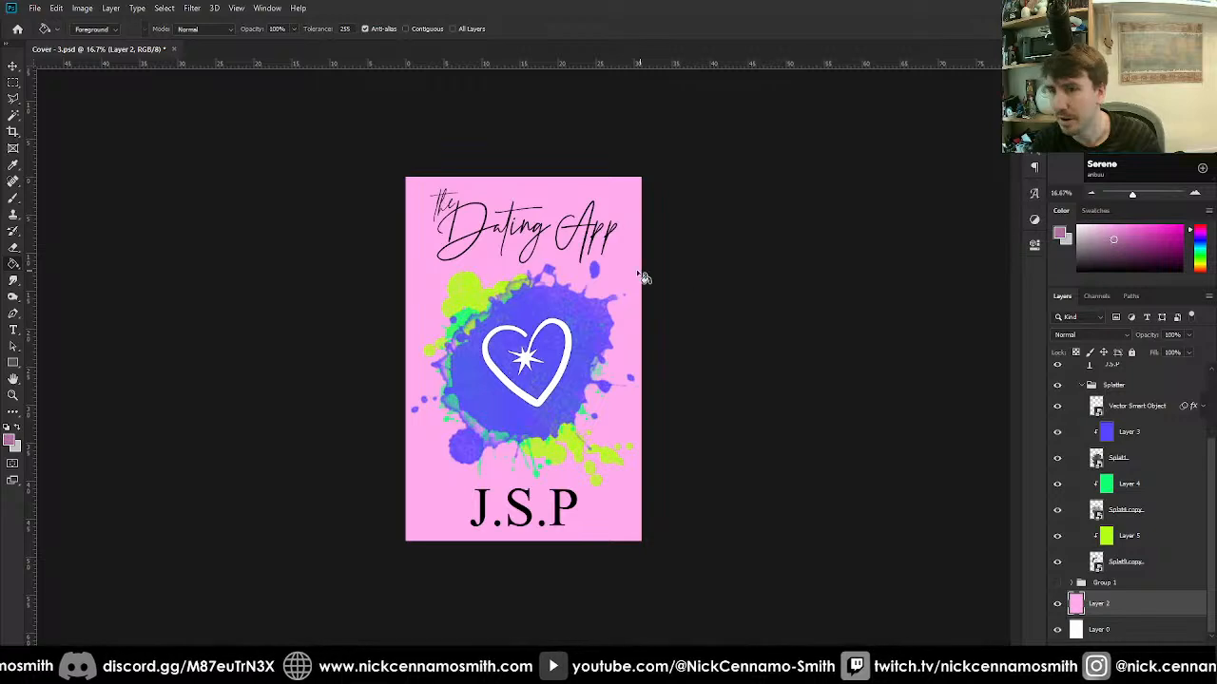
pyautogui.click(597, 271)
pyautogui.click(1134, 225)
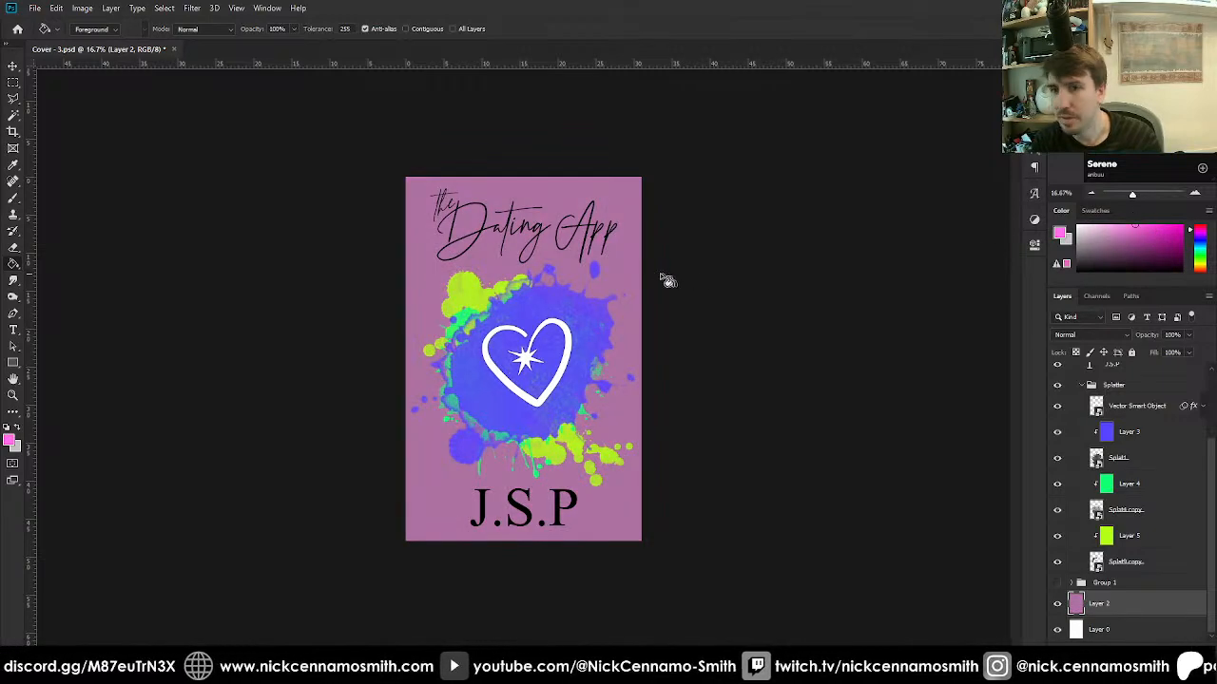
pyautogui.click(605, 263)
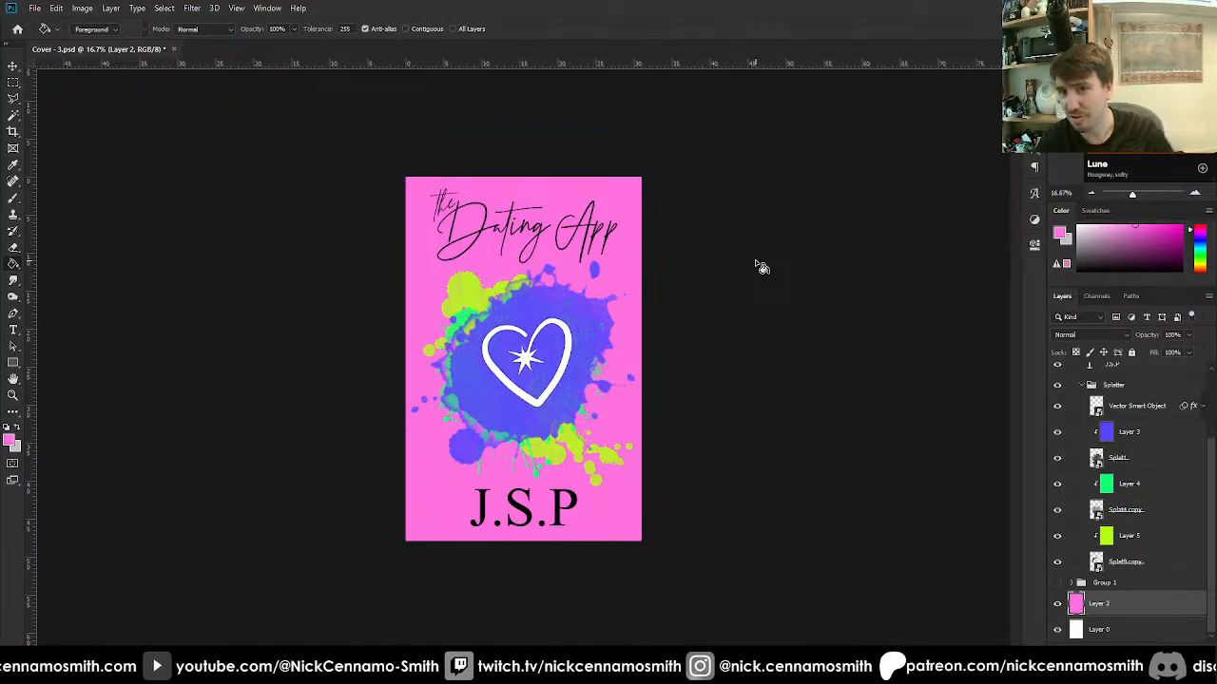
# Fill the background Layer 2 with hot pink and replace that with vivid purple.
pyautogui.moveTo(1148, 237); pyautogui.dragTo(1151, 221)
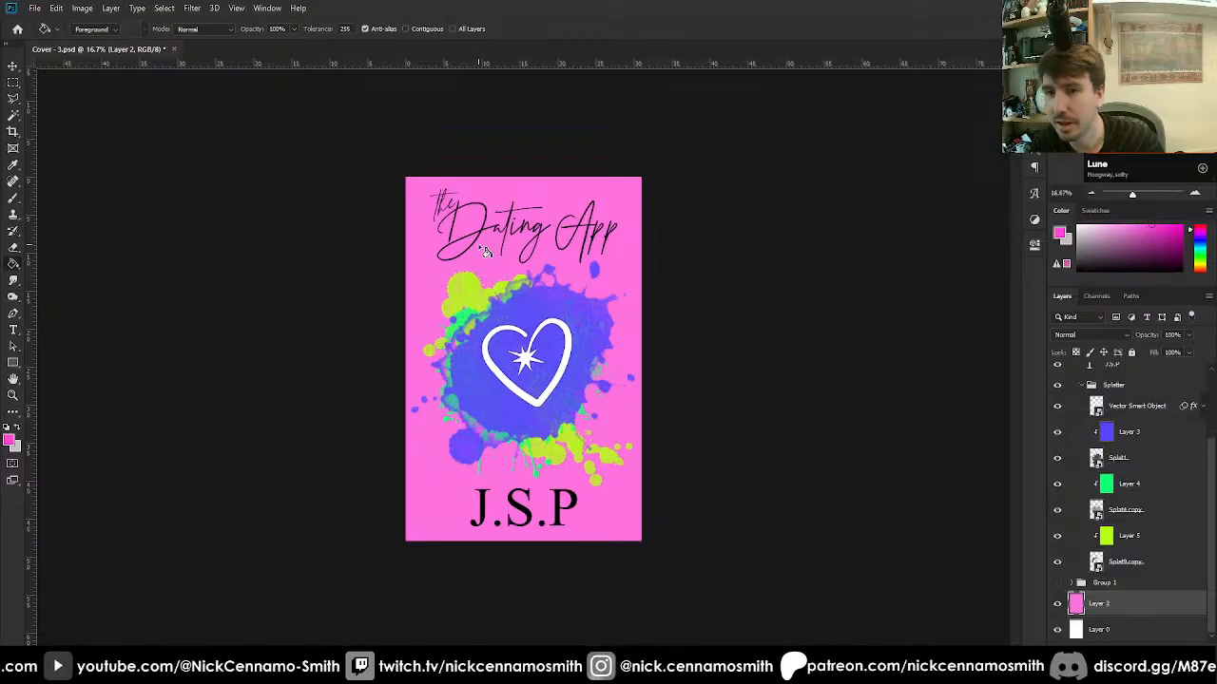
pyautogui.click(478, 250)
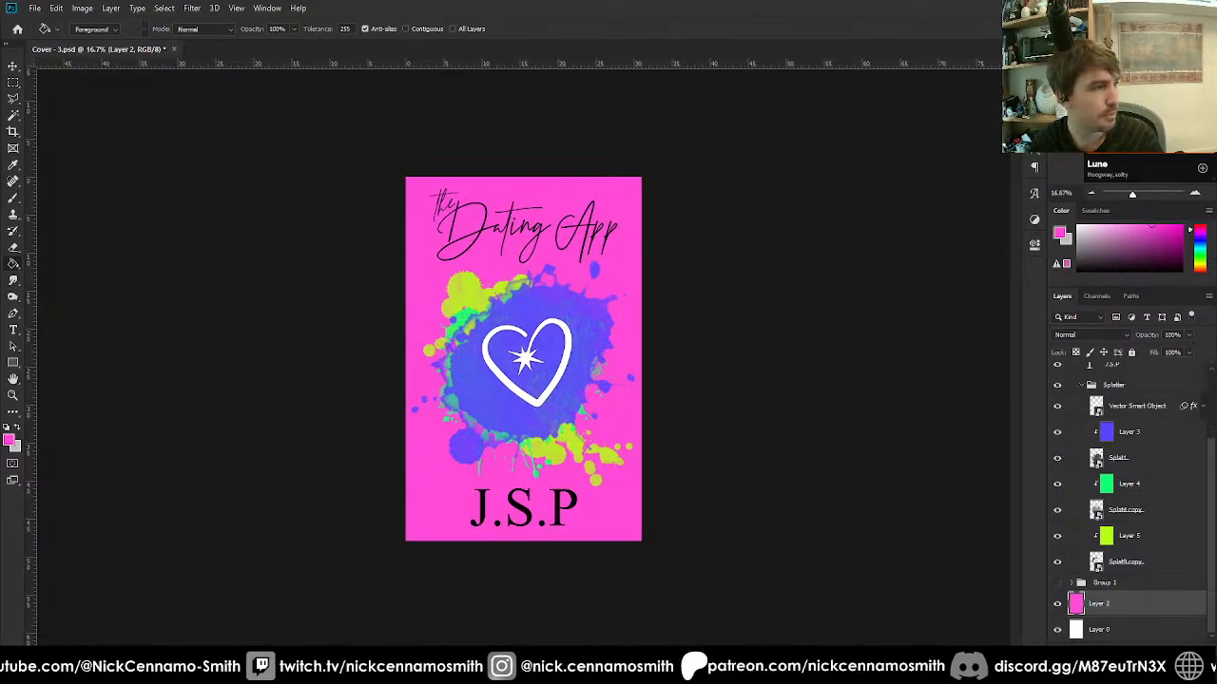
pyautogui.click(1197, 240)
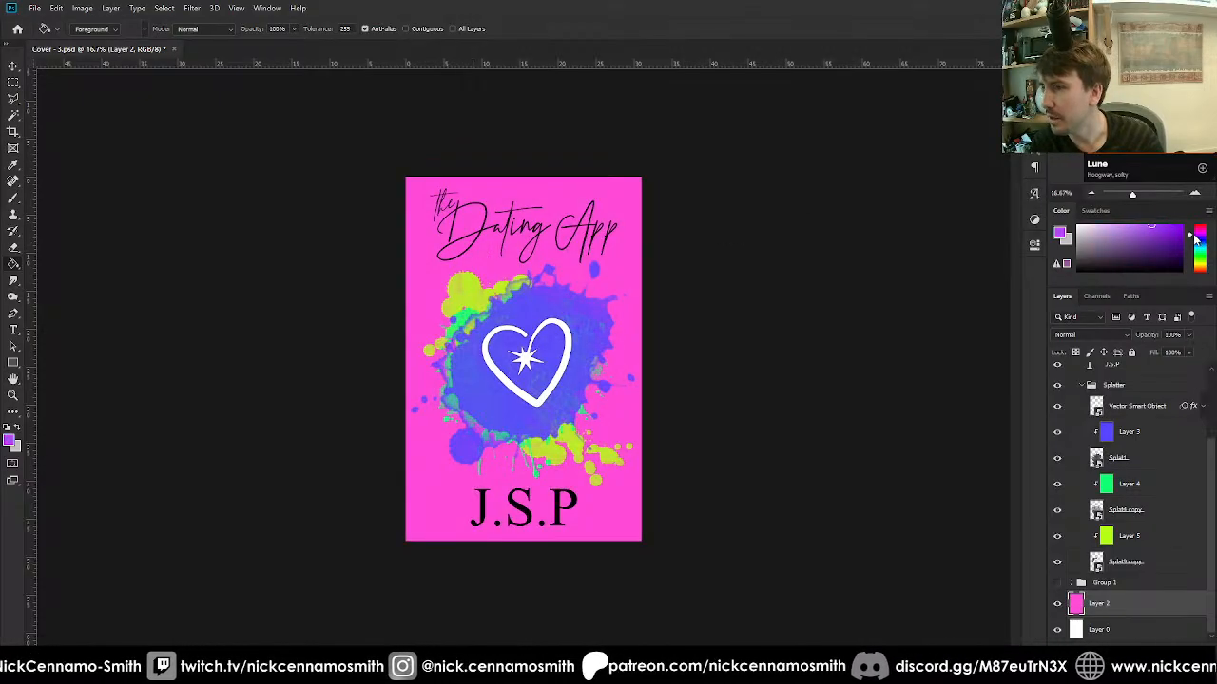
pyautogui.click(417, 266)
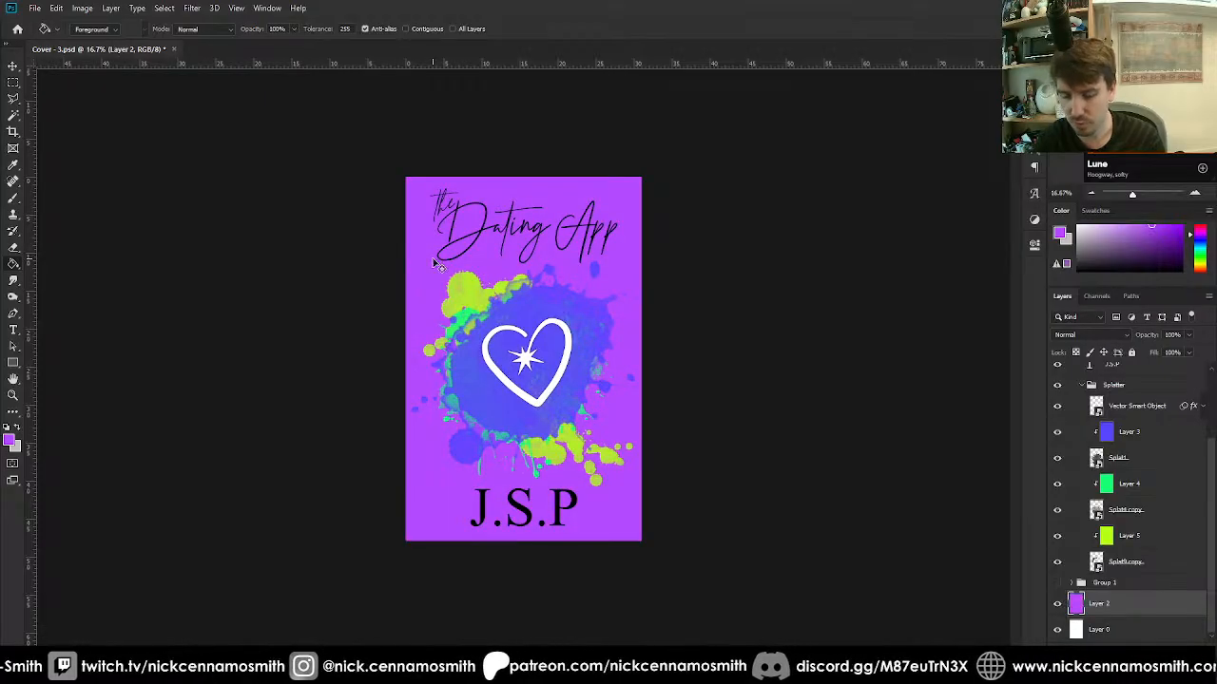
# Try a magenta fill on Layer 3 over the large central splat and undo it.
pyautogui.hotkey('ctrl', '+')
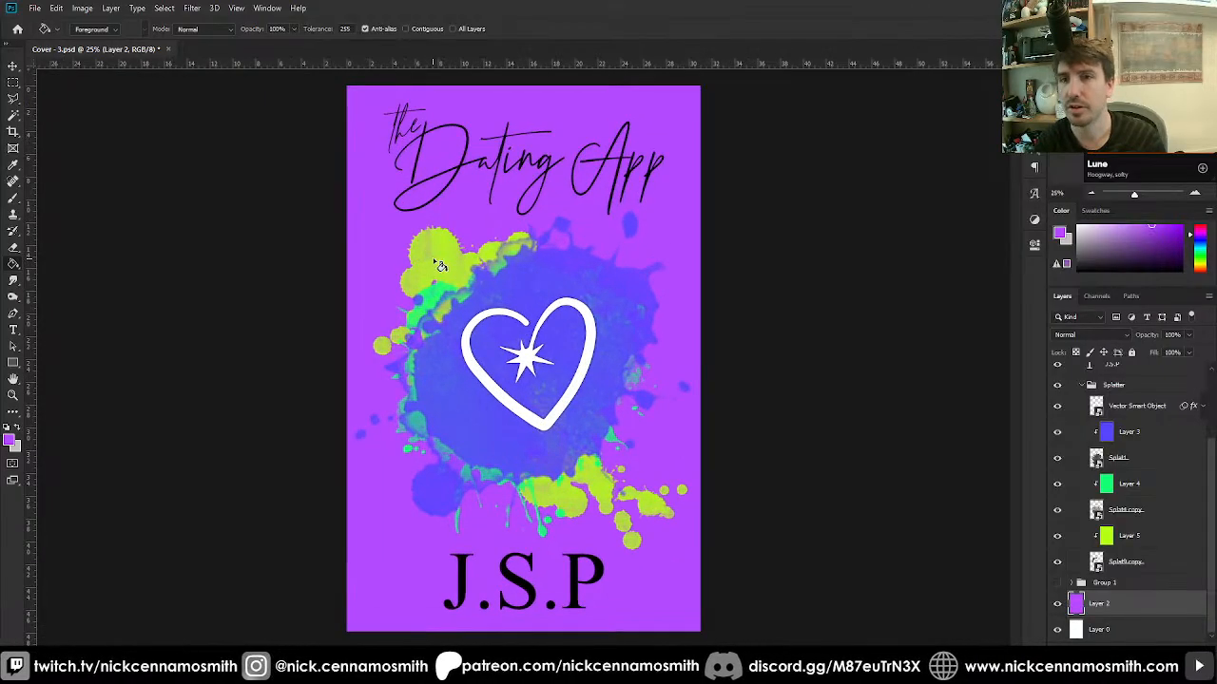
pyautogui.click(1123, 436)
pyautogui.click(1199, 232)
pyautogui.click(1182, 225)
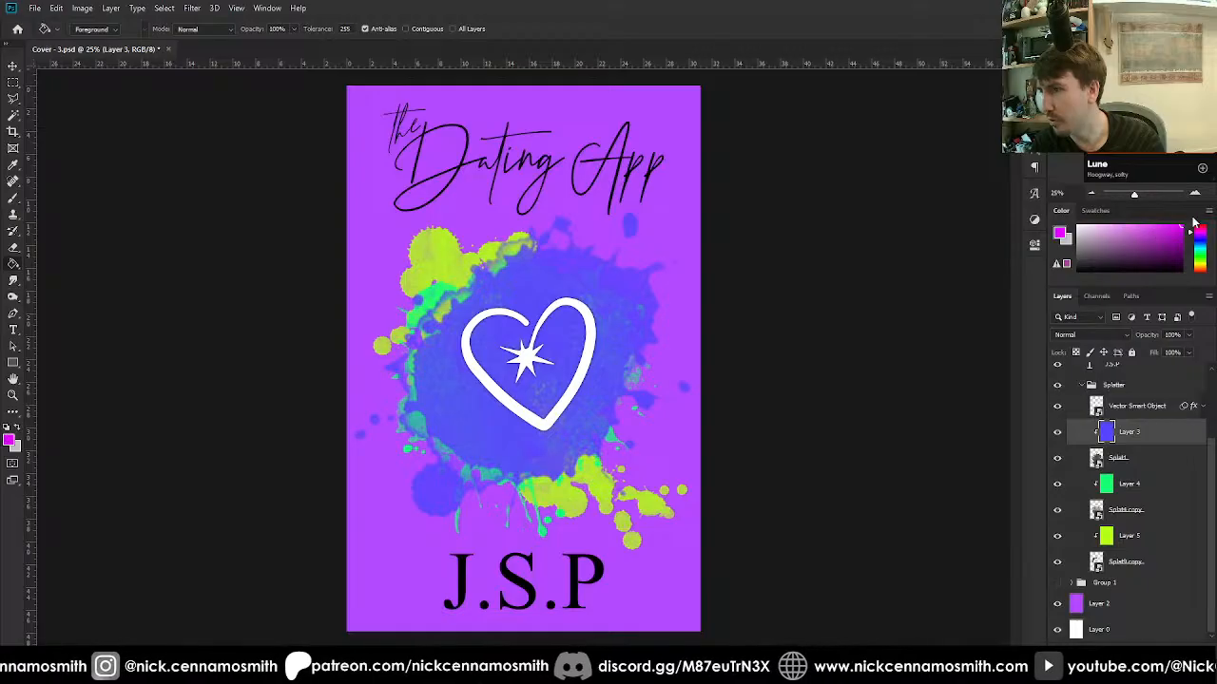
pyautogui.click(542, 297)
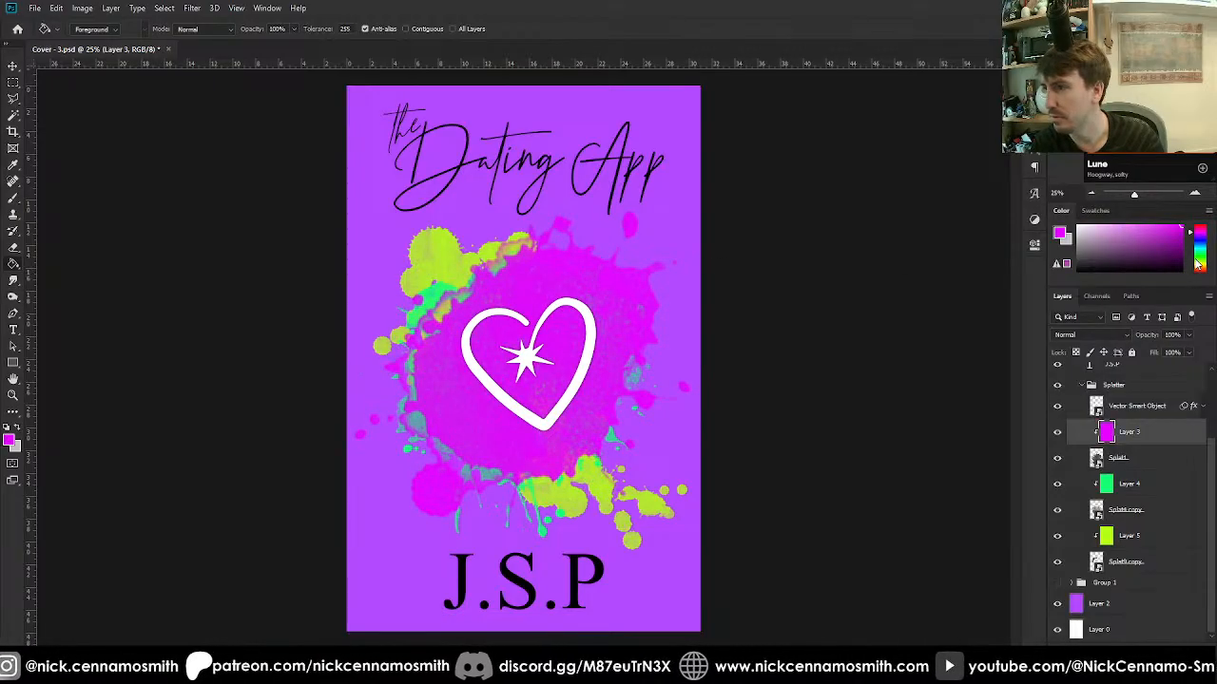
pyautogui.hotkey('ctrl', 'z')
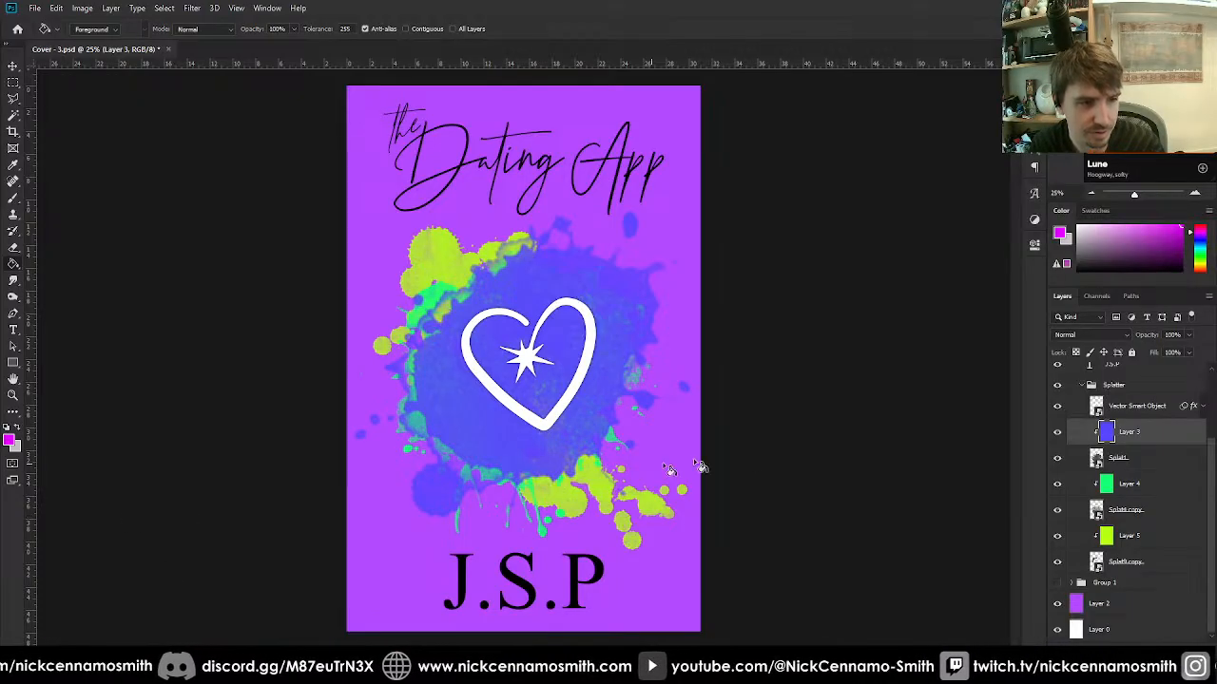
# Fill Layer 3 over the large central splat with bright green and Layer 4 over the middle splat with blue.
pyautogui.click(1199, 254)
pyautogui.click(656, 350)
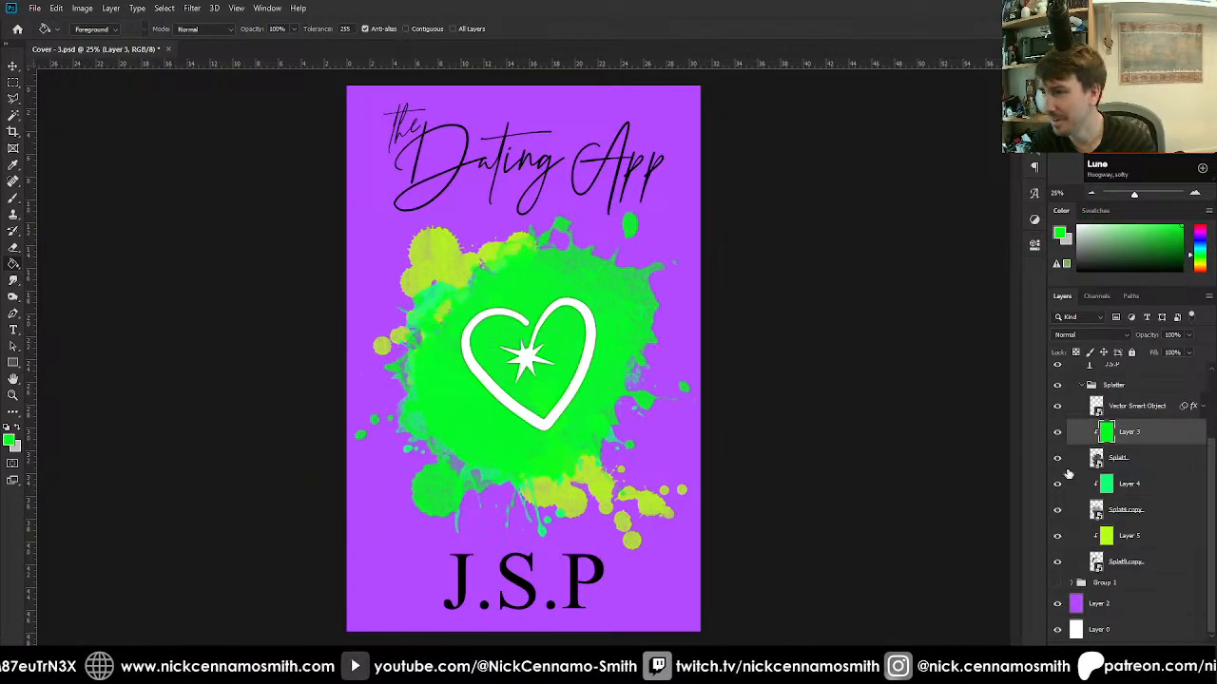
pyautogui.click(1133, 484)
pyautogui.click(1201, 239)
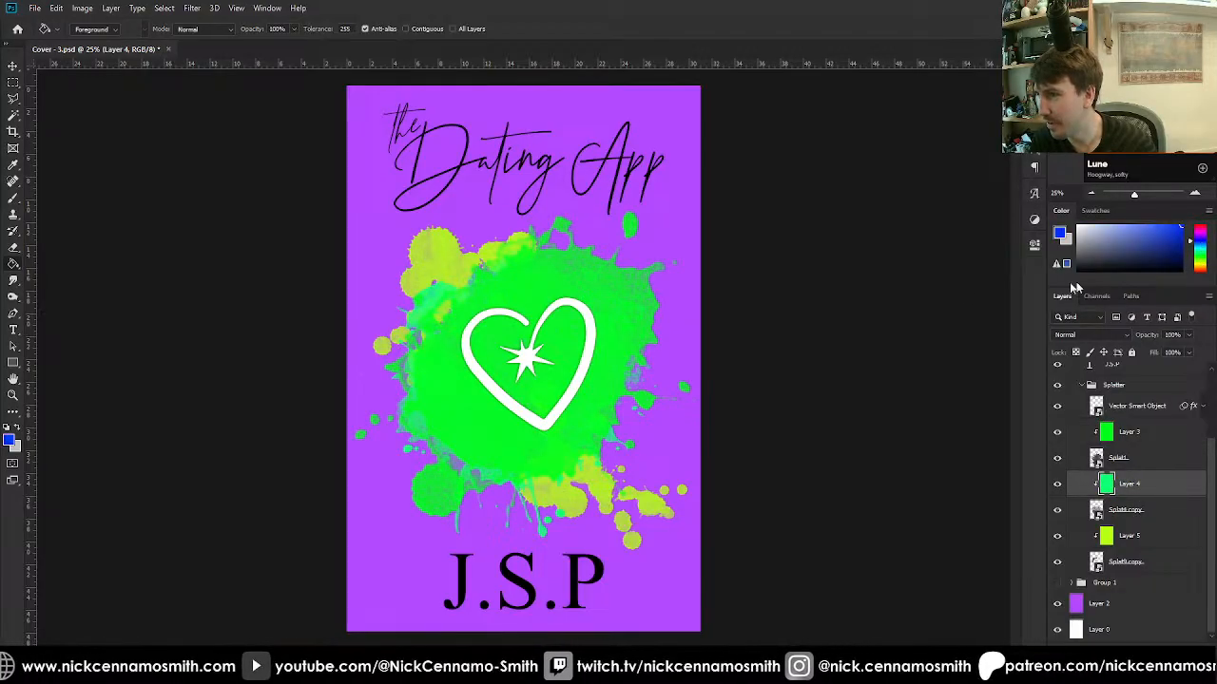
pyautogui.click(633, 342)
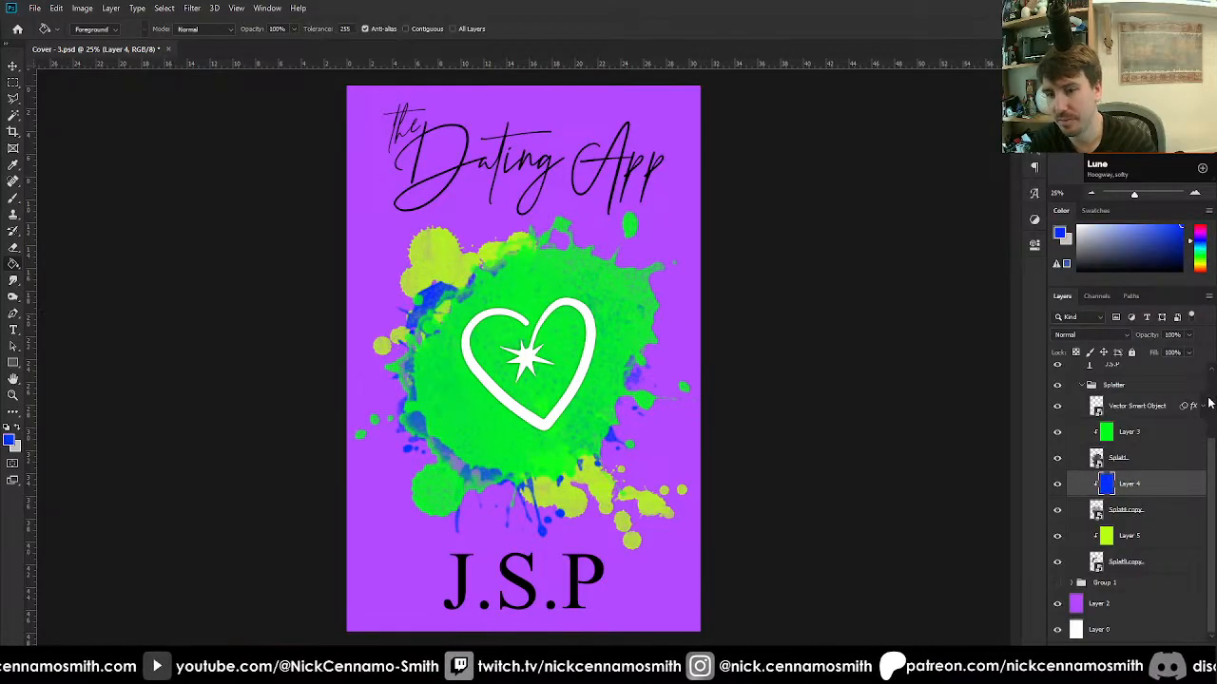
# Fill the background Layer 2 with light magenta-pink.
pyautogui.click(1155, 604)
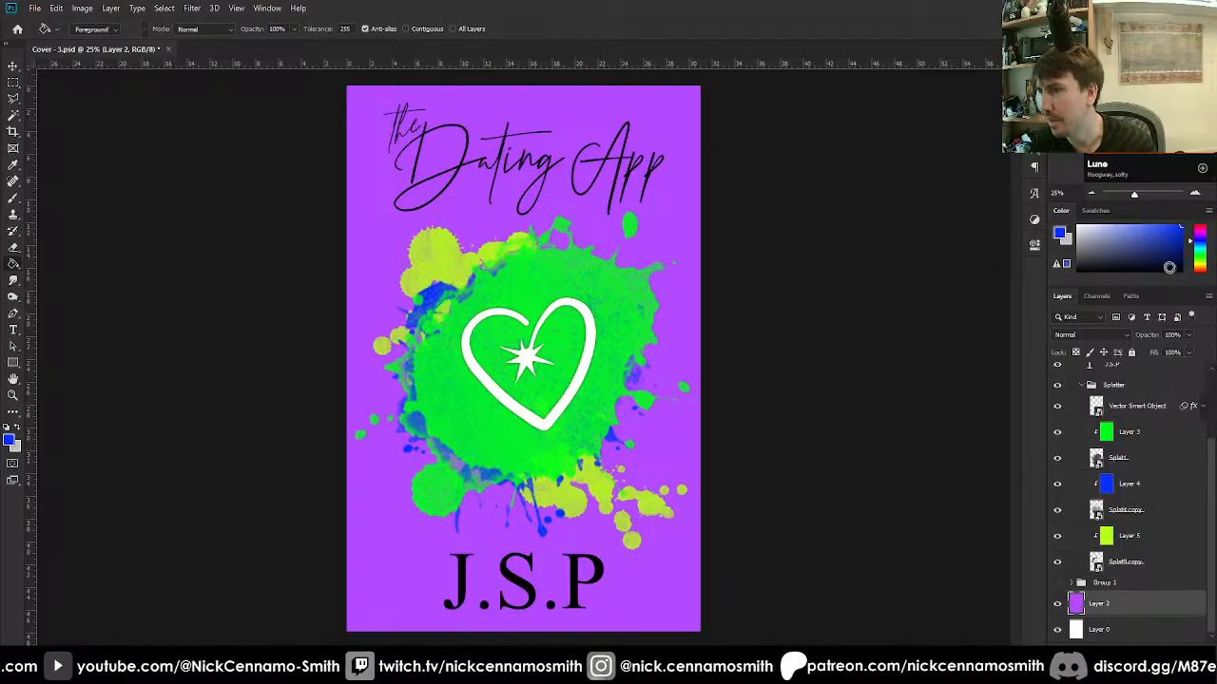
pyautogui.click(1123, 228)
pyautogui.click(1201, 234)
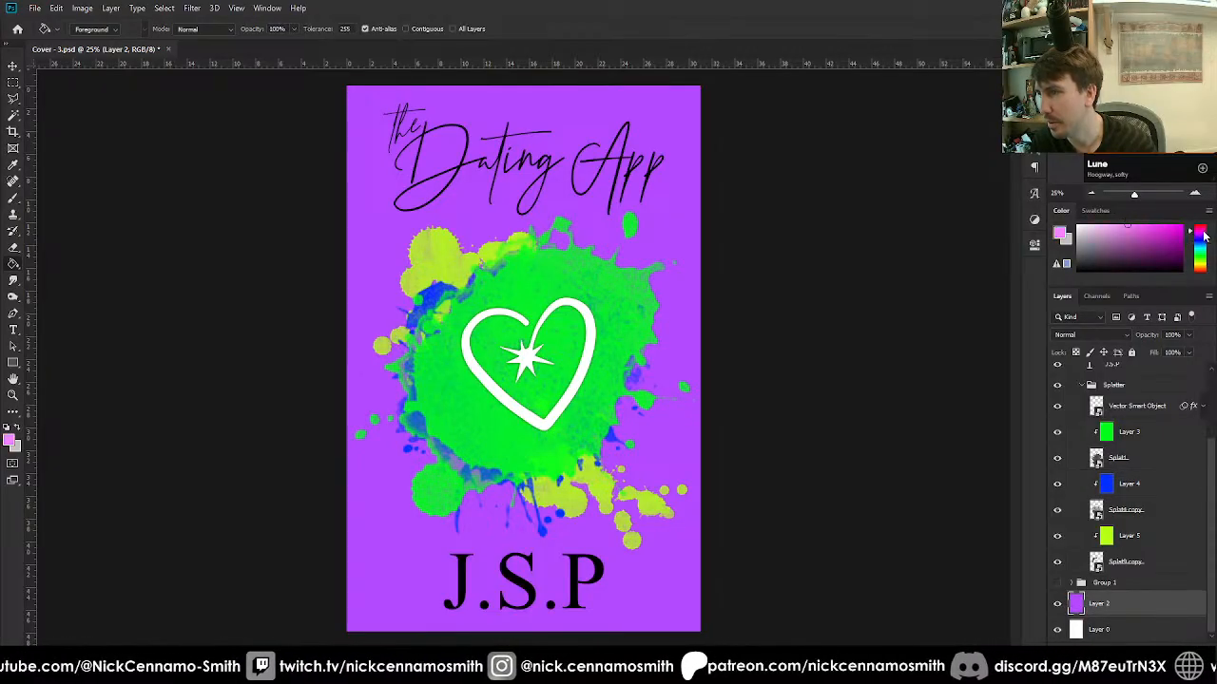
pyautogui.click(596, 177)
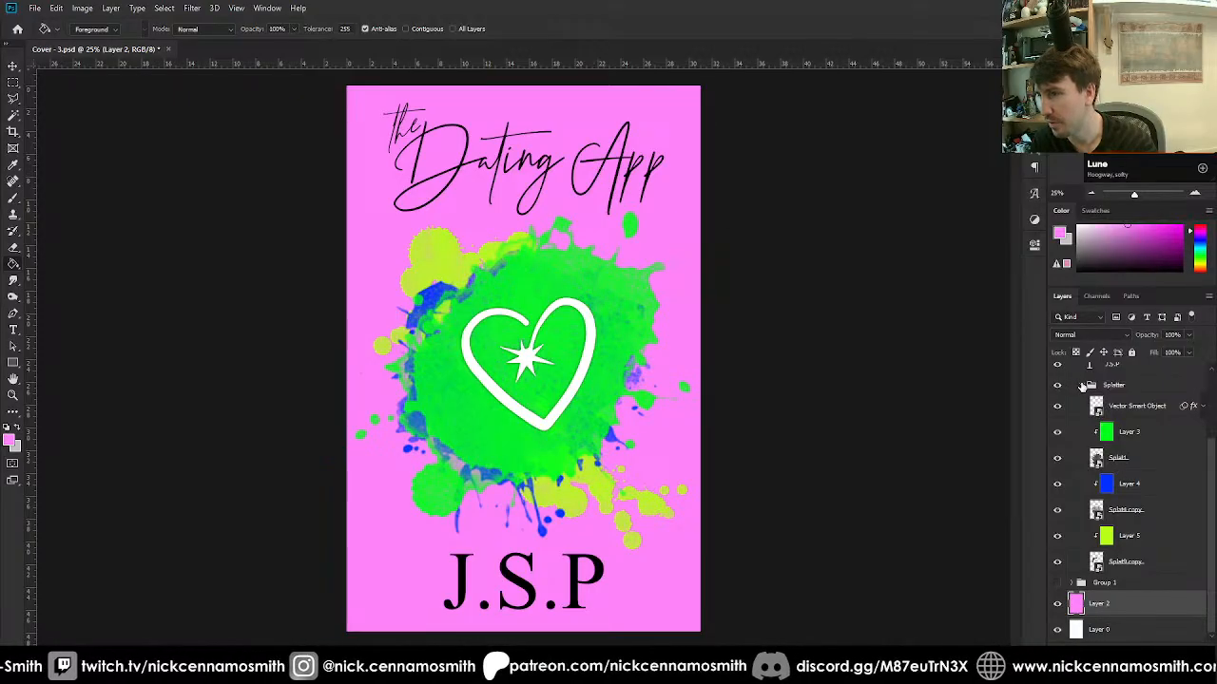
# Add an Outer Glow layer style to the Splatter group and set the glow's size to 10 px.
pyautogui.click(1128, 367)
pyautogui.click(1081, 396)
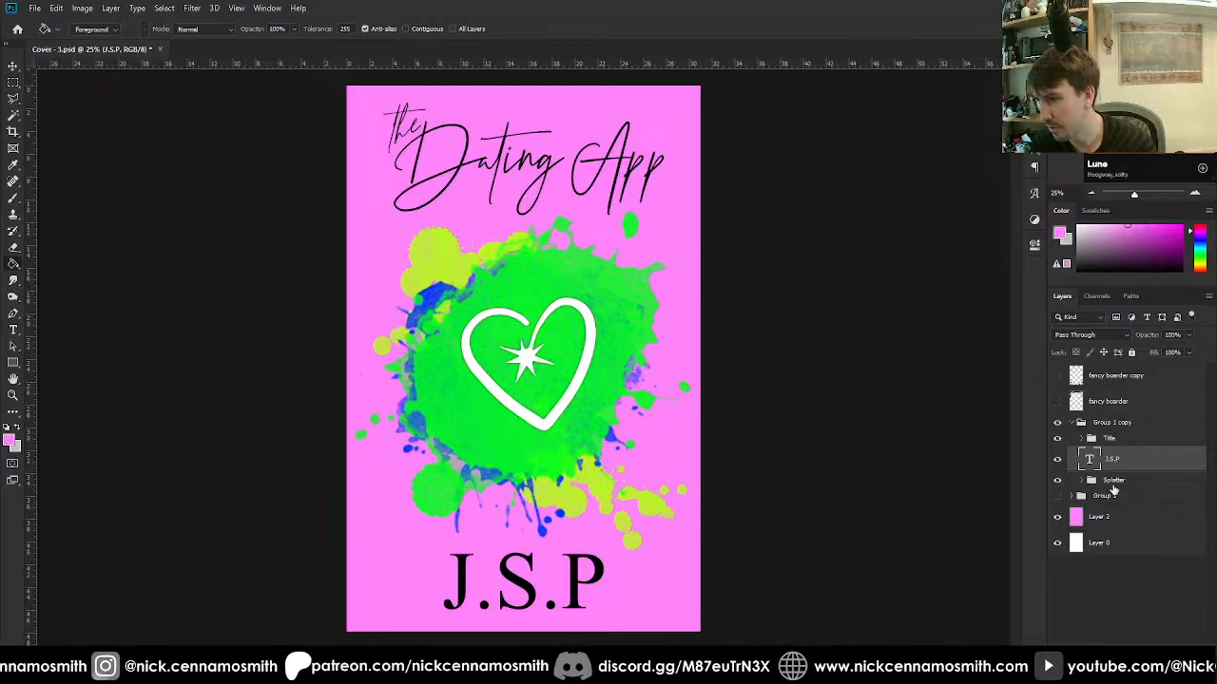
pyautogui.click(1112, 483)
pyautogui.click(1103, 655)
pyautogui.click(1114, 647)
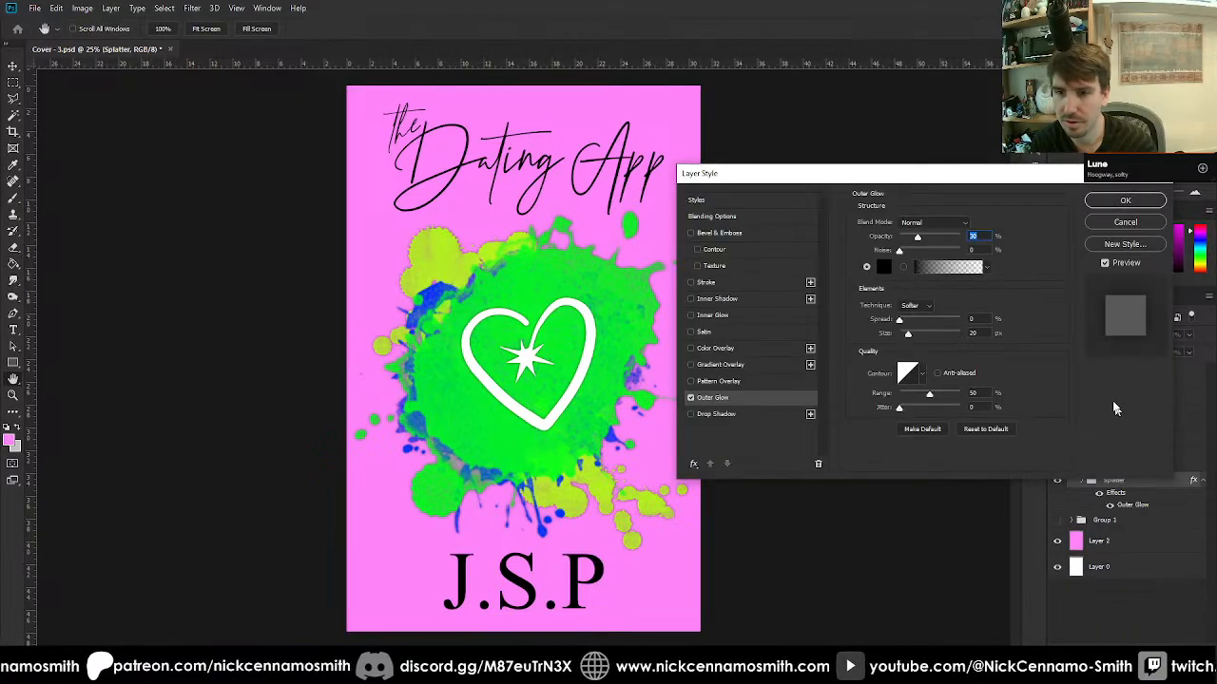
pyautogui.click(990, 335)
pyautogui.hotkey('shift', 'Down')
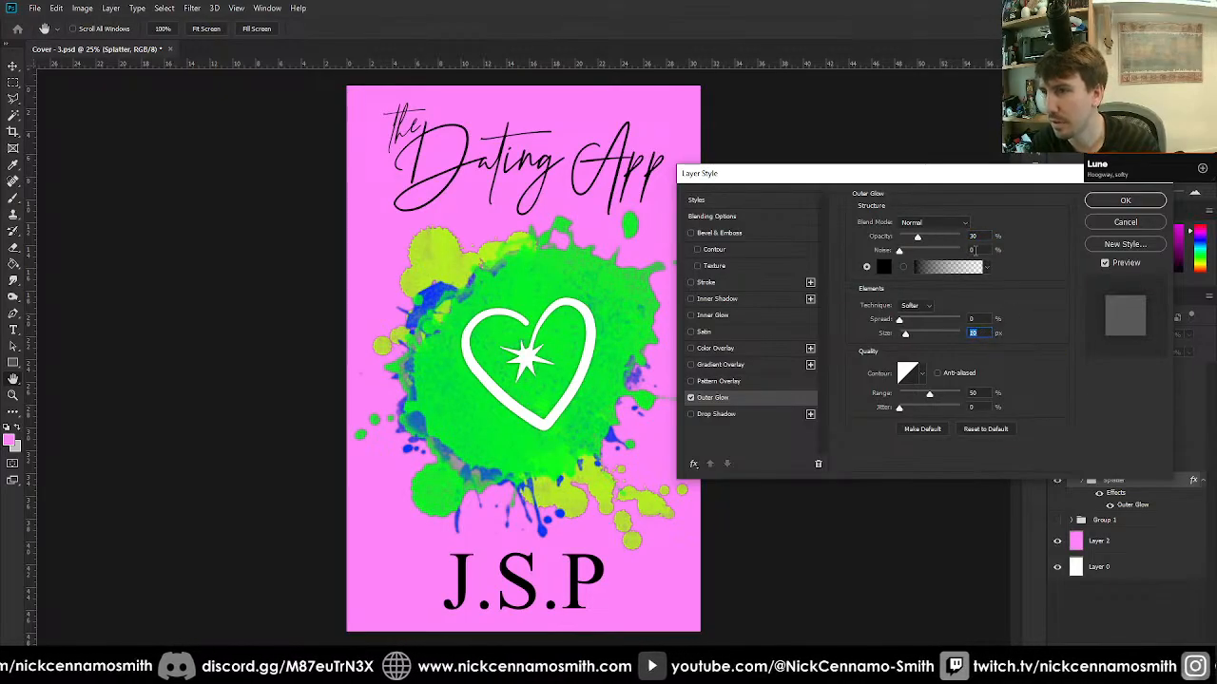
# Try stronger and weaker opacities for the Splatter group's outer glow and apply it at 40%.
pyautogui.hotkey('shift', 'Up')
pyautogui.hotkey('shift', 'Up')
pyautogui.hotkey('shift', 'Up')
pyautogui.hotkey('shift', 'Up')
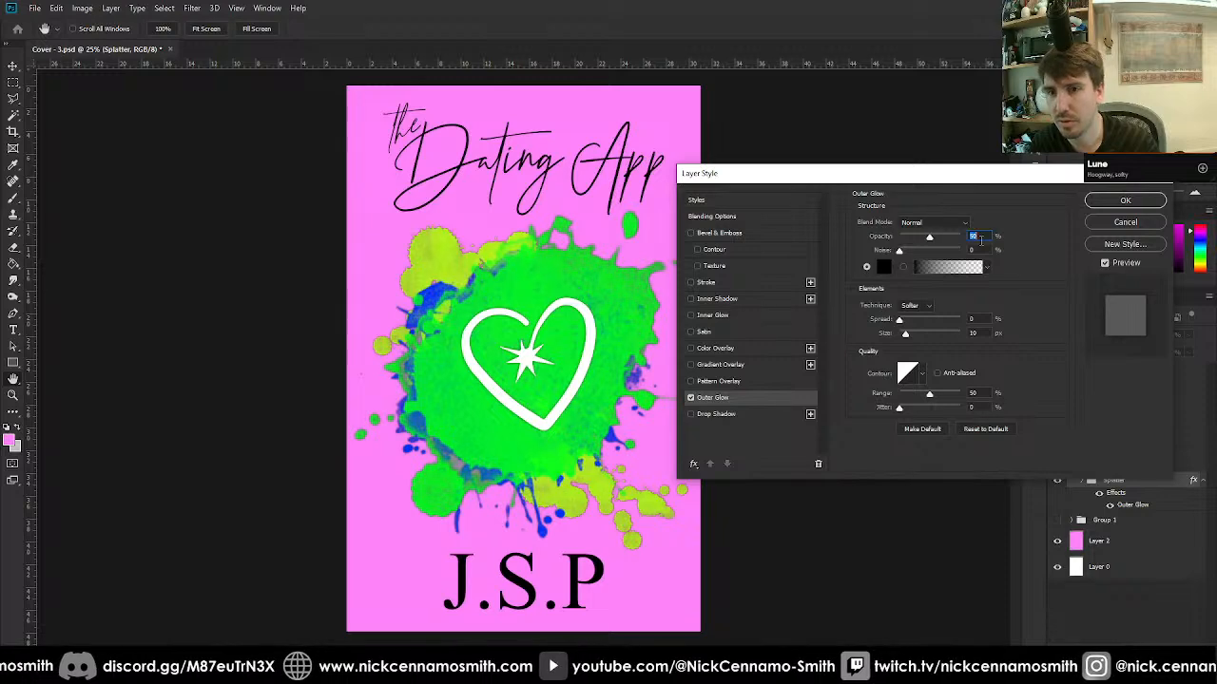
pyautogui.hotkey('shift', 'Down')
pyautogui.hotkey('shift', 'Down')
pyautogui.hotkey('shift', 'Down')
pyautogui.hotkey('shift', 'Down')
pyautogui.hotkey('shift', 'Down')
pyautogui.hotkey('shift', 'Down')
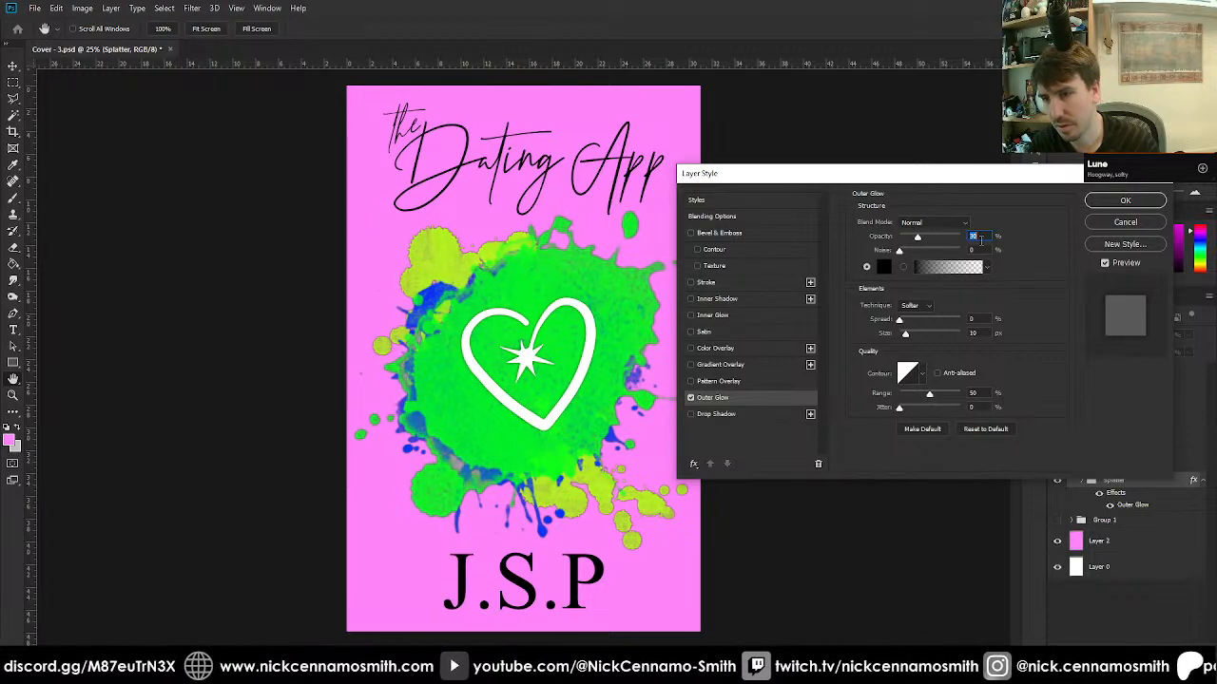
pyautogui.hotkey('shift', 'Up')
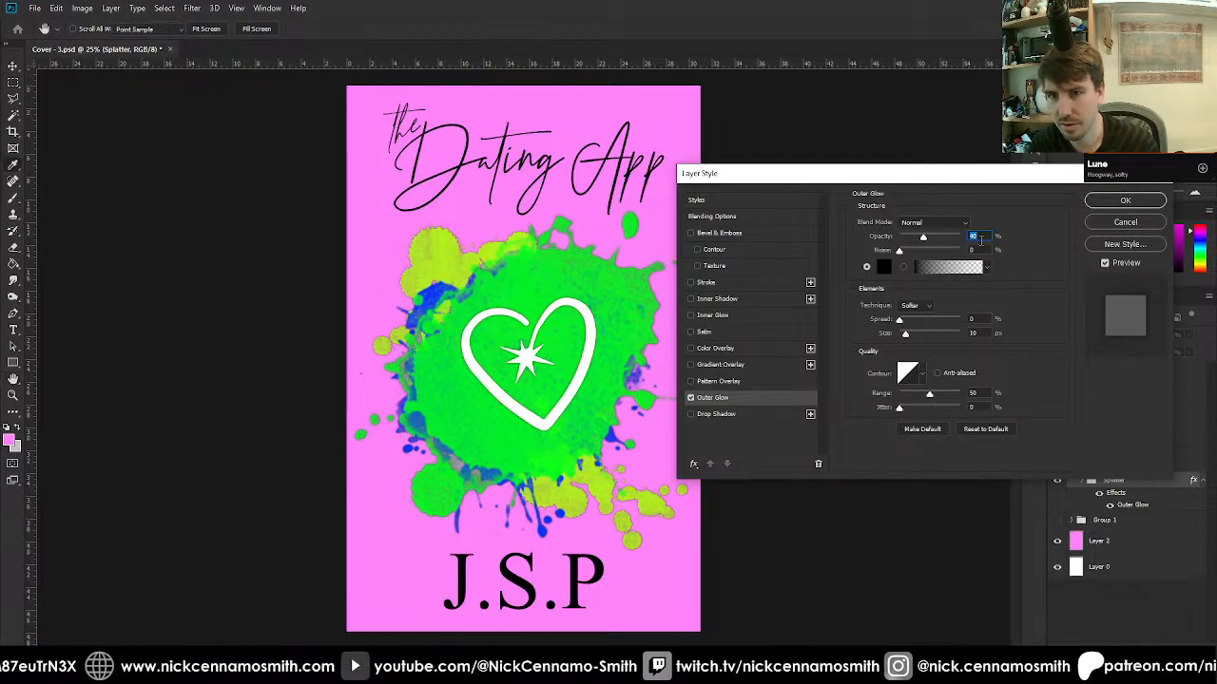
pyautogui.press('Return')
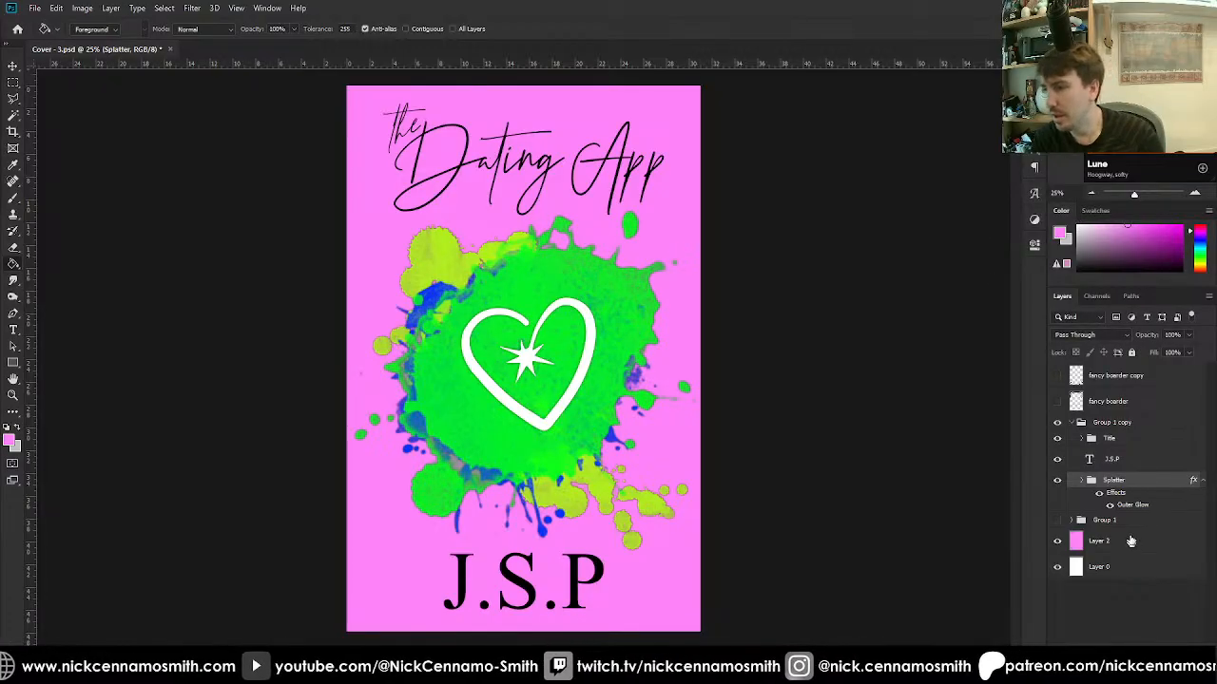
# Change the colour of both title text layers, "the" and "Dating App", to white (ffffff).
pyautogui.click(1083, 442)
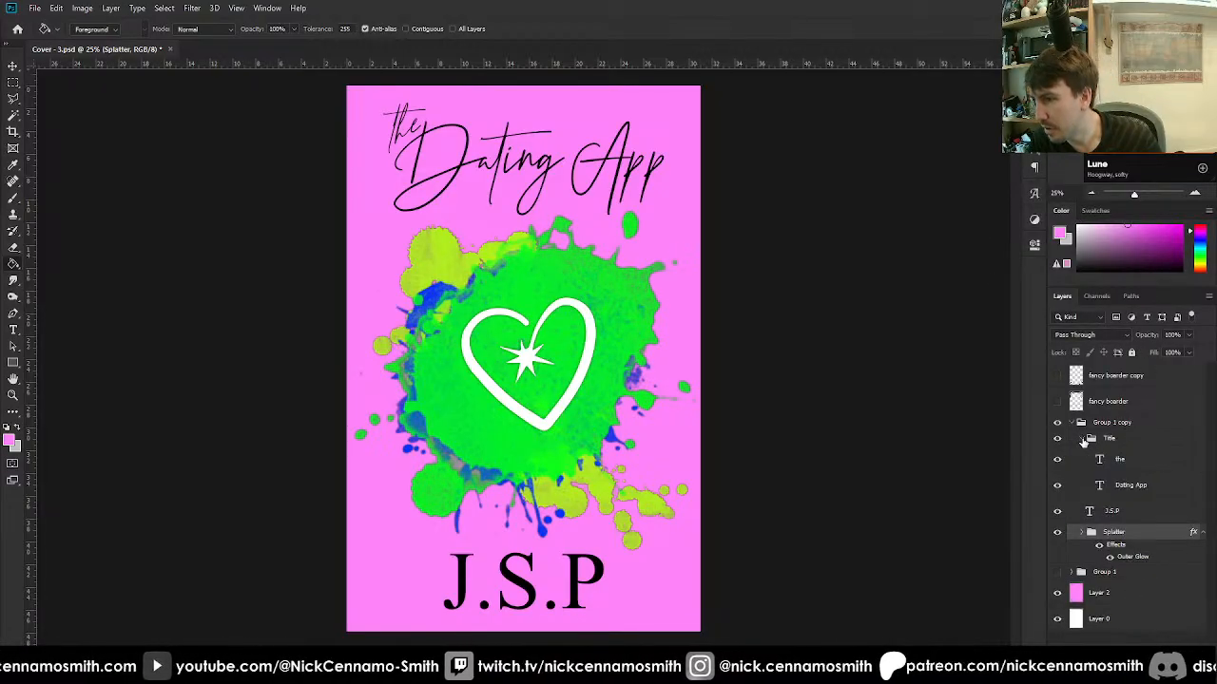
pyautogui.click(1118, 463)
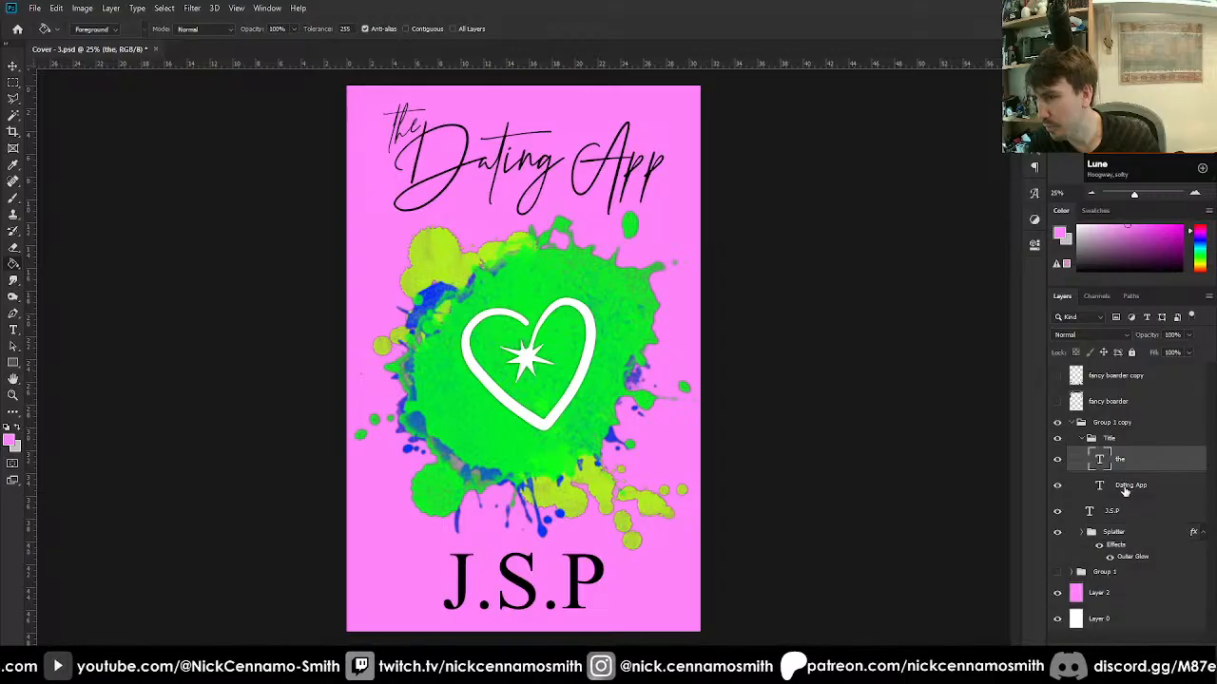
pyautogui.keyDown('shift'); pyautogui.click(1125, 487); pyautogui.keyUp('shift')
pyautogui.press('y')
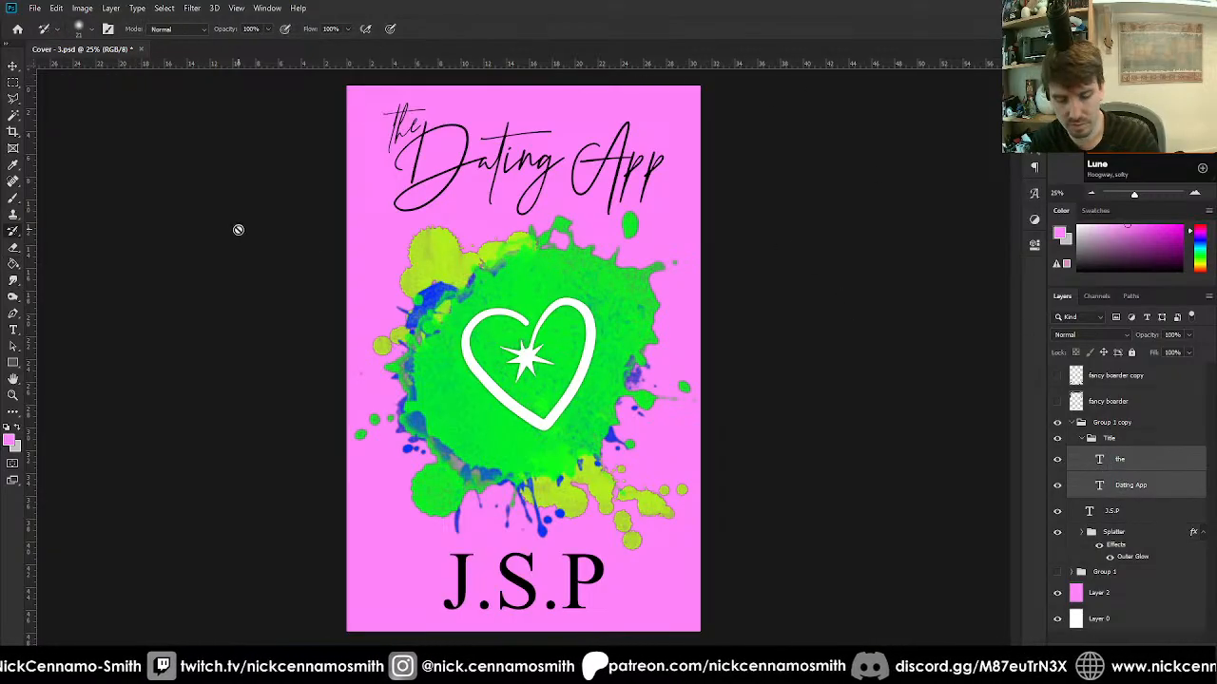
pyautogui.press('t')
pyautogui.click(506, 29)
pyautogui.moveTo(704, 314); pyautogui.dragTo(656, 256)
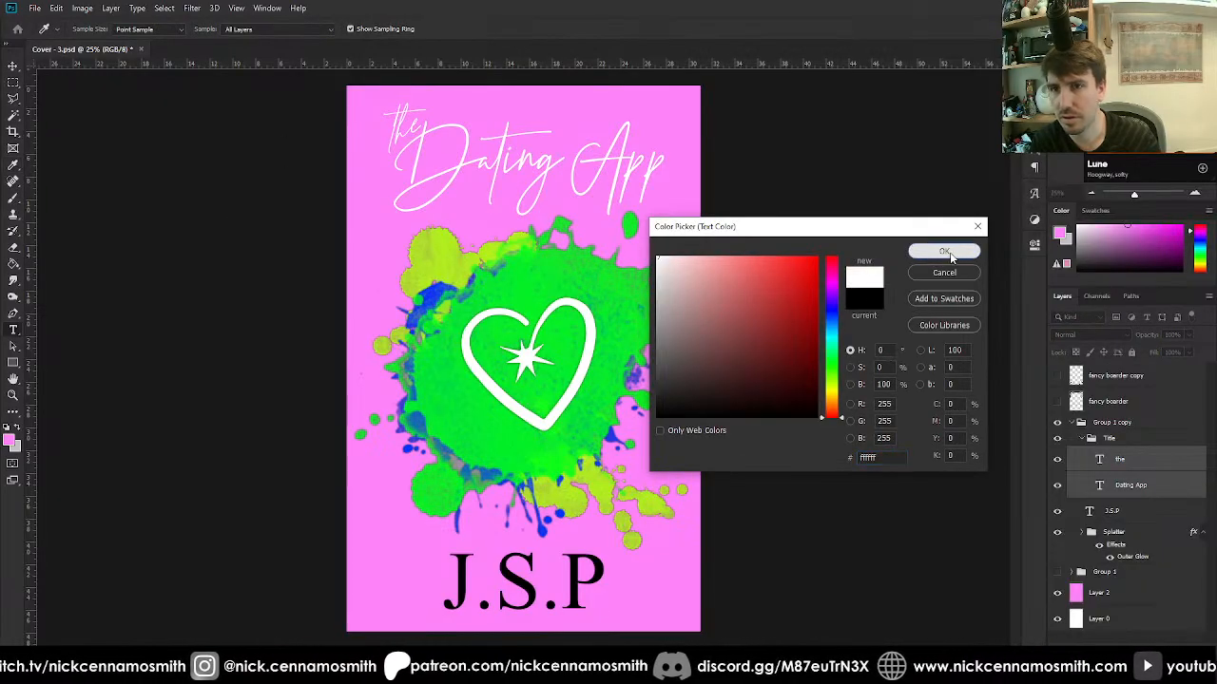
pyautogui.click(945, 252)
# Change the colour of the author-initials text layer to white (ffffff).
pyautogui.click(1114, 512)
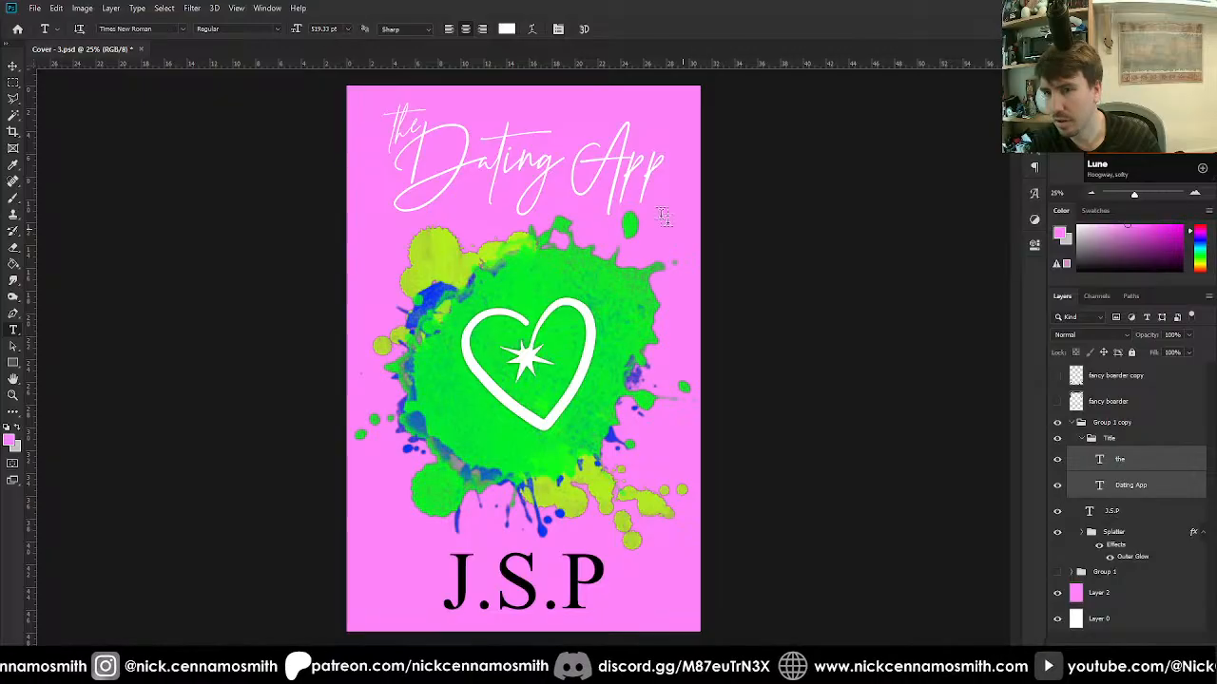
pyautogui.click(506, 29)
pyautogui.write('ffffff')
pyautogui.click(942, 252)
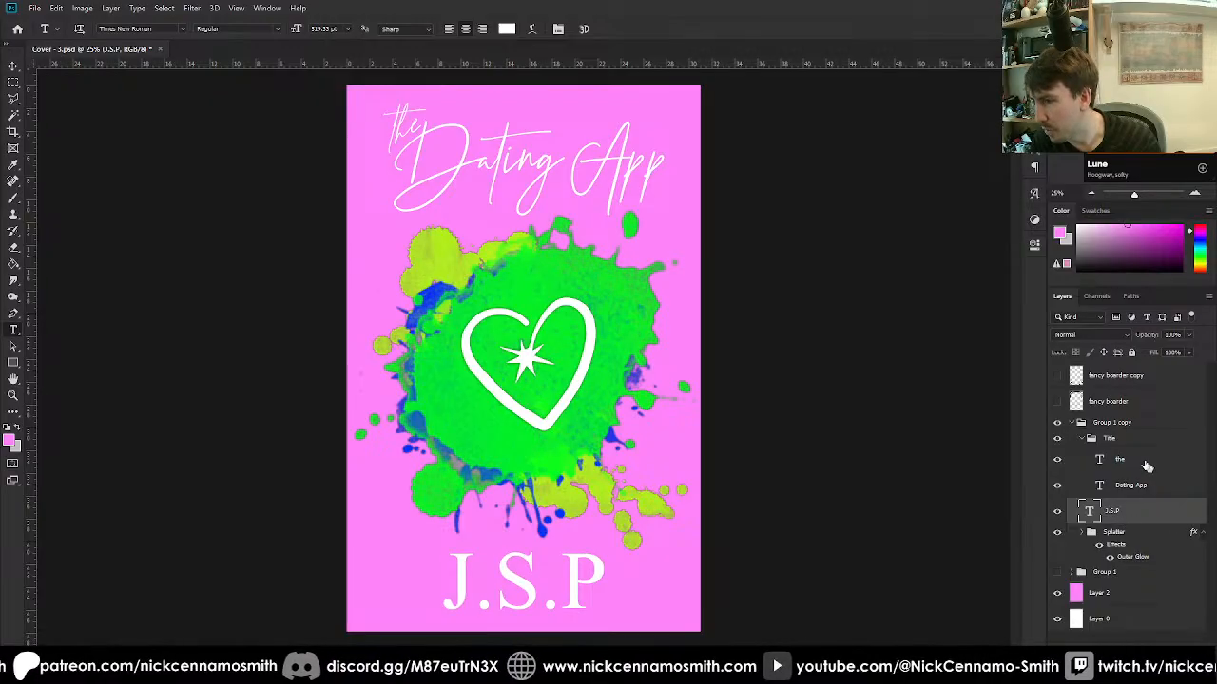
pyautogui.click(1073, 422)
pyautogui.click(1124, 644)
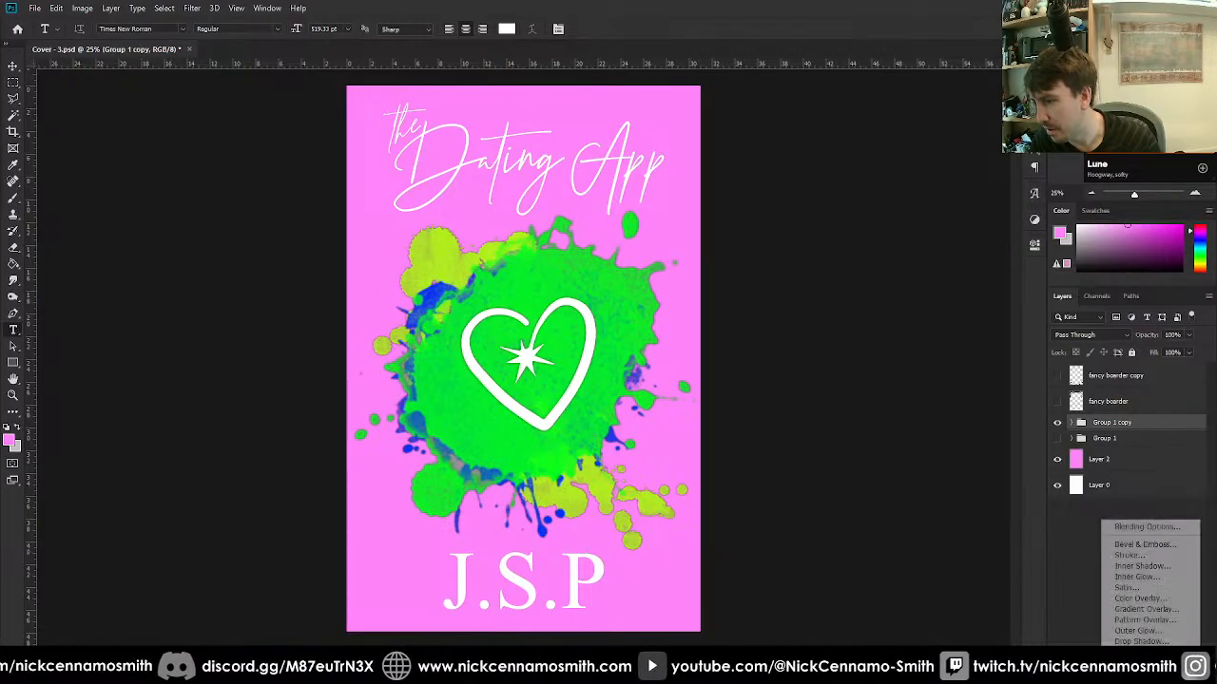
pyautogui.click(1117, 631)
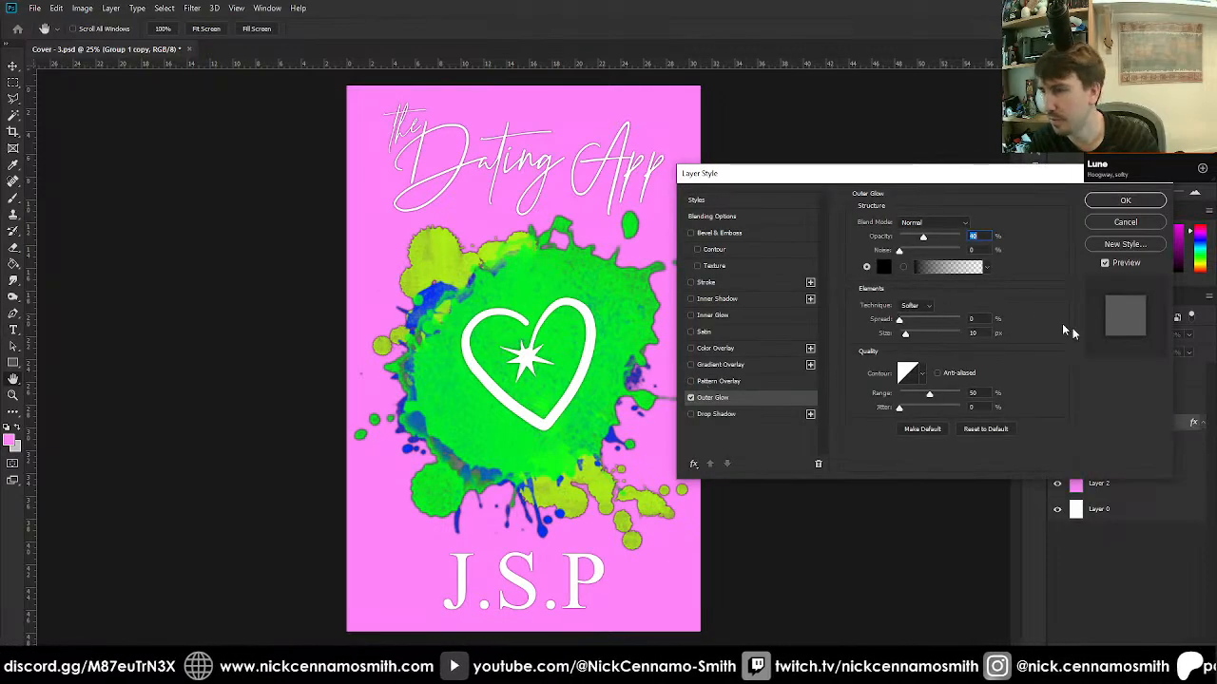
pyautogui.moveTo(1025, 171); pyautogui.dragTo(831, 130)
pyautogui.click(933, 178)
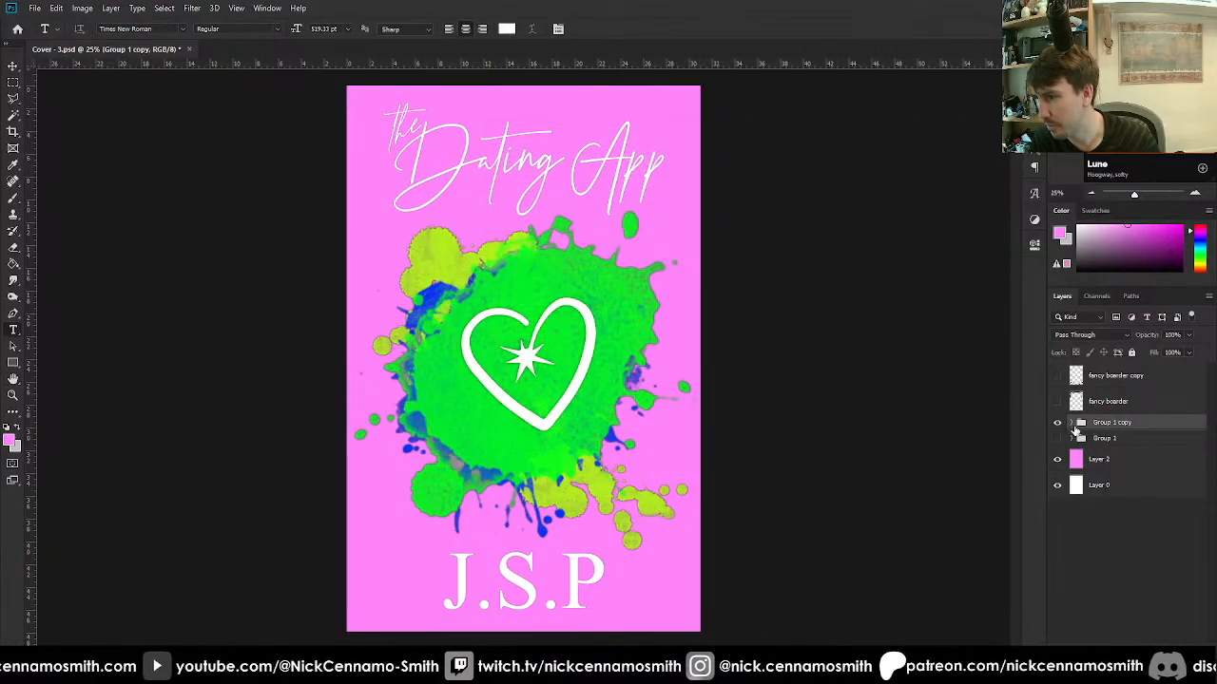
# Add an Outer Glow to the Title group with 60% opacity and a size of 5 px.
pyautogui.click(1071, 423)
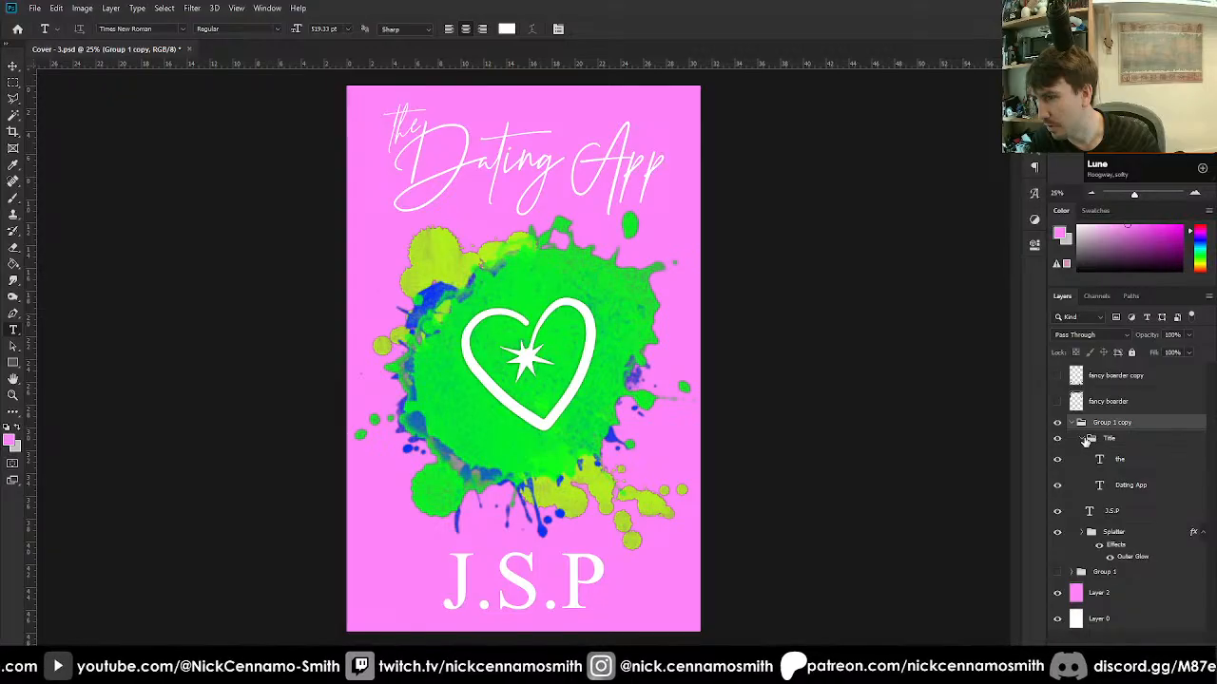
pyautogui.click(1101, 439)
pyautogui.click(1125, 643)
pyautogui.click(1131, 631)
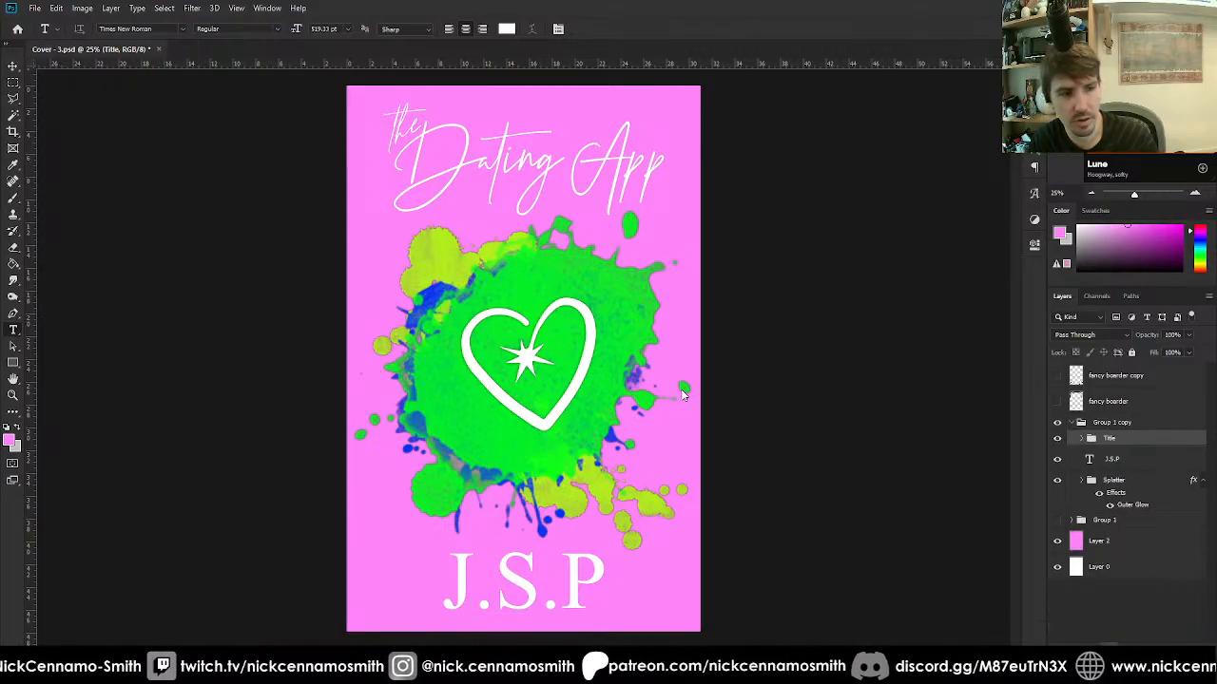
pyautogui.moveTo(717, 136); pyautogui.dragTo(923, 125)
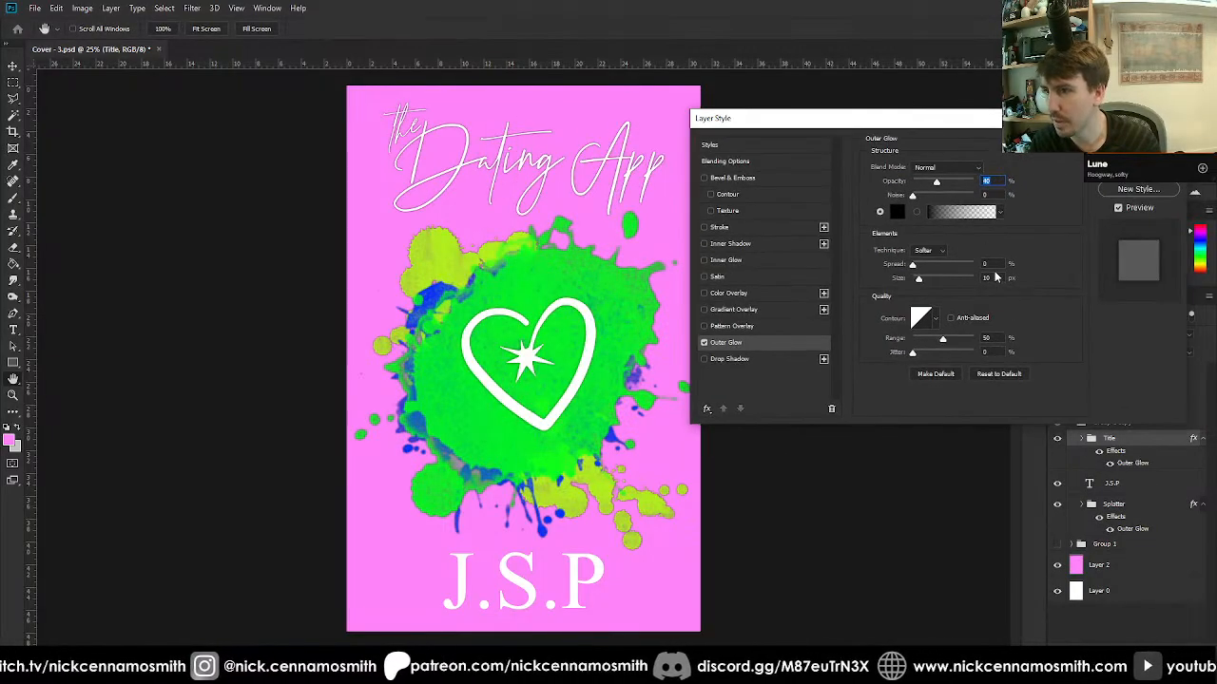
pyautogui.hotkey('shift', 'Up')
pyautogui.hotkey('shift', 'Up')
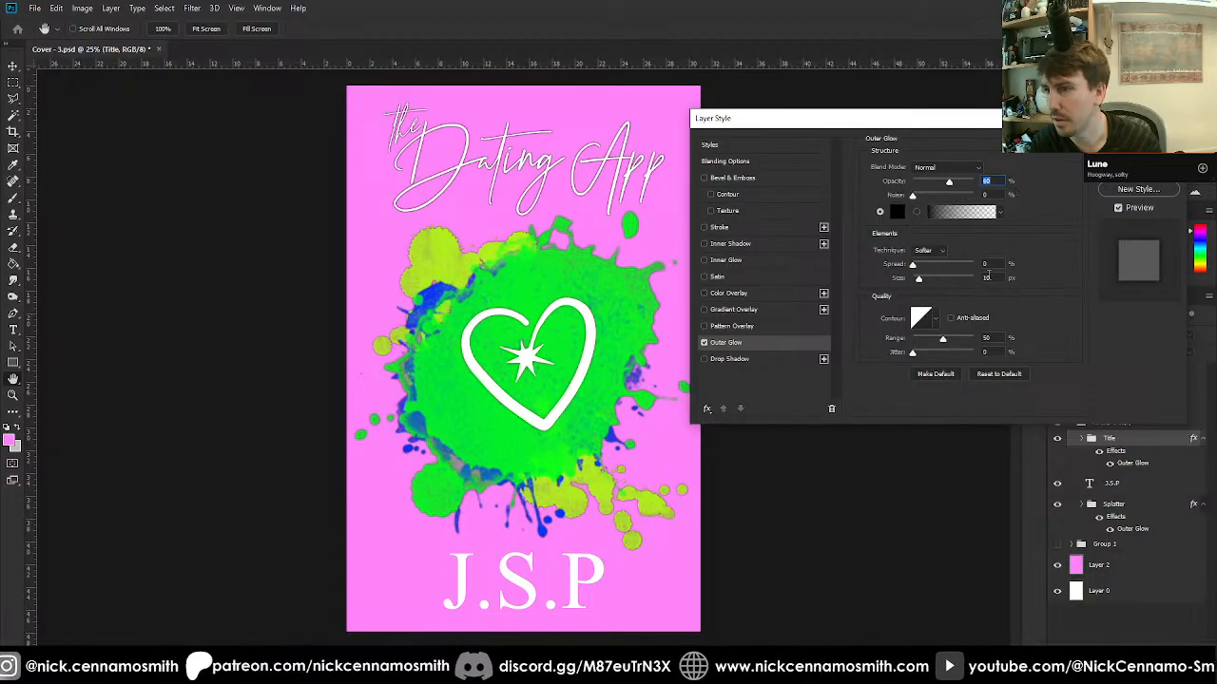
pyautogui.click(988, 278)
pyautogui.press('Down')
pyautogui.press('Down')
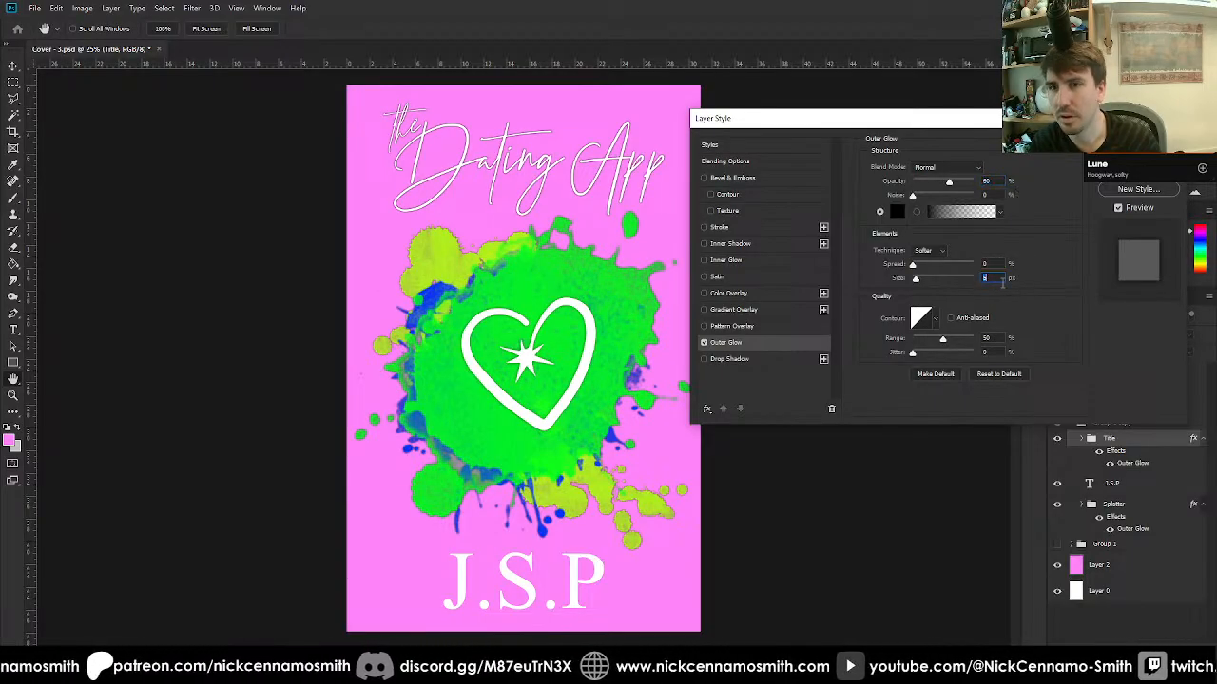
pyautogui.press('Return')
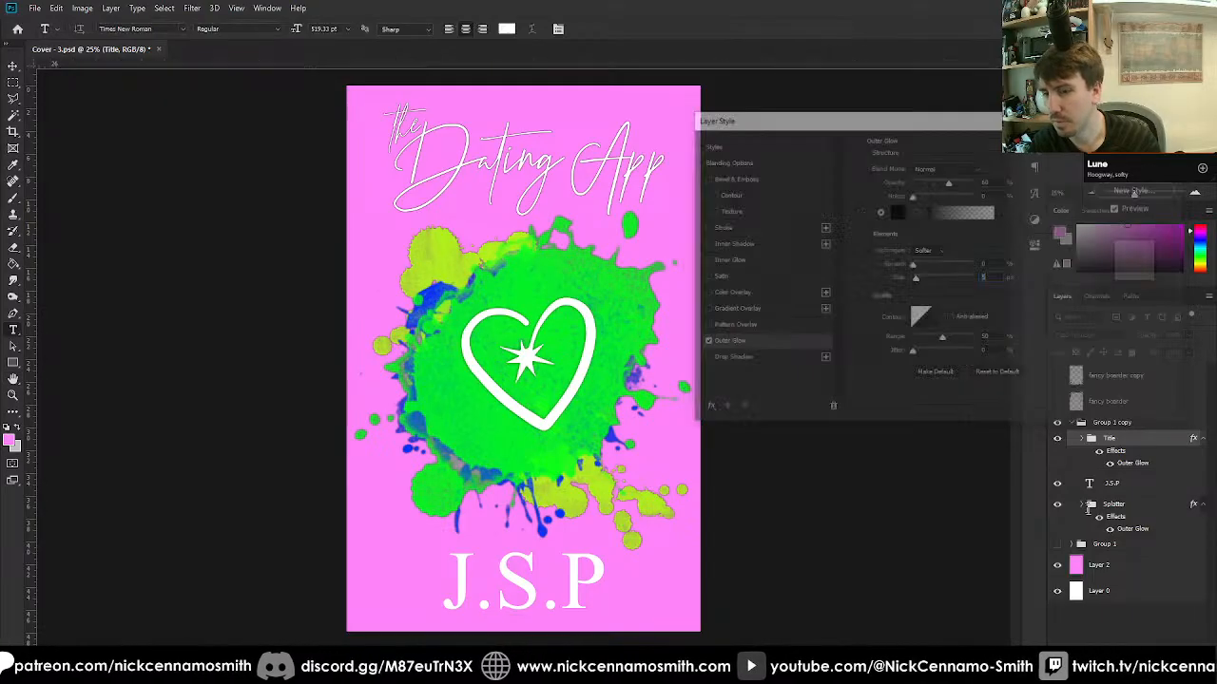
# Apply an Outer Glow layer style to the author-initials text layer.
pyautogui.click(1120, 485)
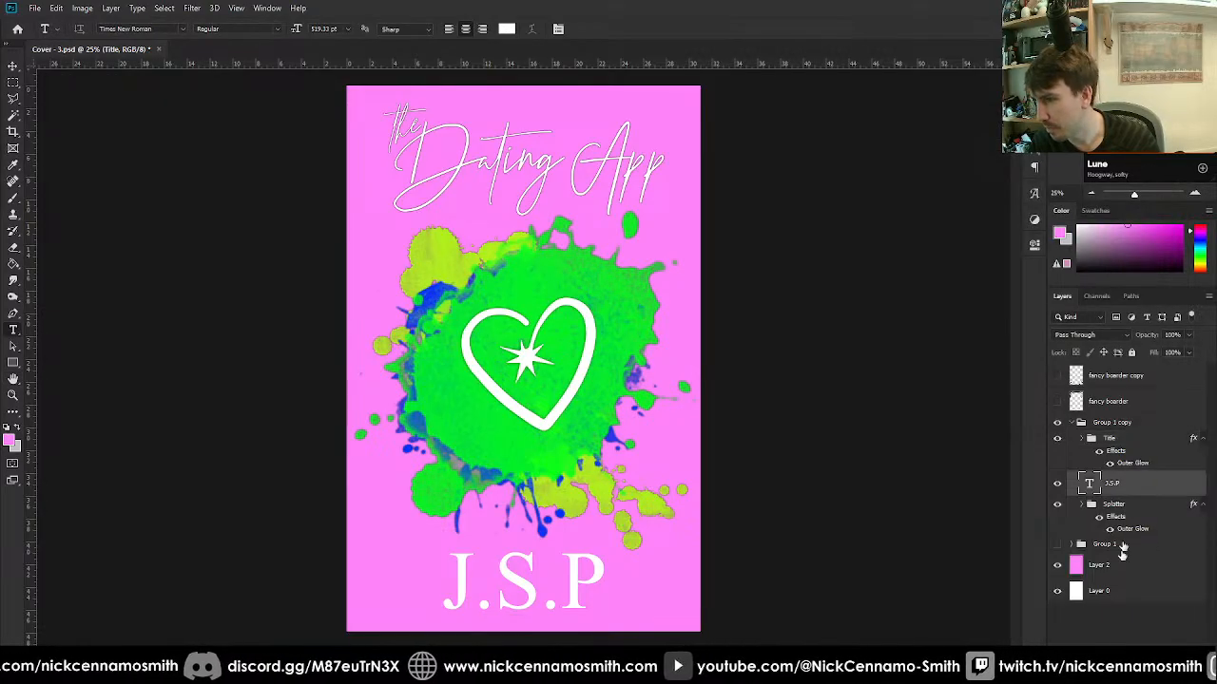
pyautogui.click(1105, 652)
pyautogui.click(1113, 632)
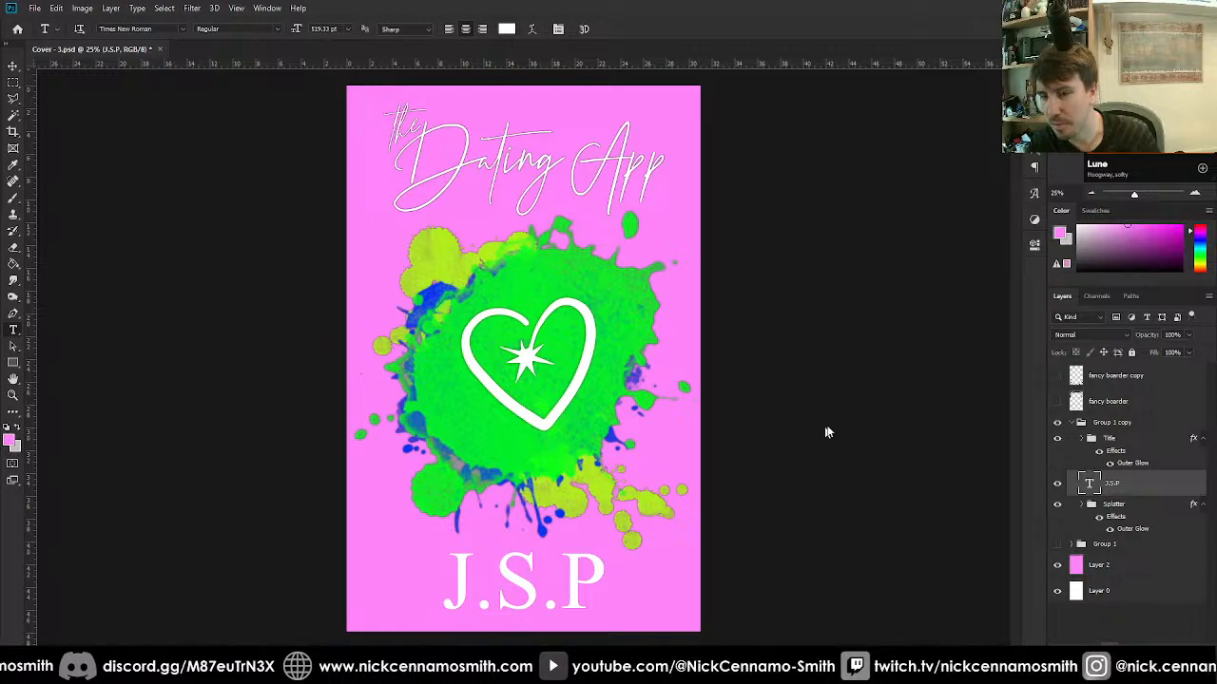
pyautogui.click(1138, 144)
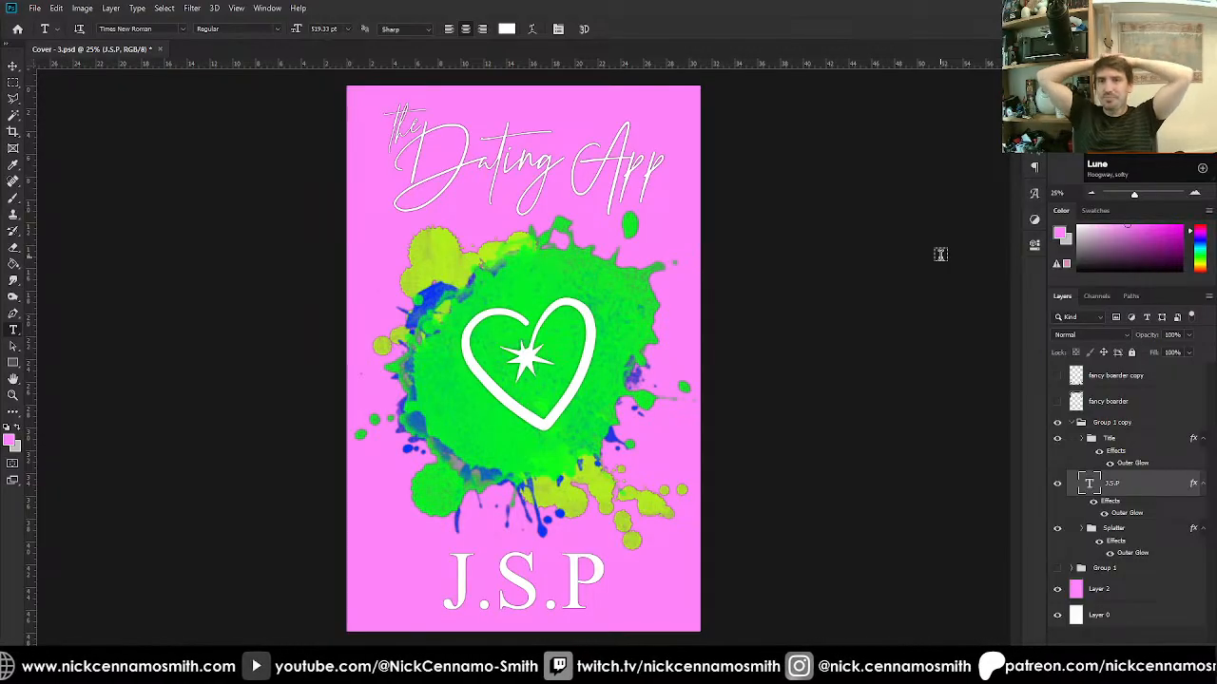
# Lower the opacity of the pink background Layer 2 to 40%.
pyautogui.click(1151, 589)
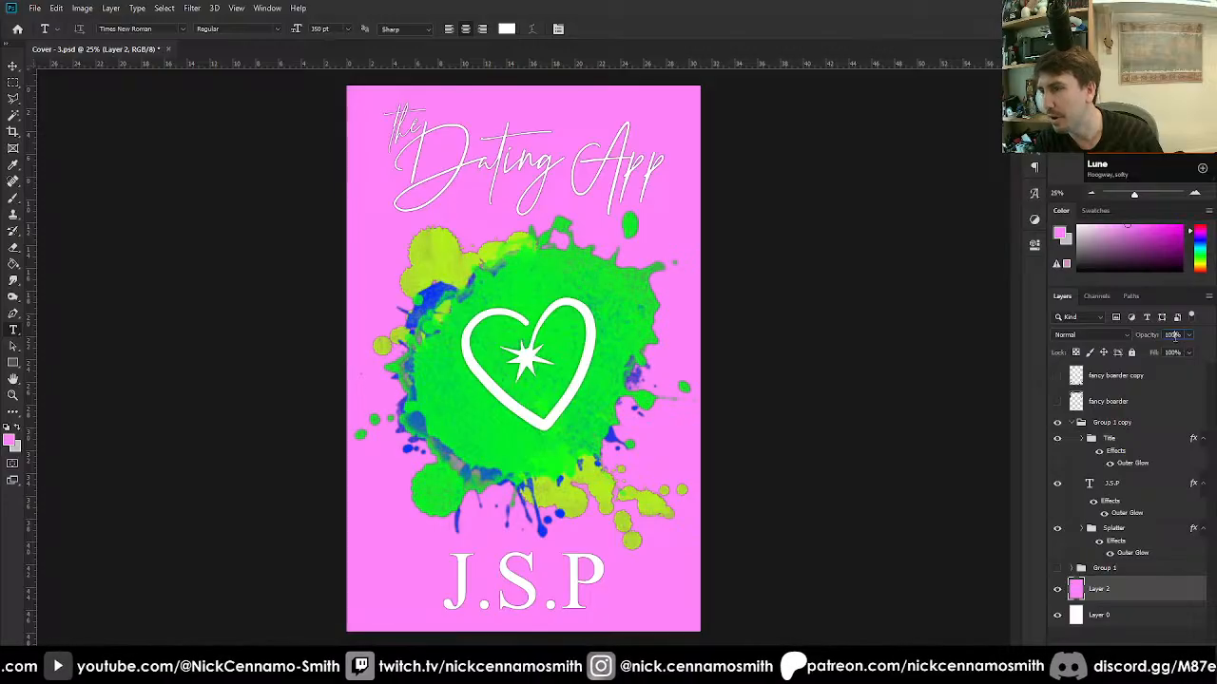
pyautogui.click(1173, 334)
pyautogui.write('30')
pyautogui.press('Return')
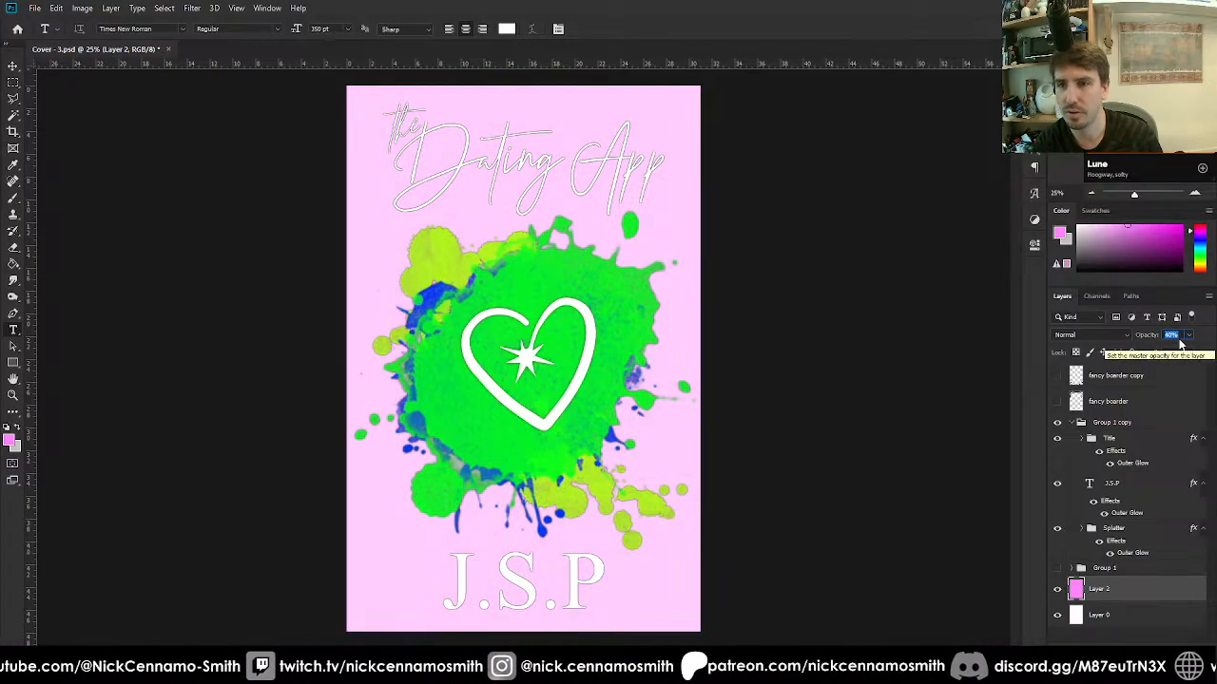
pyautogui.write('40')
pyautogui.press('Return')
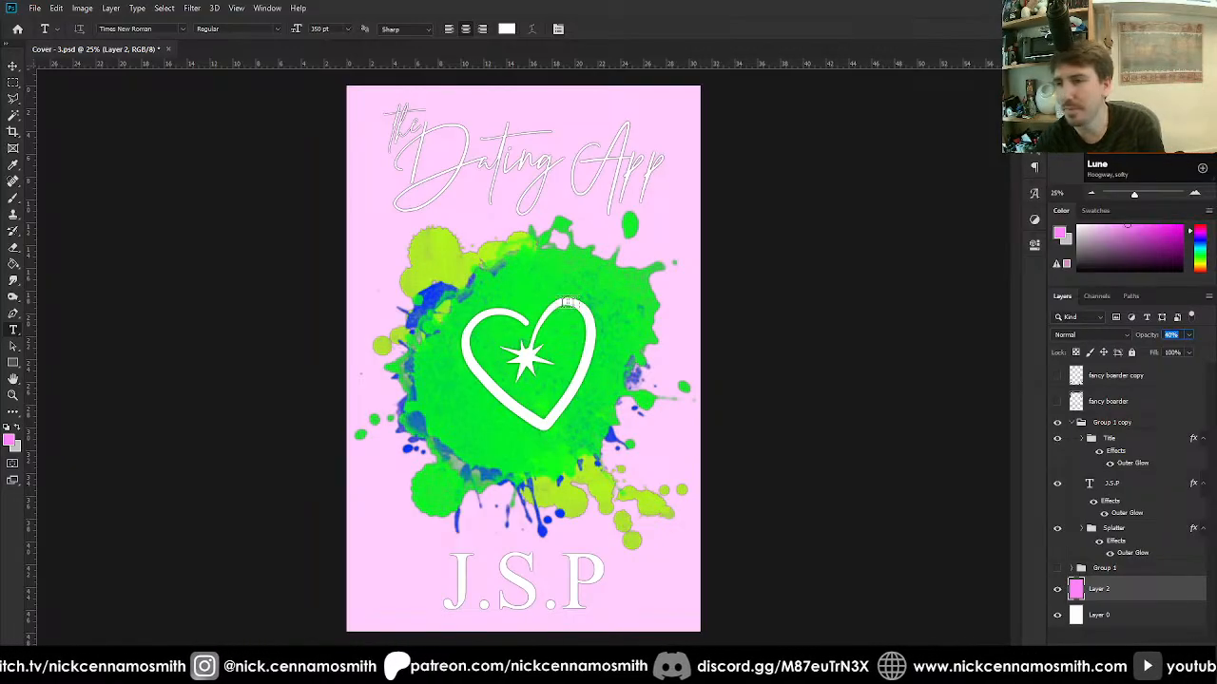
pyautogui.press('Return')
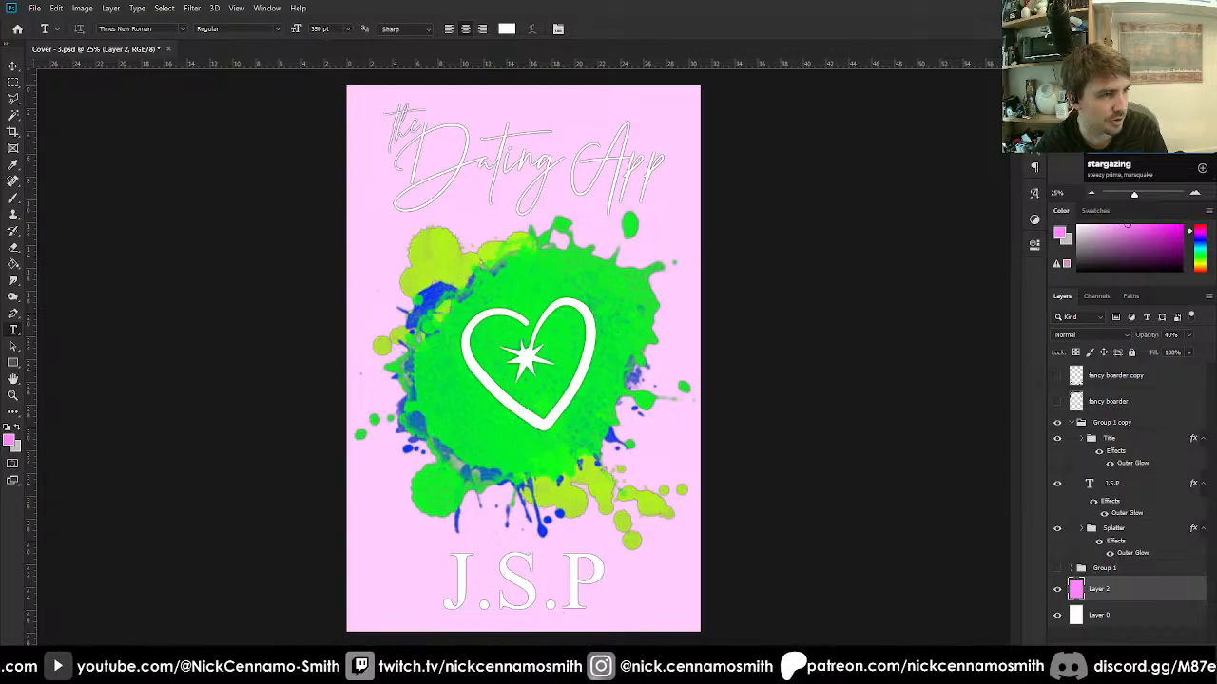
# Paste the book-cover reference image on a new top layer, sample its magenta as the foreground colour, and delete that layer.
pyautogui.hotkey('ctrl', 'shift', 'alt', 'n')
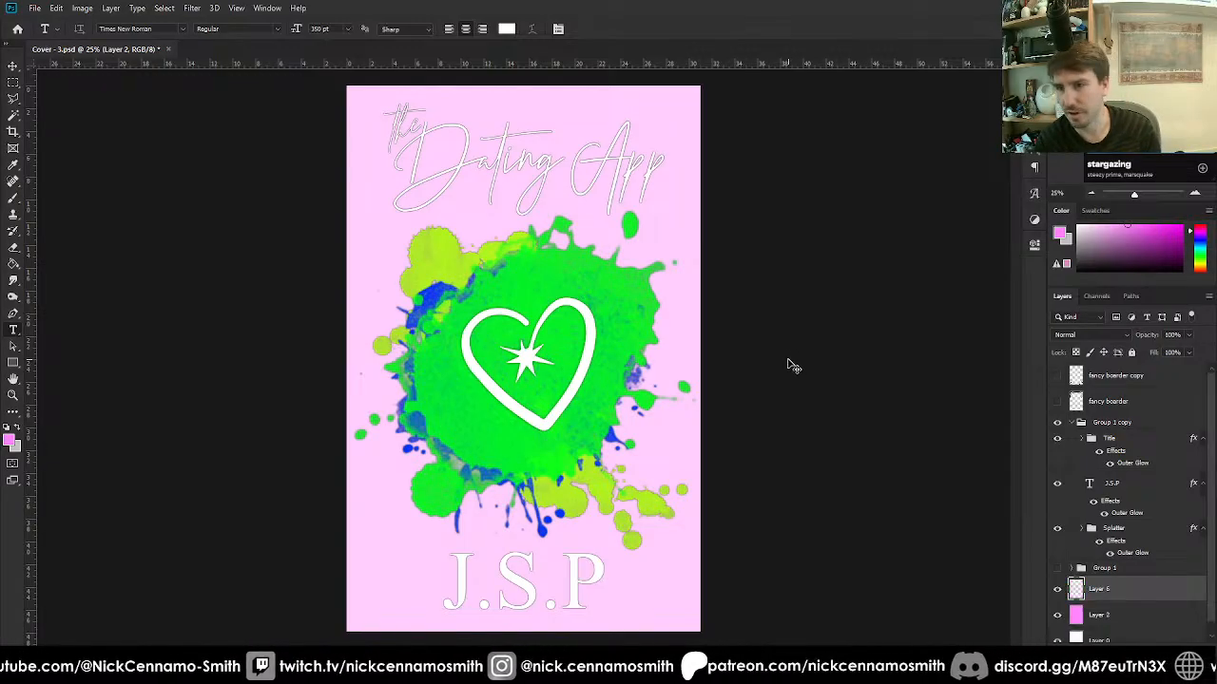
pyautogui.moveTo(1076, 589); pyautogui.dragTo(1166, 371)
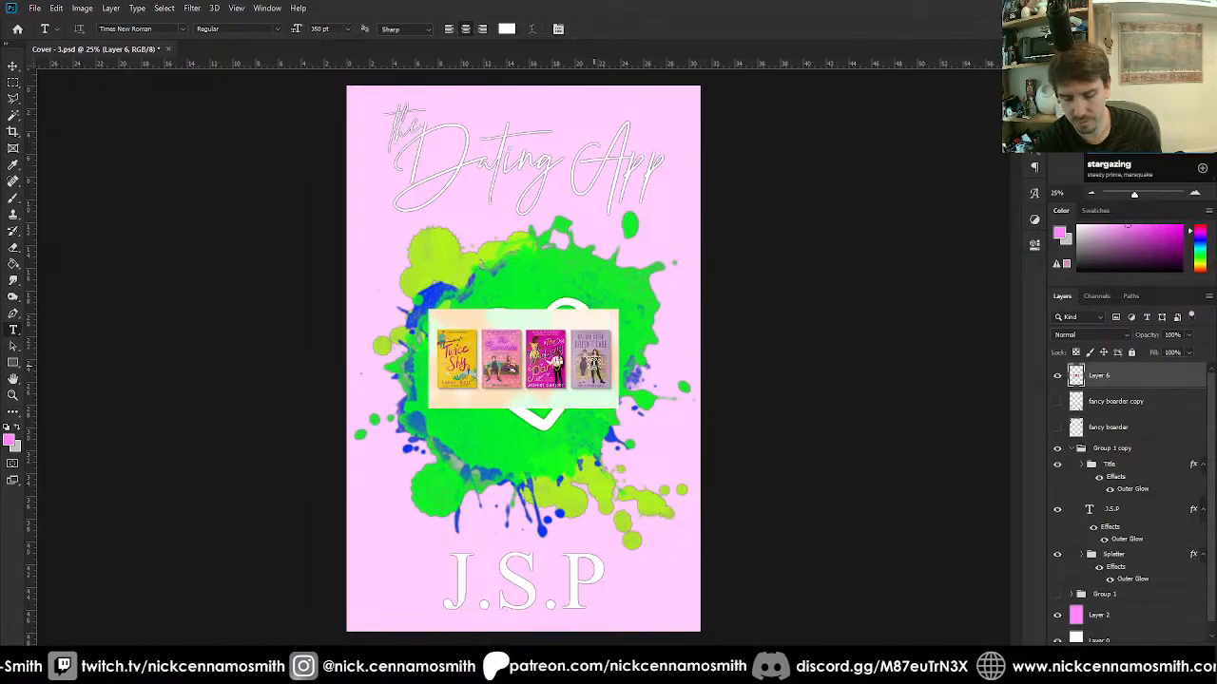
pyautogui.press('i')
pyautogui.click(547, 336)
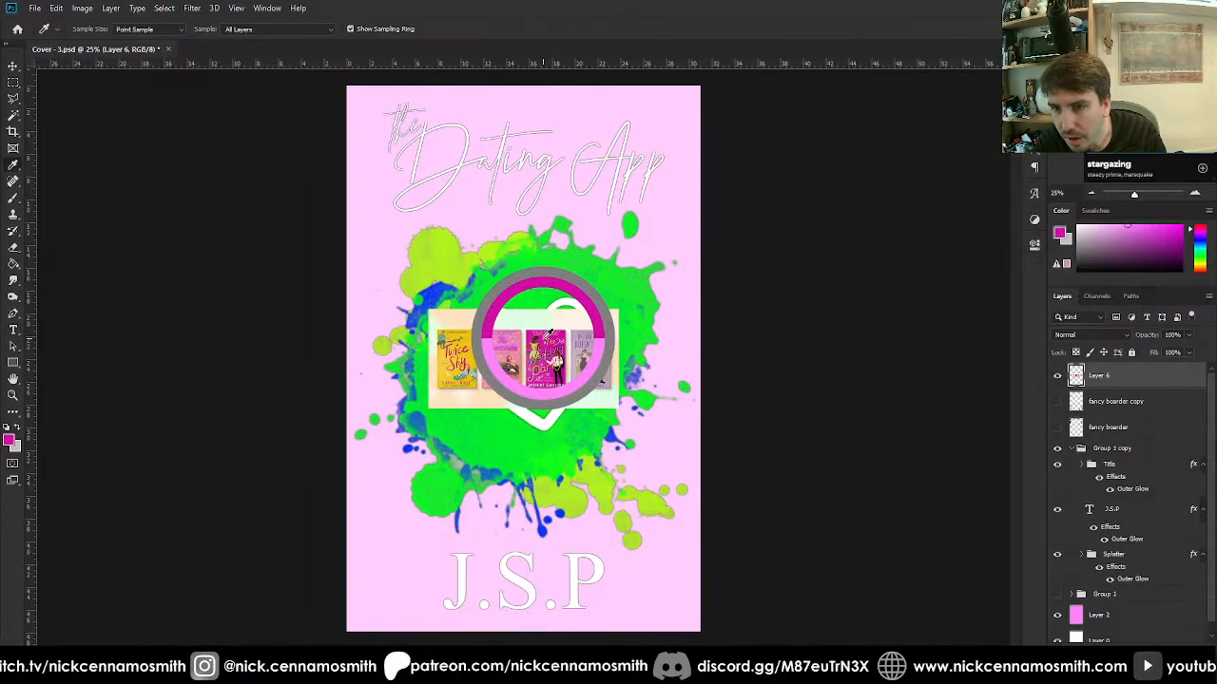
pyautogui.press('Delete')
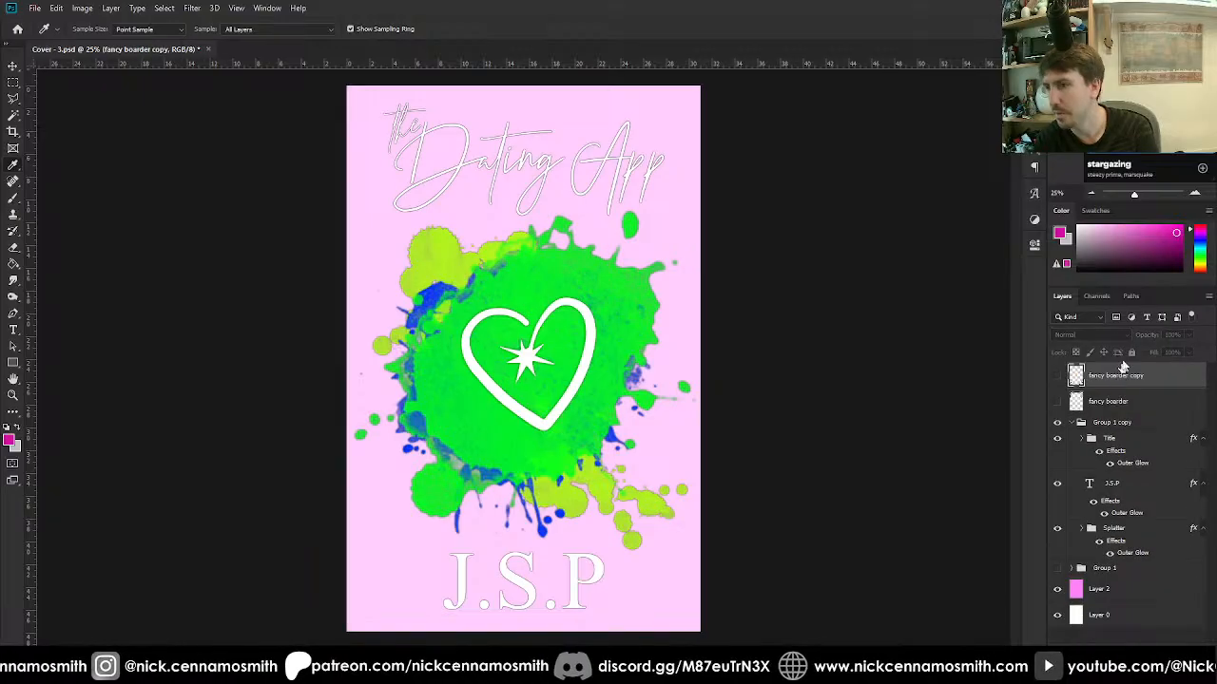
# Fill the background Layer 2 with the sampled magenta and raise its opacity to 100%.
pyautogui.press('g')
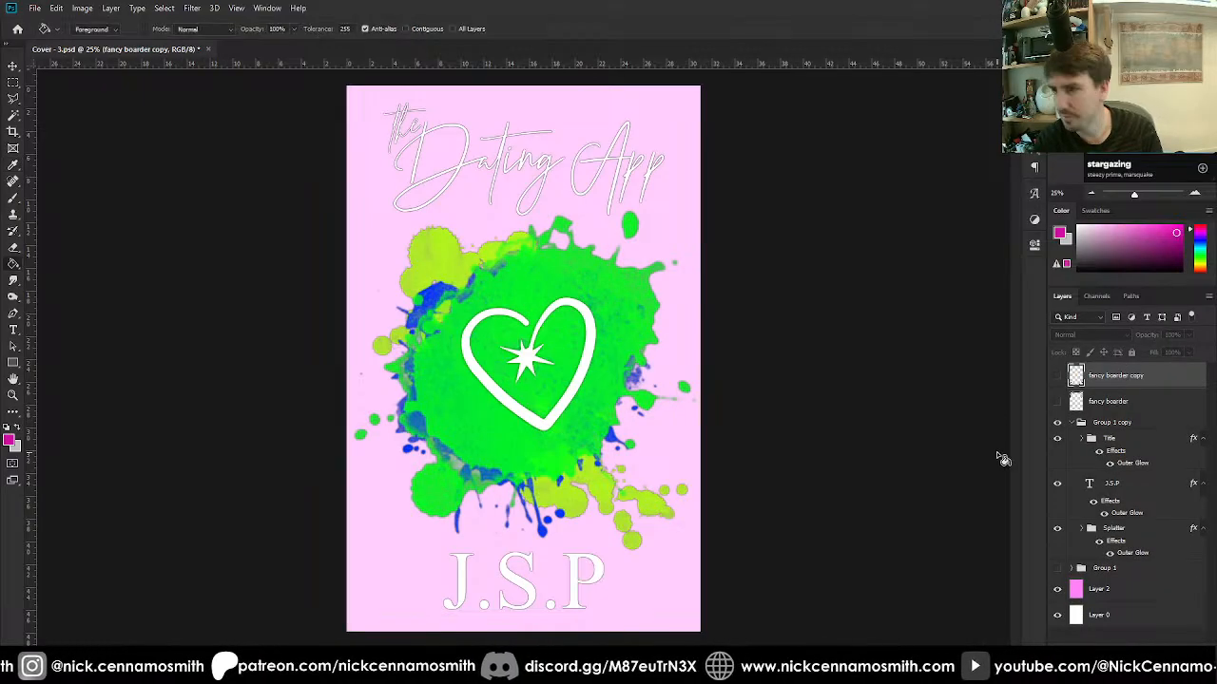
pyautogui.click(1072, 423)
pyautogui.click(1102, 459)
pyautogui.click(696, 416)
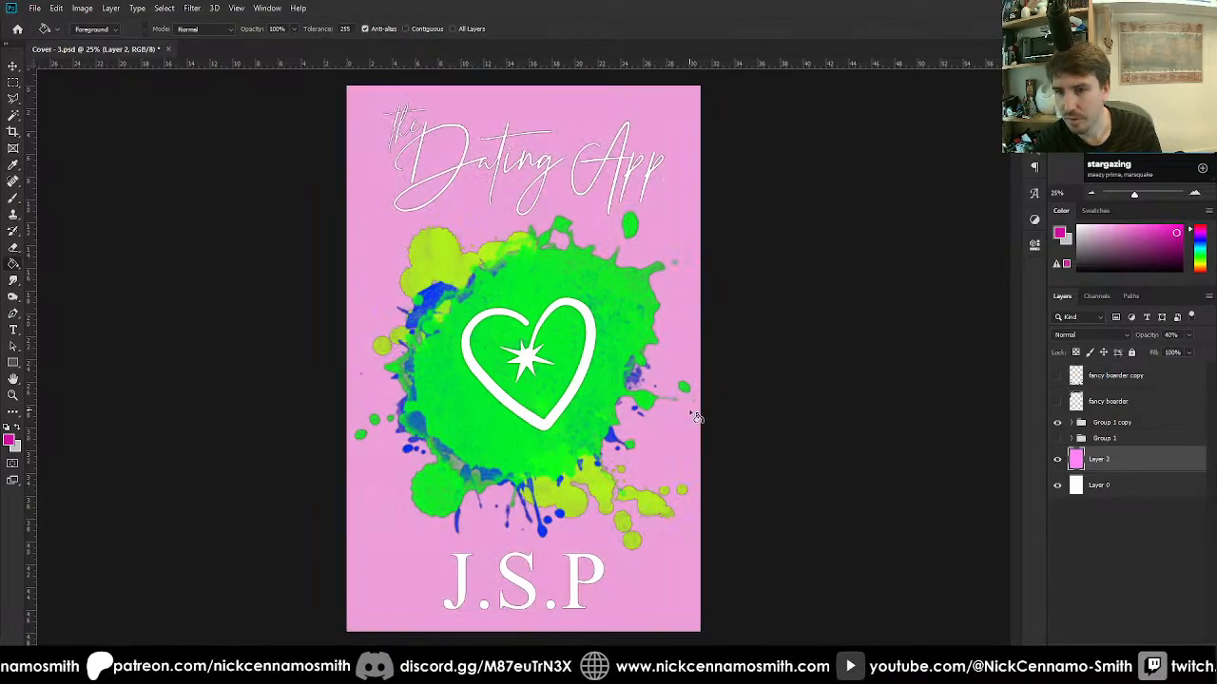
pyautogui.click(1189, 336)
pyautogui.moveTo(1186, 350); pyautogui.dragTo(1213, 351)
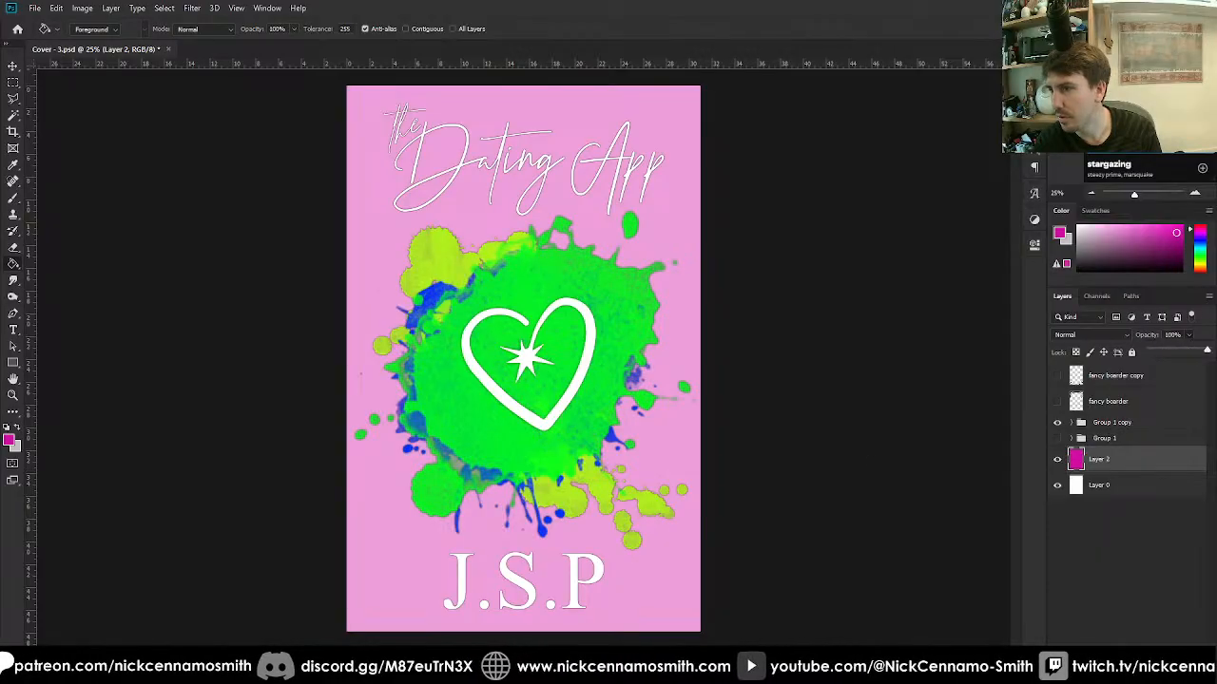
pyautogui.click(1159, 565)
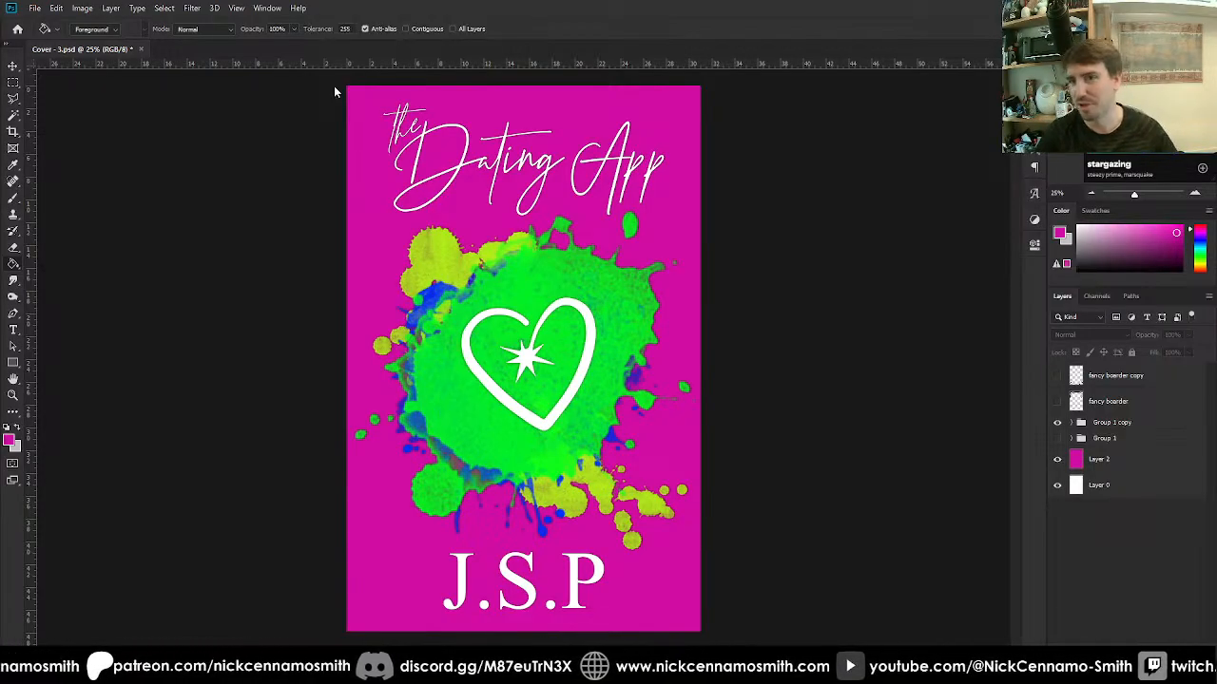
# Compare Group 1 with Group 1 copy on the magenta background and preview the two fancy border layers over the design.
pyautogui.click(1073, 423)
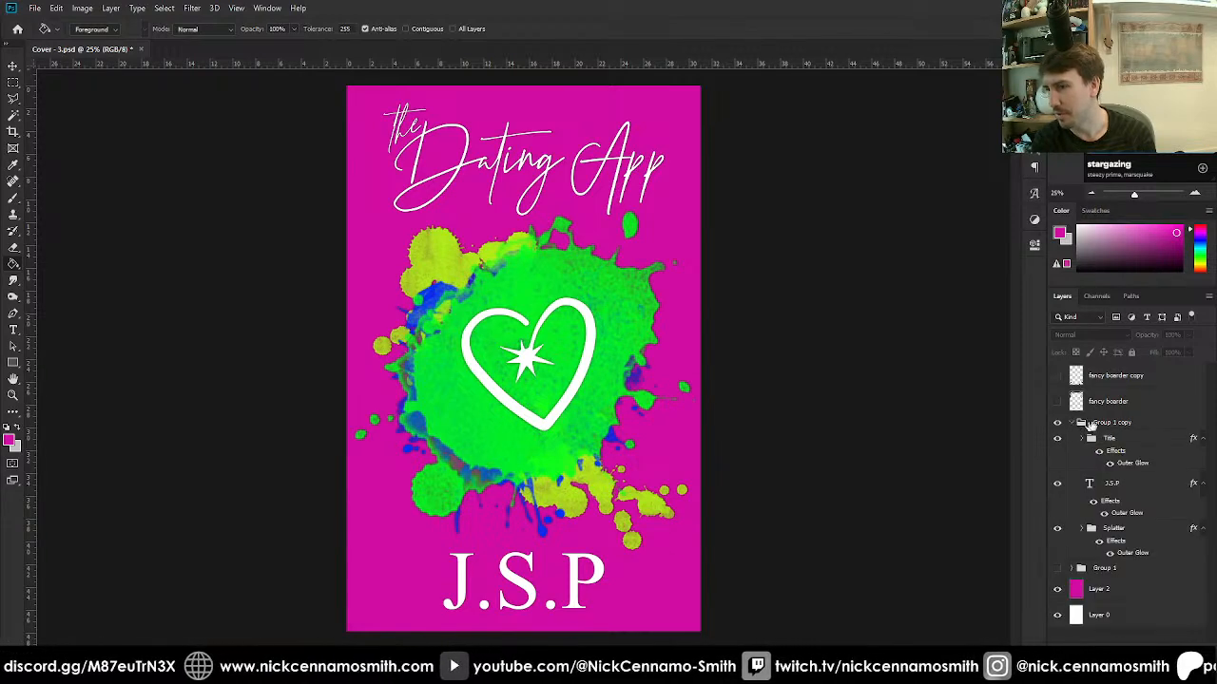
pyautogui.click(1080, 423)
pyautogui.click(1071, 423)
pyautogui.click(1057, 438)
pyautogui.click(1057, 423)
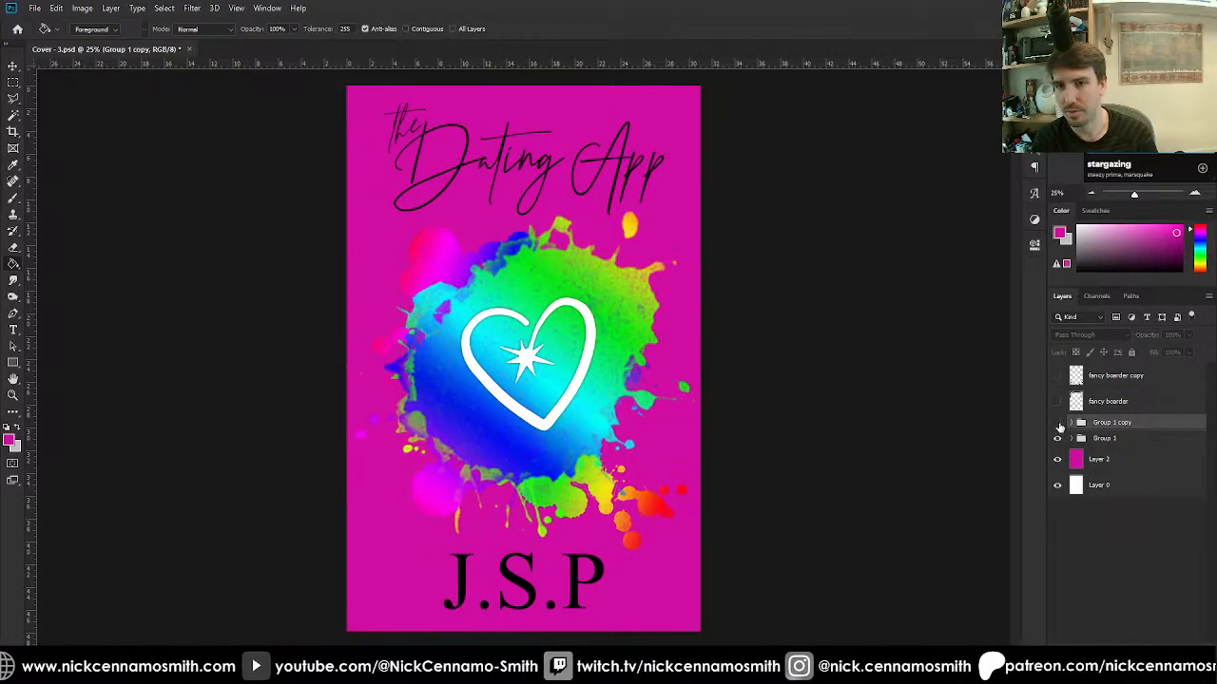
pyautogui.click(1059, 426)
pyautogui.click(1055, 441)
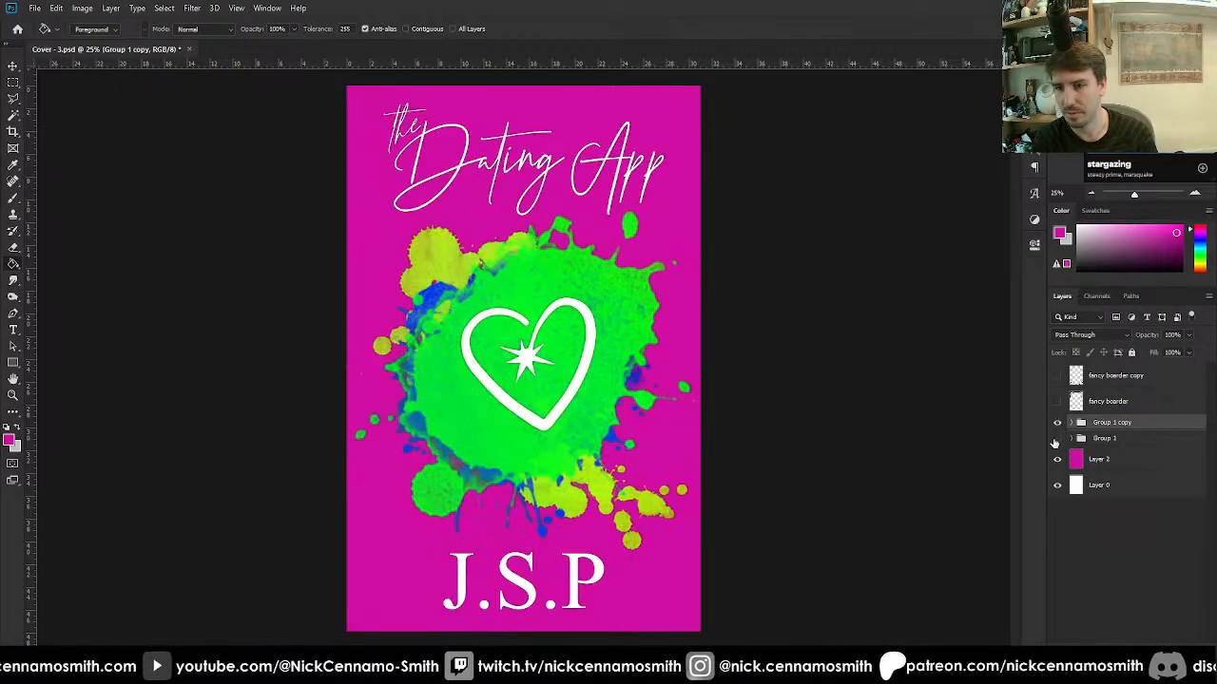
pyautogui.click(1055, 441)
pyautogui.click(1054, 442)
pyautogui.click(1054, 442)
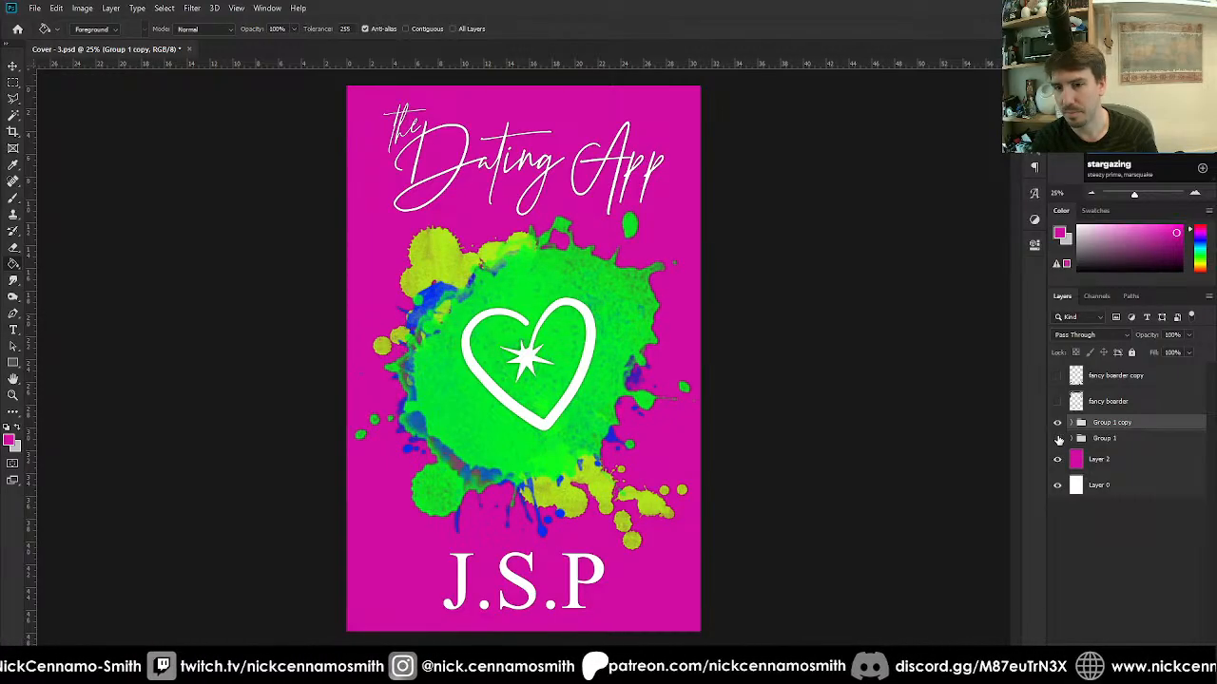
pyautogui.click(1057, 423)
pyautogui.click(1059, 424)
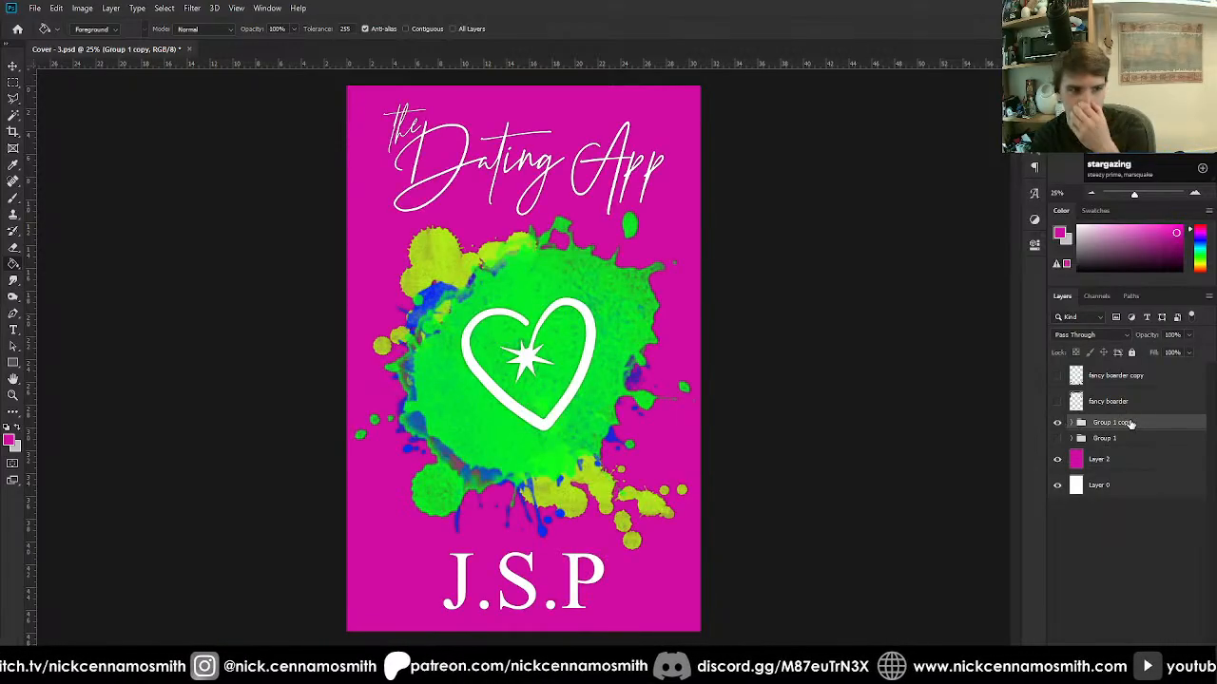
pyautogui.click(1056, 422)
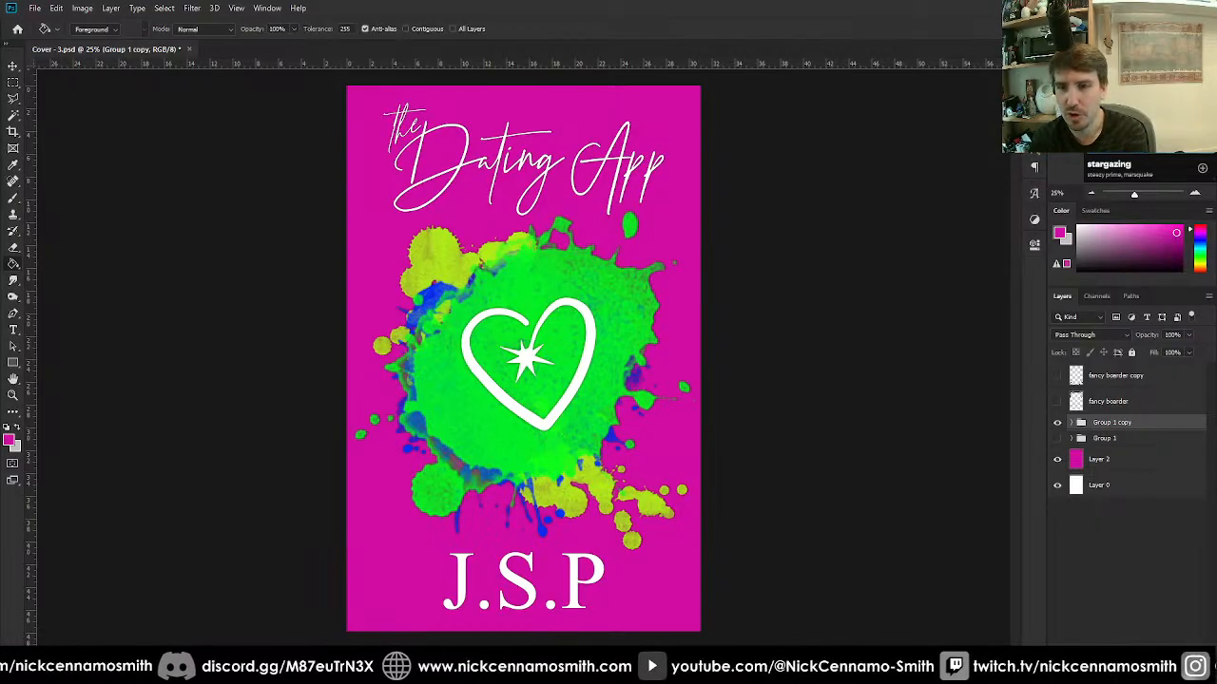
pyautogui.moveTo(1056, 376); pyautogui.dragTo(1058, 402)
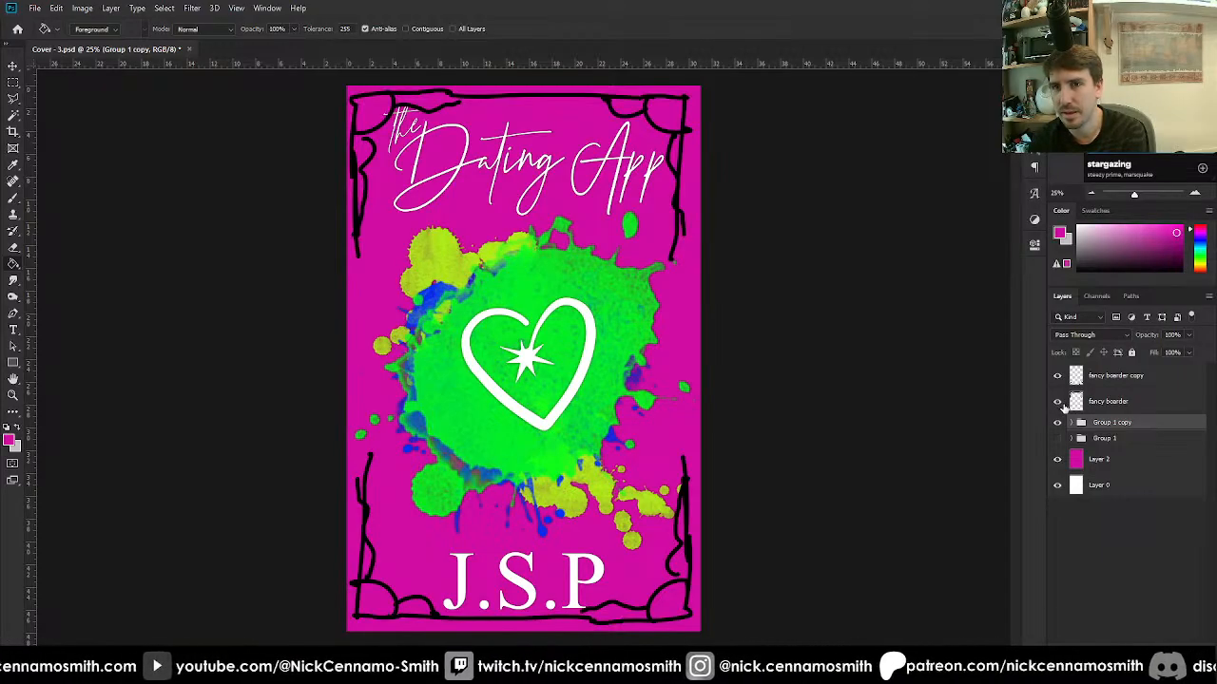
pyautogui.moveTo(1061, 404); pyautogui.dragTo(1061, 376)
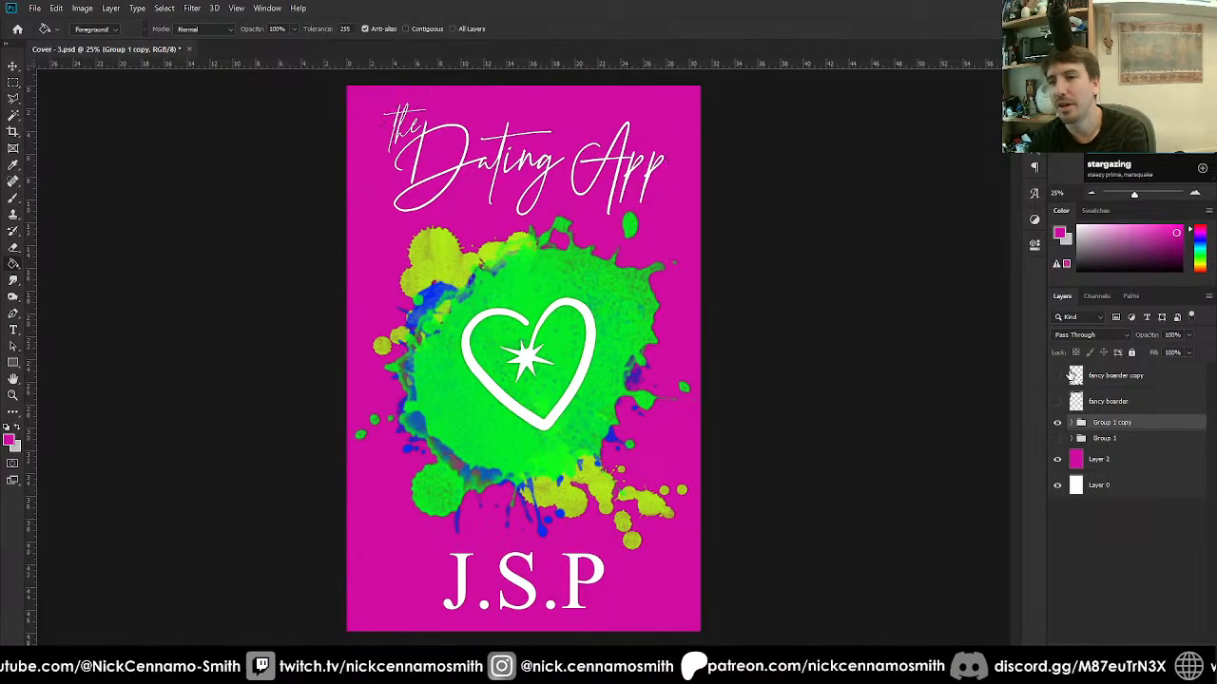
# Scale Group 1 copy up slightly from its centre with Free Transform.
pyautogui.hotkey('ctrl', 't')
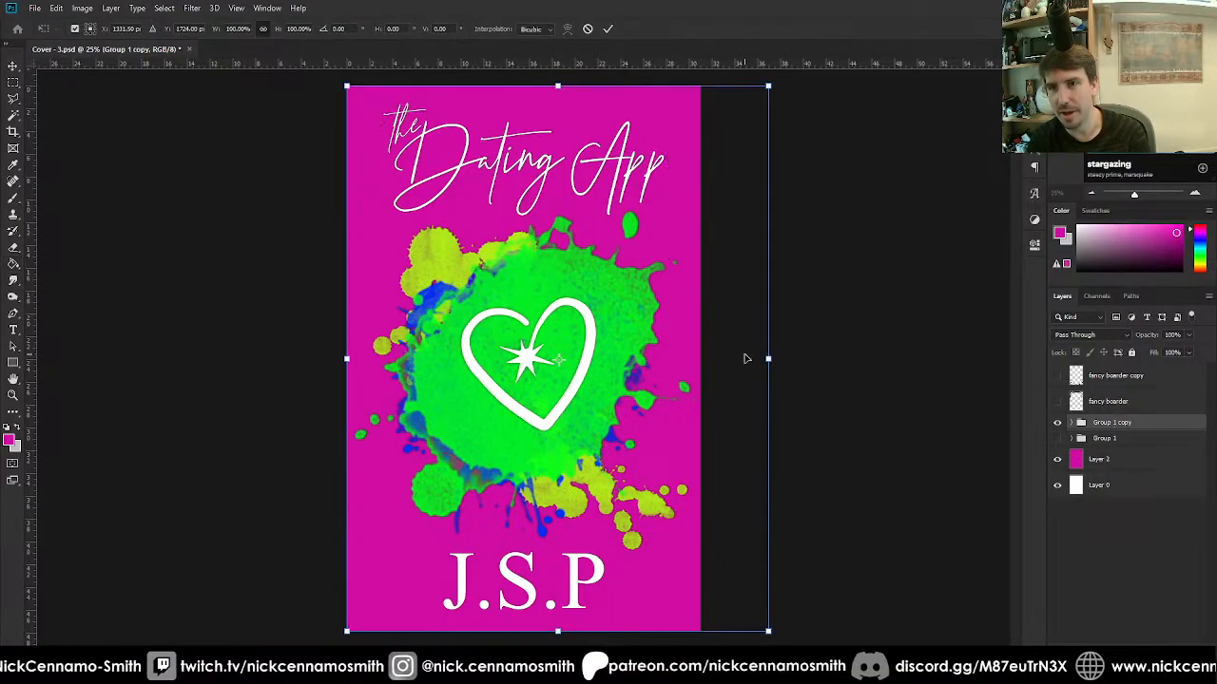
pyautogui.moveTo(772, 353); pyautogui.dragTo(779, 353)
pyautogui.press('Return')
pyautogui.press('g')
# Centre the Title group and the author-initials text layer horizontally on the canvas, collapsing the layer effects lists in Group 1 copy.
pyautogui.hotkey('ctrl', 'a')
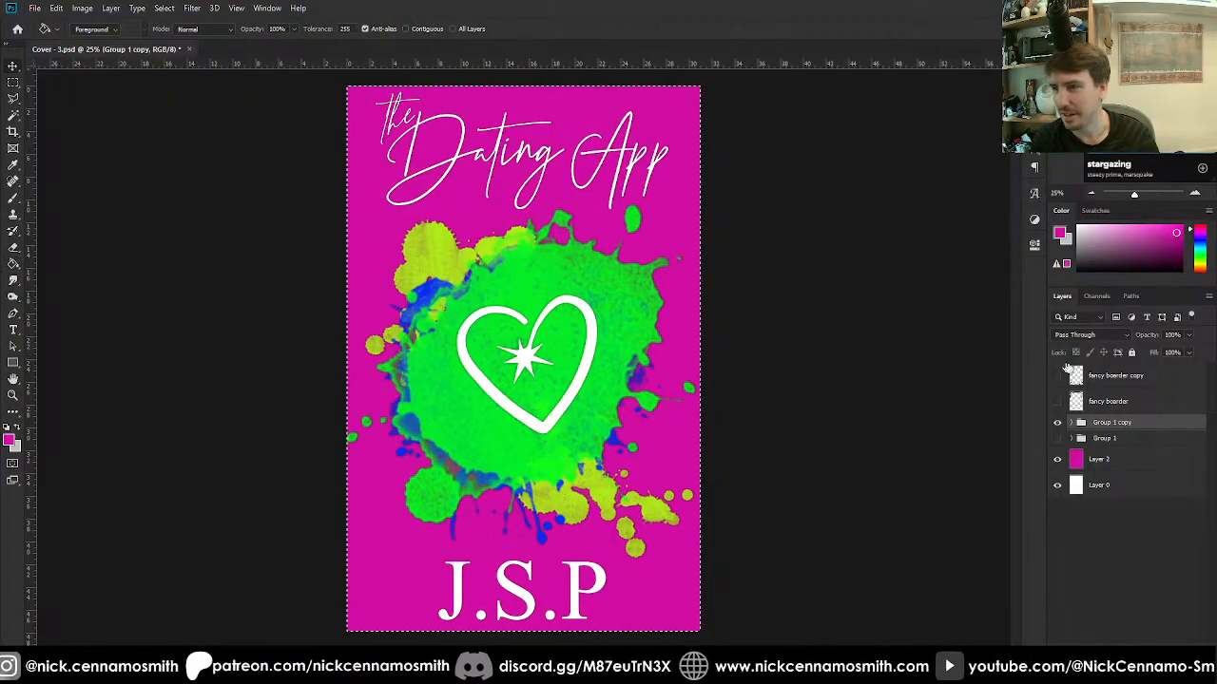
pyautogui.press('v')
pyautogui.click(1072, 423)
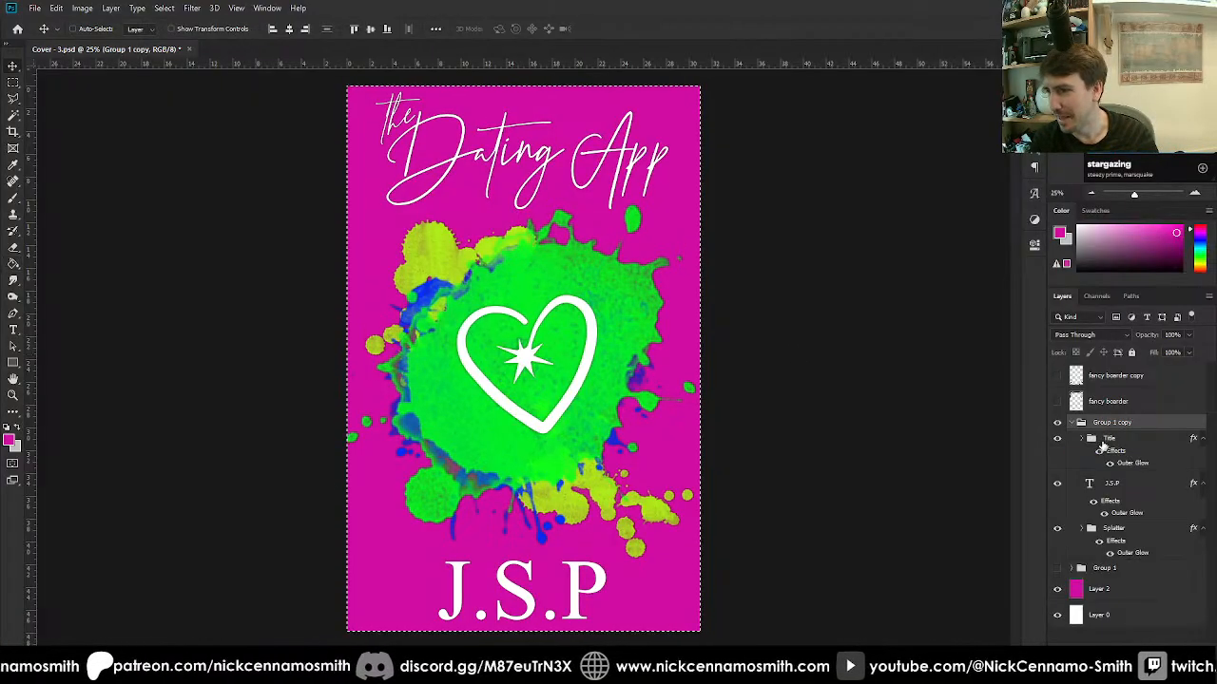
pyautogui.click(1083, 438)
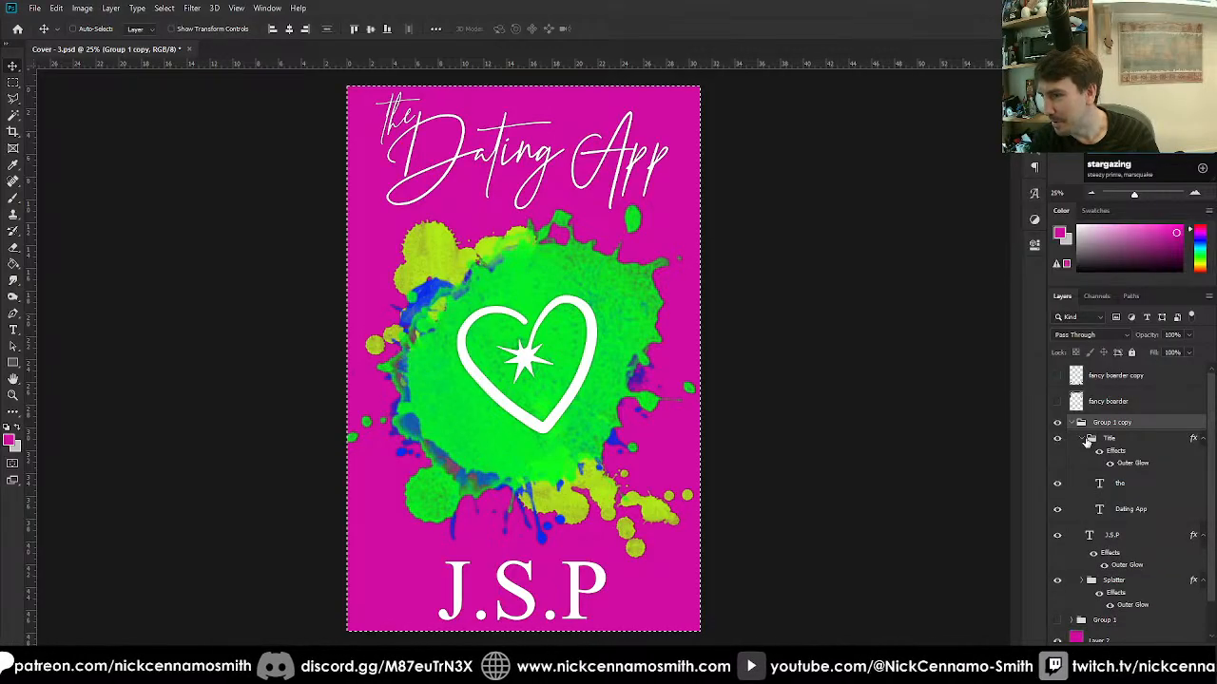
pyautogui.click(1086, 439)
pyautogui.click(1203, 439)
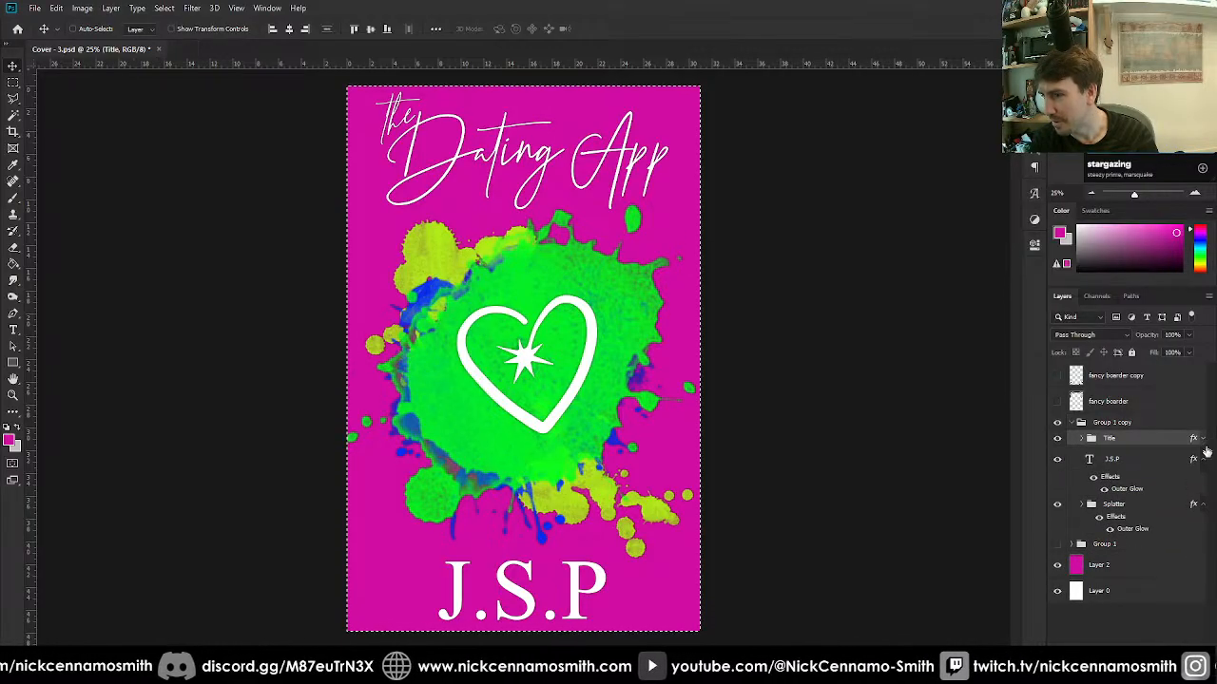
pyautogui.click(1204, 461)
pyautogui.click(1203, 481)
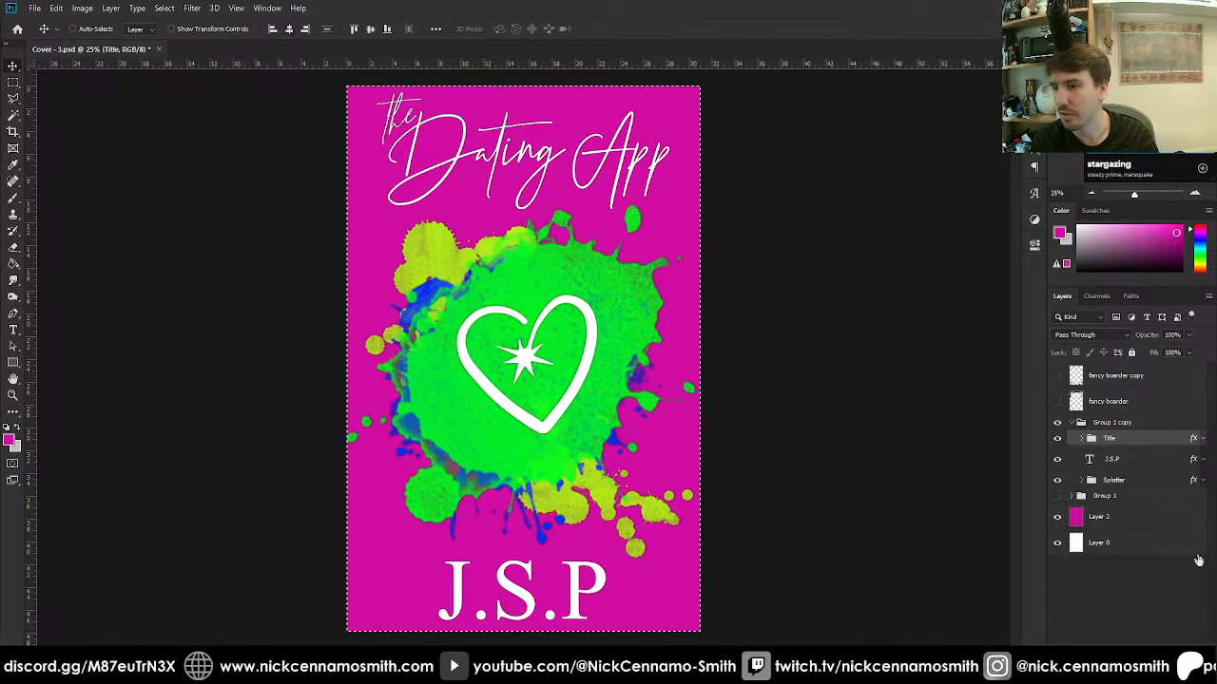
pyautogui.click(1127, 466)
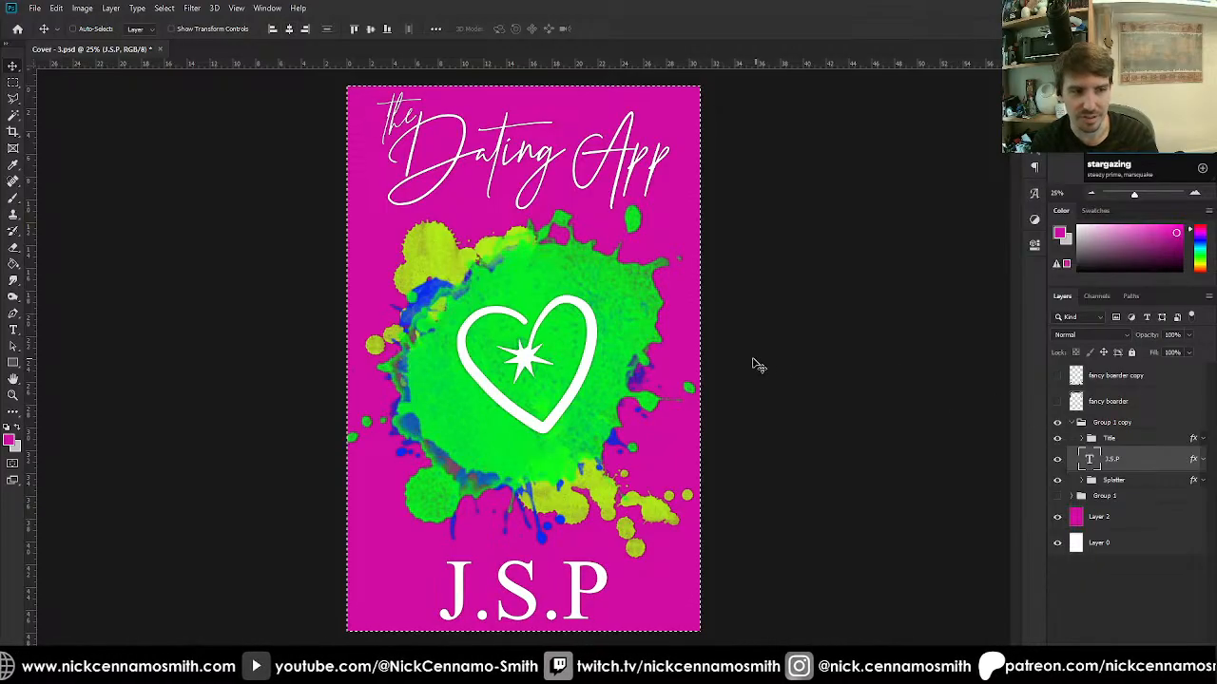
pyautogui.hotkey('ctrl', 'd')
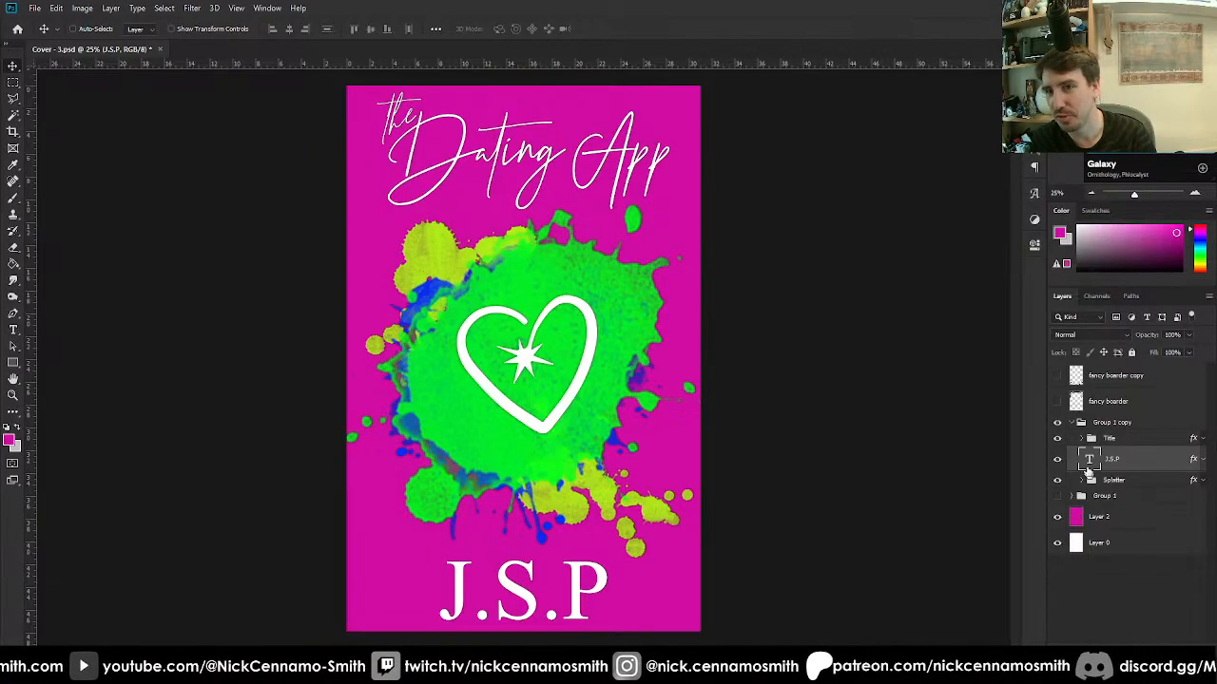
# Try to colorize the green Layer 3 in the Splatter group with Hue/Saturation at hue 127 and saturation +100.
pyautogui.click(1081, 439)
pyautogui.click(1081, 440)
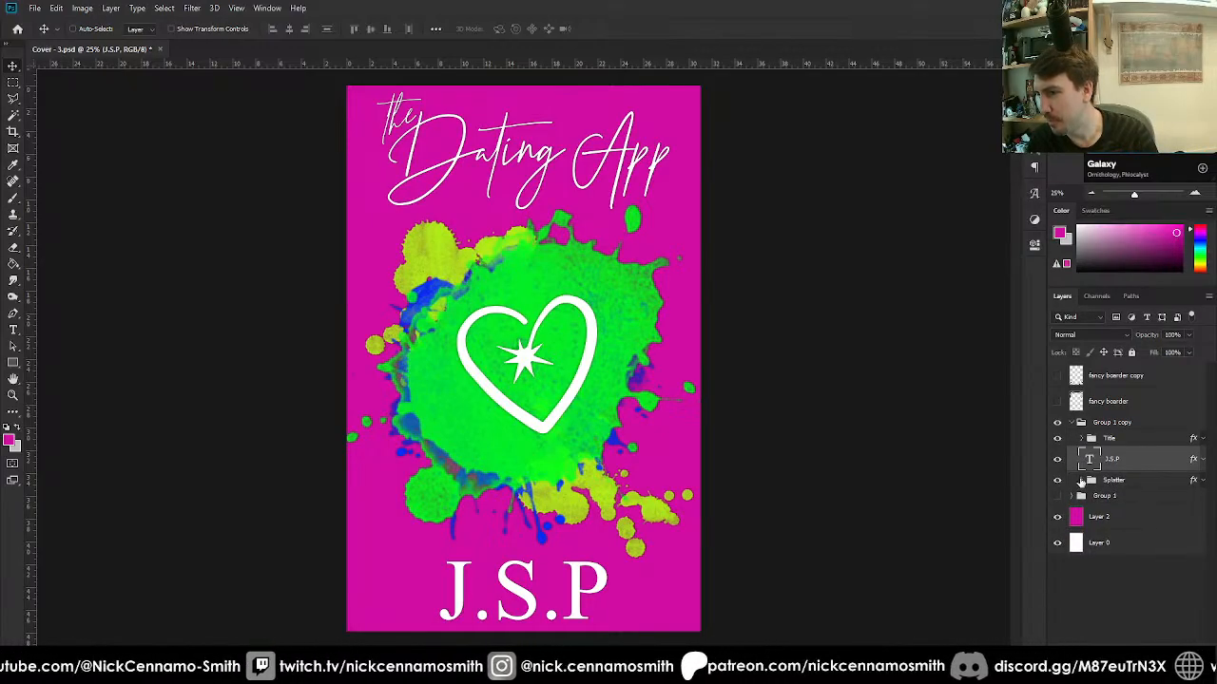
pyautogui.click(1091, 480)
pyautogui.click(1082, 480)
pyautogui.click(1128, 534)
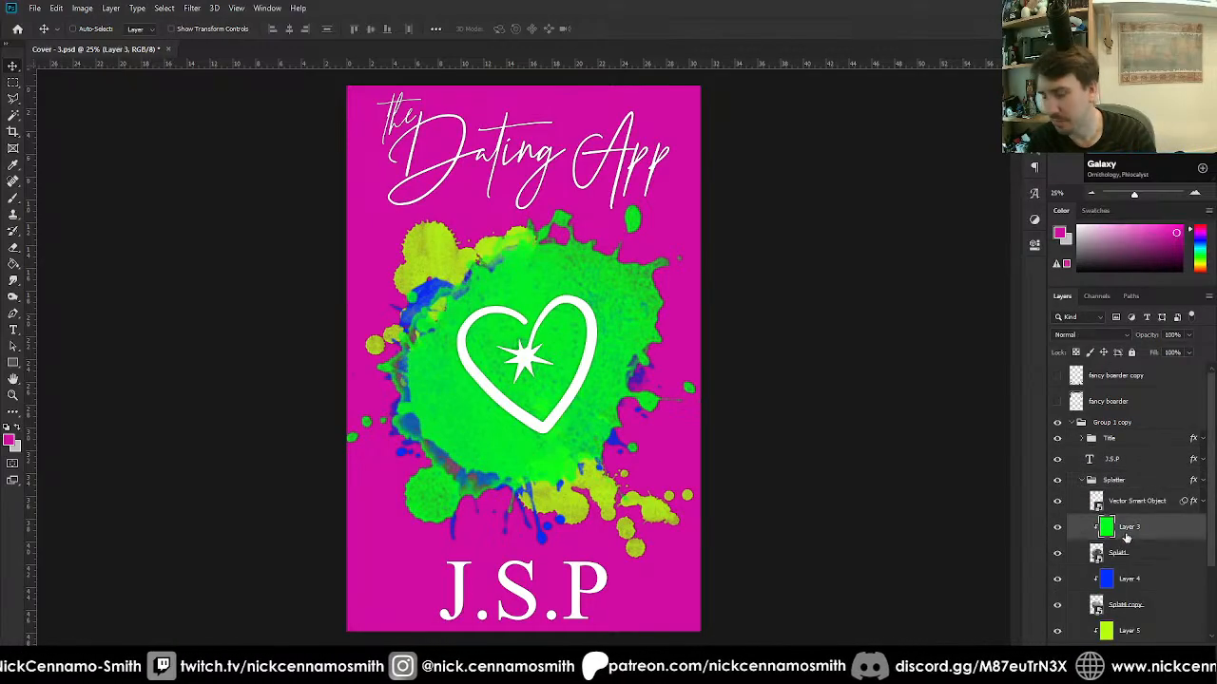
pyautogui.hotkey('ctrl', 'u')
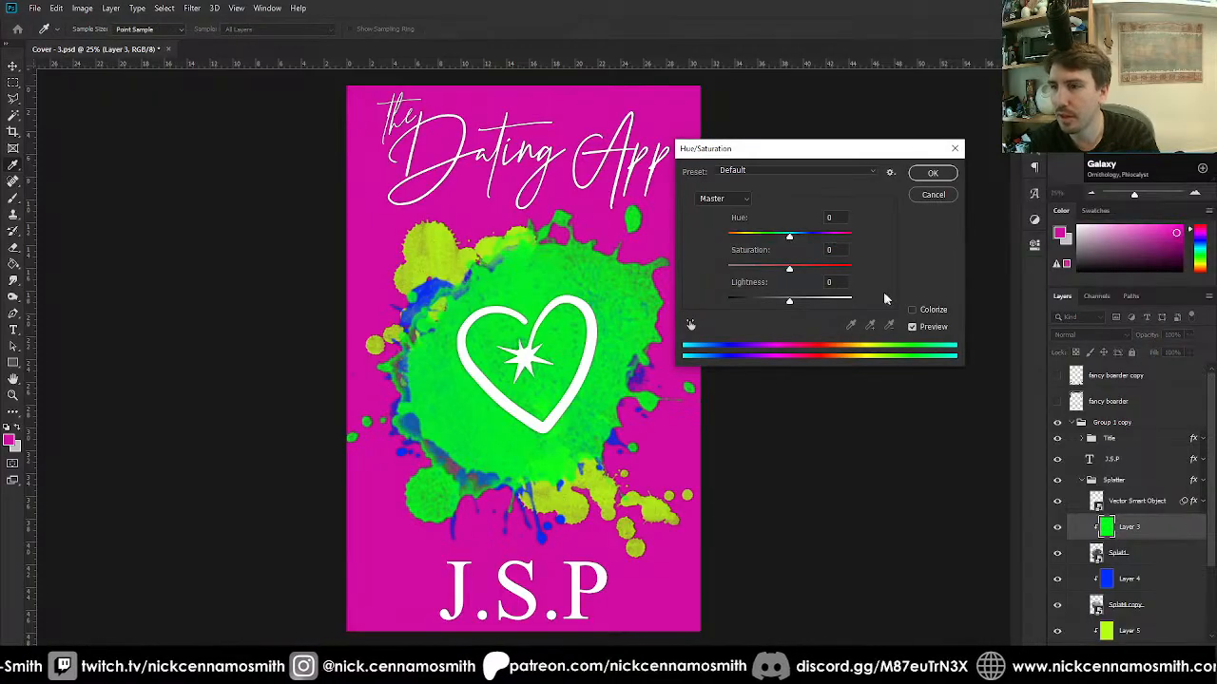
pyautogui.click(913, 310)
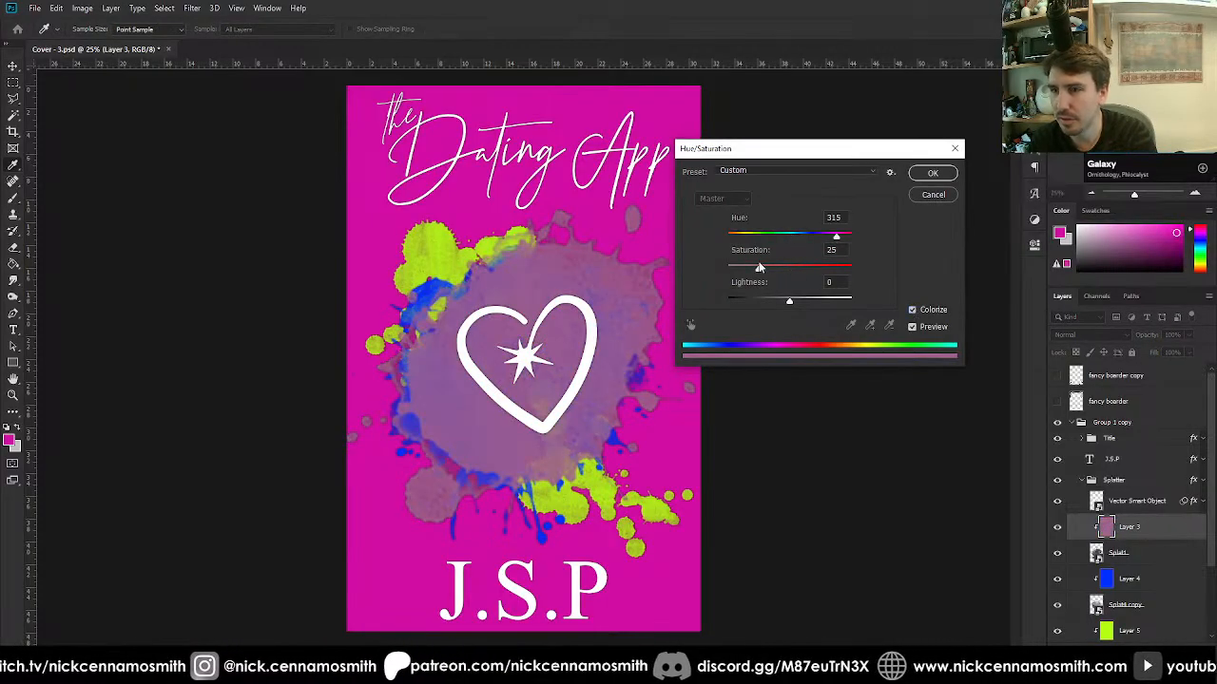
pyautogui.moveTo(821, 269); pyautogui.dragTo(772, 238)
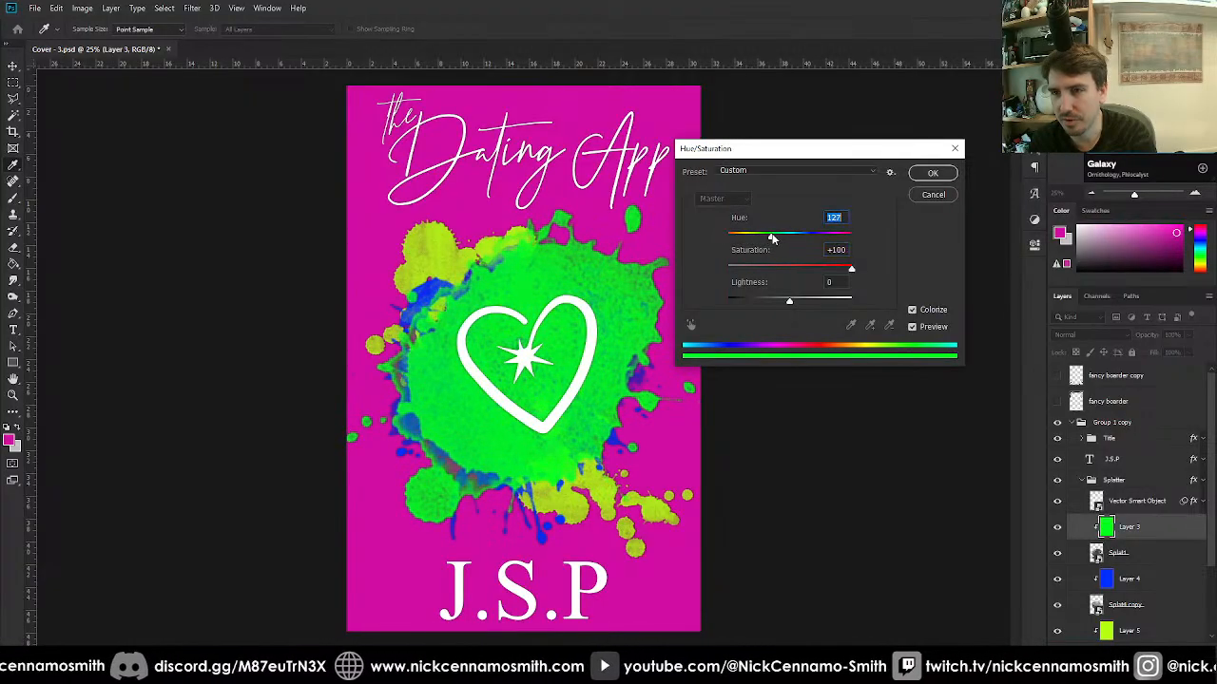
pyautogui.click(912, 327)
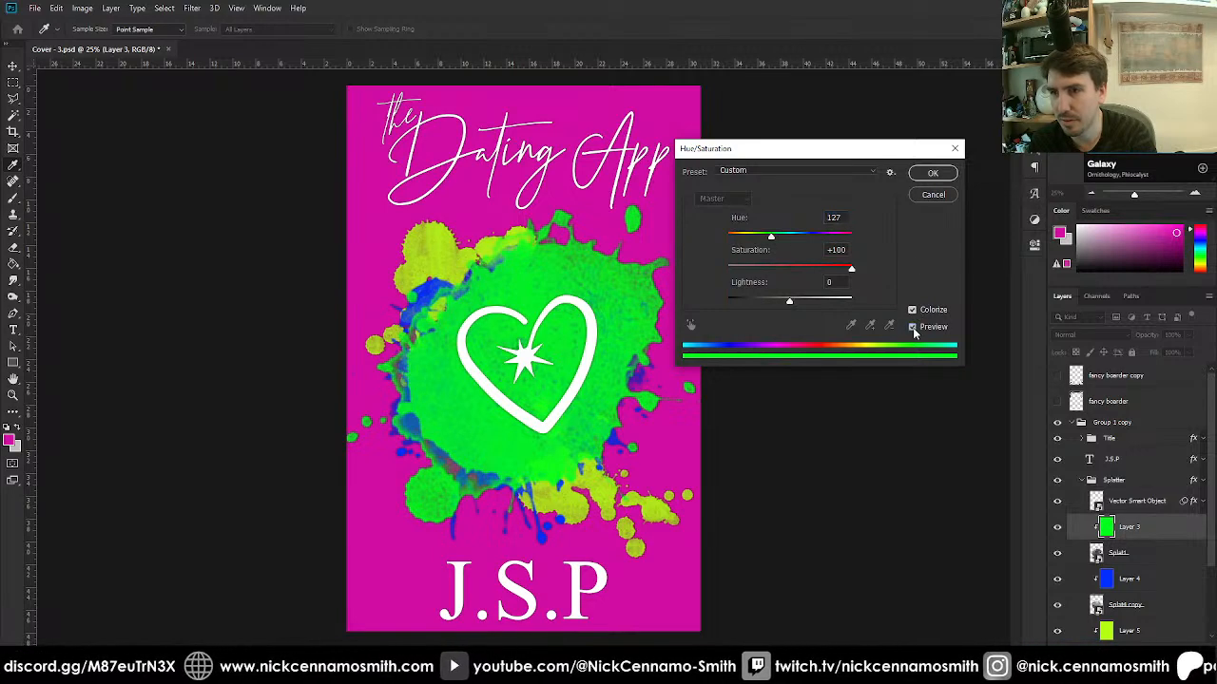
pyautogui.click(936, 195)
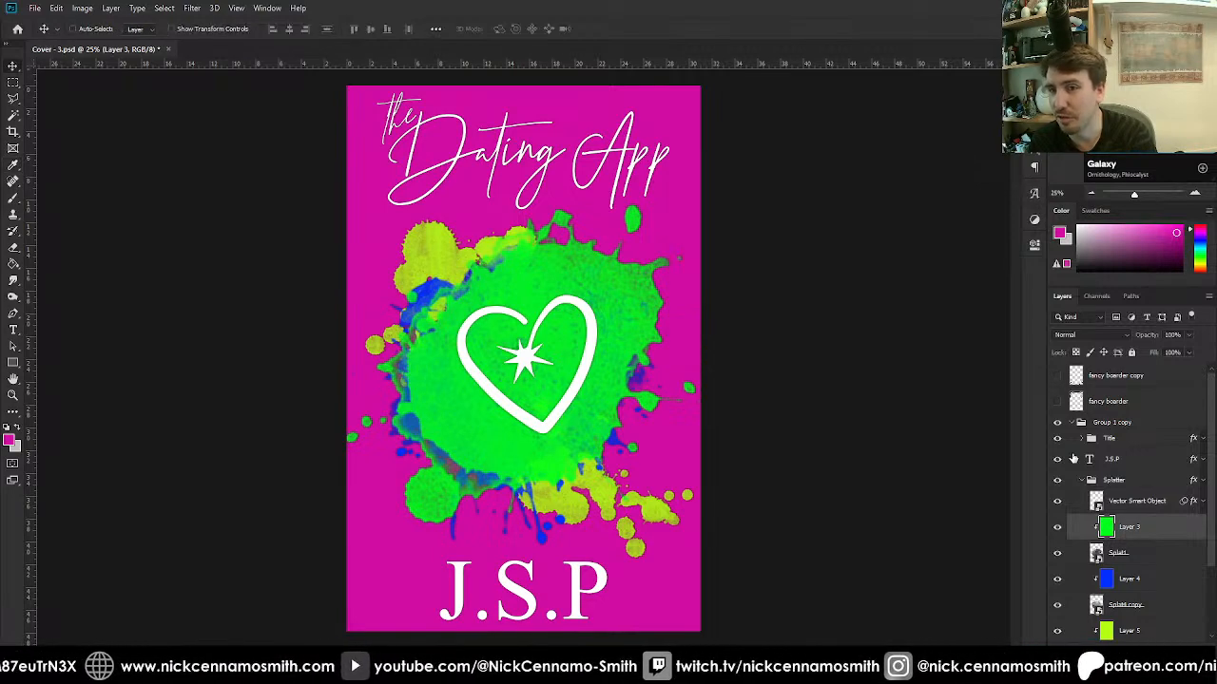
# Turn off the Outer Glow effect on the Splatter group and collapse its effects list.
pyautogui.click(1202, 482)
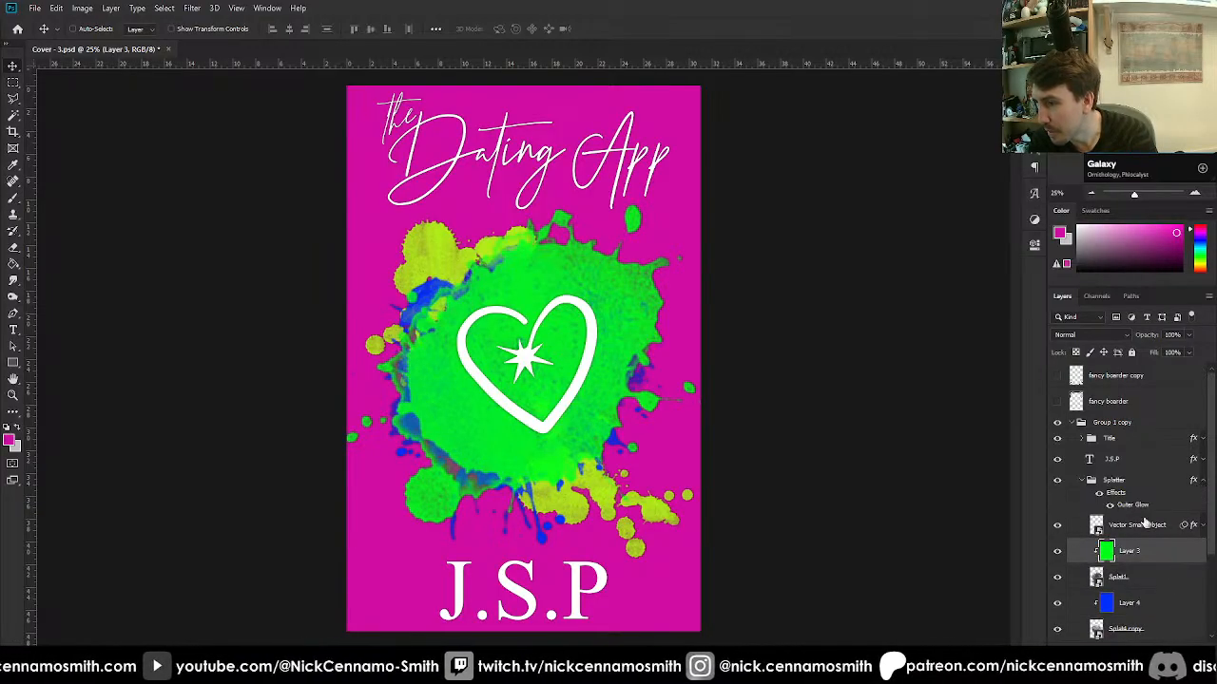
pyautogui.click(1098, 494)
pyautogui.click(1099, 494)
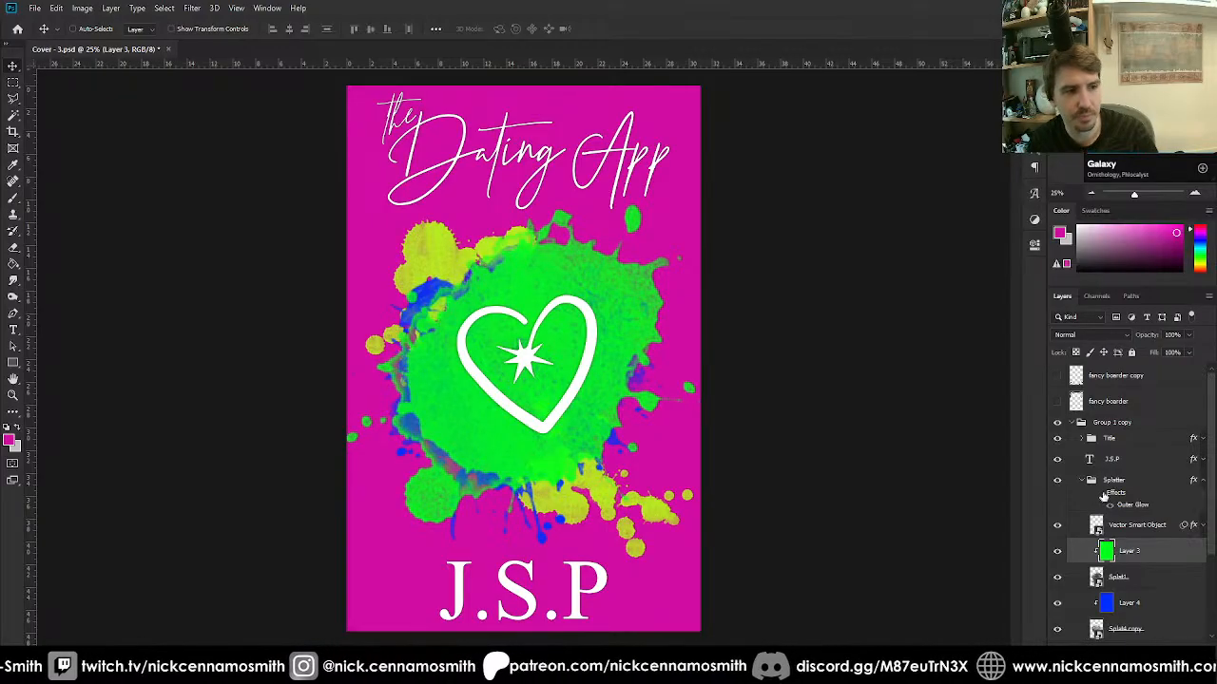
pyautogui.click(1107, 481)
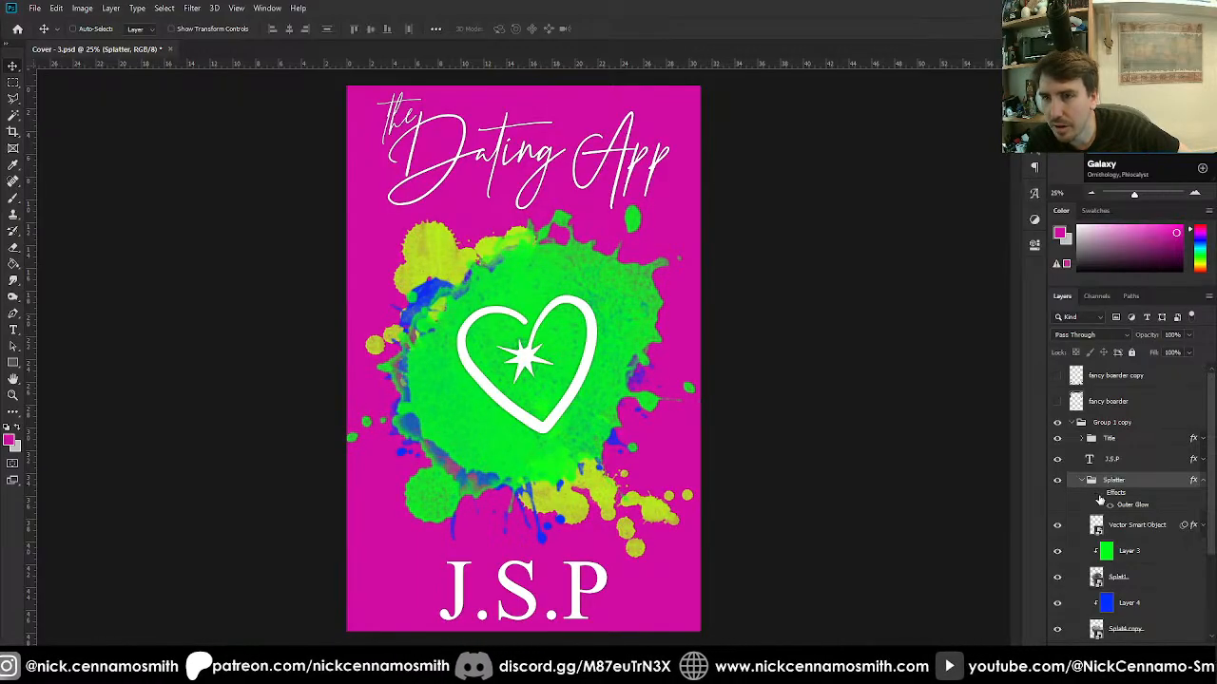
pyautogui.click(1203, 481)
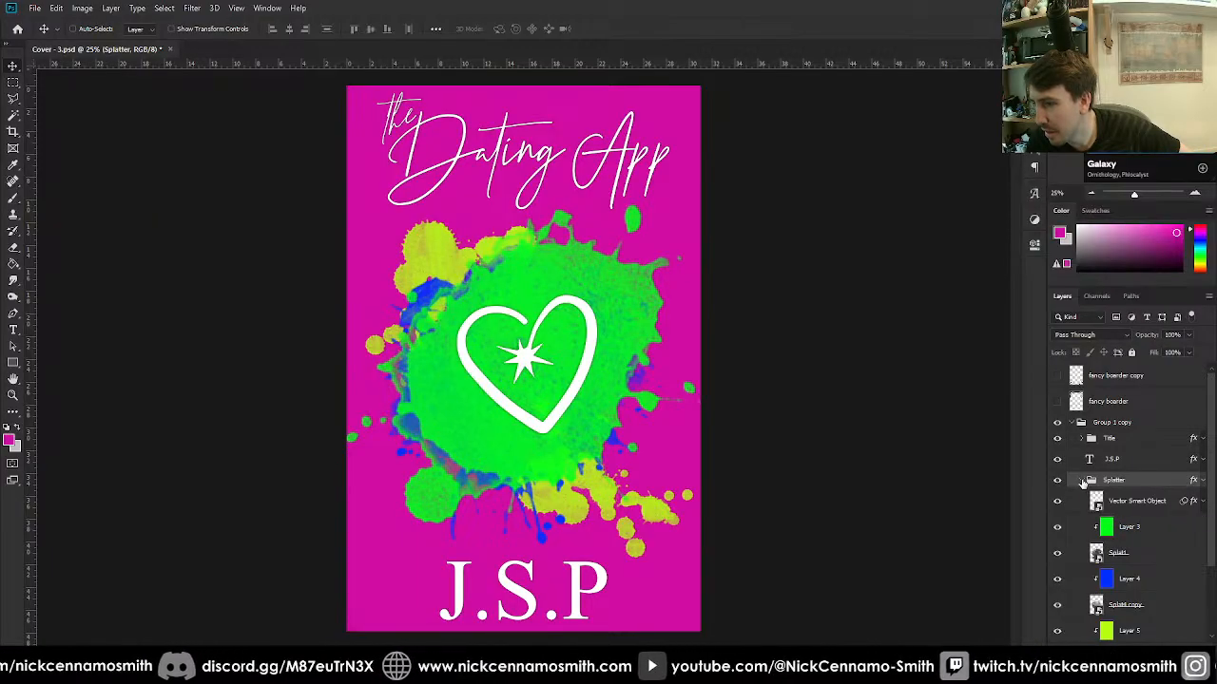
# Collapse the Splatter group and deselect all layers.
pyautogui.click(1082, 481)
pyautogui.click(1077, 584)
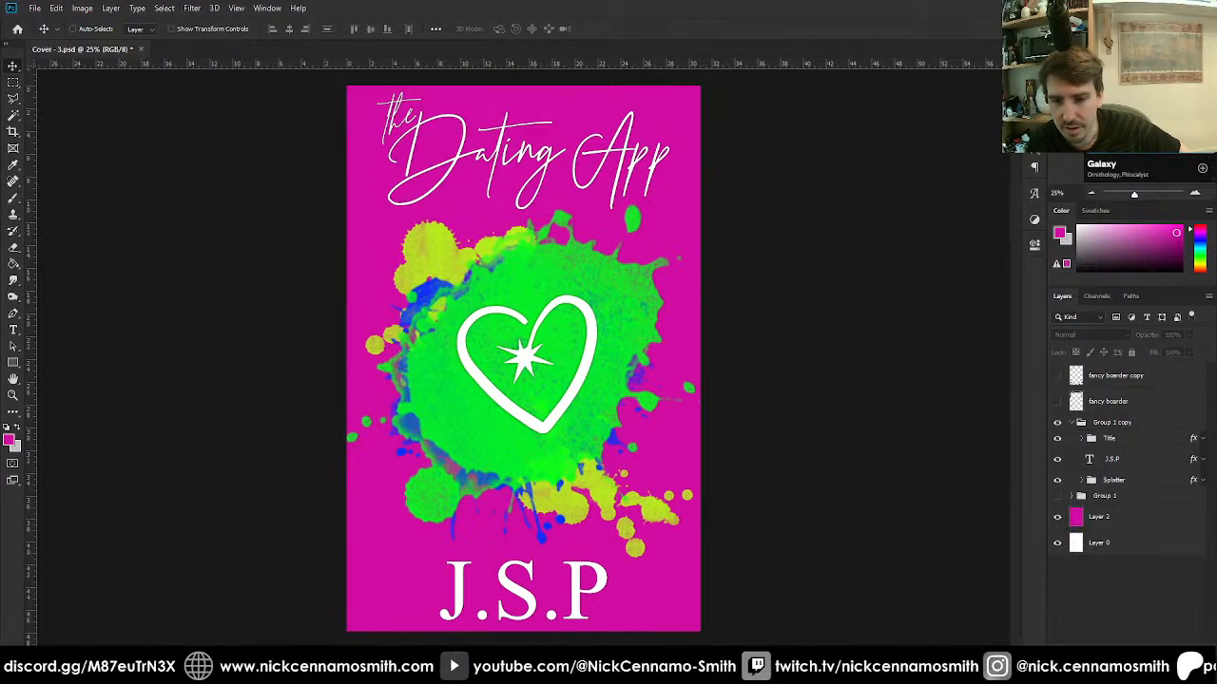
pyautogui.moveTo(264, 671)
pyautogui.click(352, 631)
pyautogui.moveTo(448, 36); pyautogui.dragTo(0, 133)
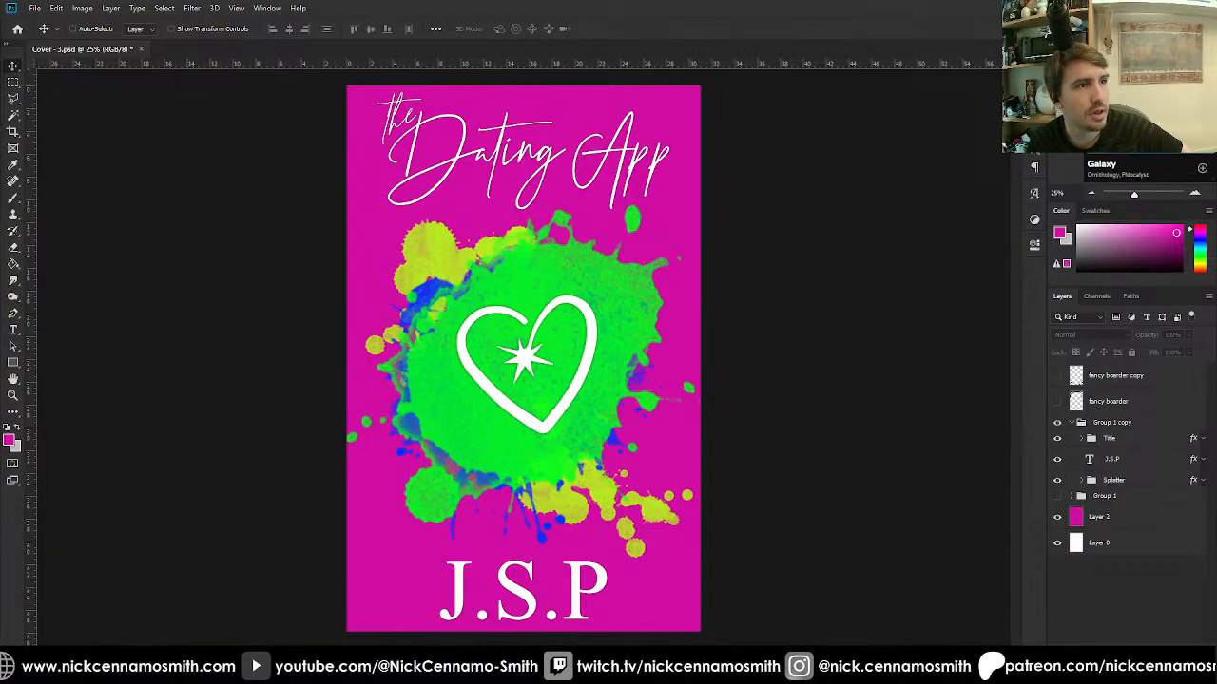
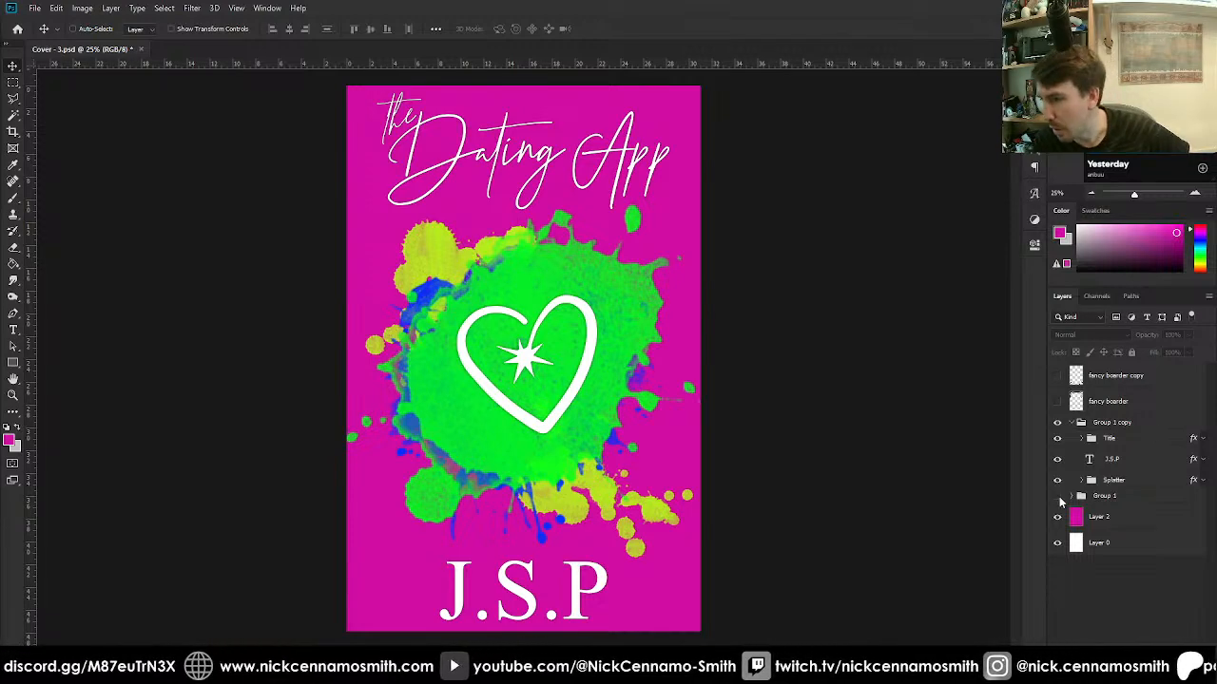
# Move the heart's vector smart object out of the Splatter group to directly above it and rename it Heart.
pyautogui.click(1083, 481)
pyautogui.click(1083, 481)
pyautogui.click(1082, 481)
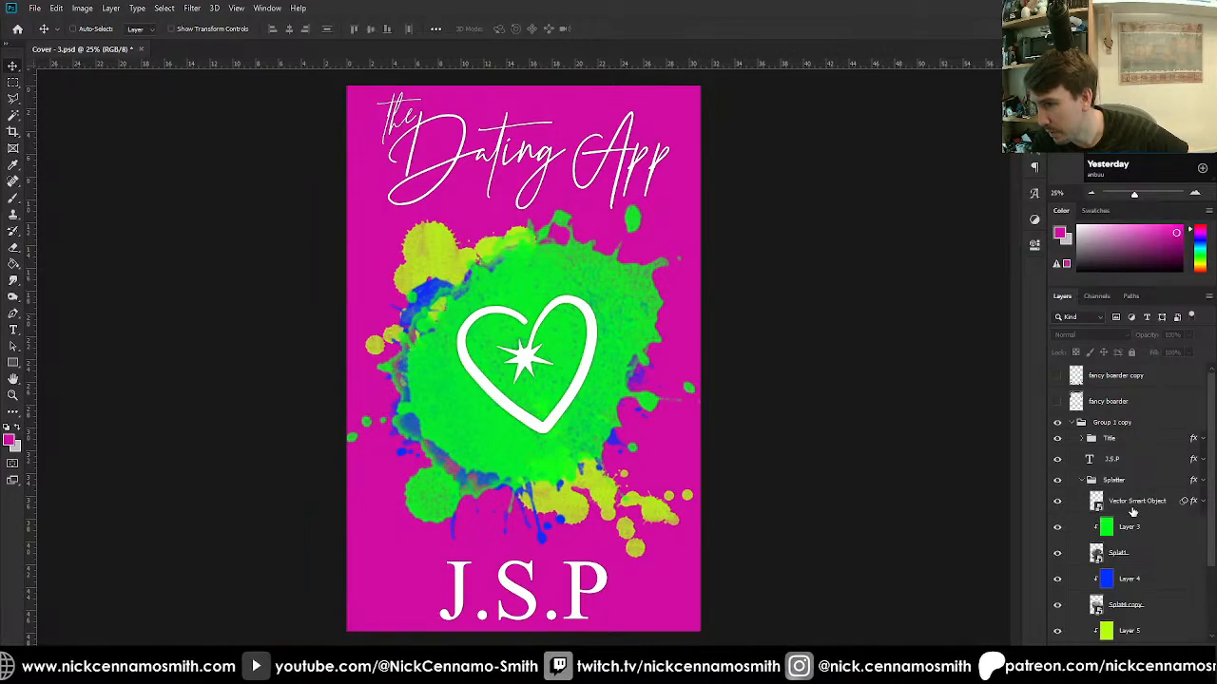
pyautogui.moveTo(1128, 511); pyautogui.dragTo(1127, 480)
pyautogui.doubleClick(1127, 486)
pyautogui.write('Heart')
pyautogui.press('Return')
pyautogui.click(1084, 507)
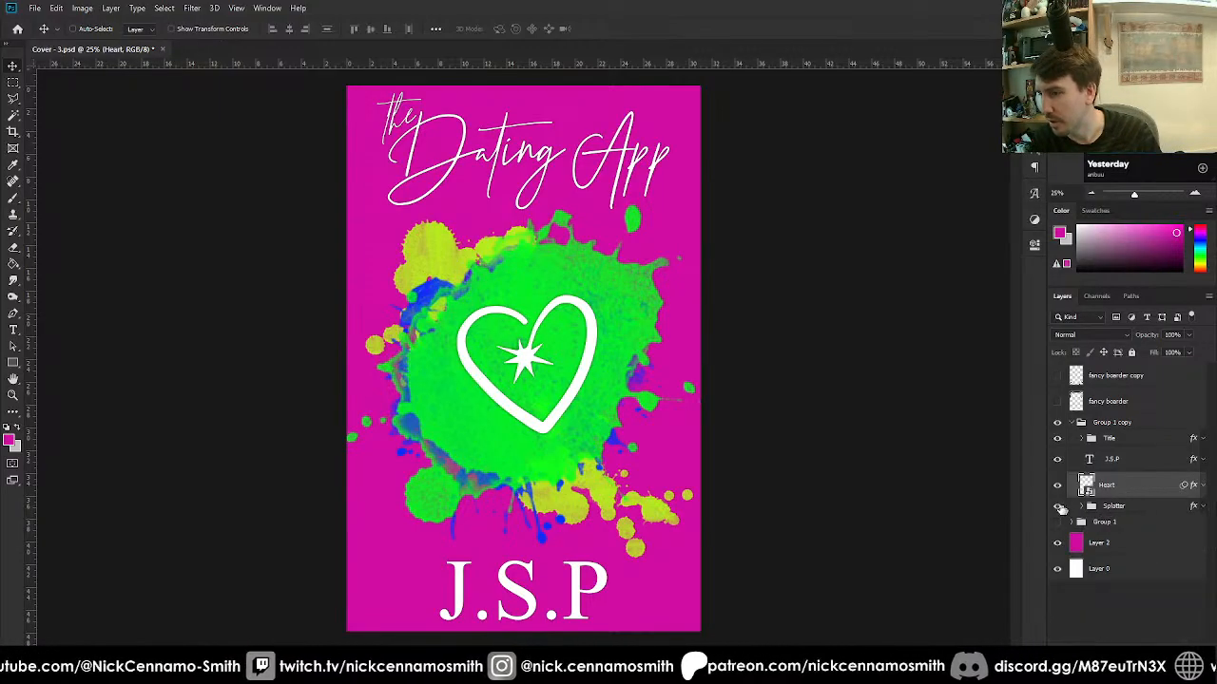
# Hide the Splatter group and paste the blue, red and yellow splatter image on a new layer beneath Heart, centred behind the heart.
pyautogui.click(1057, 505)
pyautogui.click(1114, 506)
pyautogui.hotkey('ctrl', 'v')
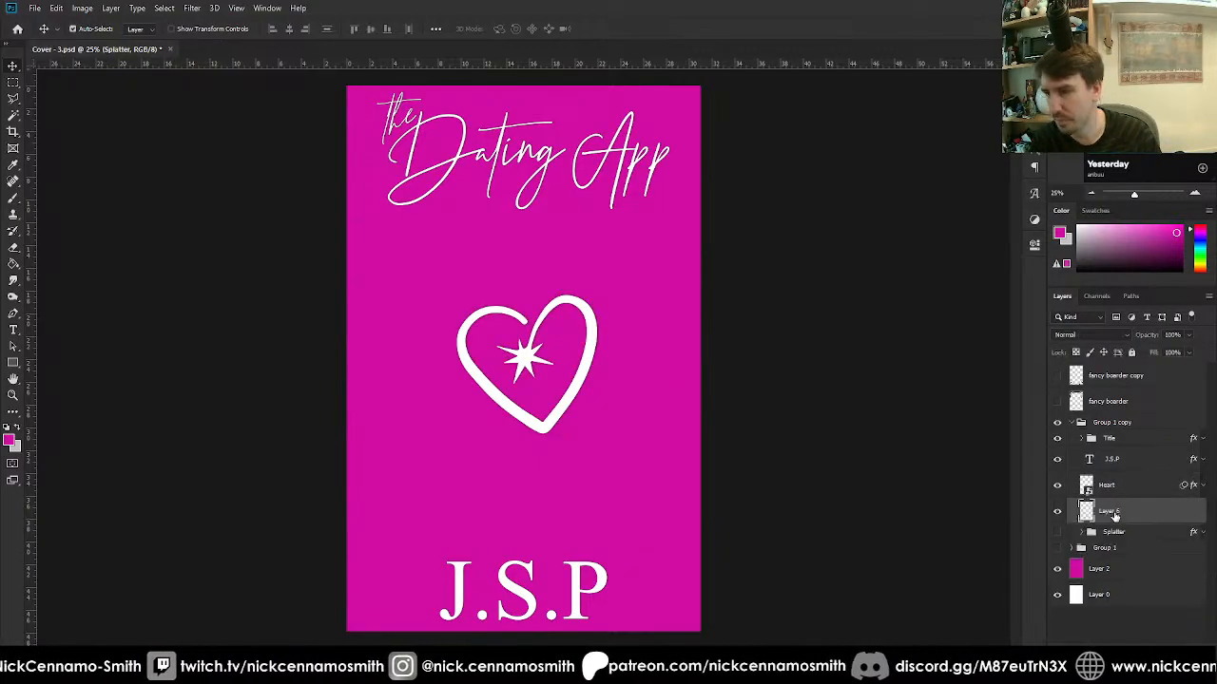
pyautogui.moveTo(593, 415); pyautogui.dragTo(557, 406)
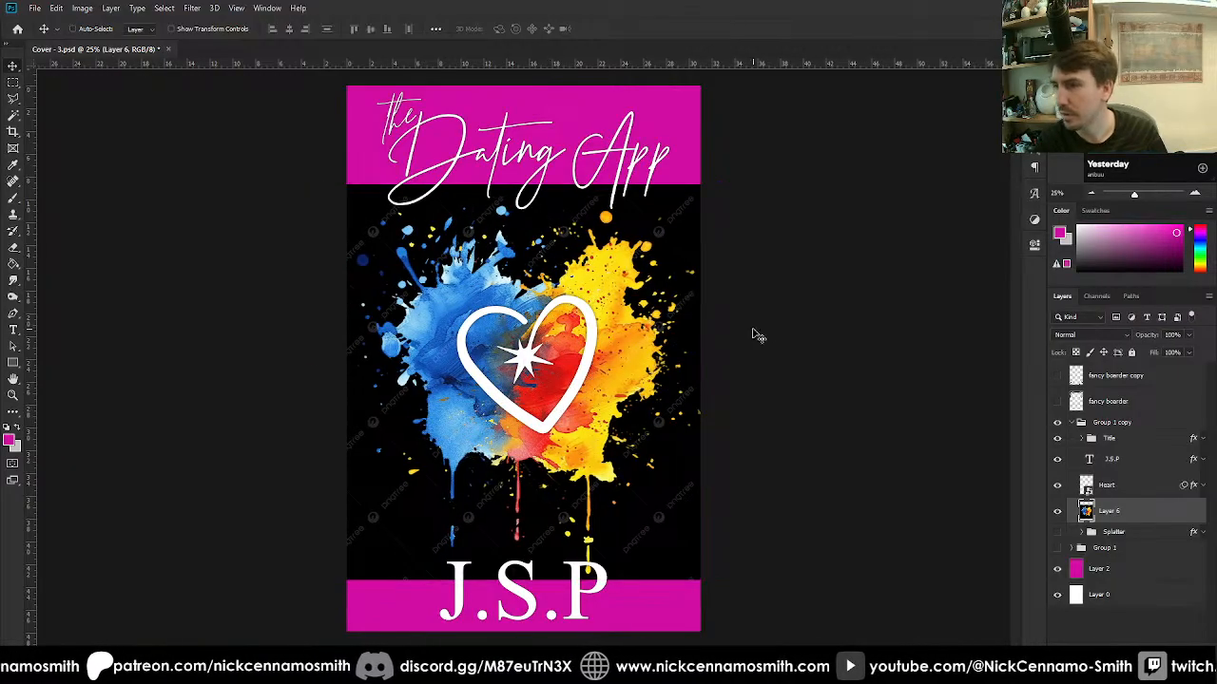
pyautogui.press('ctrl')
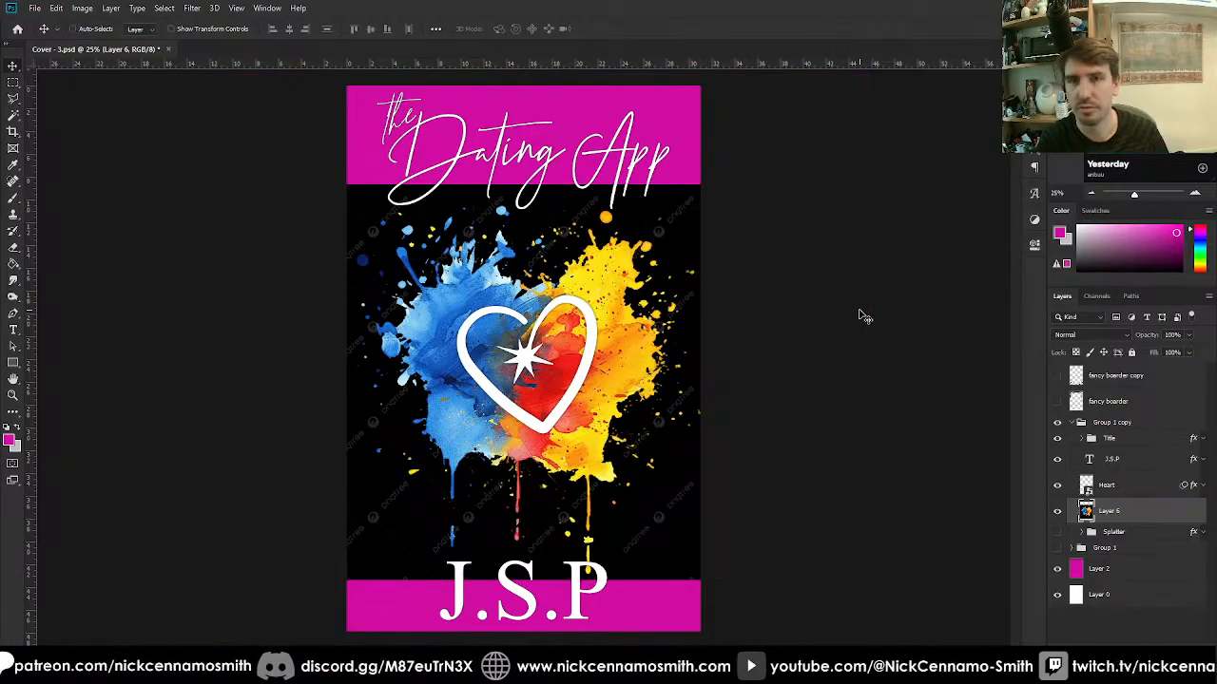
# Mask out Layer 6's black background using a Color Range selection at fuzziness 200 and an inverted layer mask.
pyautogui.click(163, 7)
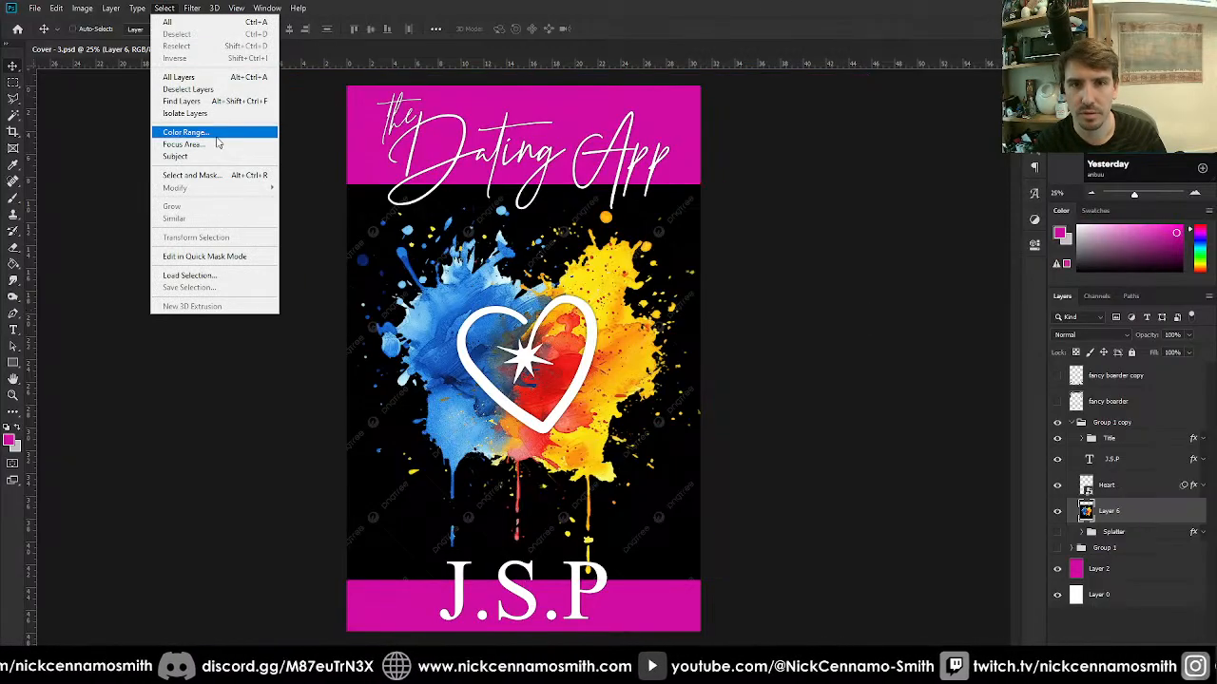
pyautogui.click(186, 132)
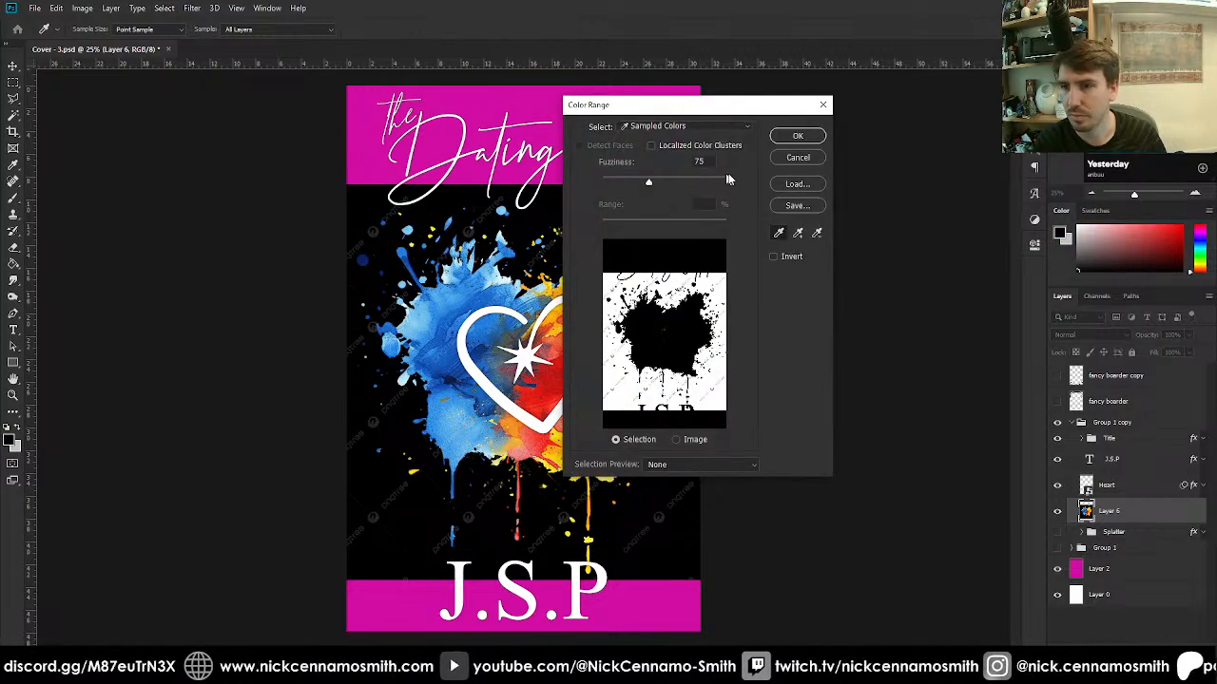
pyautogui.moveTo(724, 181); pyautogui.dragTo(786, 177)
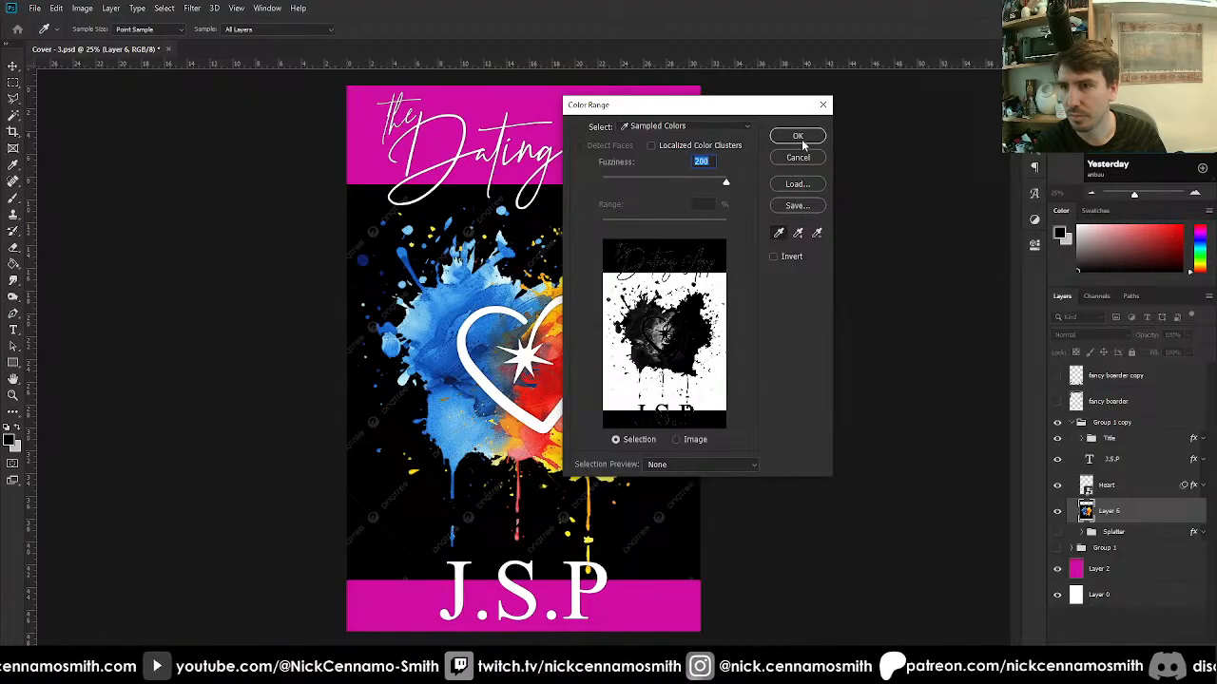
pyautogui.click(798, 137)
pyautogui.press('v')
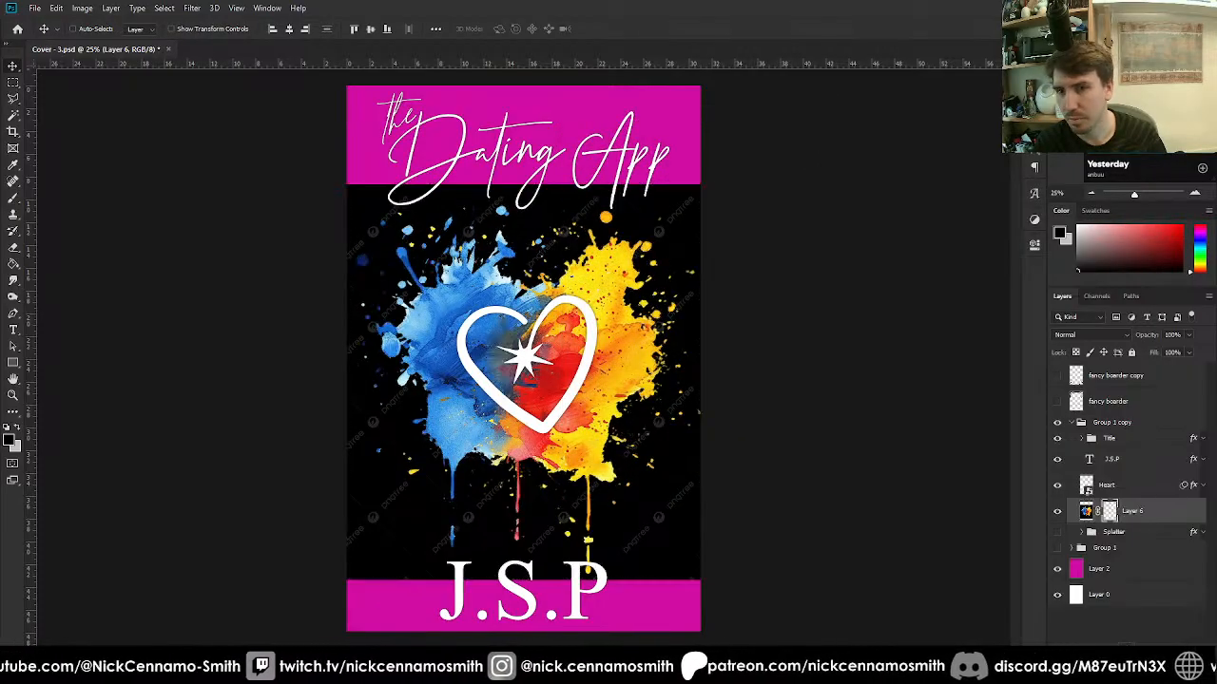
pyautogui.click(1127, 650)
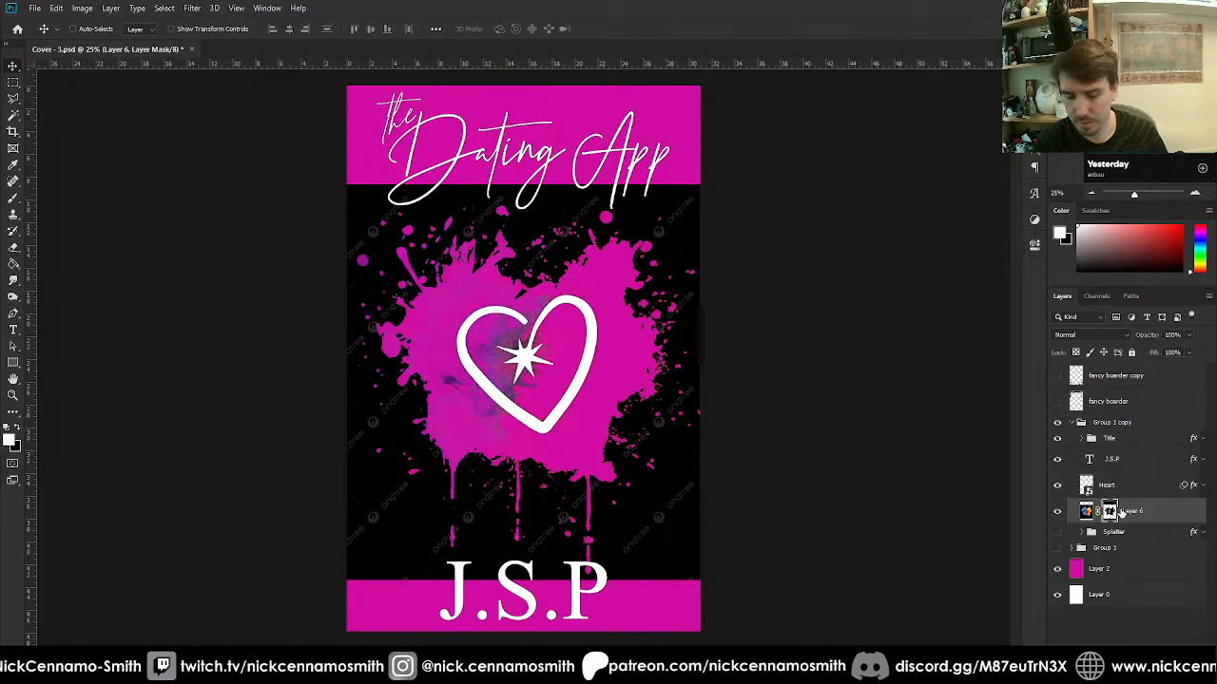
pyautogui.hotkey('ctrl', 'i')
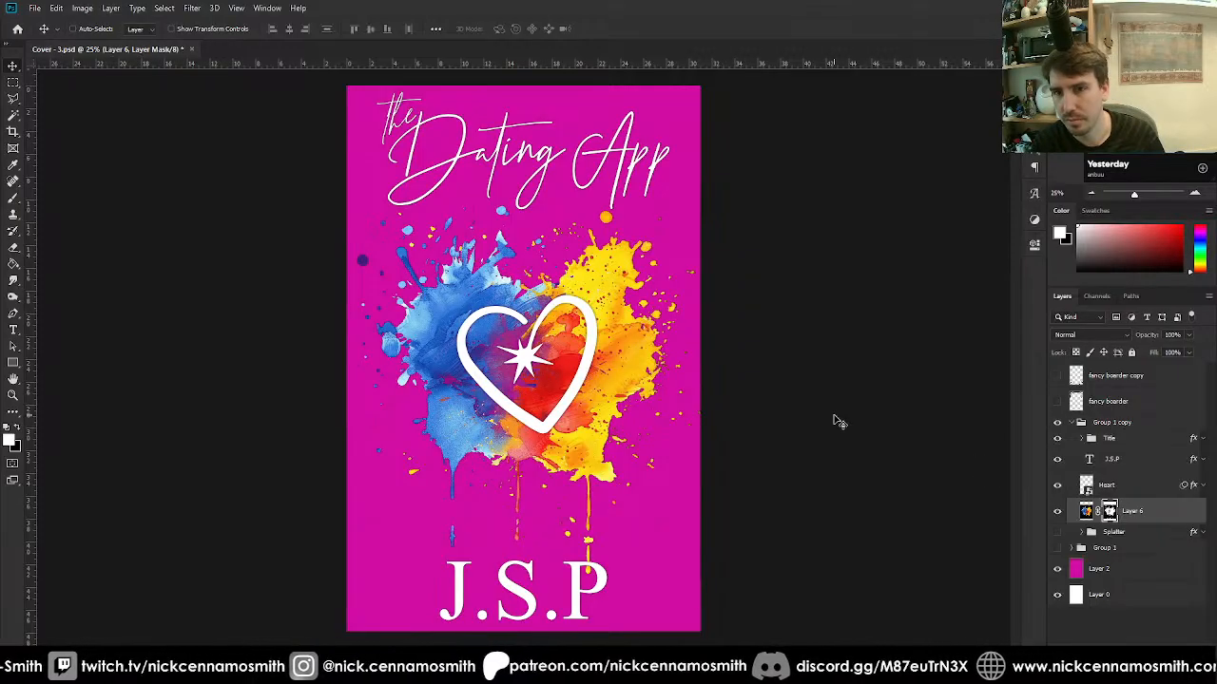
# Compare the masked Layer 6 splatter with the original Splatter group by switching their visibility.
pyautogui.click(1057, 511)
pyautogui.click(1057, 511)
pyautogui.click(1057, 533)
pyautogui.click(1057, 512)
pyautogui.click(1057, 511)
pyautogui.click(1057, 532)
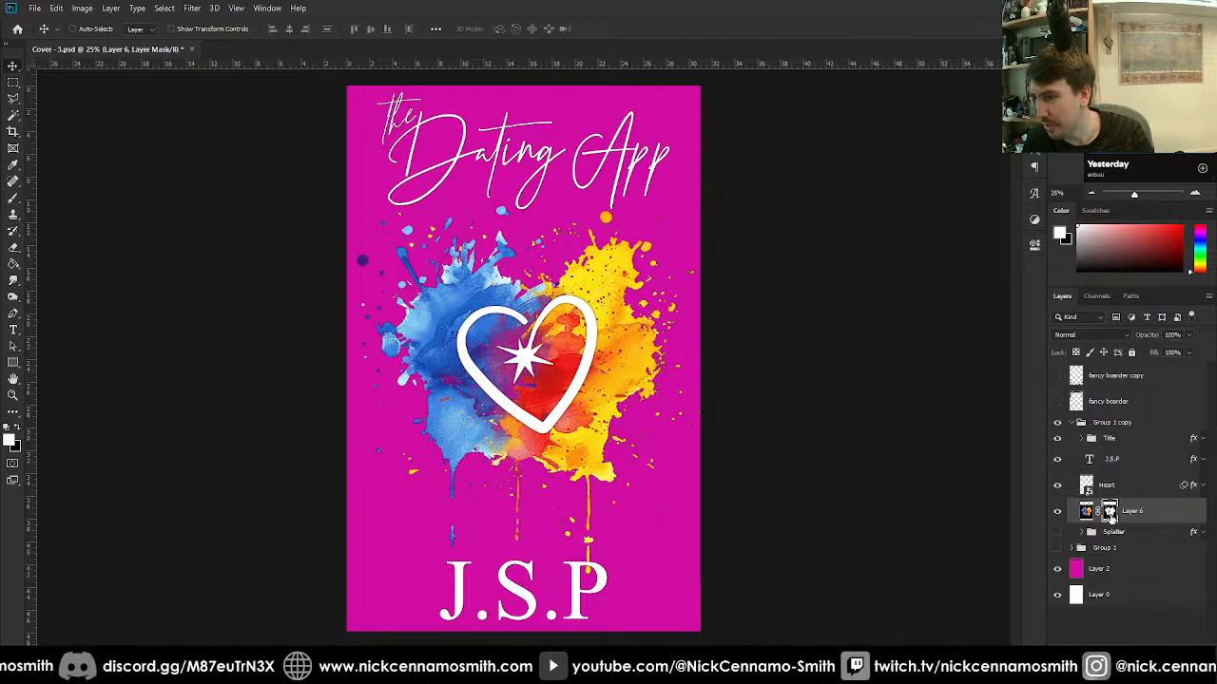
# Try to scale Layer 6 up from its centre with Free Transform.
pyautogui.hotkey('ctrl', 't')
pyautogui.moveTo(716, 390)
pyautogui.mouseDown()
pyautogui.moveTo(770, 373)
pyautogui.moveTo(722, 372)
pyautogui.mouseUp()
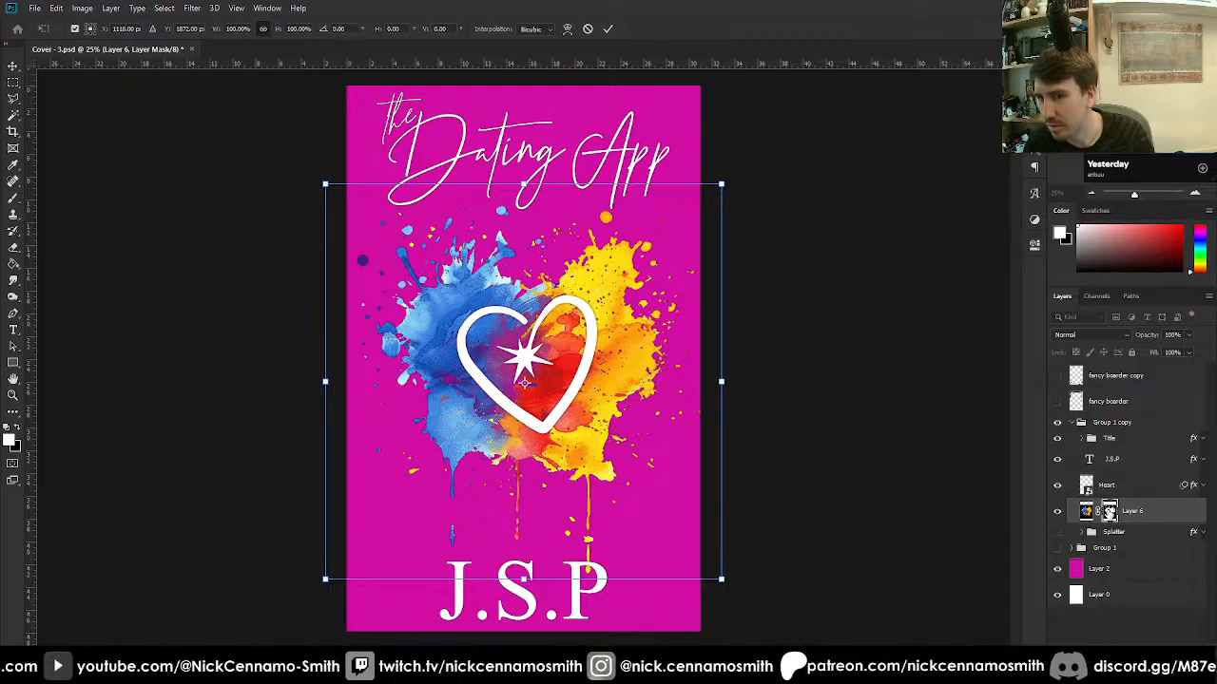
pyautogui.moveTo(725, 382); pyautogui.dragTo(758, 382)
pyautogui.press('Return')
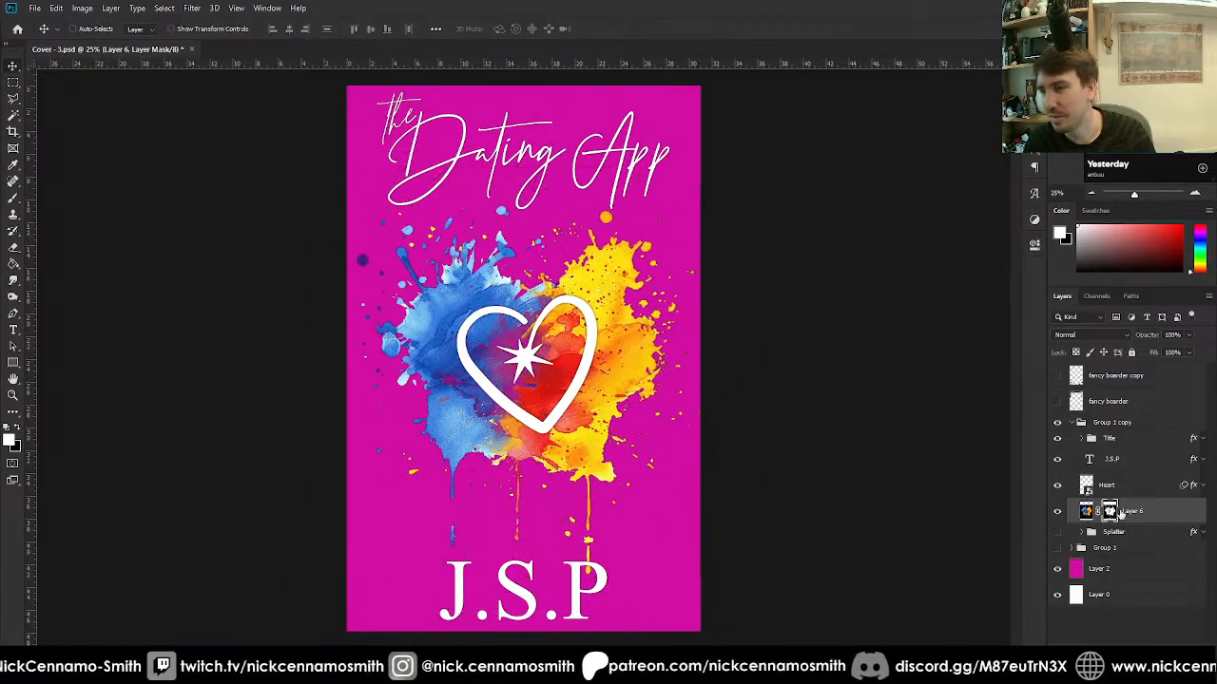
# Delete Layer 6's mask and try selecting its black background with the Magic Wand, then clear the selection.
pyautogui.rightClick(1109, 511)
pyautogui.click(1124, 542)
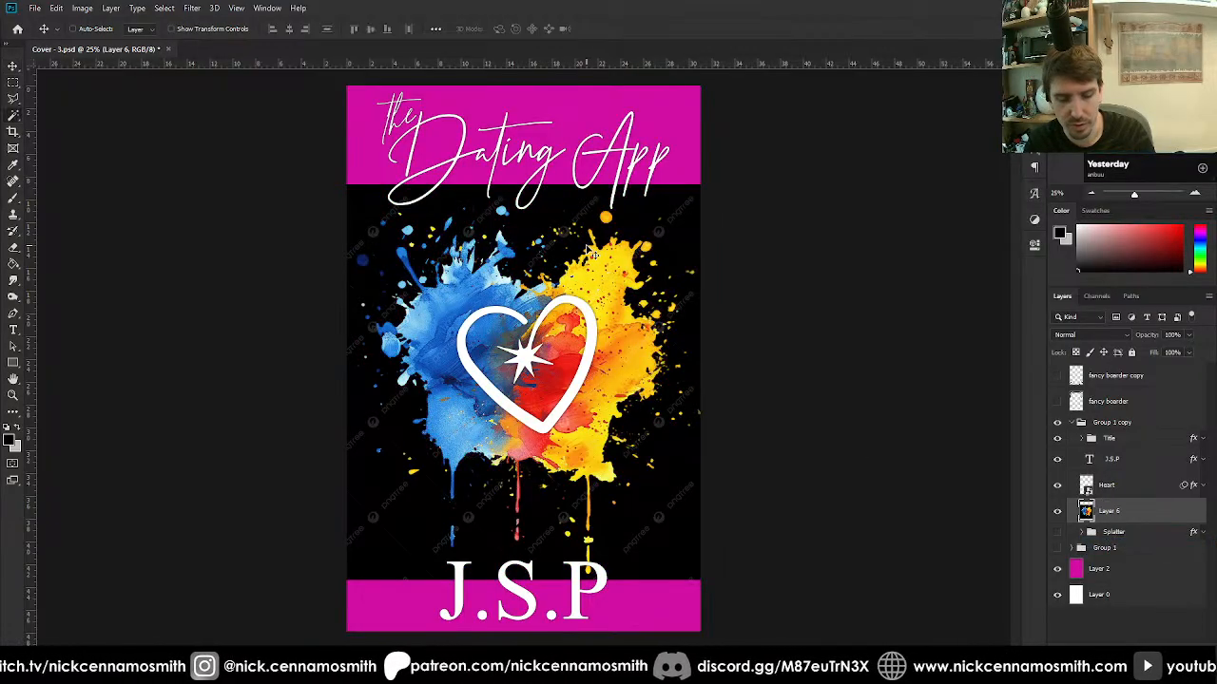
pyautogui.press('w')
pyautogui.click(561, 215)
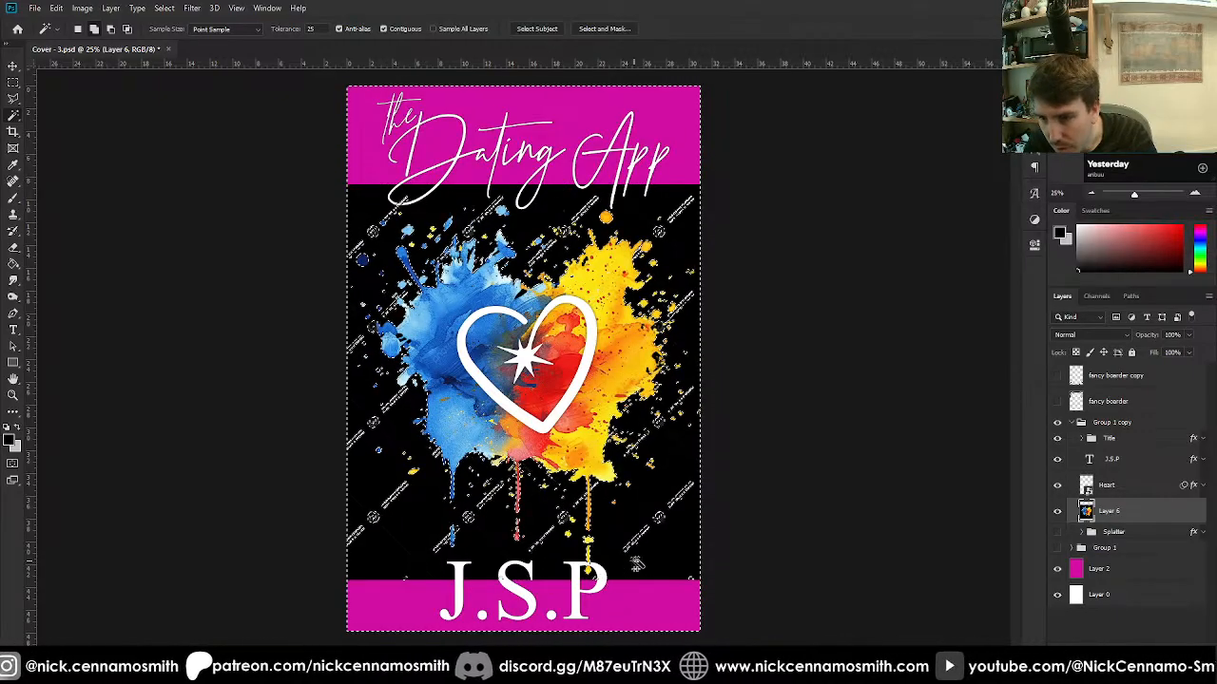
pyautogui.hotkey('ctrl', 'd')
# Darken Layer 6's watermarked background with Levels, using black input 40, midtone 1.45 and white input 255.
pyautogui.hotkey('ctrl', 'l')
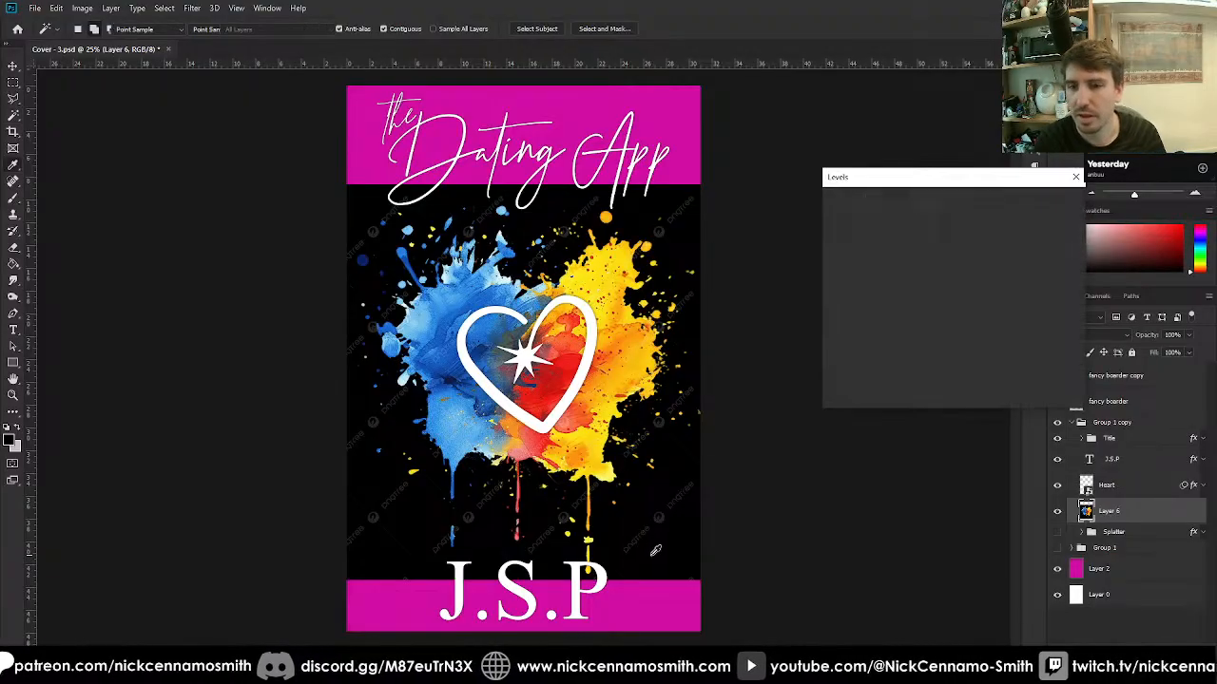
pyautogui.moveTo(1000, 321)
pyautogui.mouseDown()
pyautogui.moveTo(953, 322)
pyautogui.moveTo(1001, 322)
pyautogui.mouseUp()
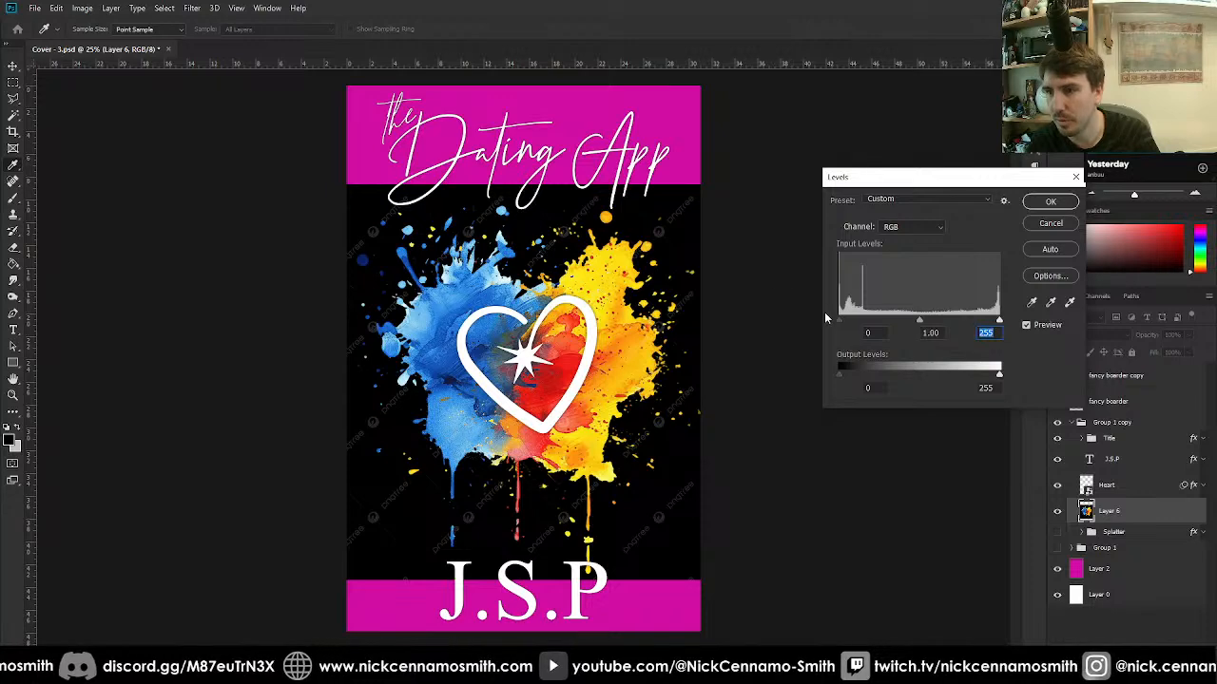
pyautogui.moveTo(839, 320); pyautogui.dragTo(914, 310)
pyautogui.click(1050, 202)
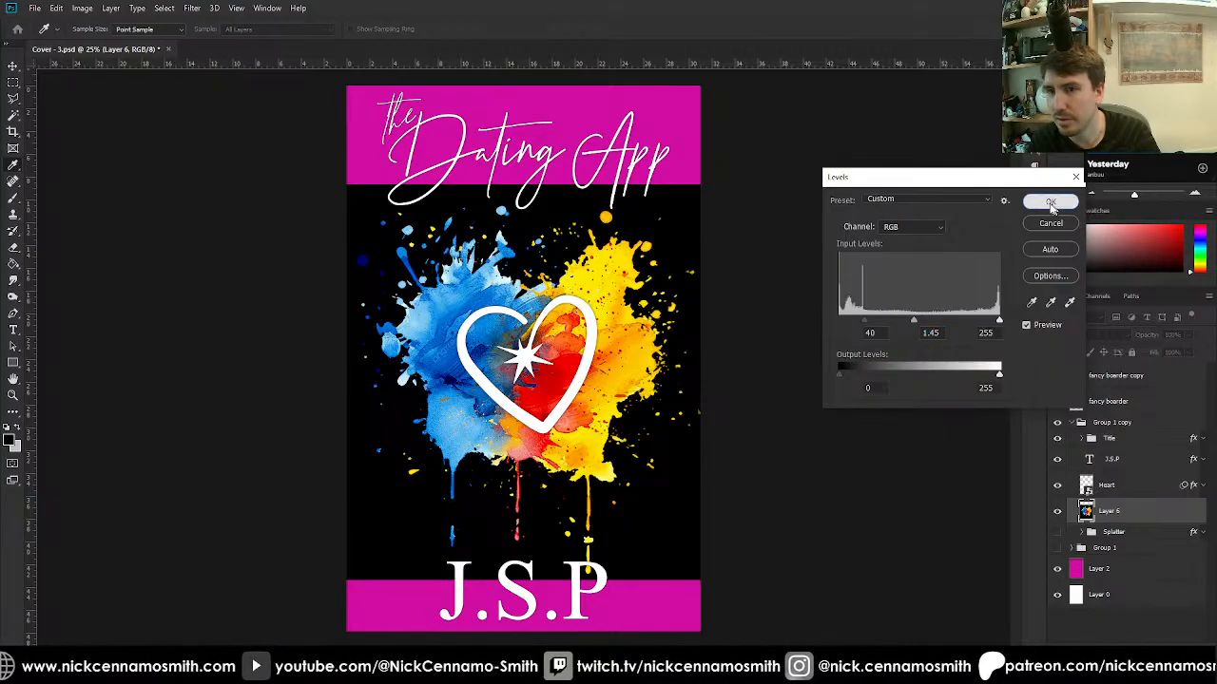
# Select Layer 6's black background with the Magic Wand and hide it with an inverted layer mask.
pyautogui.hotkey('ctrl', 'a')
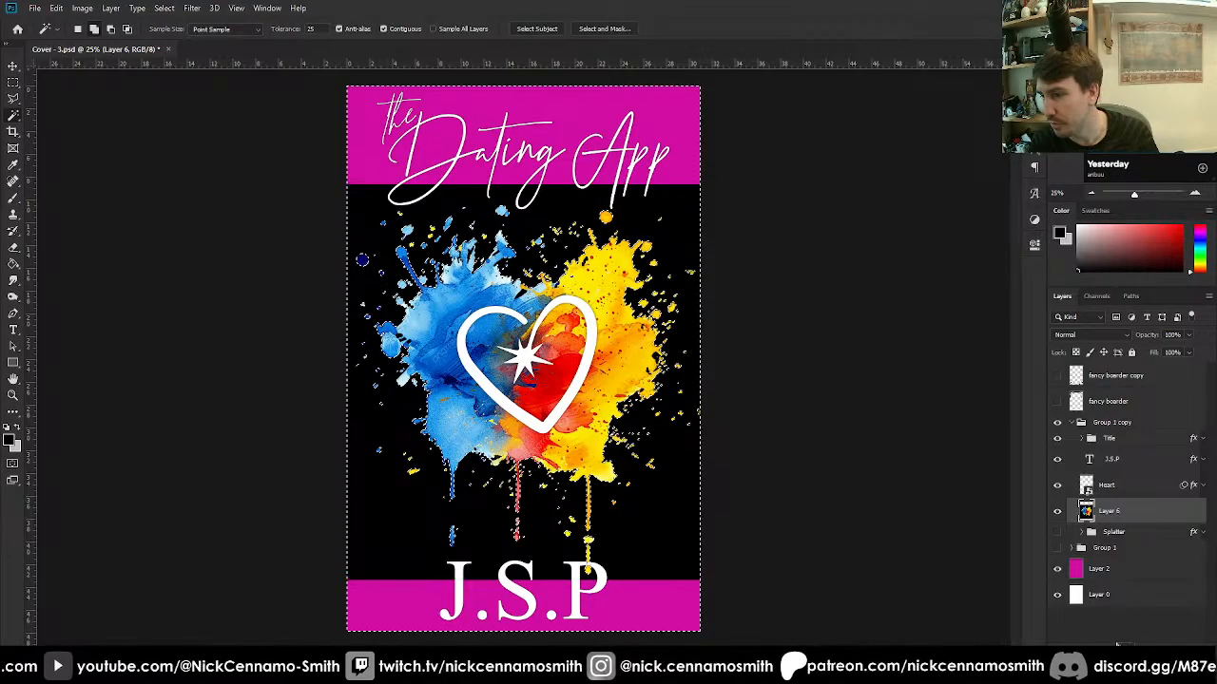
pyautogui.click(1125, 651)
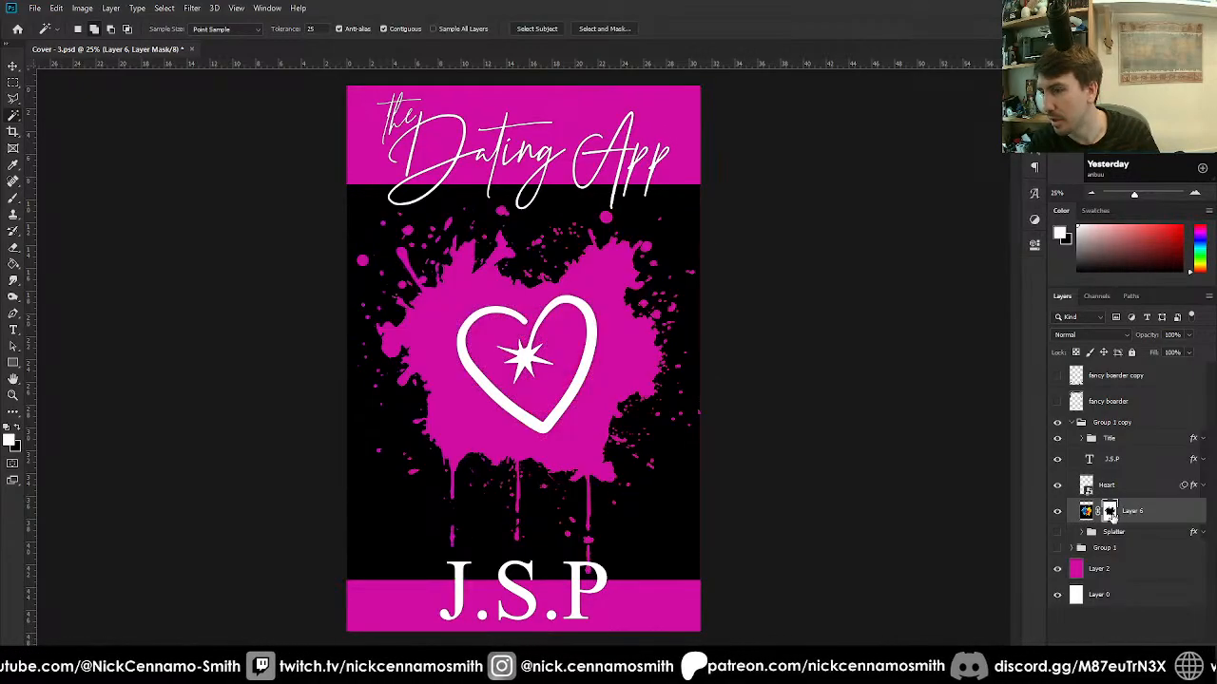
pyautogui.hotkey('ctrl', 'i')
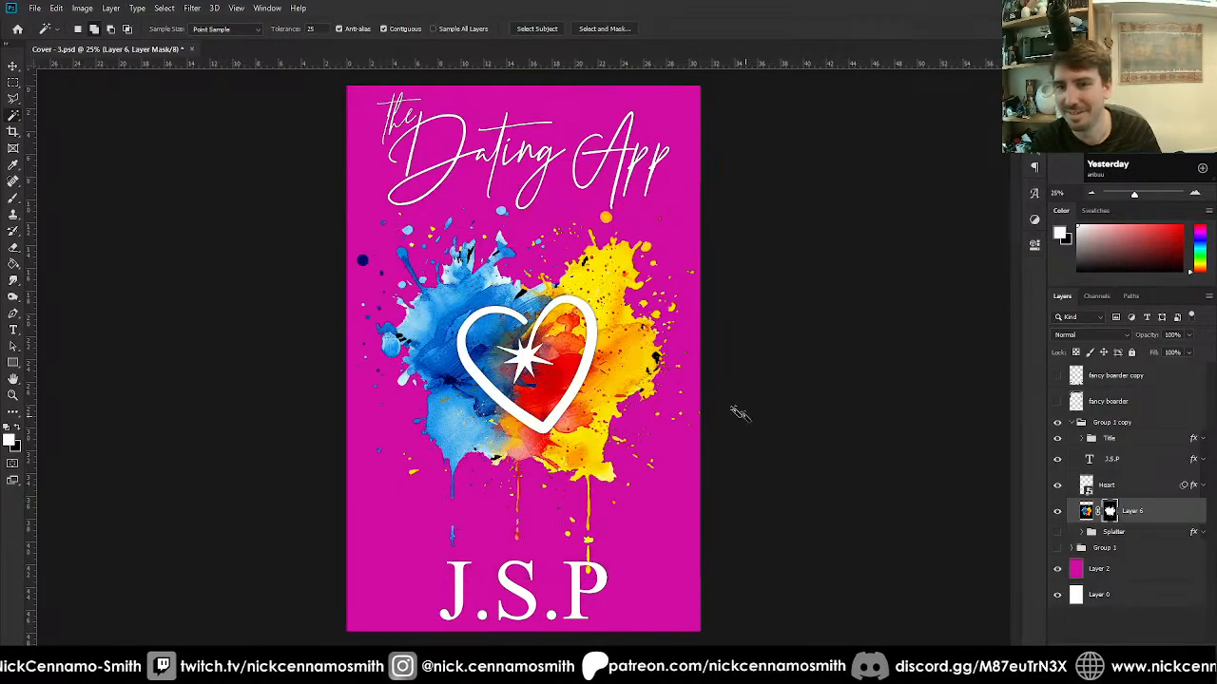
# Scale the masked Layer 6 splatter up from its centre to about 118% with Free Transform.
pyautogui.hotkey('ctrl', 't')
pyautogui.moveTo(721, 381); pyautogui.dragTo(754, 380)
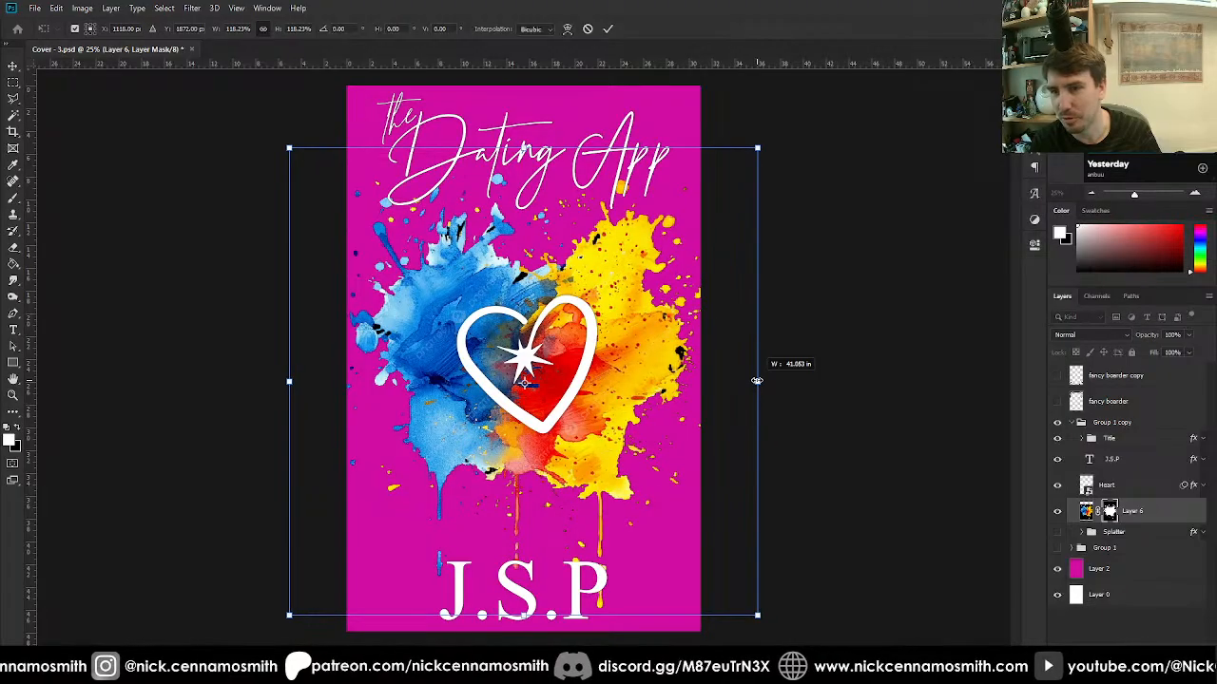
pyautogui.press('w')
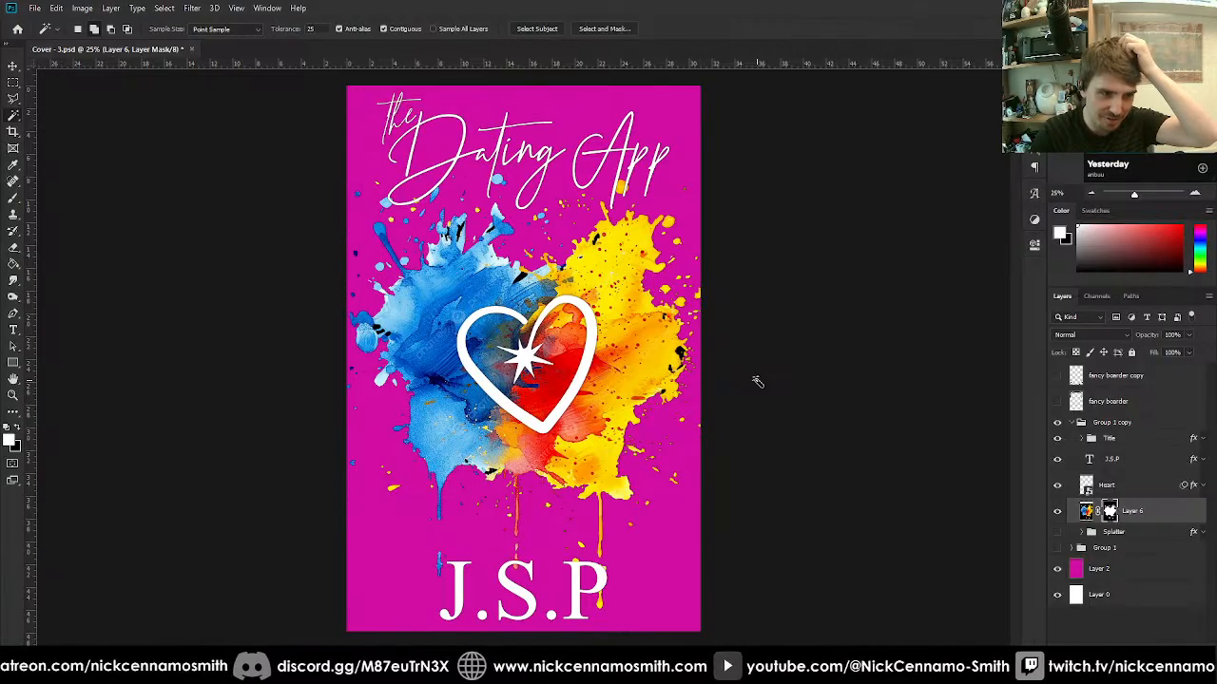
# Compare the enlarged Layer 6 splatter with the green Splatter group on the cover.
pyautogui.click(1057, 511)
pyautogui.click(1057, 534)
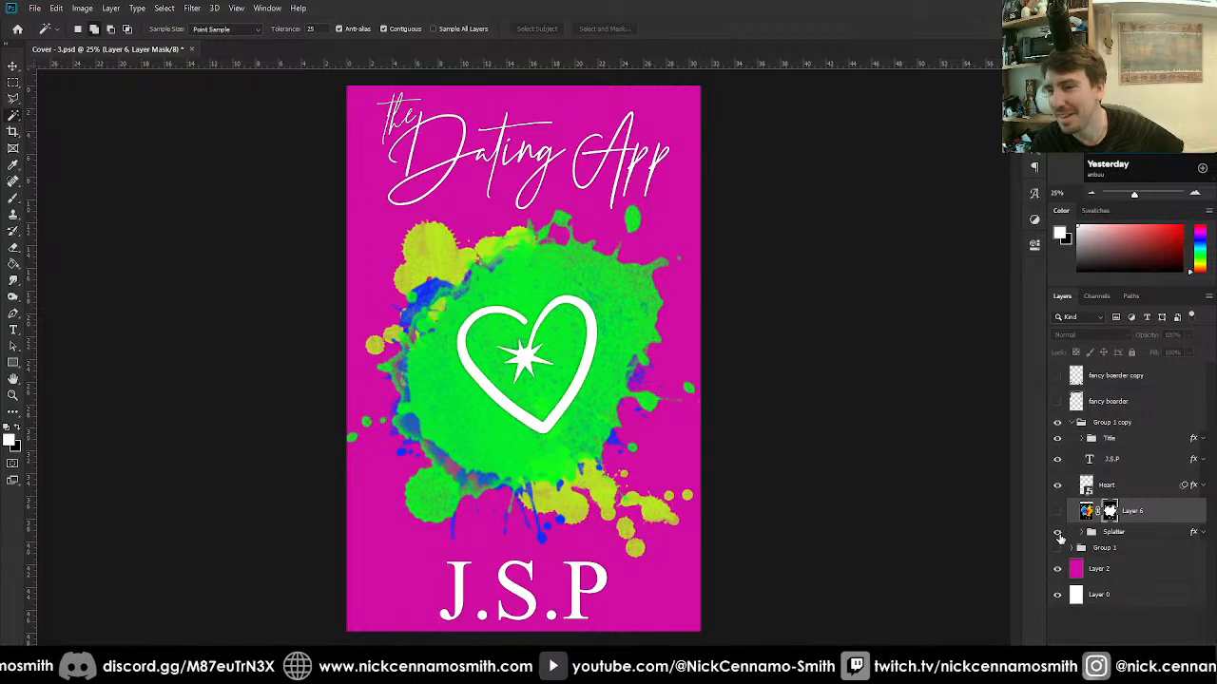
pyautogui.click(1057, 533)
pyautogui.click(1058, 512)
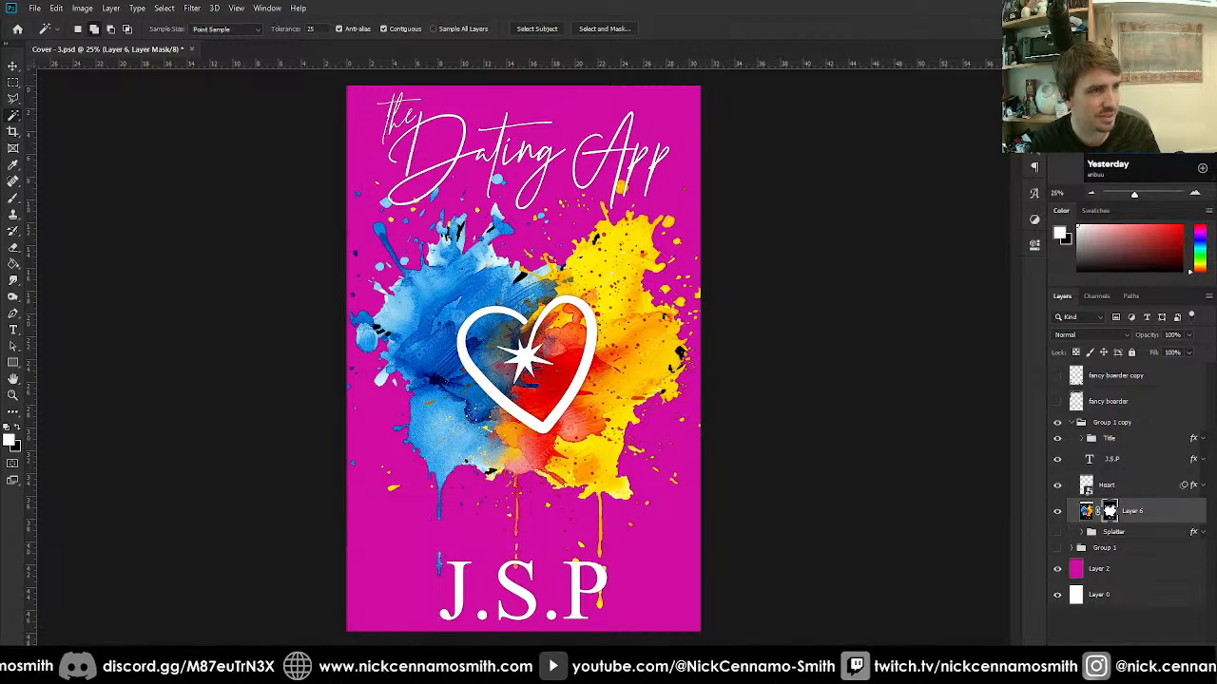
# Hide Layer 6 and paste the yellow, purple and red splatter image on a new layer above Heart.
pyautogui.click(1056, 512)
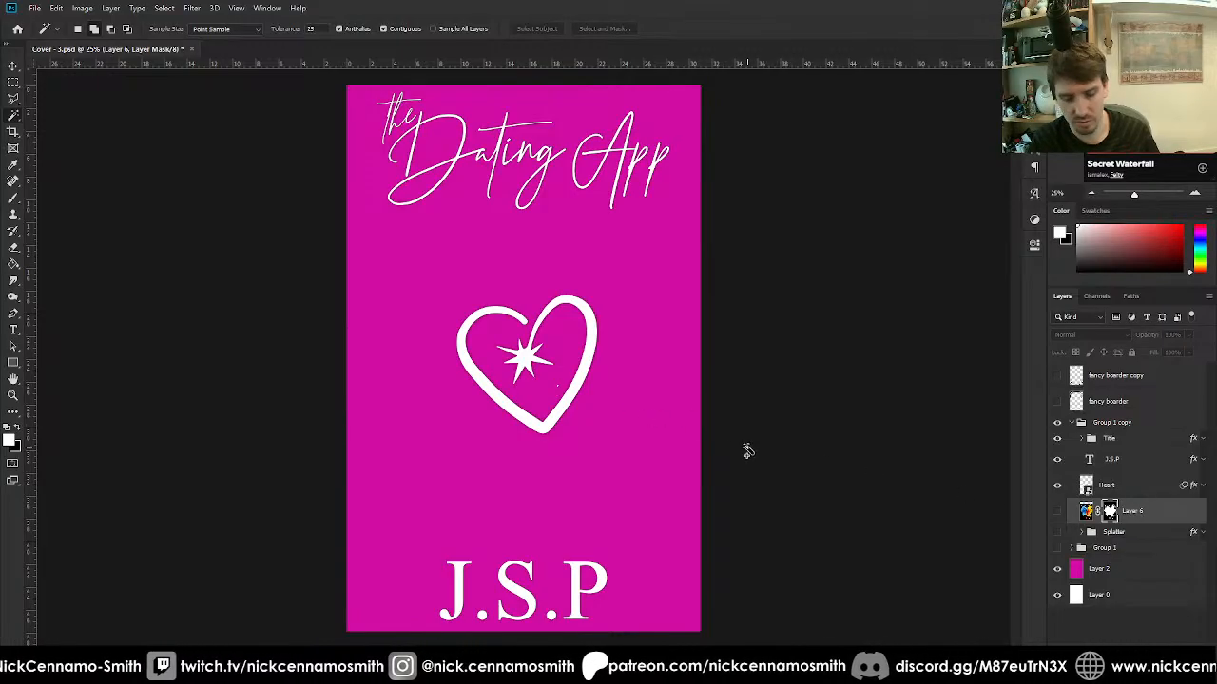
pyautogui.press('v')
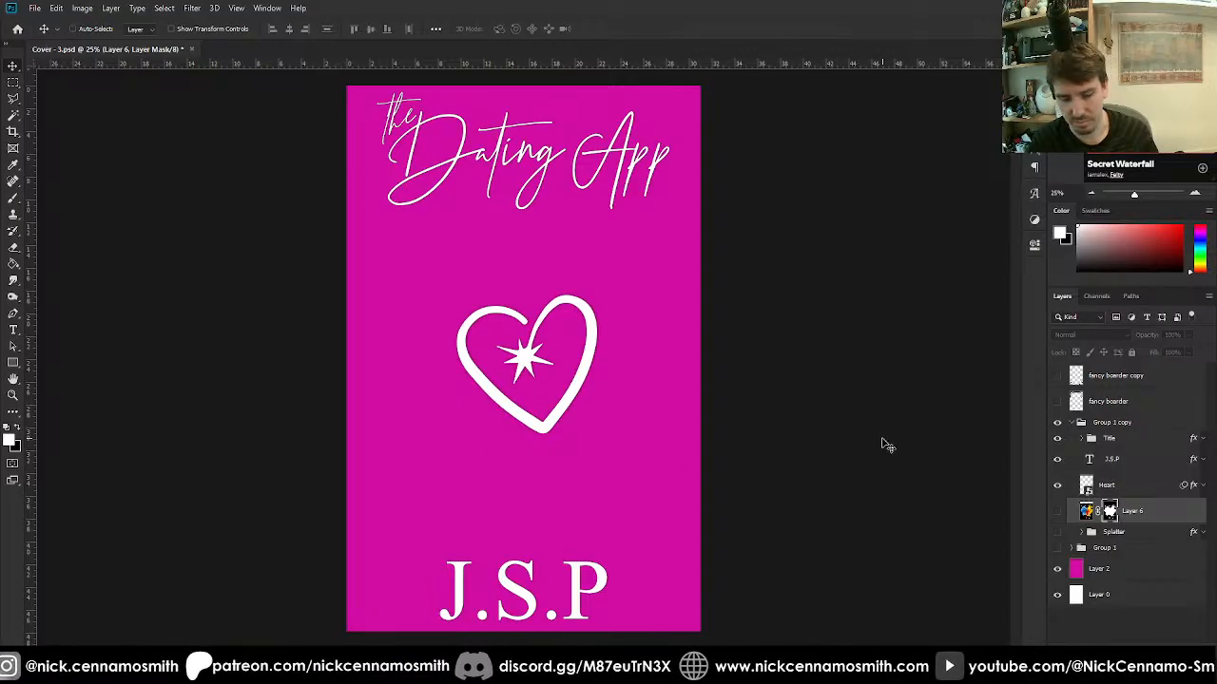
pyautogui.click(1134, 486)
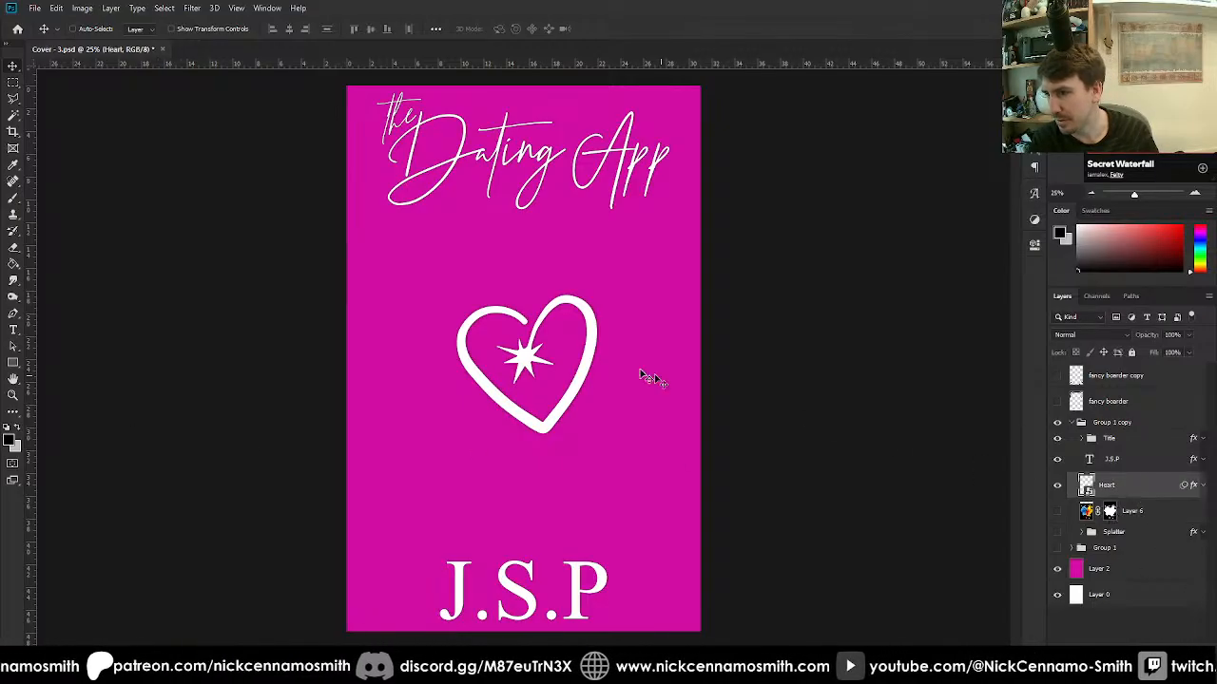
pyautogui.hotkey('ctrl', 'v')
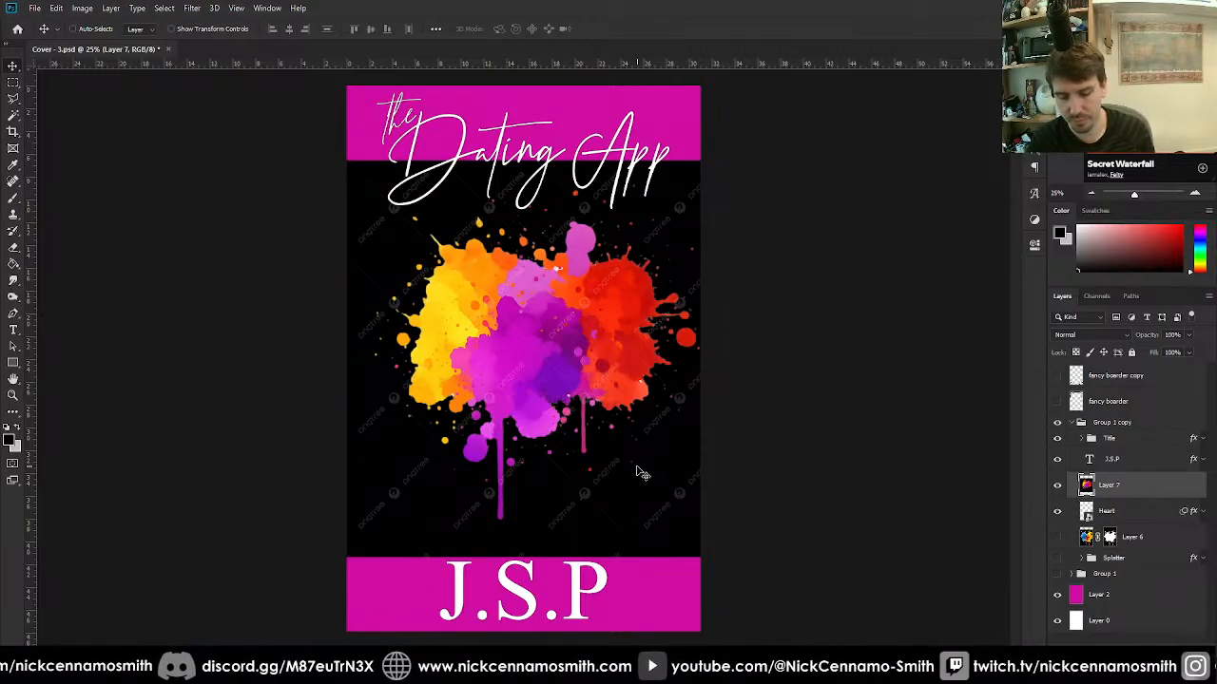
# Darken Layer 7's watermarked background with Levels, setting the shadow input to 46 and the midtones to 1.
pyautogui.hotkey('ctrl', 'l')
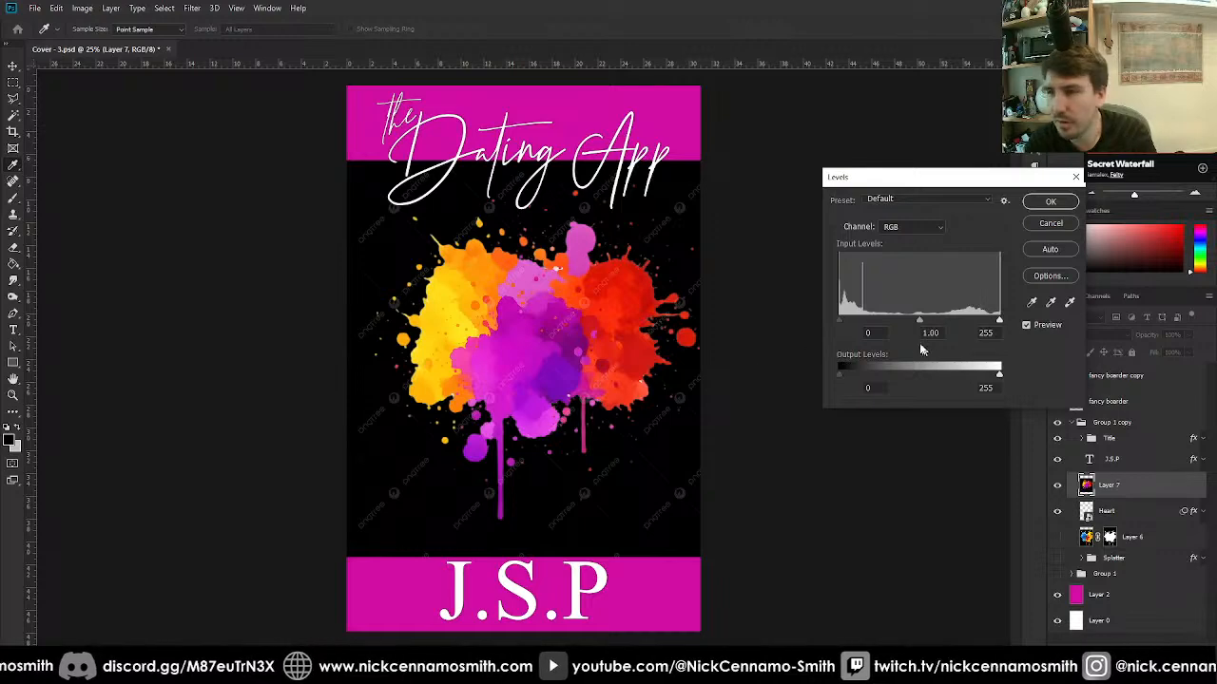
pyautogui.moveTo(839, 320); pyautogui.dragTo(929, 321)
pyautogui.doubleClick(882, 328)
pyautogui.write('1')
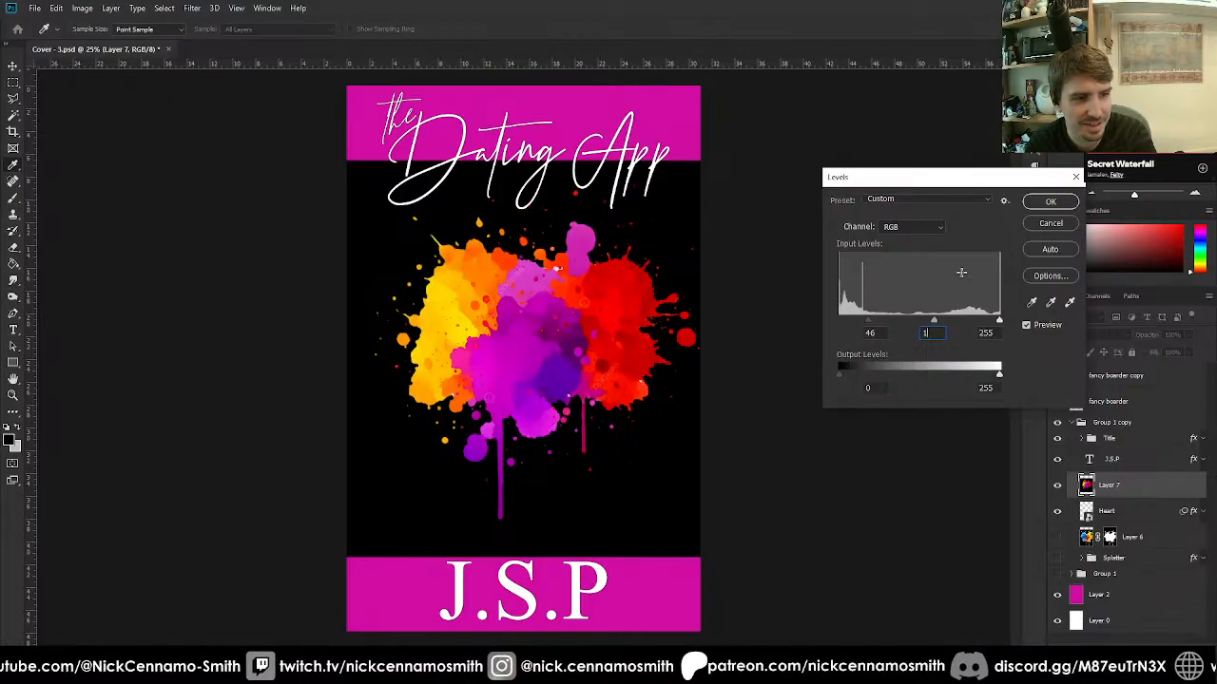
pyautogui.click(1050, 201)
# Select Layer 7's black background with the Magic Wand and hide it with an inverted layer mask.
pyautogui.press('v')
pyautogui.press('w')
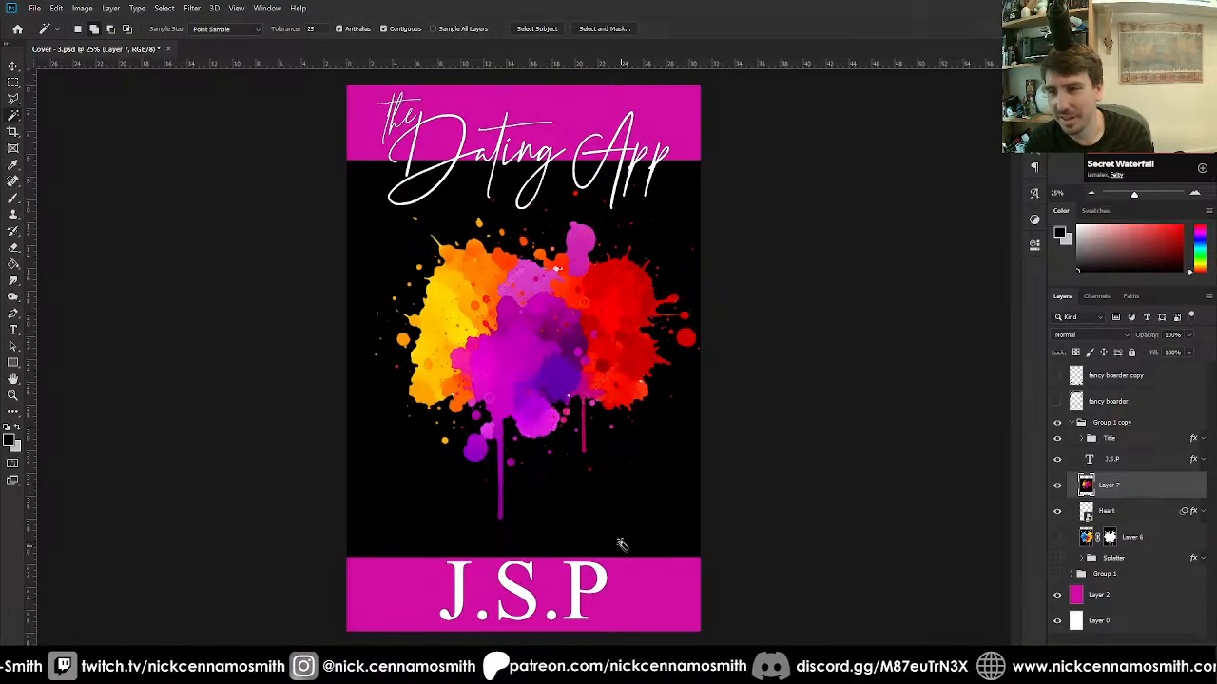
pyautogui.click(646, 590)
pyautogui.keyDown('shift'); pyautogui.click(681, 130); pyautogui.keyUp('shift')
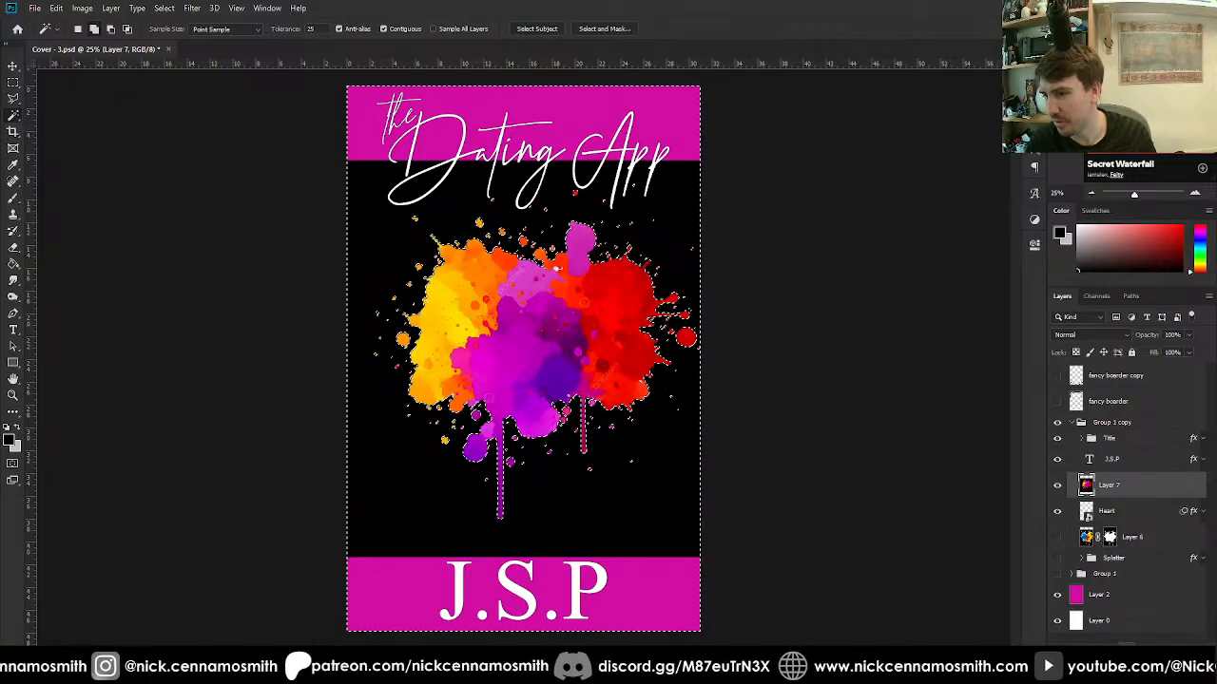
pyautogui.click(1121, 633)
pyautogui.press('v')
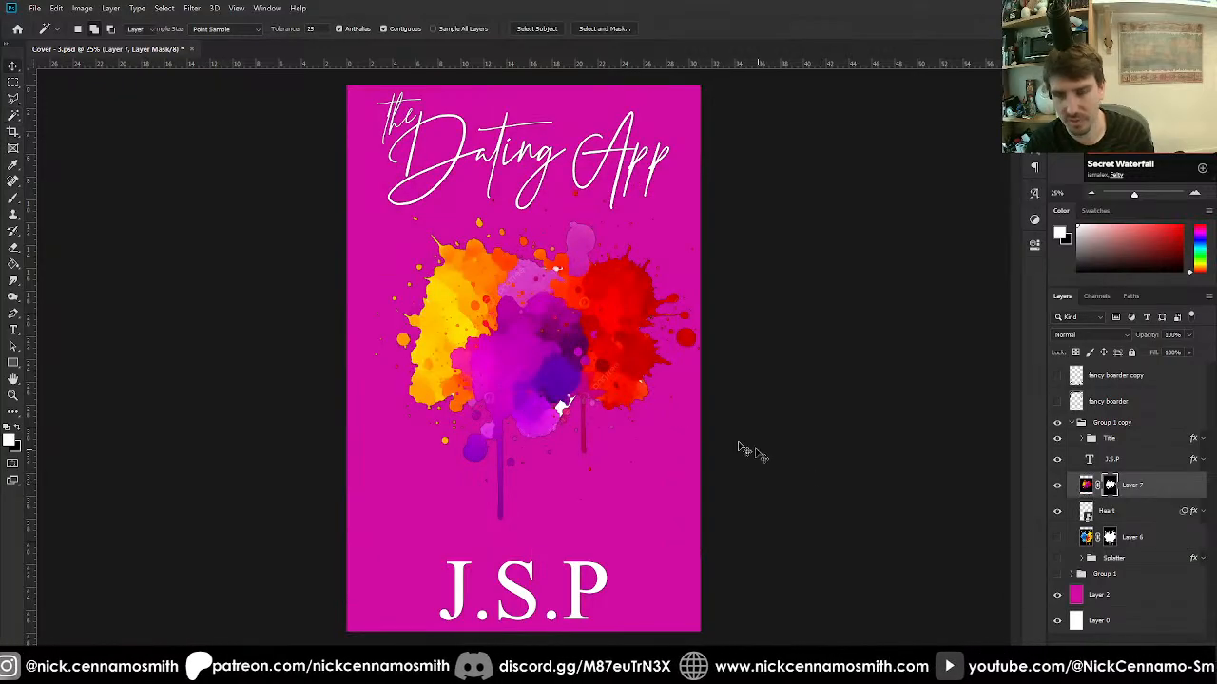
pyautogui.moveTo(593, 373); pyautogui.dragTo(593, 374)
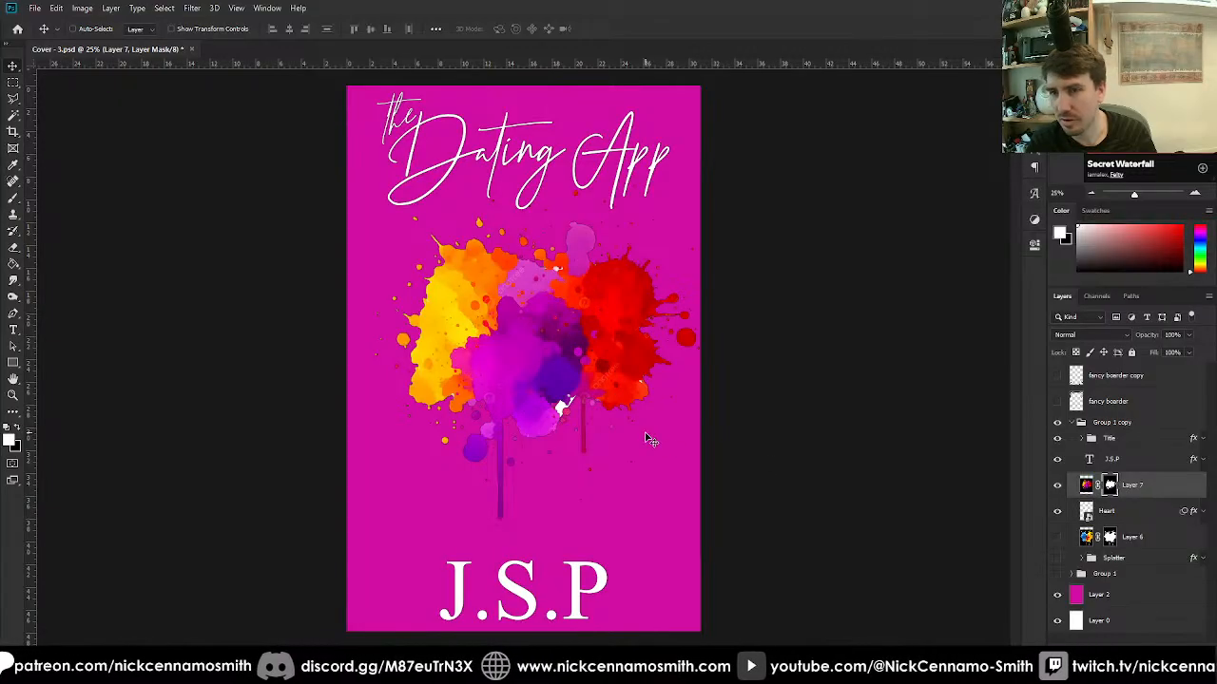
# Scale the masked Layer 7 splatter up to about 110% with Free Transform and move the Heart layer above it.
pyautogui.hotkey('ctrl', 't')
pyautogui.moveTo(348, 360); pyautogui.dragTo(308, 358)
pyautogui.moveTo(537, 333); pyautogui.dragTo(540, 354)
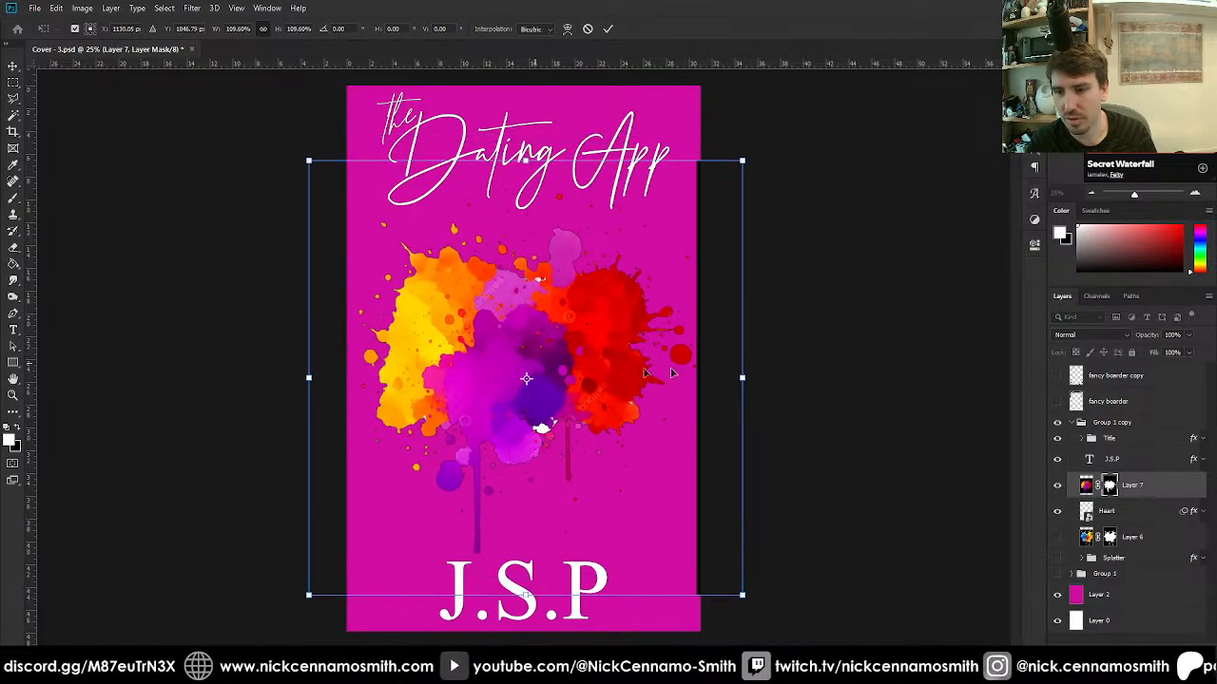
pyautogui.moveTo(742, 378); pyautogui.dragTo(756, 380)
pyautogui.press('Return')
pyautogui.moveTo(1134, 514); pyautogui.dragTo(1131, 473)
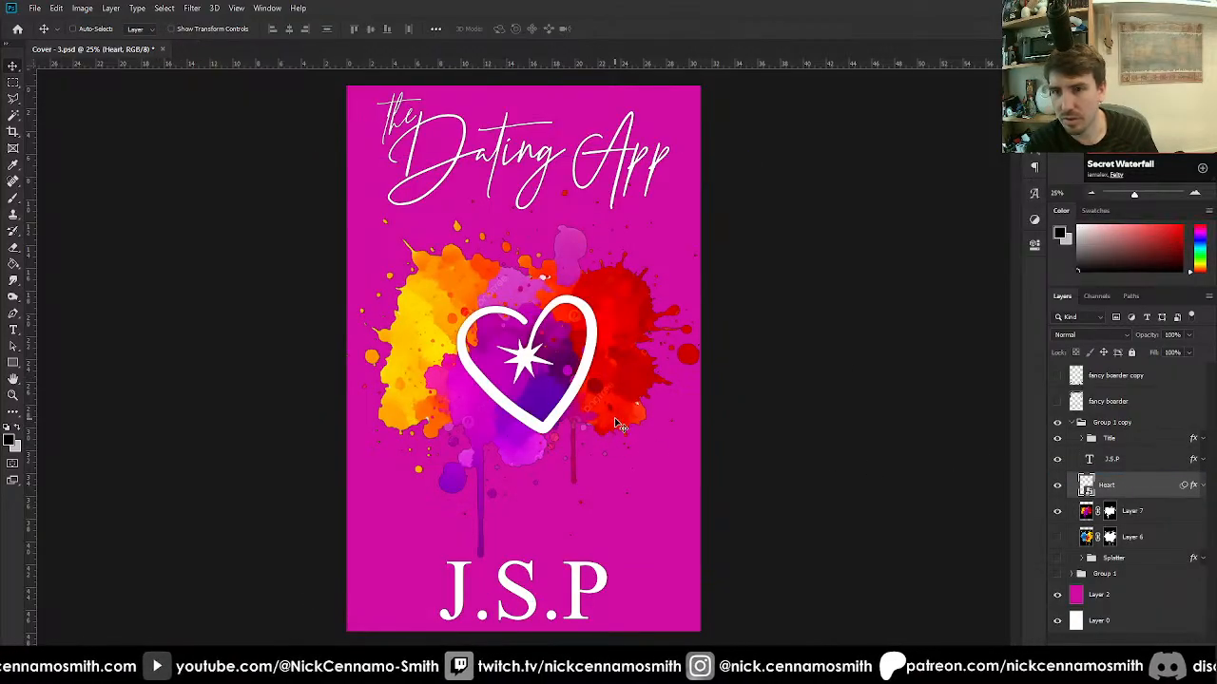
# Enlarge Layer 7 further with Free Transform until its splatter fills the cover's width behind the heart.
pyautogui.click(1134, 511)
pyautogui.hotkey('ctrl', 't')
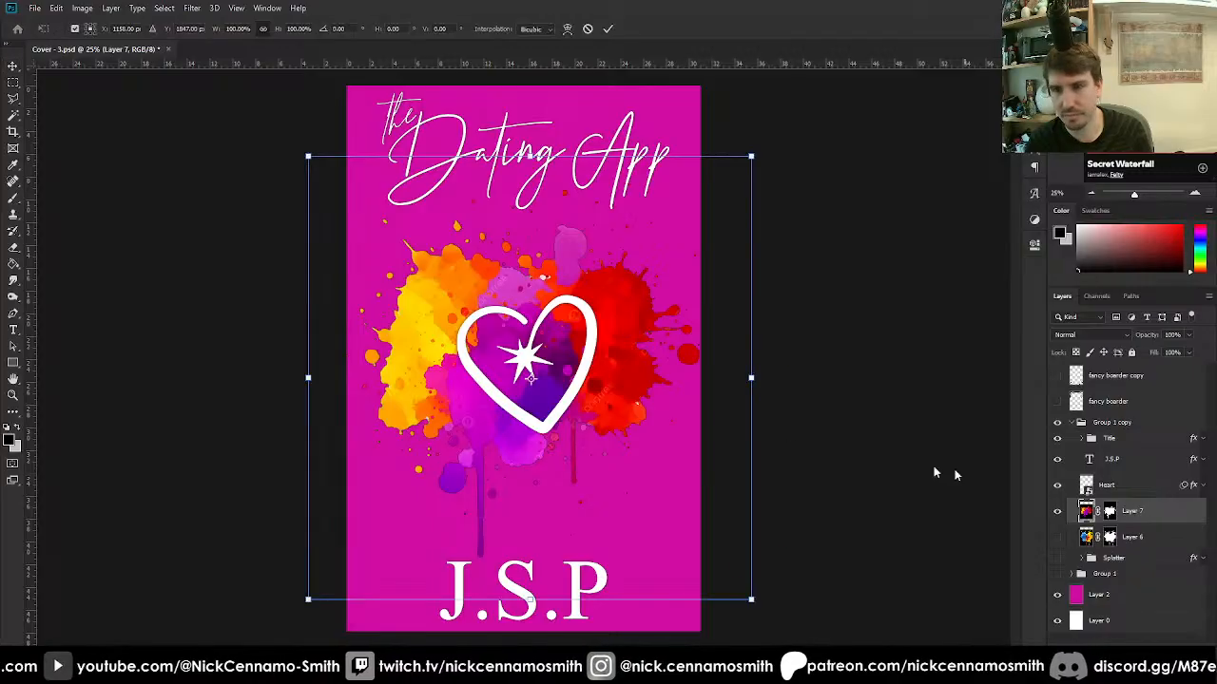
pyautogui.moveTo(751, 377); pyautogui.dragTo(806, 377)
pyautogui.moveTo(615, 384); pyautogui.dragTo(643, 392)
pyautogui.press('Return')
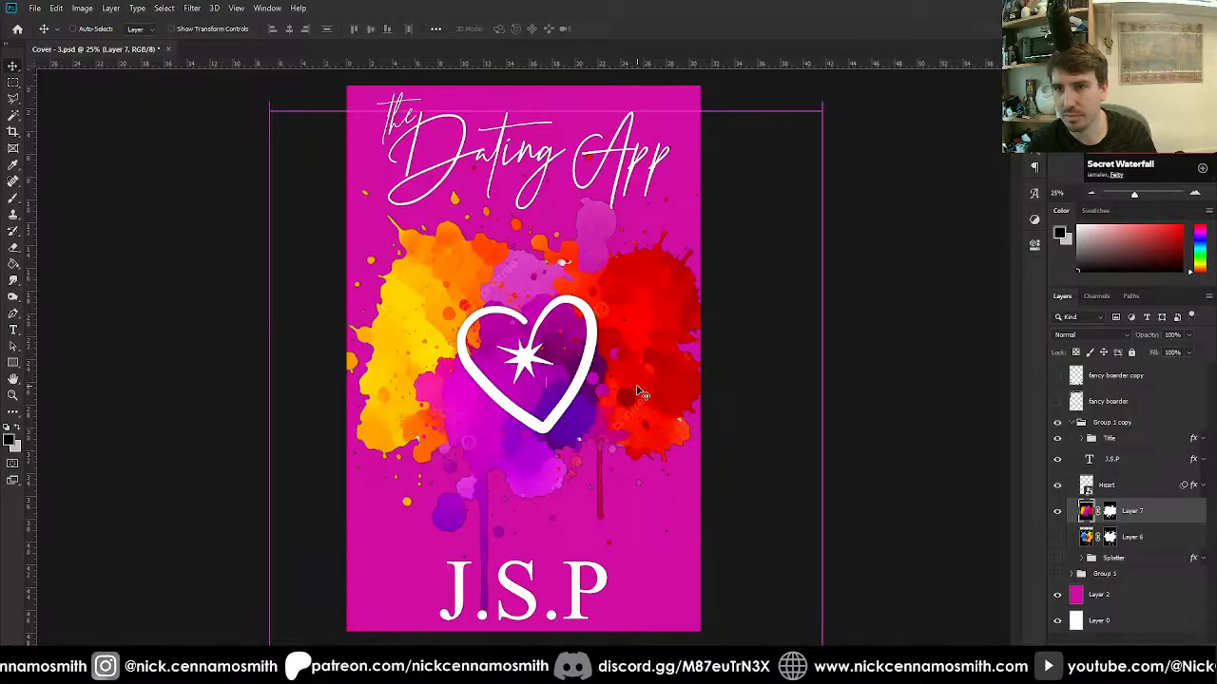
# Try inverting the magenta background on Layer 2.
pyautogui.click(1120, 596)
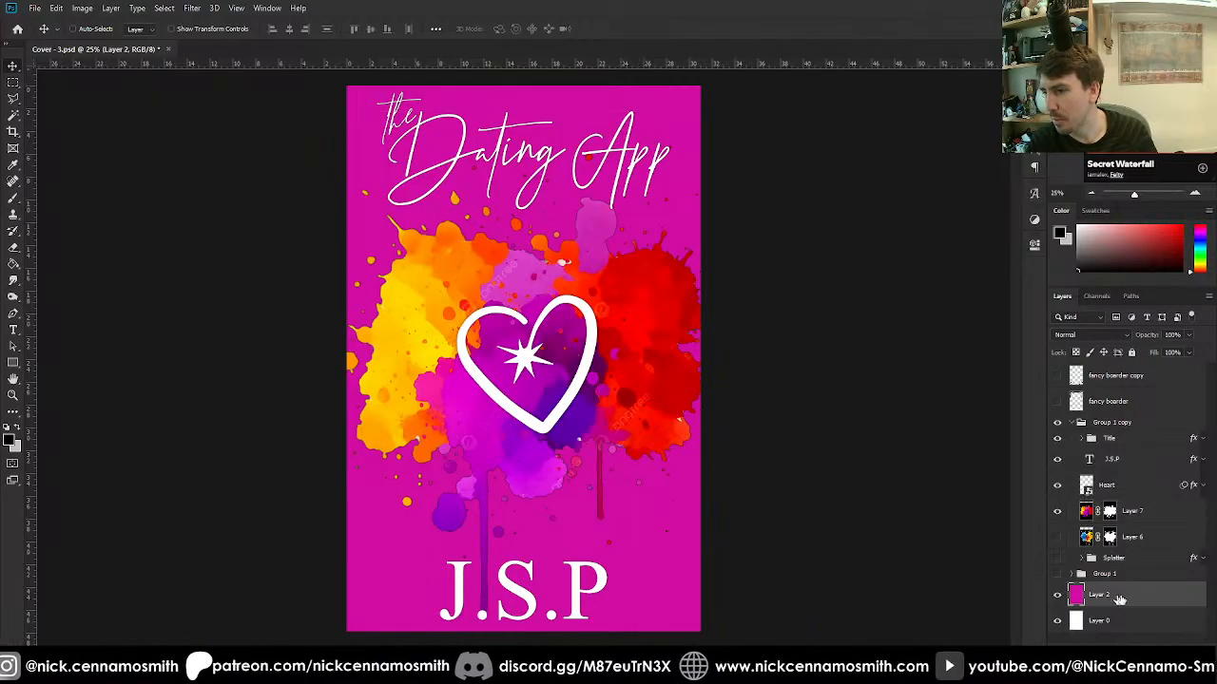
pyautogui.hotkey('ctrl', 'i')
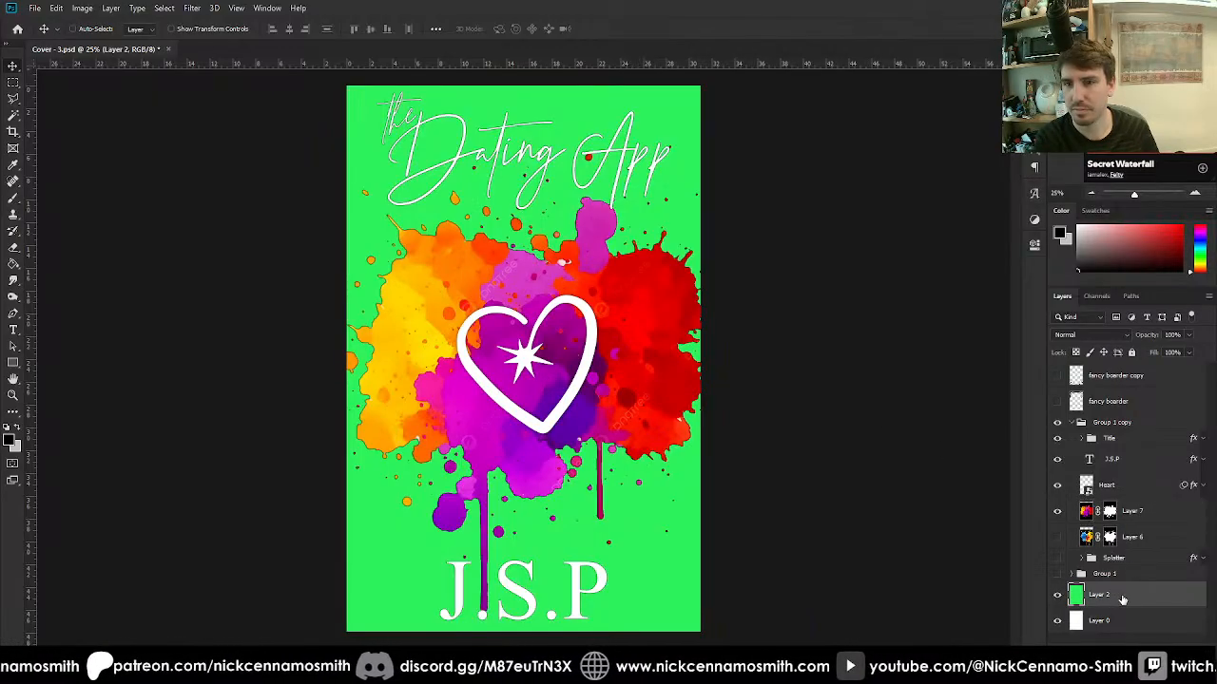
pyautogui.hotkey('ctrl', 'z')
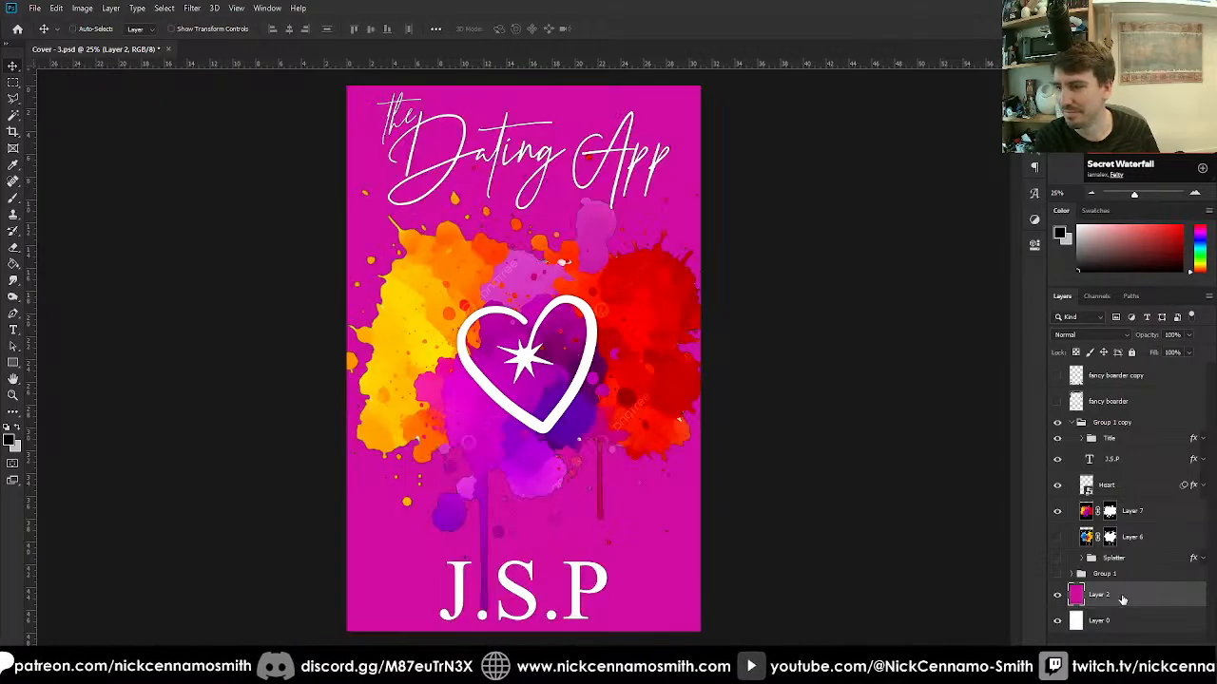
pyautogui.hotkey('ctrl', 'i')
pyautogui.hotkey('ctrl', 'z')
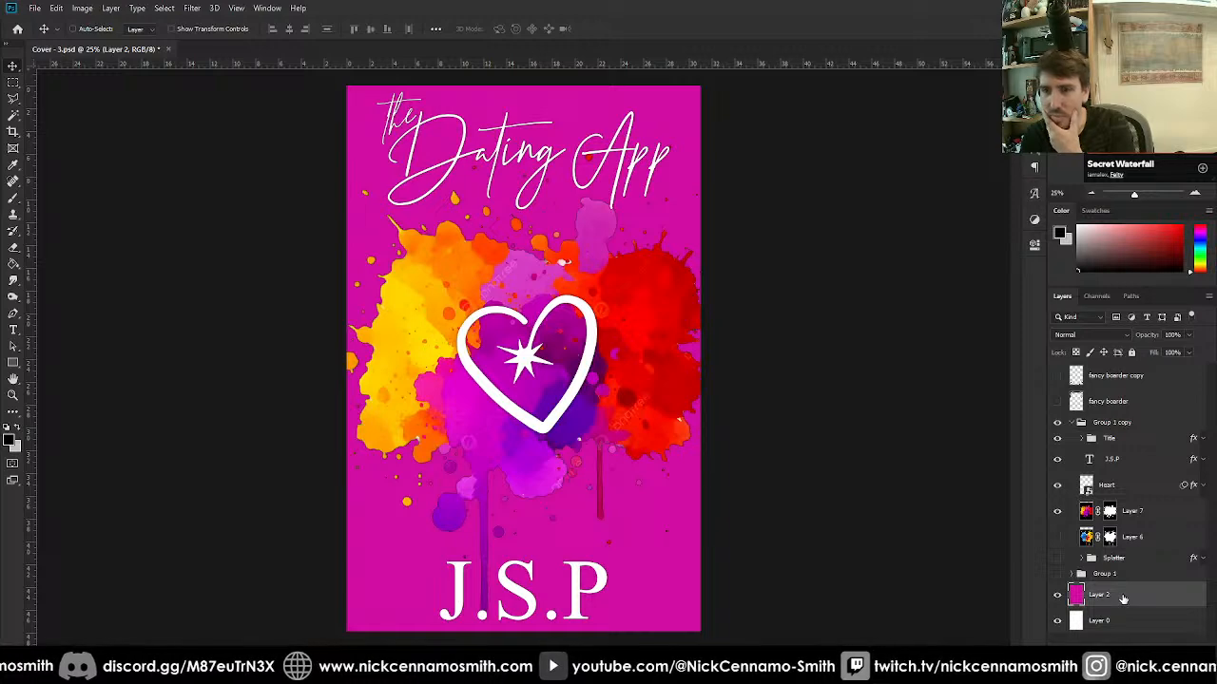
# Hide the Layer 7 splatter and show the green Splatter group in its place, keeping Layer 6 hidden.
pyautogui.click(1058, 559)
pyautogui.click(1057, 538)
pyautogui.click(1057, 513)
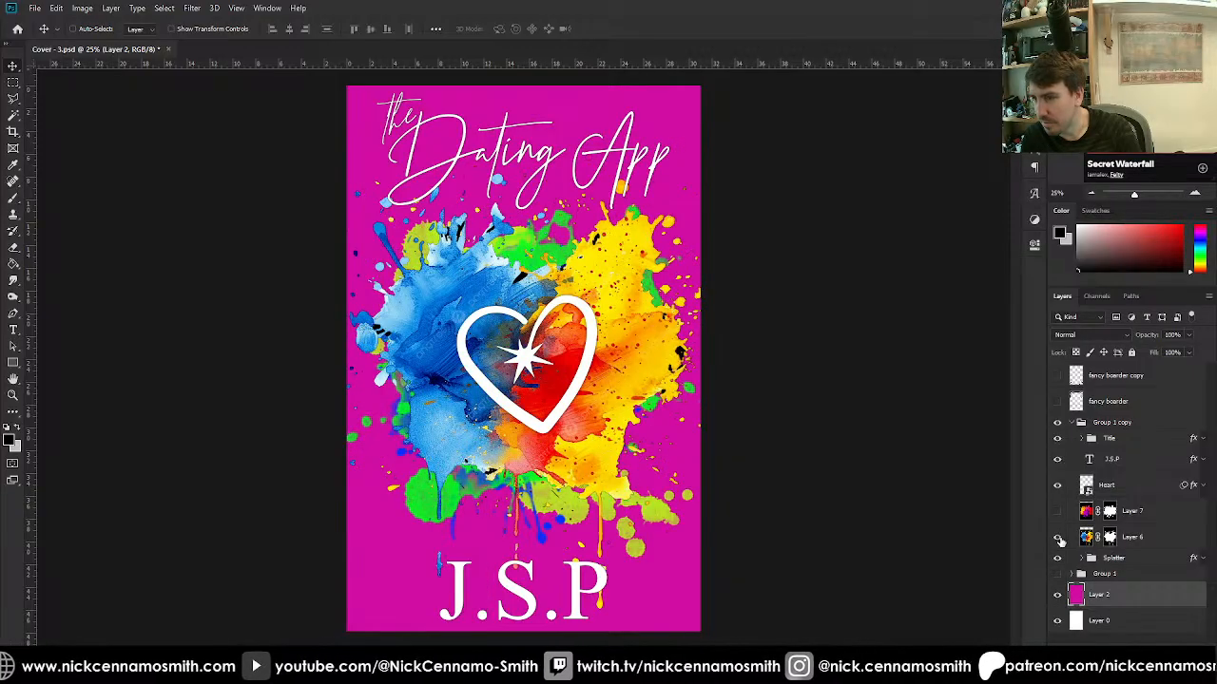
pyautogui.click(1058, 539)
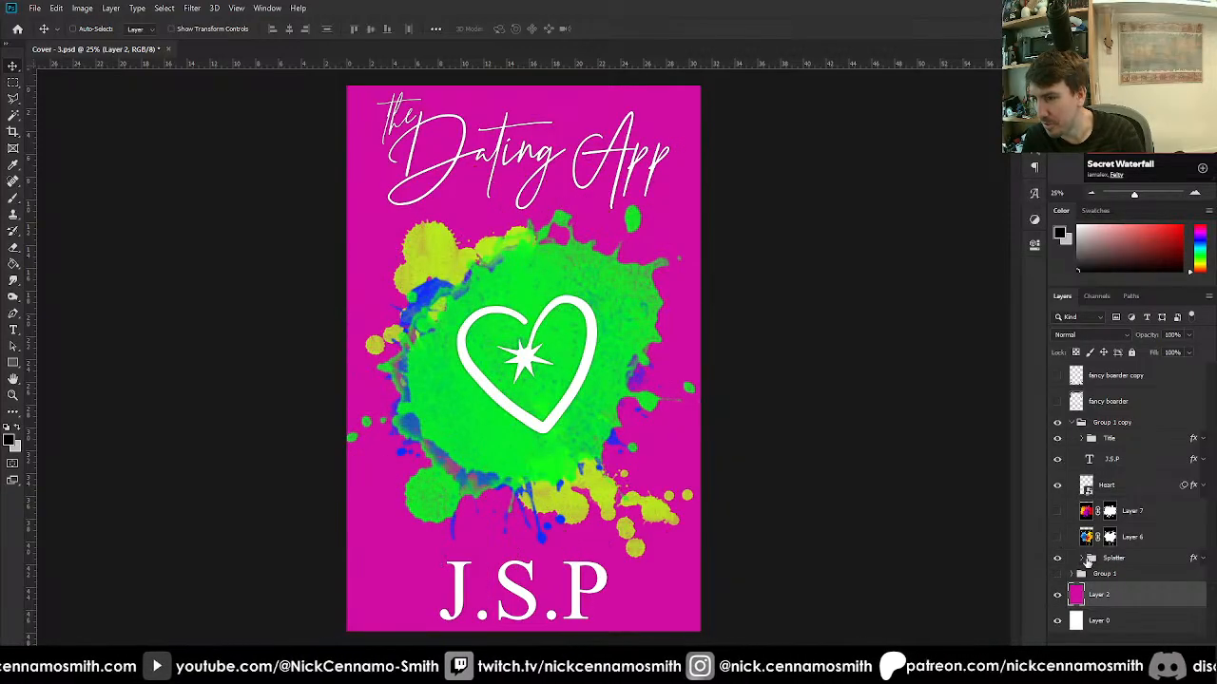
# Fill Layer 3 in the Splatter group with bright red using the Paint Bucket.
pyautogui.click(1084, 558)
pyautogui.click(1130, 580)
pyautogui.click(1180, 227)
pyautogui.press('g')
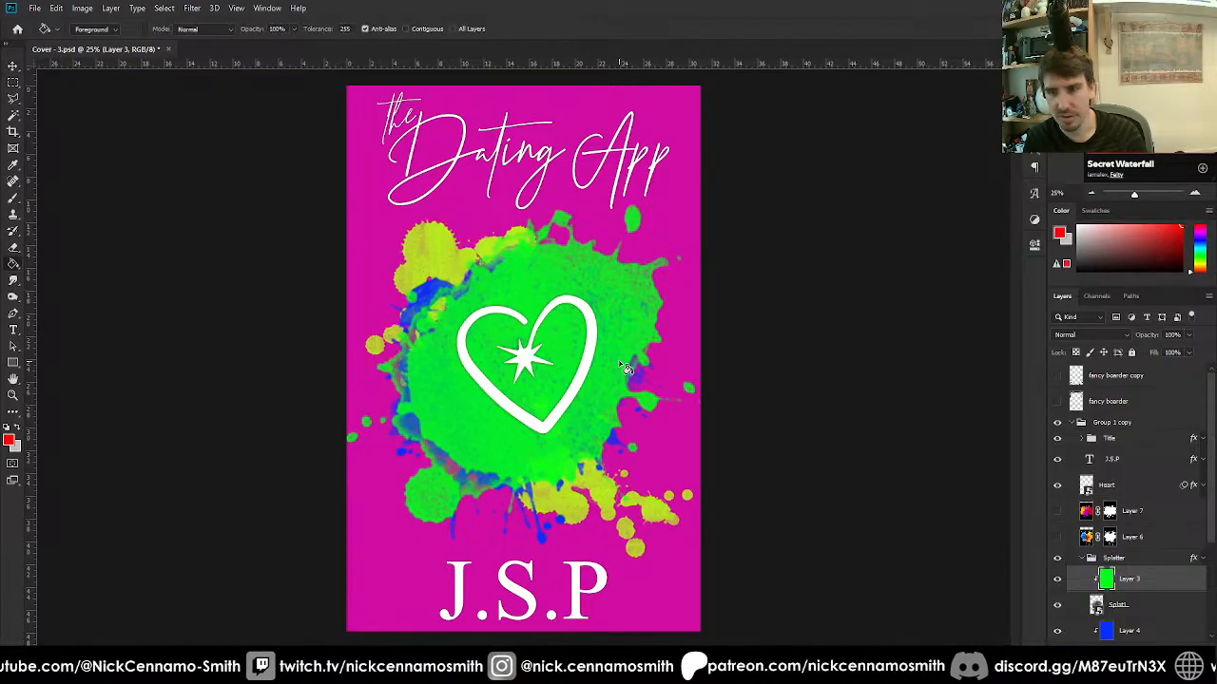
pyautogui.click(626, 368)
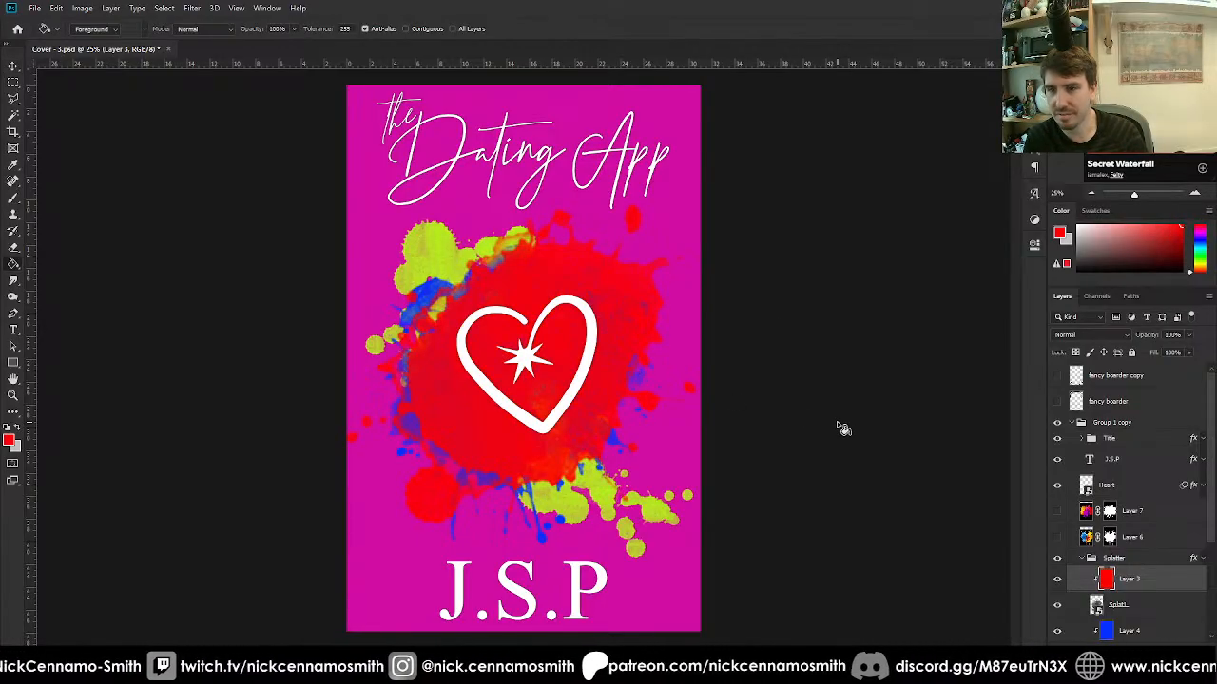
# Try white and black fills on the Splatter group's Layer 3.
pyautogui.click(1079, 228)
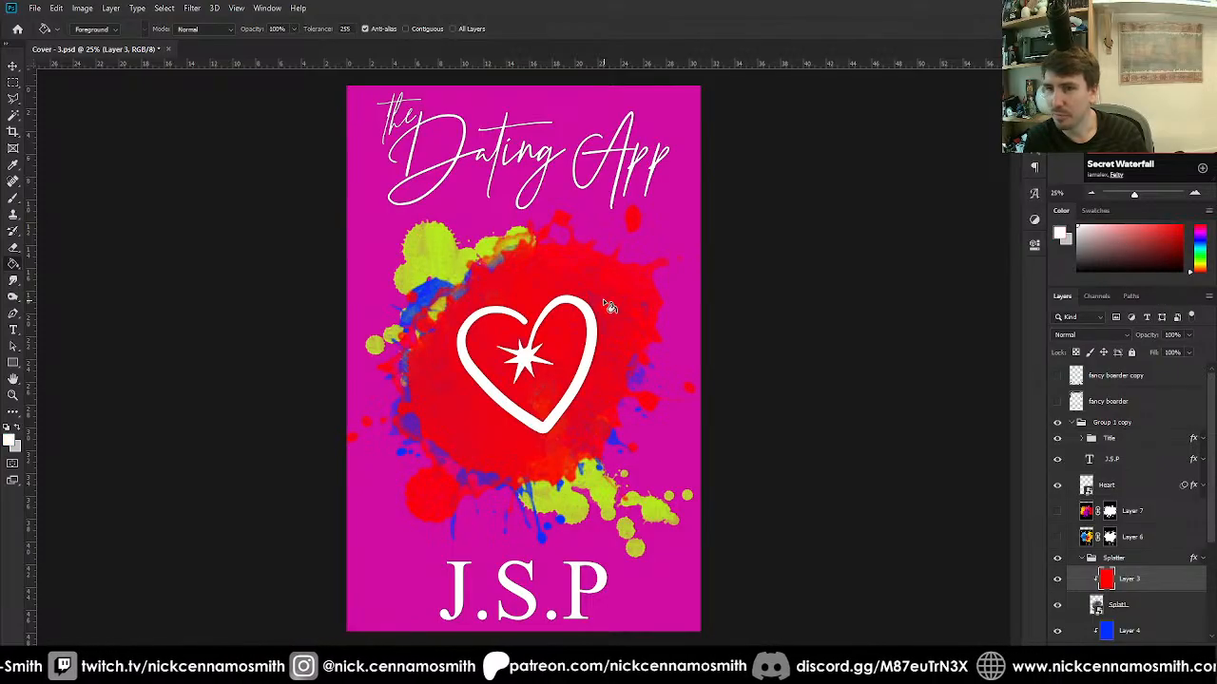
pyautogui.click(603, 299)
pyautogui.click(1079, 270)
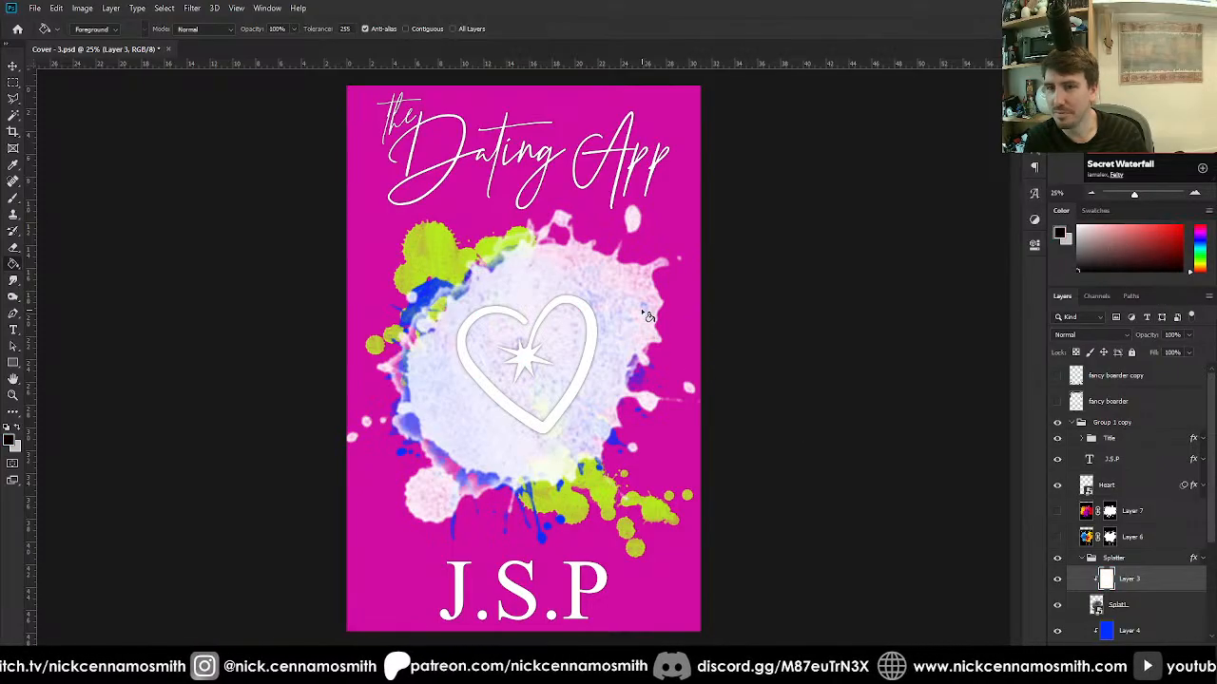
pyautogui.click(641, 310)
# Fill the Splatter group's Layer 3 with lime green.
pyautogui.click(1201, 257)
pyautogui.click(1202, 262)
pyautogui.click(1181, 227)
pyautogui.click(575, 394)
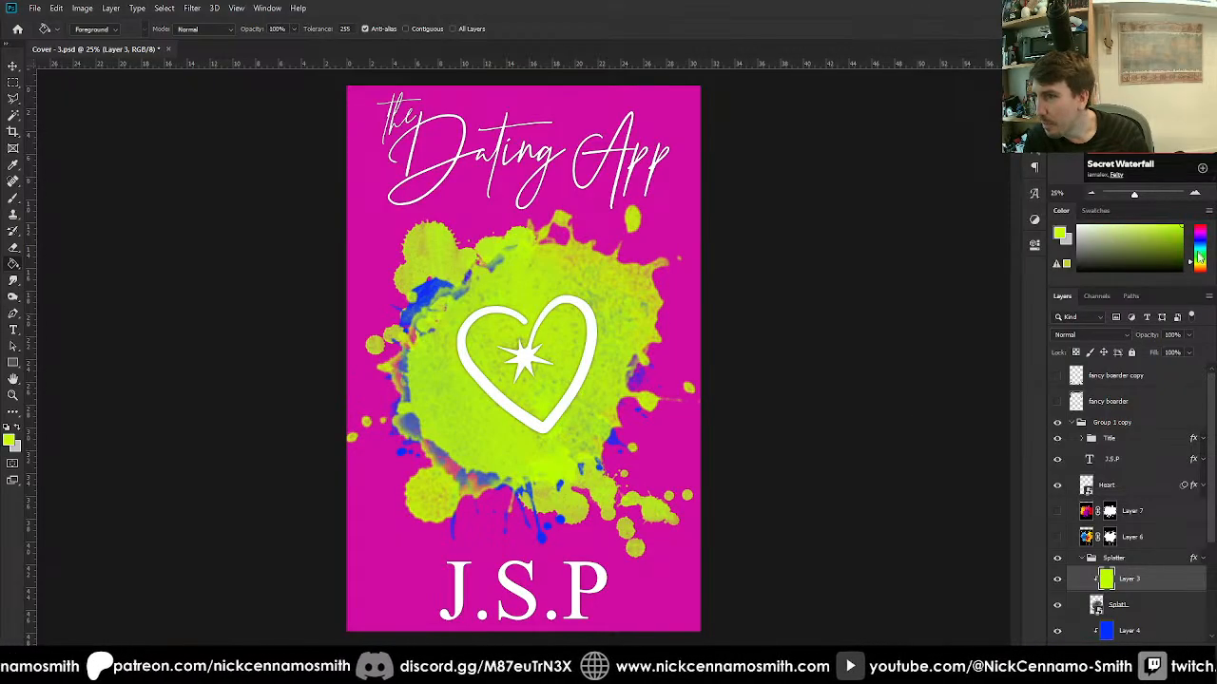
# Set the foreground colour to pure yellow, hue 60 (ffff00), and fill the Splatter group's Layer 3 with it.
pyautogui.click(1200, 264)
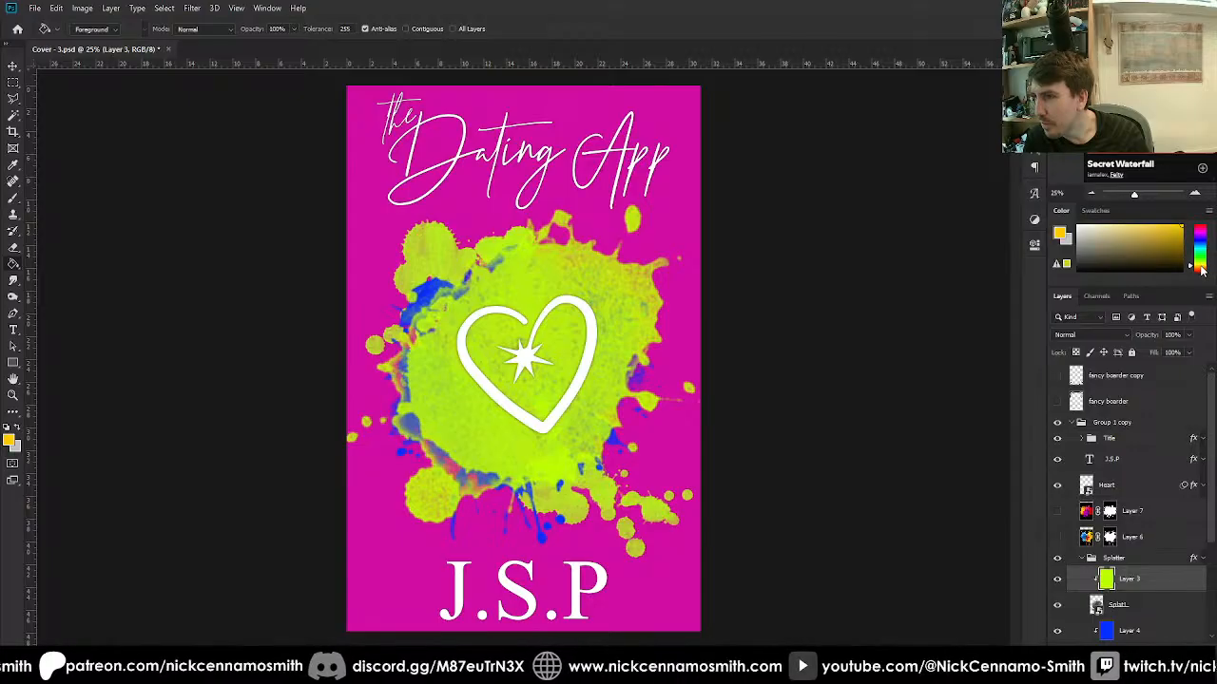
pyautogui.click(1058, 234)
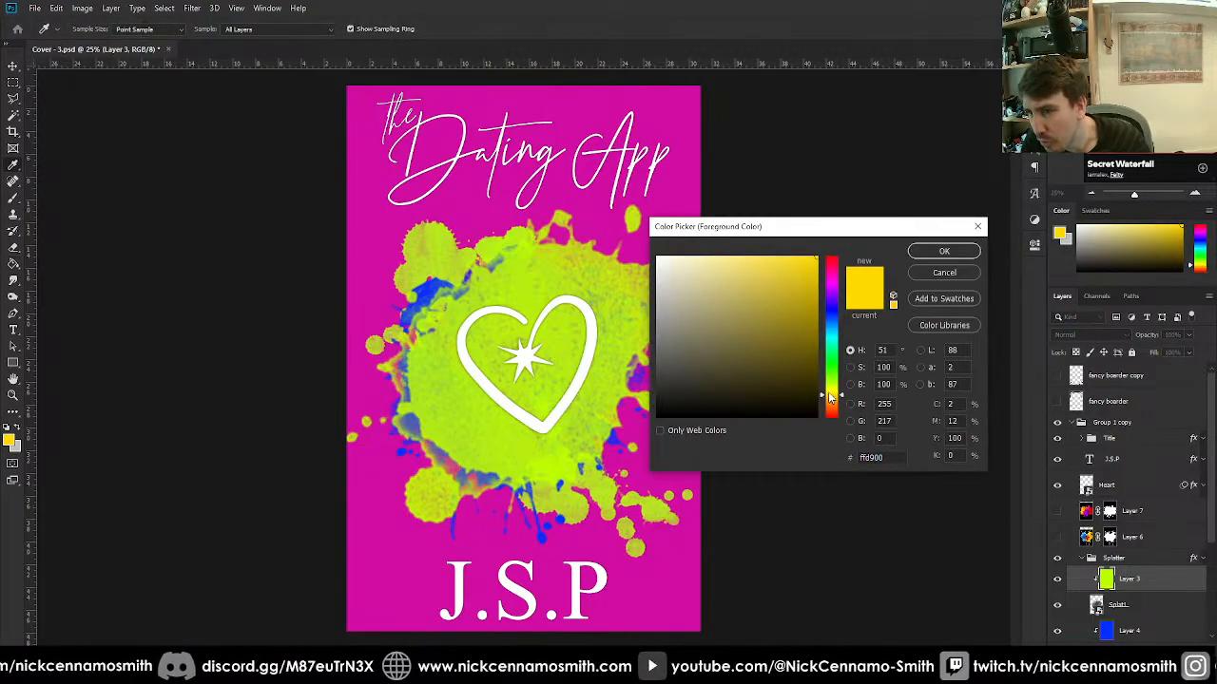
pyautogui.click(833, 391)
pyautogui.click(884, 349)
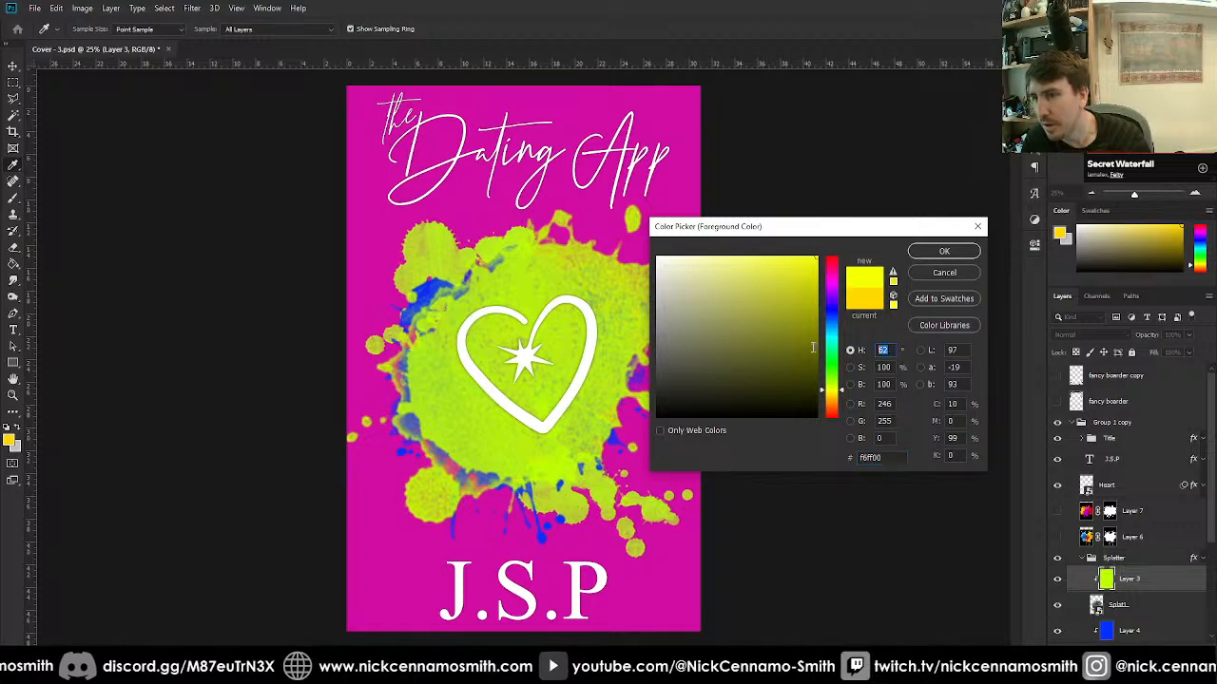
pyautogui.press('Down')
pyautogui.press('Down')
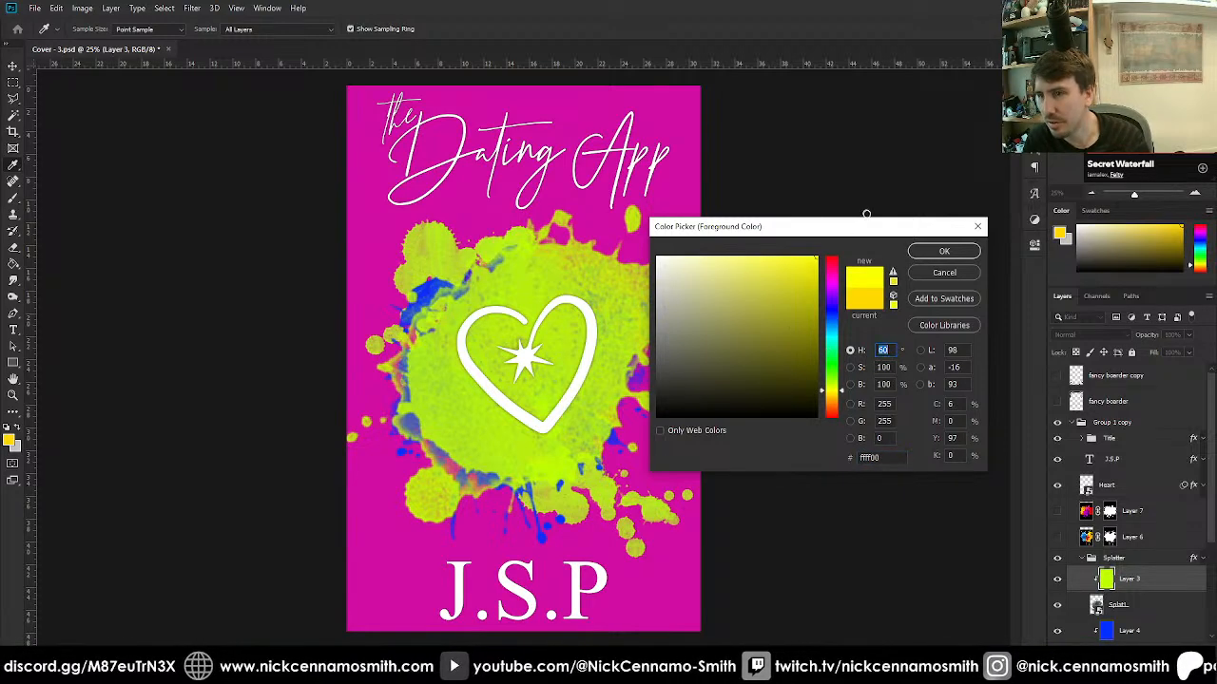
pyautogui.click(941, 252)
pyautogui.press('g')
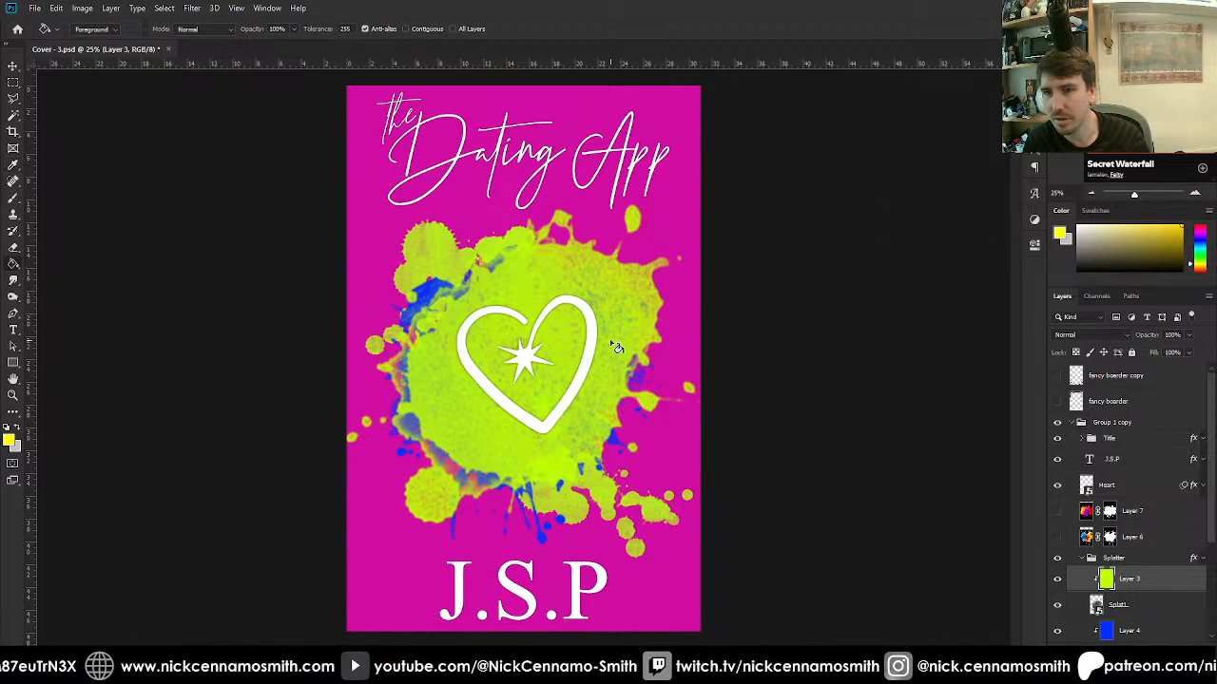
pyautogui.click(614, 346)
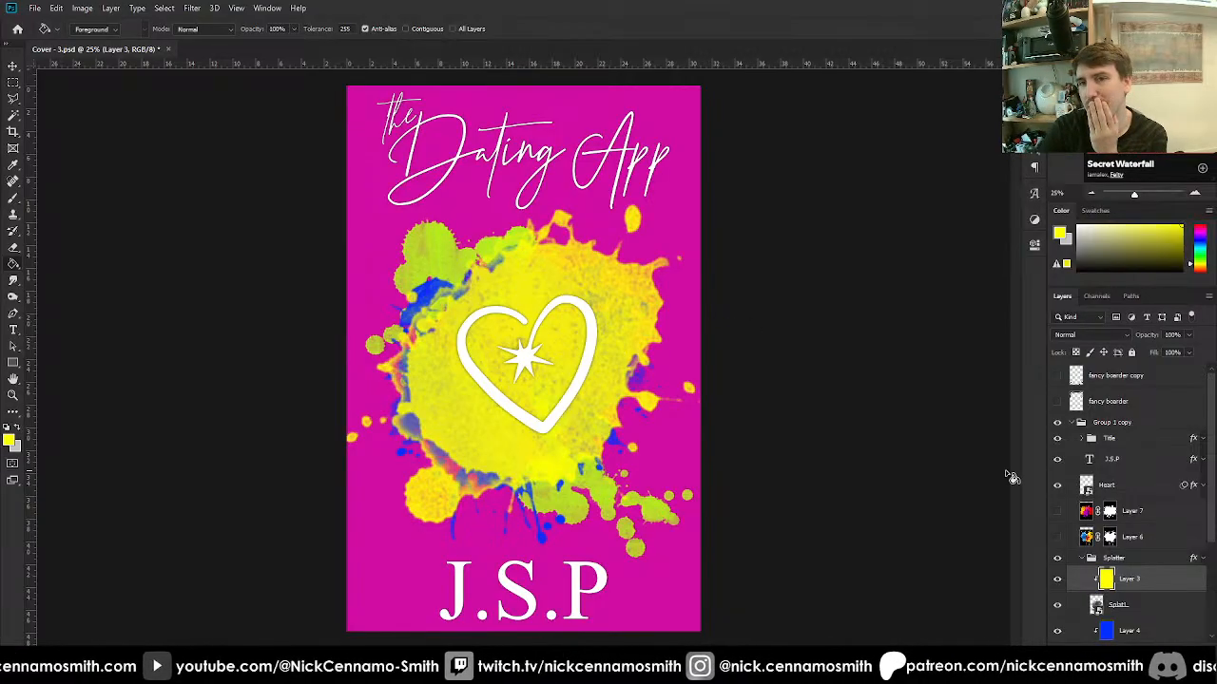
# Show the Layer 6 splatter, hide the Splatter group and collapse the group.
pyautogui.click(1055, 539)
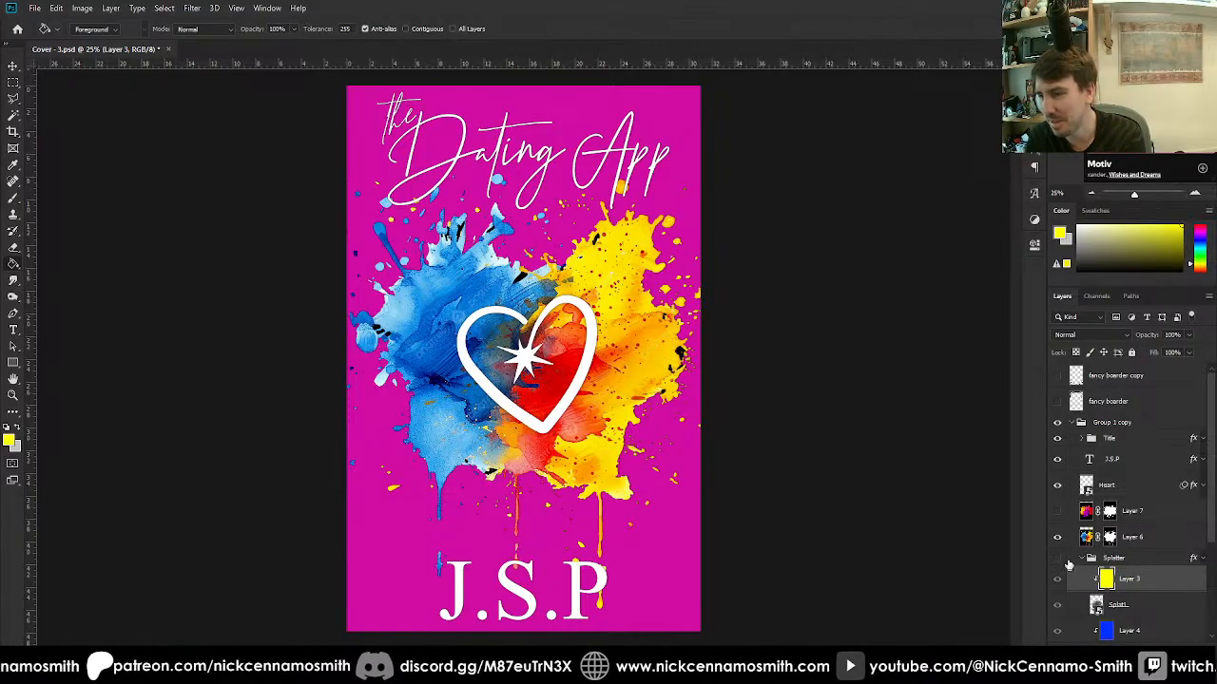
pyautogui.click(1081, 558)
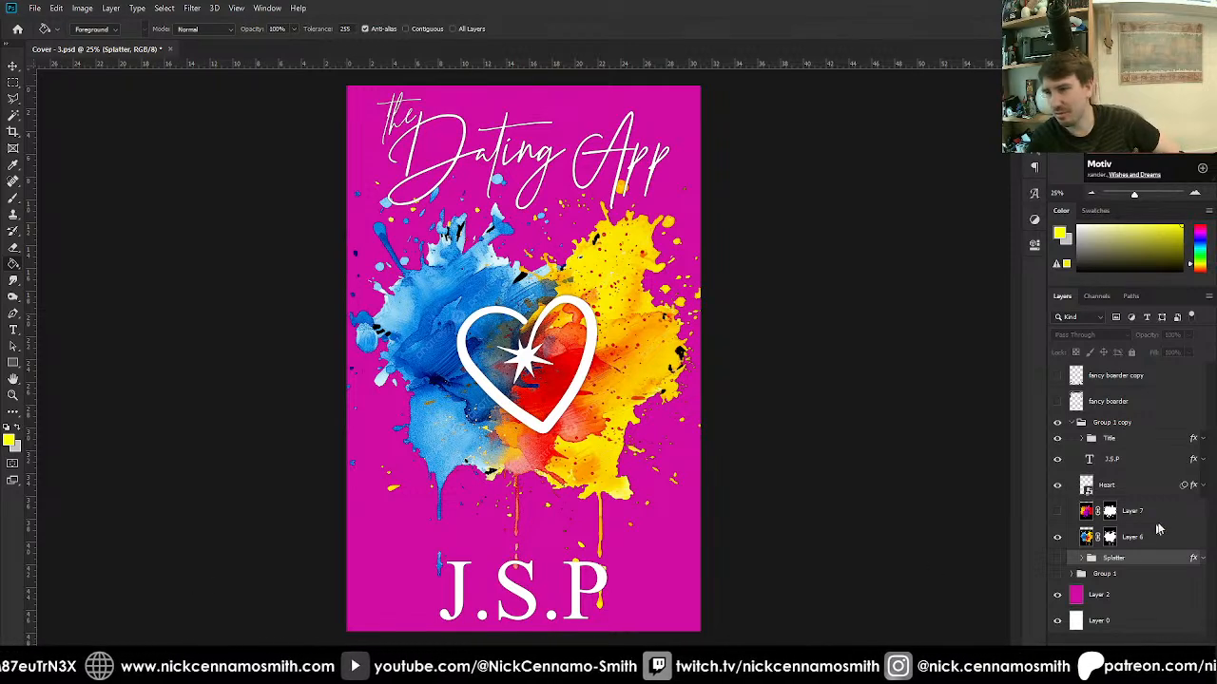
# Desaturate the Layer 6 splatter and try inverting its grey tones.
pyautogui.click(1128, 538)
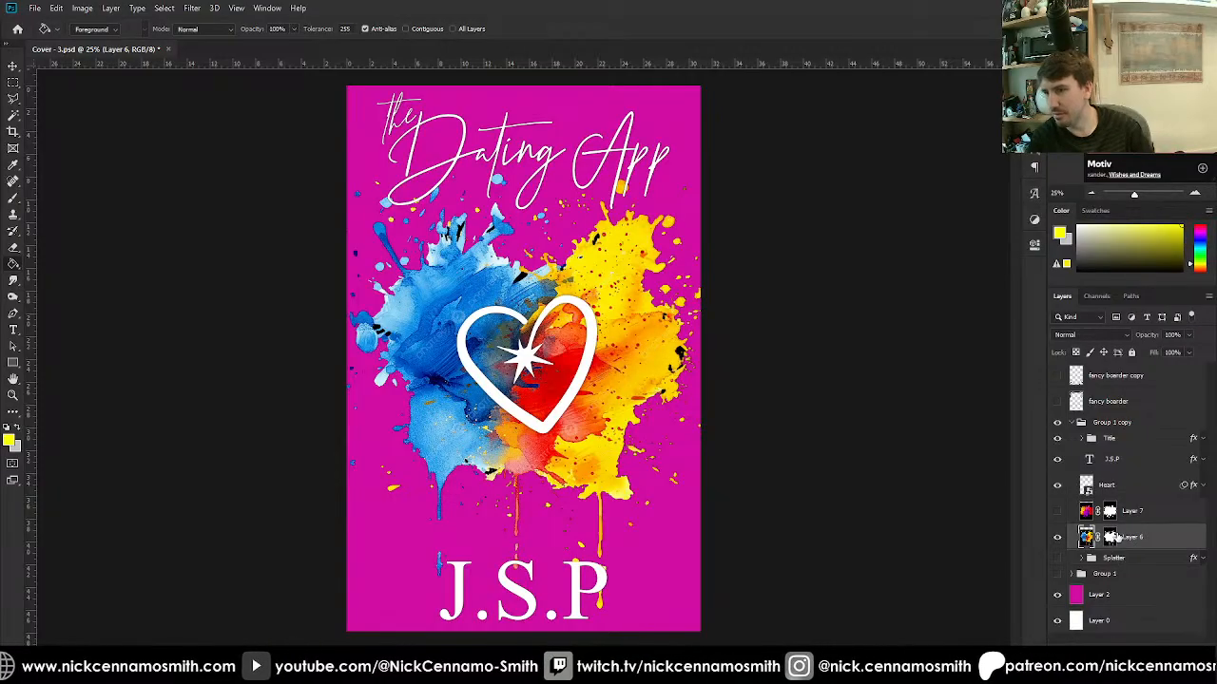
pyautogui.hotkey('ctrl', 'shift', 'u')
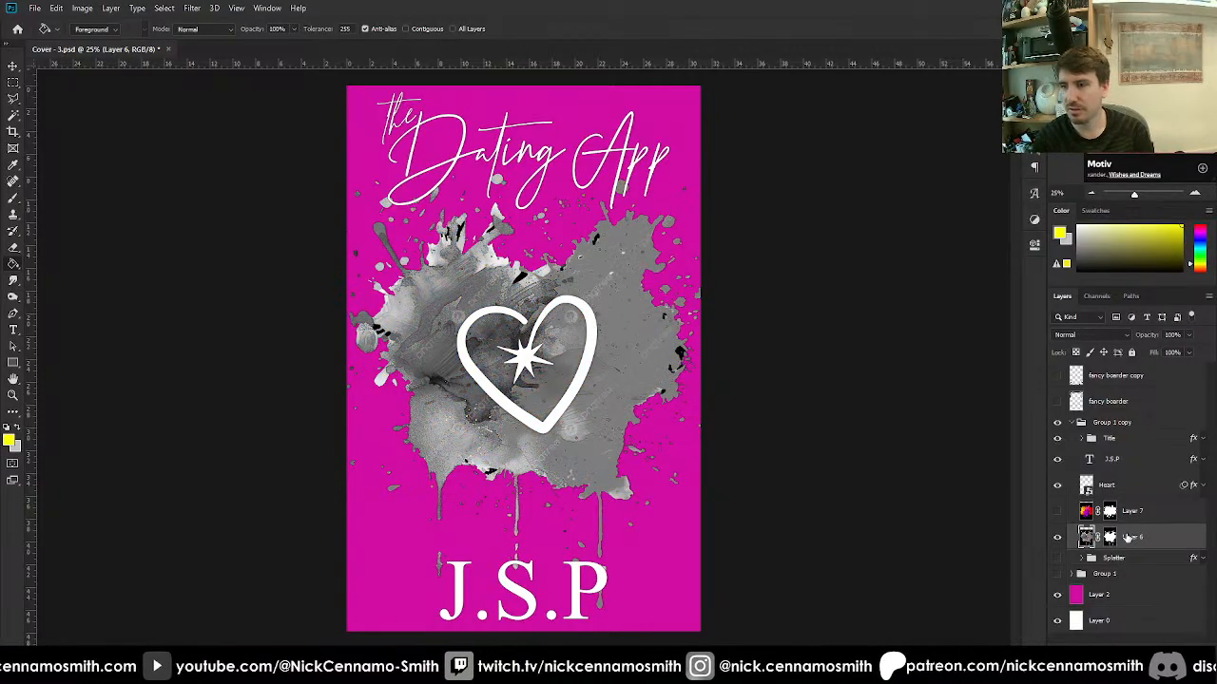
pyautogui.hotkey('ctrl', 'i')
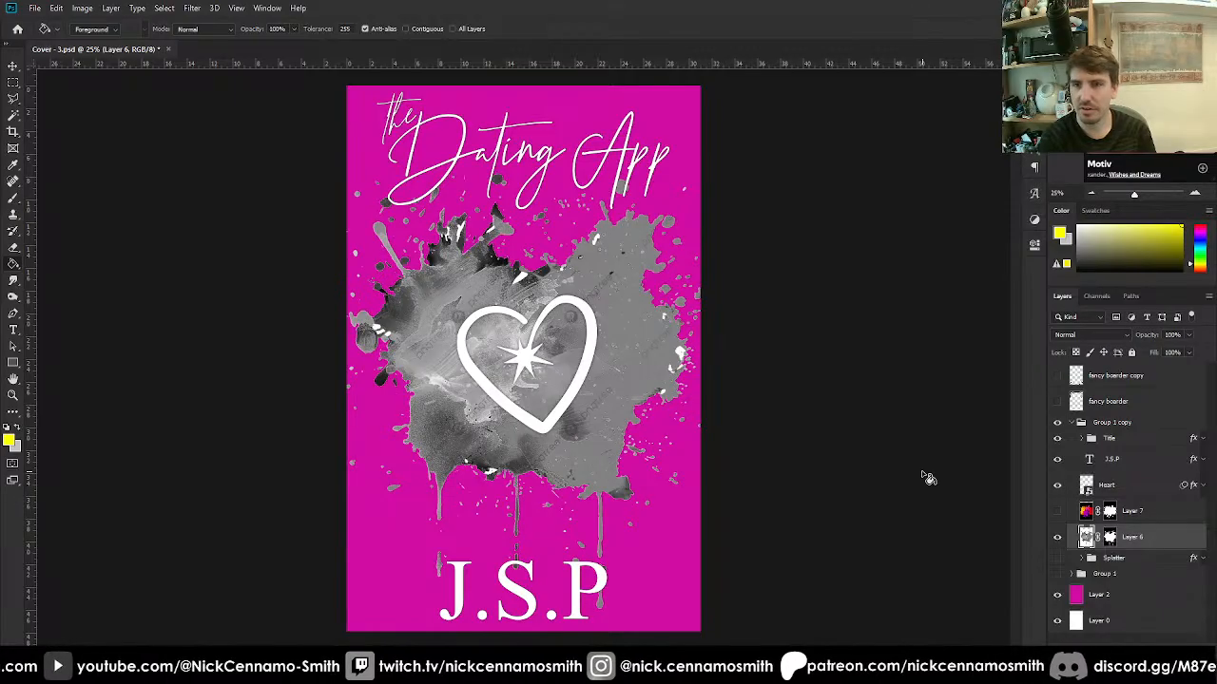
pyautogui.hotkey('ctrl', 'z')
# Brighten the desaturated Layer 6 splatter to near white with Levels, setting the midtones to 9.99.
pyautogui.hotkey('ctrl', 'l')
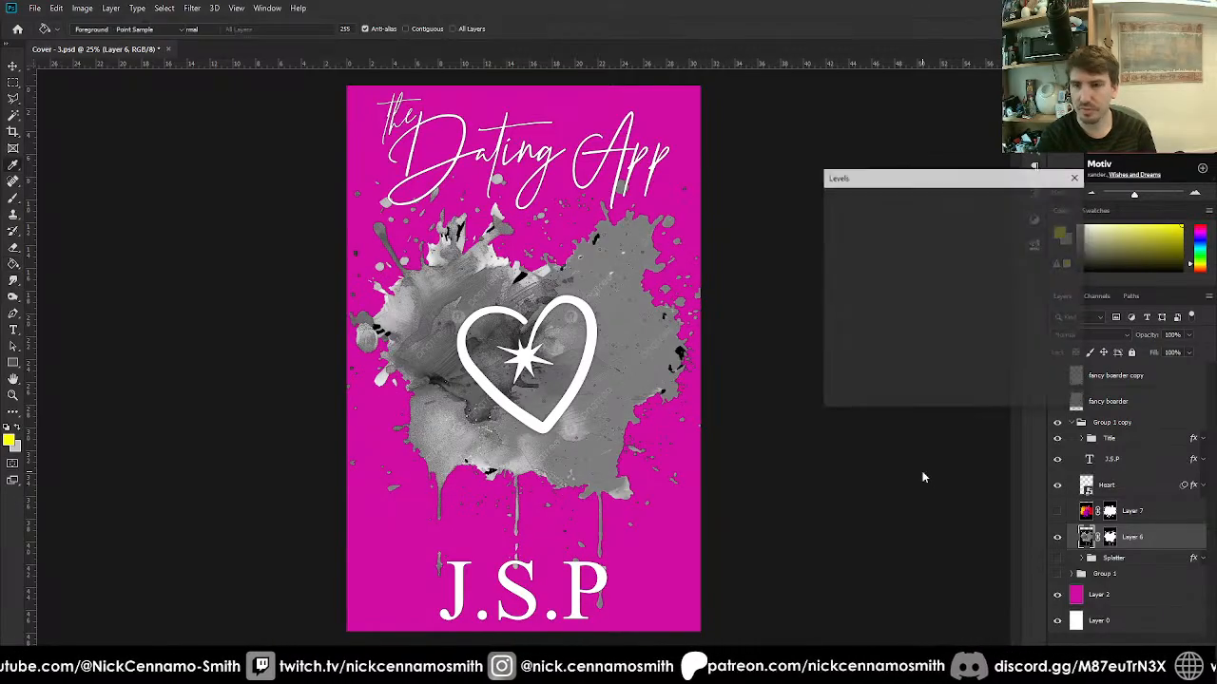
pyautogui.moveTo(1000, 320); pyautogui.dragTo(839, 323)
pyautogui.moveTo(918, 321); pyautogui.dragTo(1027, 303)
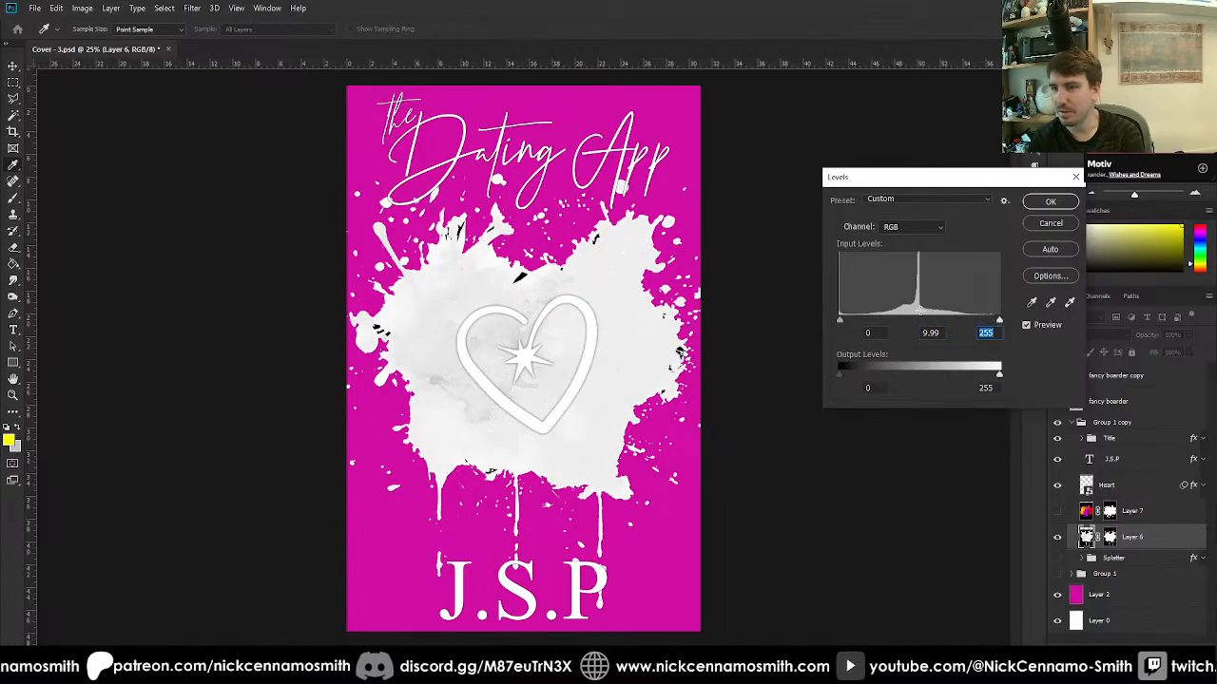
pyautogui.press('Return')
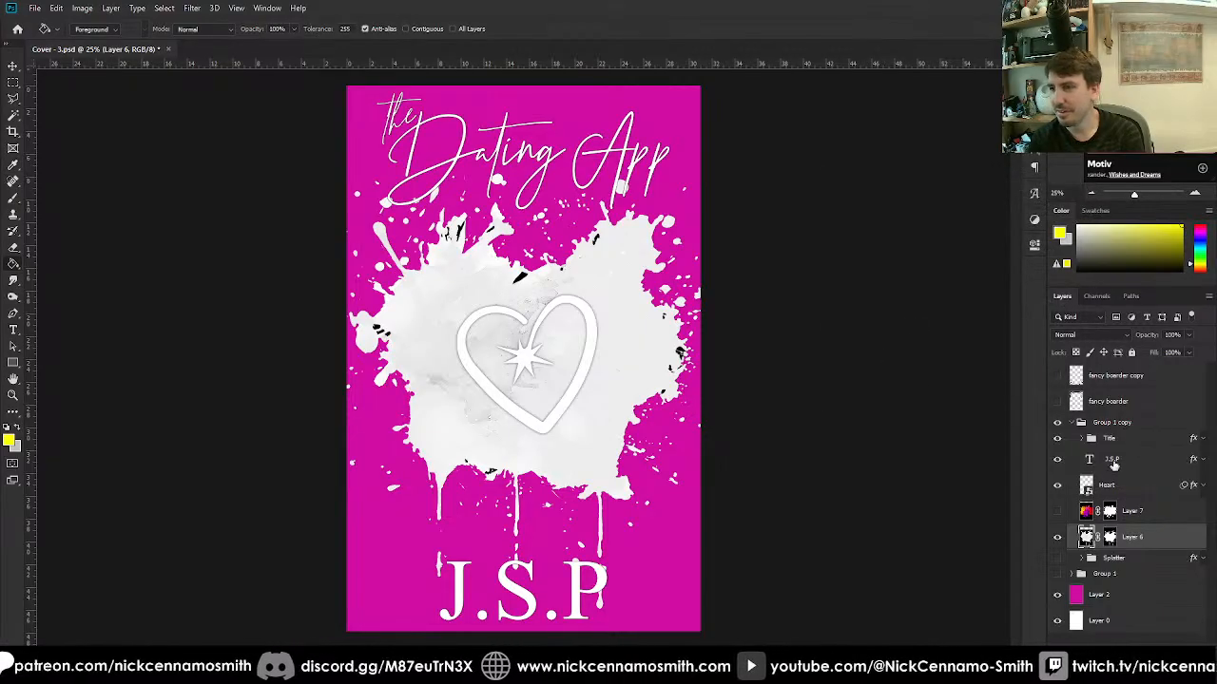
# Try recolouring the heart: invert it, place a copy of the magenta Layer 2 above it and clip the copy to the heart.
pyautogui.click(1108, 485)
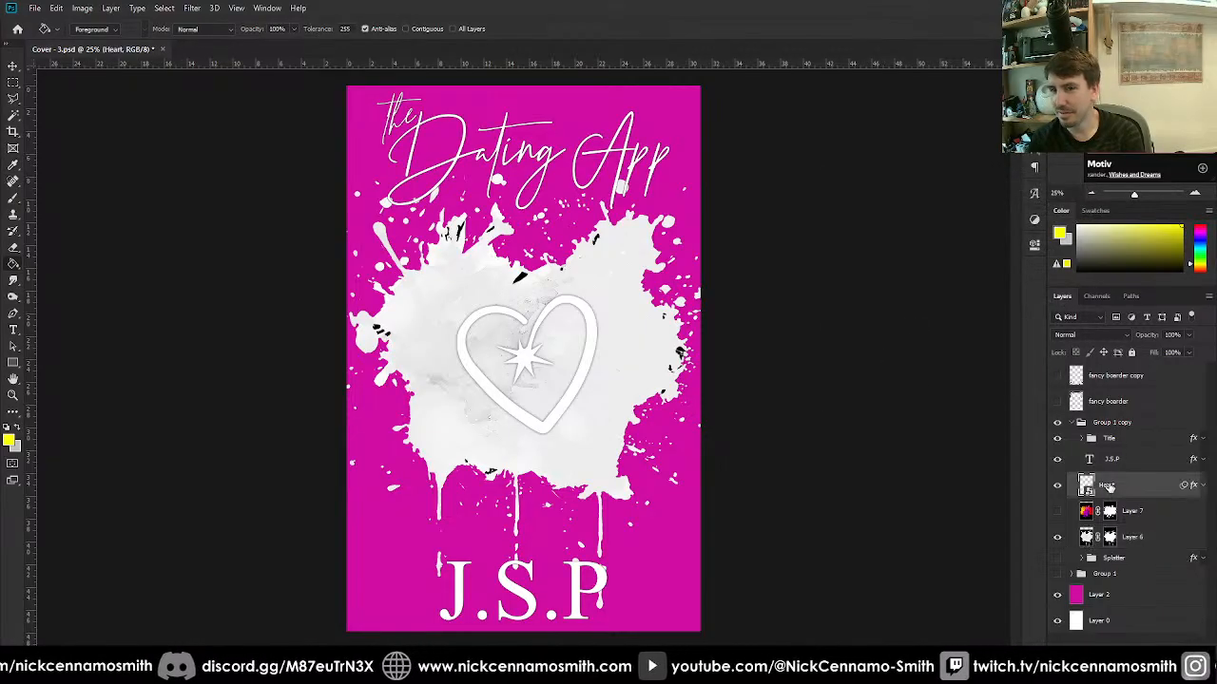
pyautogui.hotkey('ctrl', 'i')
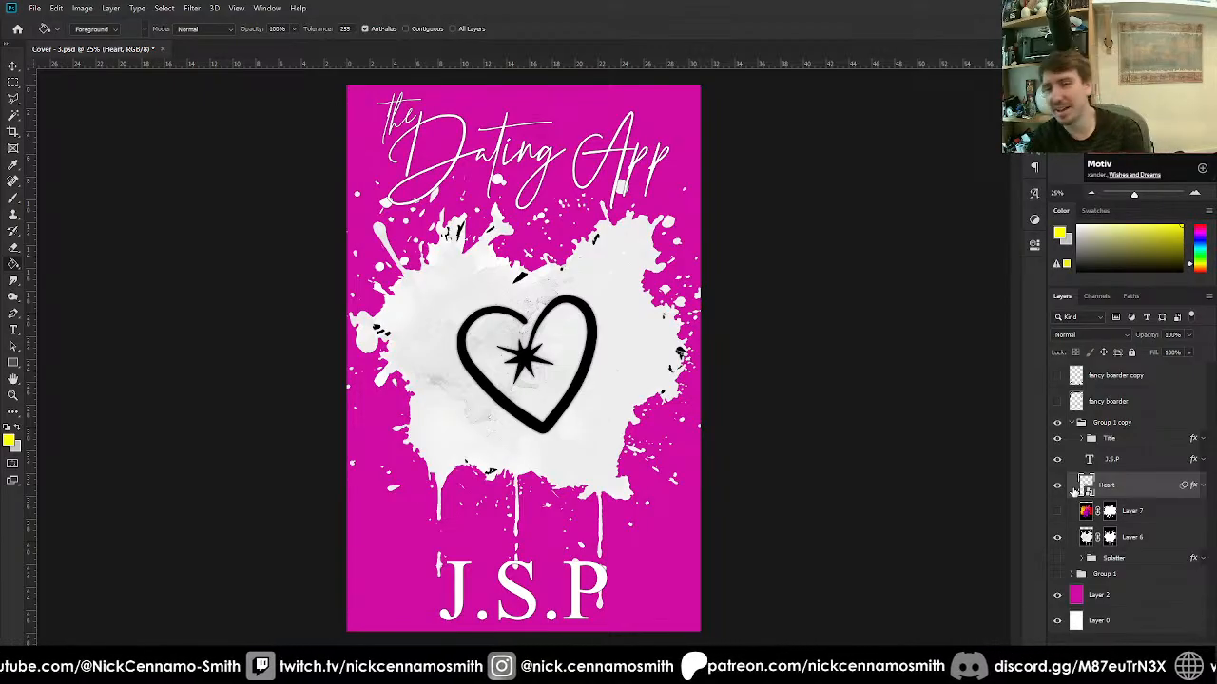
pyautogui.click(1123, 597)
pyautogui.hotkey('ctrl', 'j')
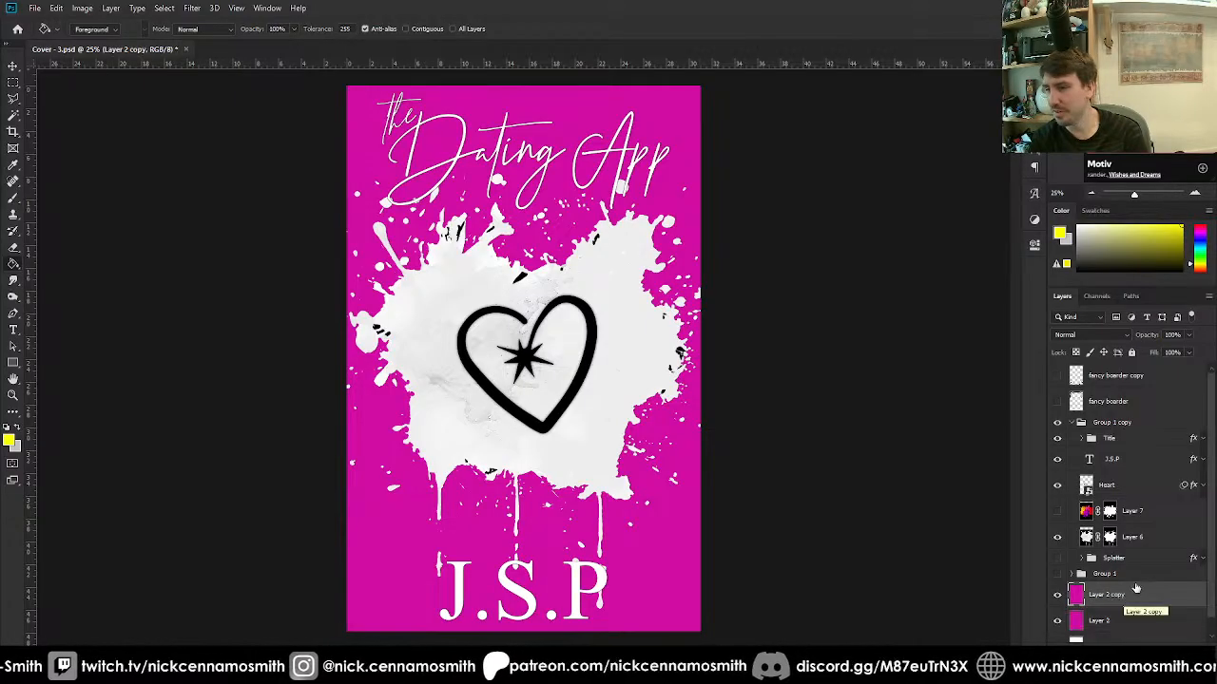
pyautogui.moveTo(1129, 596); pyautogui.dragTo(1156, 466)
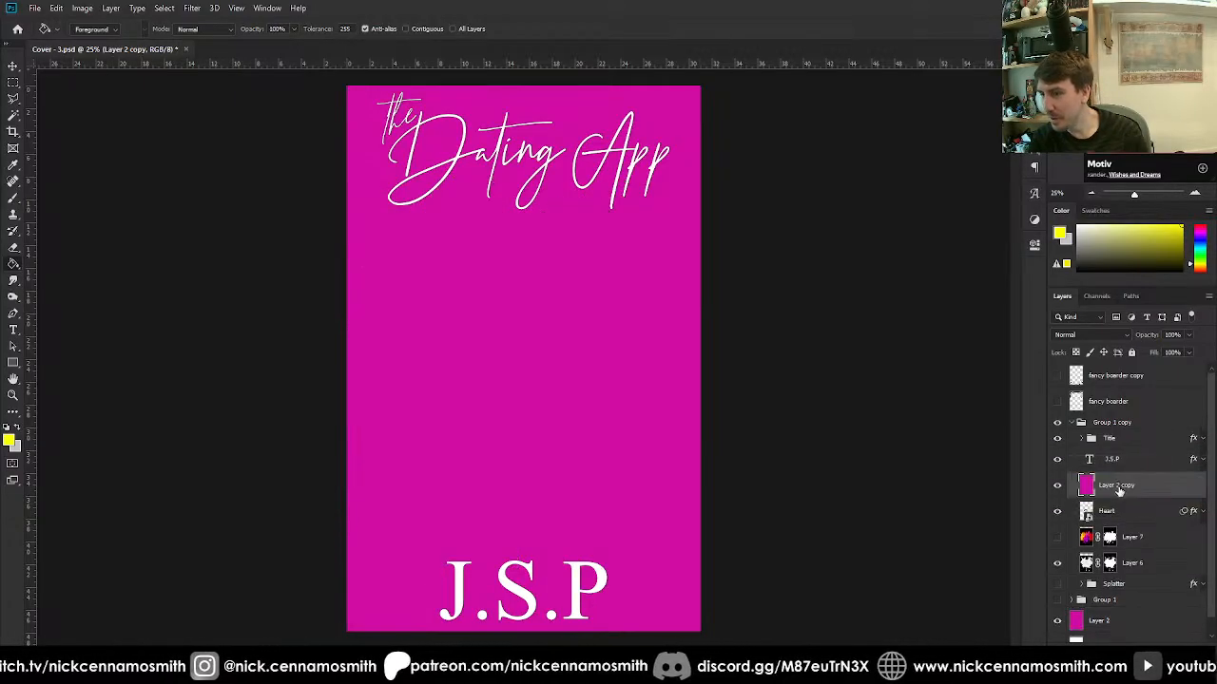
pyautogui.click(1123, 509)
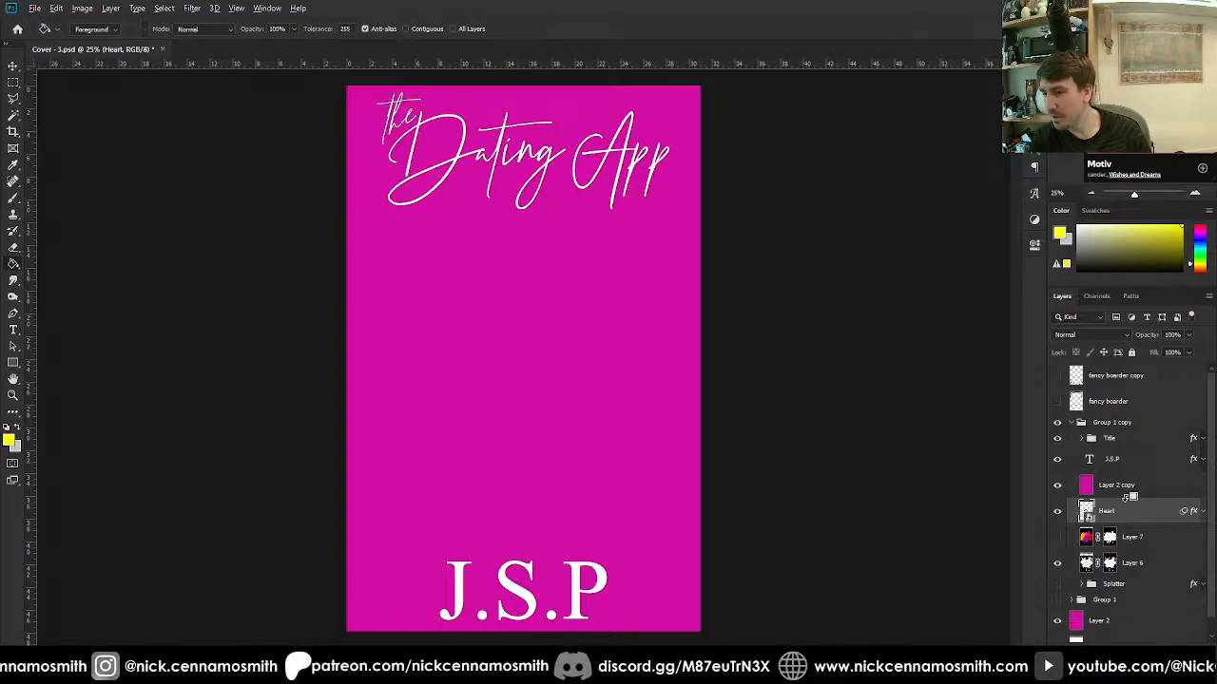
pyautogui.keyDown('alt'); pyautogui.click(1126, 499); pyautogui.keyUp('alt')
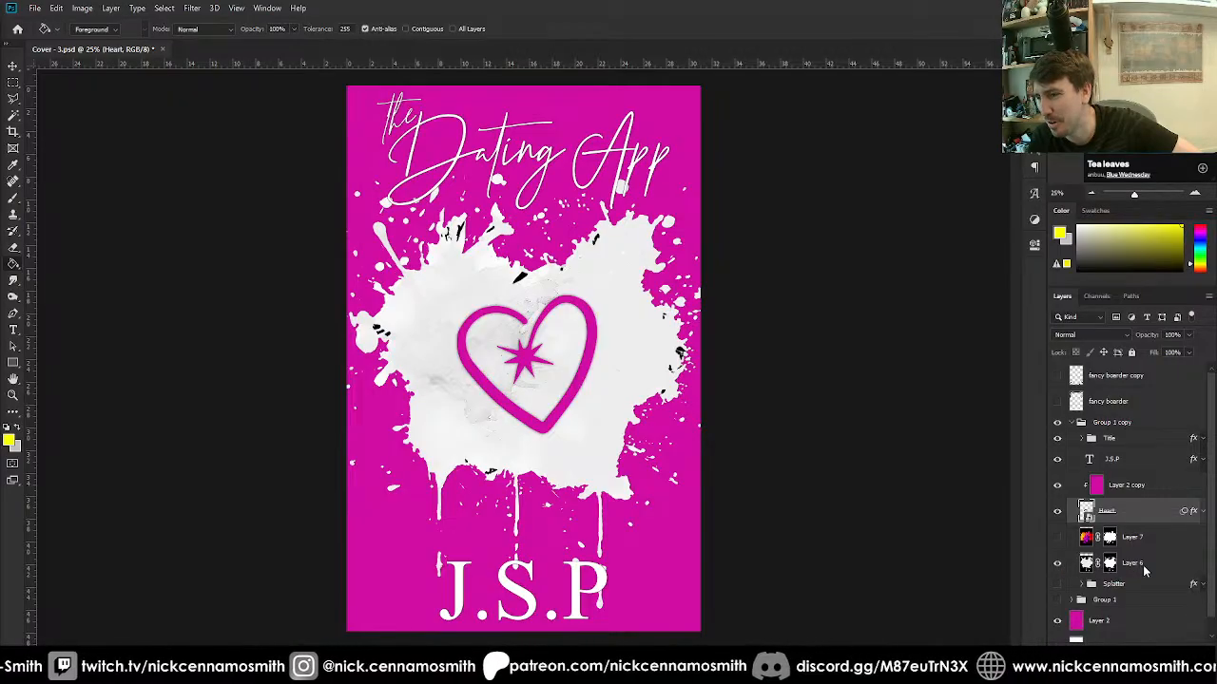
# Undo the heart recolouring and the grey, inverted and Levels edits to bring back the multicoloured Layer 6 splatter.
pyautogui.hotkey('ctrl', 'z')
pyautogui.hotkey('ctrl', 'z')
pyautogui.hotkey('ctrl', 'z')
pyautogui.hotkey('ctrl', 'z')
pyautogui.hotkey('ctrl', 'z')
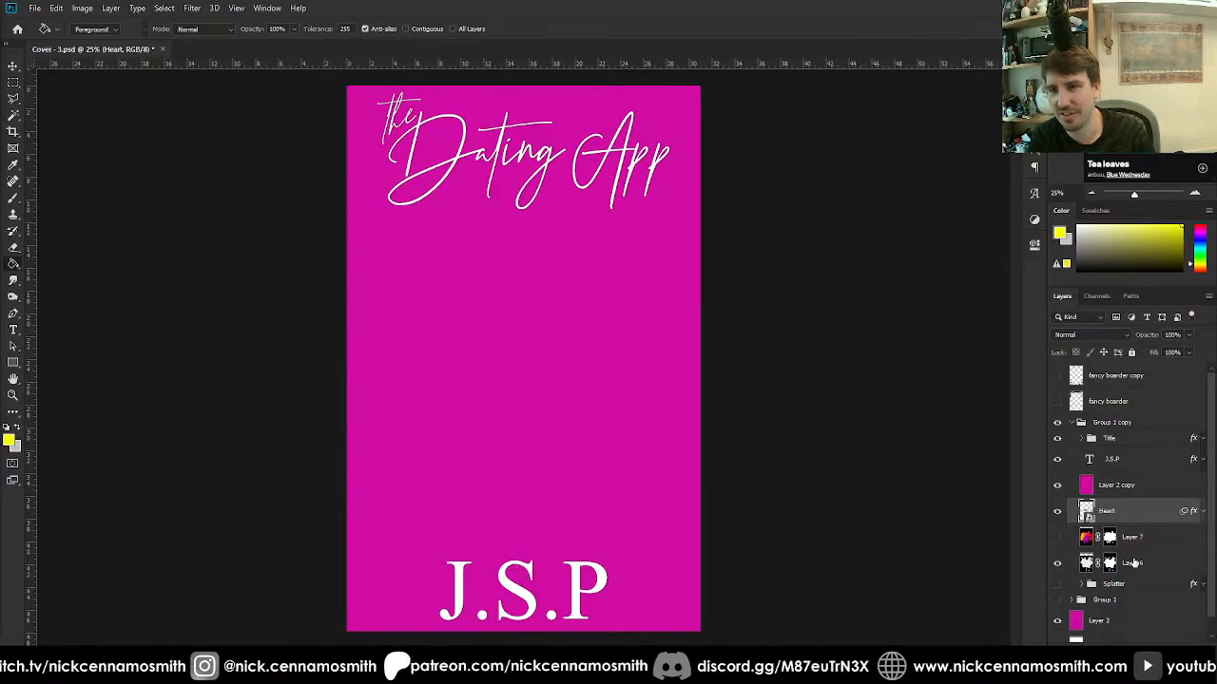
pyautogui.hotkey('ctrl', 'z')
pyautogui.hotkey('ctrl', 'z')
pyautogui.hotkey('ctrl', 'z')
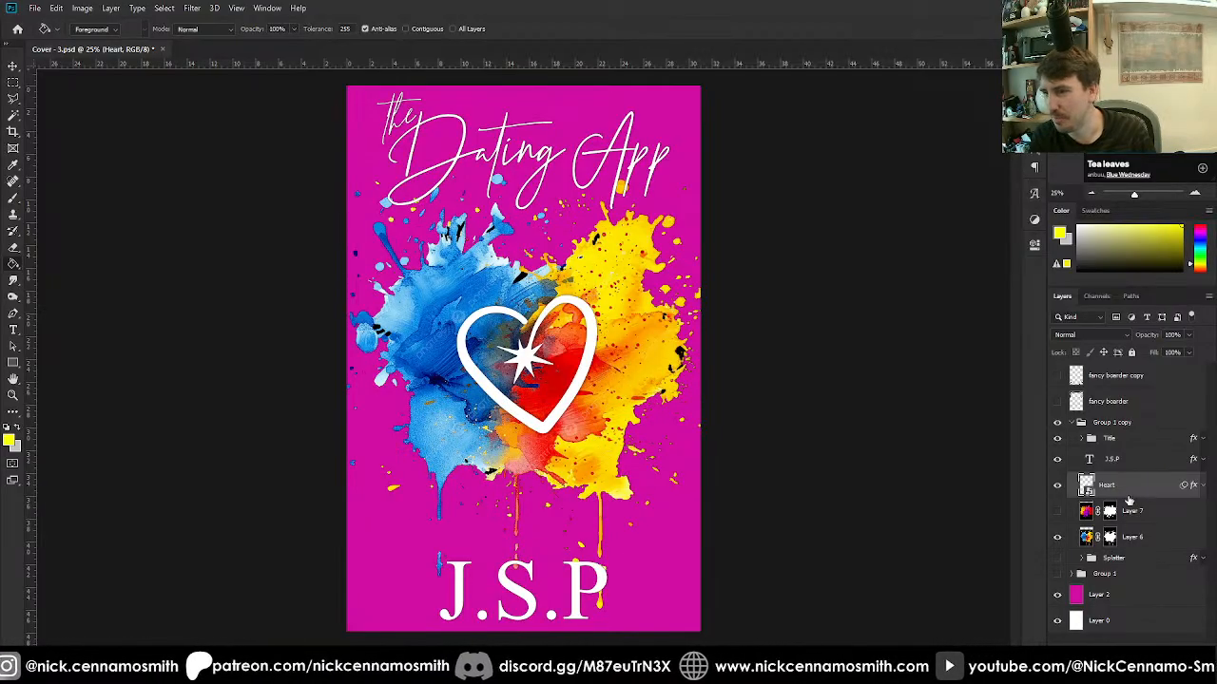
# Duplicate the multicoloured Layer 6 splatter with its mask and hide the original layer.
pyautogui.click(1159, 541)
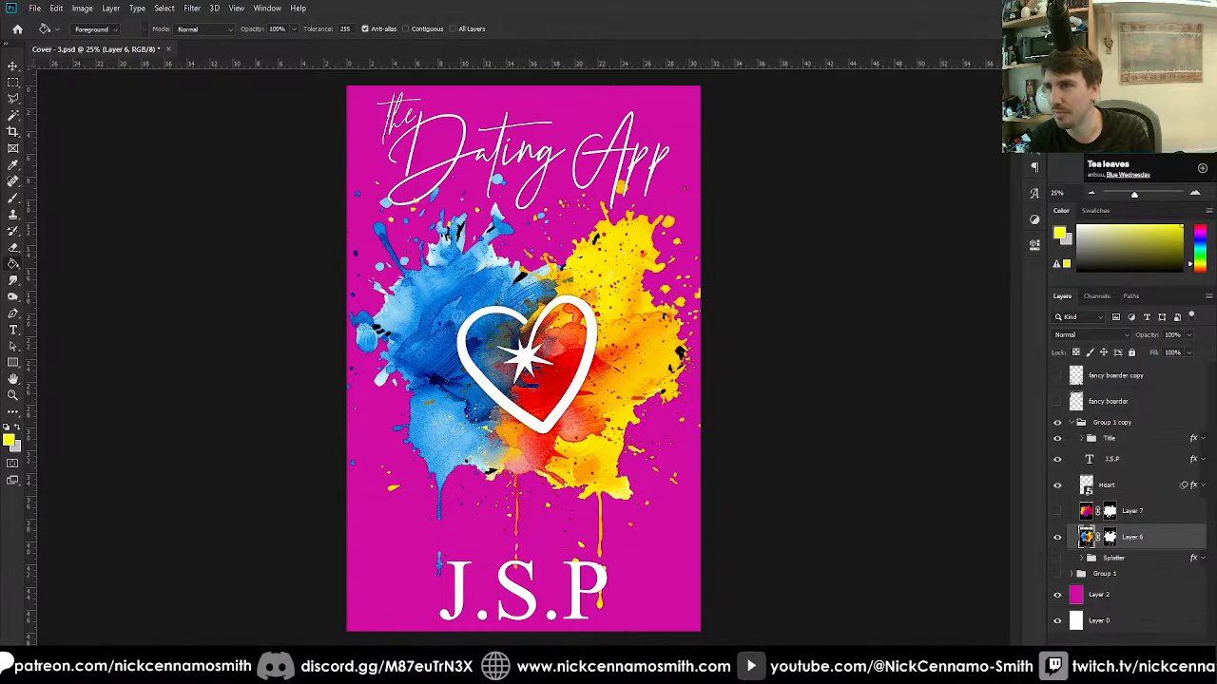
pyautogui.hotkey('ctrl', 'a')
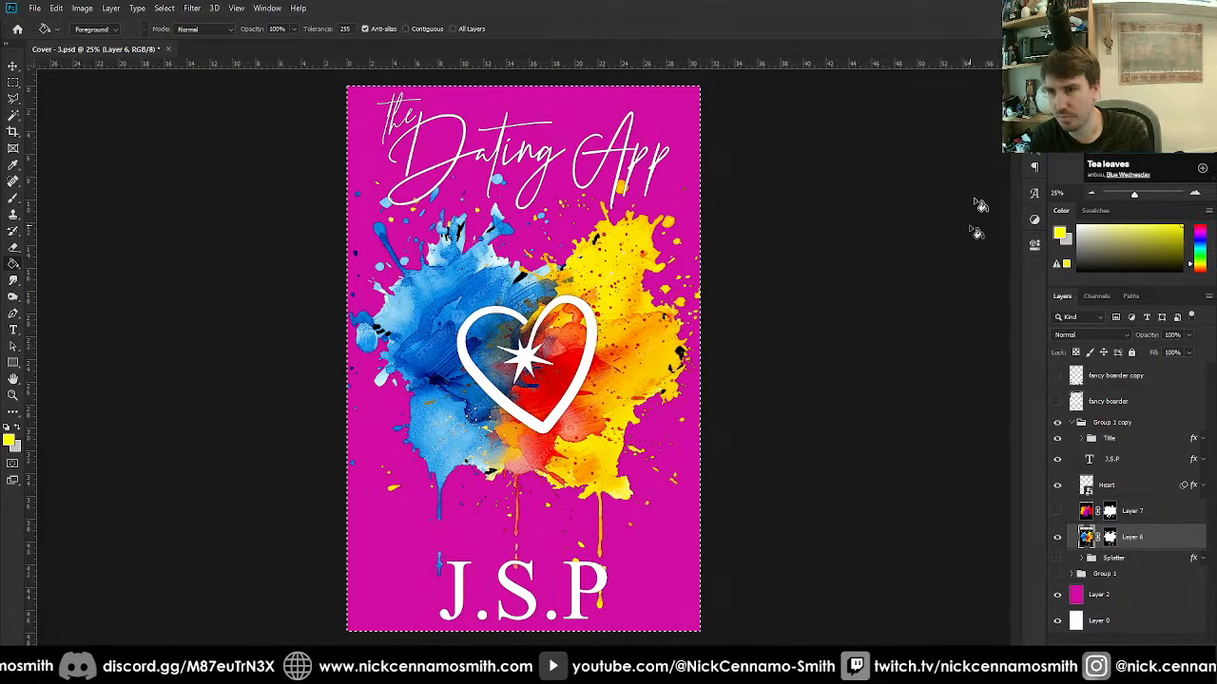
pyautogui.hotkey('ctrl', 'd')
pyautogui.click(1034, 61)
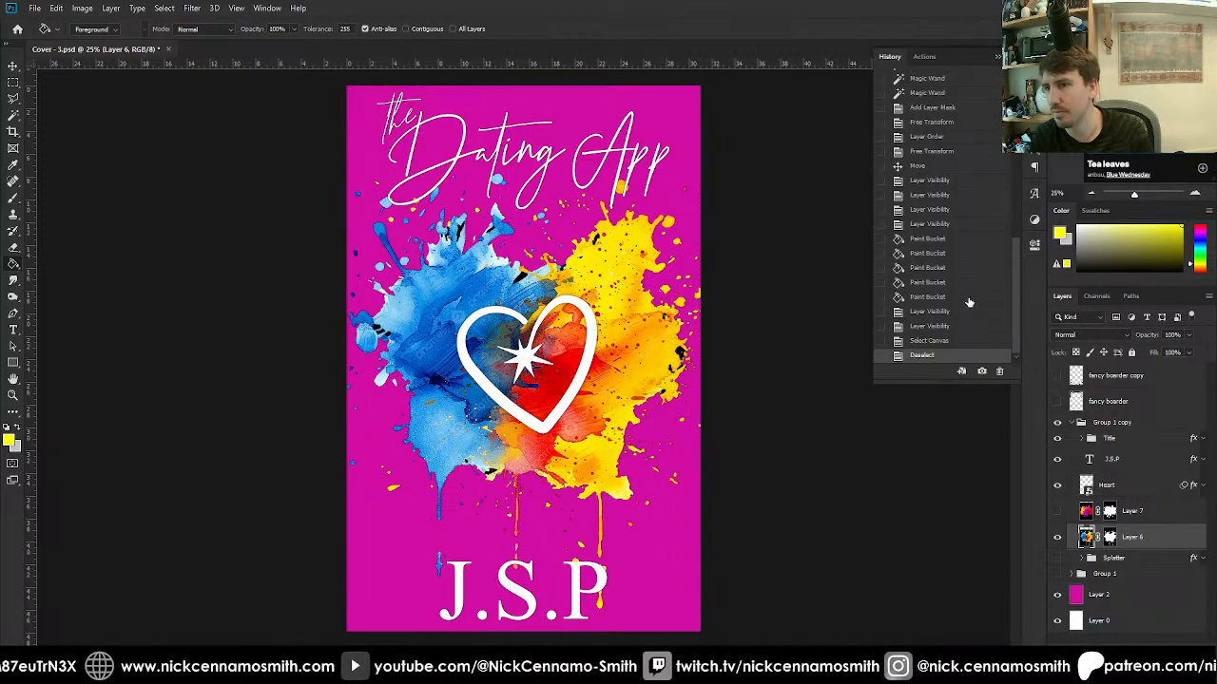
pyautogui.hotkey('ctrl', 'j')
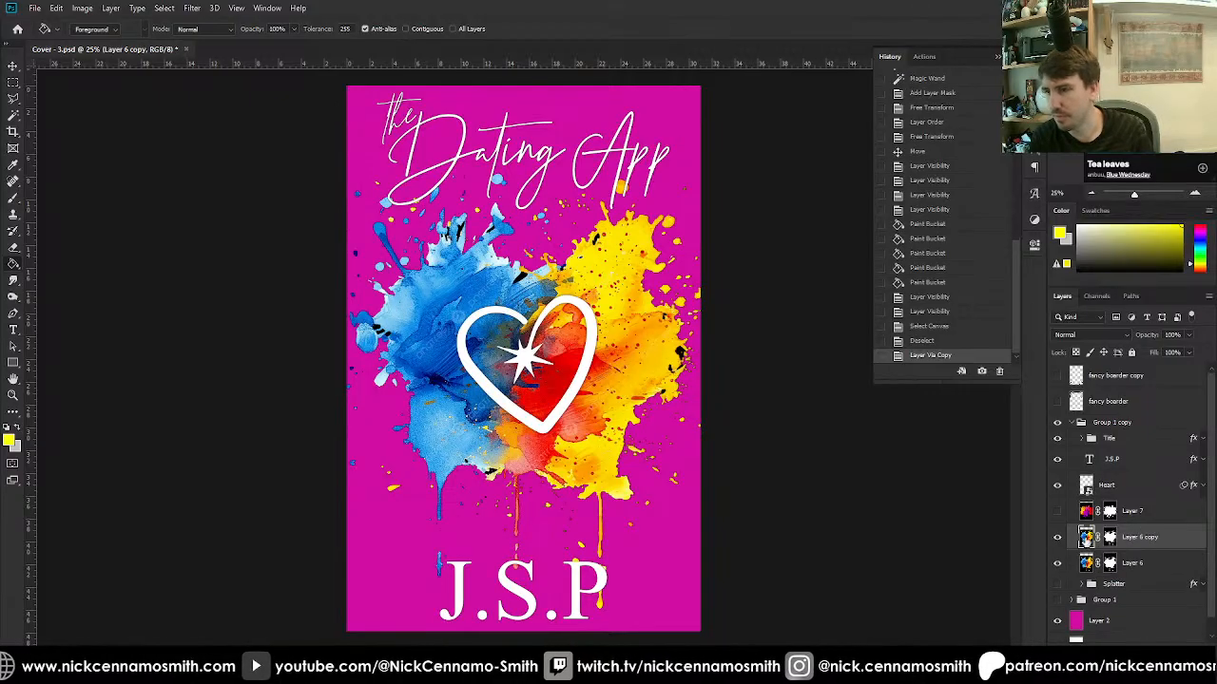
pyautogui.click(1057, 563)
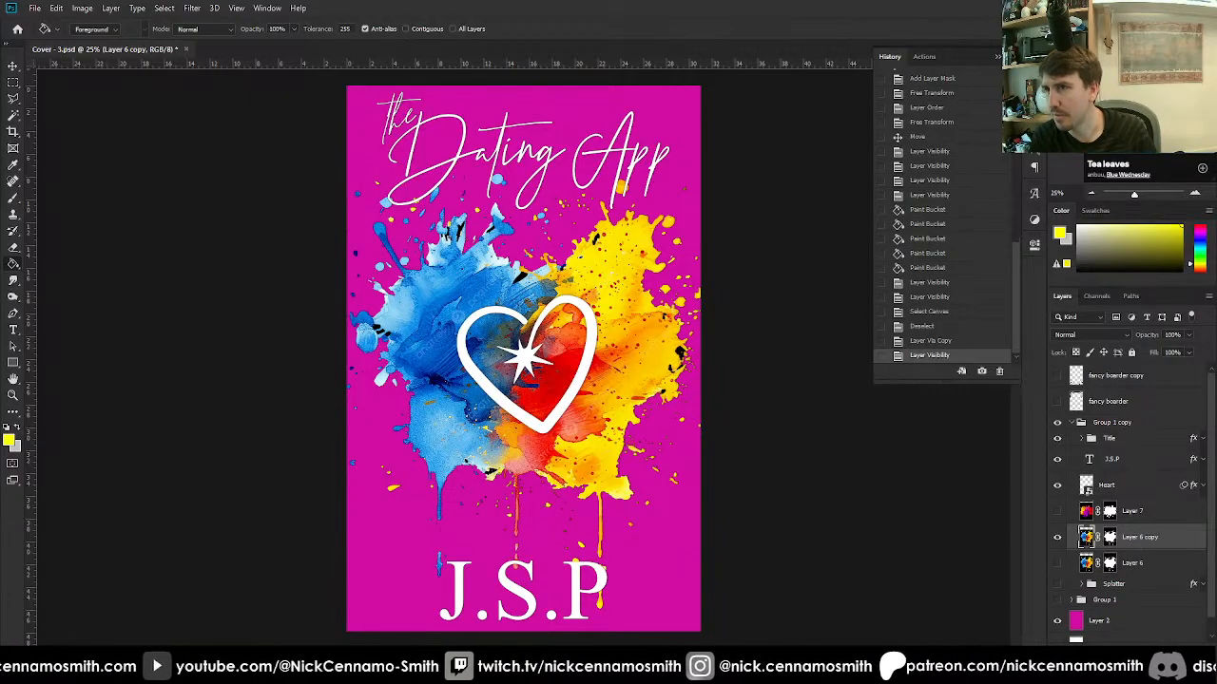
pyautogui.click(1034, 61)
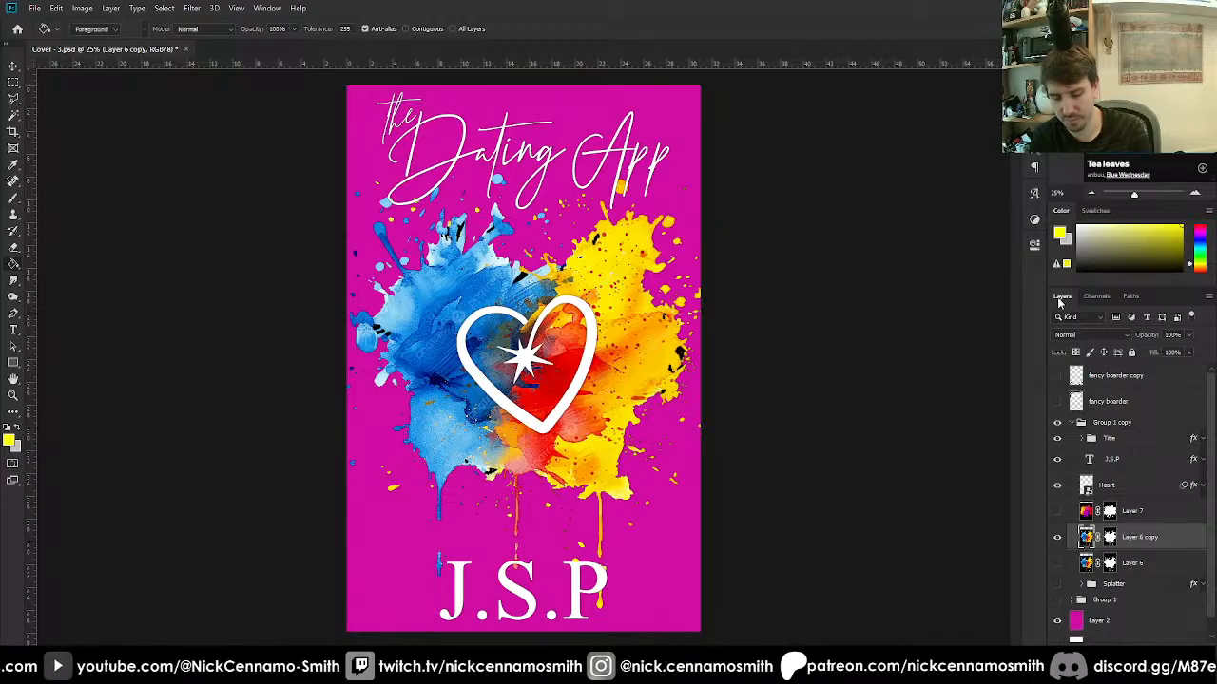
# Desaturate the Layer 6 copy and whiten it with Levels, setting input midtones to 3.62 and highlights to 114.
pyautogui.hotkey('ctrl', 'shift', 'u')
pyautogui.hotkey('ctrl', 'l')
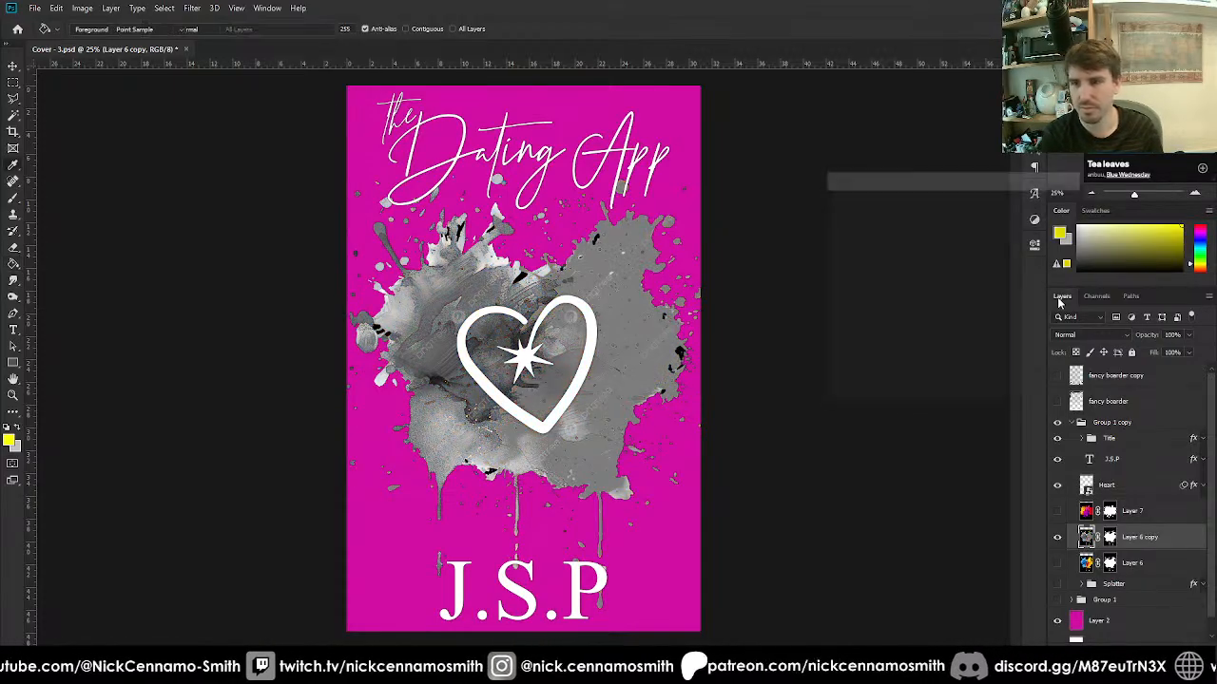
pyautogui.moveTo(999, 320); pyautogui.dragTo(845, 318)
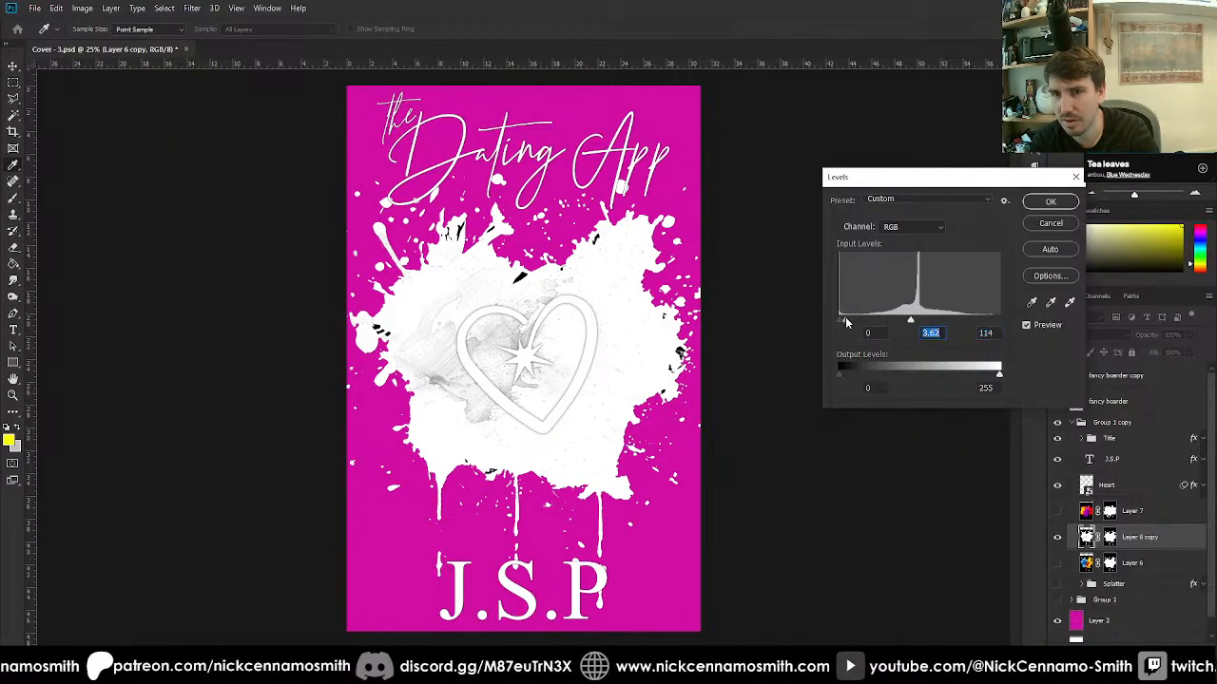
pyautogui.click(1051, 208)
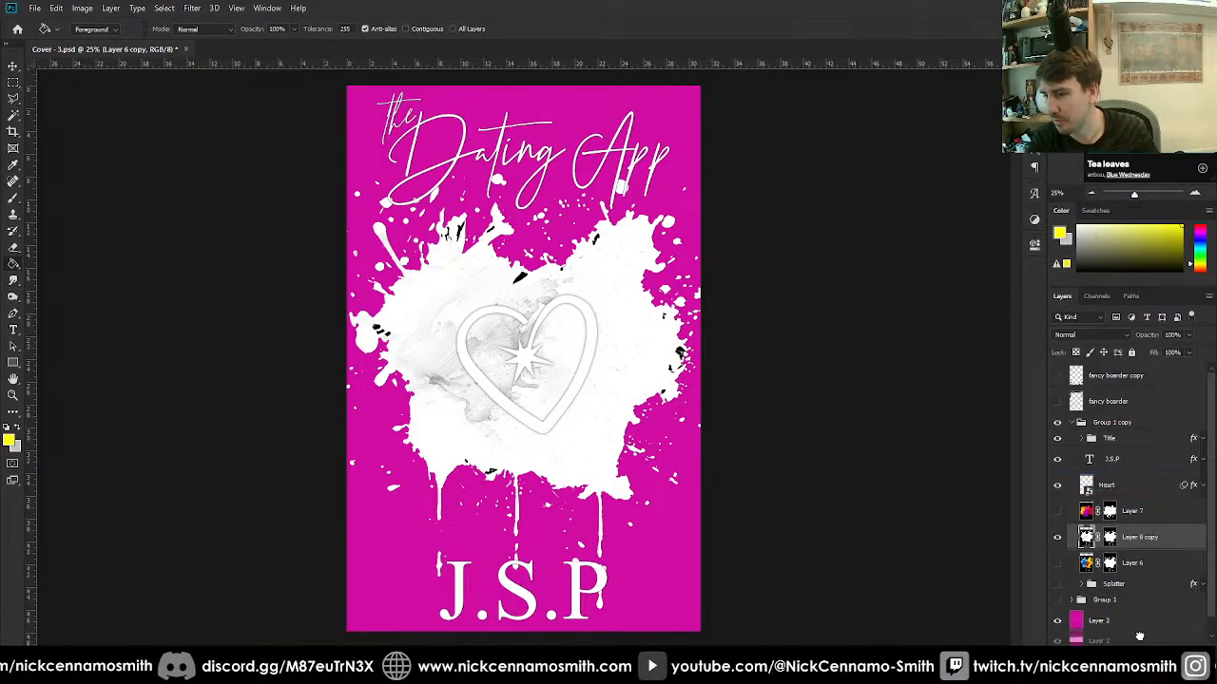
# Duplicate the magenta Layer 2, move the copy directly above the Heart layer and clip it to the heart.
pyautogui.click(1131, 623)
pyautogui.hotkey('ctrl', 'j')
pyautogui.moveTo(1131, 621); pyautogui.dragTo(1133, 495)
pyautogui.keyDown('alt'); pyautogui.click(1133, 498); pyautogui.keyUp('alt')
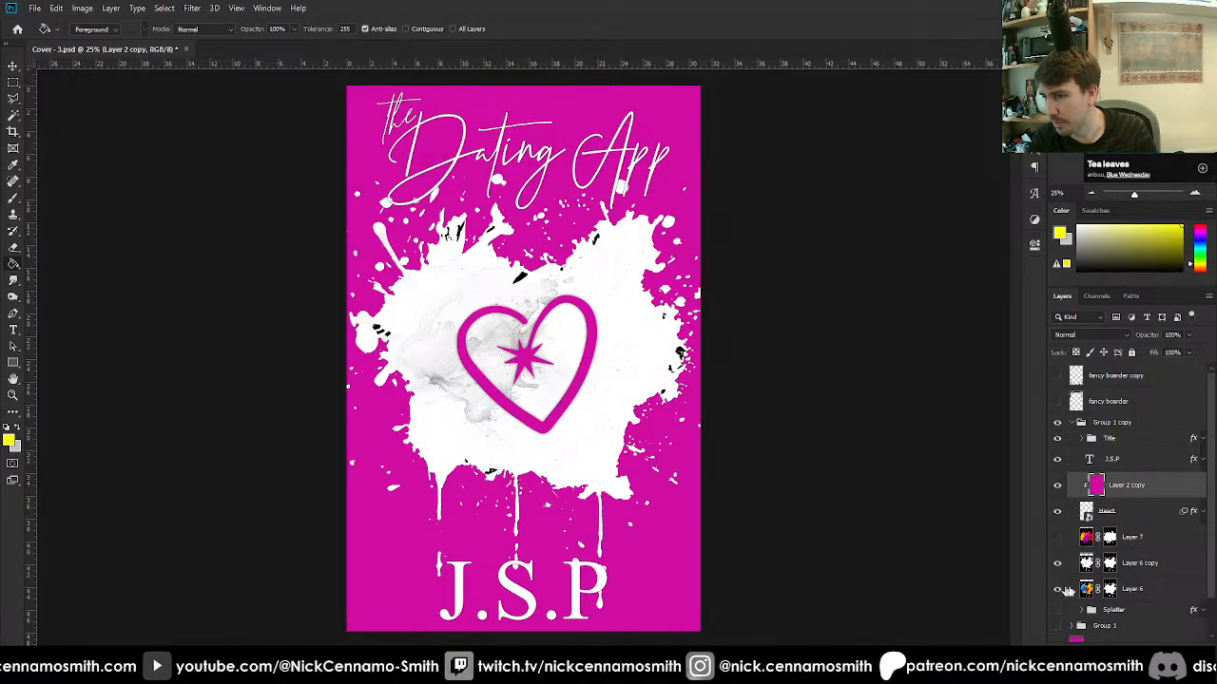
# Try blending the white Layer 6 copy over the coloured Layer 6 at 70% and 80% opacity.
pyautogui.click(1153, 573)
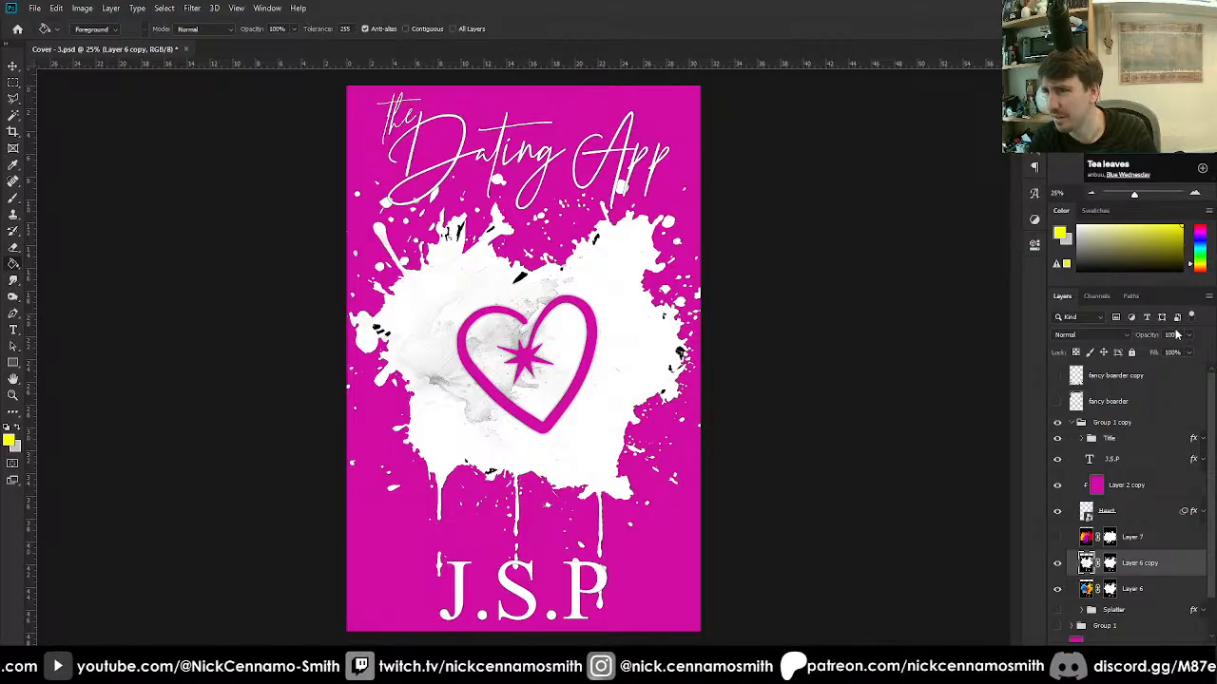
pyautogui.write('70')
pyautogui.press('Return')
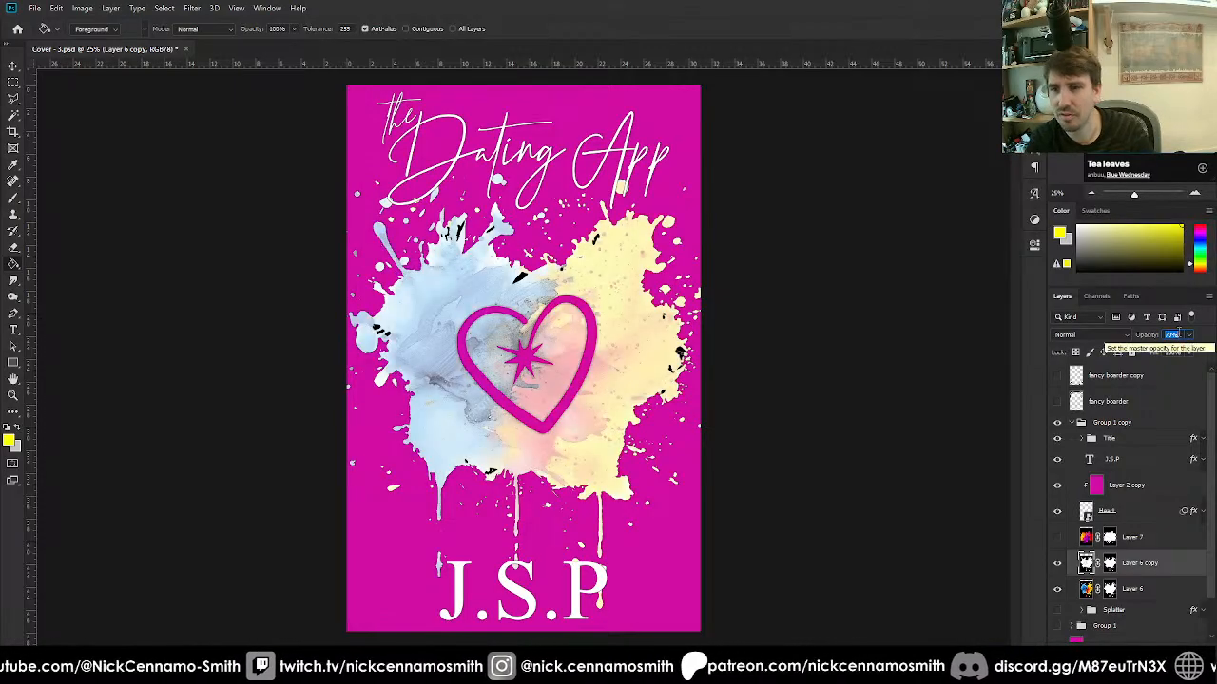
pyautogui.hotkey('shift', 'Up')
pyautogui.hotkey('shift', 'Down')
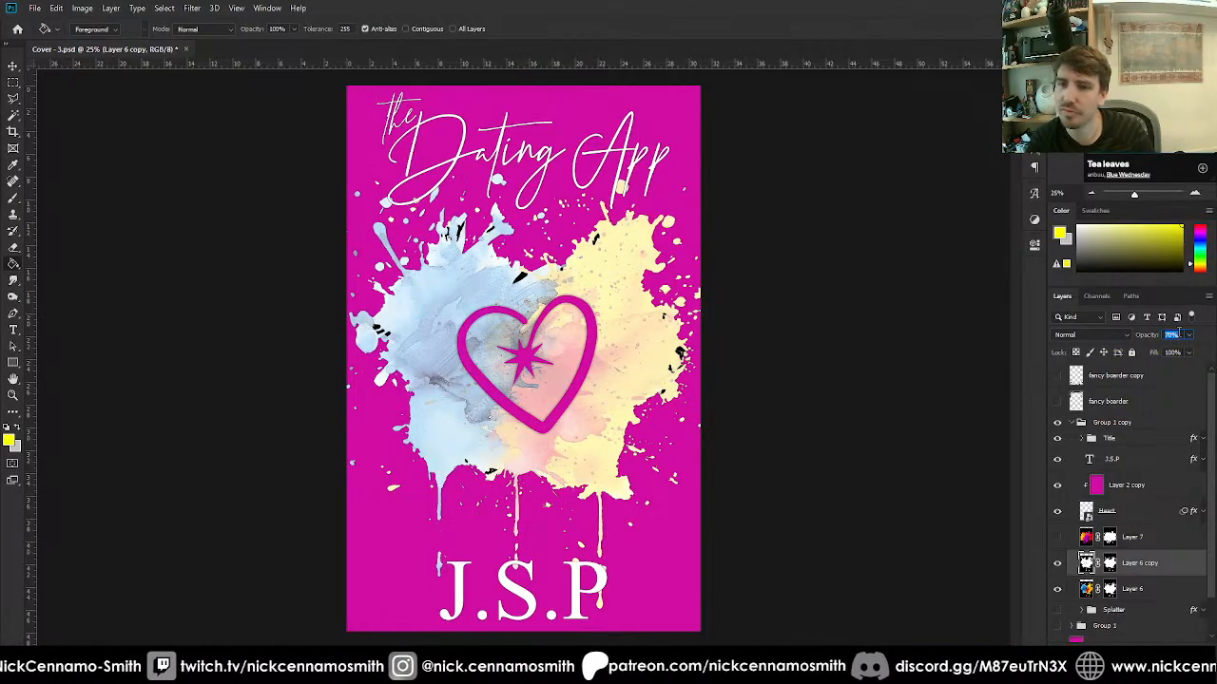
pyautogui.hotkey('shift', 'Up')
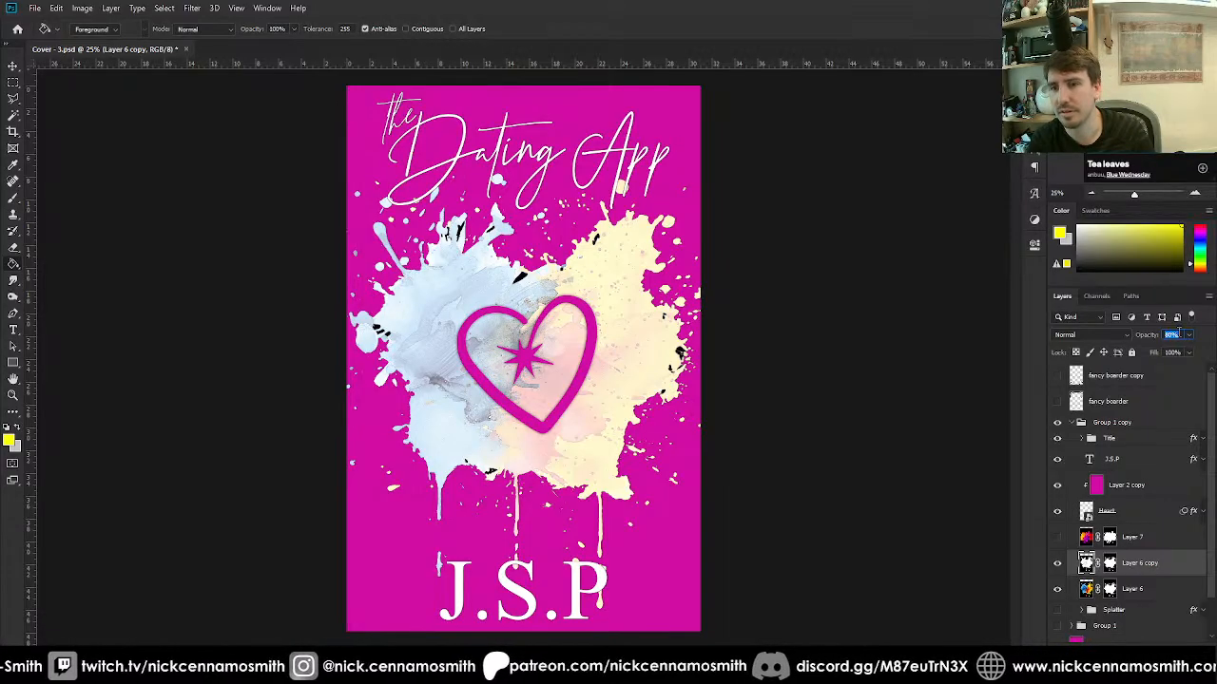
# Compare the splatter with Layer 6 and the Layer 6 copy each switched off and on.
pyautogui.click(1057, 590)
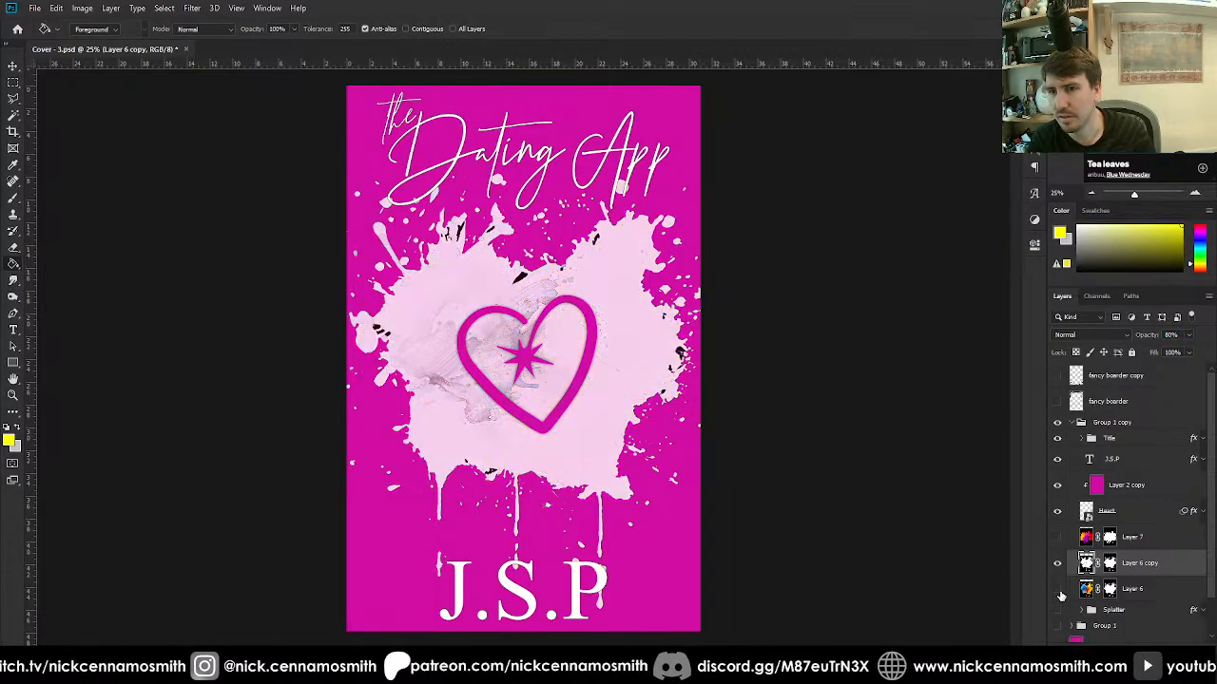
pyautogui.click(1057, 590)
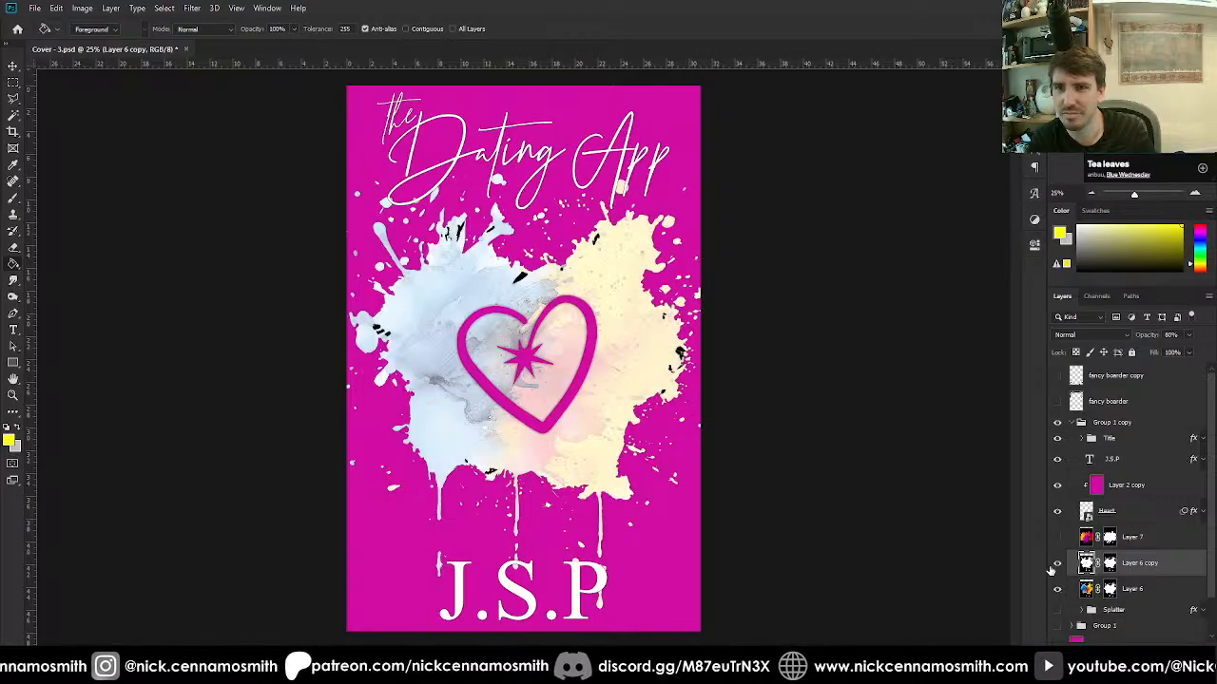
pyautogui.click(1057, 563)
pyautogui.click(1057, 563)
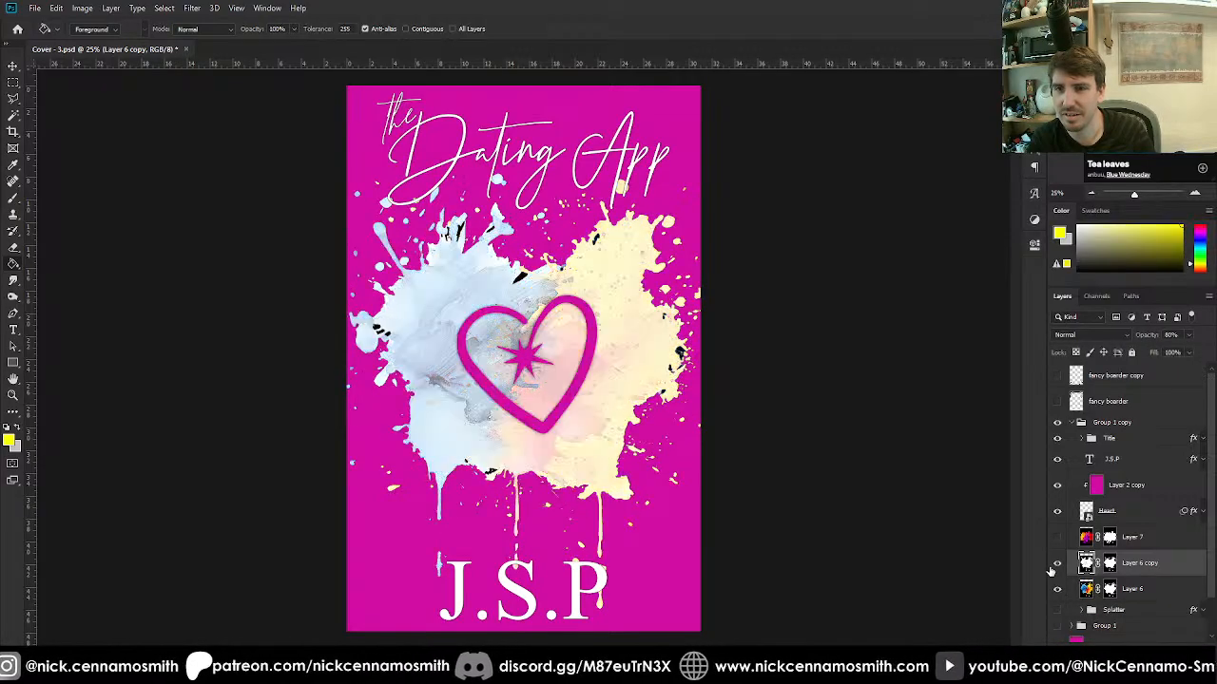
# Set the Layer 6 copy's opacity to 100% and hide the coloured Layer 6.
pyautogui.click(1188, 336)
pyautogui.moveTo(1189, 350); pyautogui.dragTo(1206, 358)
pyautogui.click(1057, 589)
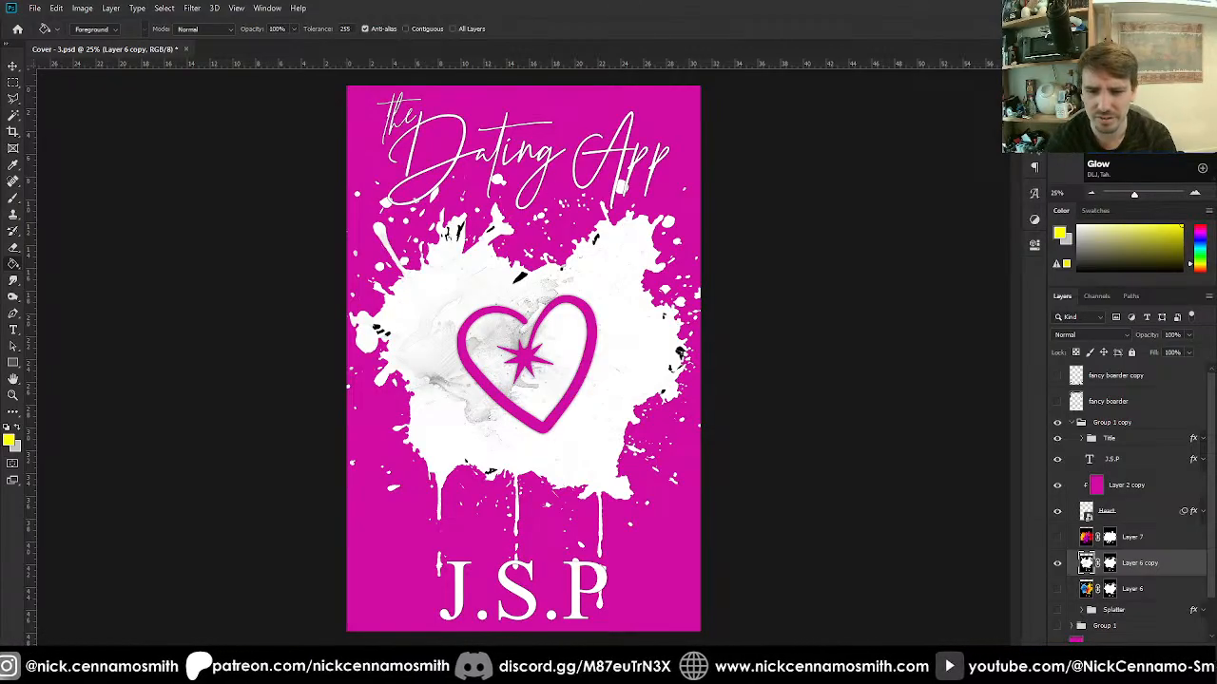
# Look through the June and July 2025 dates in the system calendar and close it.
pyautogui.moveTo(262, 674)
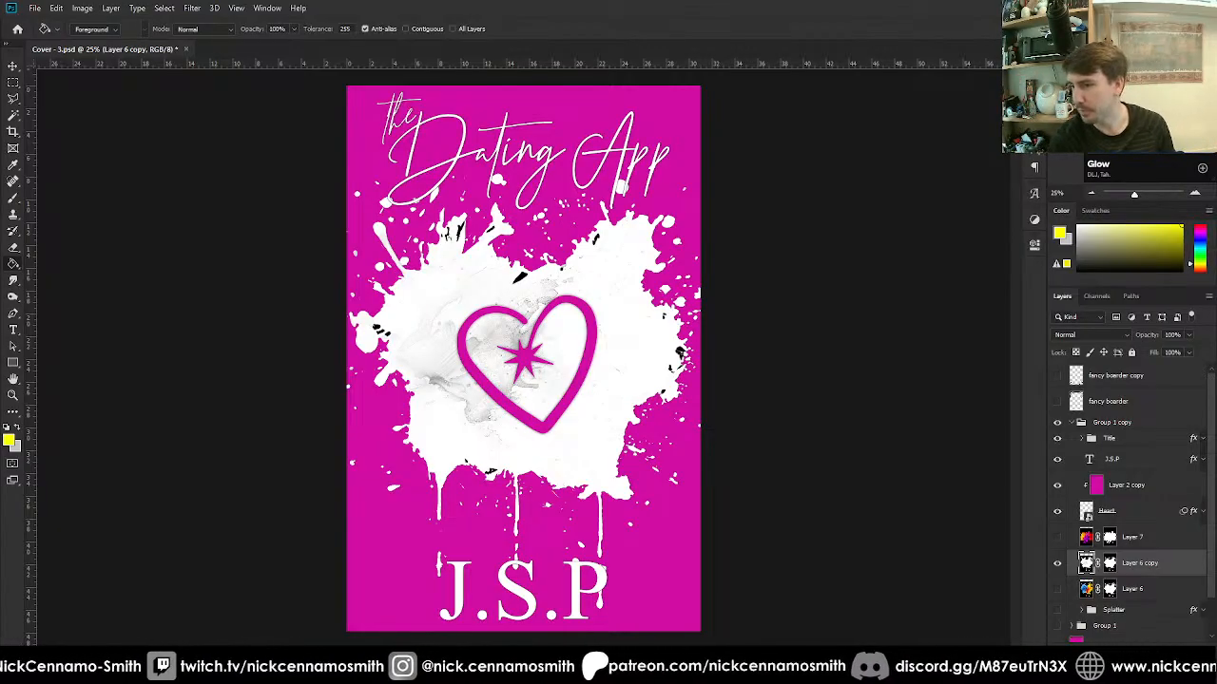
pyautogui.click(1162, 671)
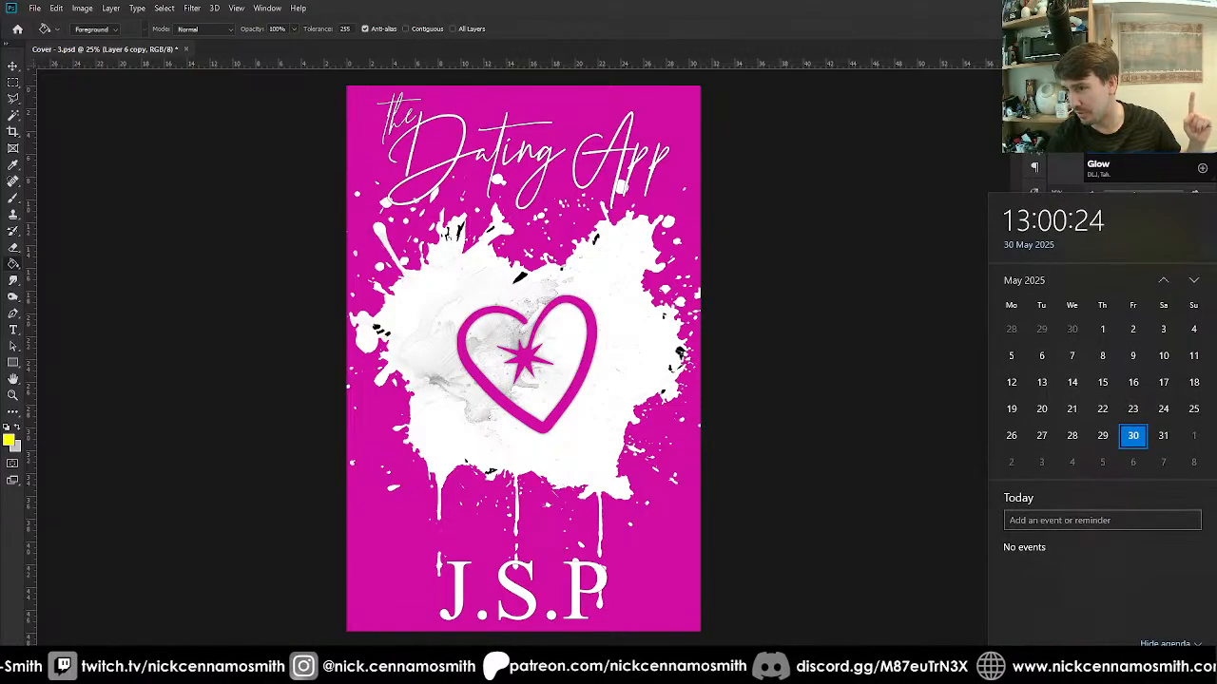
pyautogui.scroll(-2, 1141, 466)
pyautogui.scroll(-3, 1140, 464)
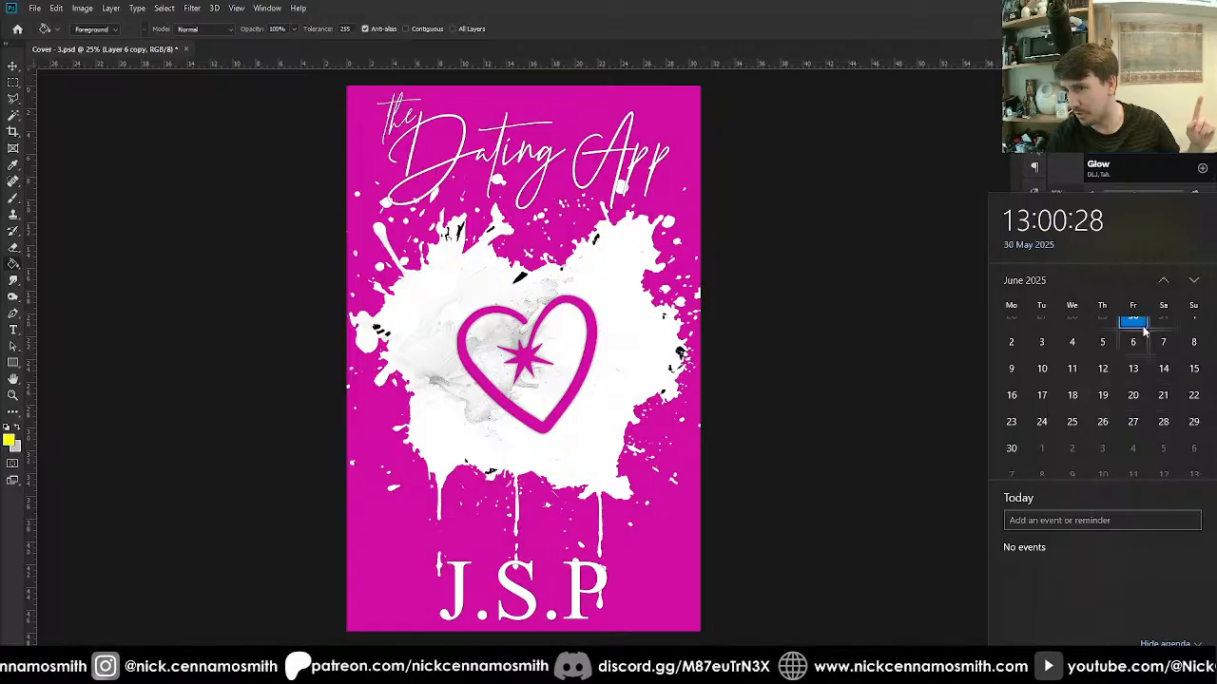
pyautogui.scroll(1, 1141, 385)
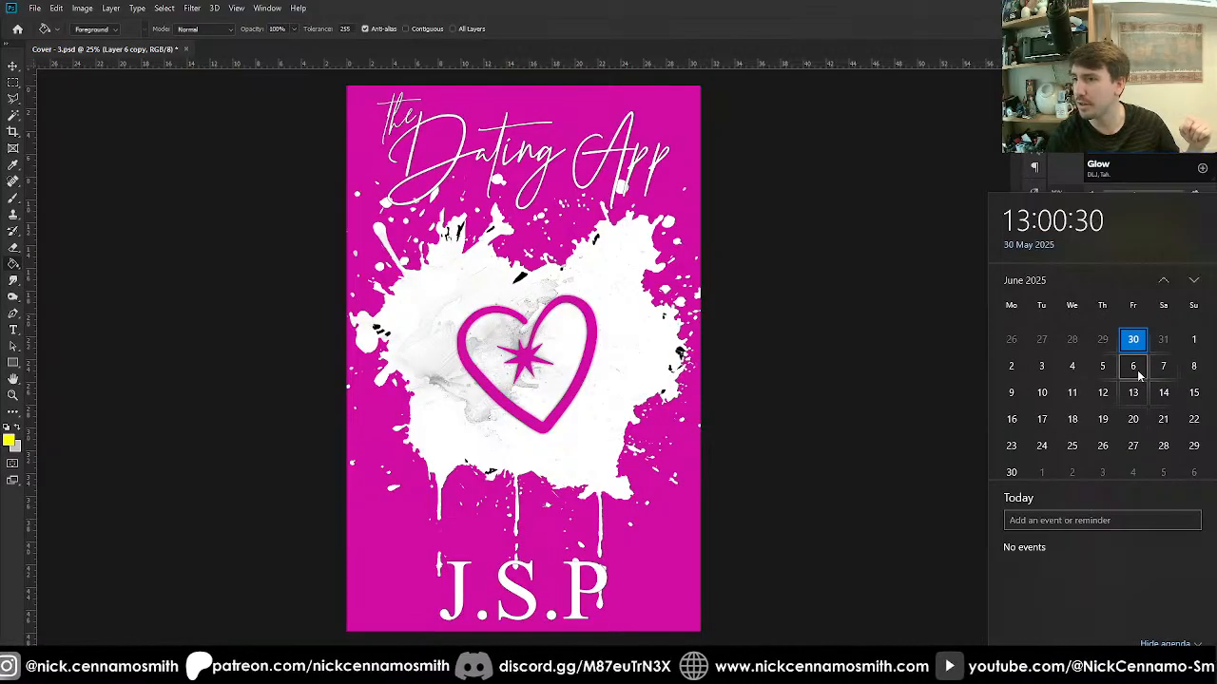
pyautogui.scroll(1, 1138, 376)
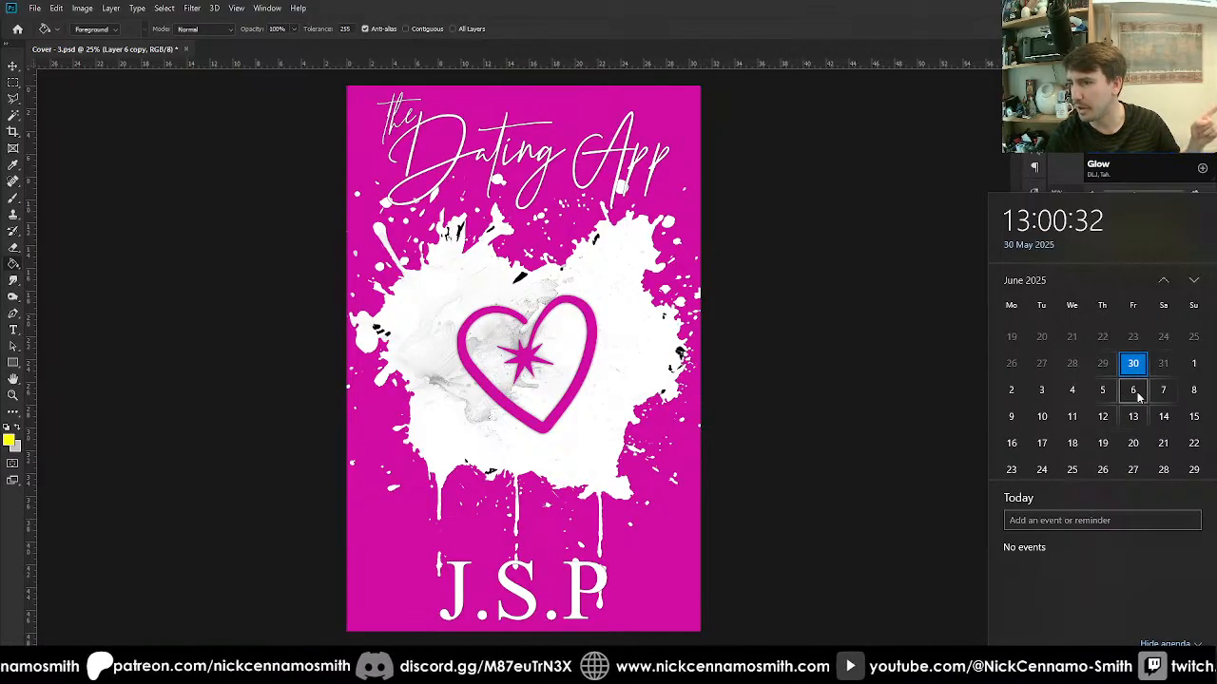
pyautogui.scroll(-3, 1137, 409)
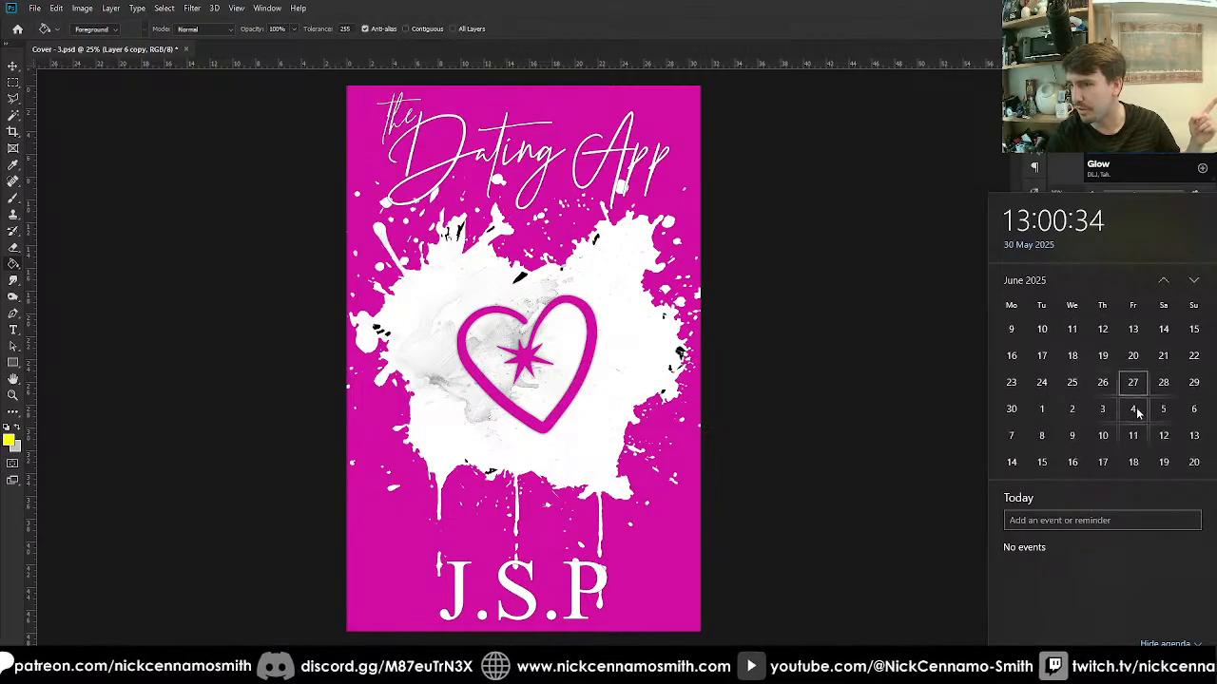
pyautogui.scroll(2, 1135, 398)
pyautogui.scroll(-4, 1133, 390)
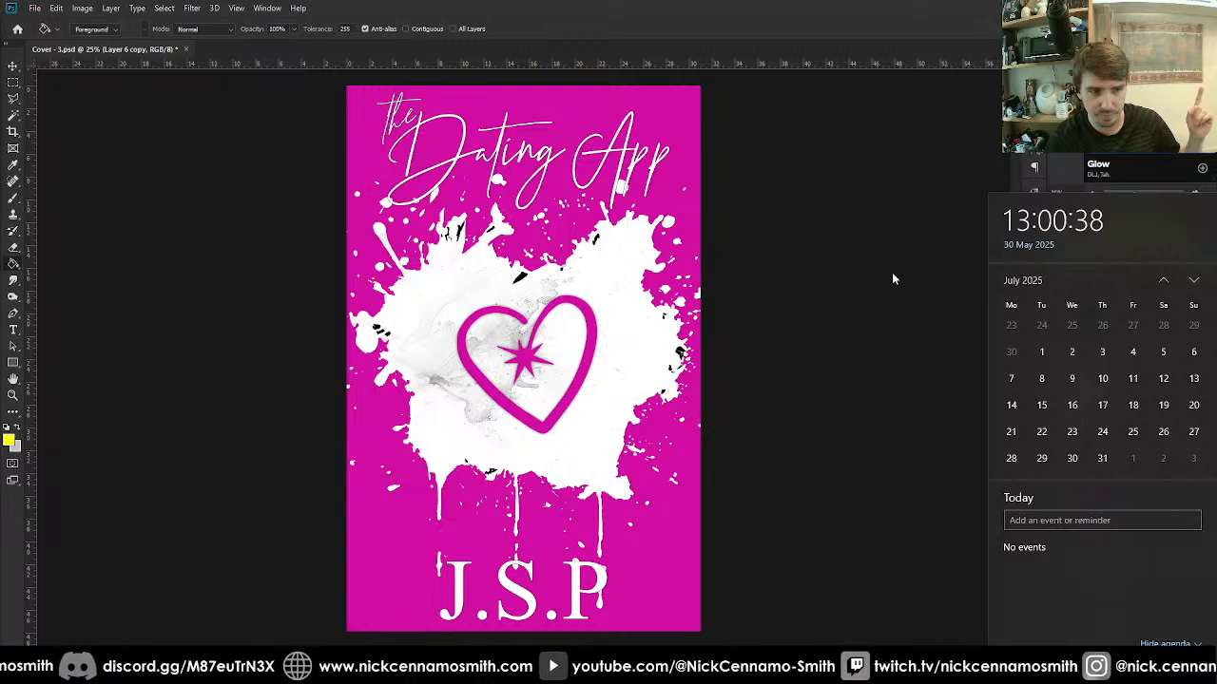
pyautogui.click(858, 17)
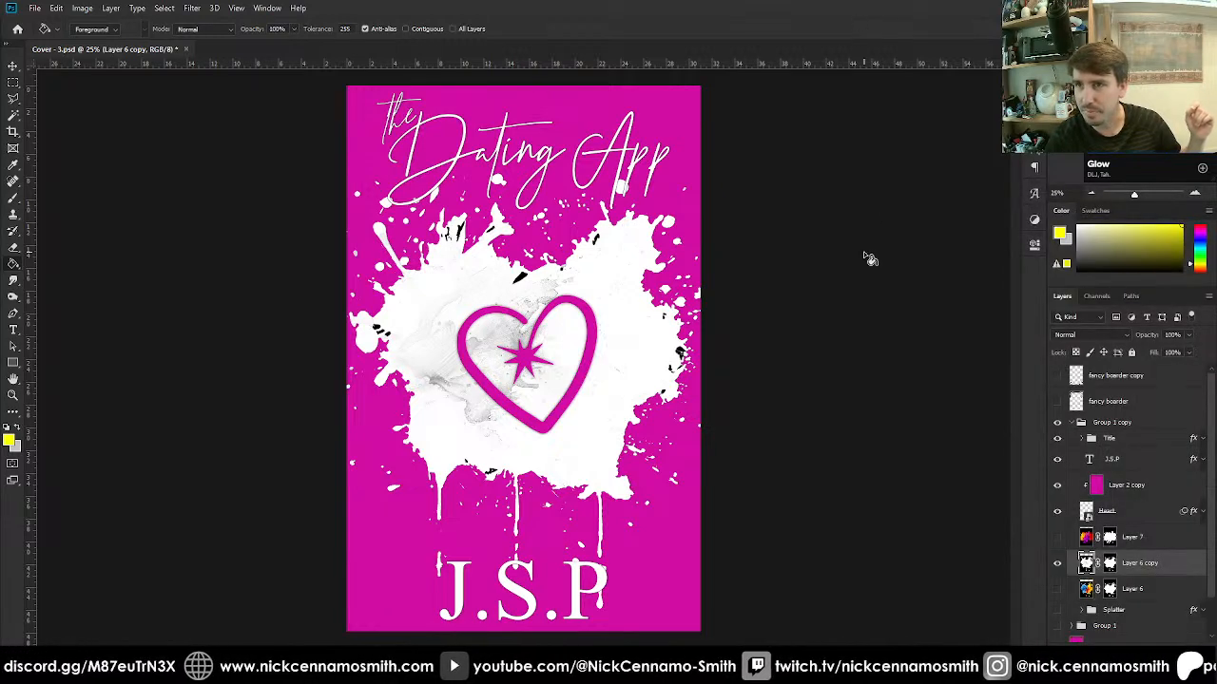